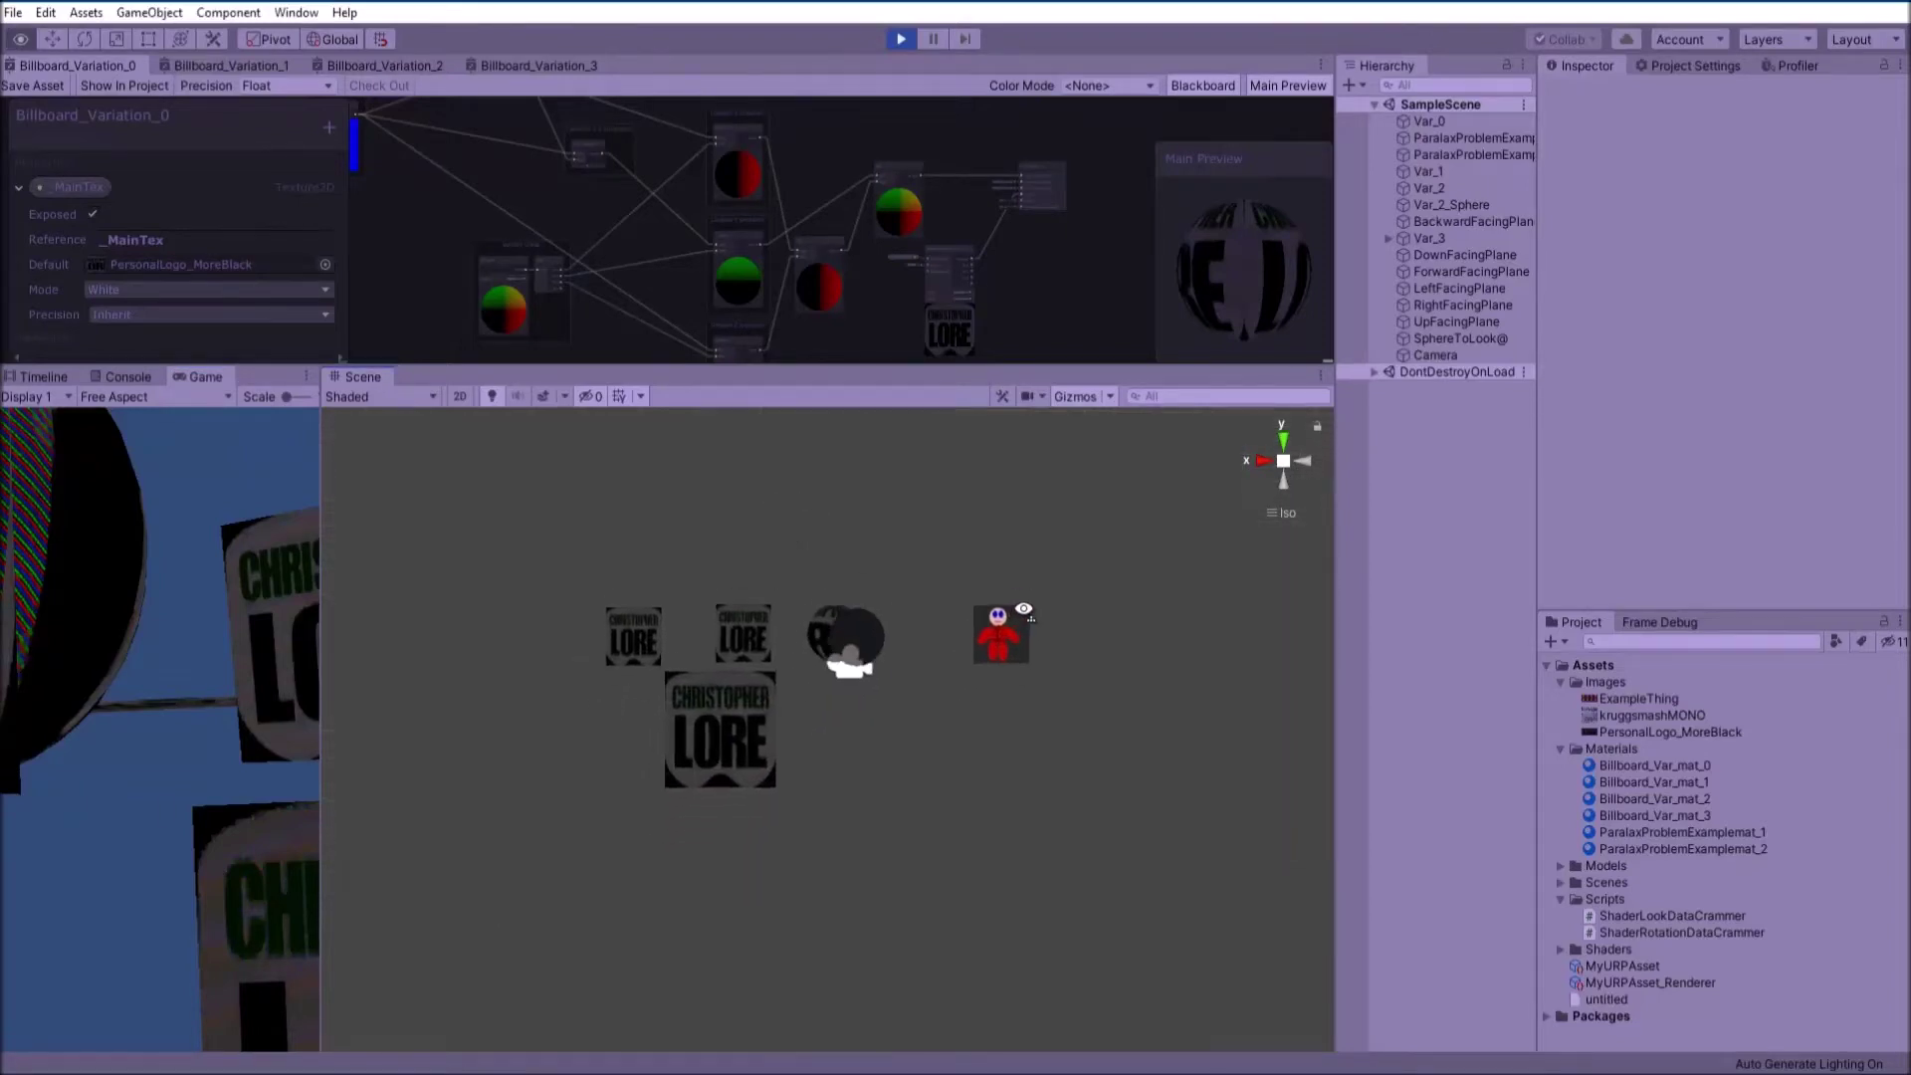
Examine the billboard variations in the running scene from a raised angle
right_click_drag(918, 669, 999, 700)
left_click_drag(1000, 699, 778, 678, "alt")
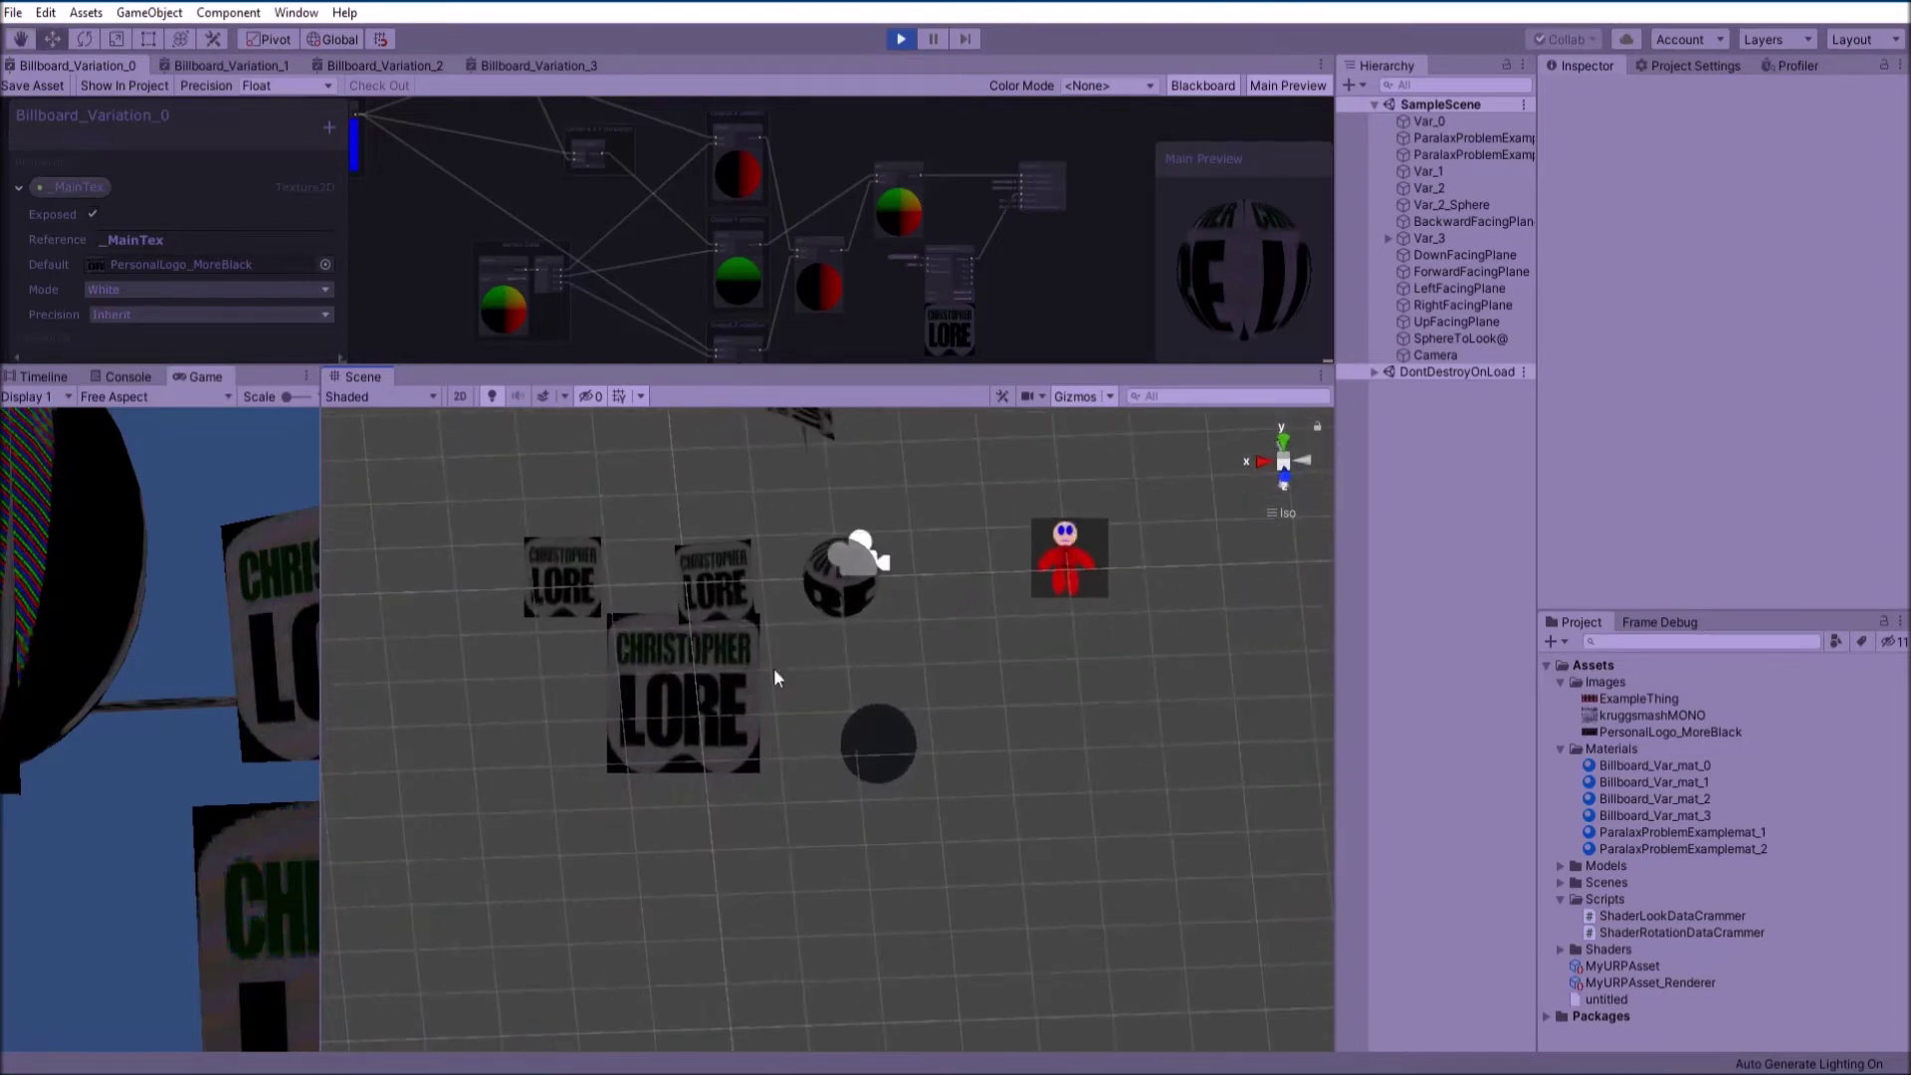
middle_click_drag(976, 733, 942, 802)
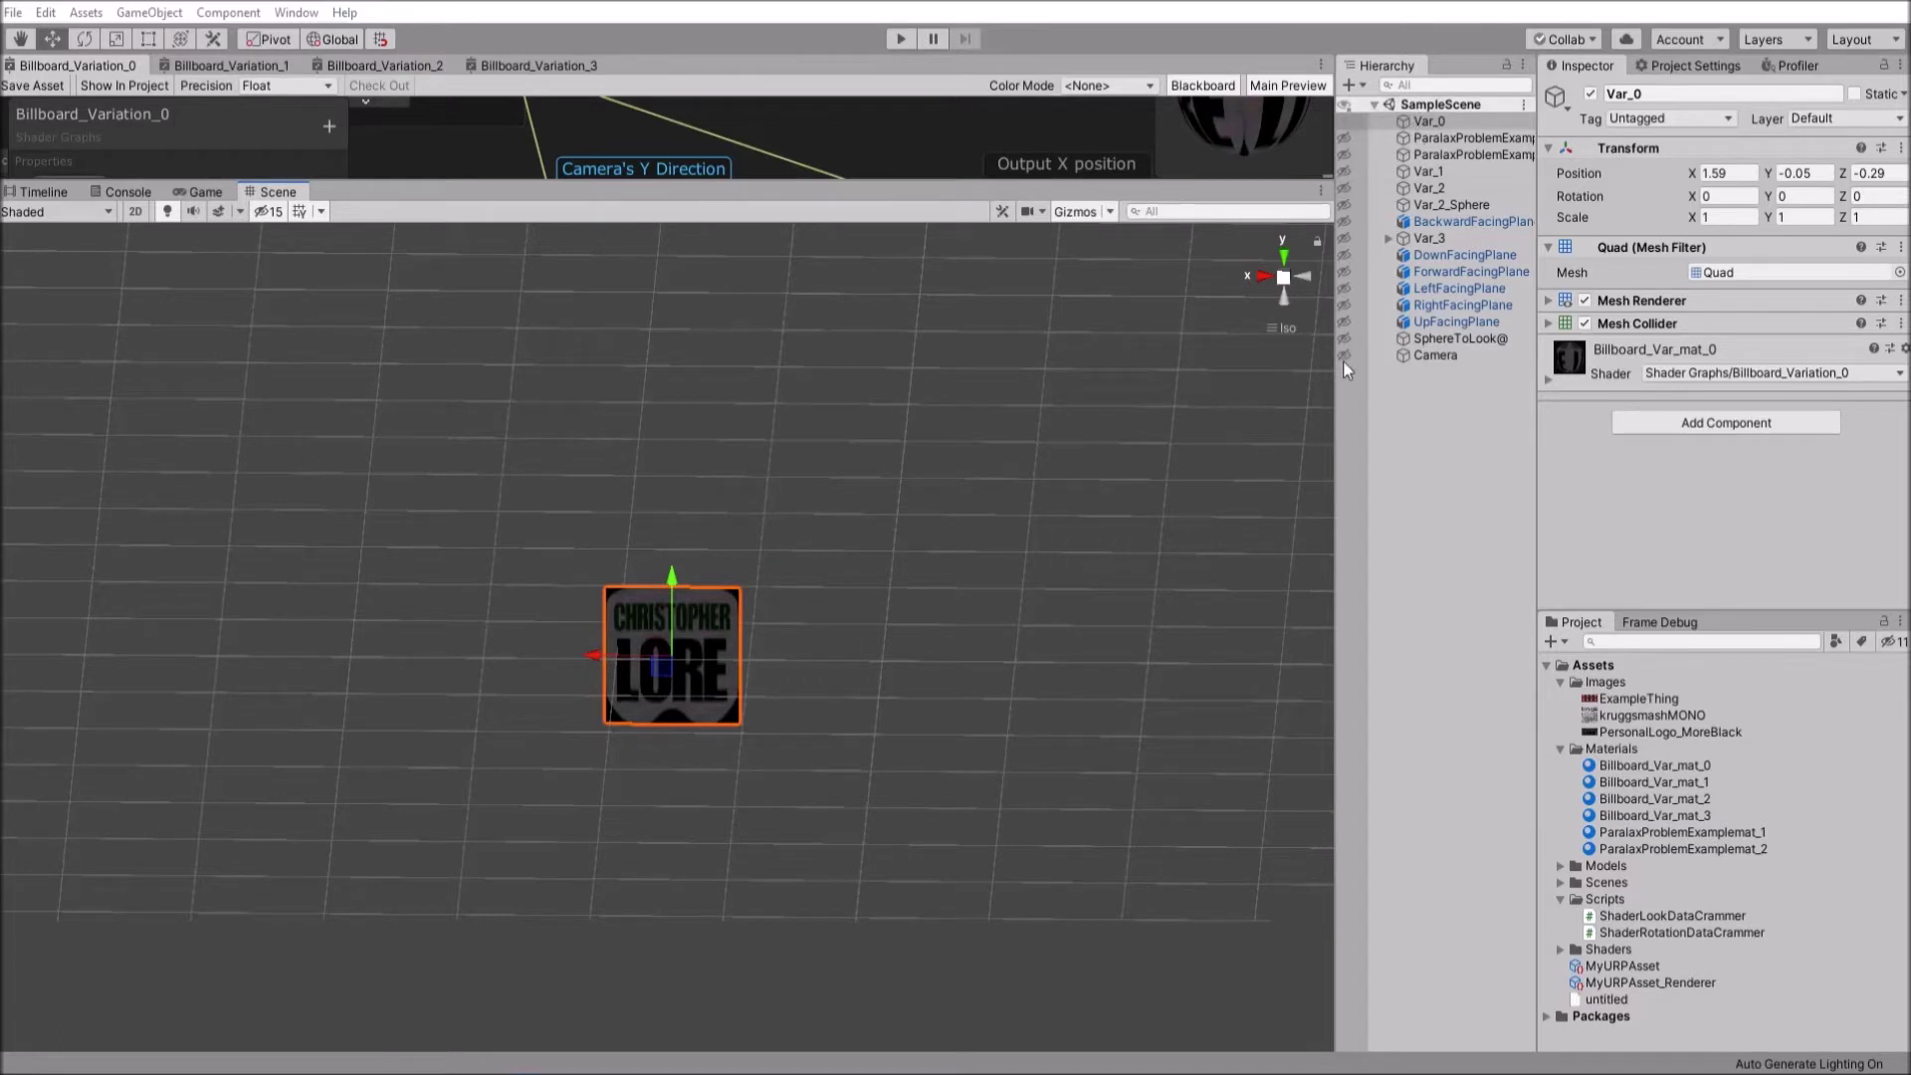
Enlarge the shader graph area and examine the Camera node and Camera z Direction group of Billboard_Variation_0
left_click_drag(915, 235, 866, 940)
scroll(749, 642, "down", 5)
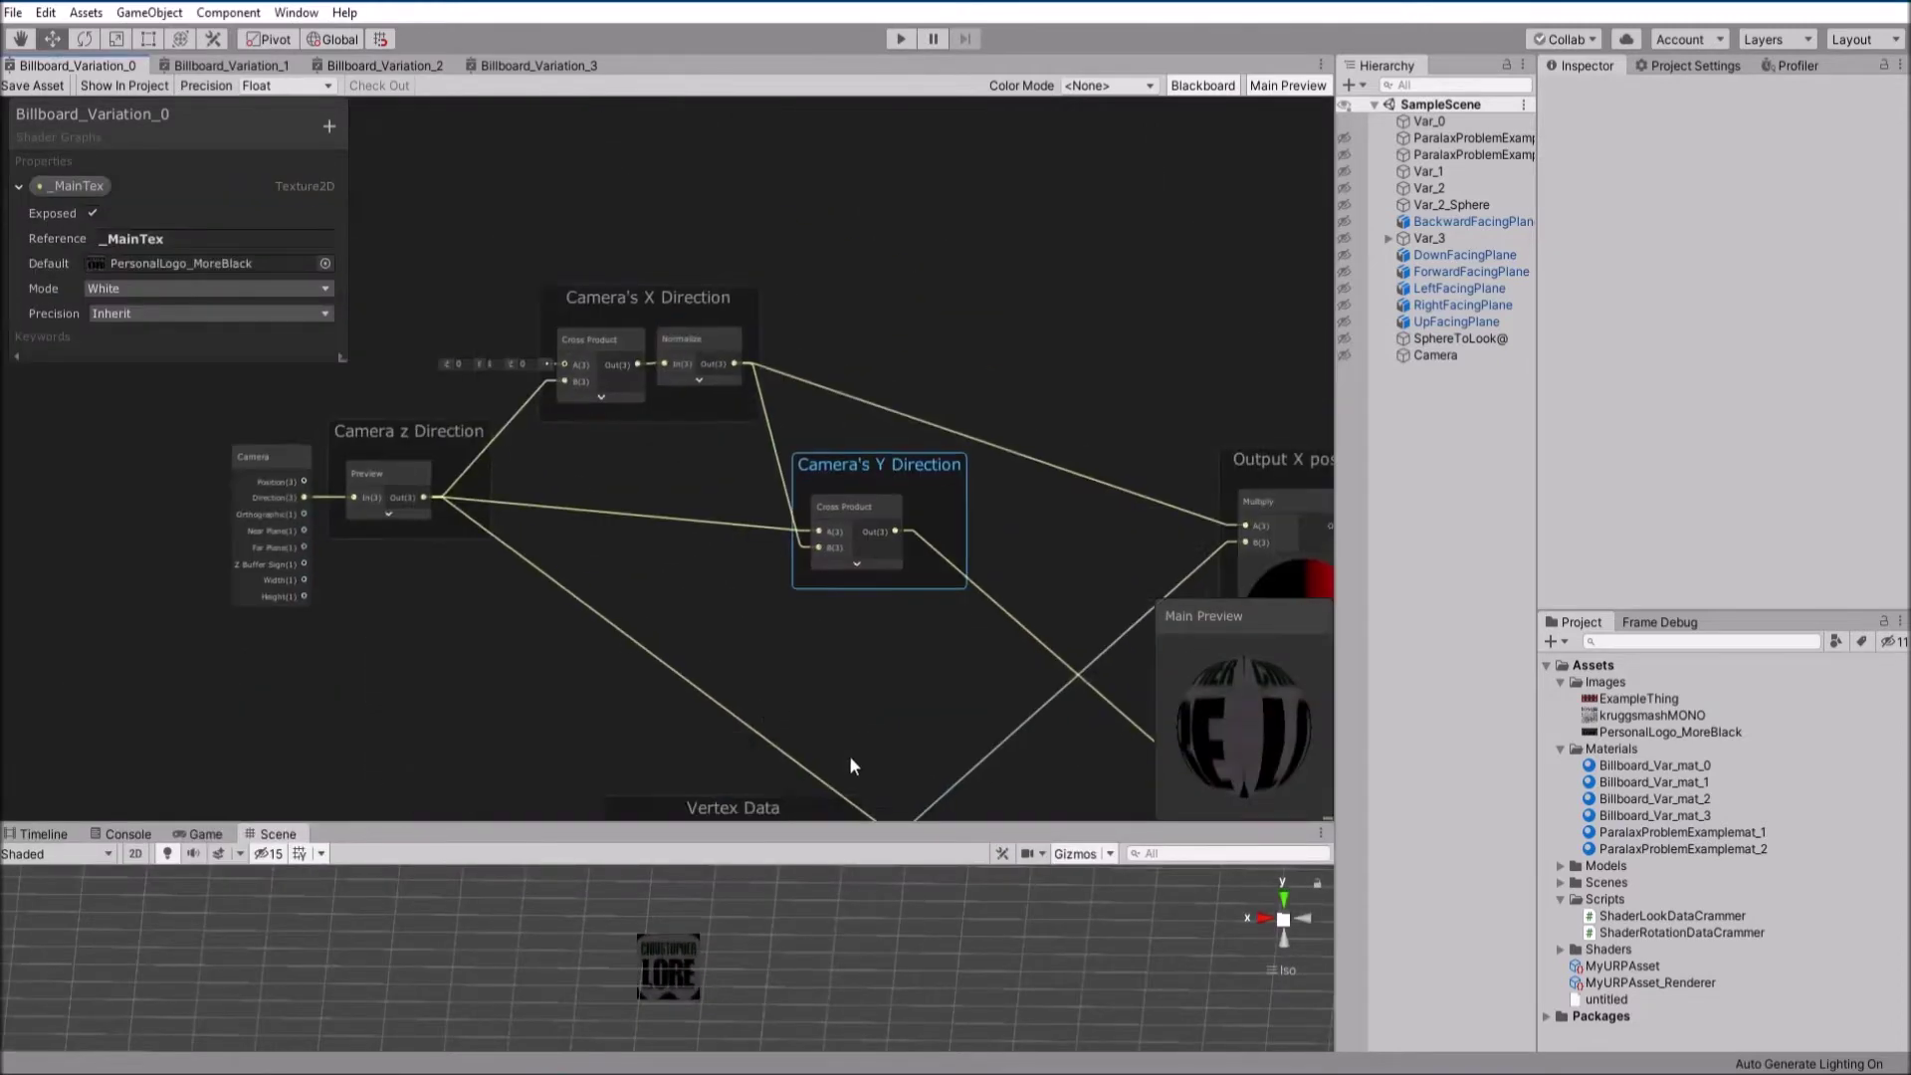
left_click(624, 680)
scroll(625, 673, "up", 5)
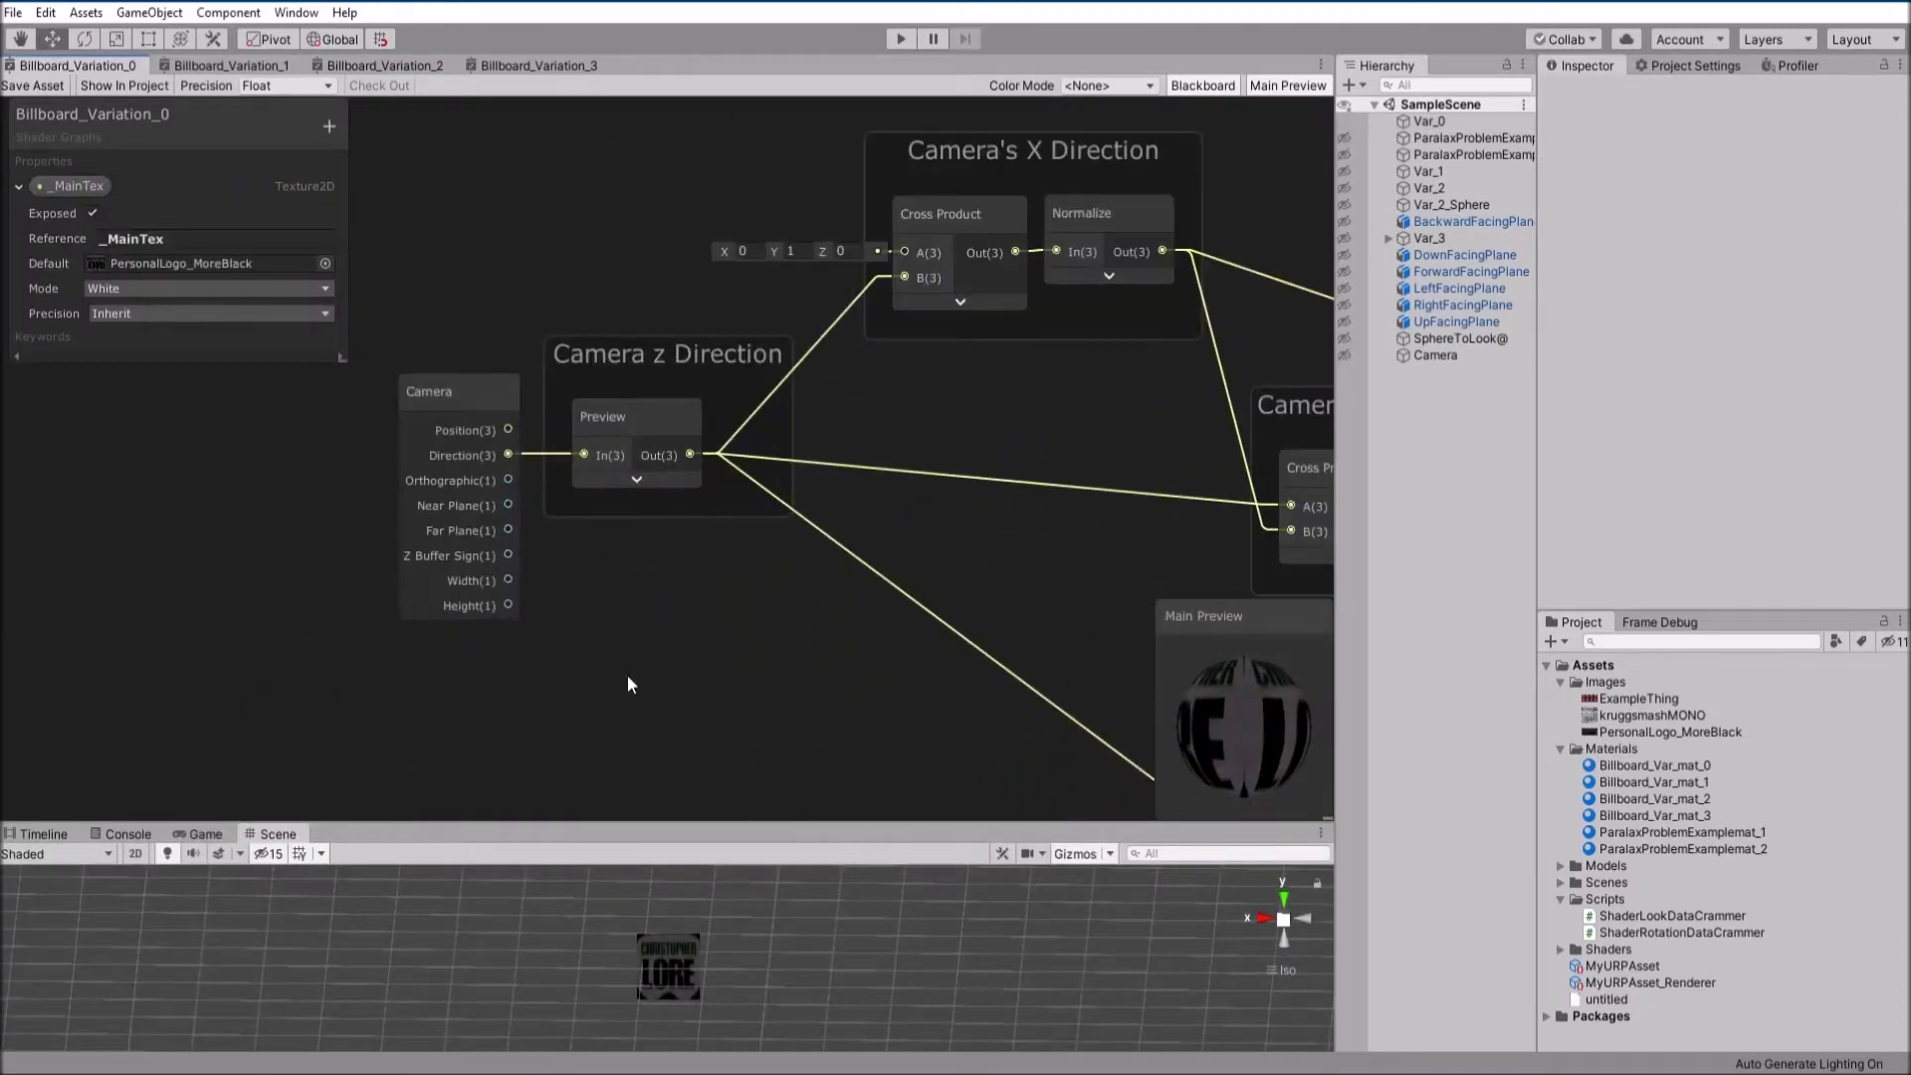
middle_click_drag(432, 530, 370, 511)
scroll(372, 510, "up", 1)
middle_click_drag(412, 609, 475, 696)
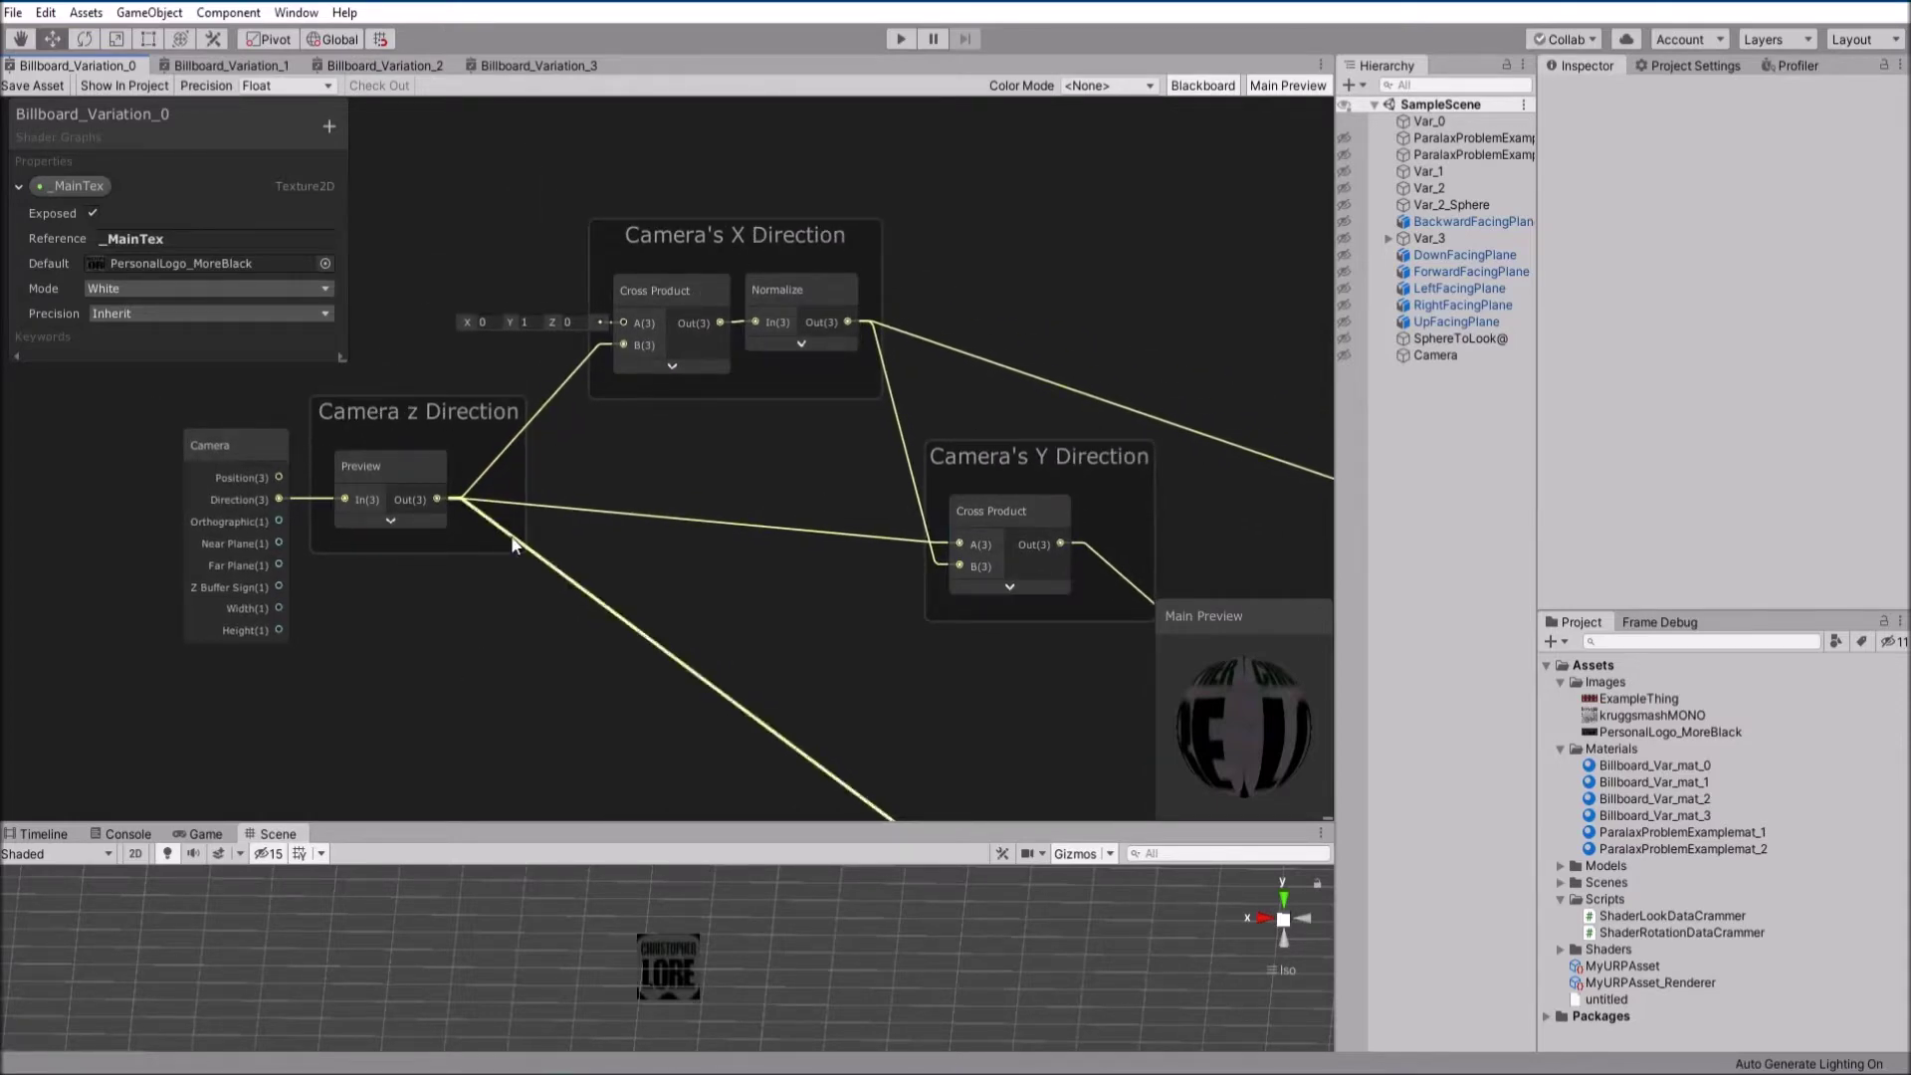
Examine how the Vertex Data split channels and the camera direction vectors feed the output position Multiply nodes
middle_click_drag(791, 631, 618, 356)
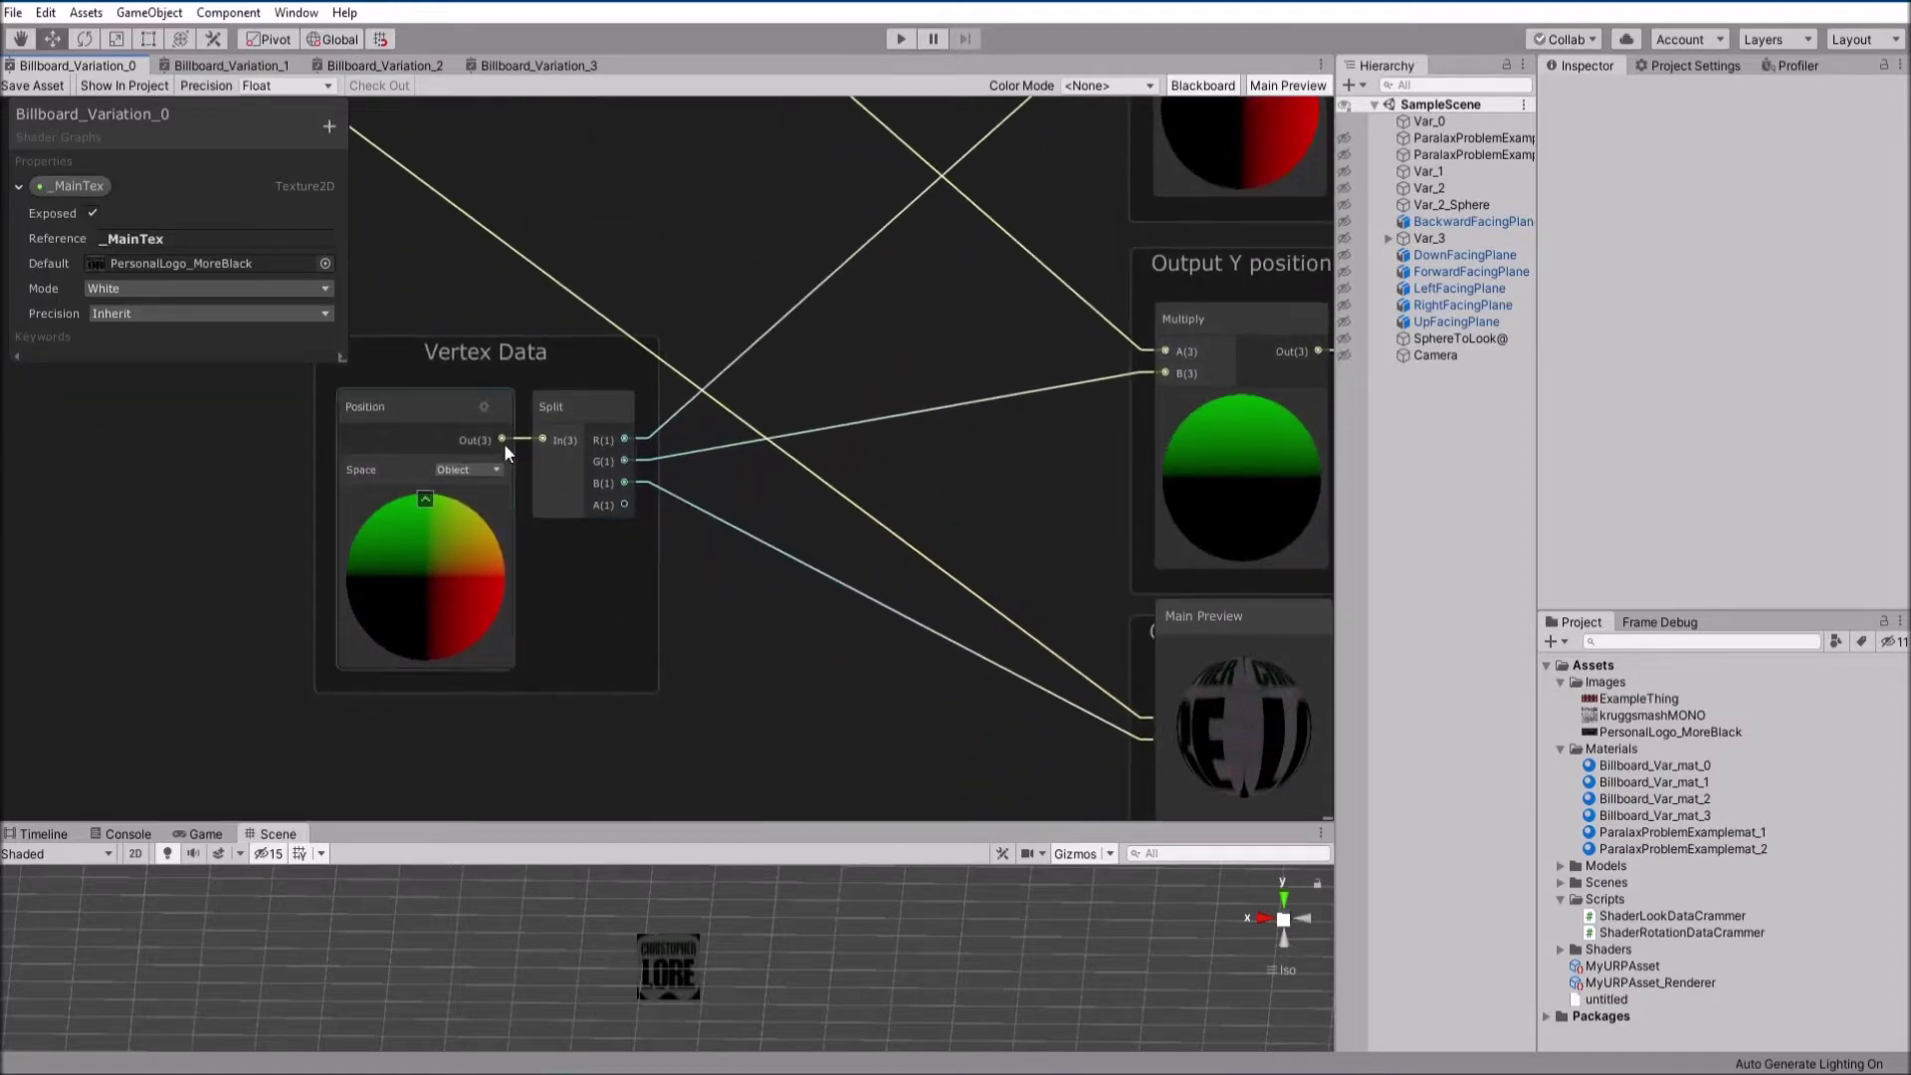
middle_click_drag(646, 293, 909, 782)
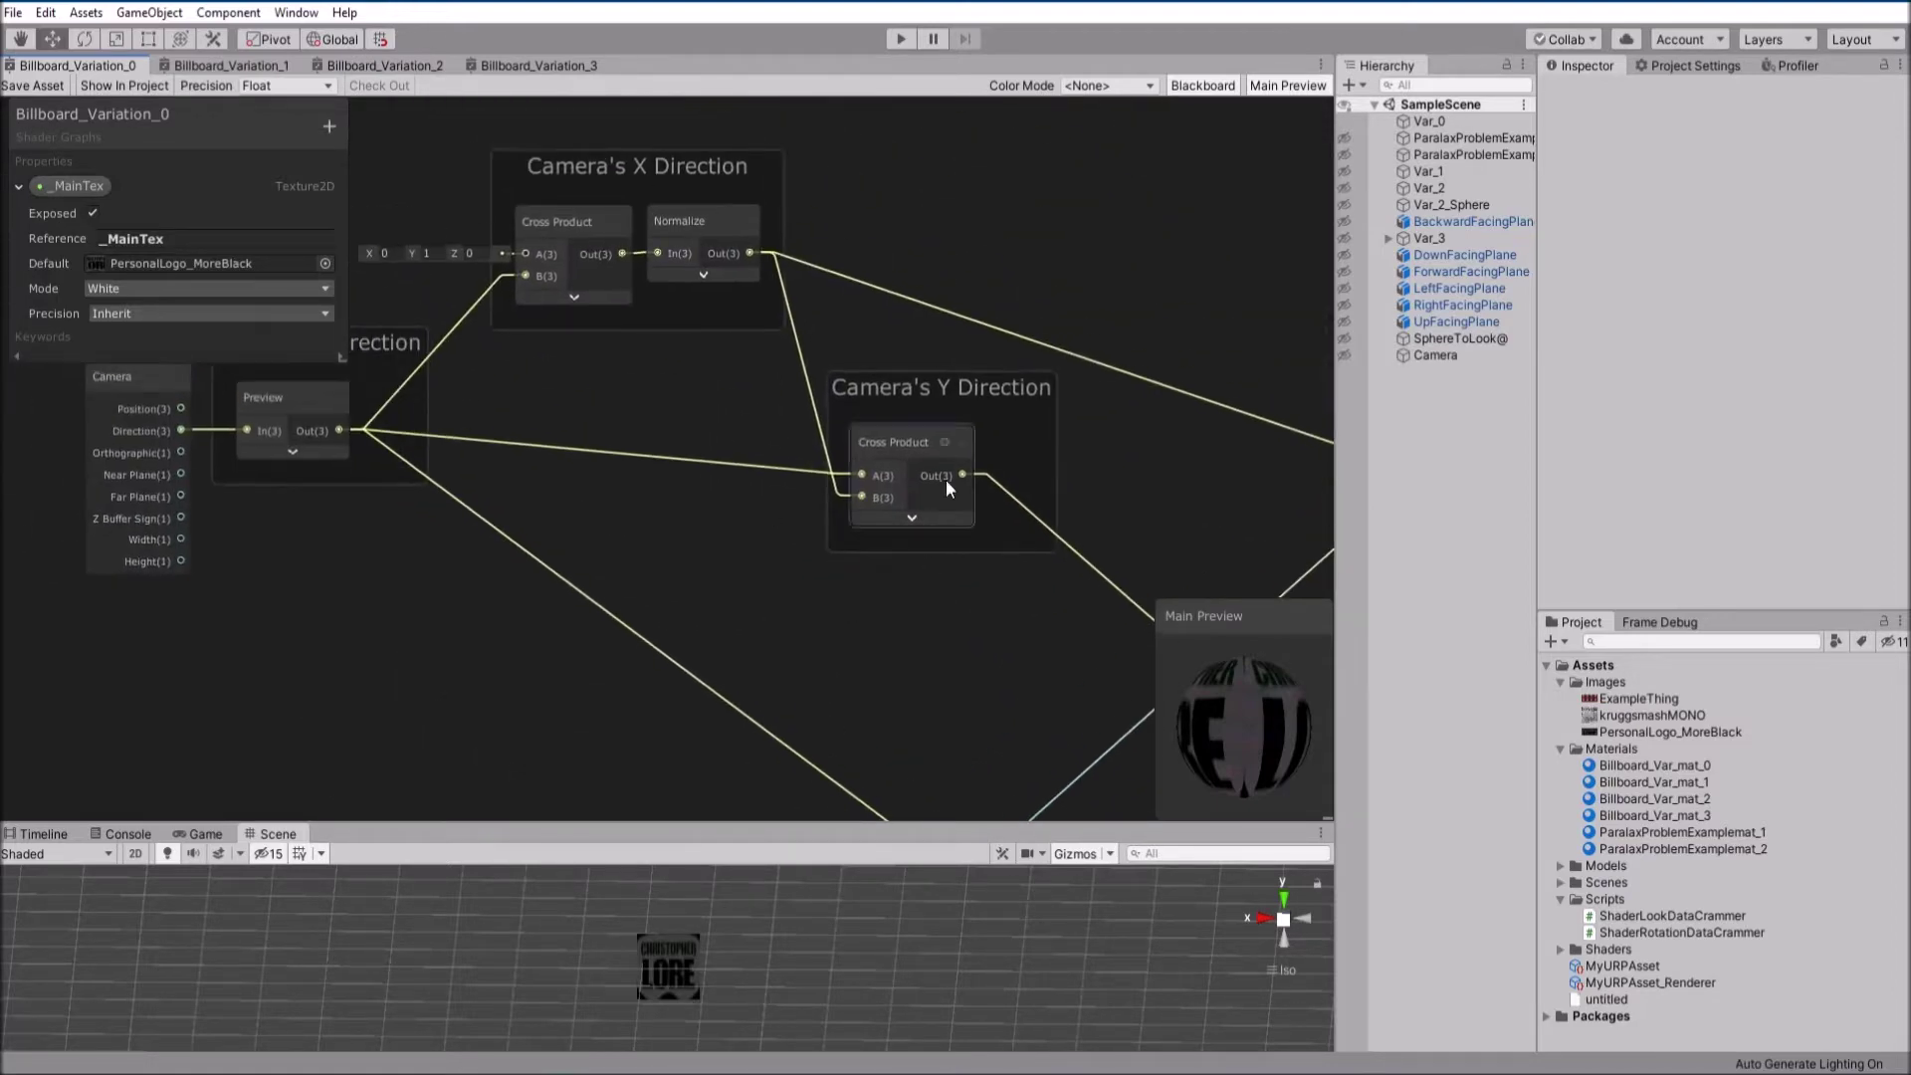
middle_click_drag(789, 662, 742, 598)
scroll(721, 510, "down", 1)
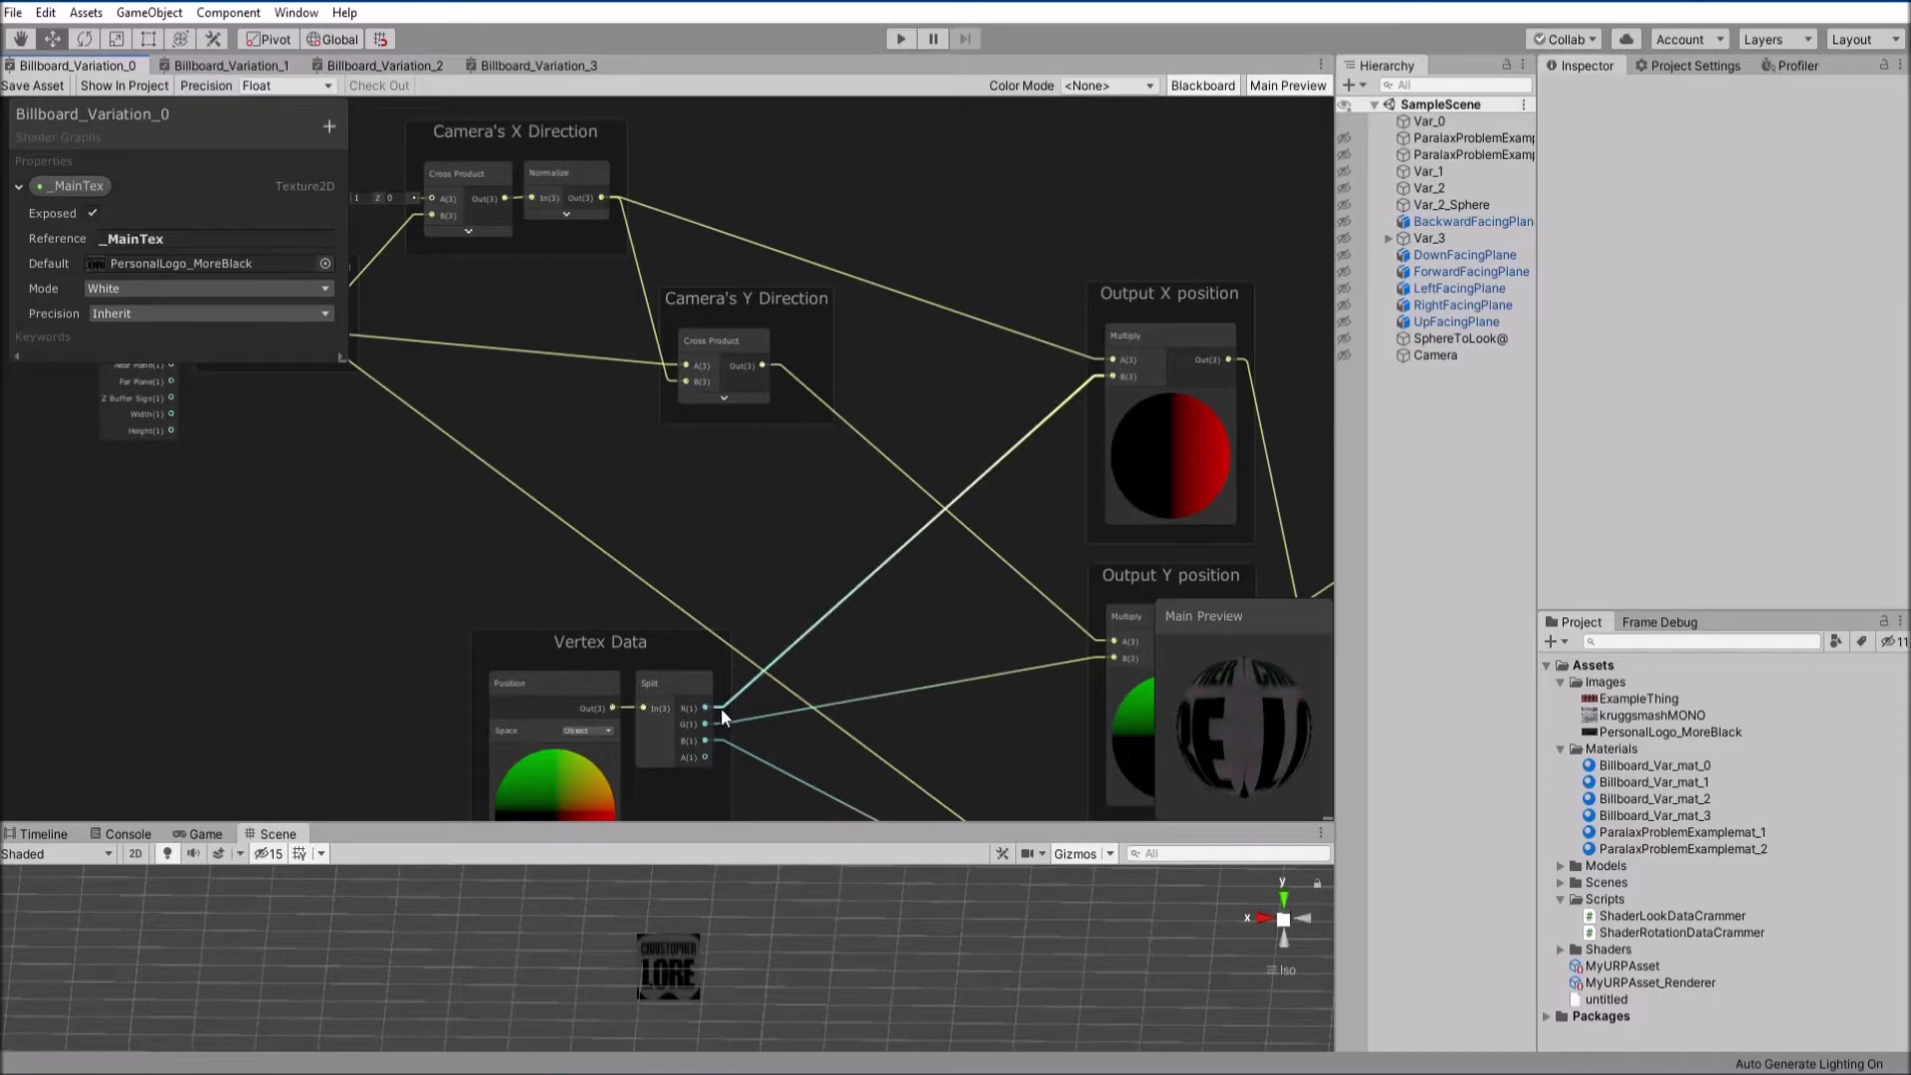
middle_click_drag(786, 520, 876, 491)
middle_click_drag(869, 584, 764, 327)
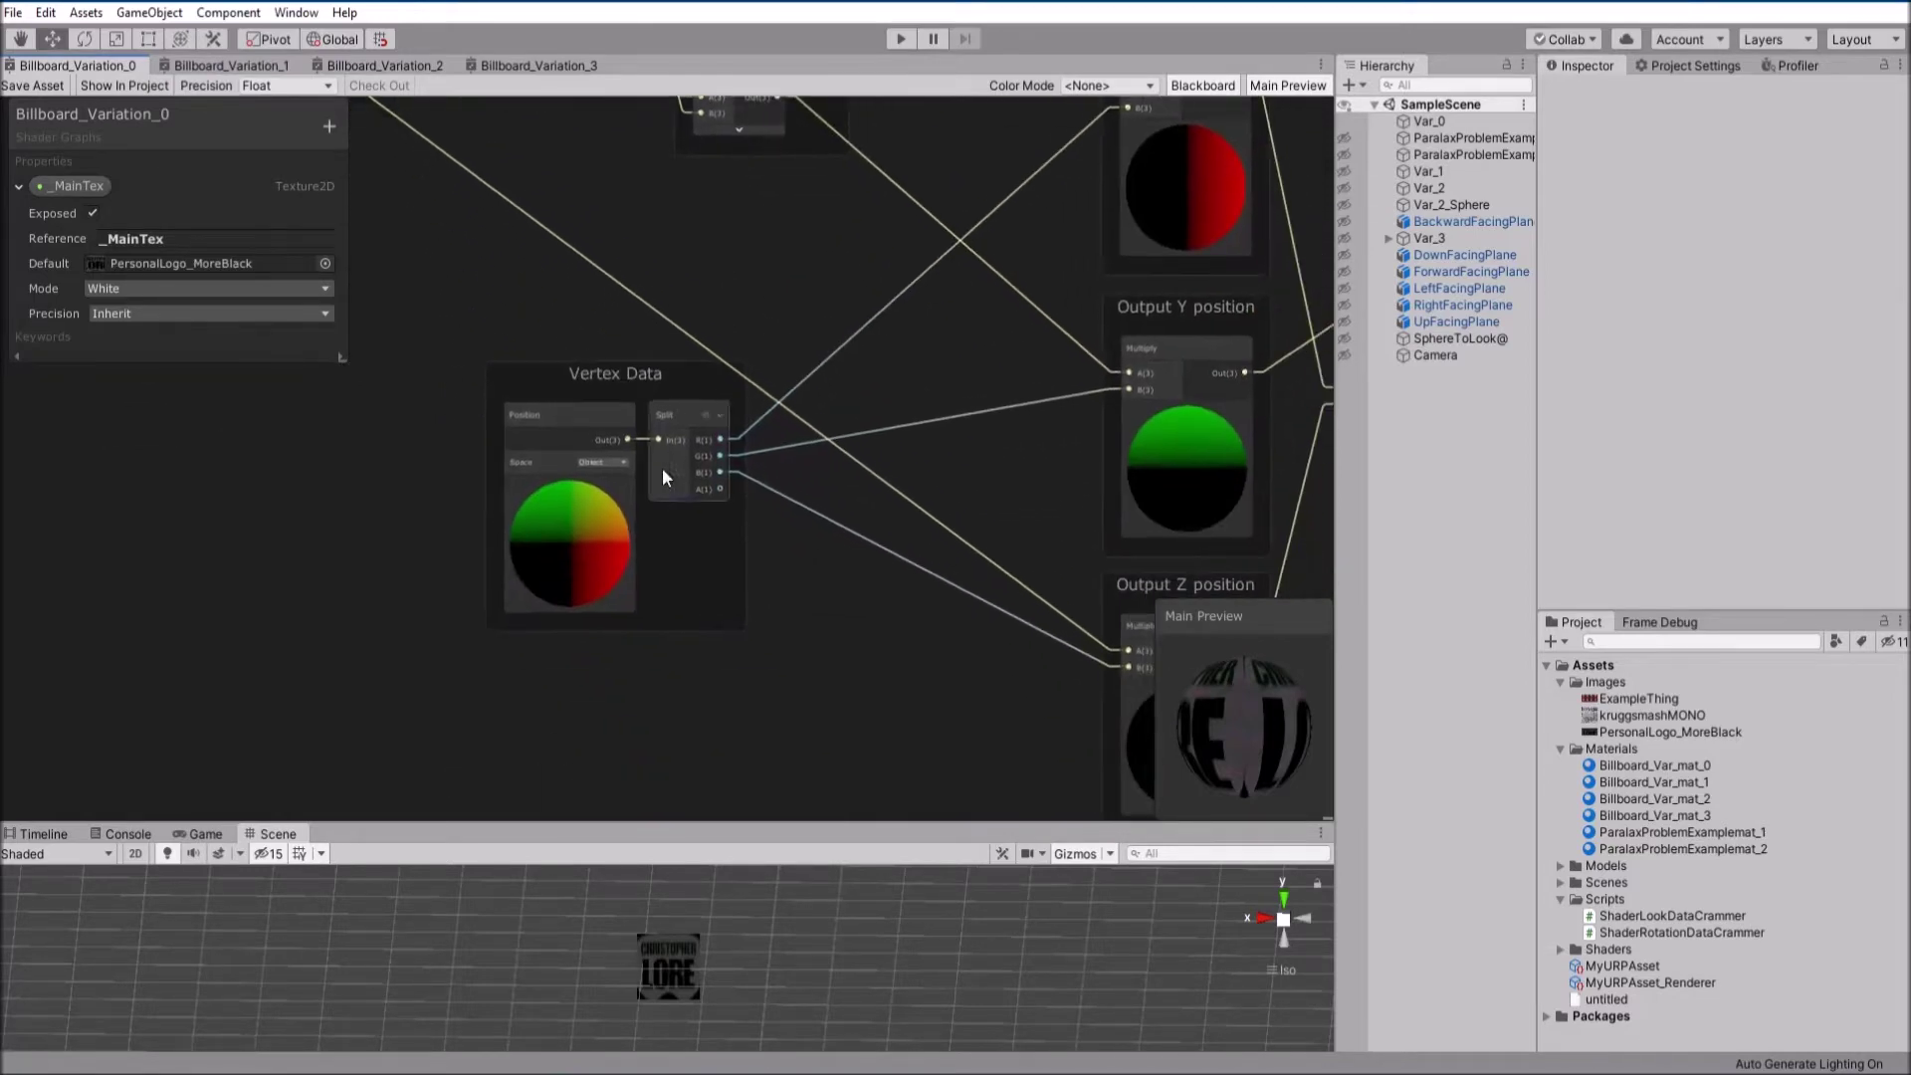
middle_click_drag(967, 612, 830, 555)
middle_click_drag(566, 269, 878, 553)
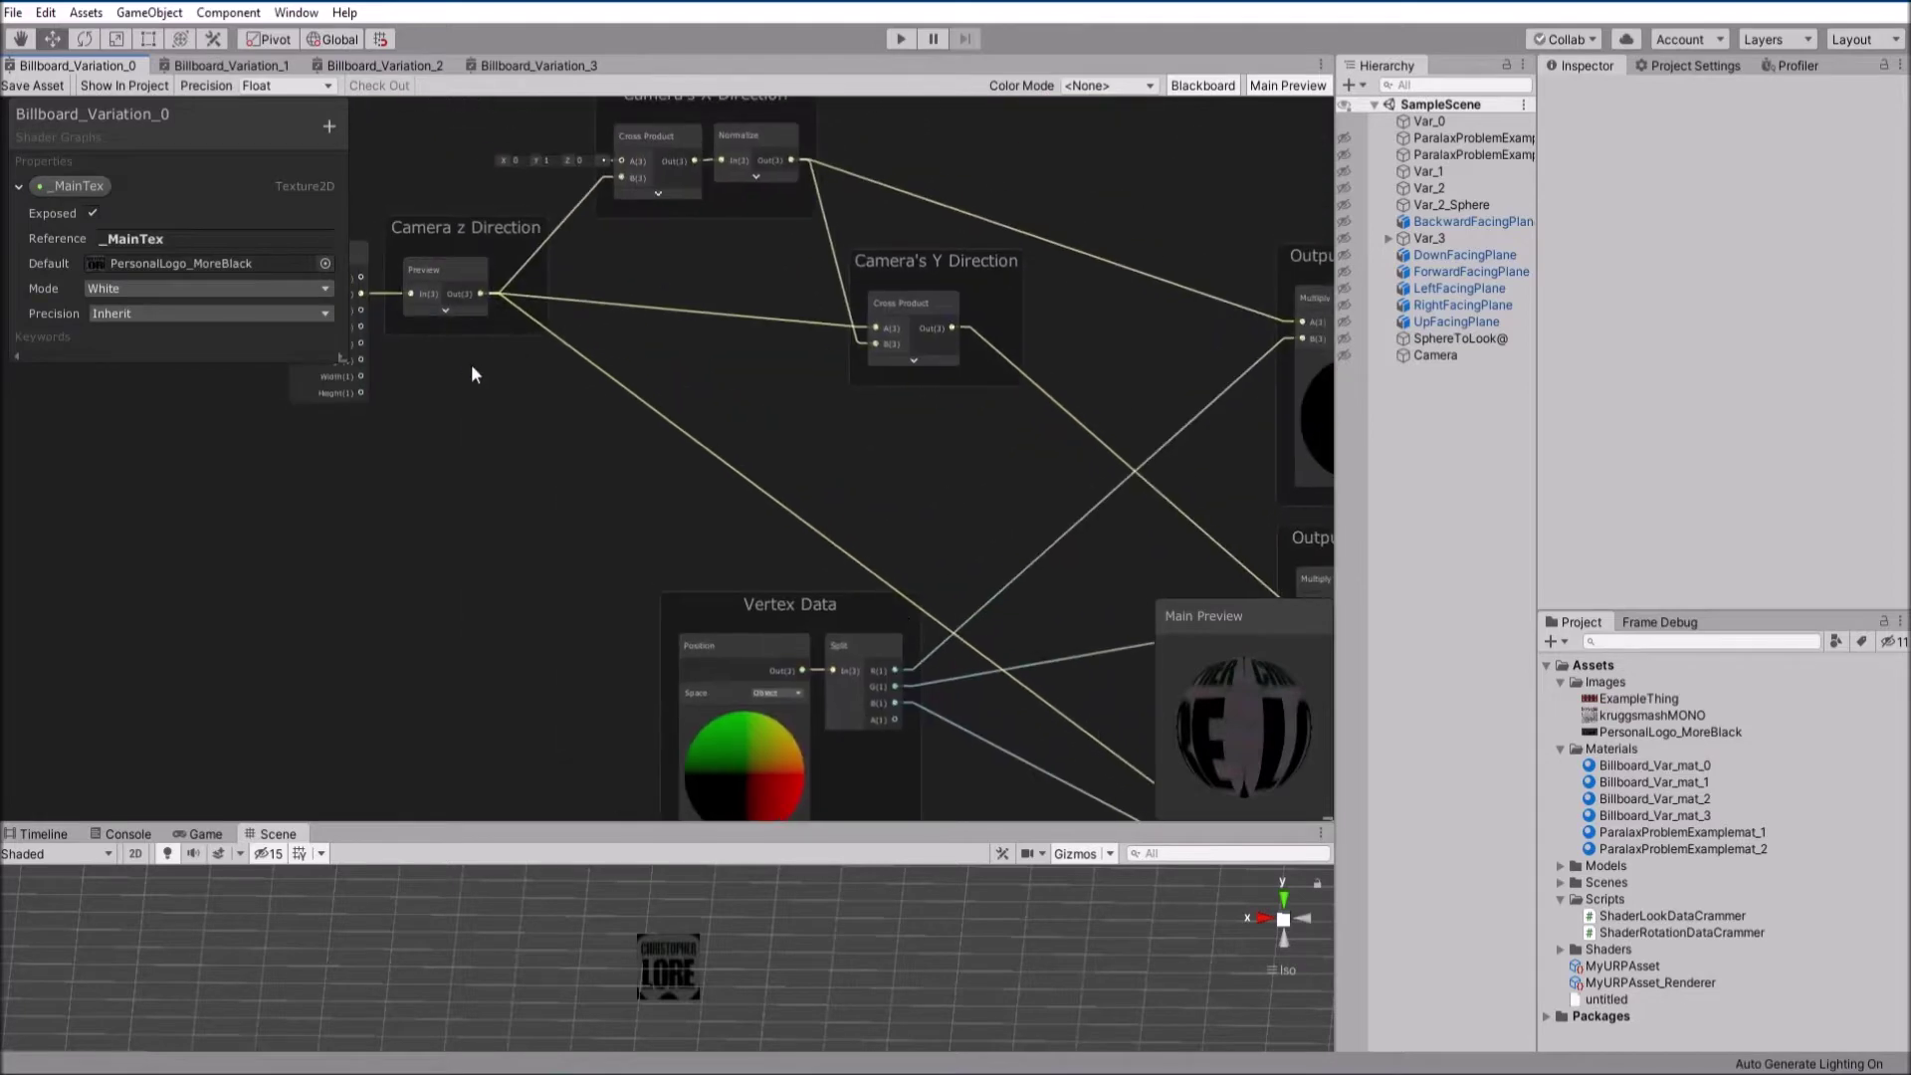
Examine how the Add nodes combine the output positions and connect to the Unlit Master's vertex position
middle_click_drag(1211, 522, 375, 292)
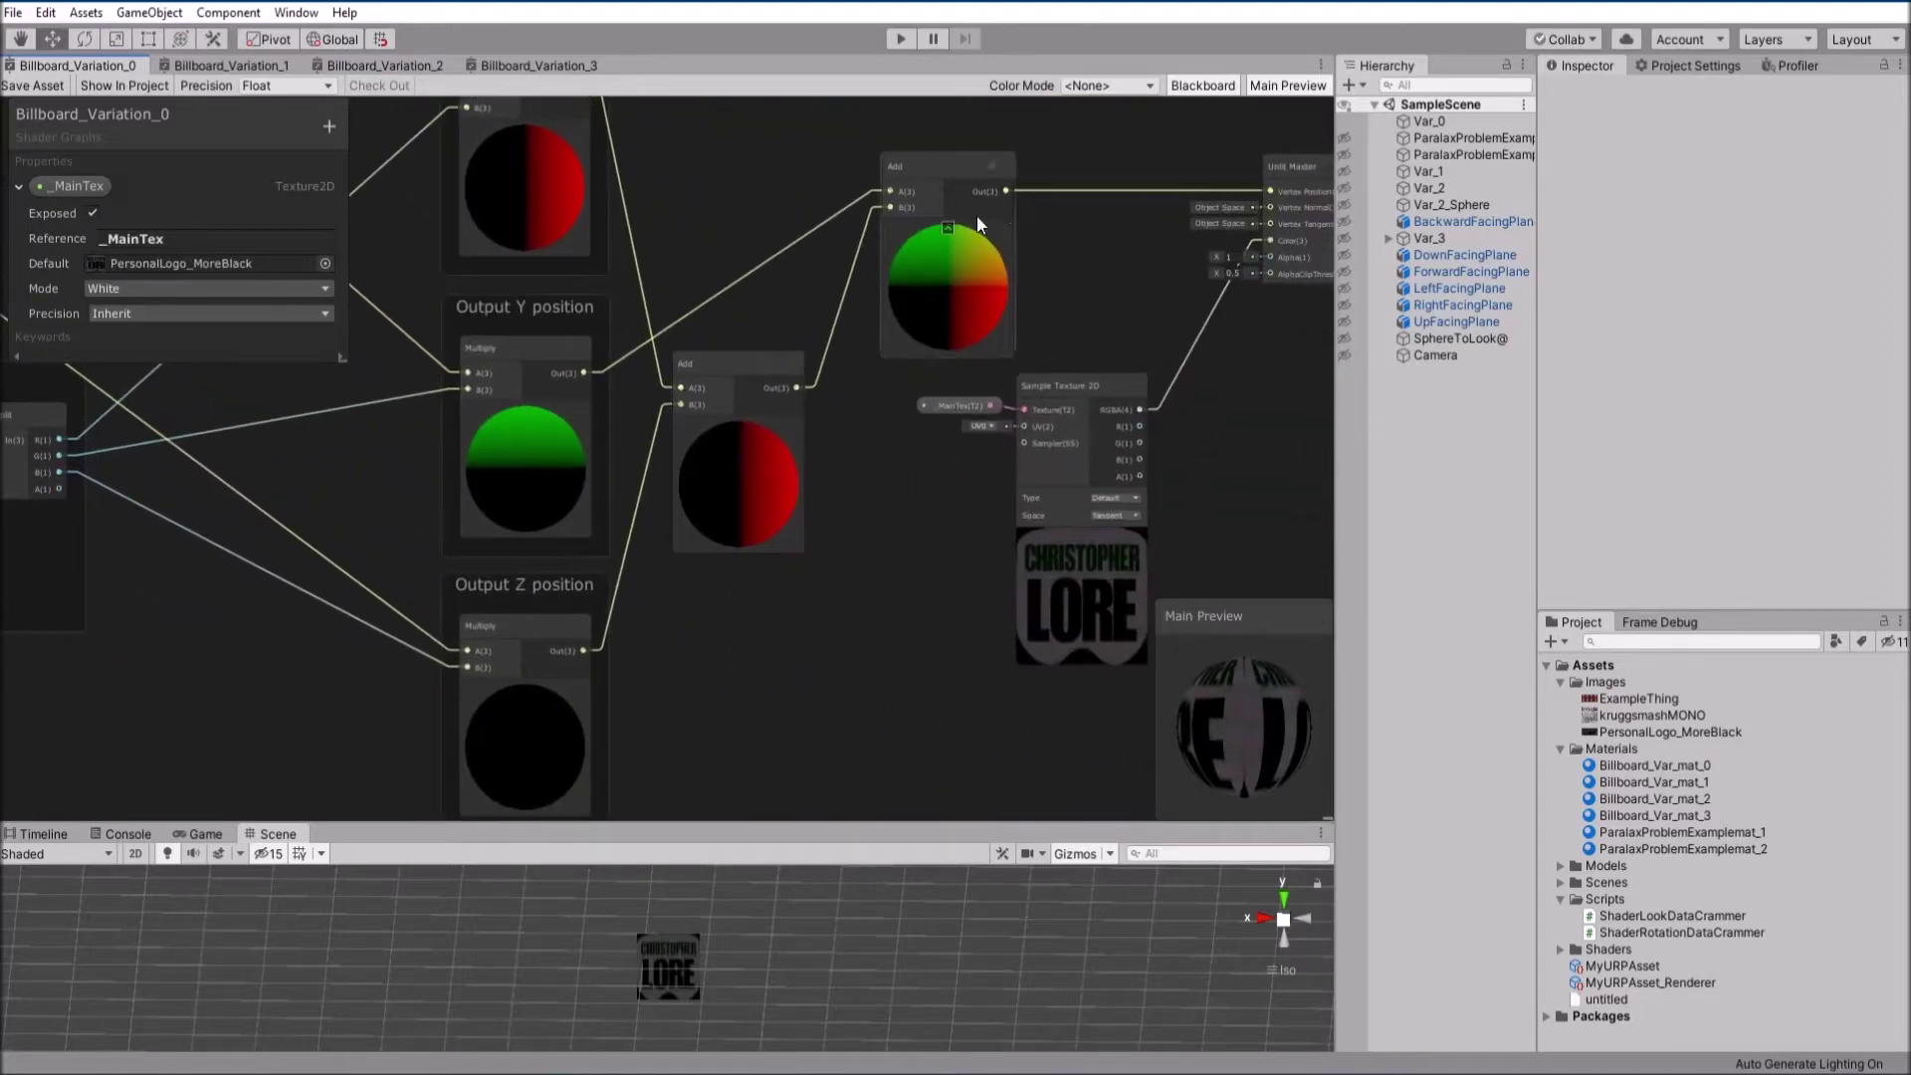
middle_click_drag(787, 647, 622, 711)
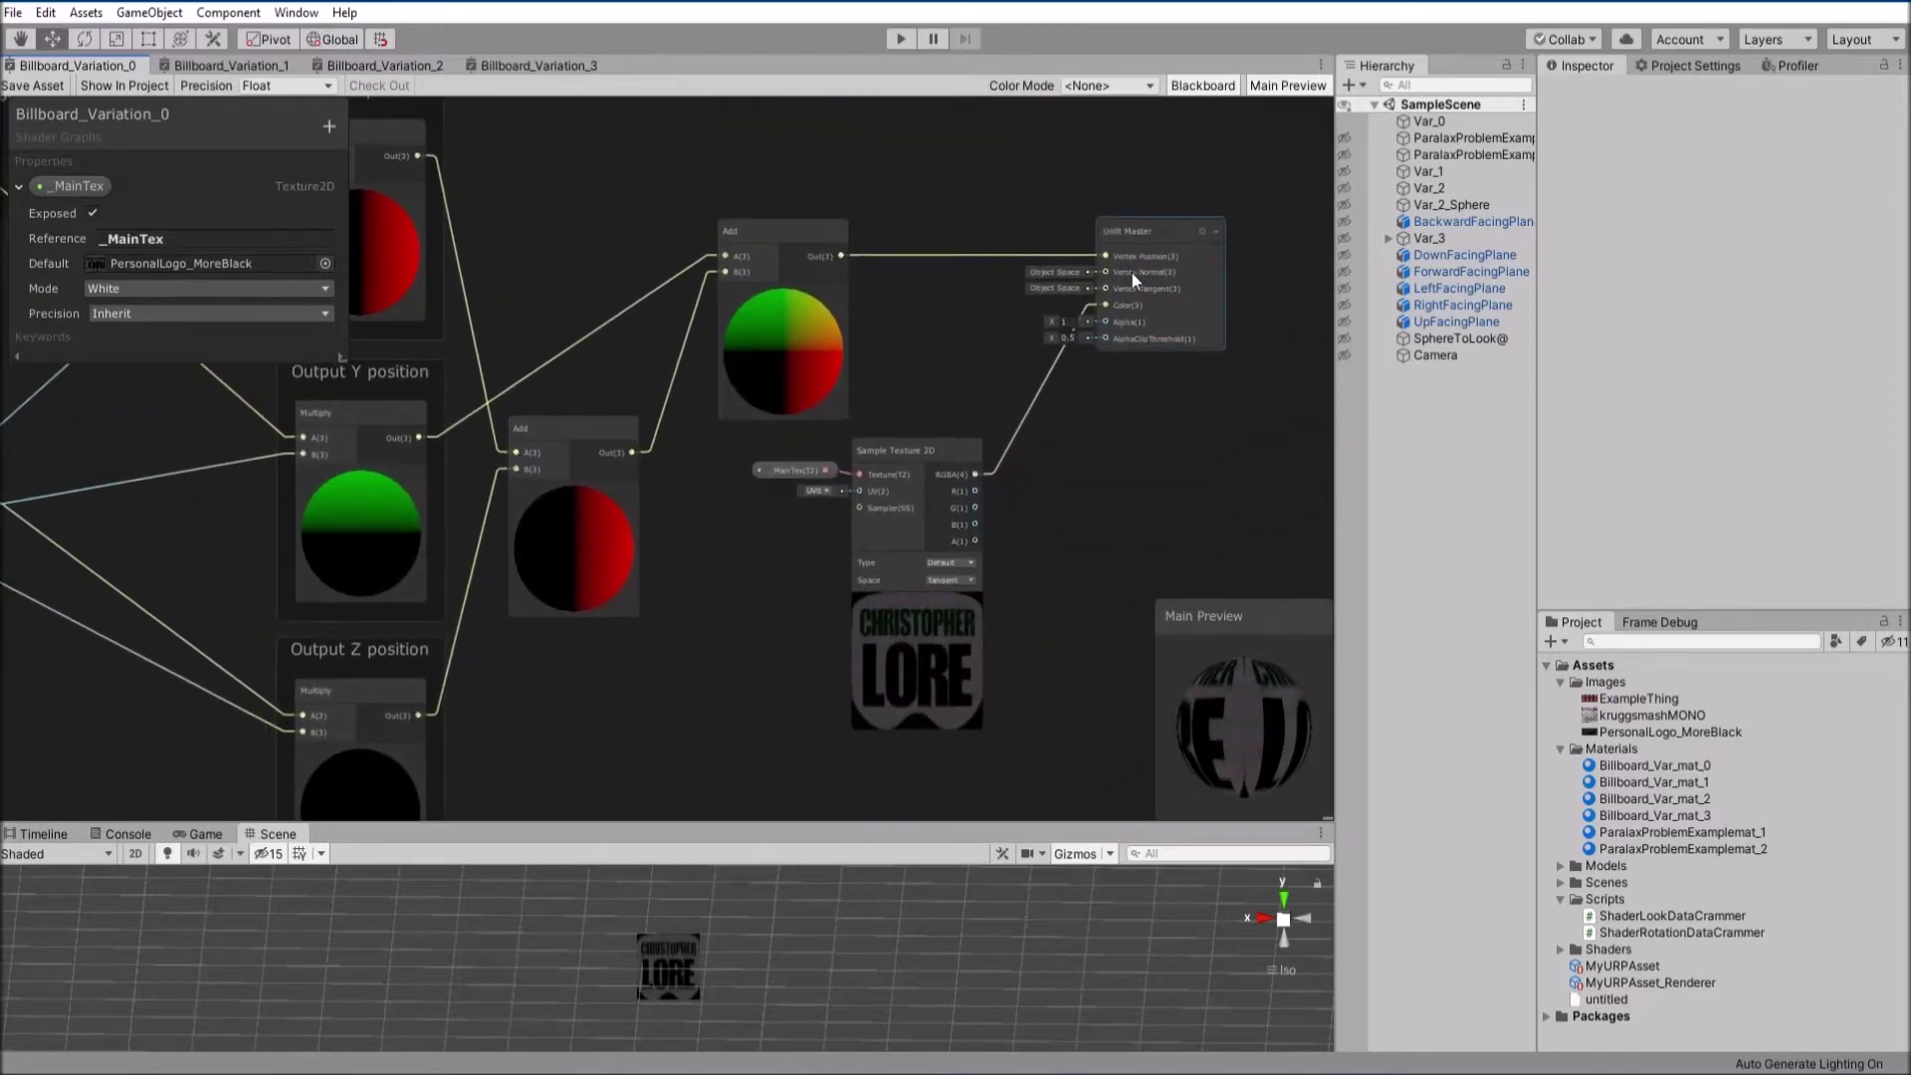
scroll(1130, 273, "up", 3)
middle_click_drag(1119, 276, 914, 380)
scroll(914, 380, "down", 1)
middle_click_drag(569, 392, 1254, 353)
scroll(643, 364, "down", 7)
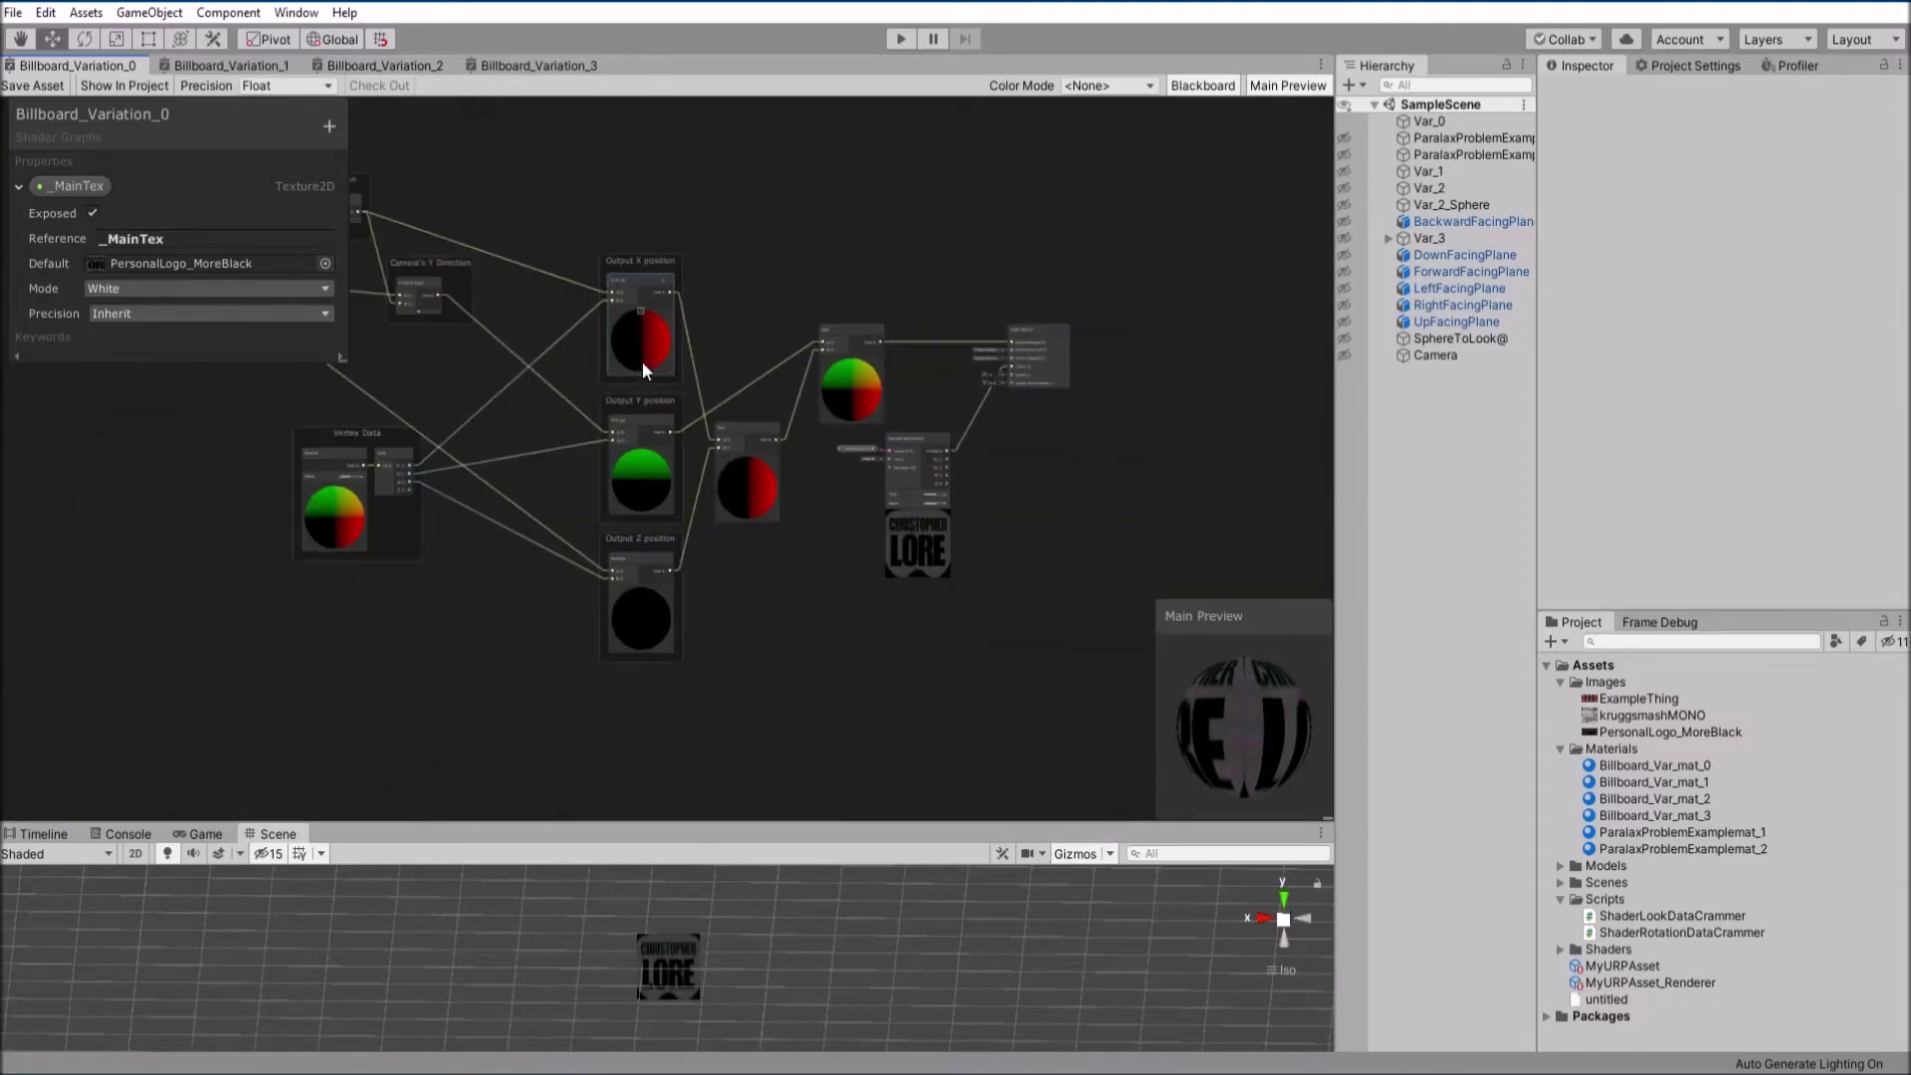
Examine how the camera's X and Y directions are built from the z direction with the Cross Product and Normalize nodes
middle_click_drag(441, 379, 762, 383)
scroll(528, 247, "up", 8)
middle_click_drag(715, 314, 828, 474)
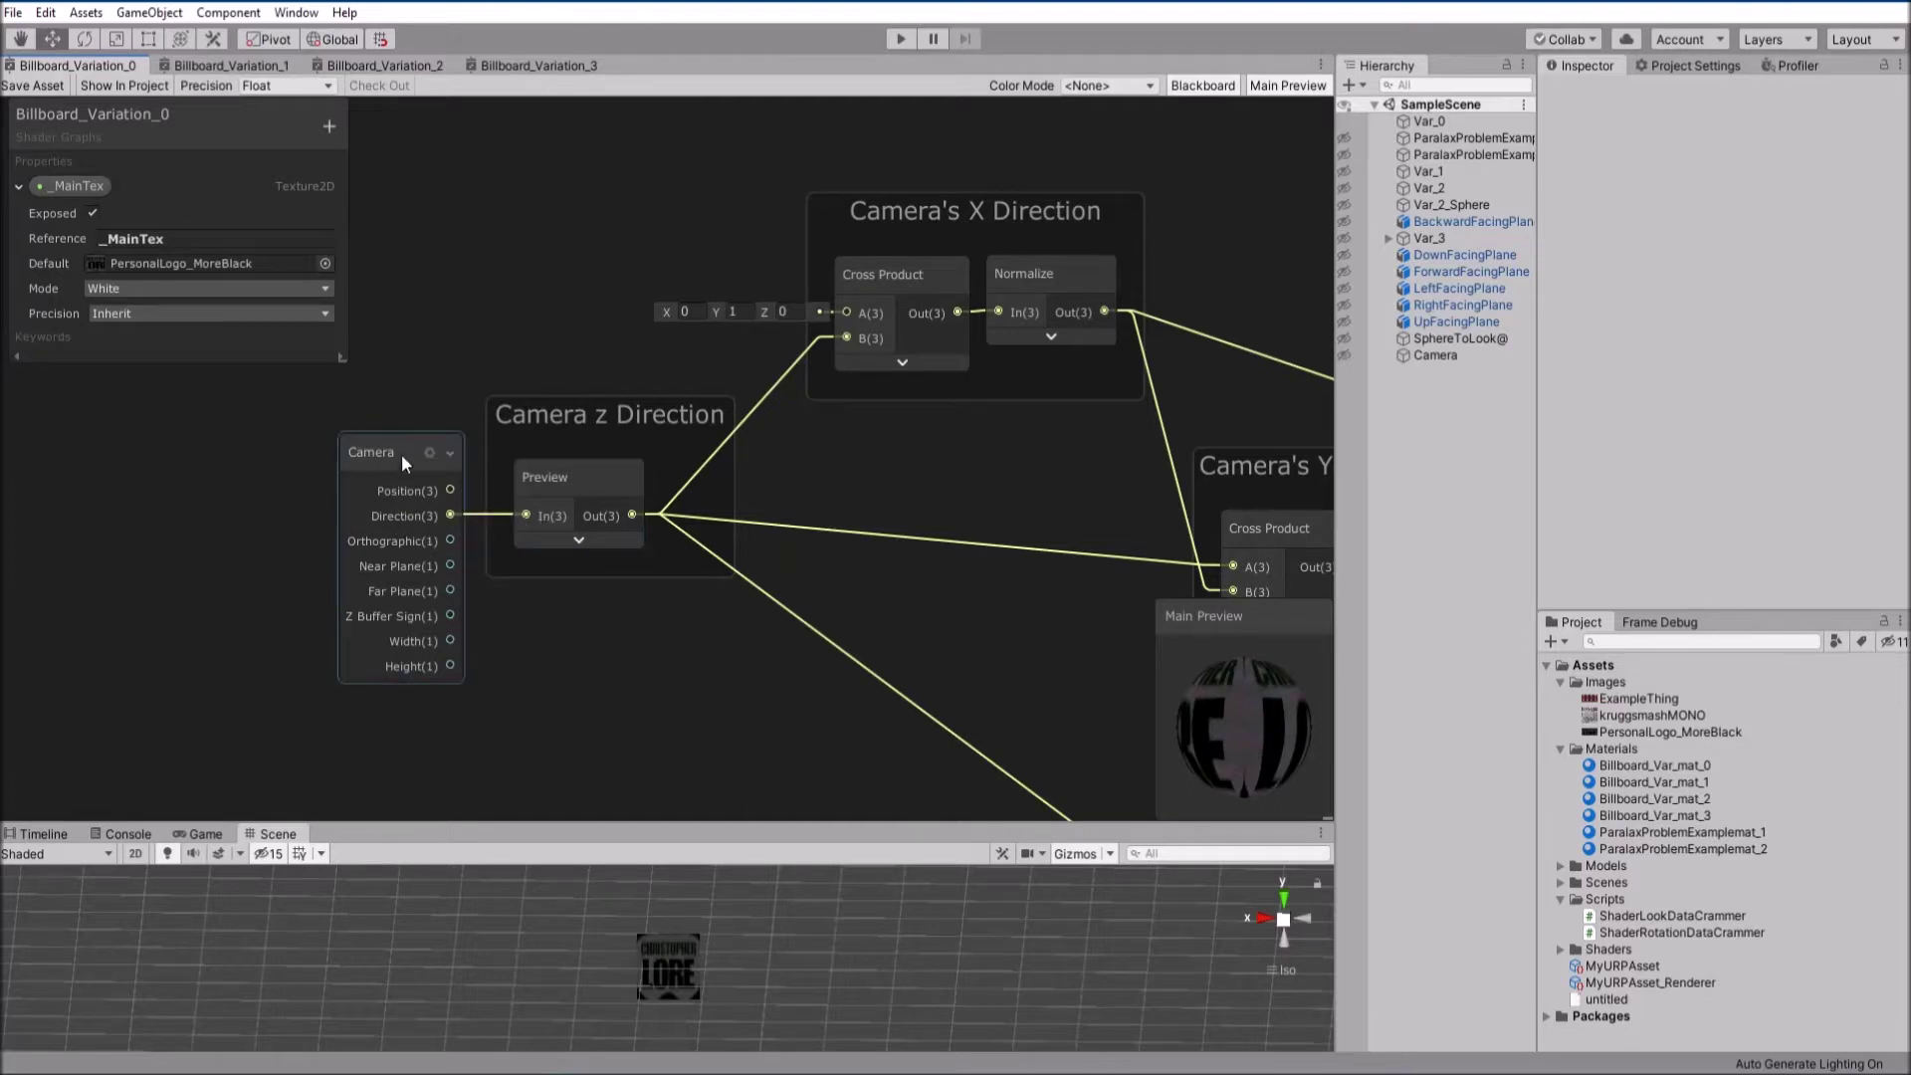
middle_click_drag(811, 532, 694, 570)
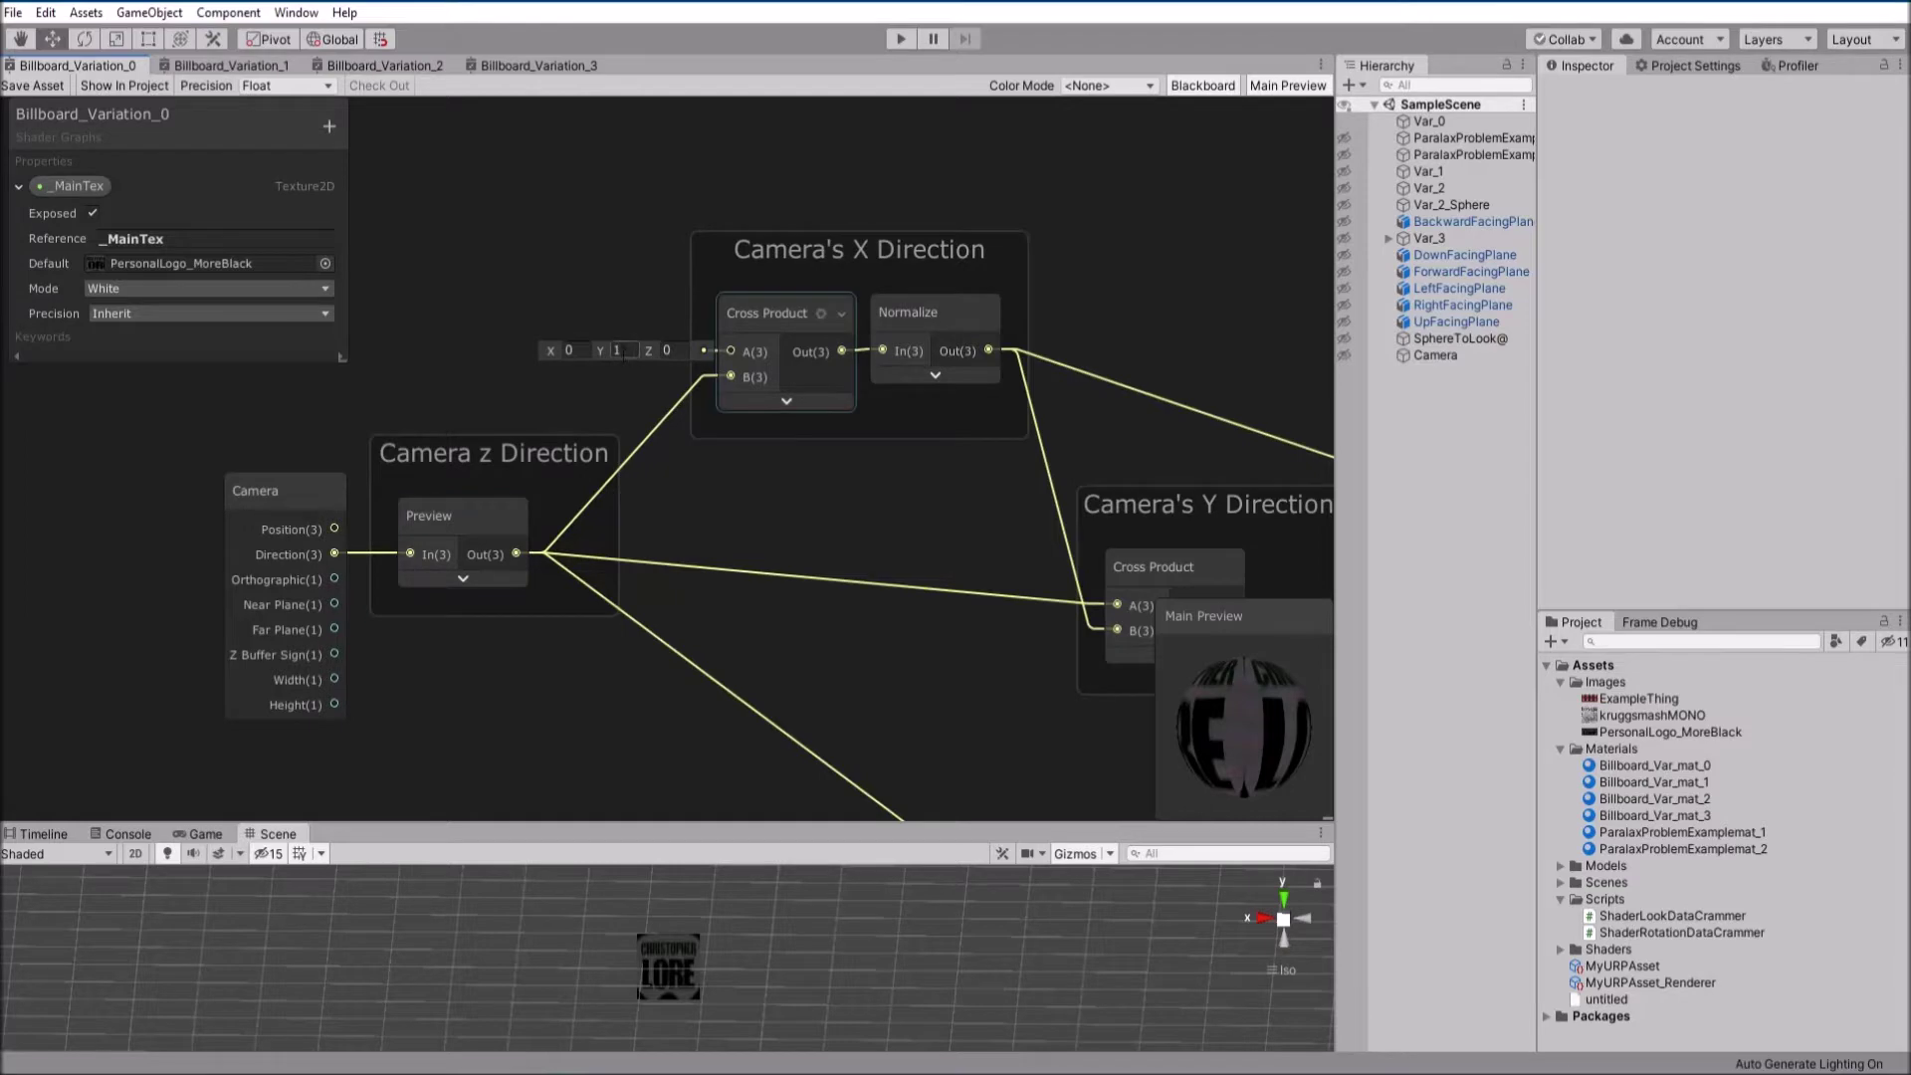
middle_click_drag(873, 535, 452, 467)
scroll(452, 467, "down", 2)
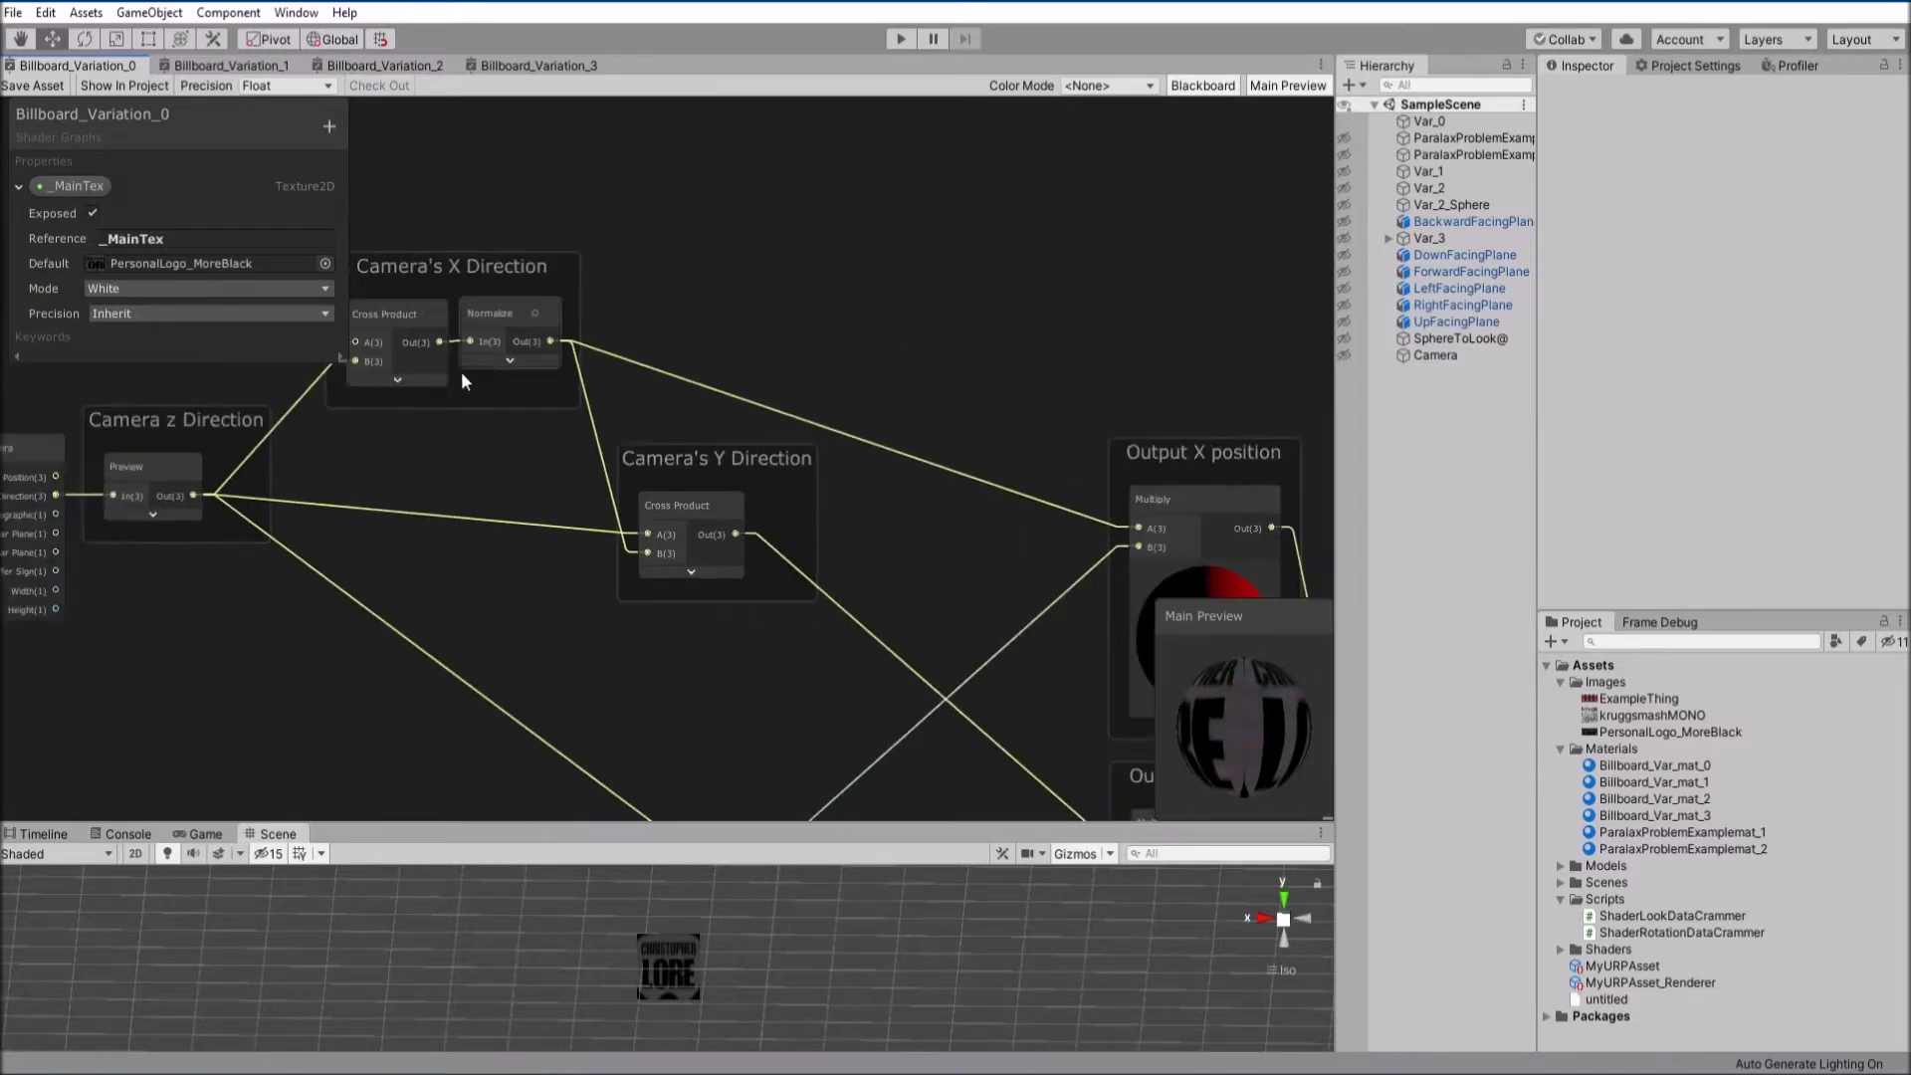
middle_click_drag(462, 372, 536, 417)
middle_click_drag(835, 353, 806, 205)
middle_click_drag(558, 433, 708, 569)
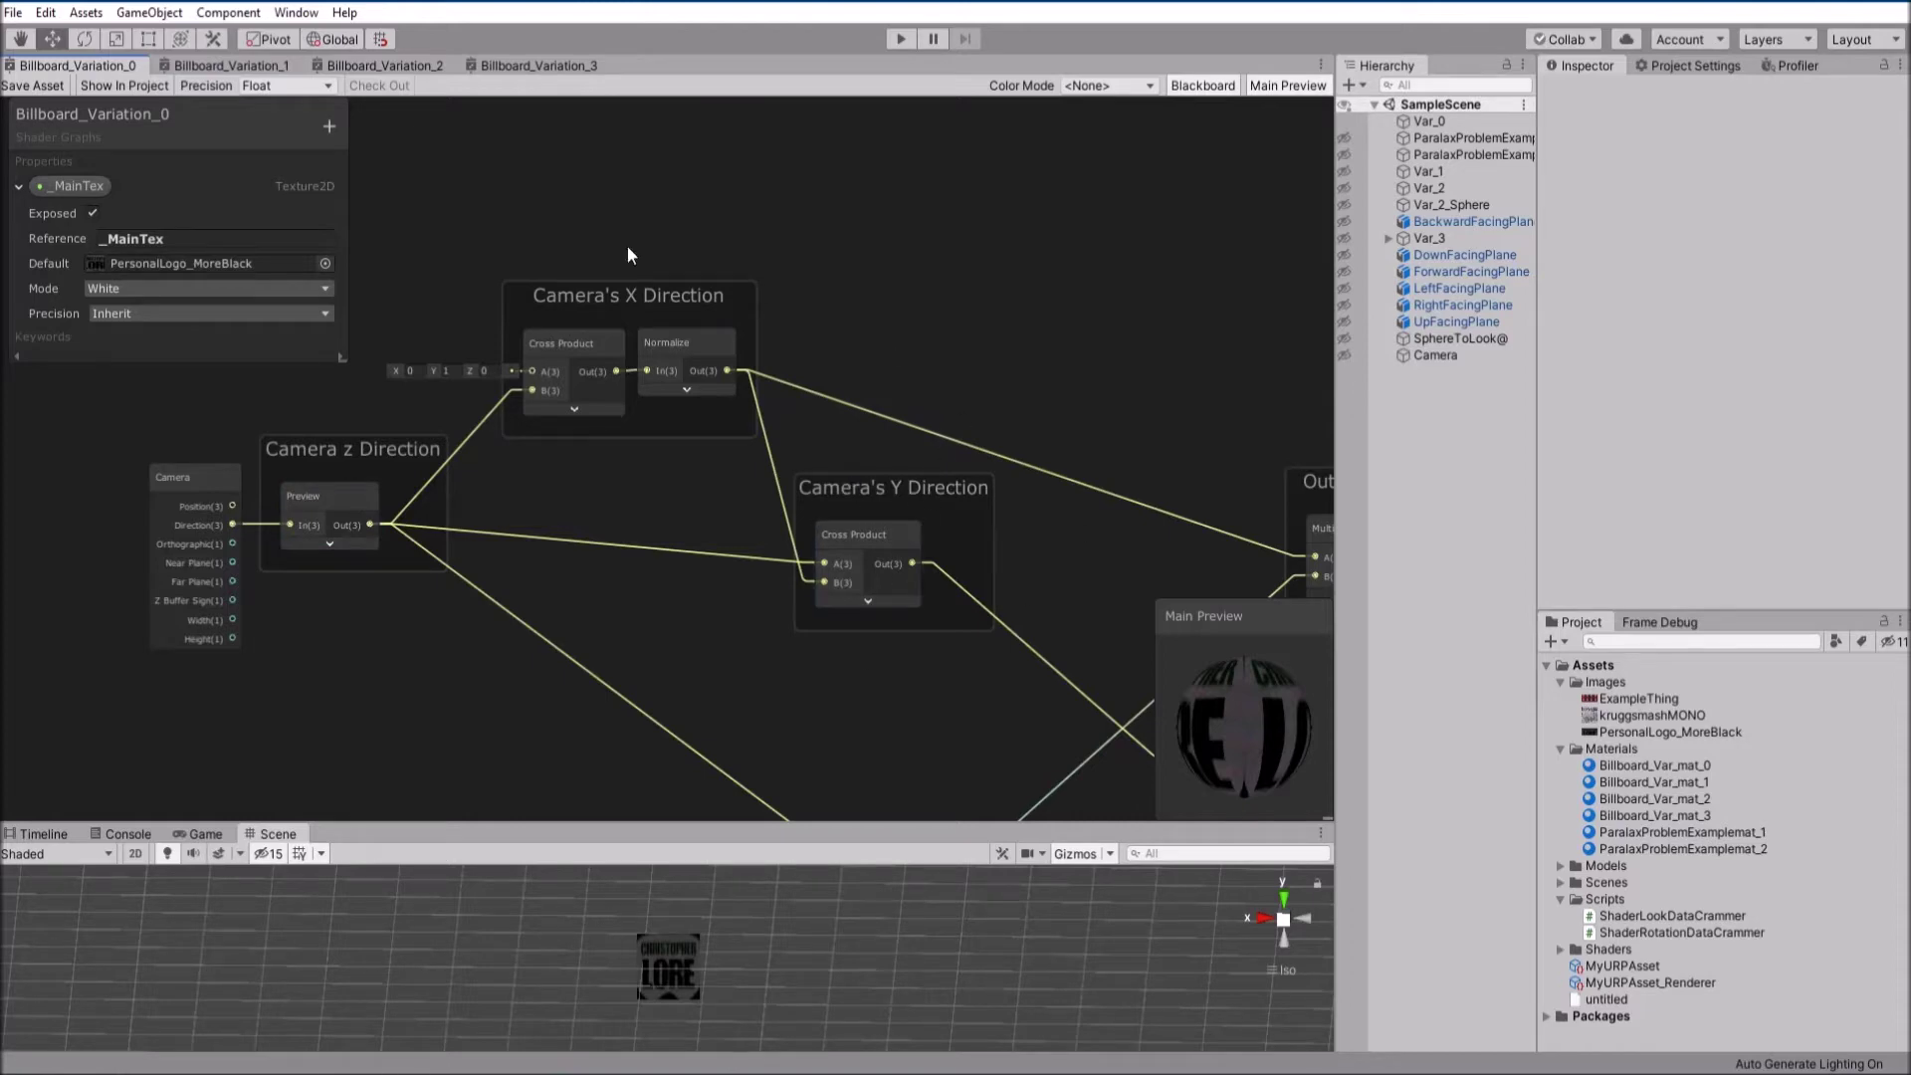
Examine the Output X, Y and Z position groups and the Add node that follows them
middle_click_drag(953, 484, 520, 232)
scroll(520, 232, "down", 5)
right_click(806, 657)
left_click(862, 362)
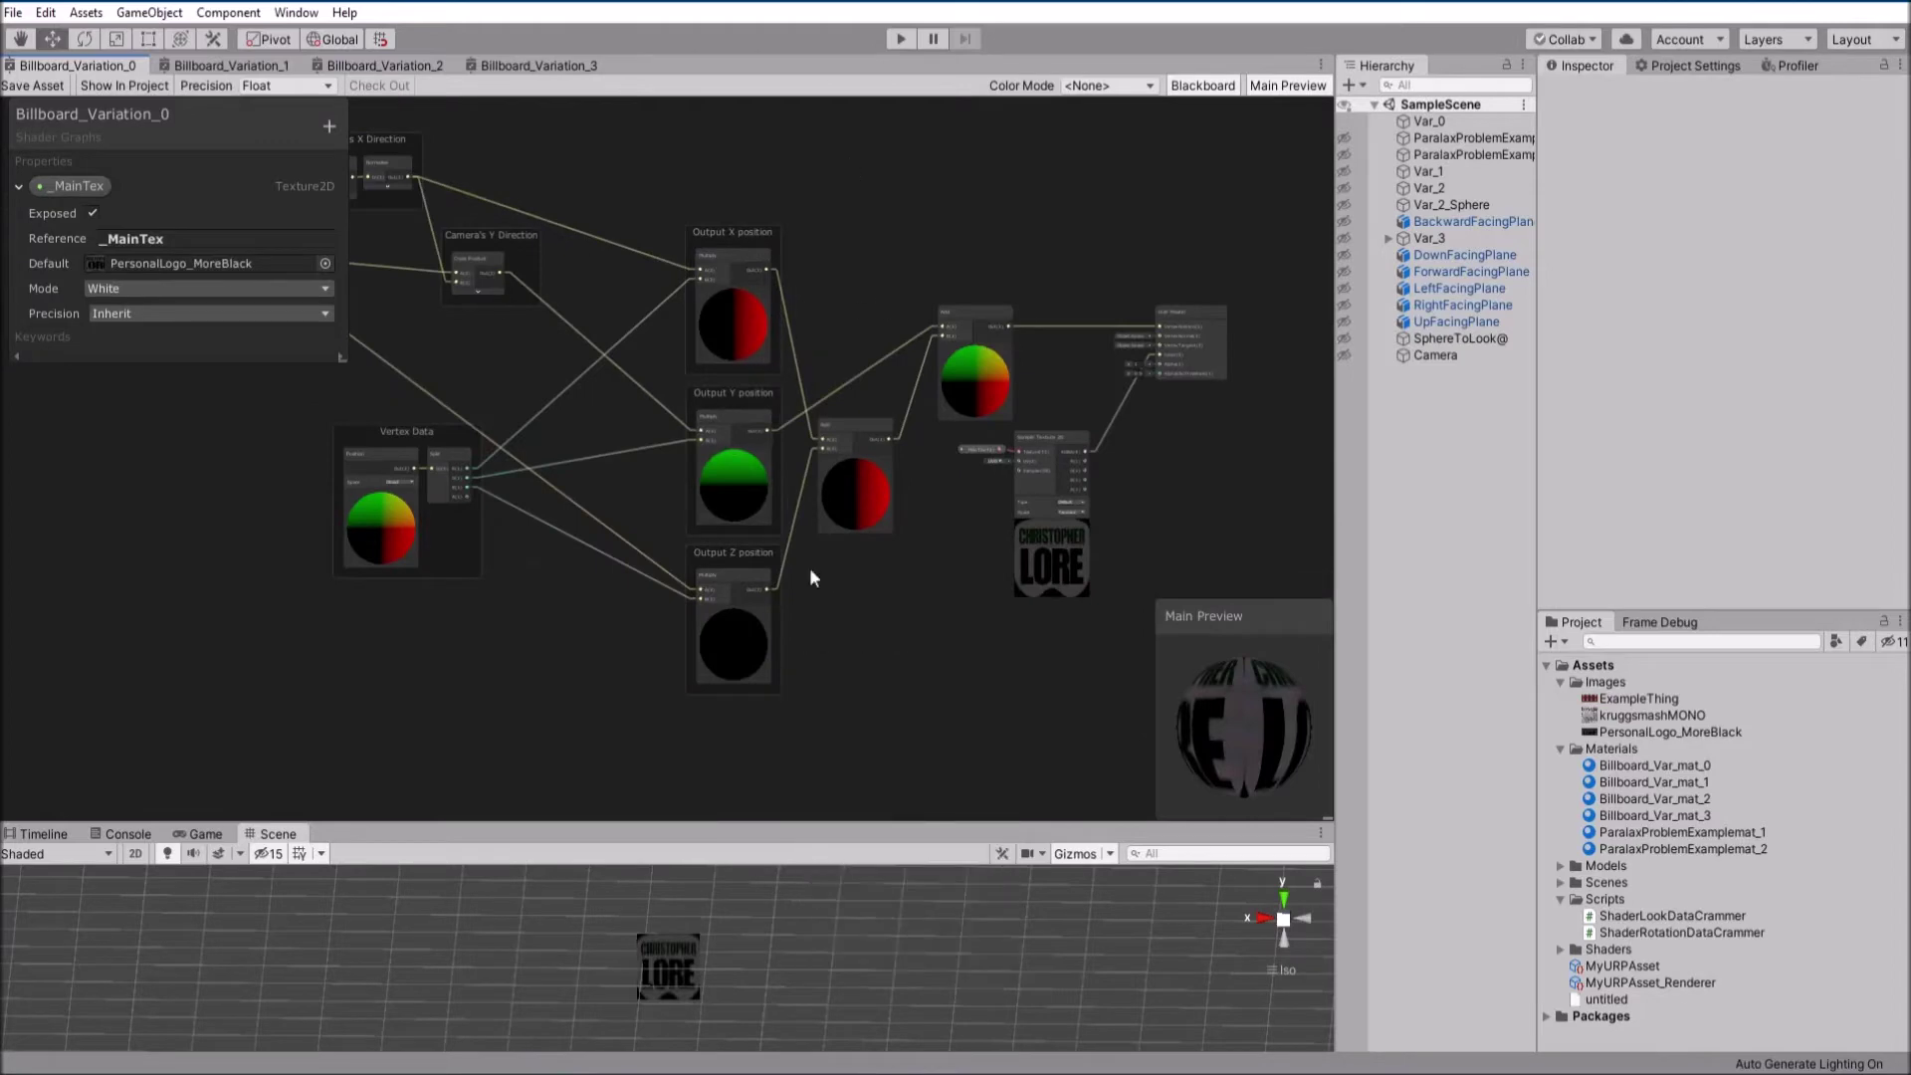
scroll(813, 577, "up", 4)
scroll(745, 587, "down", 2)
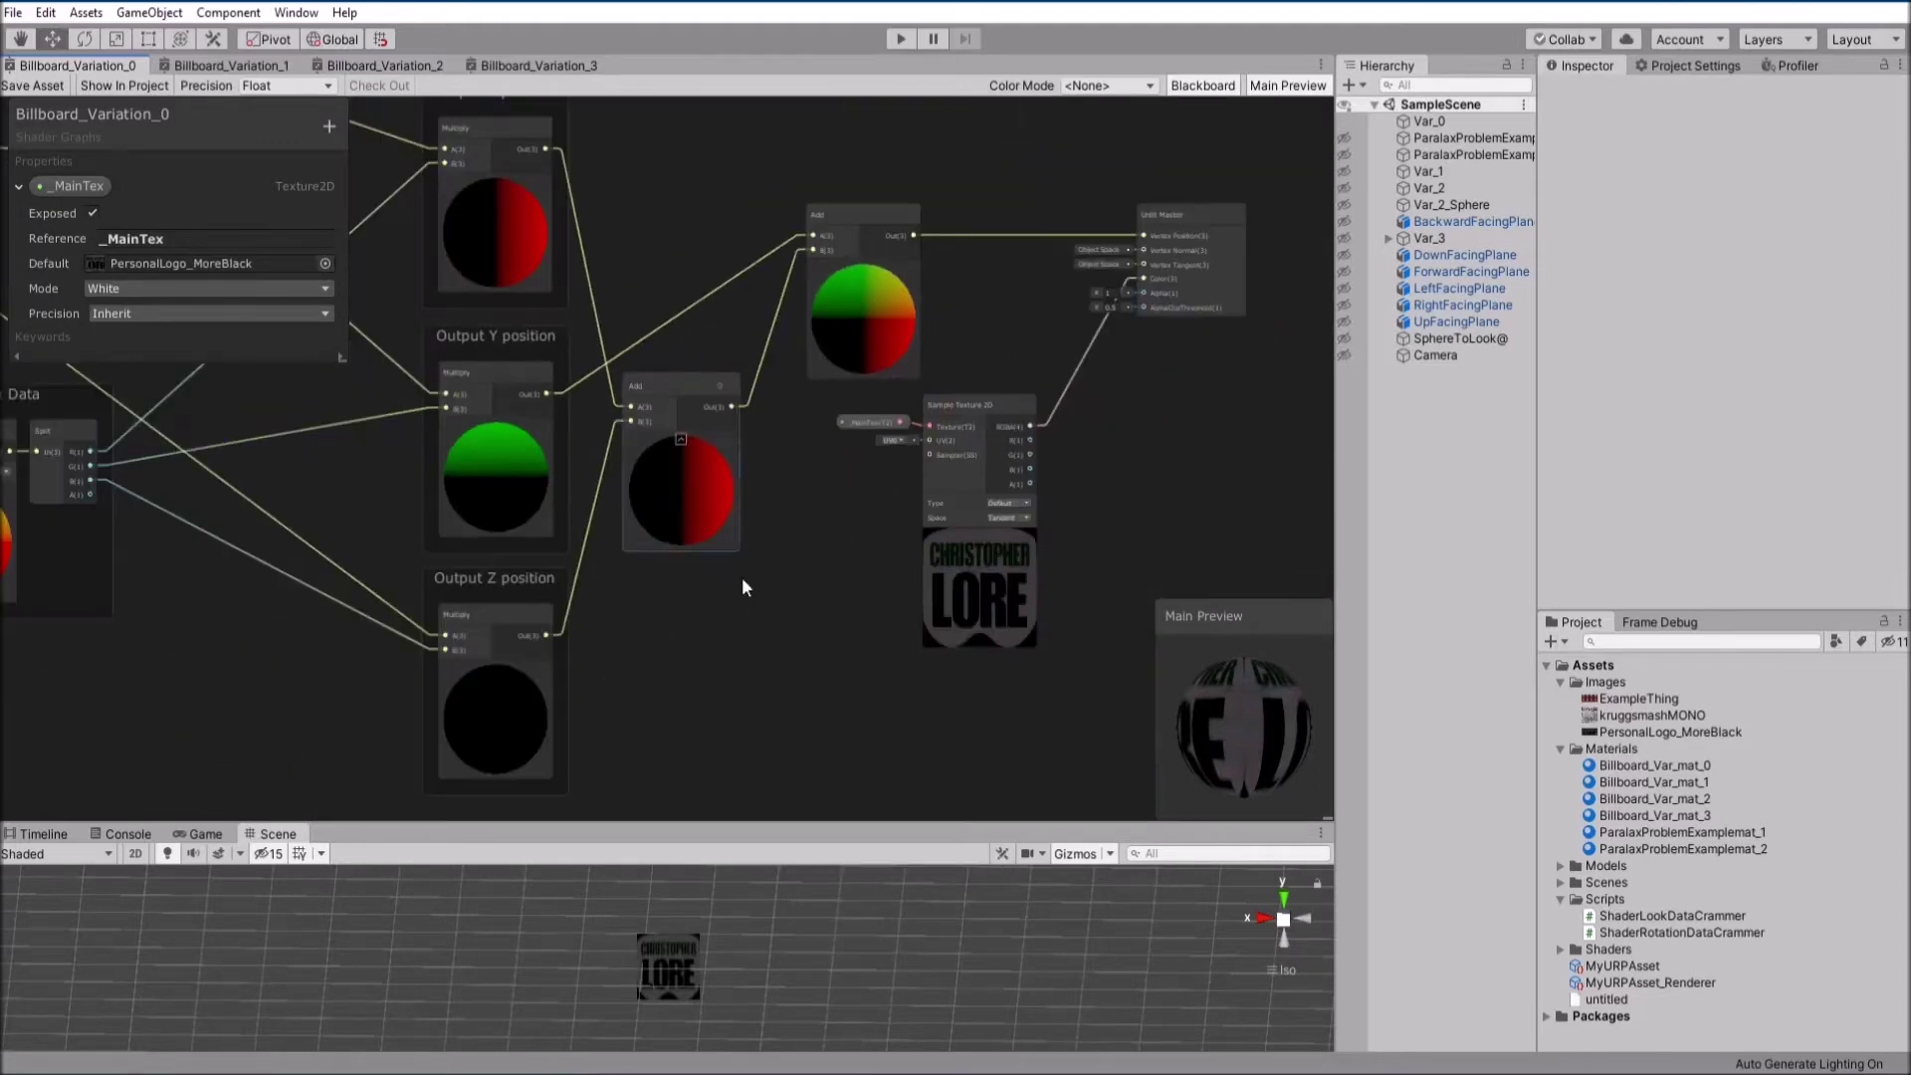
Enlarge the scene area, select the Var_0 quad and compare its outline with the rendered billboard from several angles
left_click_drag(716, 824, 979, 232)
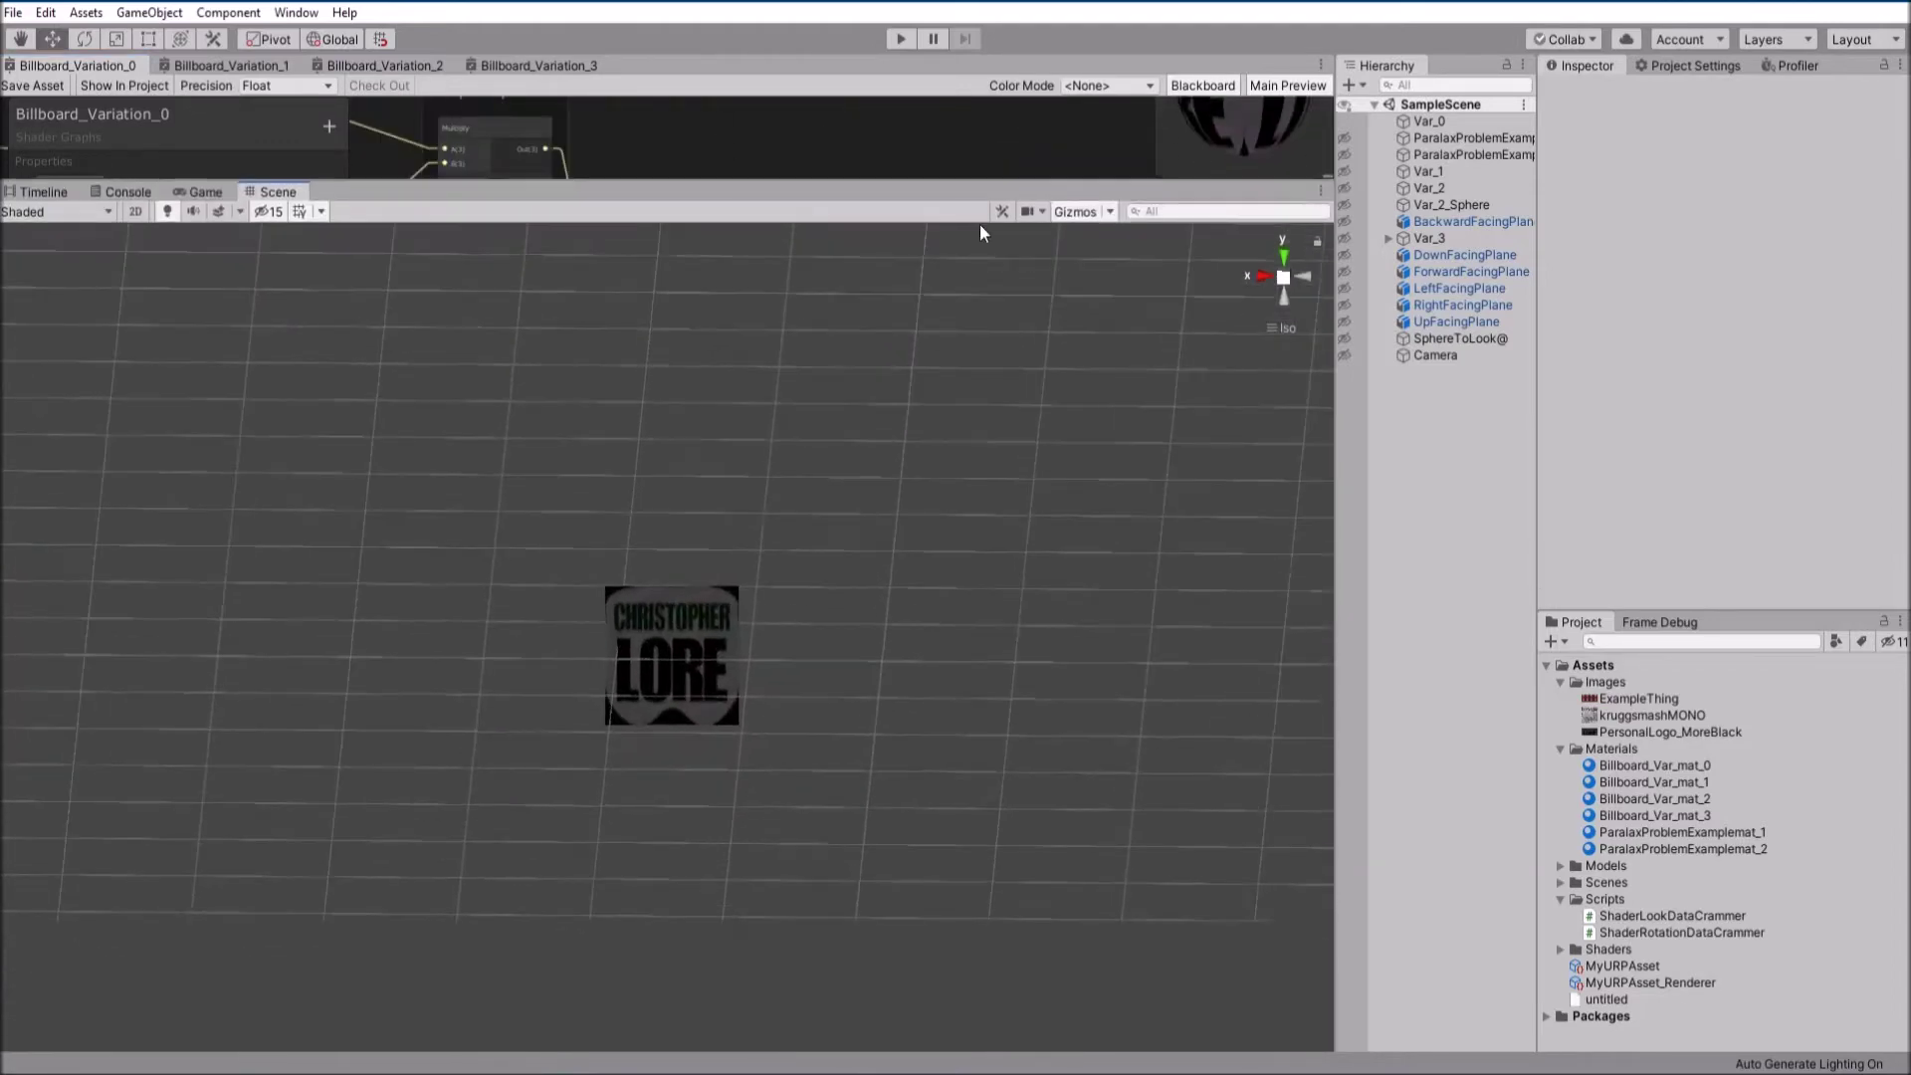
left_click_drag(514, 488, 908, 783)
right_click_drag(699, 767, 1125, 753)
middle_click_drag(1124, 754, 832, 687)
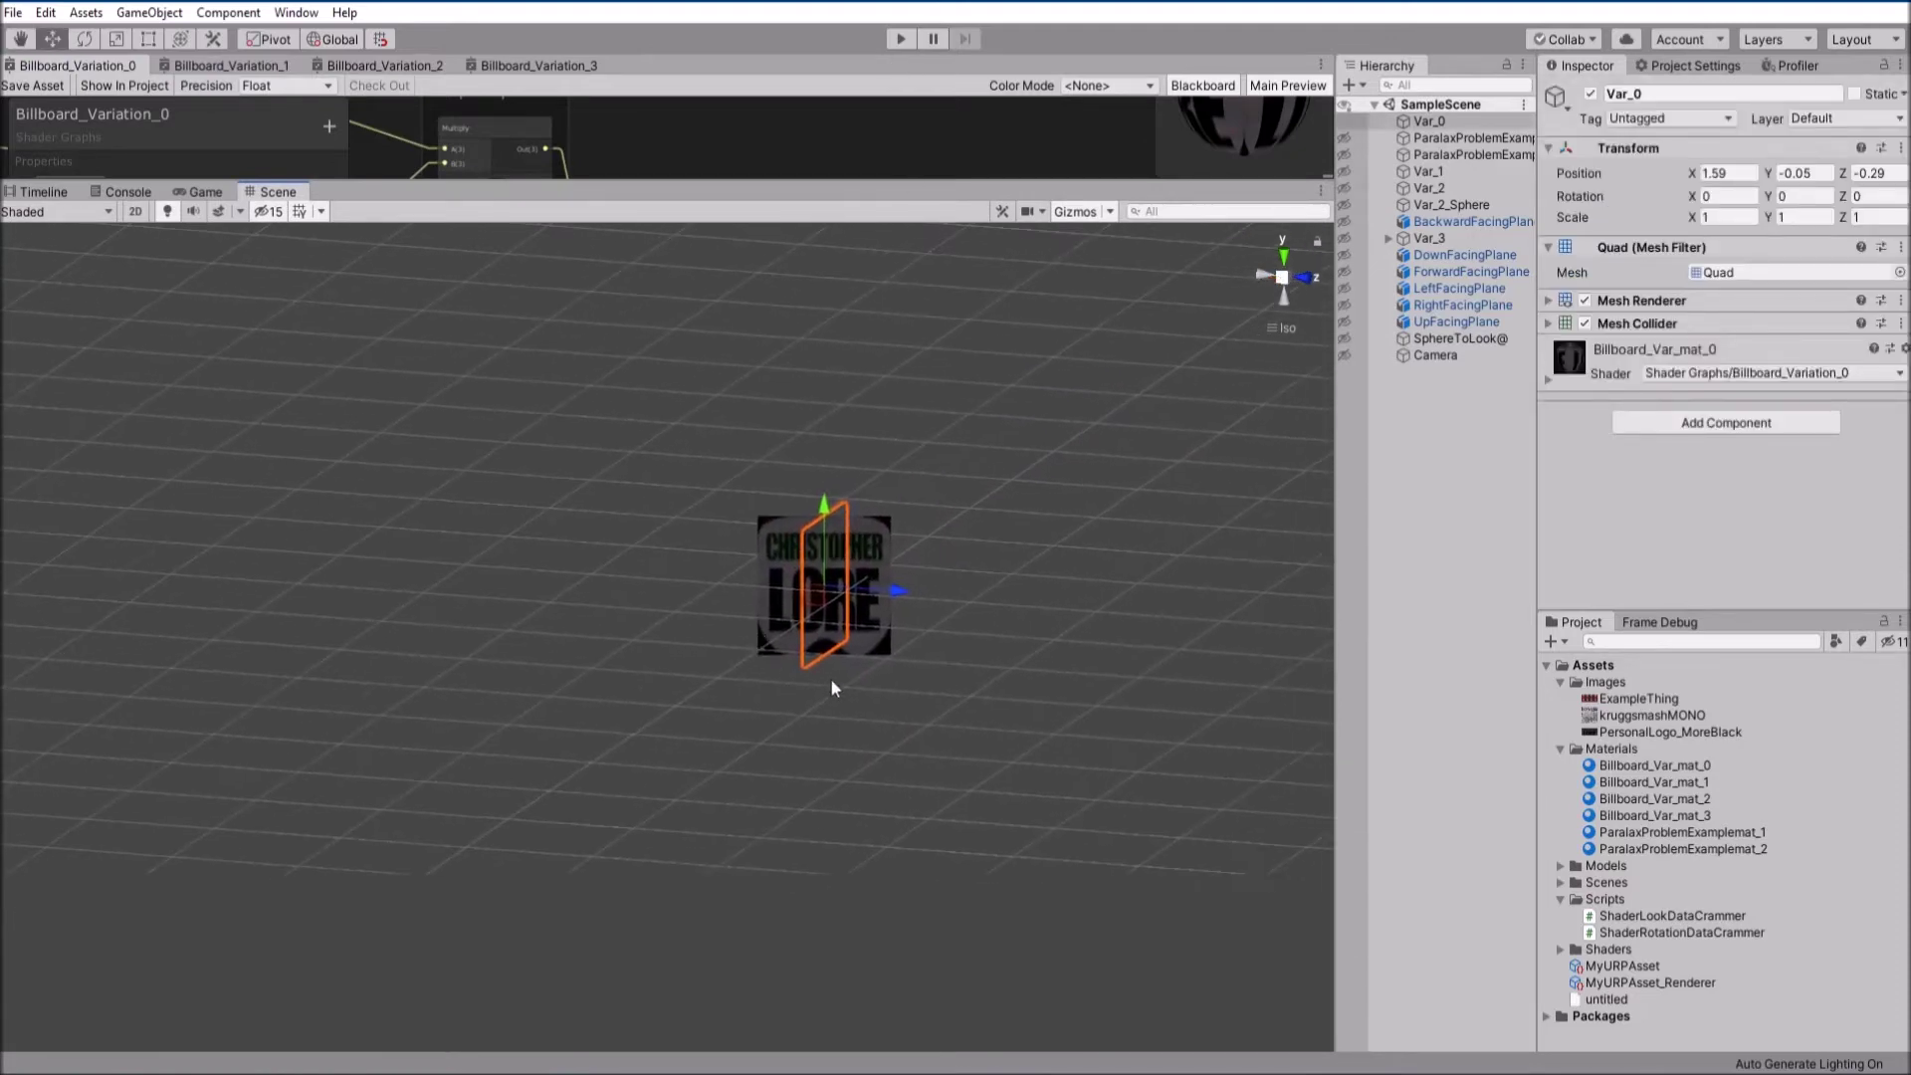
mouse_move(777, 614)
left_mouse_down("alt")
mouse_move(947, 661)
mouse_move(1215, 687)
mouse_move(896, 547)
mouse_move(758, 594)
left_mouse_up("alt")
left_click(964, 717)
right_click_drag(758, 594, 846, 737)
left_click_drag(551, 348, 930, 747)
left_click_drag(891, 538, 659, 735, "alt")
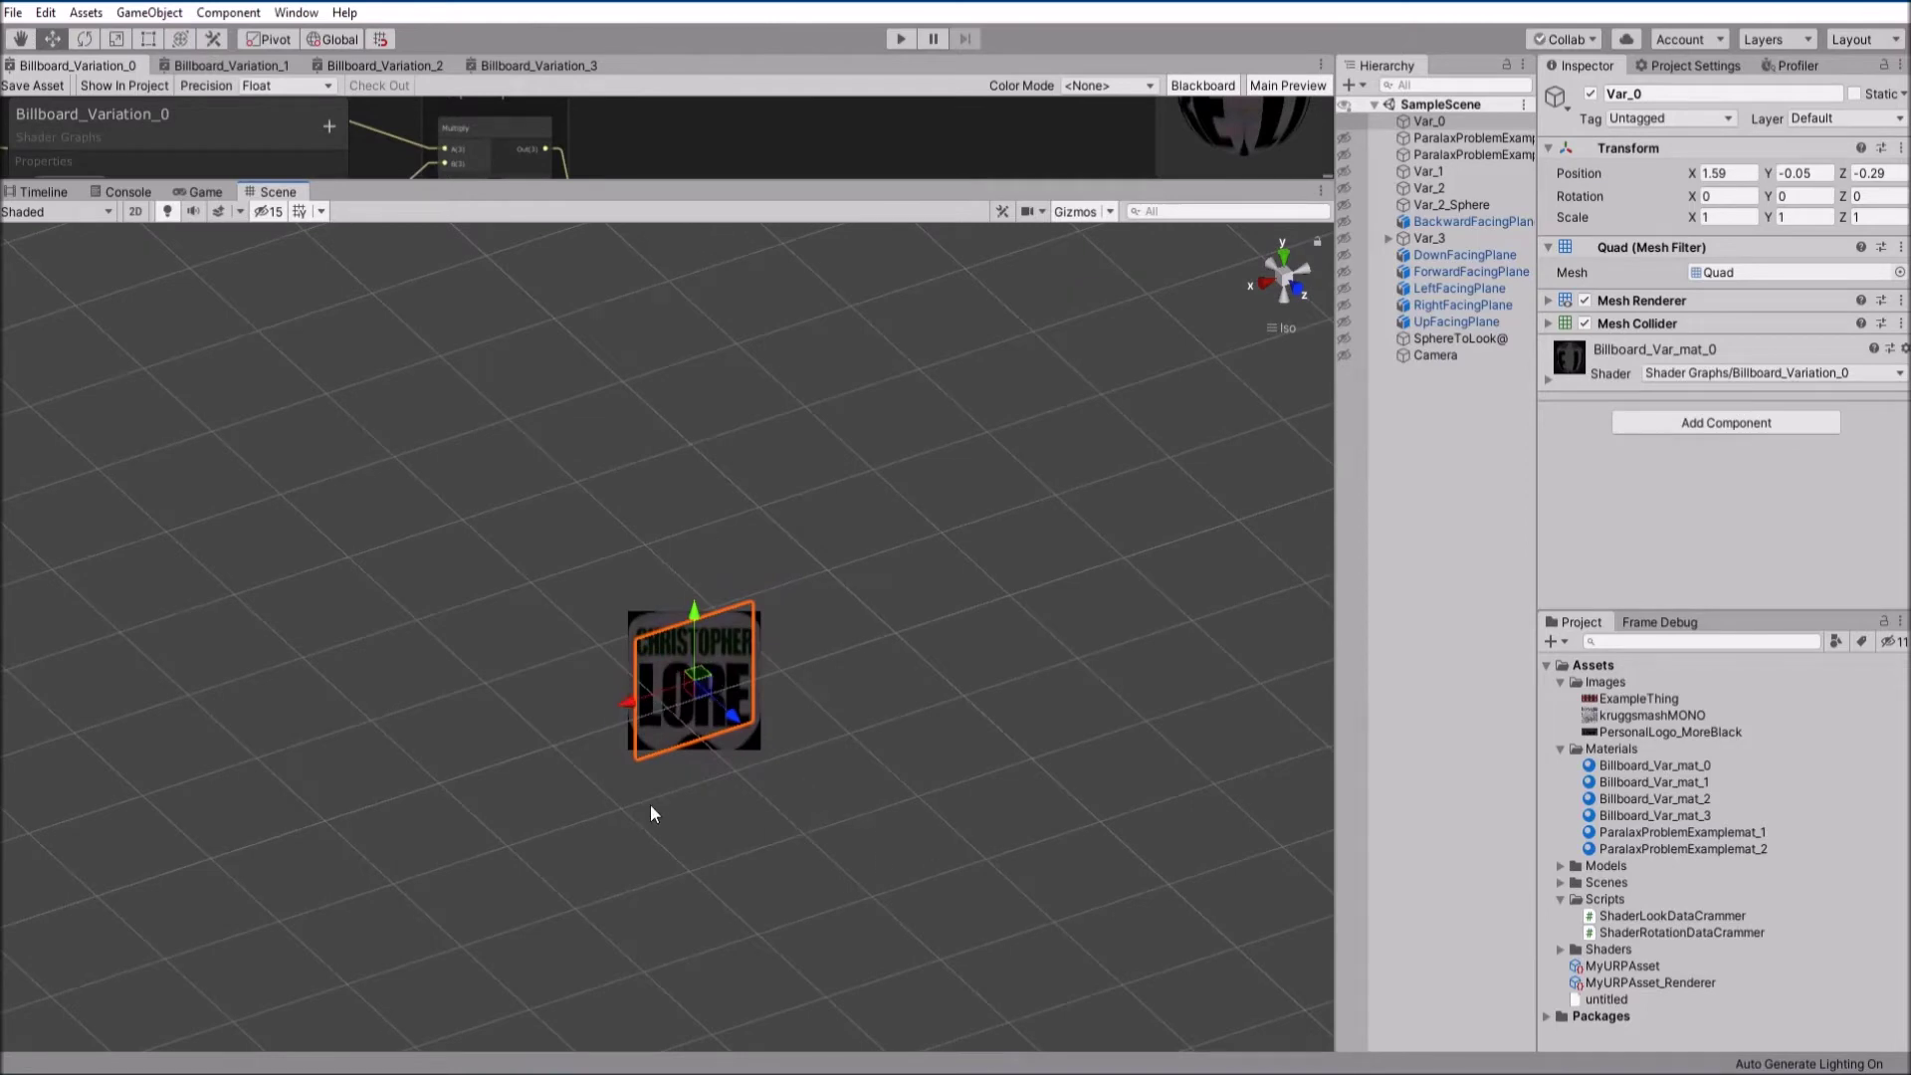
left_click_drag(623, 807, 1067, 674, "alt")
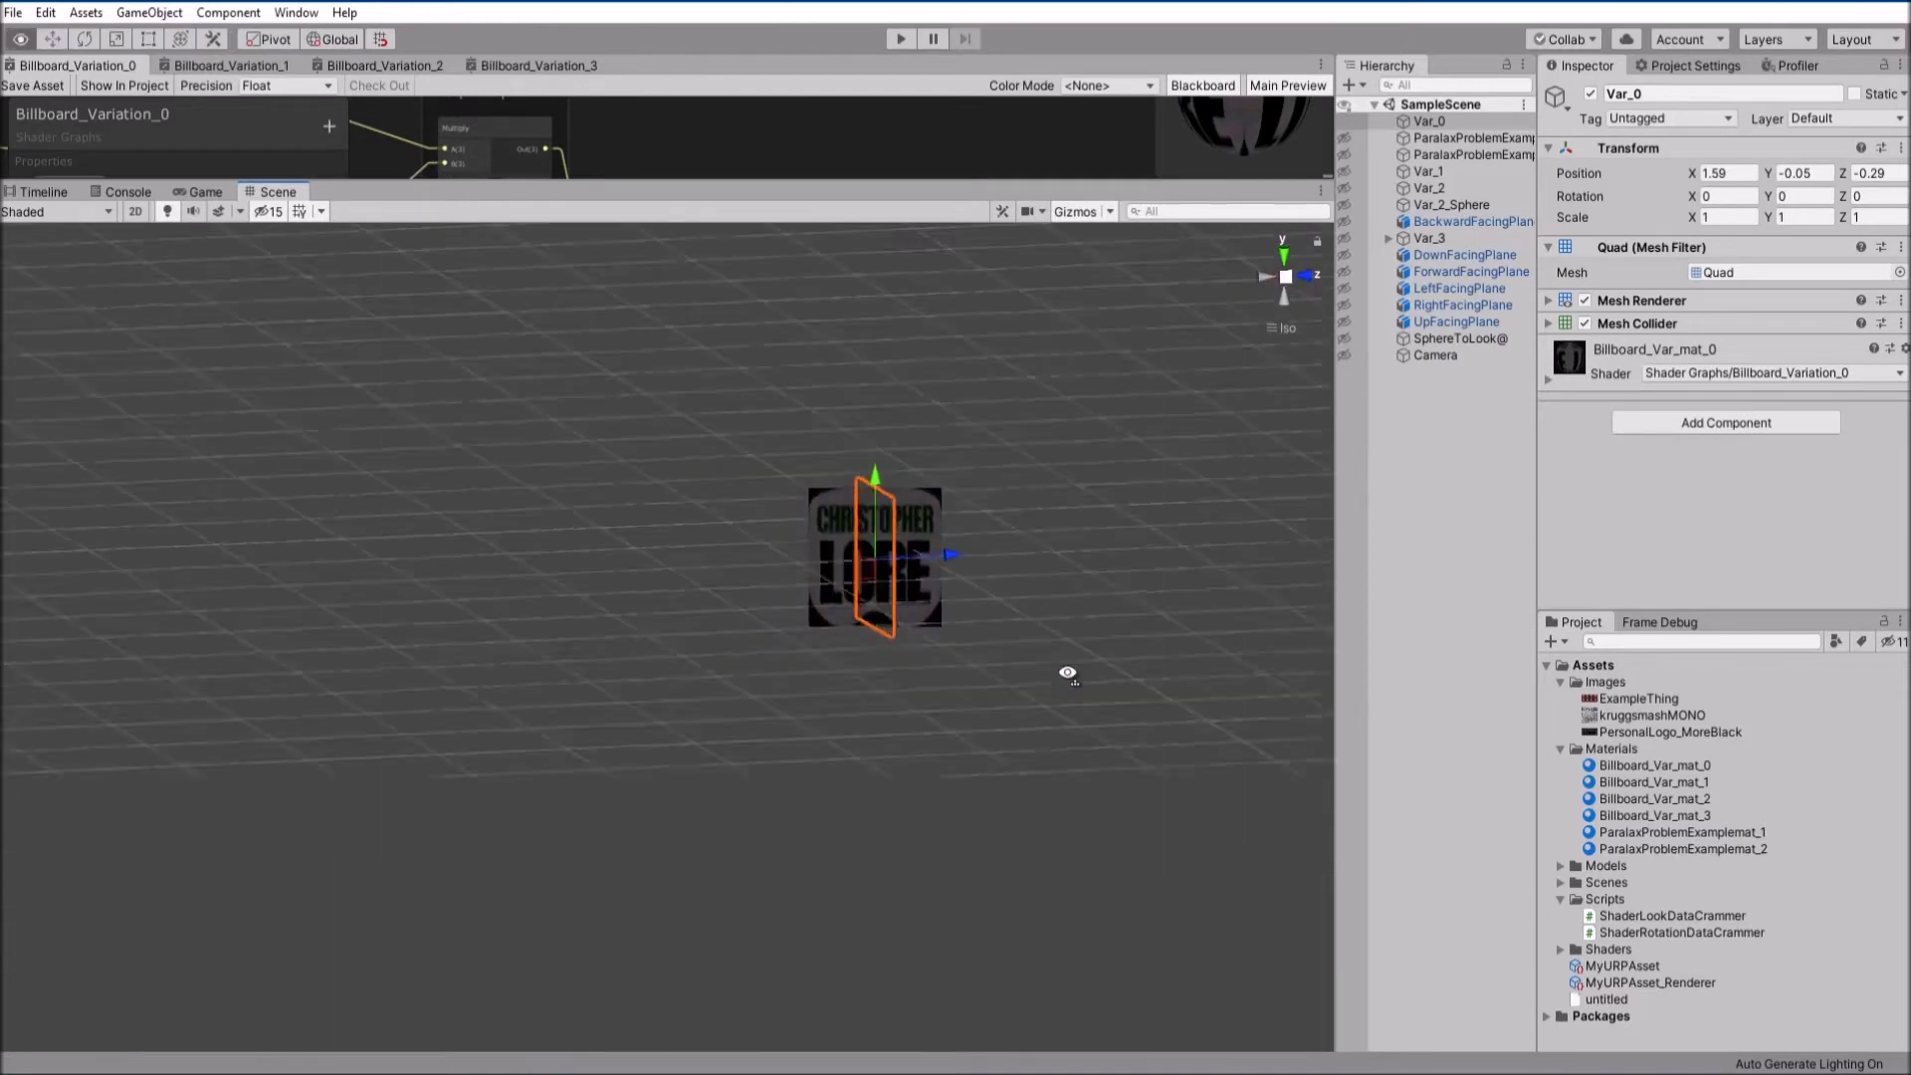
Inspect the billboard unselected from above and from the side, and select Var_0 again
right_click_drag(1067, 672, 612, 1018)
left_click(1025, 808)
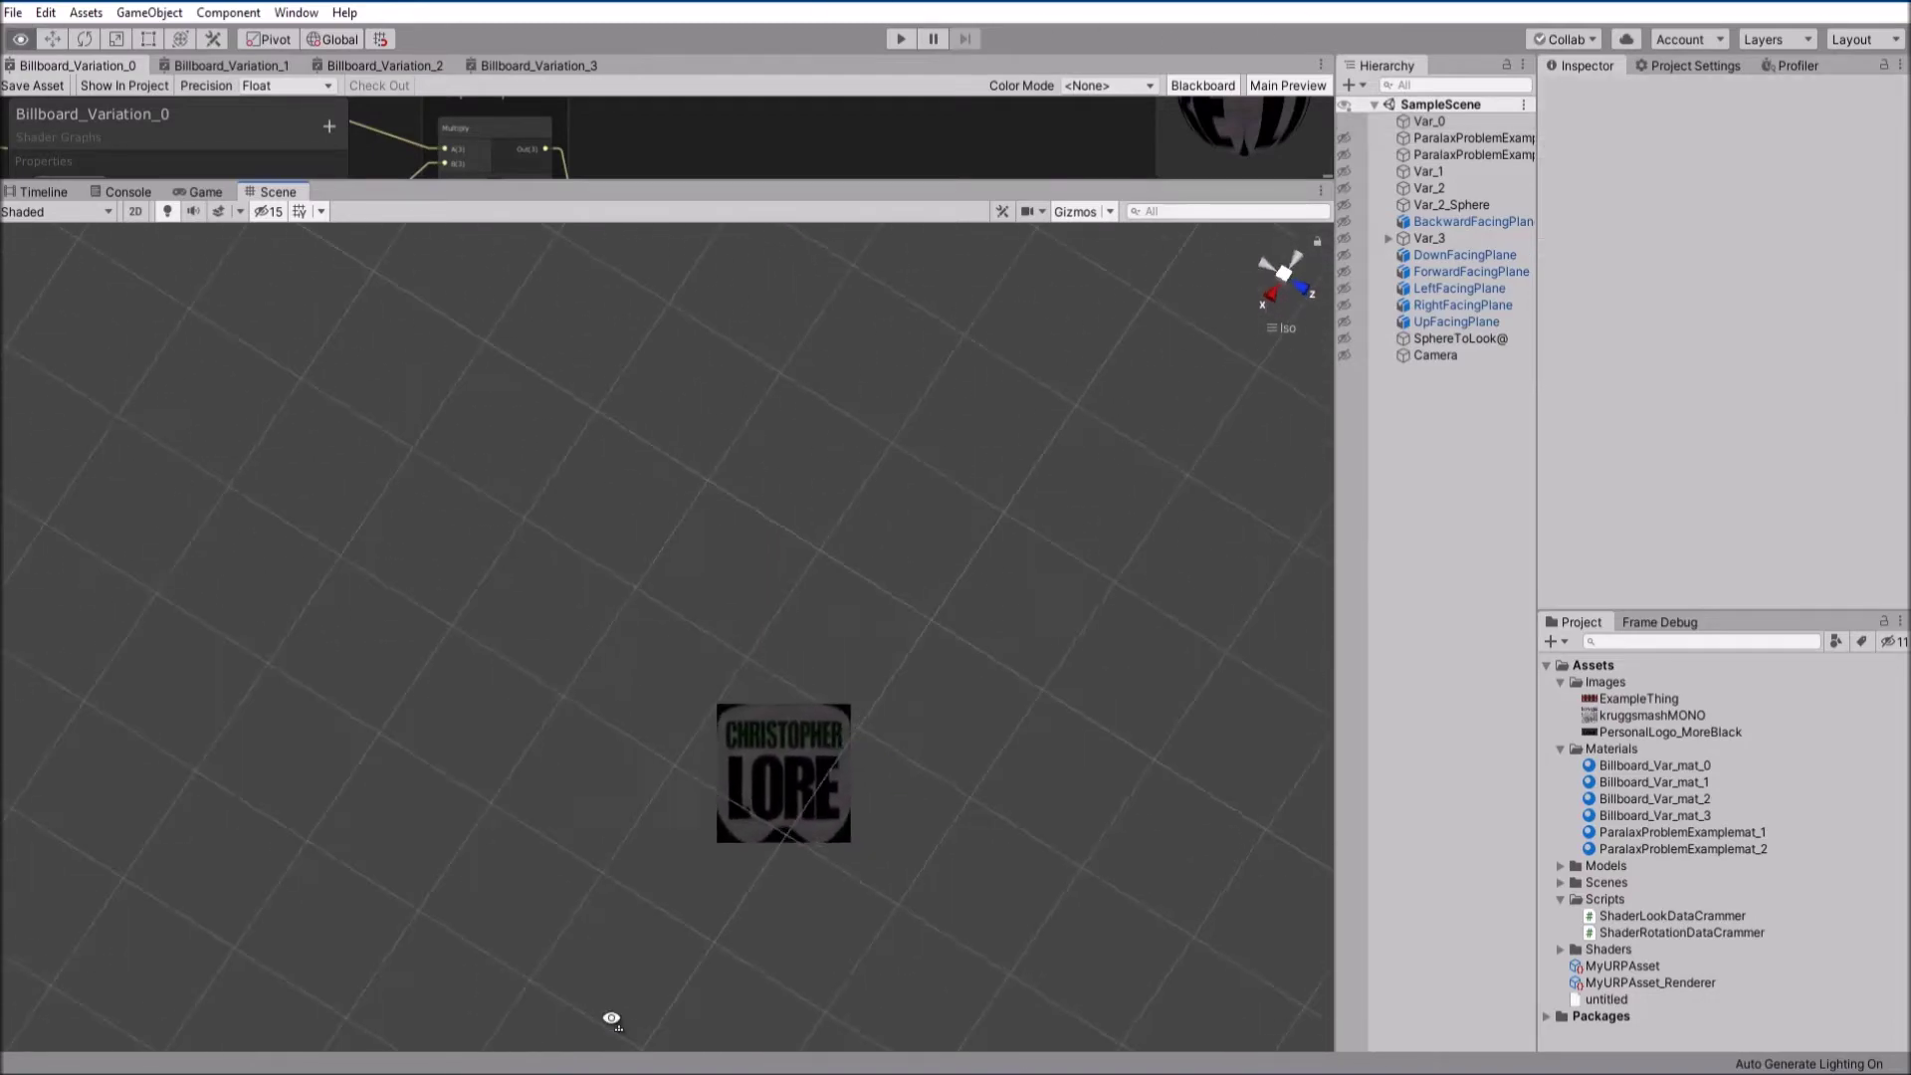
left_click_drag(611, 1019, 746, 734, "alt")
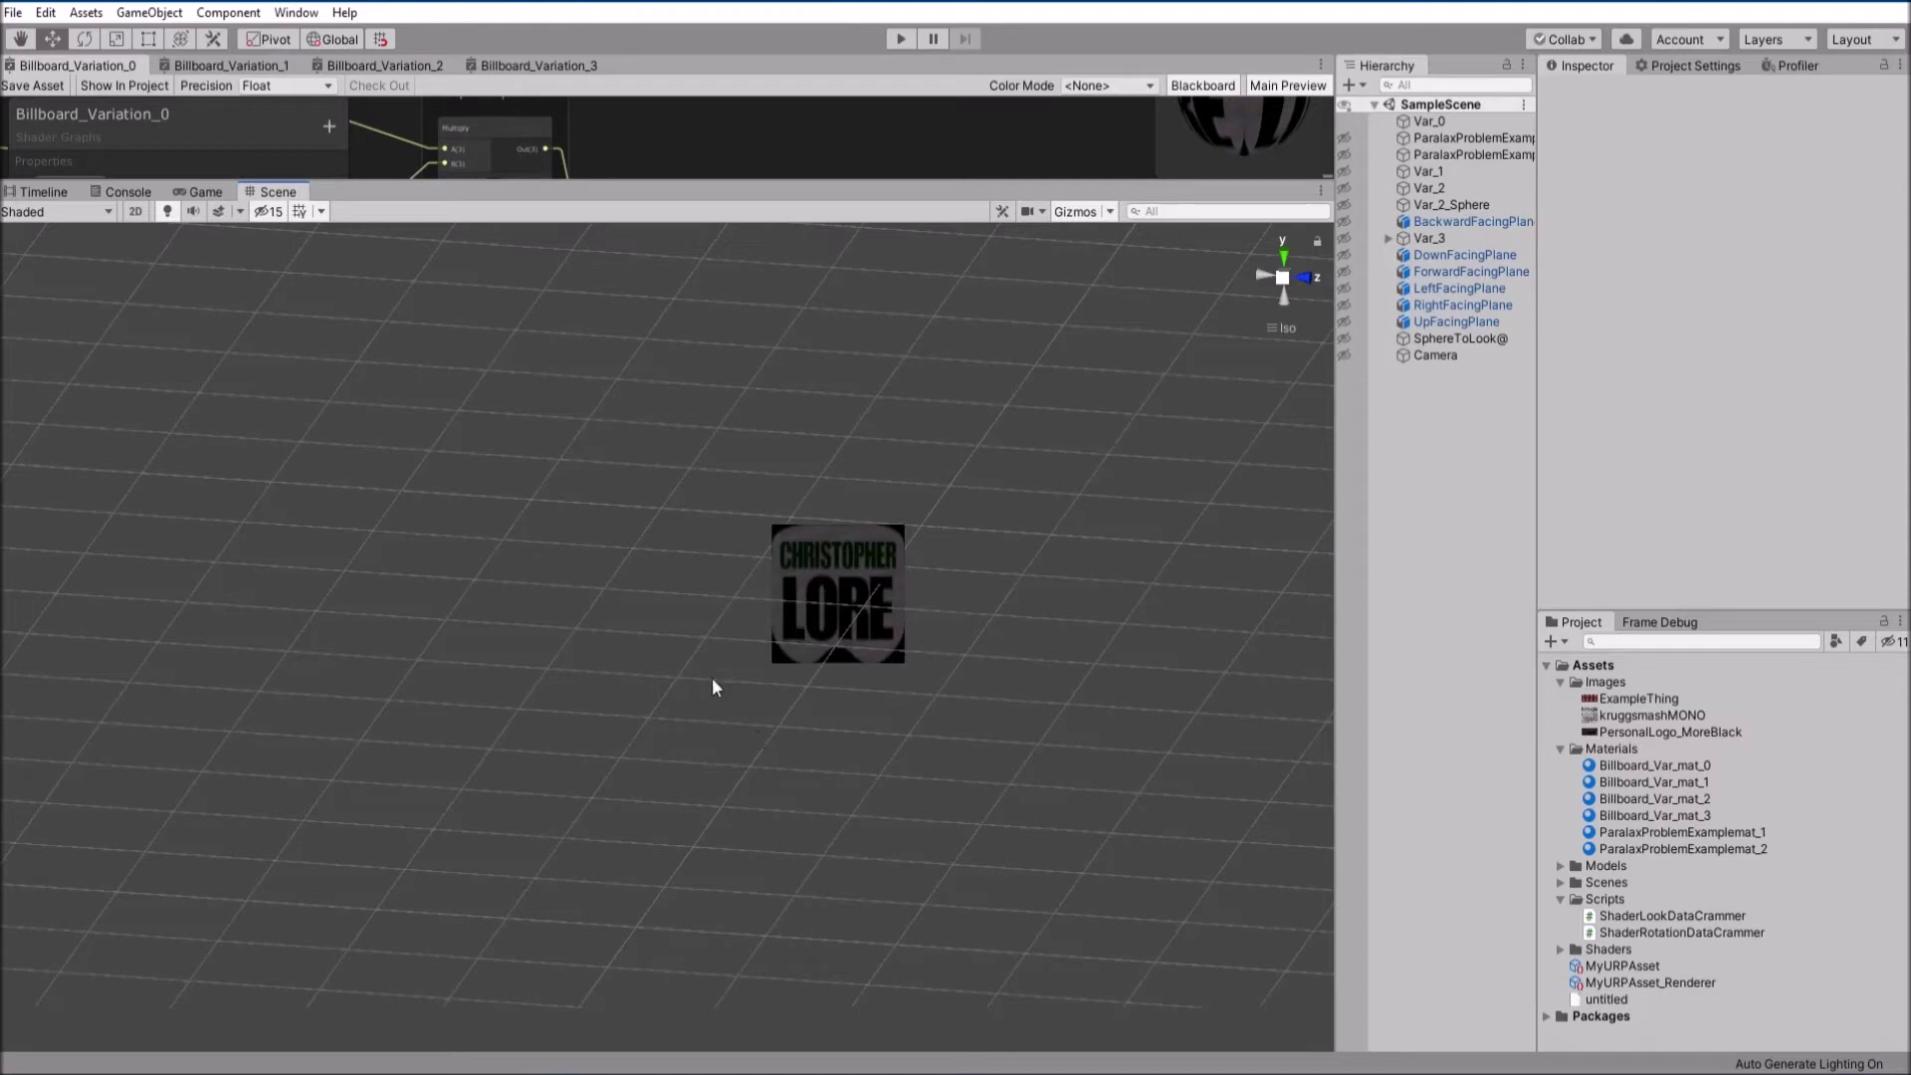
left_click_drag(678, 393, 1097, 768)
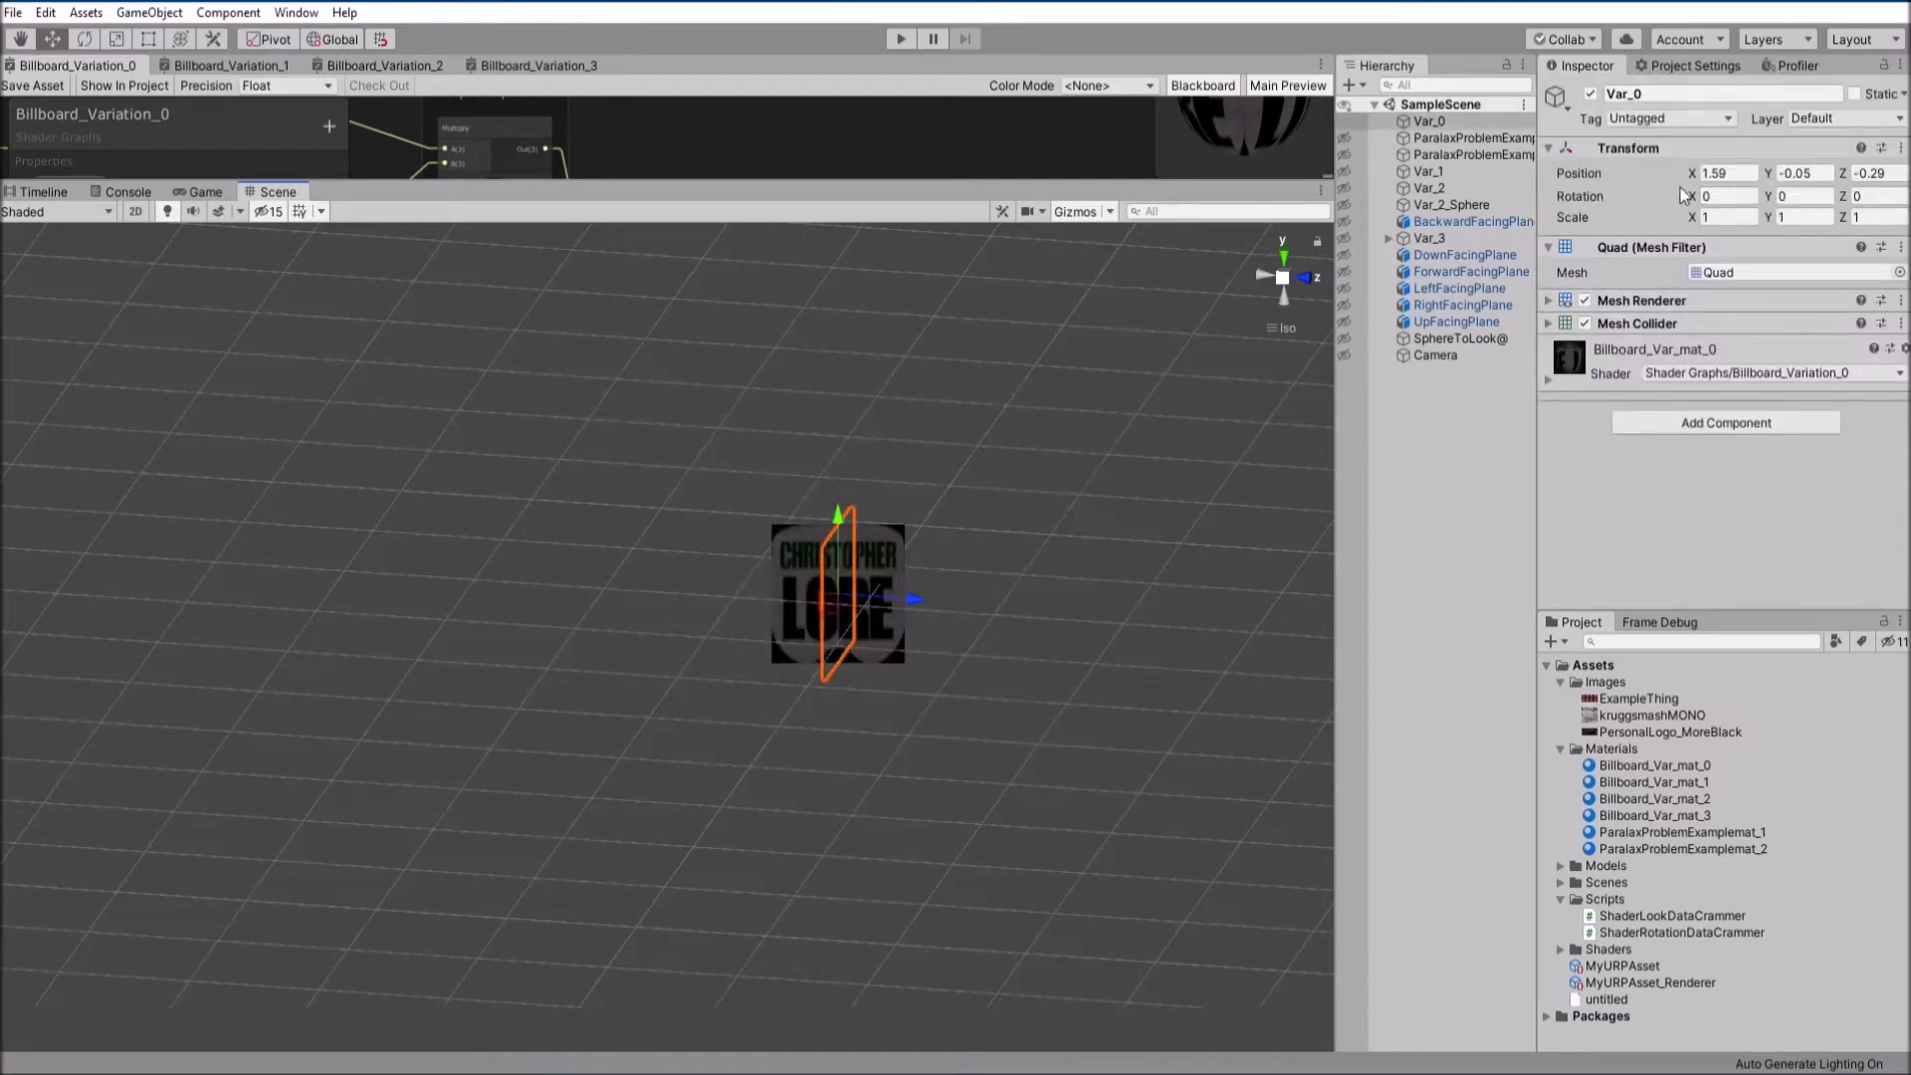
Check Var_0's Transform values and inspect its billboard from the front and at an angle
left_click(1794, 215)
left_click_drag(1015, 609, 442, 420, "alt")
left_click(964, 968)
left_click_drag(442, 420, 611, 583)
left_click(612, 583)
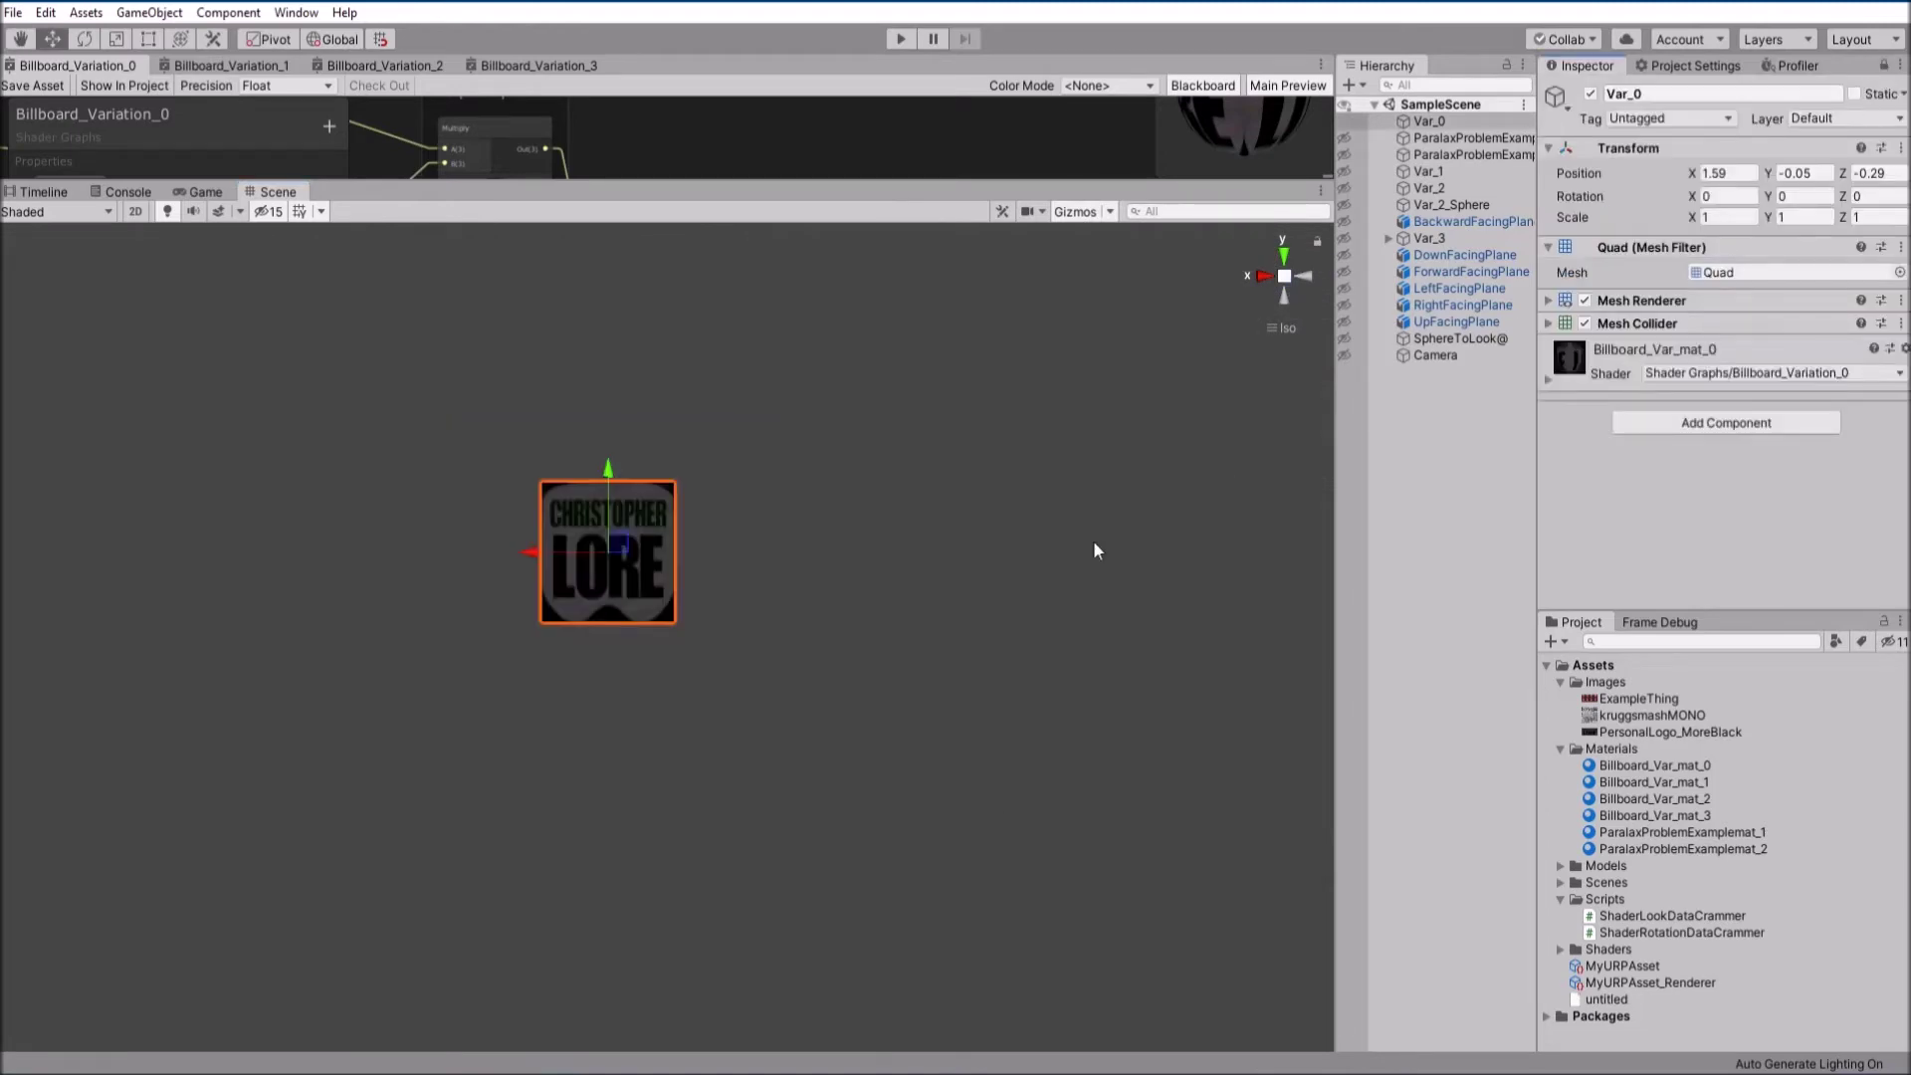
left_click_drag(1096, 546, 1144, 468, "alt")
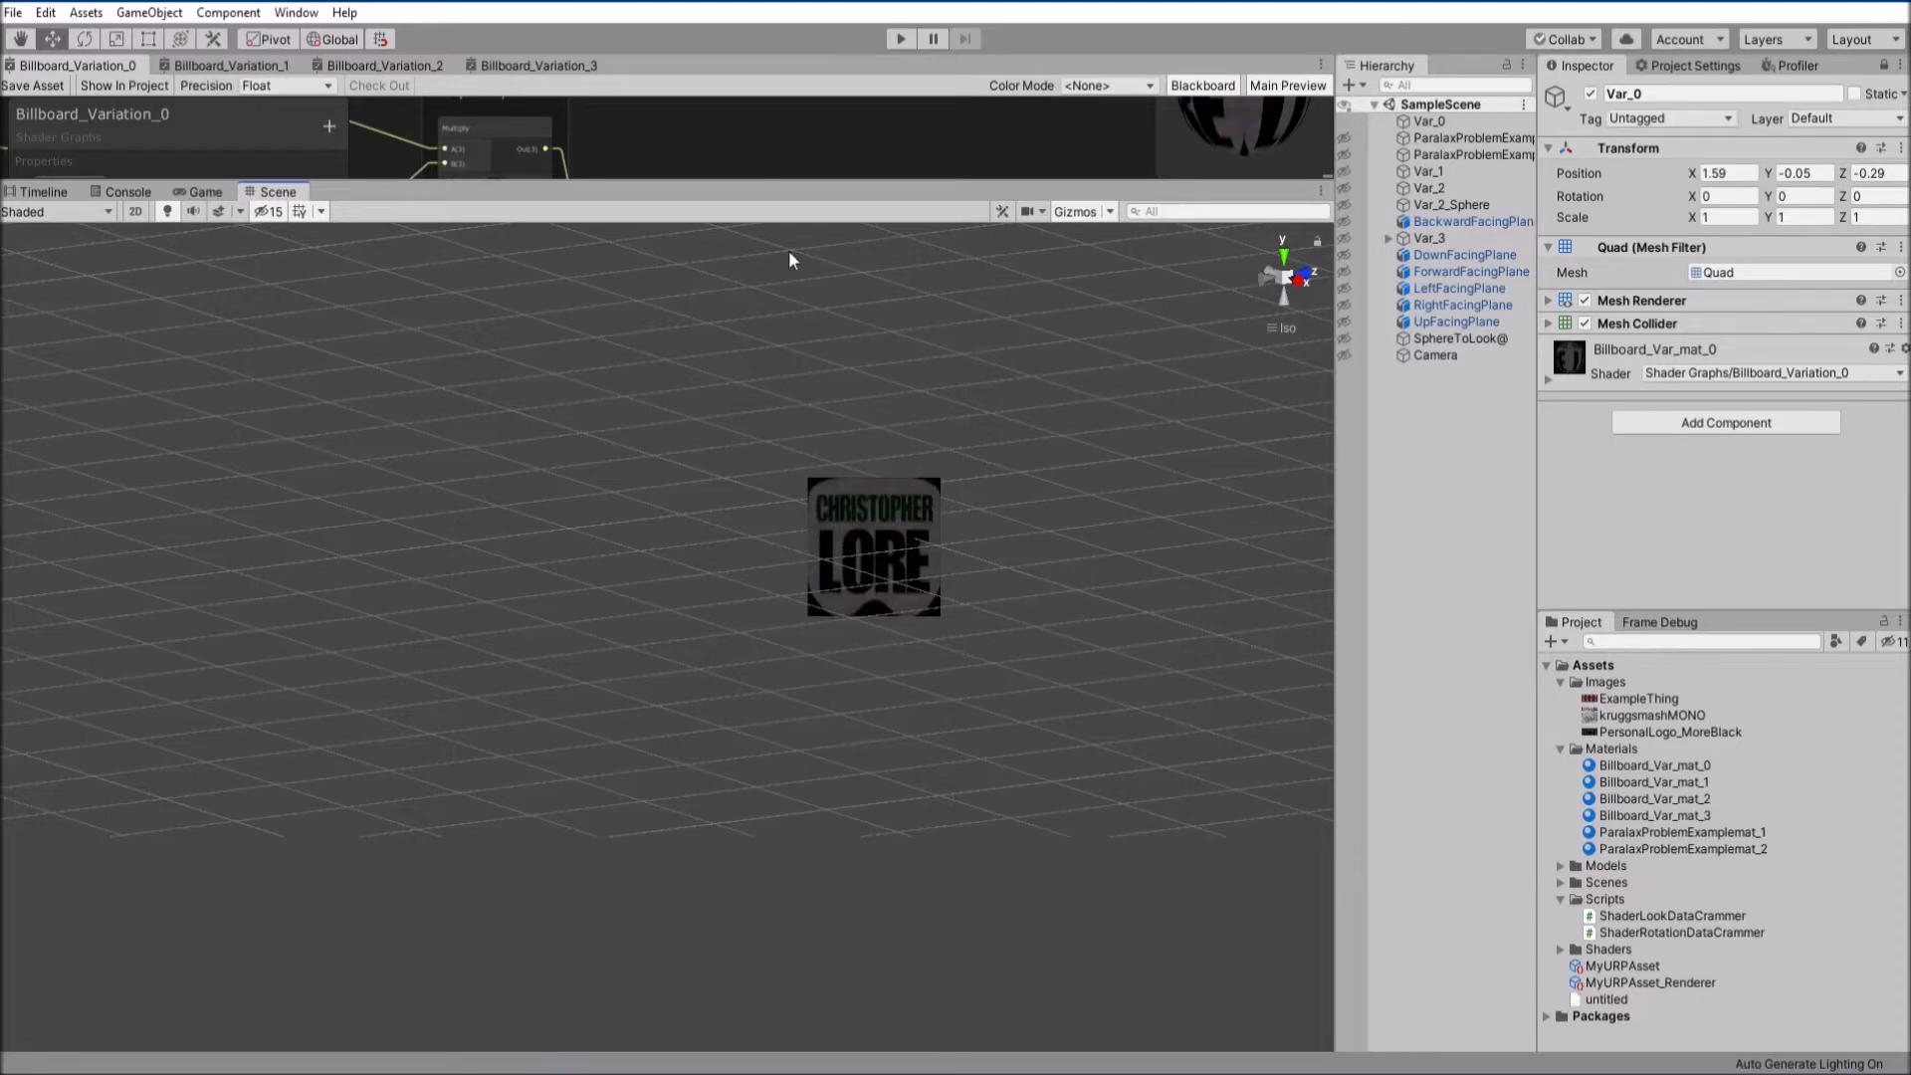
Enlarge the shader graph area again and bring the whole Billboard_Variation_0 node network into view
left_click_drag(841, 183, 839, 825)
scroll(507, 517, "down", 4)
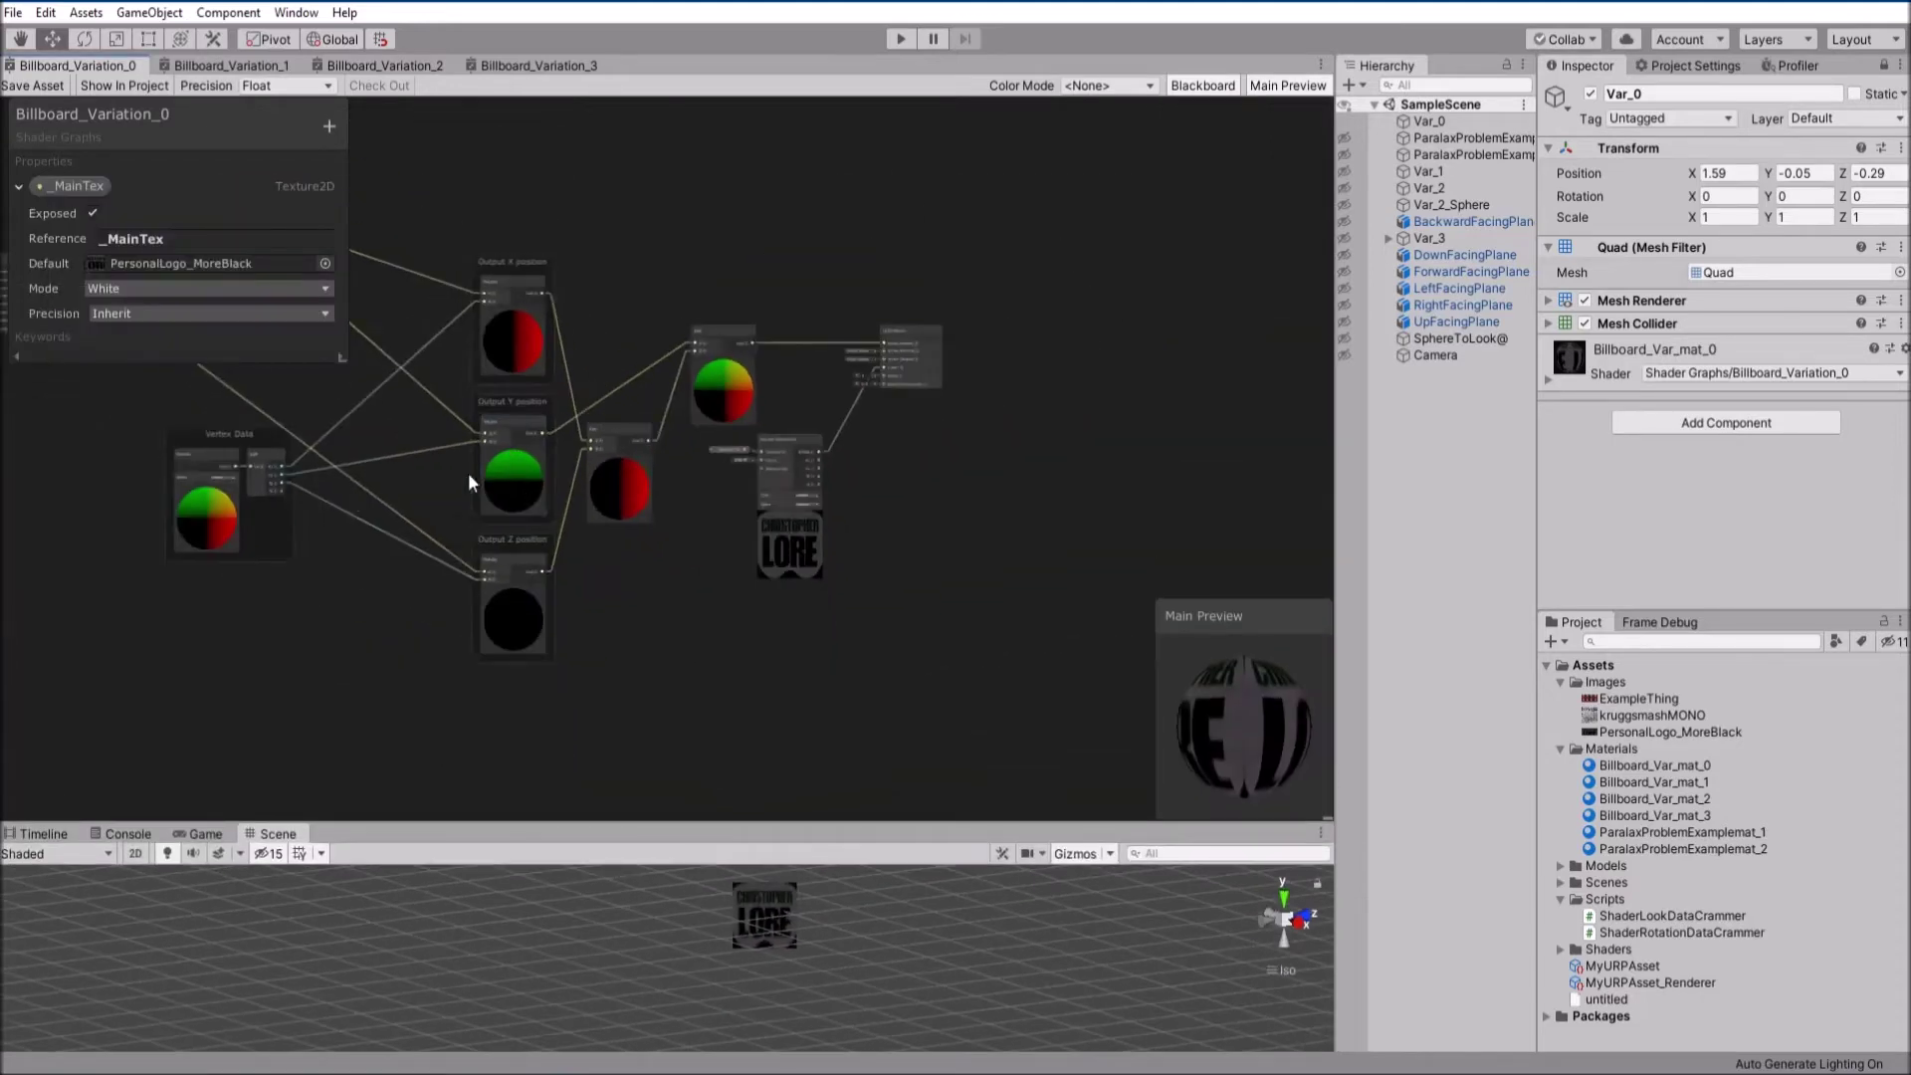
middle_click_drag(468, 474, 898, 570)
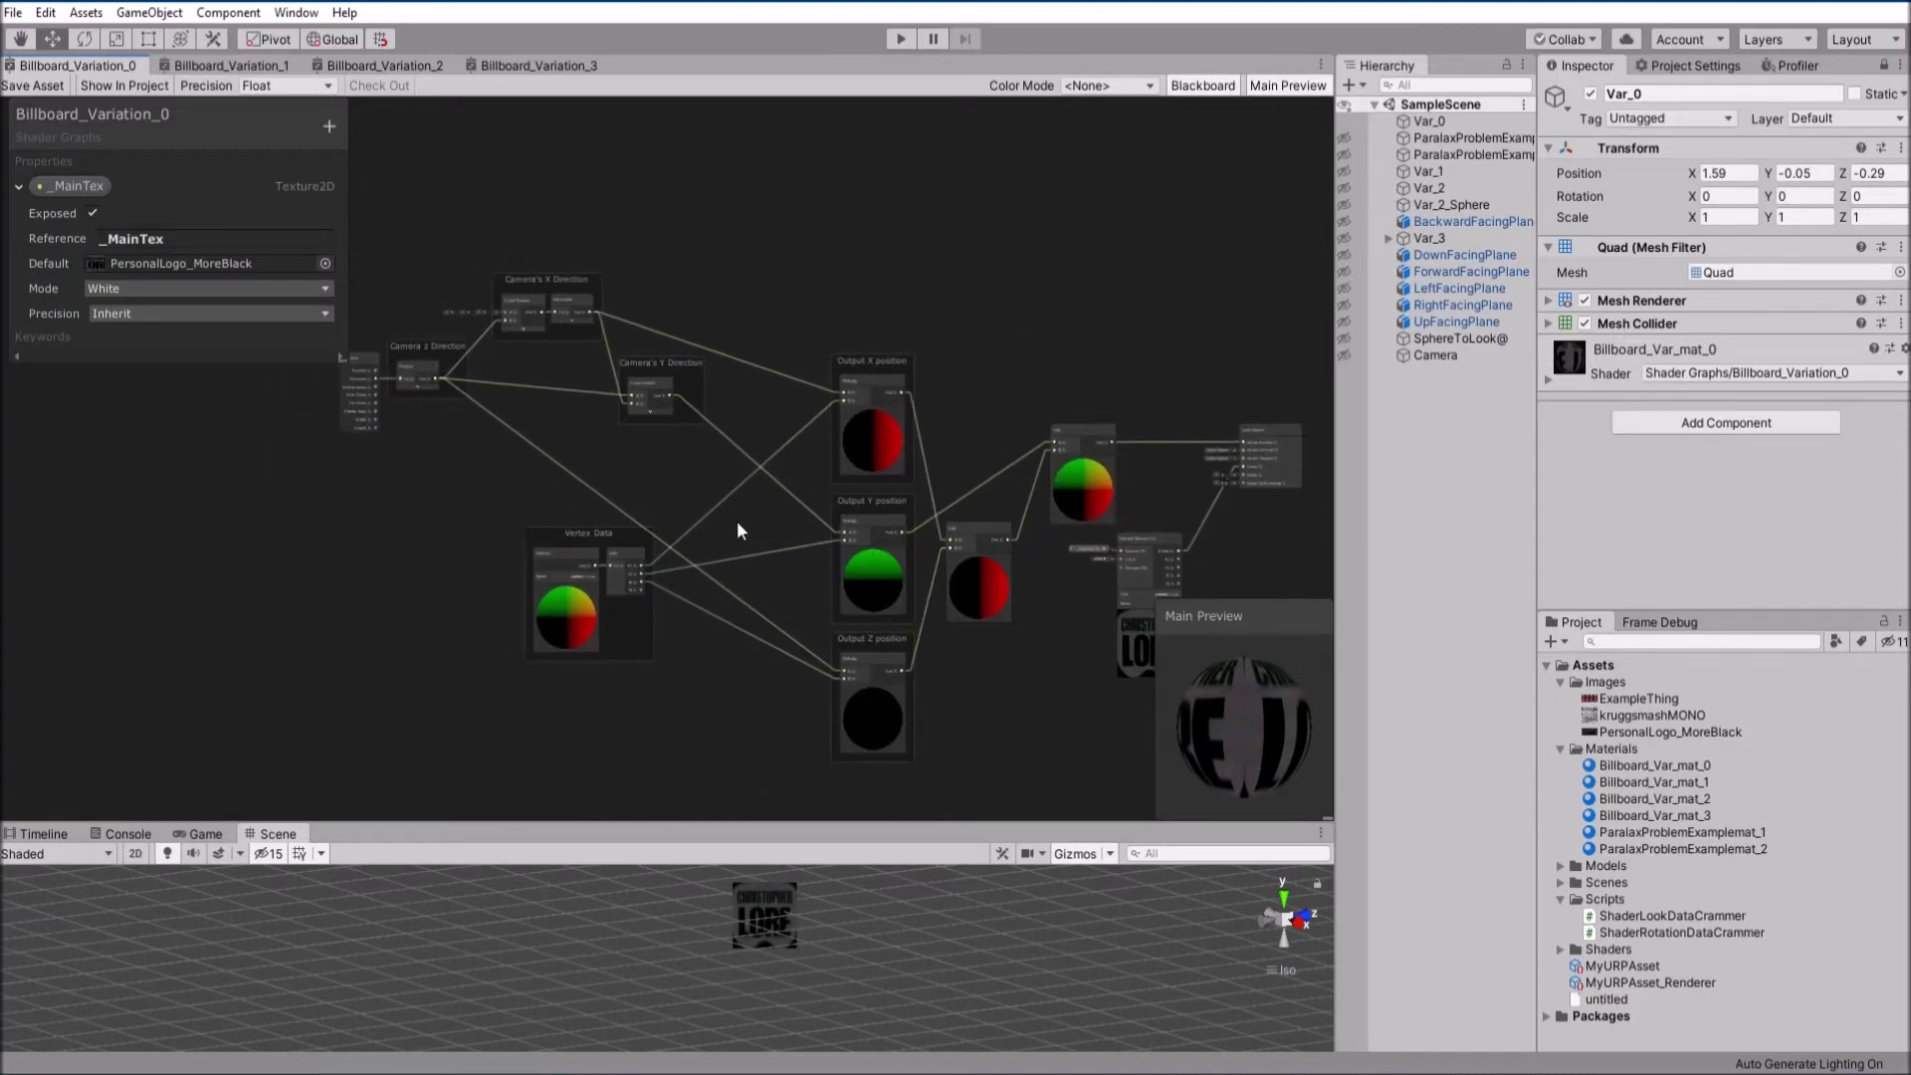
Give the scene area more room, center the row of Var_0 copies and show the Billboard_Variation_0 graph
left_click_drag(776, 822, 796, 410)
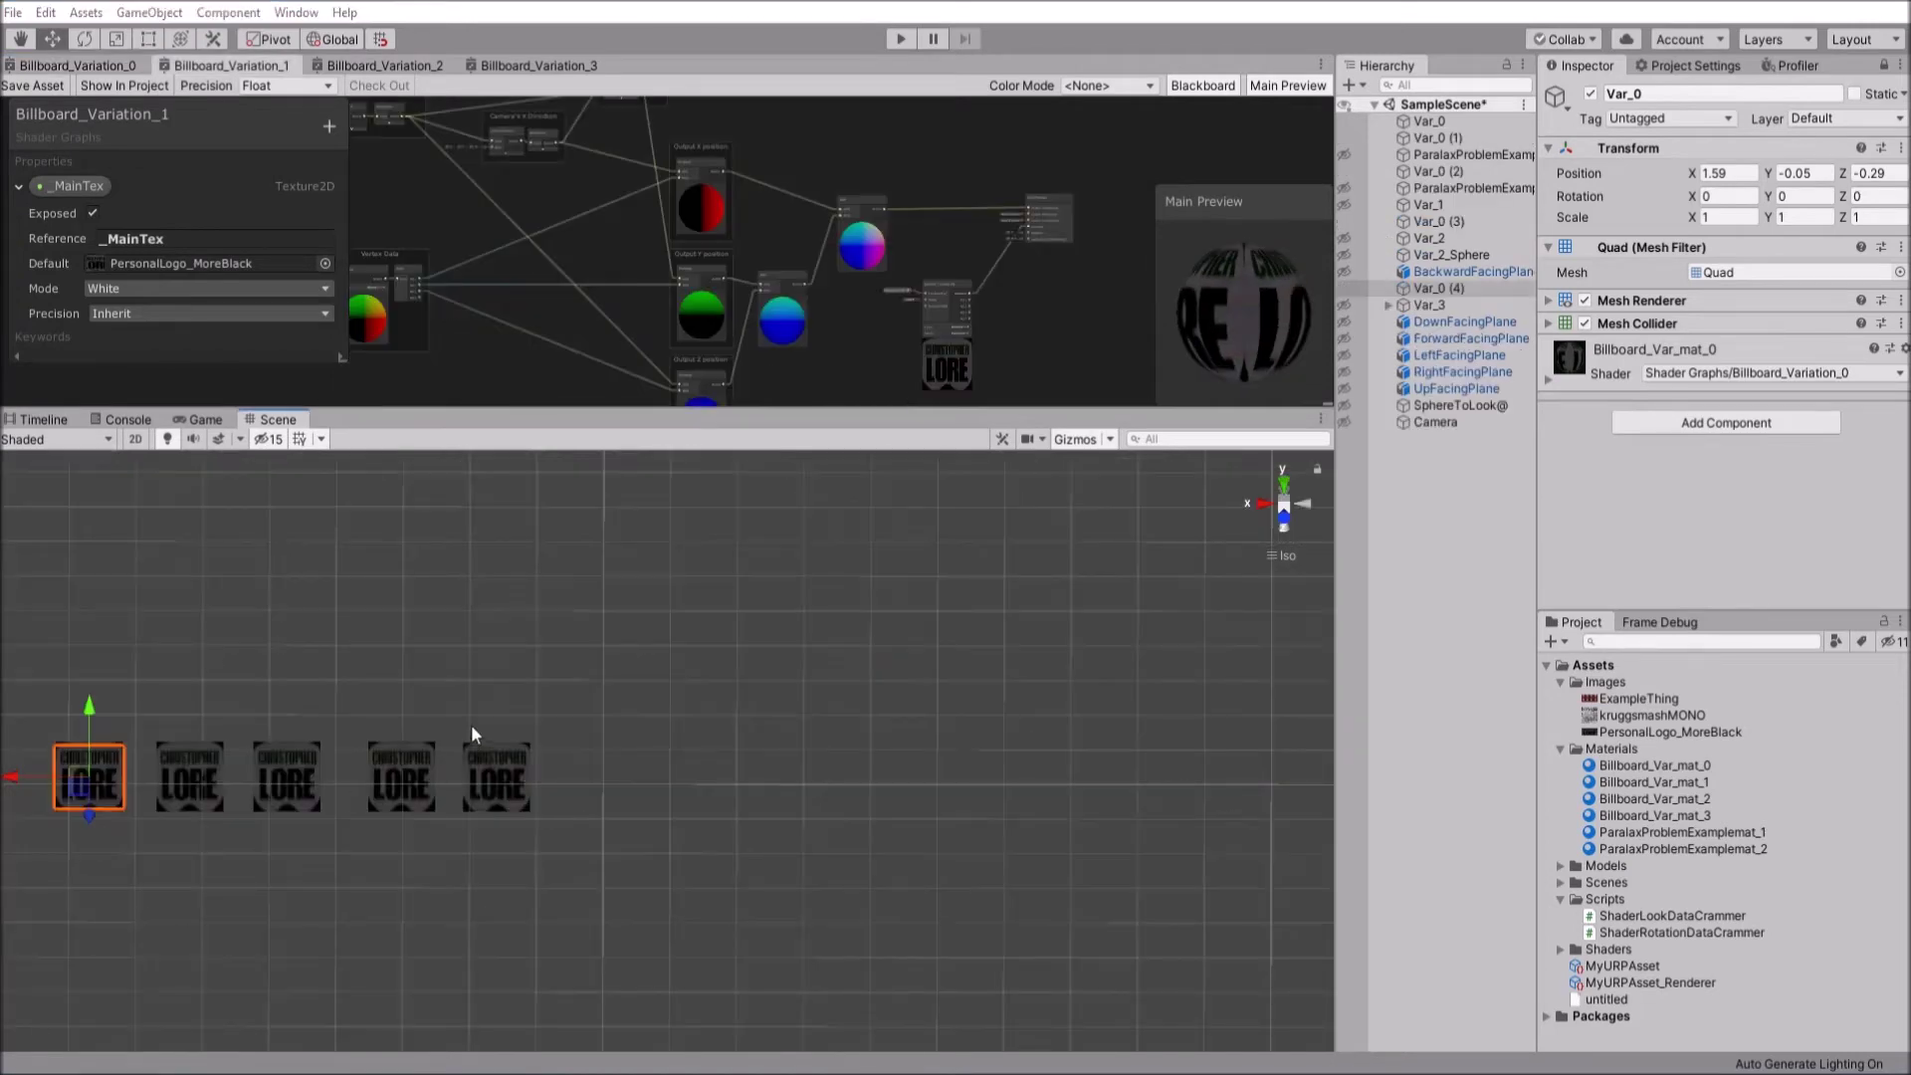
middle_click_drag(469, 725, 814, 642)
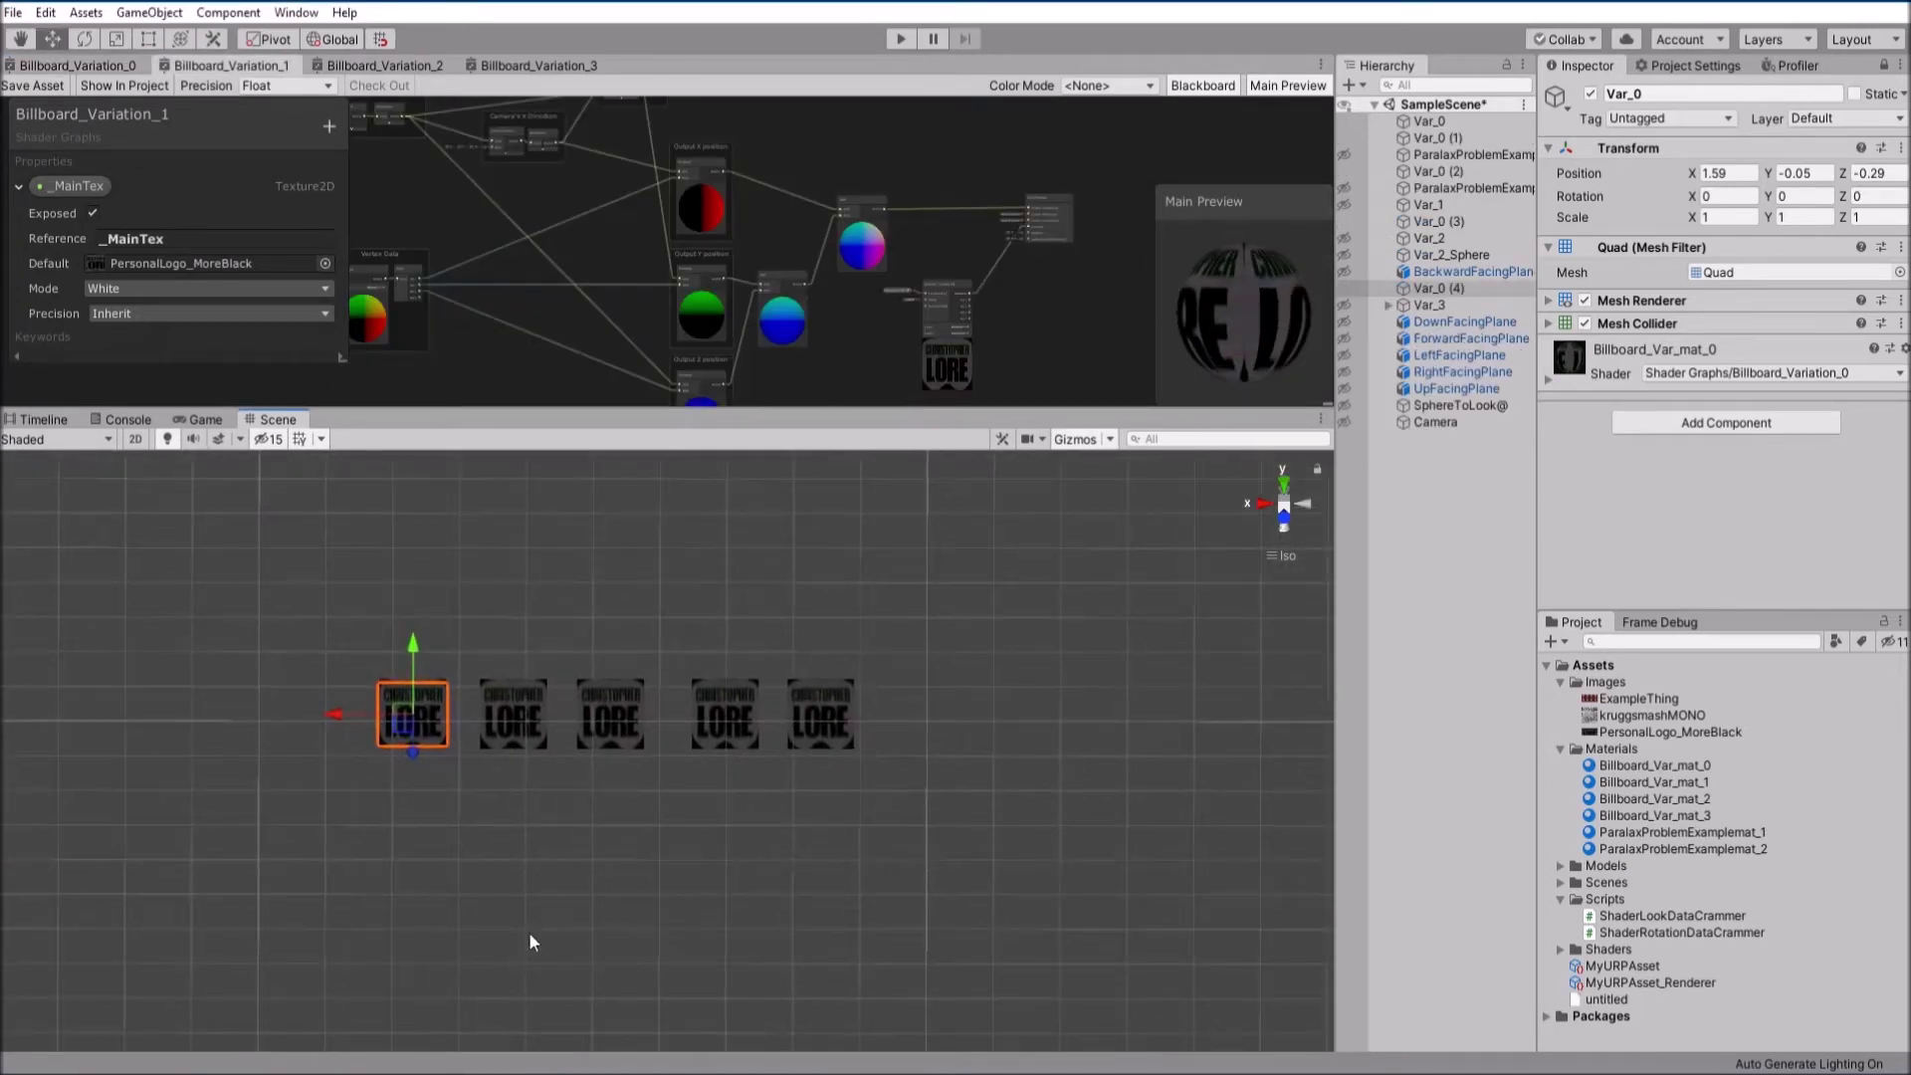
left_click(37, 66)
Examine the row of five Var_0 billboards from several viewing angles
left_click_drag(780, 554, 842, 572, "alt")
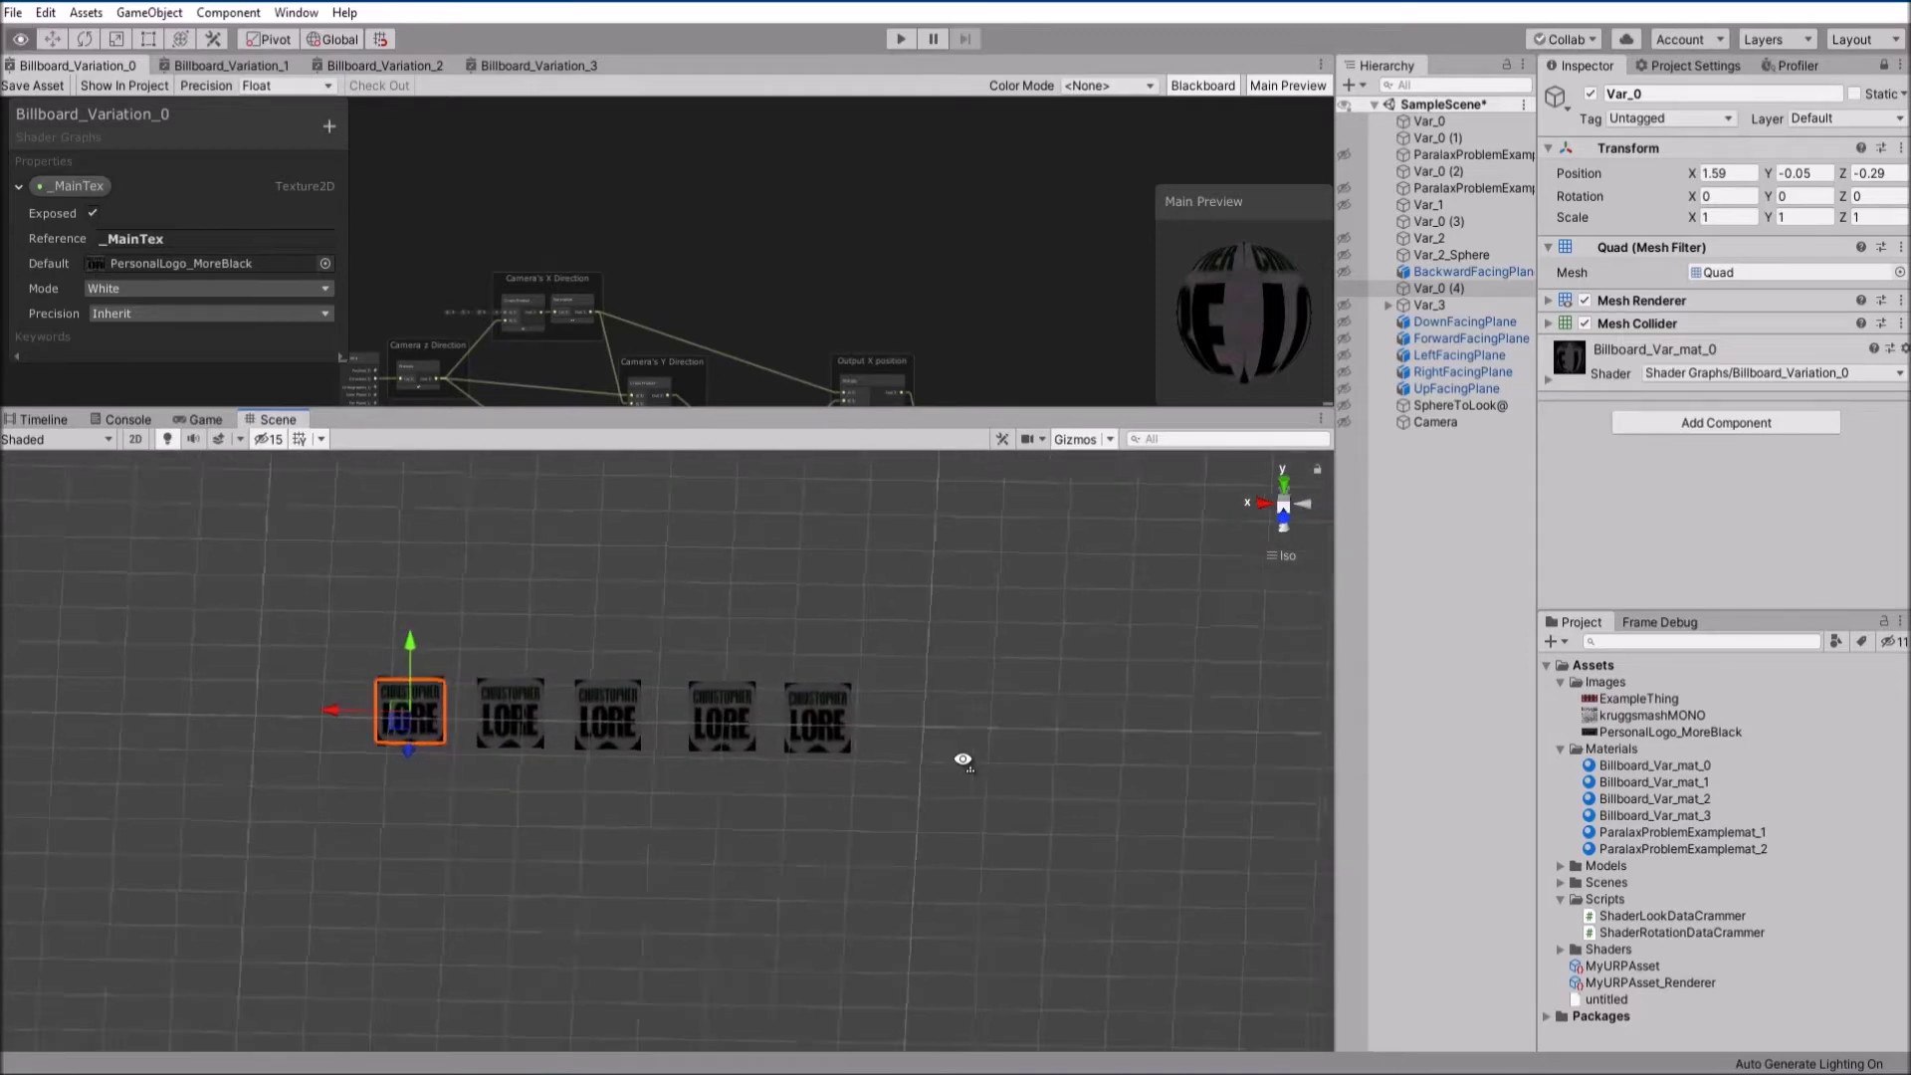
left_click_drag(964, 760, 1195, 761, "alt")
middle_click_drag(1026, 762, 826, 746)
left_click_drag(827, 746, 689, 640)
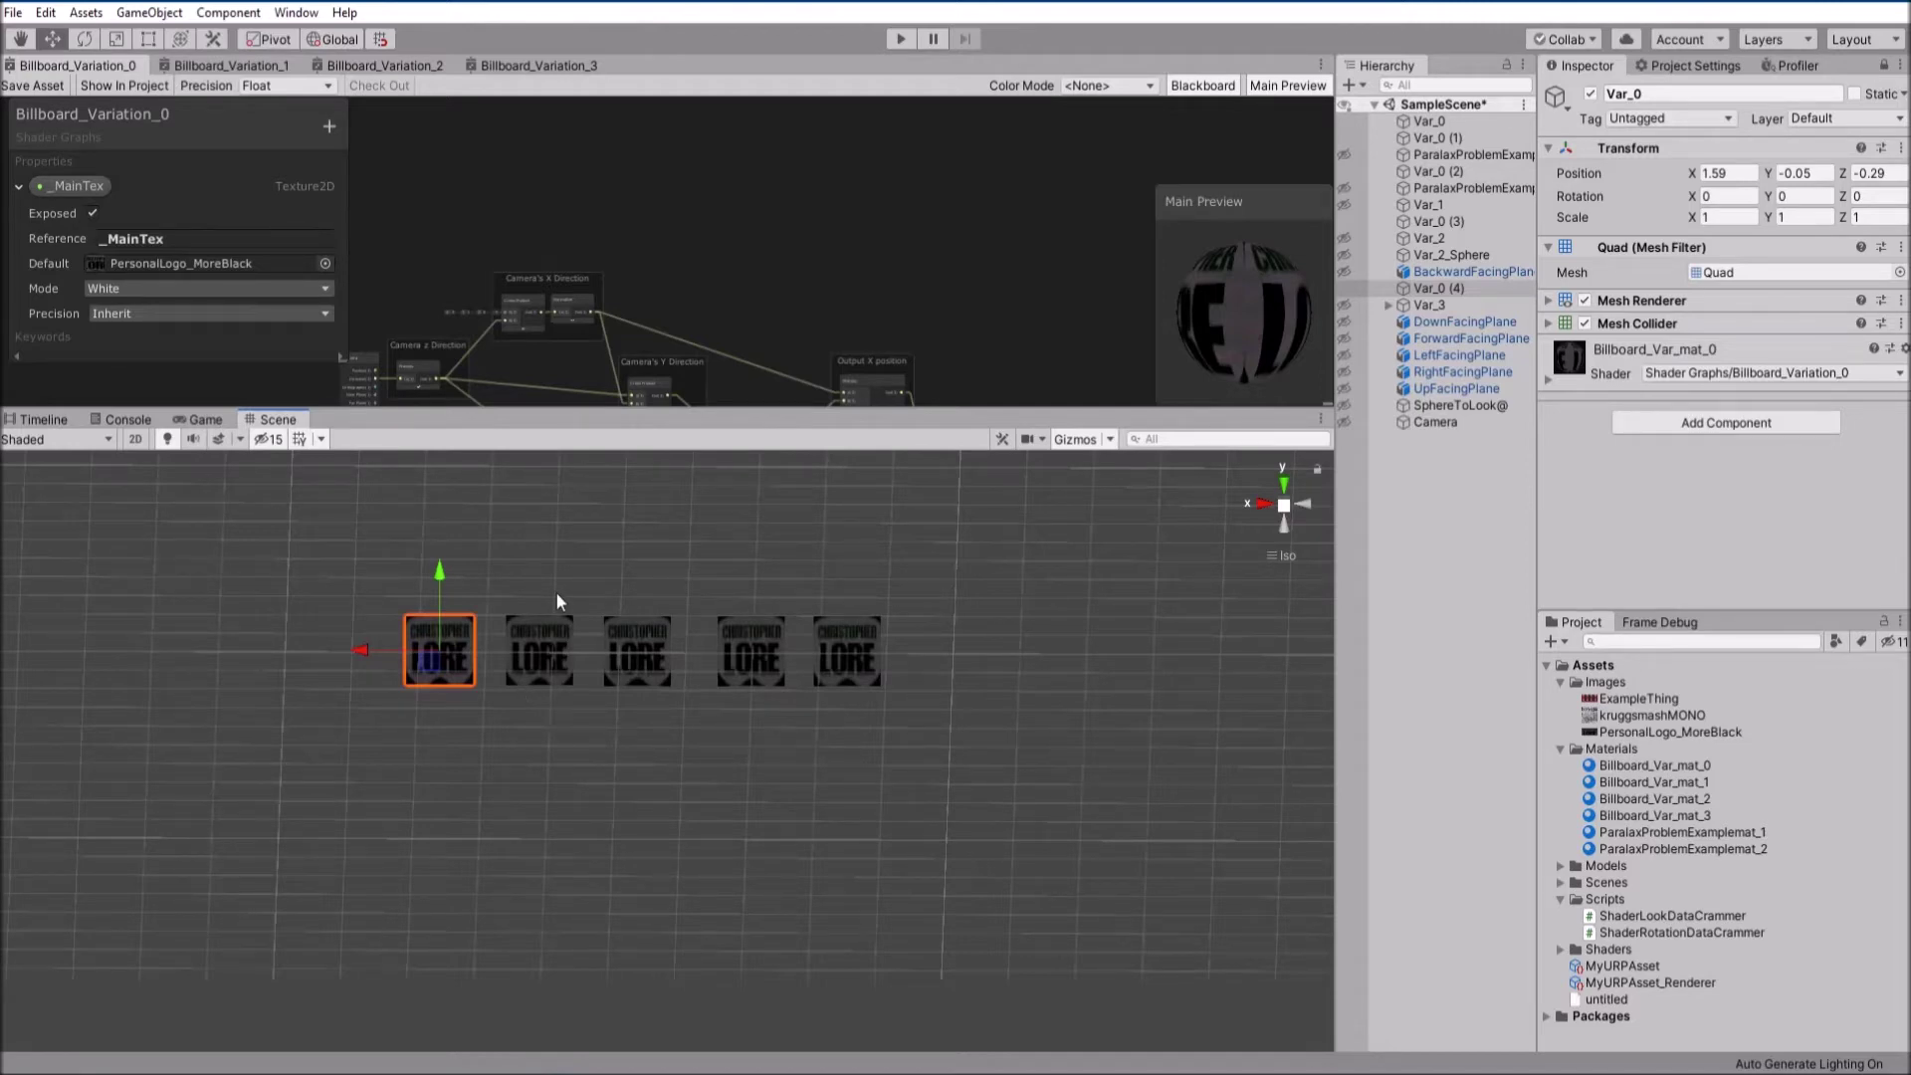
left_click_drag(779, 611, 964, 630, "alt")
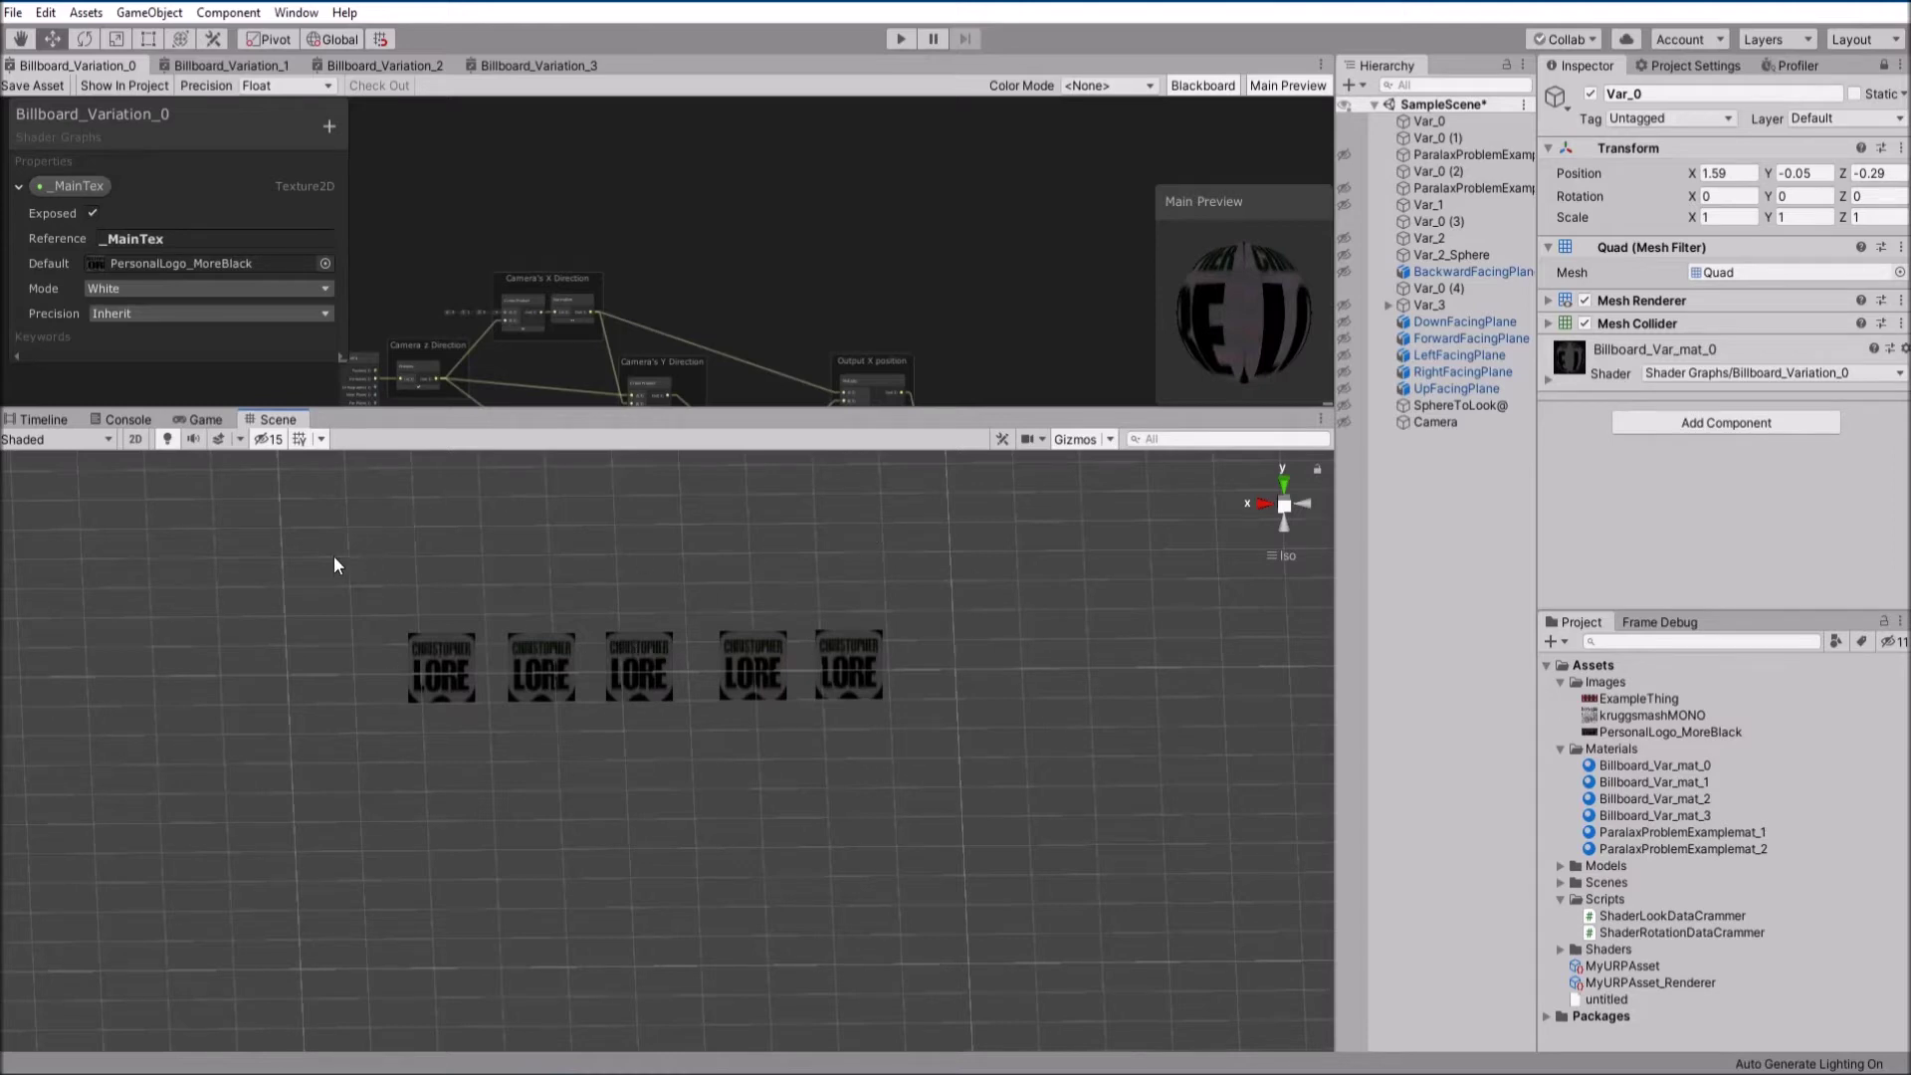
Box-select across the row of five Var_0 billboards, clear the selection and check how they face the view while tilting it
left_click_drag(334, 565, 1036, 819)
mouse_move(797, 772)
left_mouse_down("alt")
mouse_move(780, 776)
mouse_move(782, 852)
mouse_move(759, 769)
left_mouse_up("alt")
left_click(614, 805)
left_click_drag(614, 805, 625, 742, "alt")
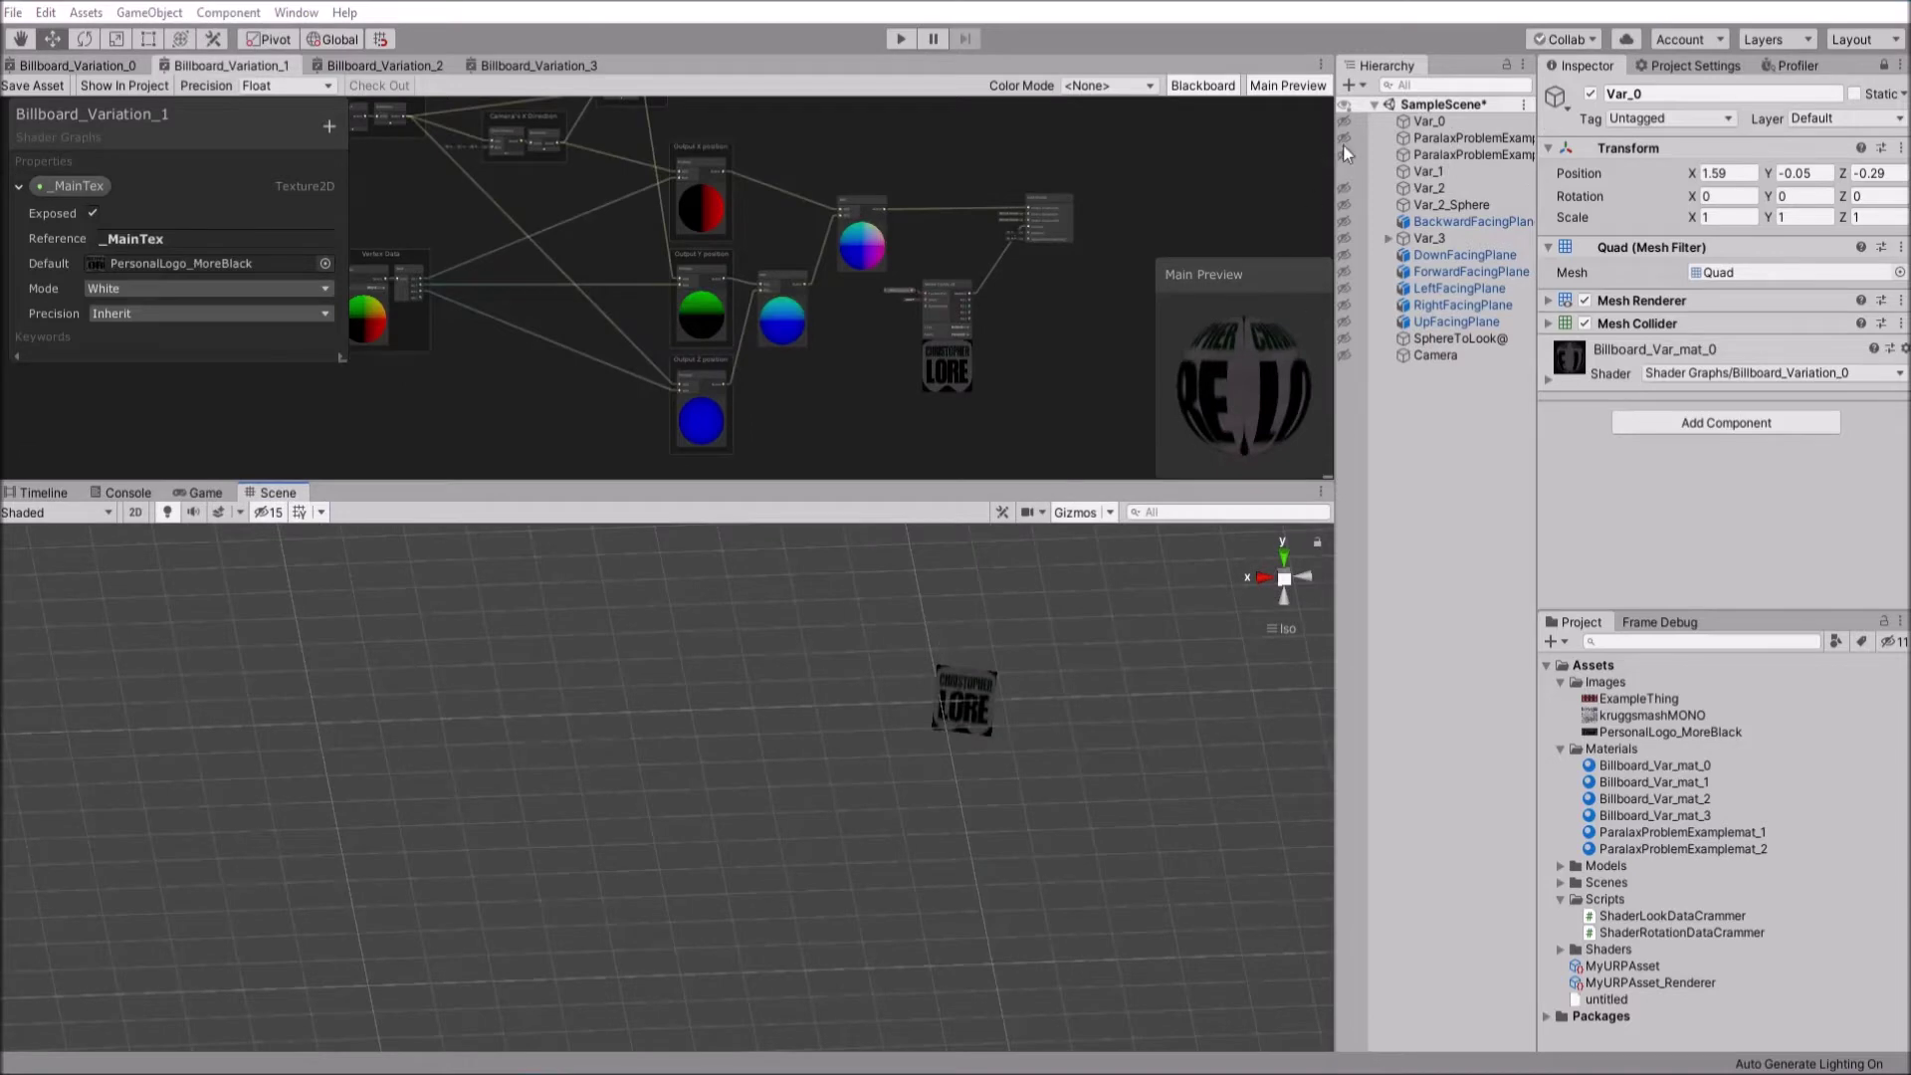
Select Var_1 and enlarge the Billboard_Variation_1 graph area to show the Alternate Camera z Direction group with its input nodes
left_click(1431, 173)
left_click(816, 476)
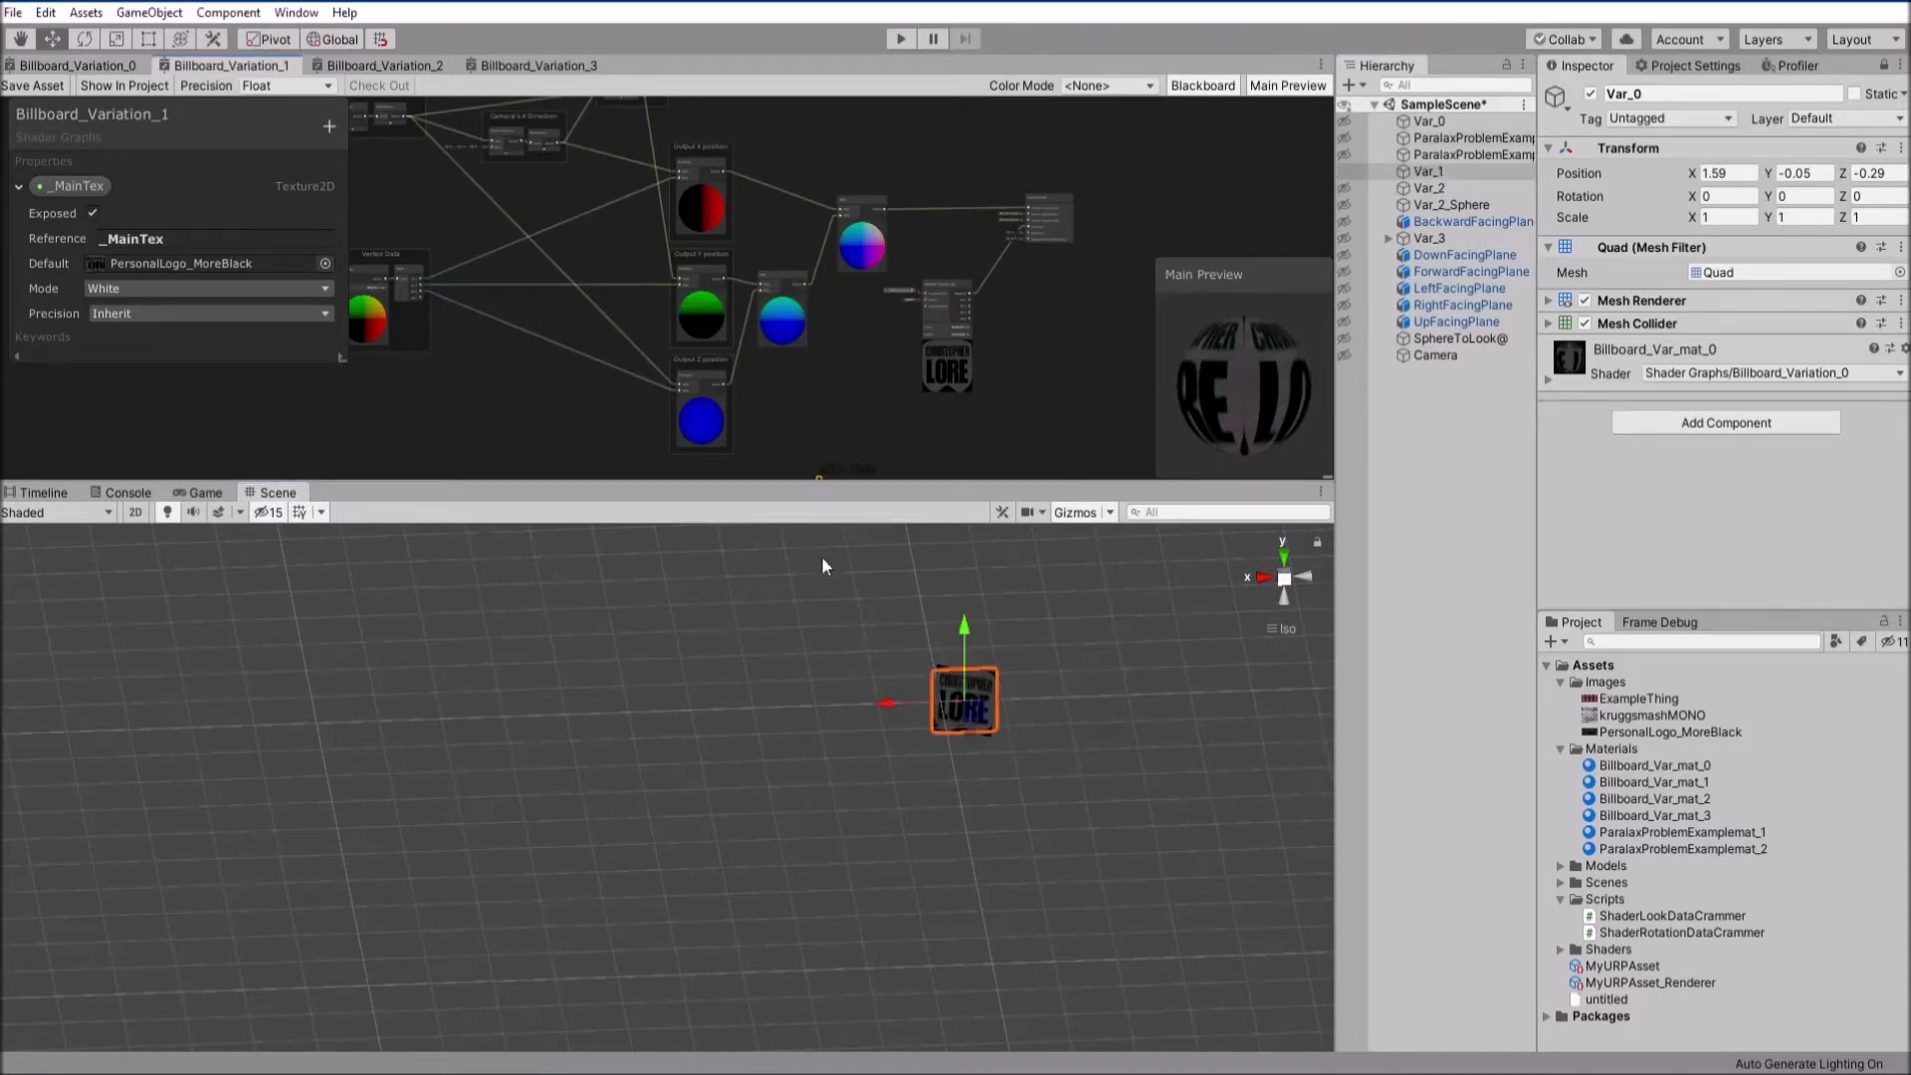
left_click_drag(878, 488, 876, 814)
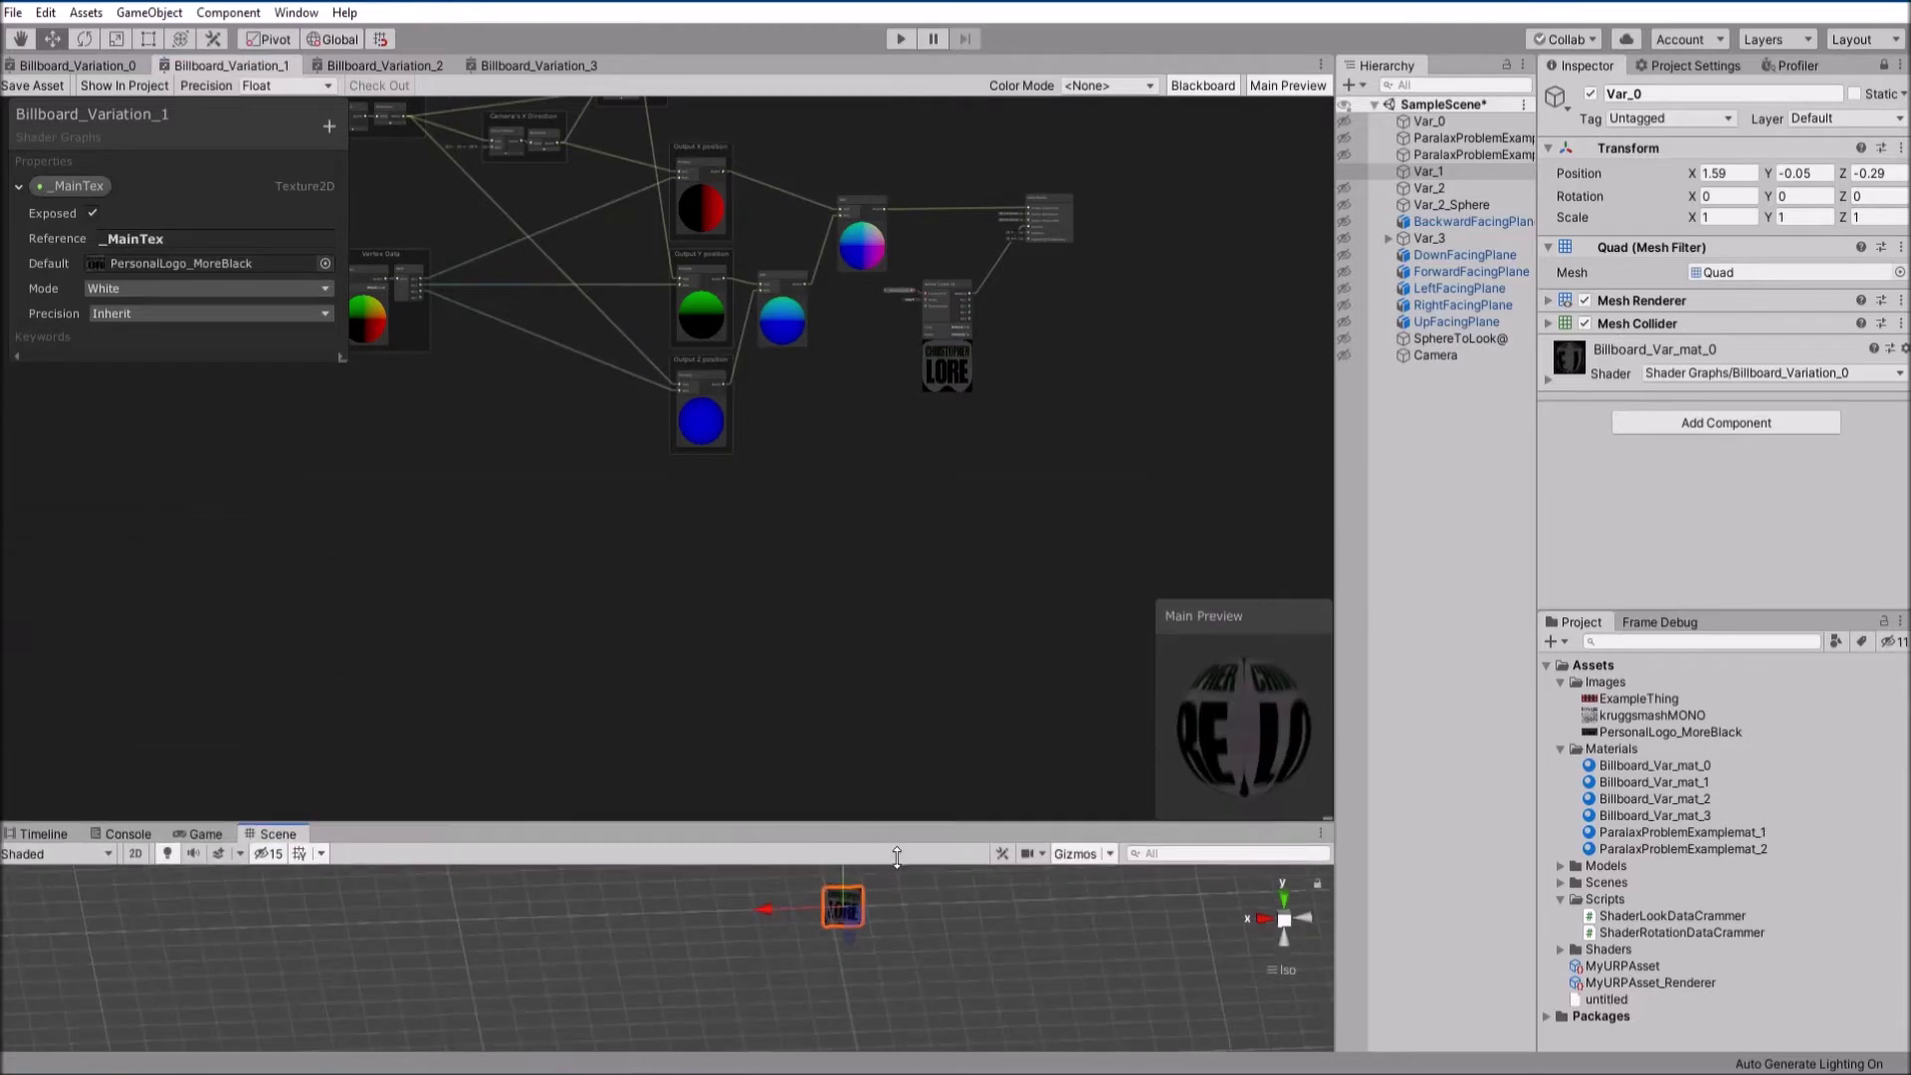
middle_click_drag(364, 148, 694, 501)
scroll(534, 502, "up", 8)
scroll(699, 388, "down", 3)
scroll(607, 384, "up", 4)
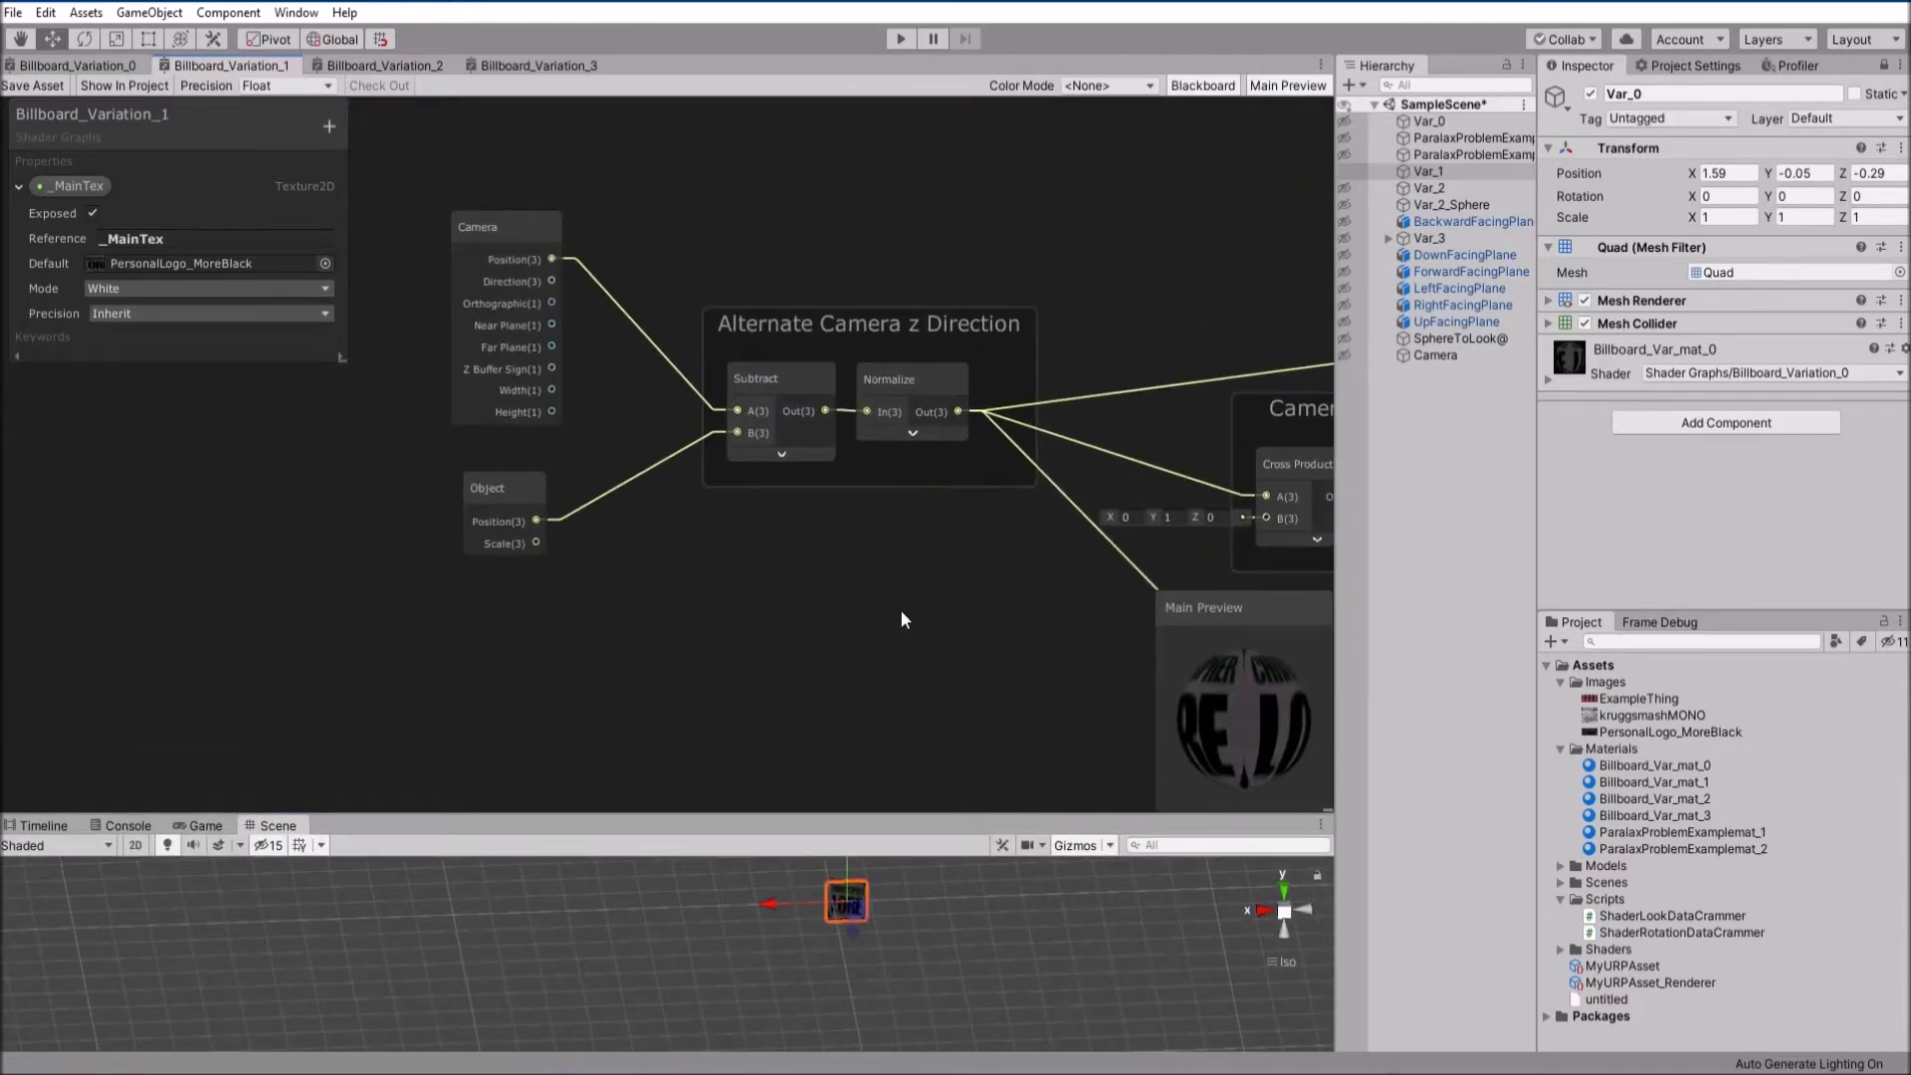
Examine how the Camera and Object positions feed the Subtract and Normalize nodes, leading to the Camera's X Direction group
middle_click_drag(828, 615, 695, 518)
scroll(334, 607, "down", 2)
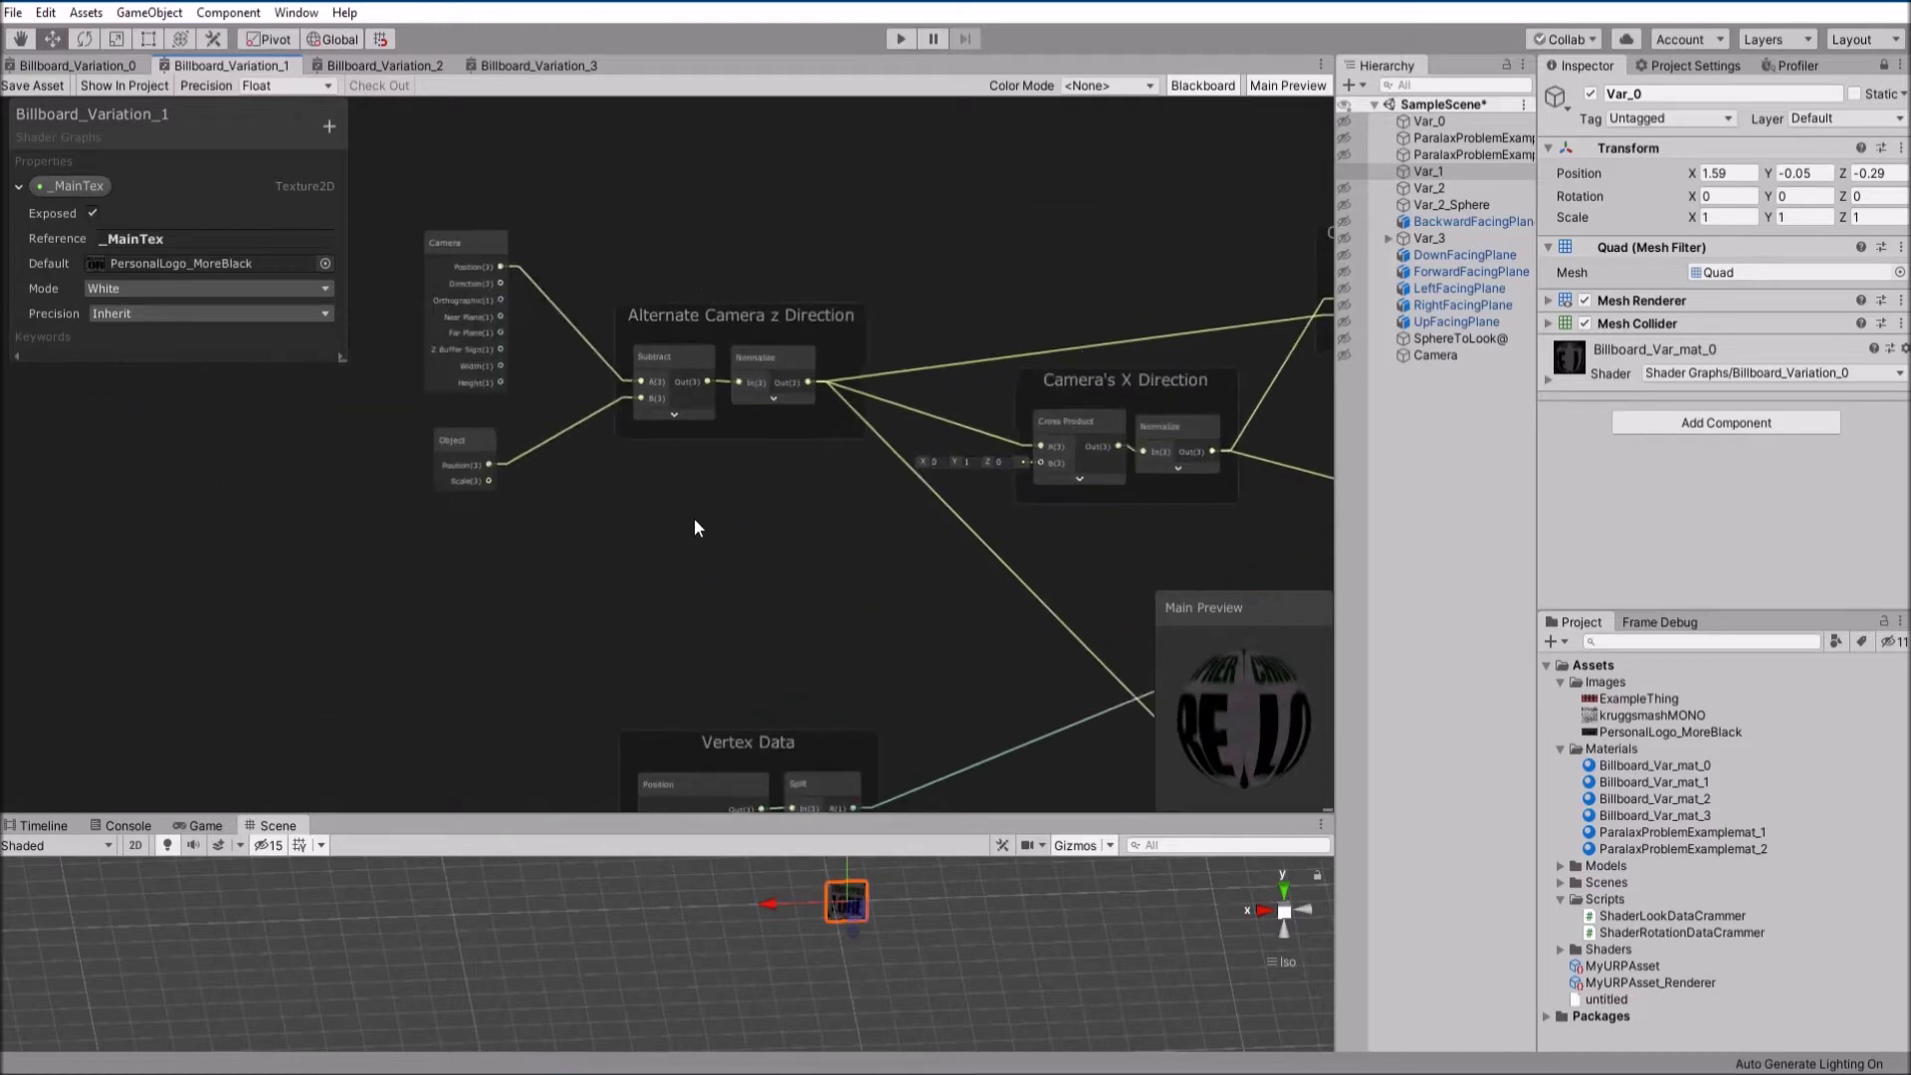
scroll(599, 408, "up", 3)
middle_click_drag(462, 456, 506, 481)
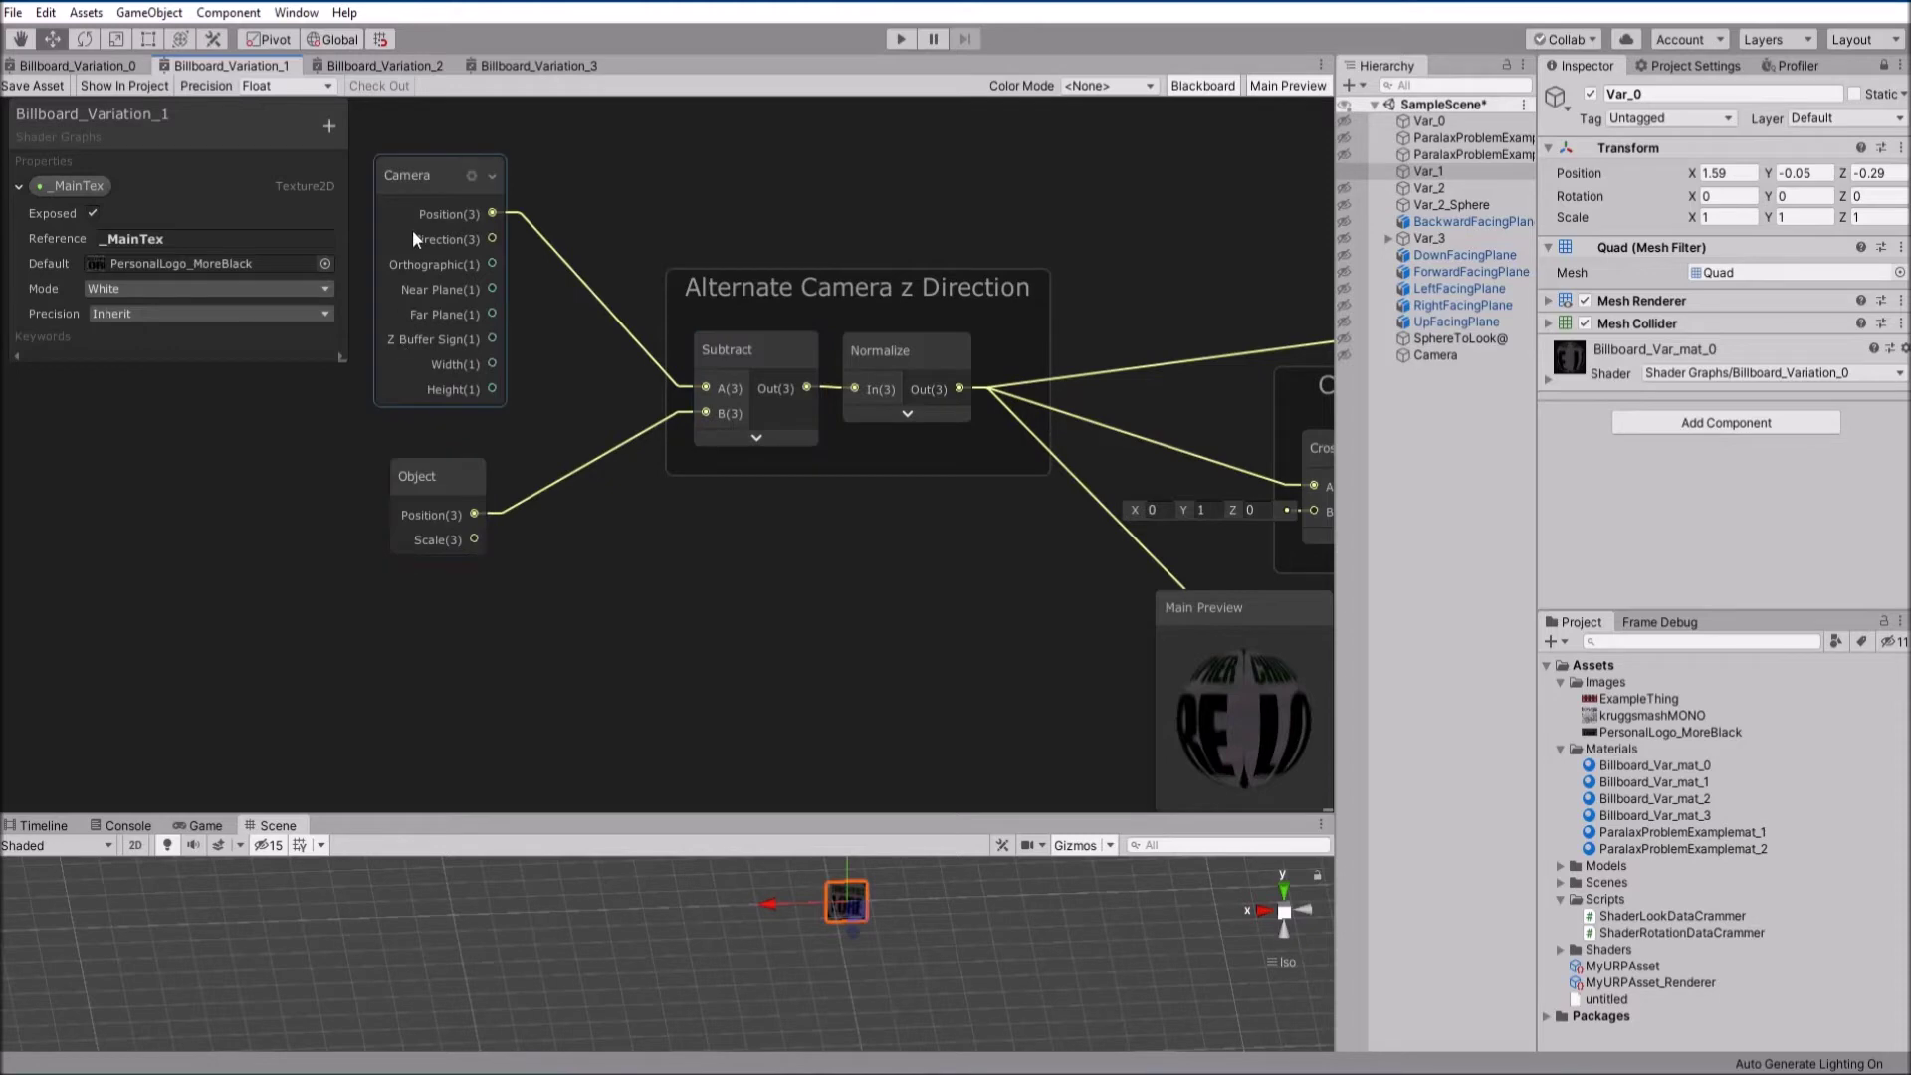
scroll(1018, 567, "down", 4)
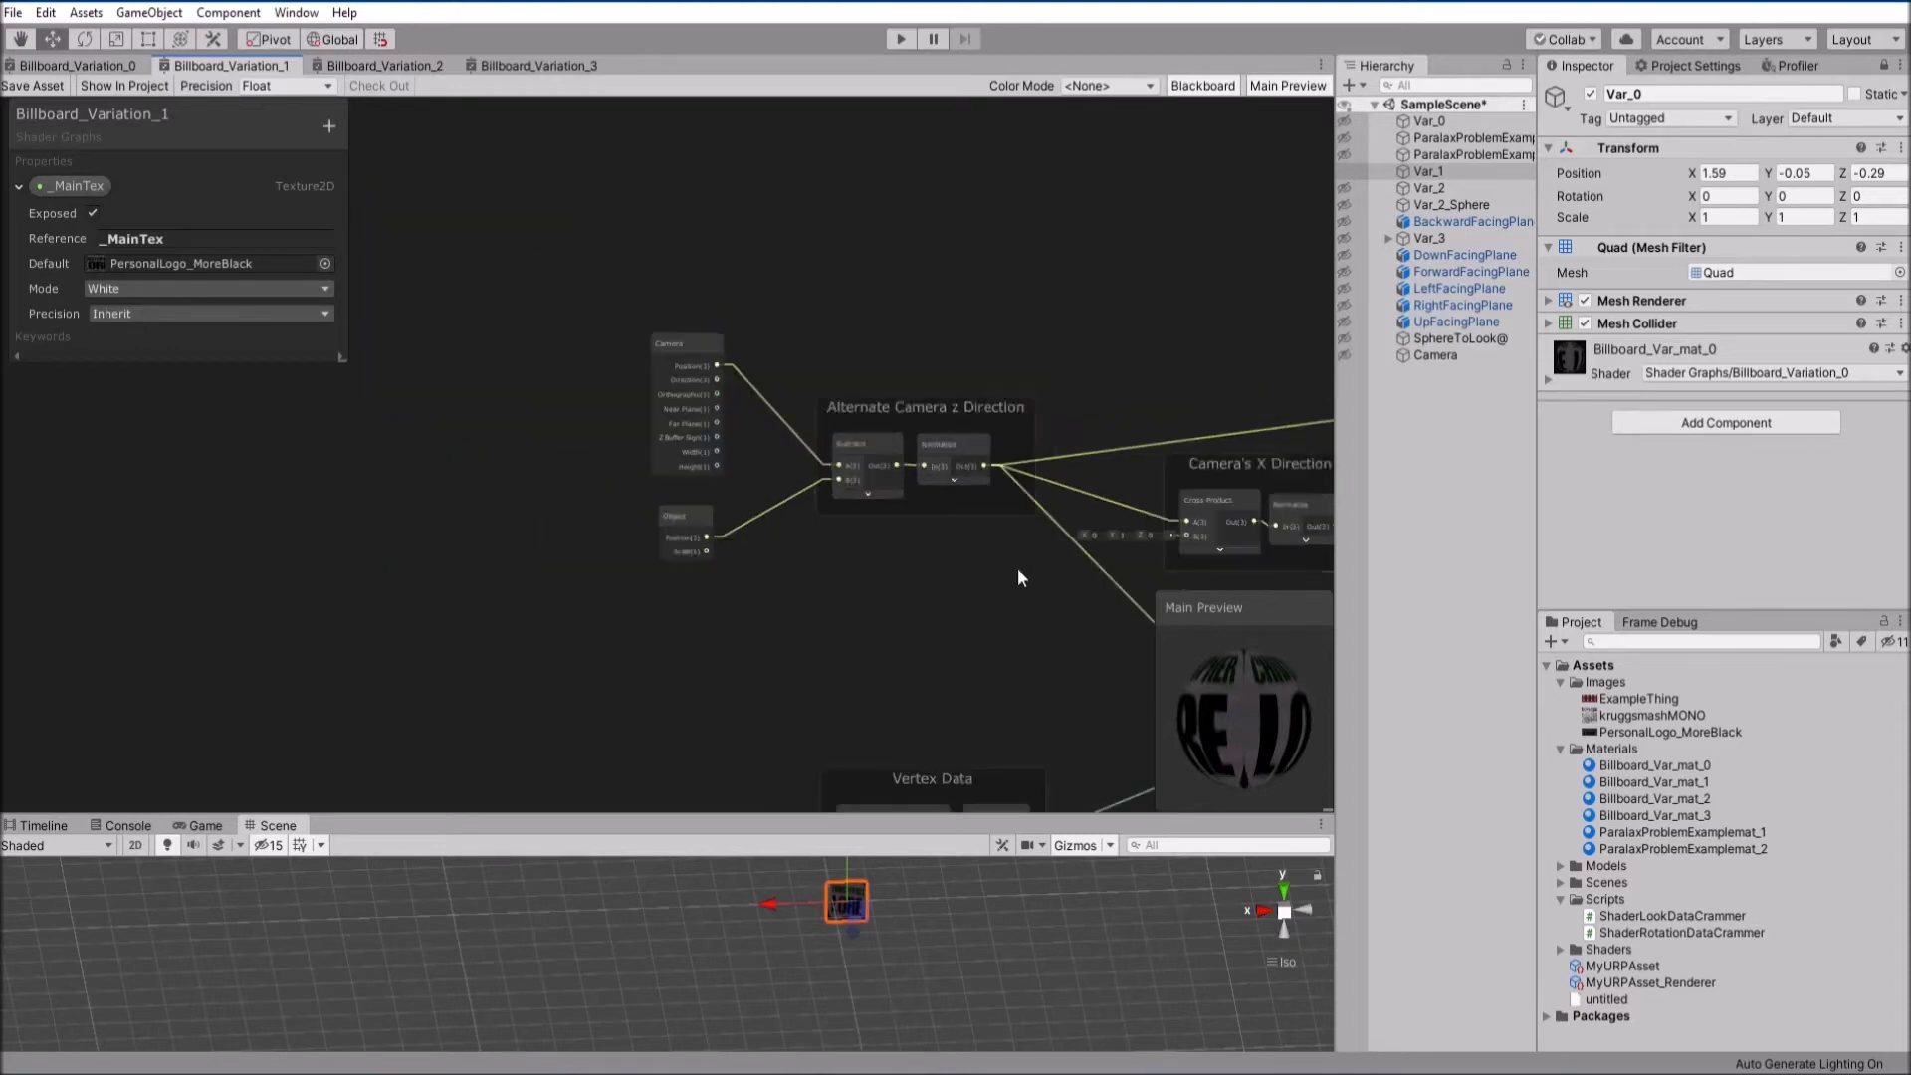
scroll(1017, 568, "up", 2)
middle_click_drag(983, 559, 678, 482)
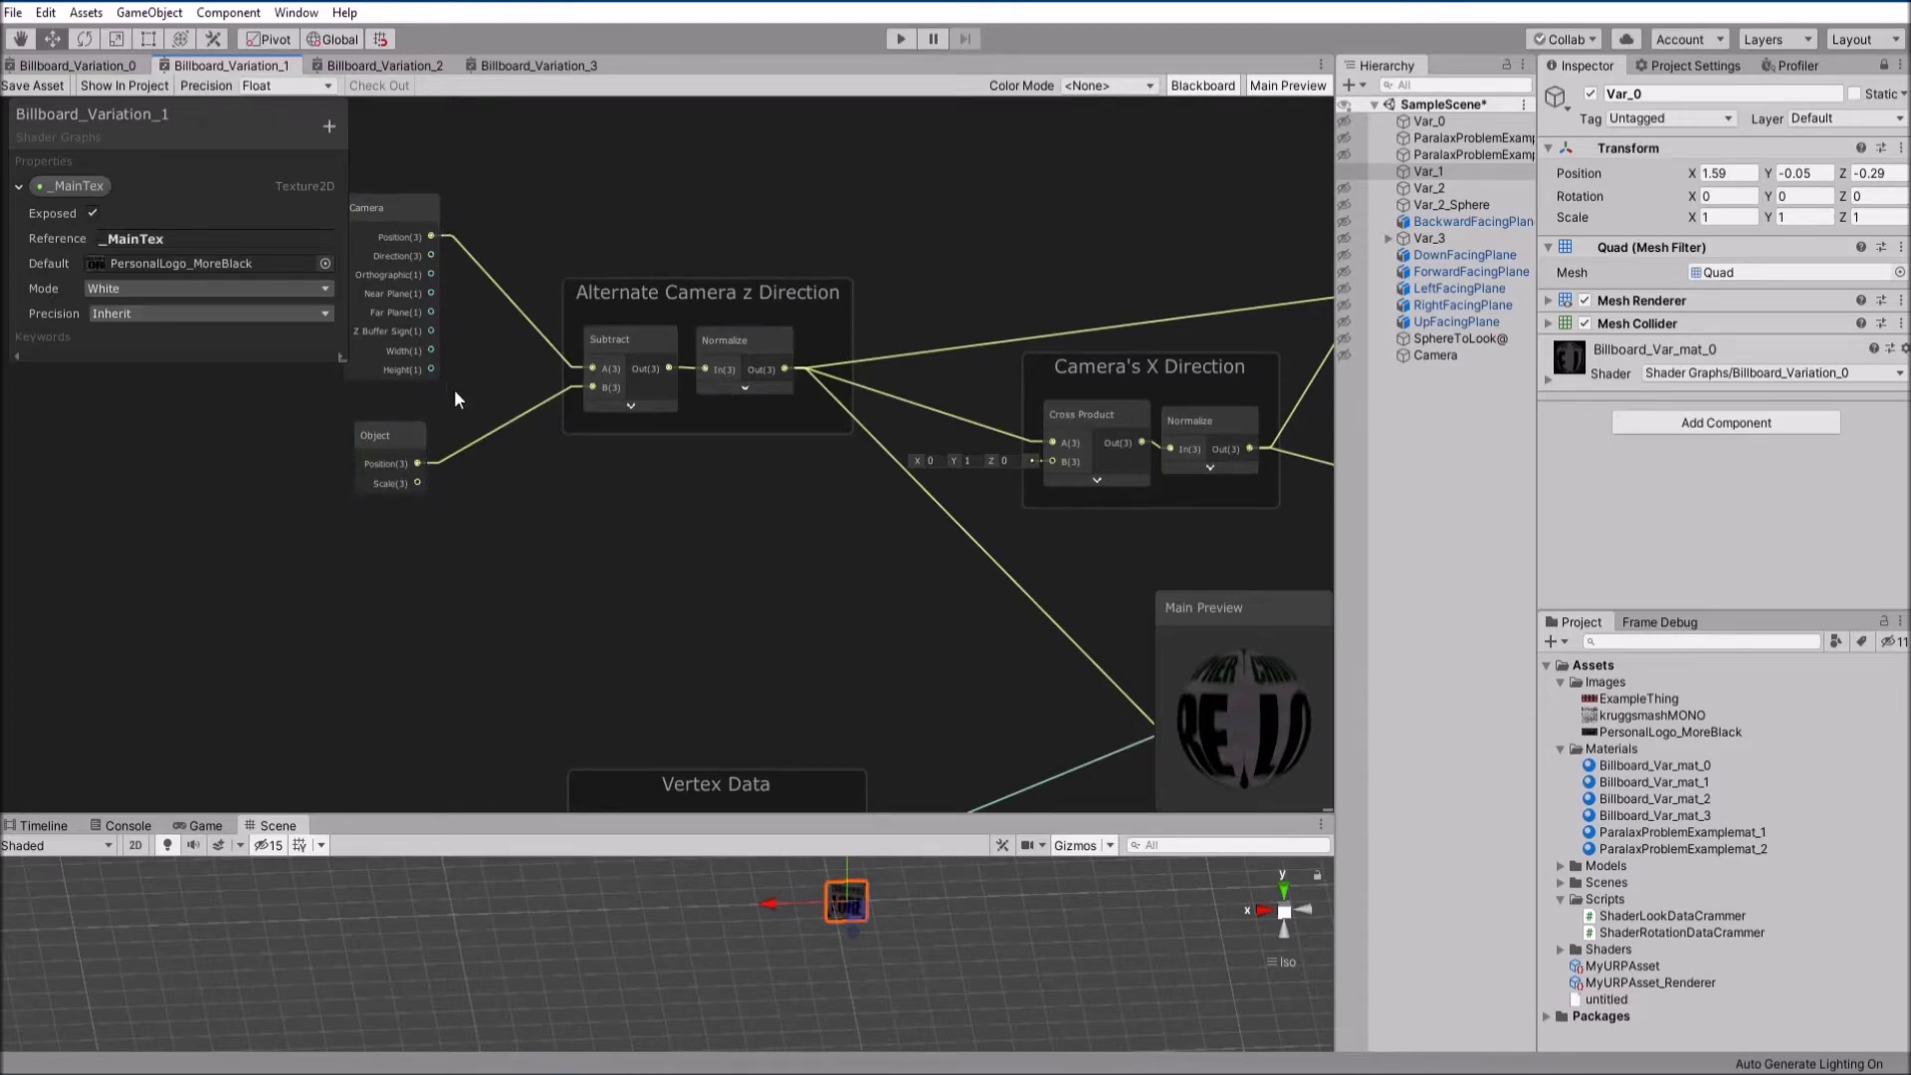
Give the scene area more room and inspect the Var_1 billboard from a slightly different angle
left_click_drag(864, 820, 864, 587)
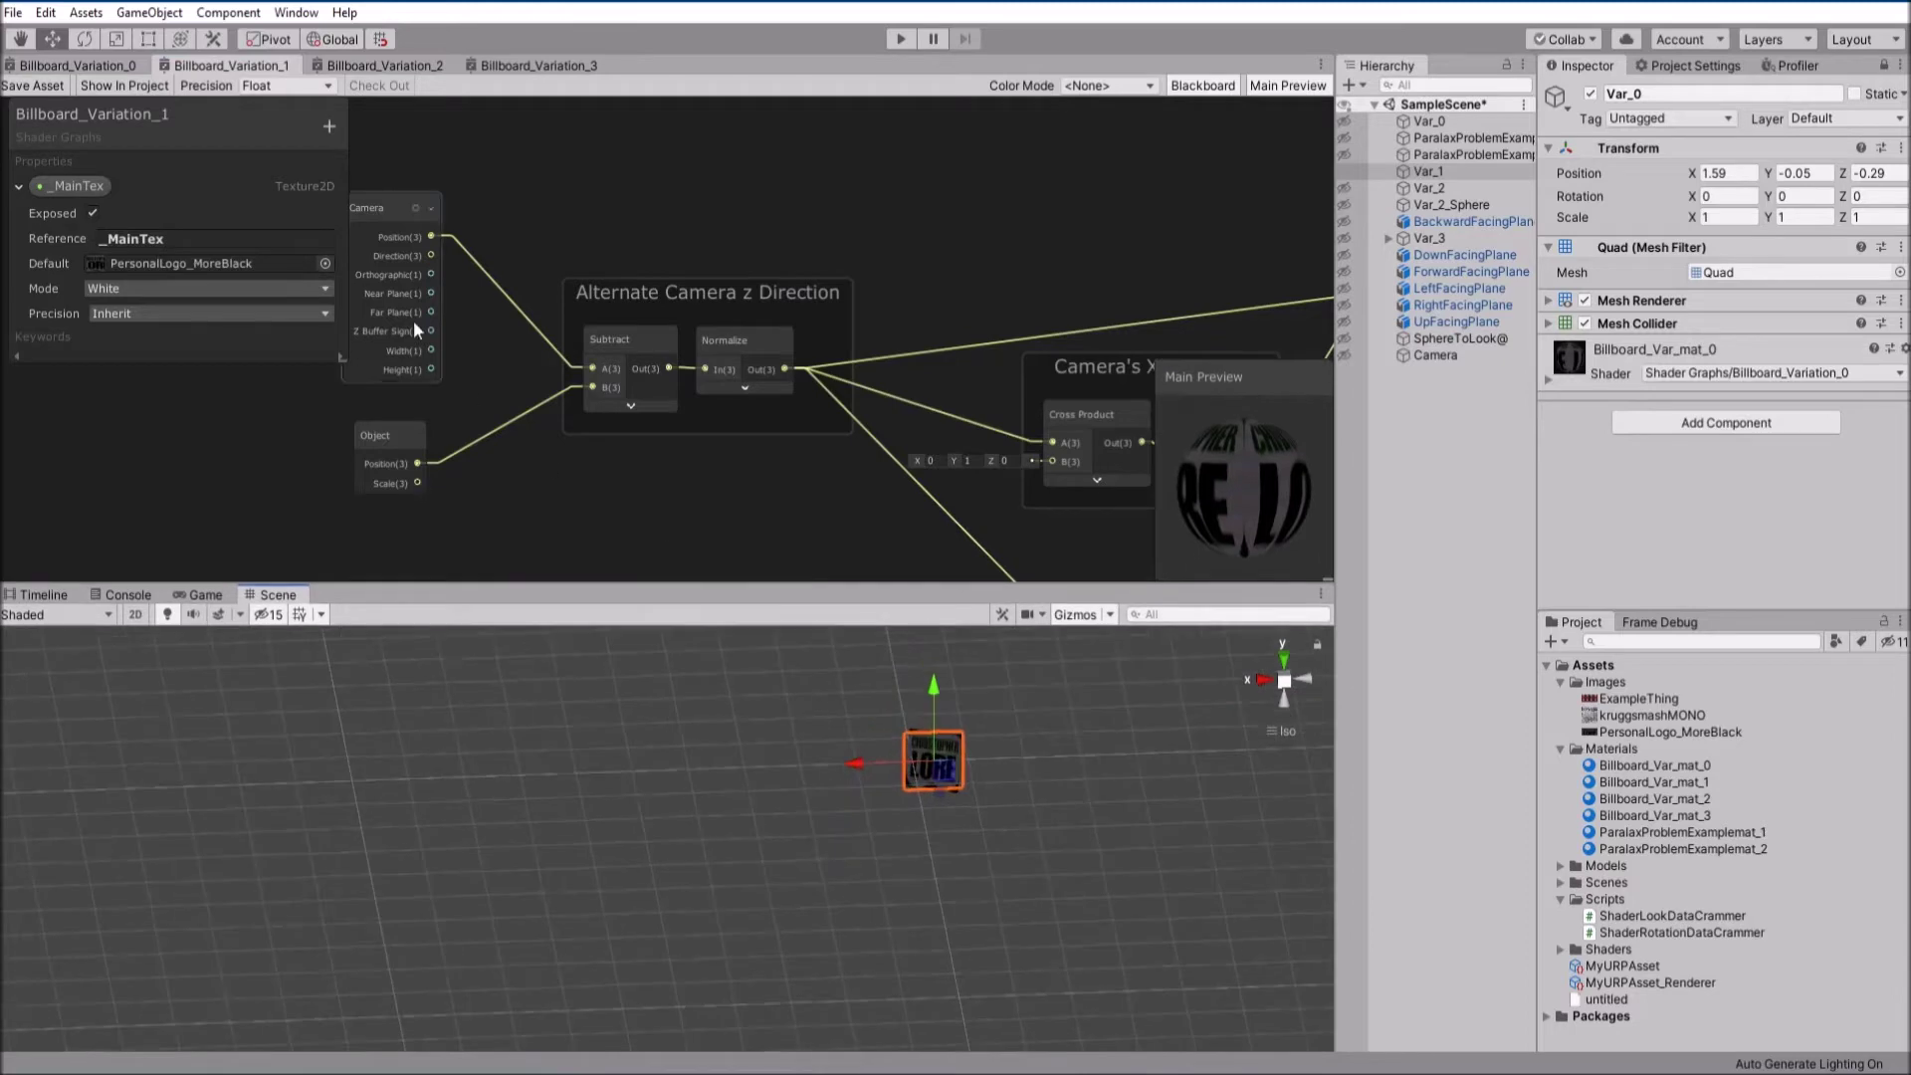
middle_click_drag(1061, 828, 776, 690)
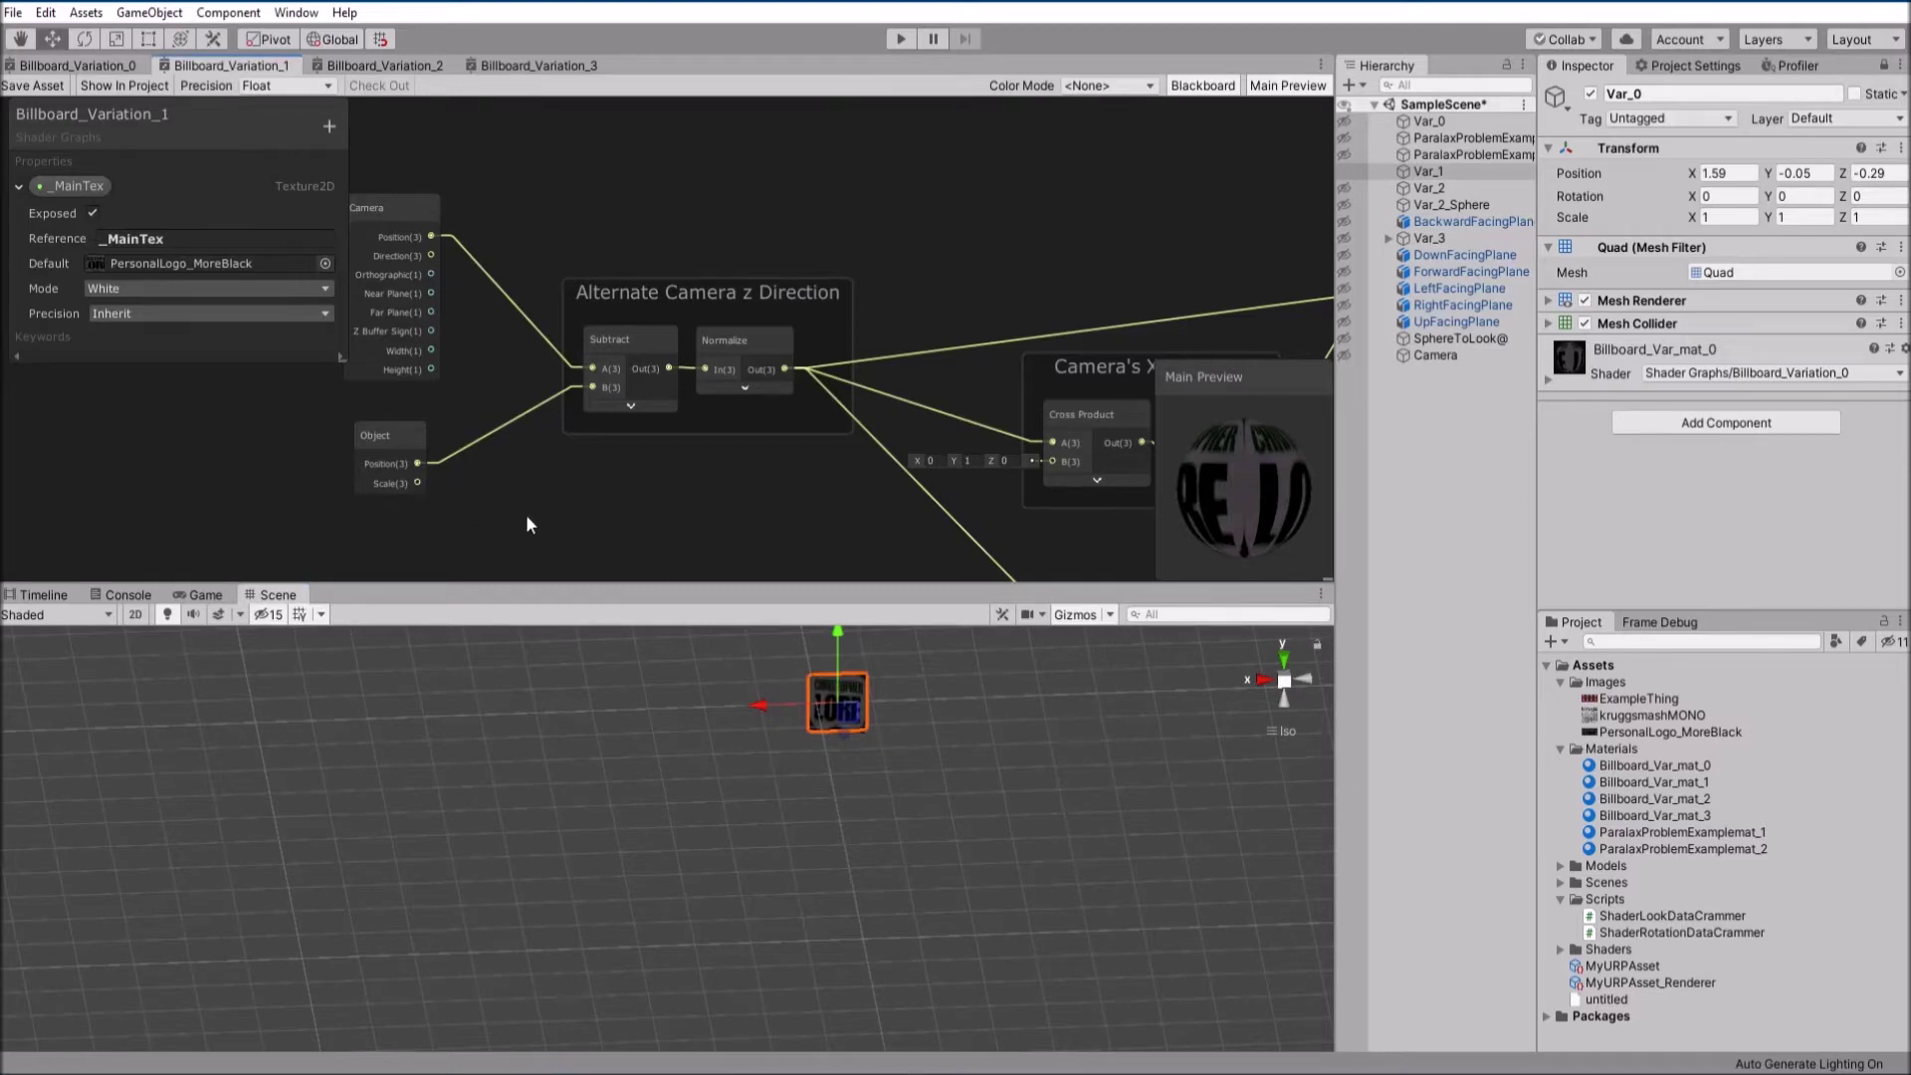
left_click_drag(653, 716, 757, 716, "alt")
Enlarge the Billboard_Variation_1 graph again and trace the Alternate Camera z Direction output into the X and Y direction groups
left_click_drag(684, 587, 712, 828)
scroll(788, 578, "down", 3)
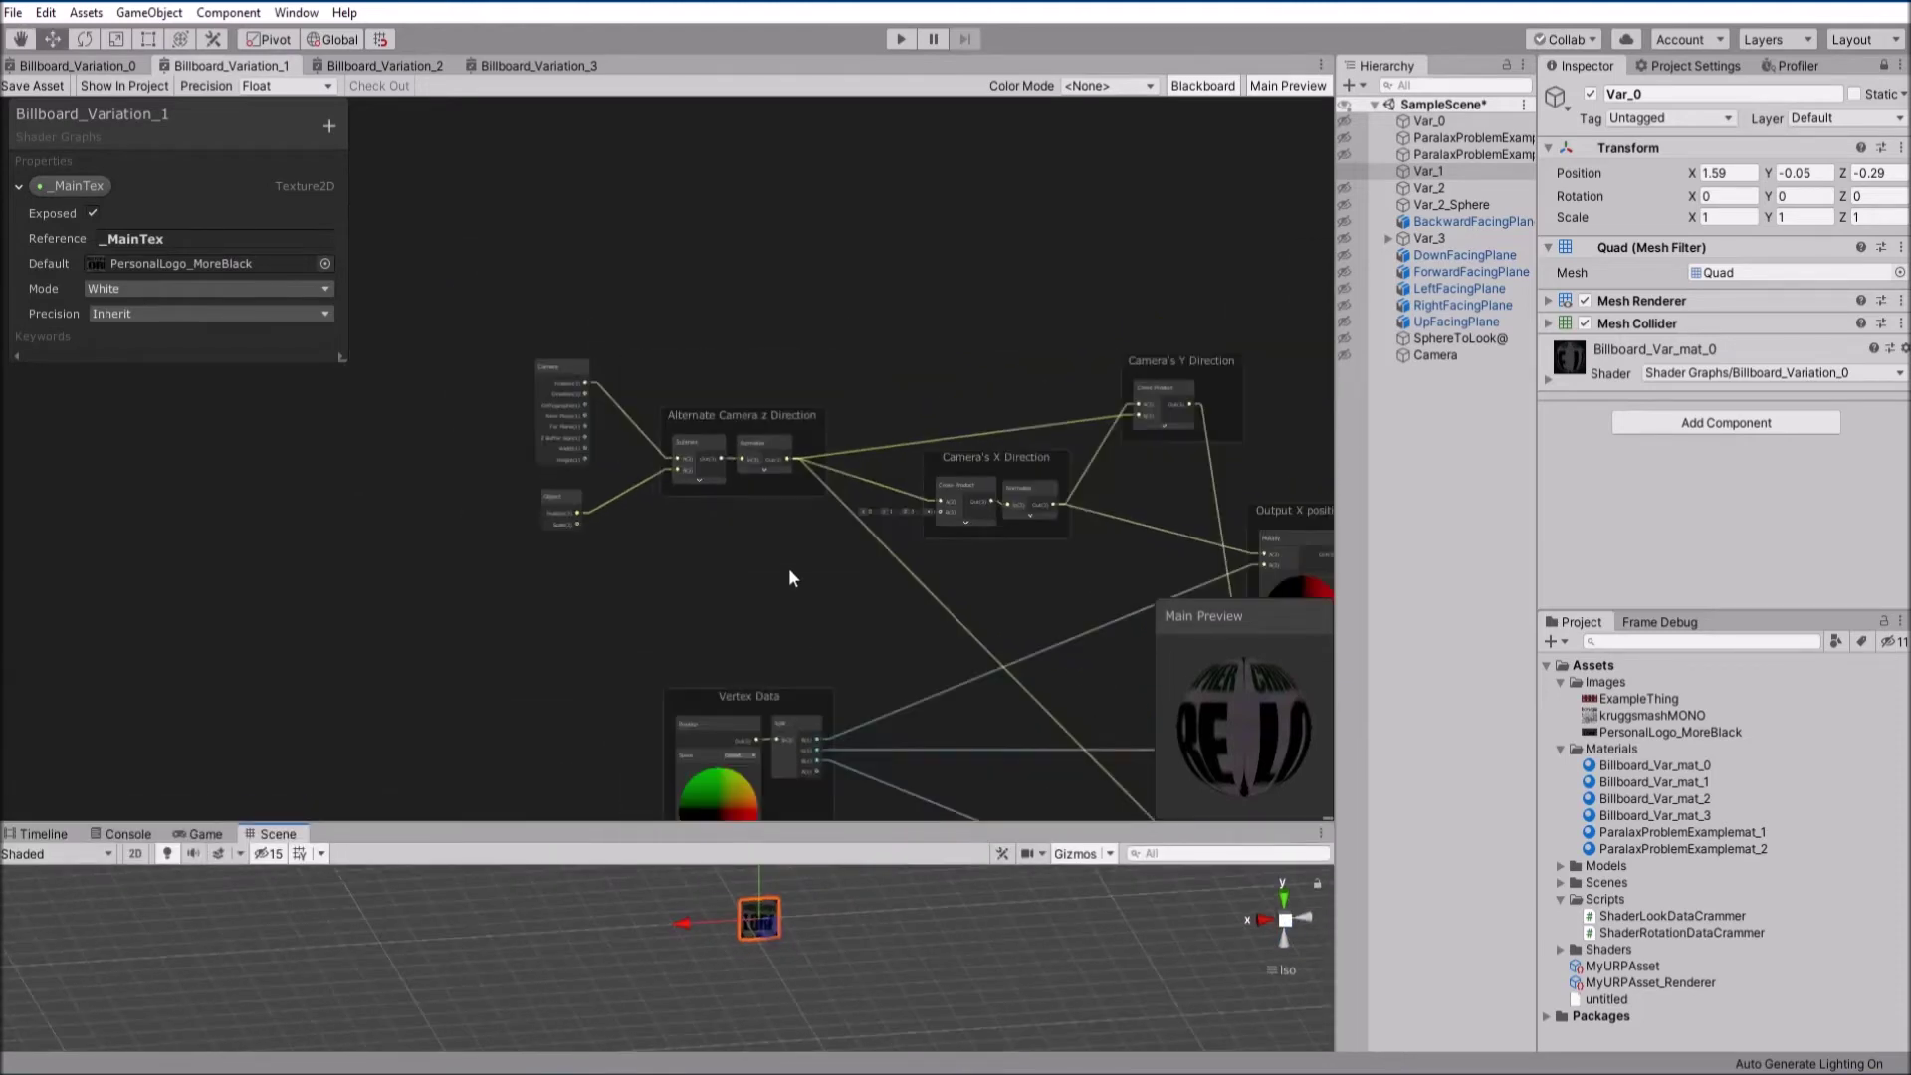
middle_click_drag(790, 570, 612, 527)
scroll(498, 425, "up", 6)
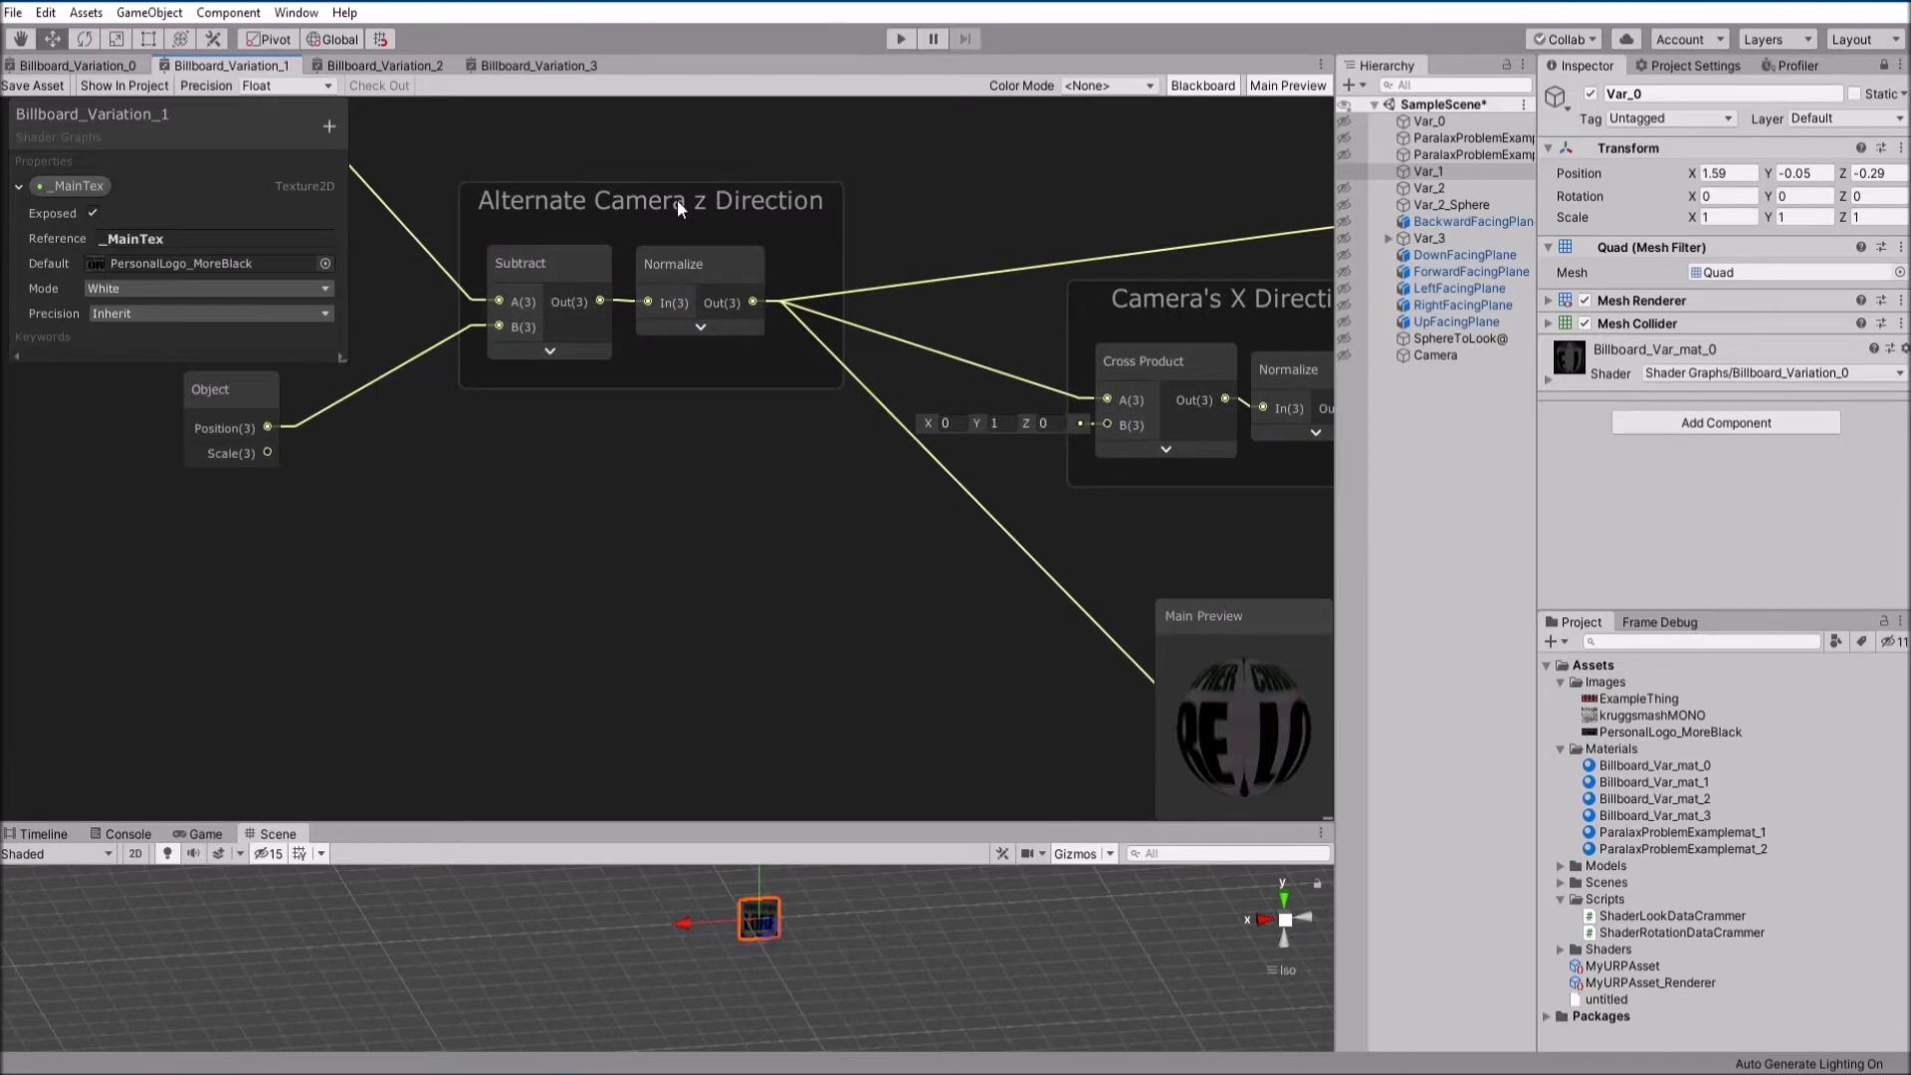
scroll(675, 205, "down", 3)
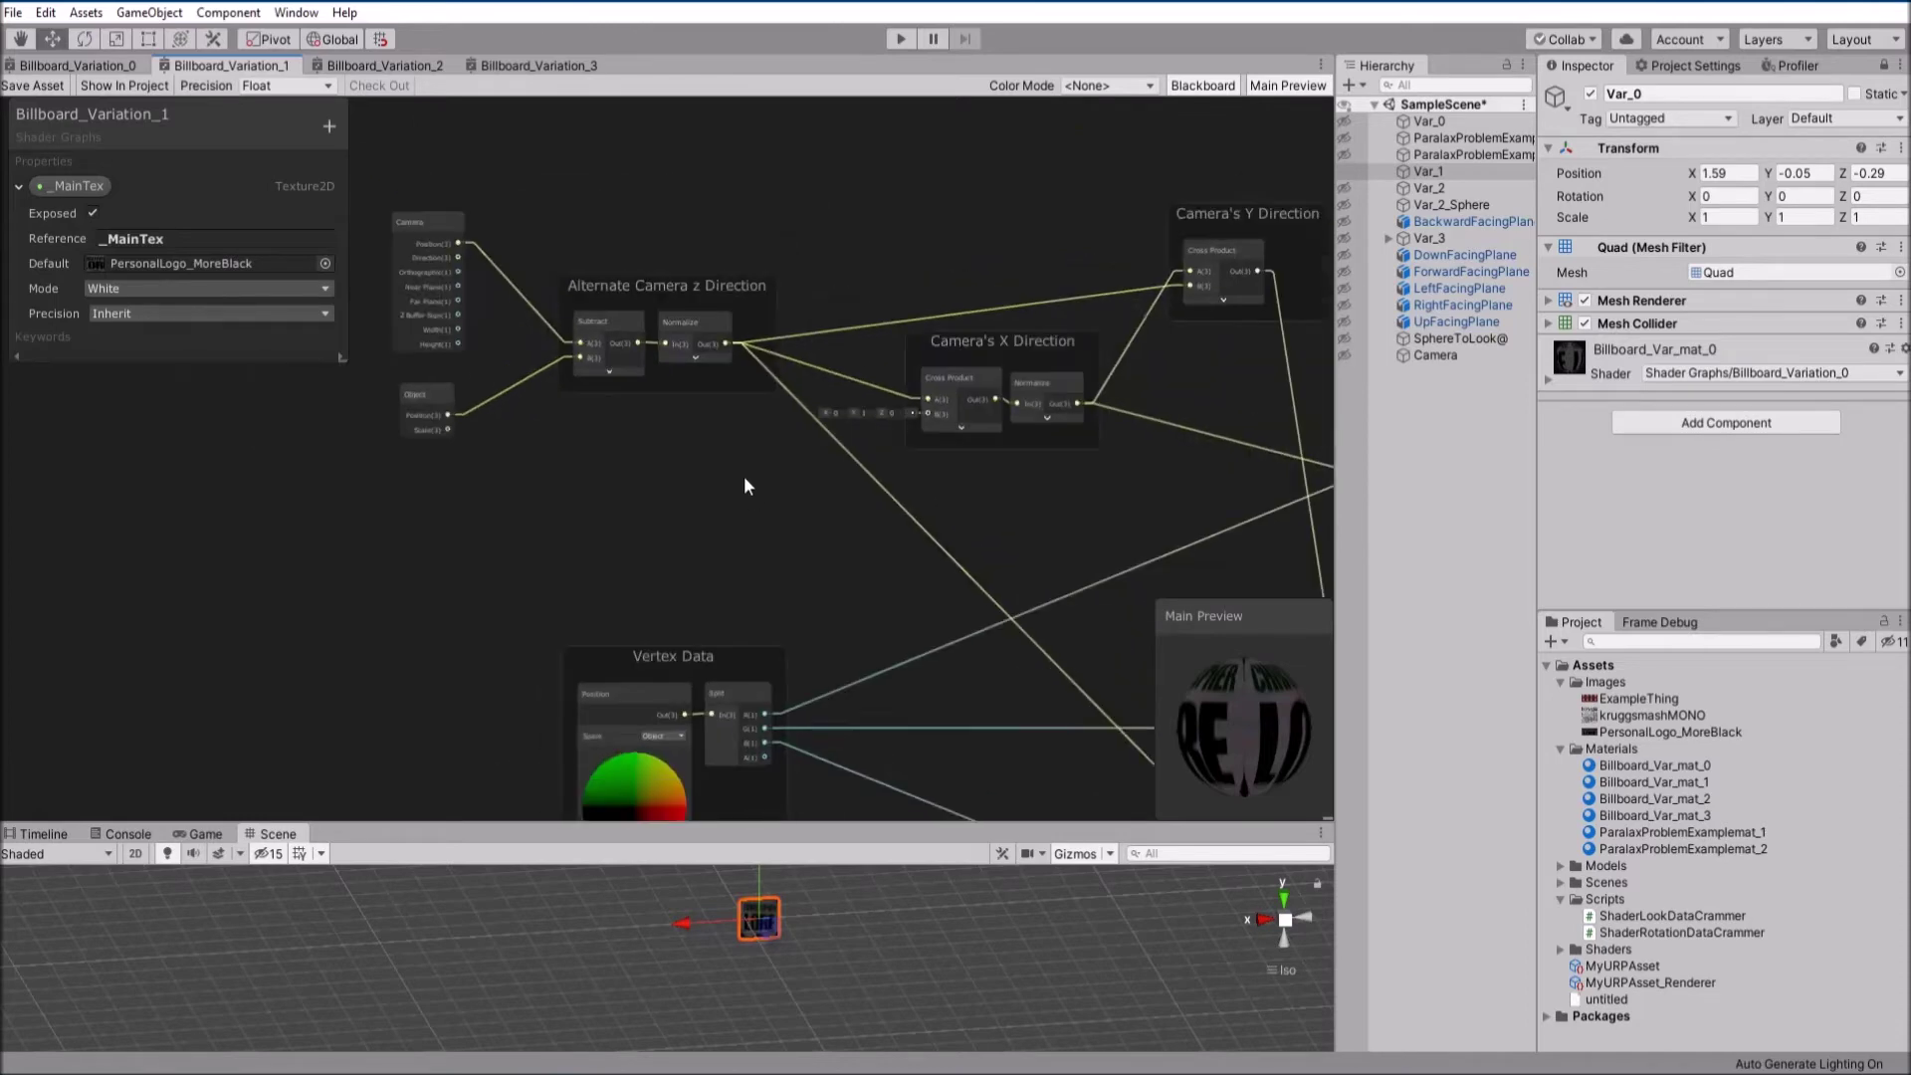
scroll(649, 231, "up", 2)
scroll(818, 189, "up", 2)
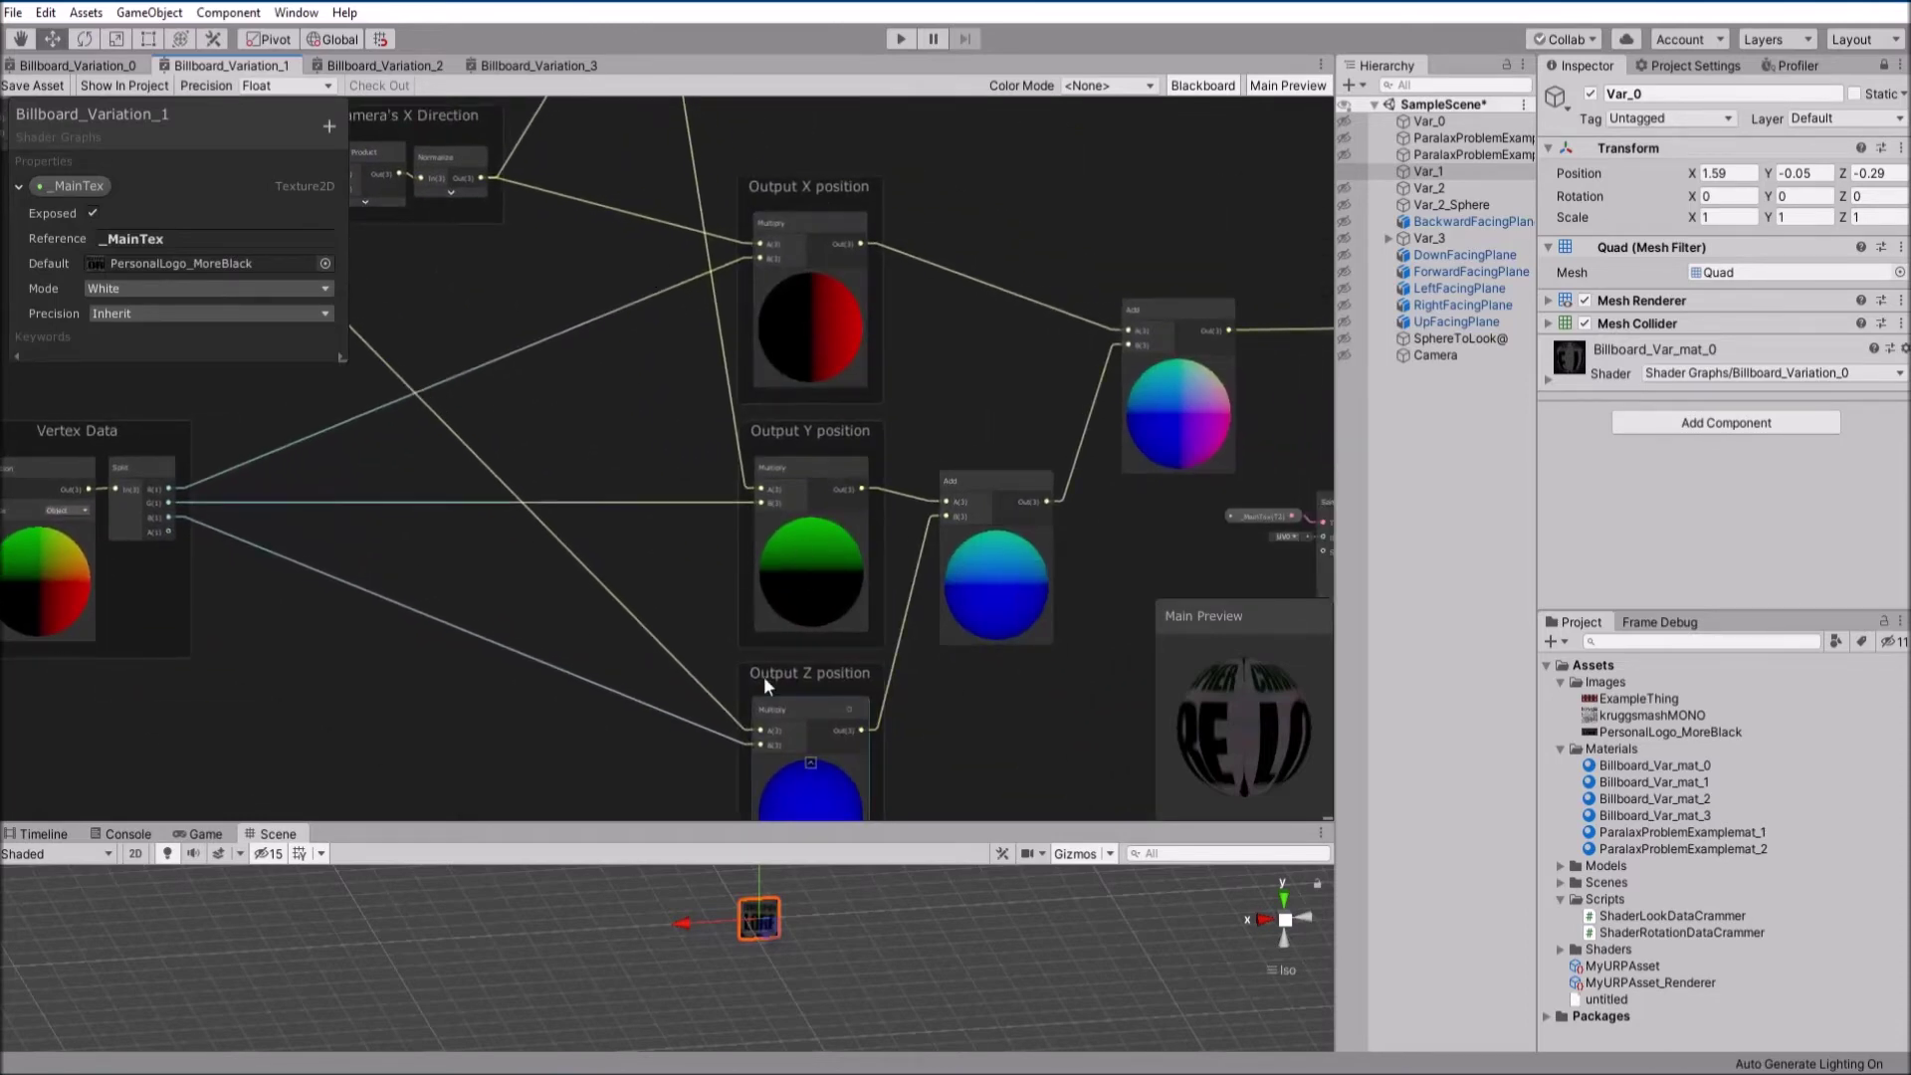
Follow the Output X, Y and Z positions to the Unlit Master's Vertex Position and compare with the Billboard_Variation_0 graph
middle_click_drag(325, 563, 446, 528)
middle_click_drag(795, 657, 229, 562)
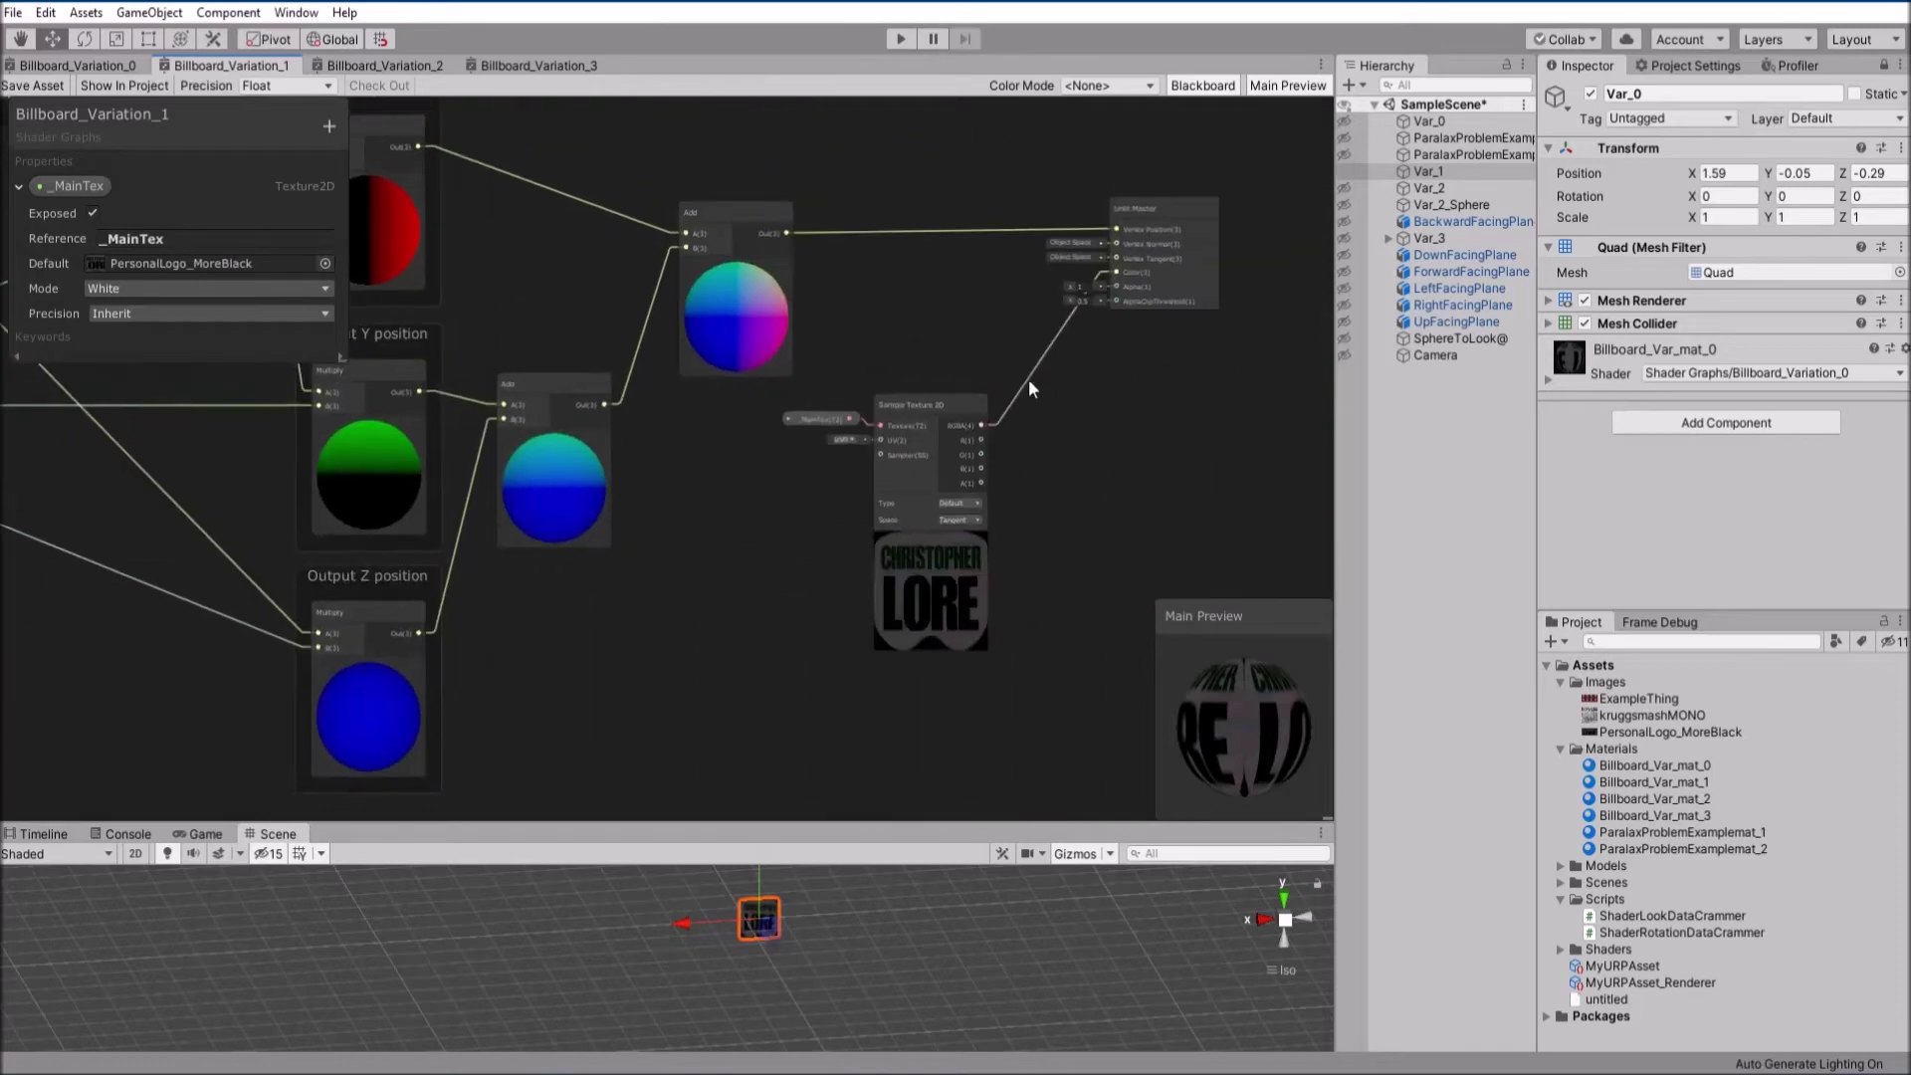
middle_click_drag(1029, 381, 802, 401)
scroll(851, 257, "up", 4)
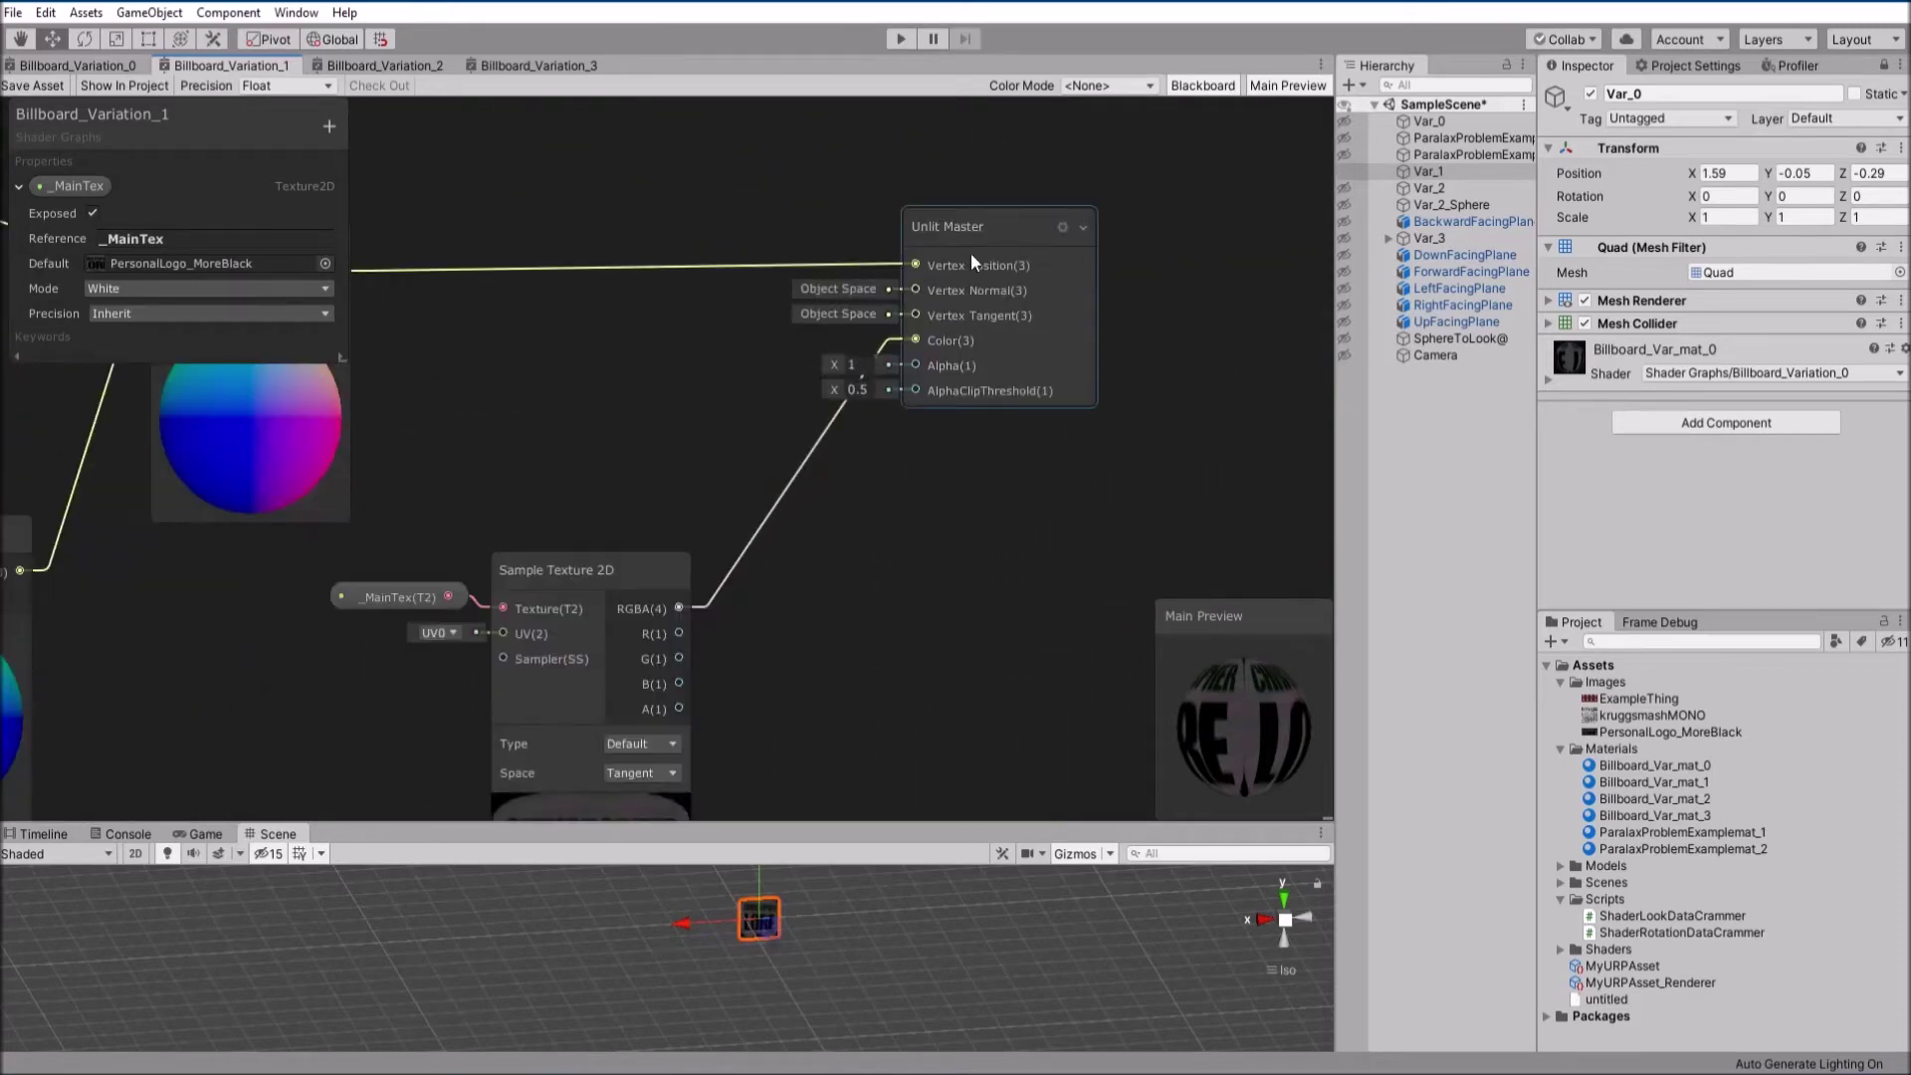
left_click(91, 63)
left_click(202, 67)
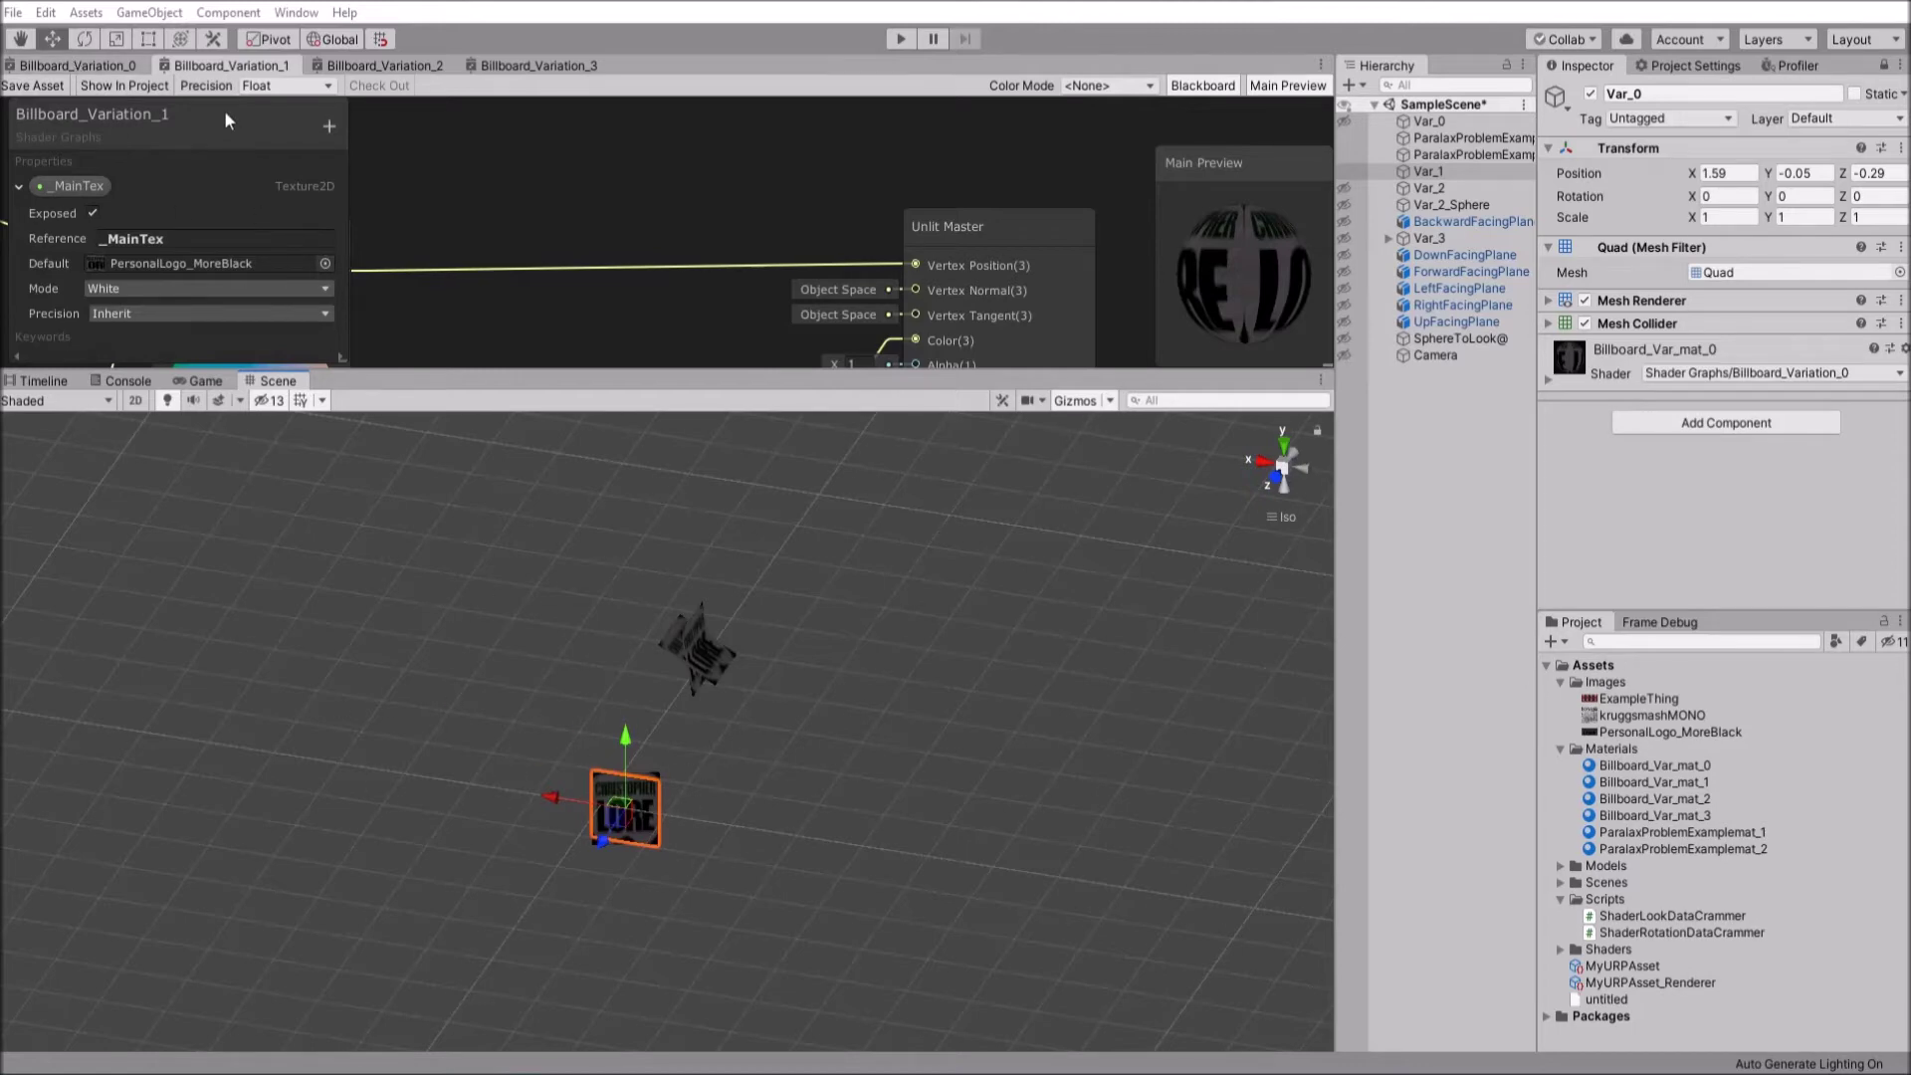
View the Var_0 and Var_1 billboards close up from an oblique angle in the scene
scroll(838, 708, "up", 12)
right_click_drag(901, 665, 753, 606)
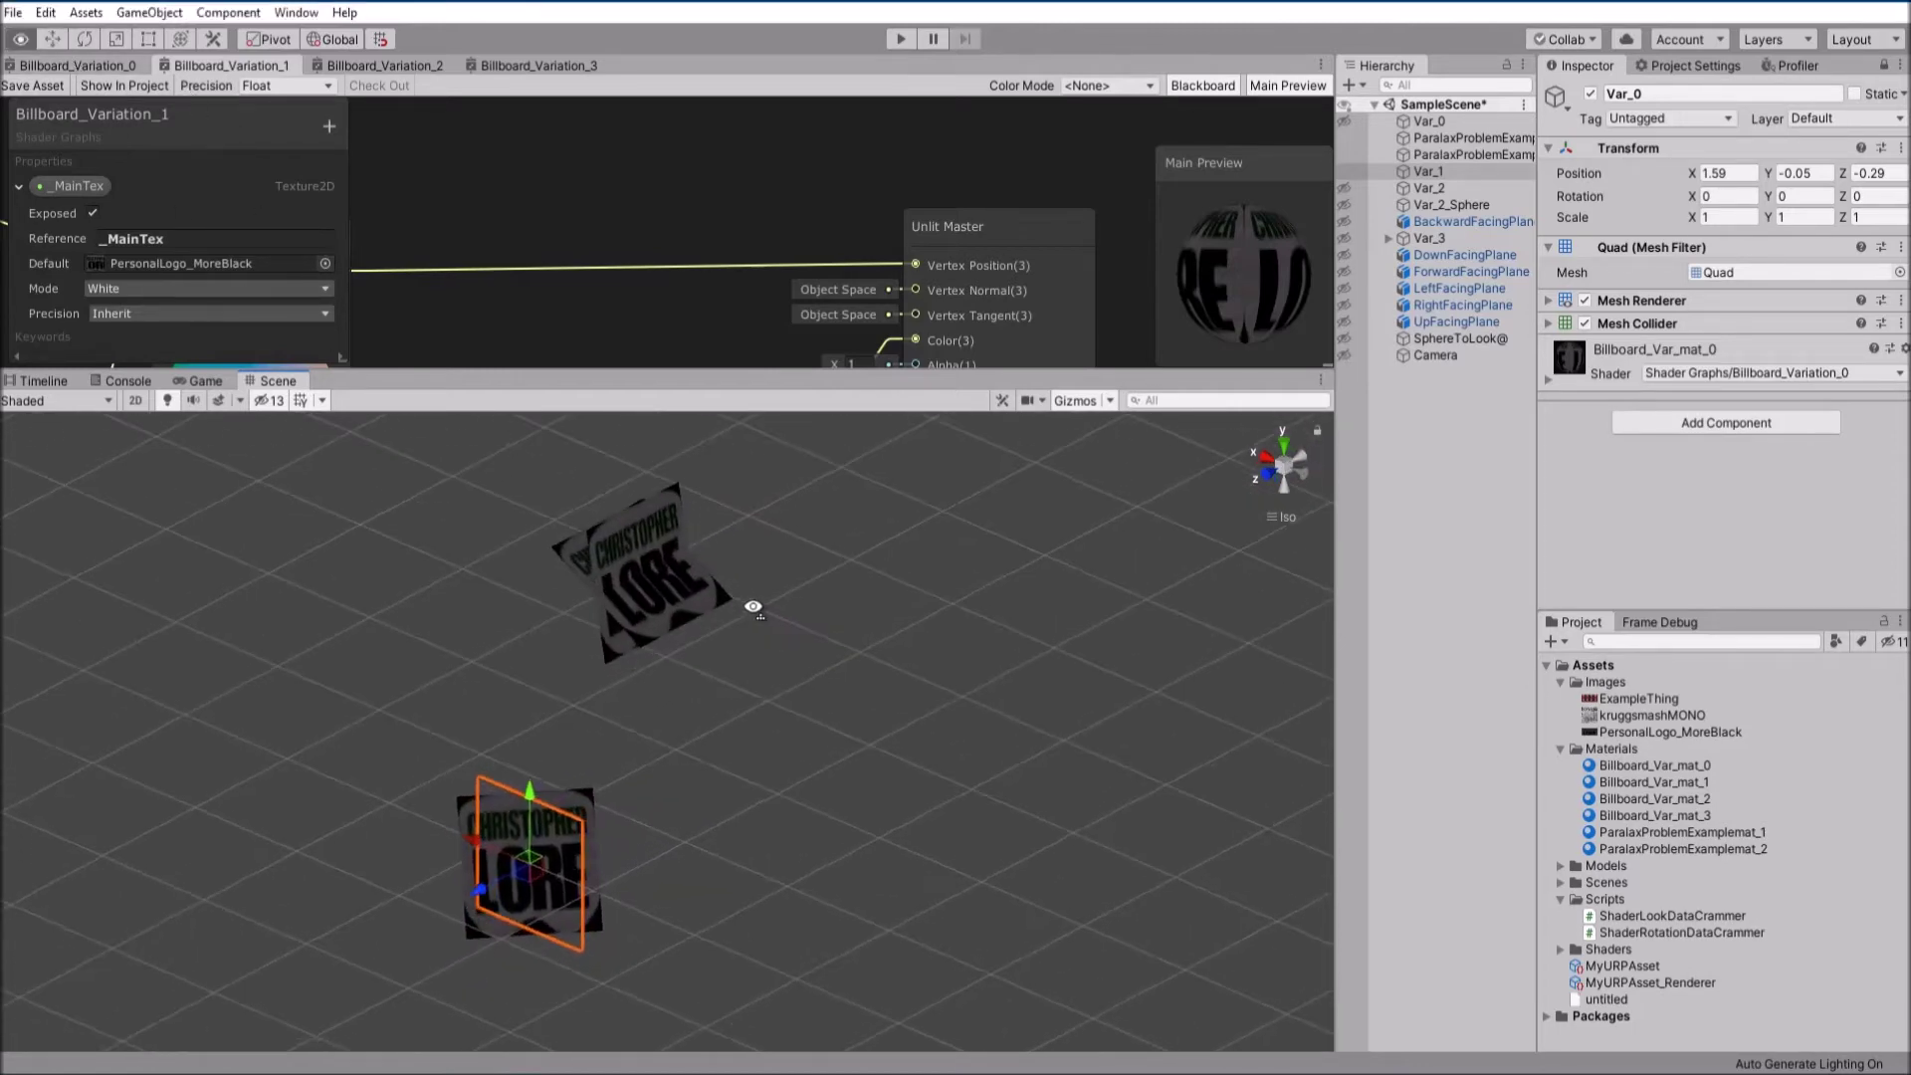
left_click_drag(753, 607, 715, 525, "alt")
Enlarge the graph area and trace the Billboard_Variation_1 network back from the Add node to the Camera and Object nodes
left_click_drag(659, 372, 715, 716)
middle_click_drag(399, 385, 983, 438)
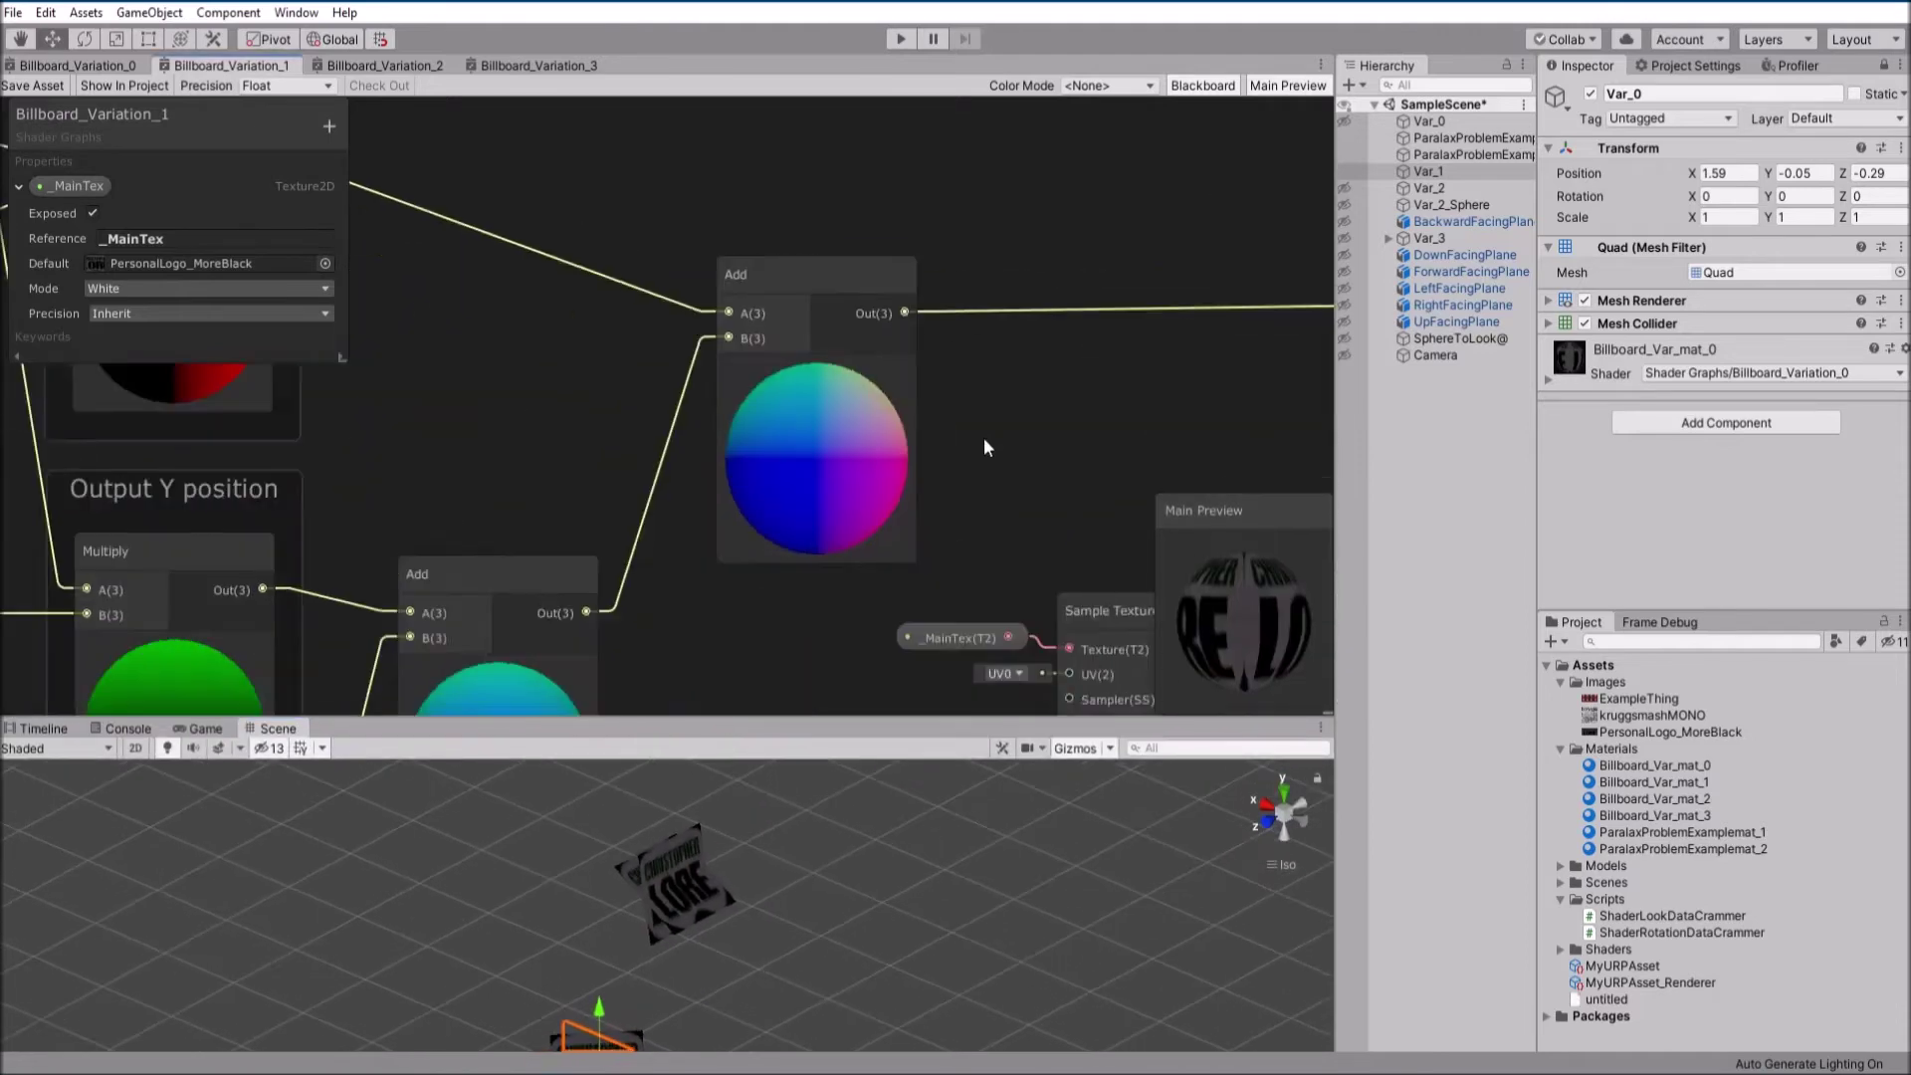
scroll(984, 438, "down", 4)
middle_click_drag(689, 410, 1070, 456)
middle_click_drag(484, 368, 941, 473)
scroll(478, 316, "up", 4)
middle_click_drag(515, 319, 766, 585)
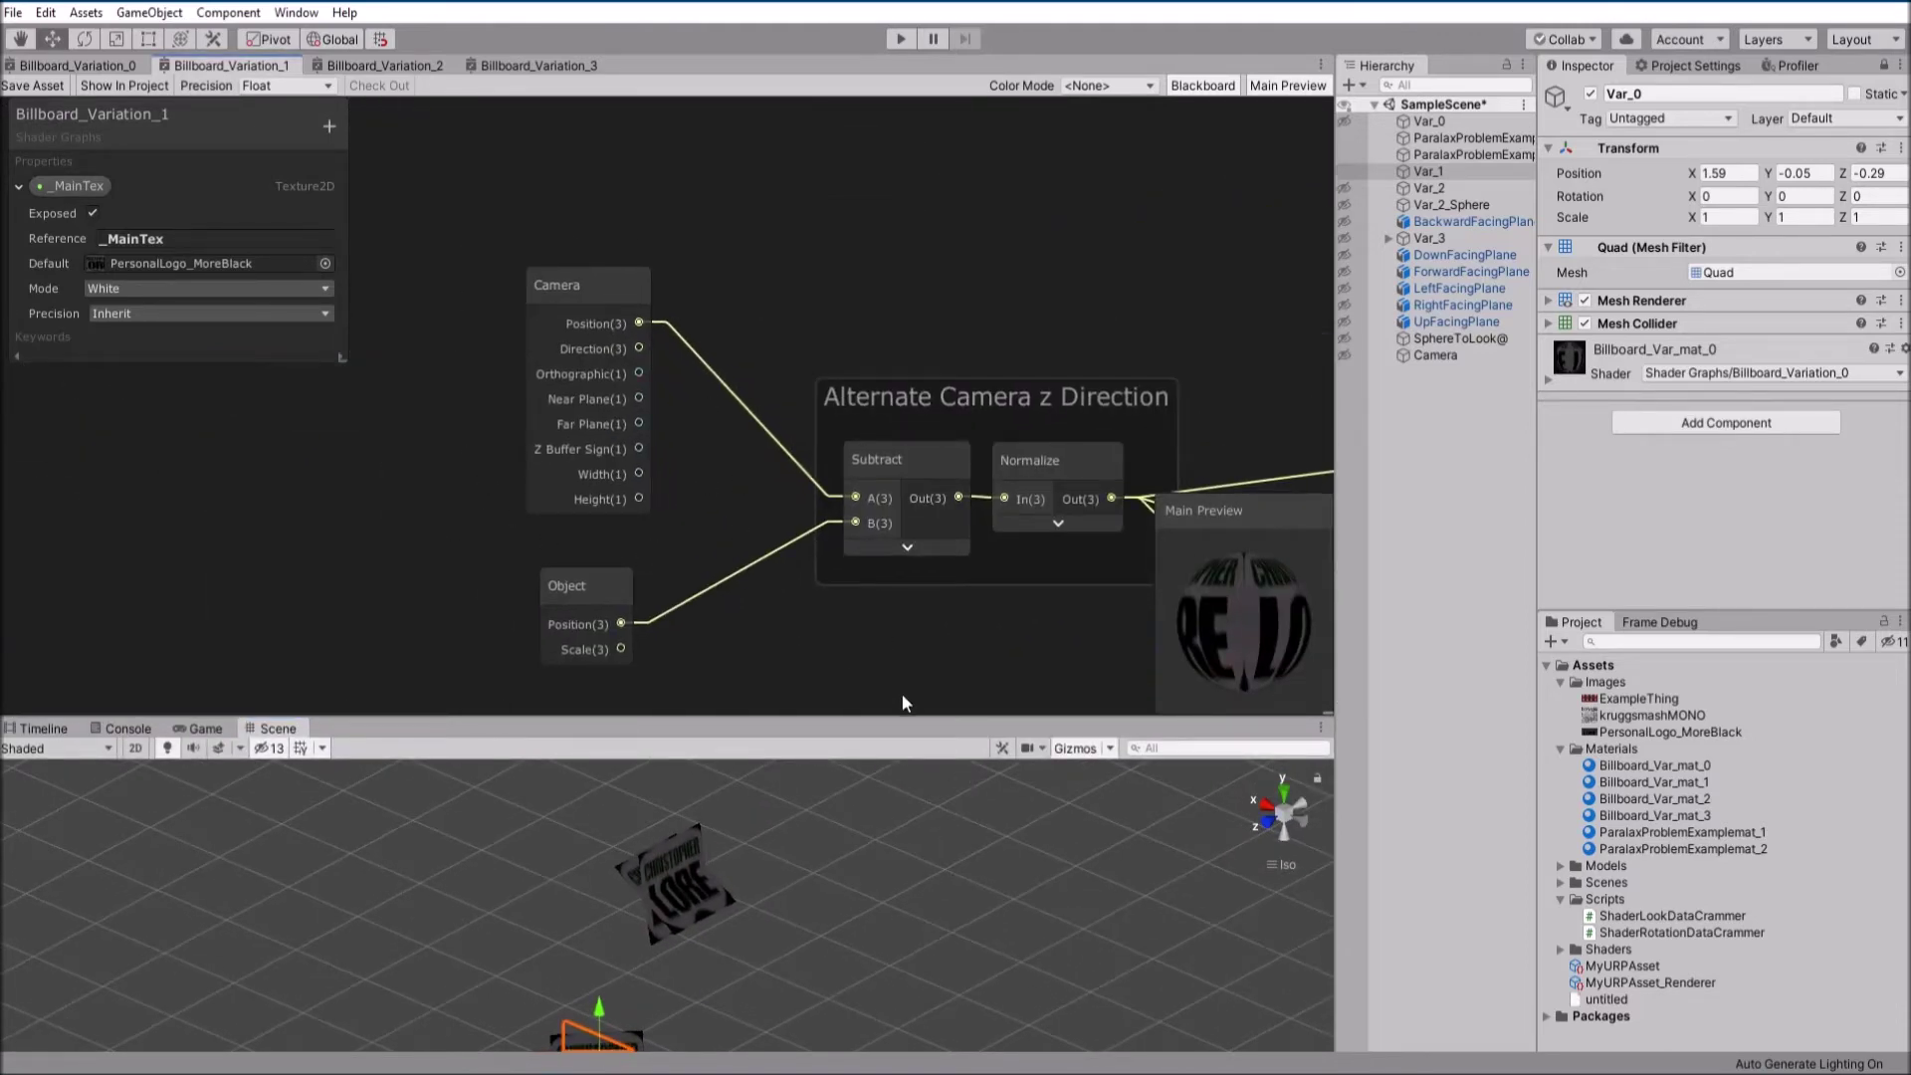
Enlarge the scene area, deselect Var_1 and compare the orientation of the two billboards from different angles
left_click_drag(904, 714, 828, 152)
left_click(894, 617)
left_click_drag(899, 626, 816, 440, "alt")
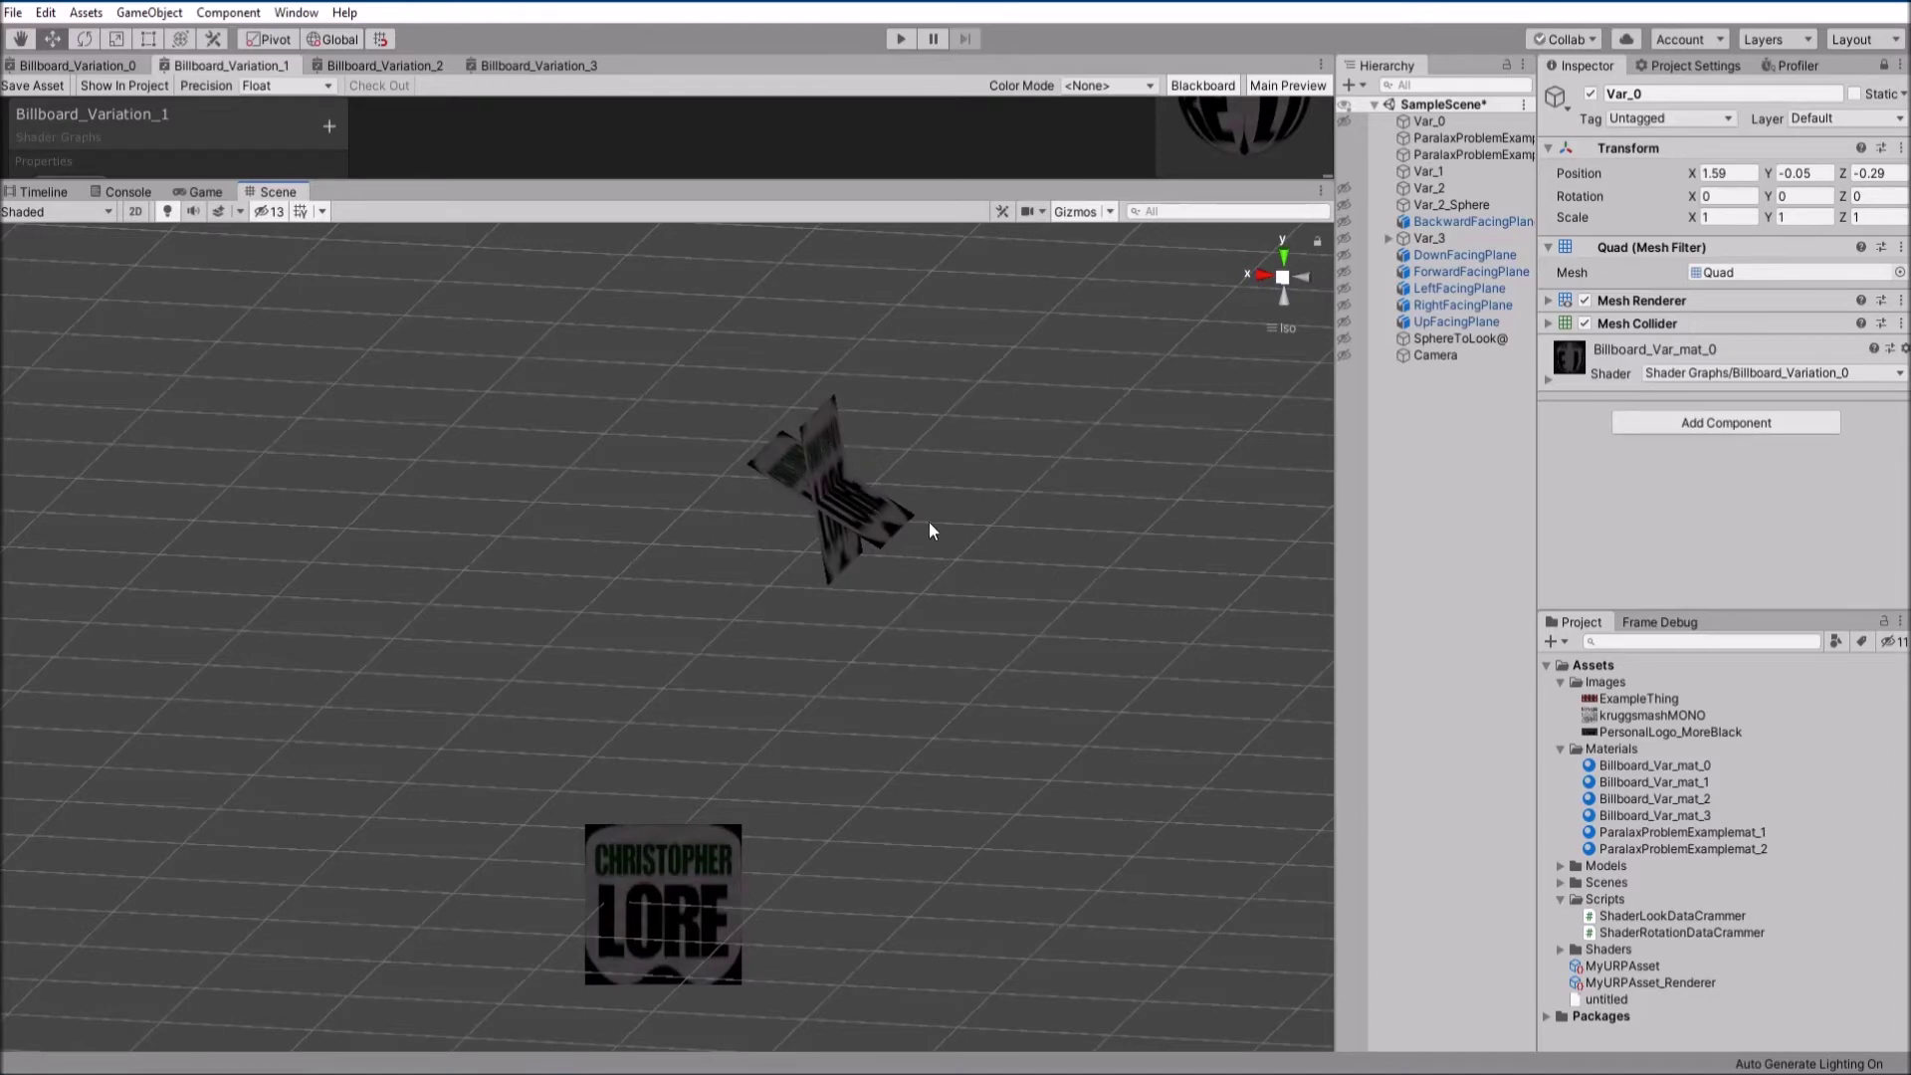
left_click_drag(930, 522, 956, 630, "alt")
left_click_drag(801, 625, 972, 590, "alt")
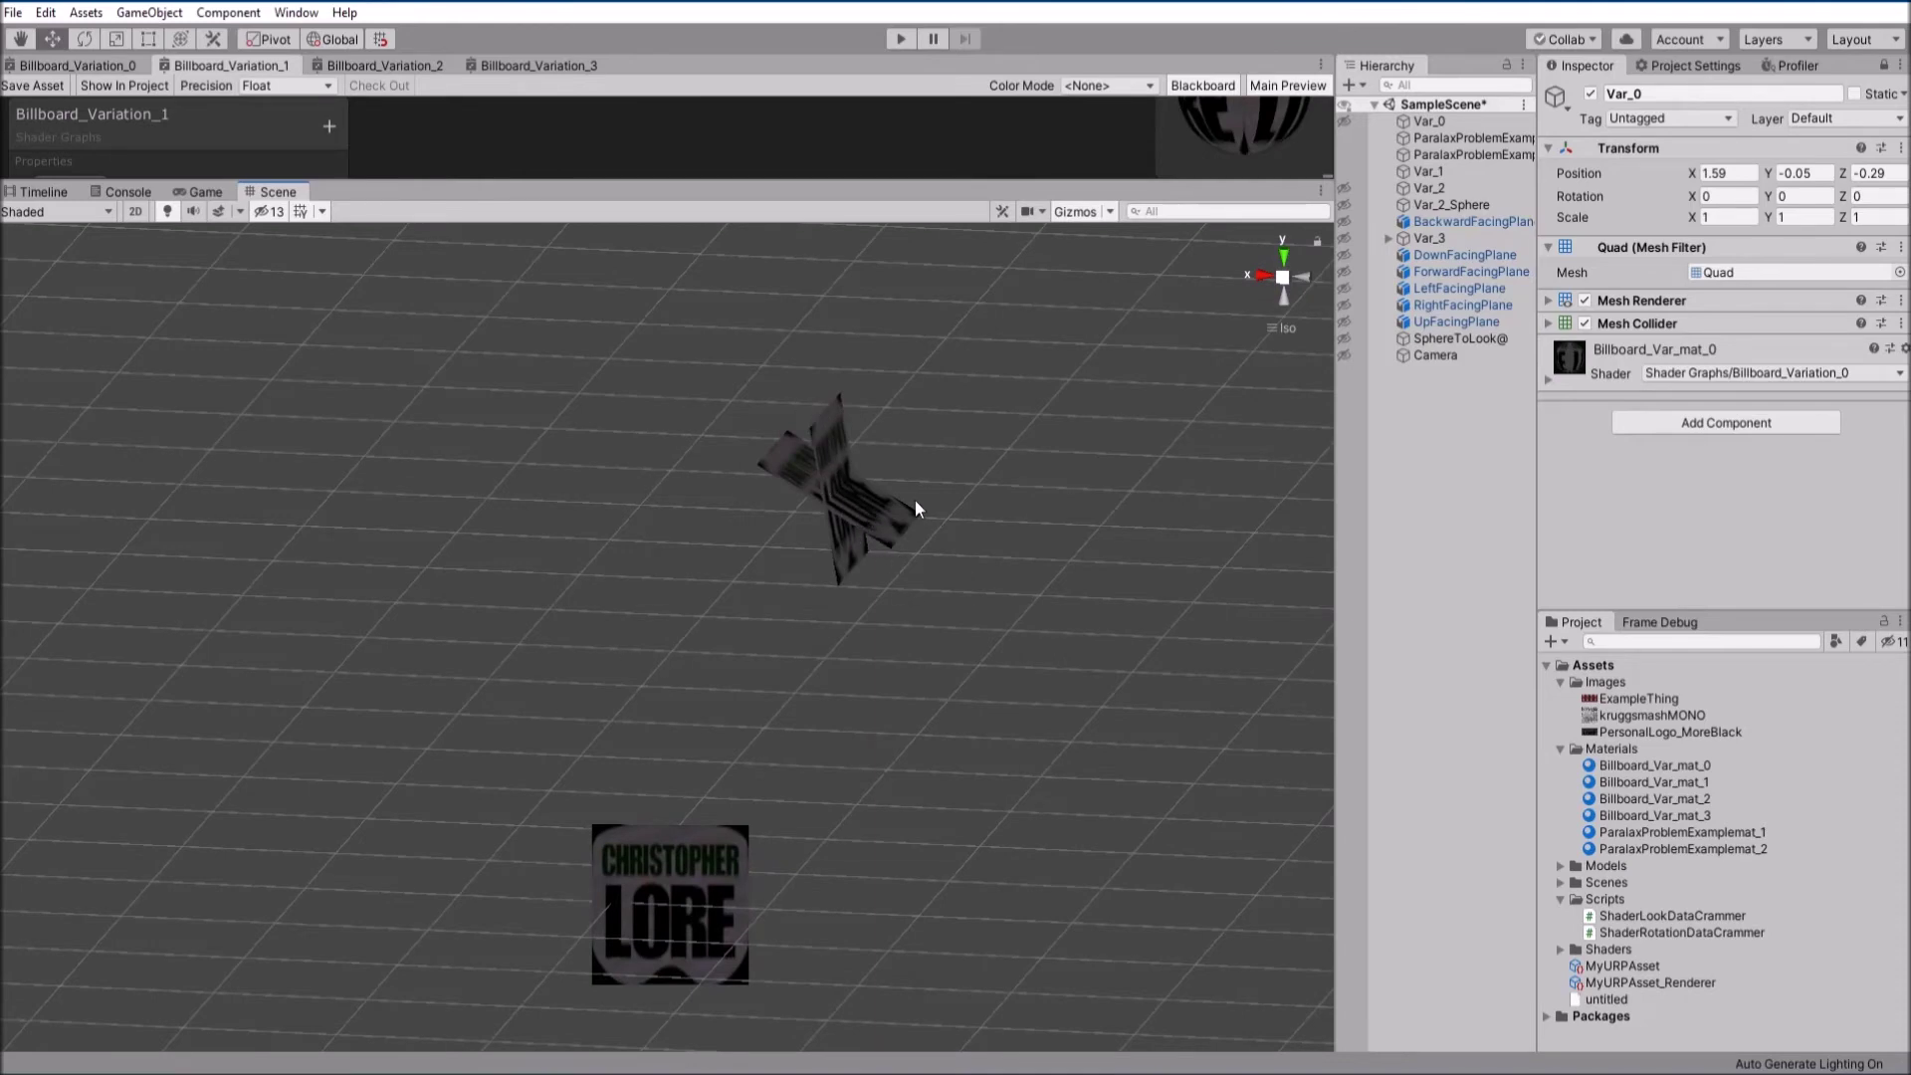
Inspect both billboards up close from the side and at an angle, ending on the graph's Alternate Camera z Direction group
left_click_drag(777, 468, 468, 702, "alt")
scroll(405, 569, "up", 8)
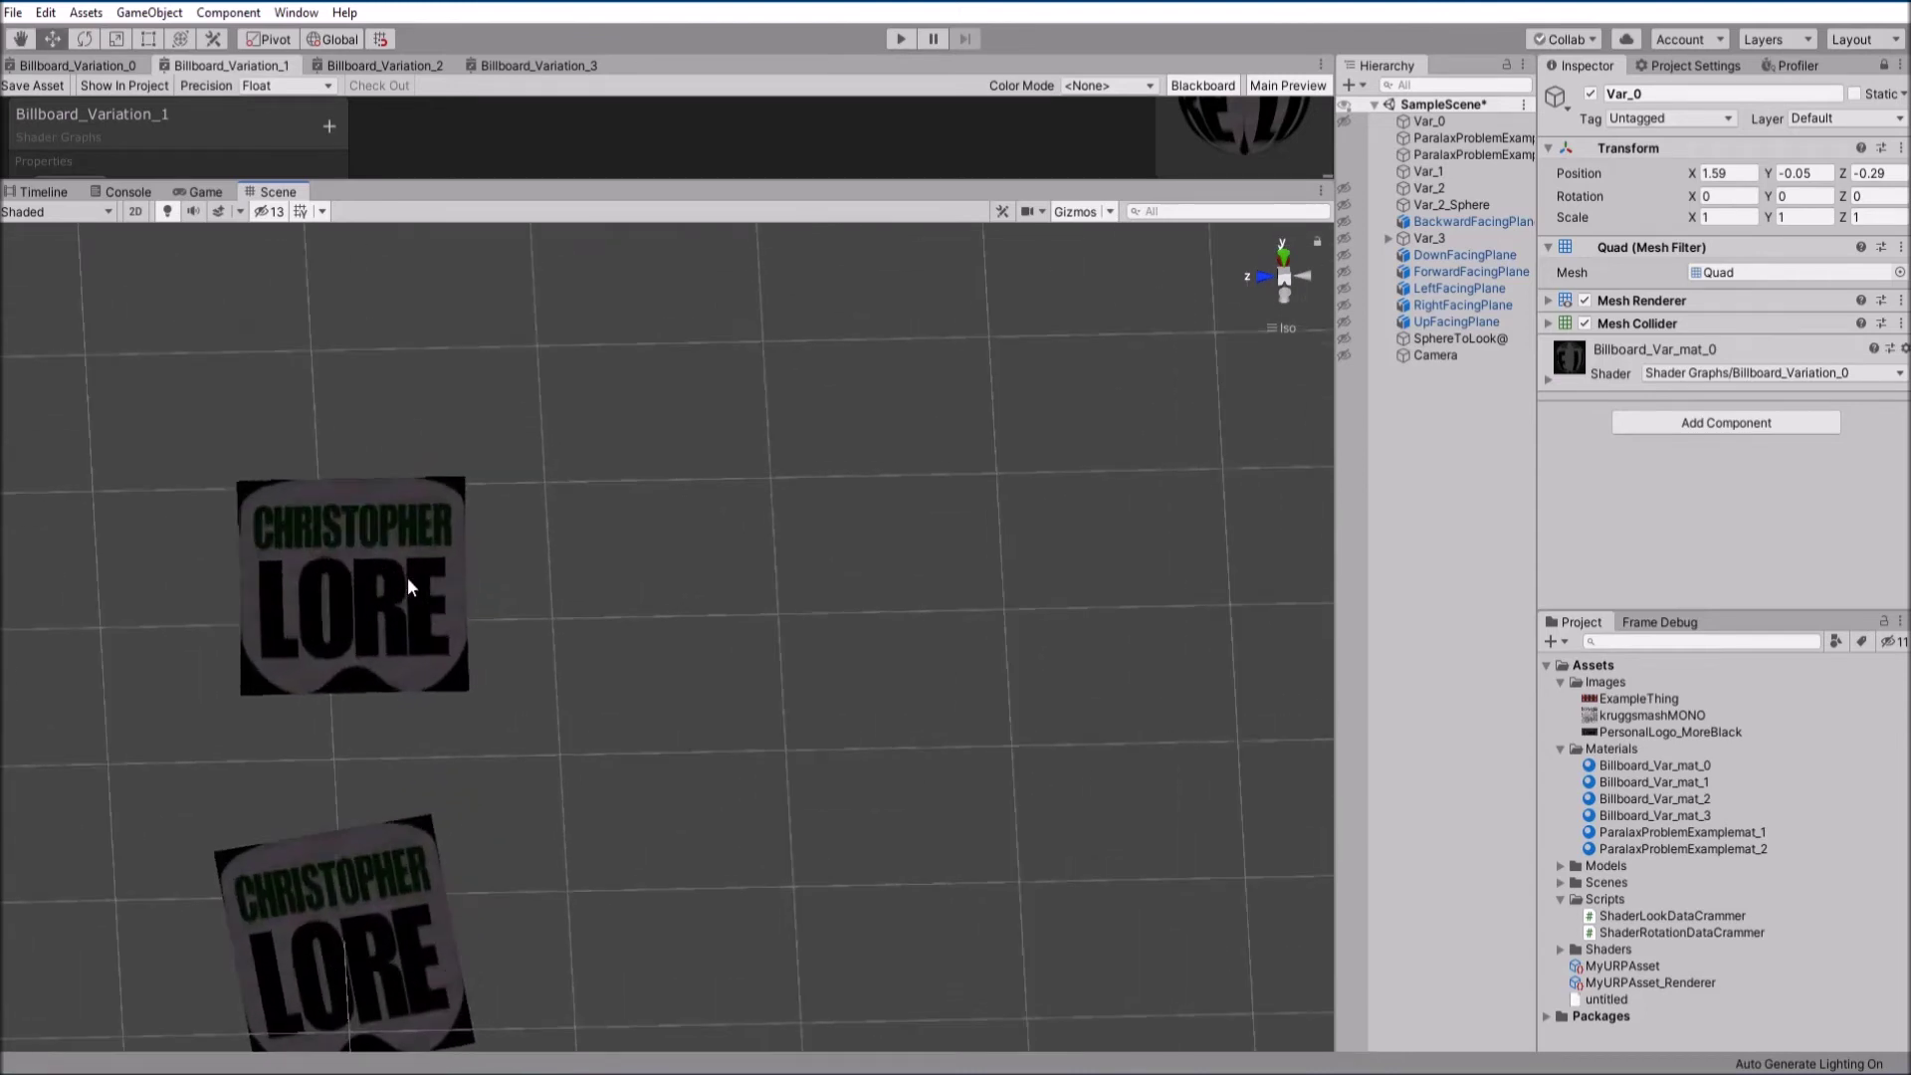
middle_click_drag(409, 579, 809, 604)
scroll(903, 548, "up", 2)
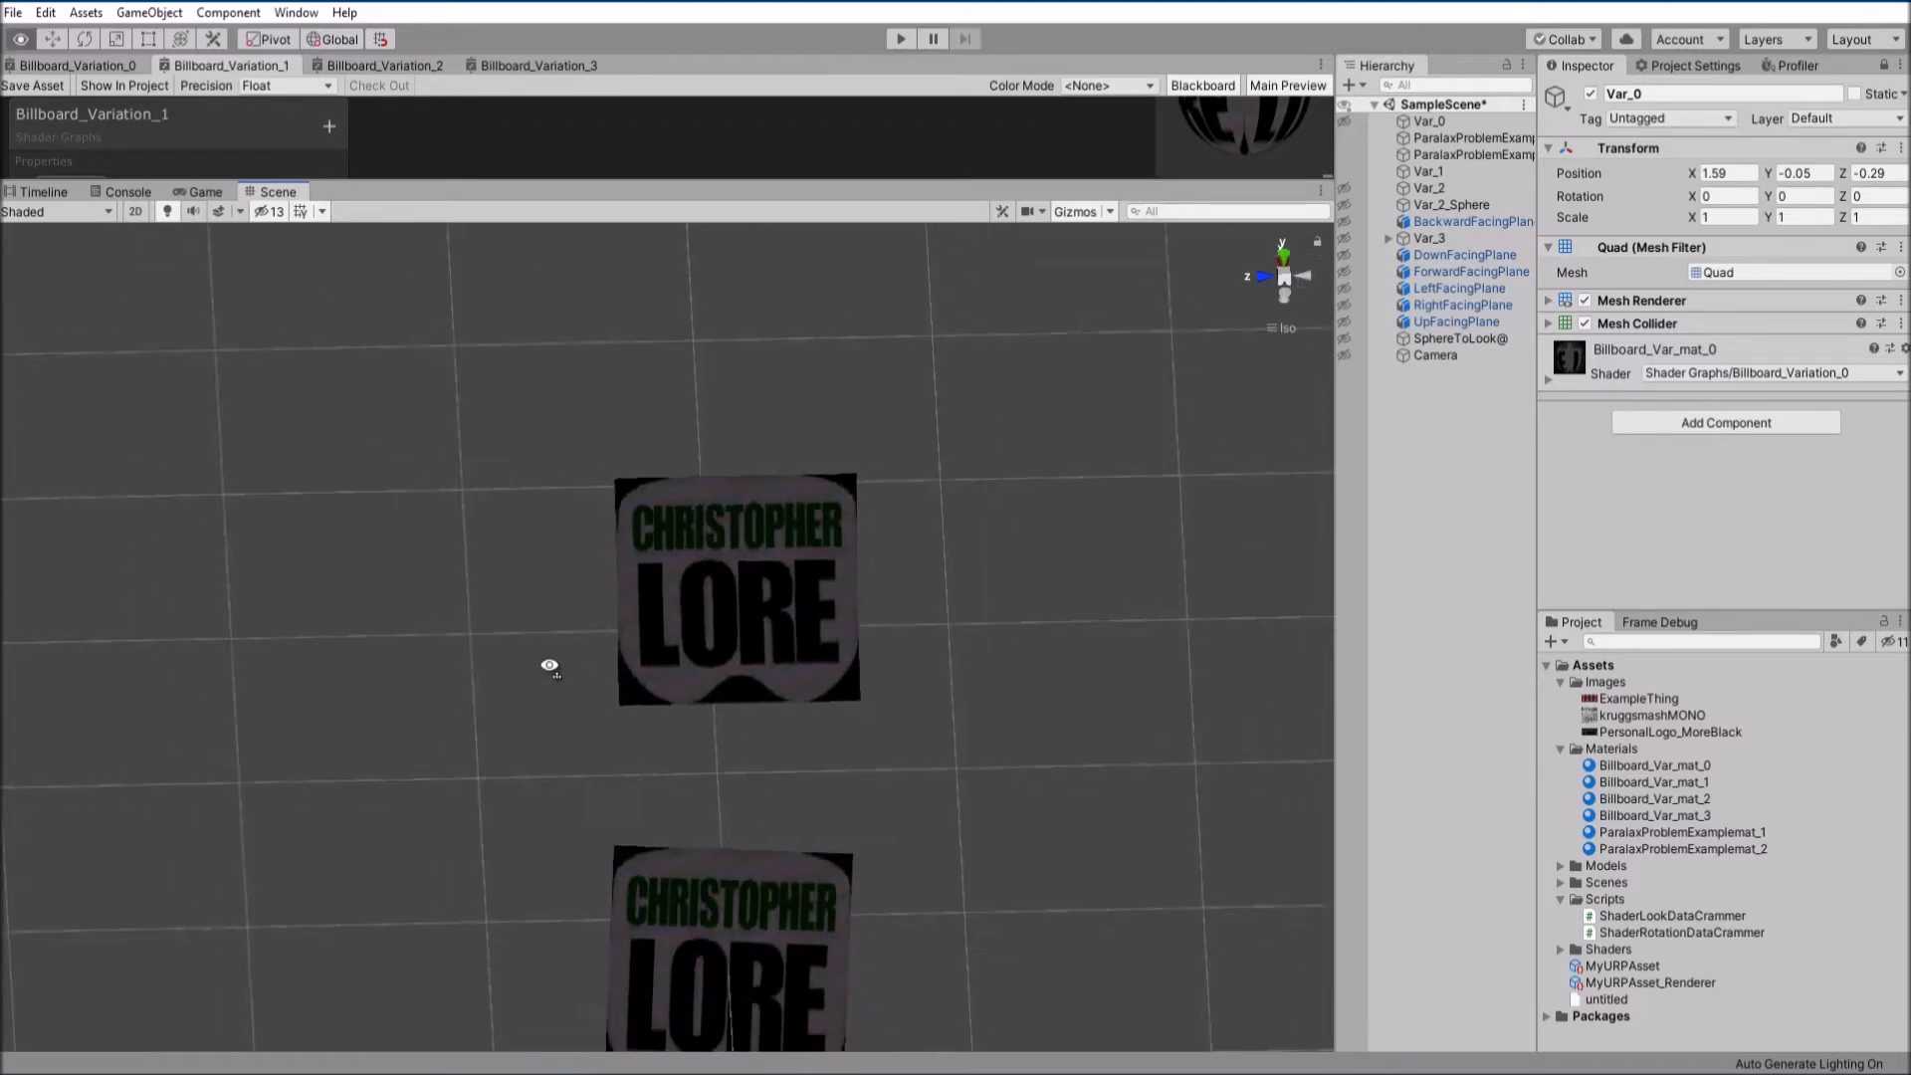
left_click_drag(547, 661, 844, 353, "alt")
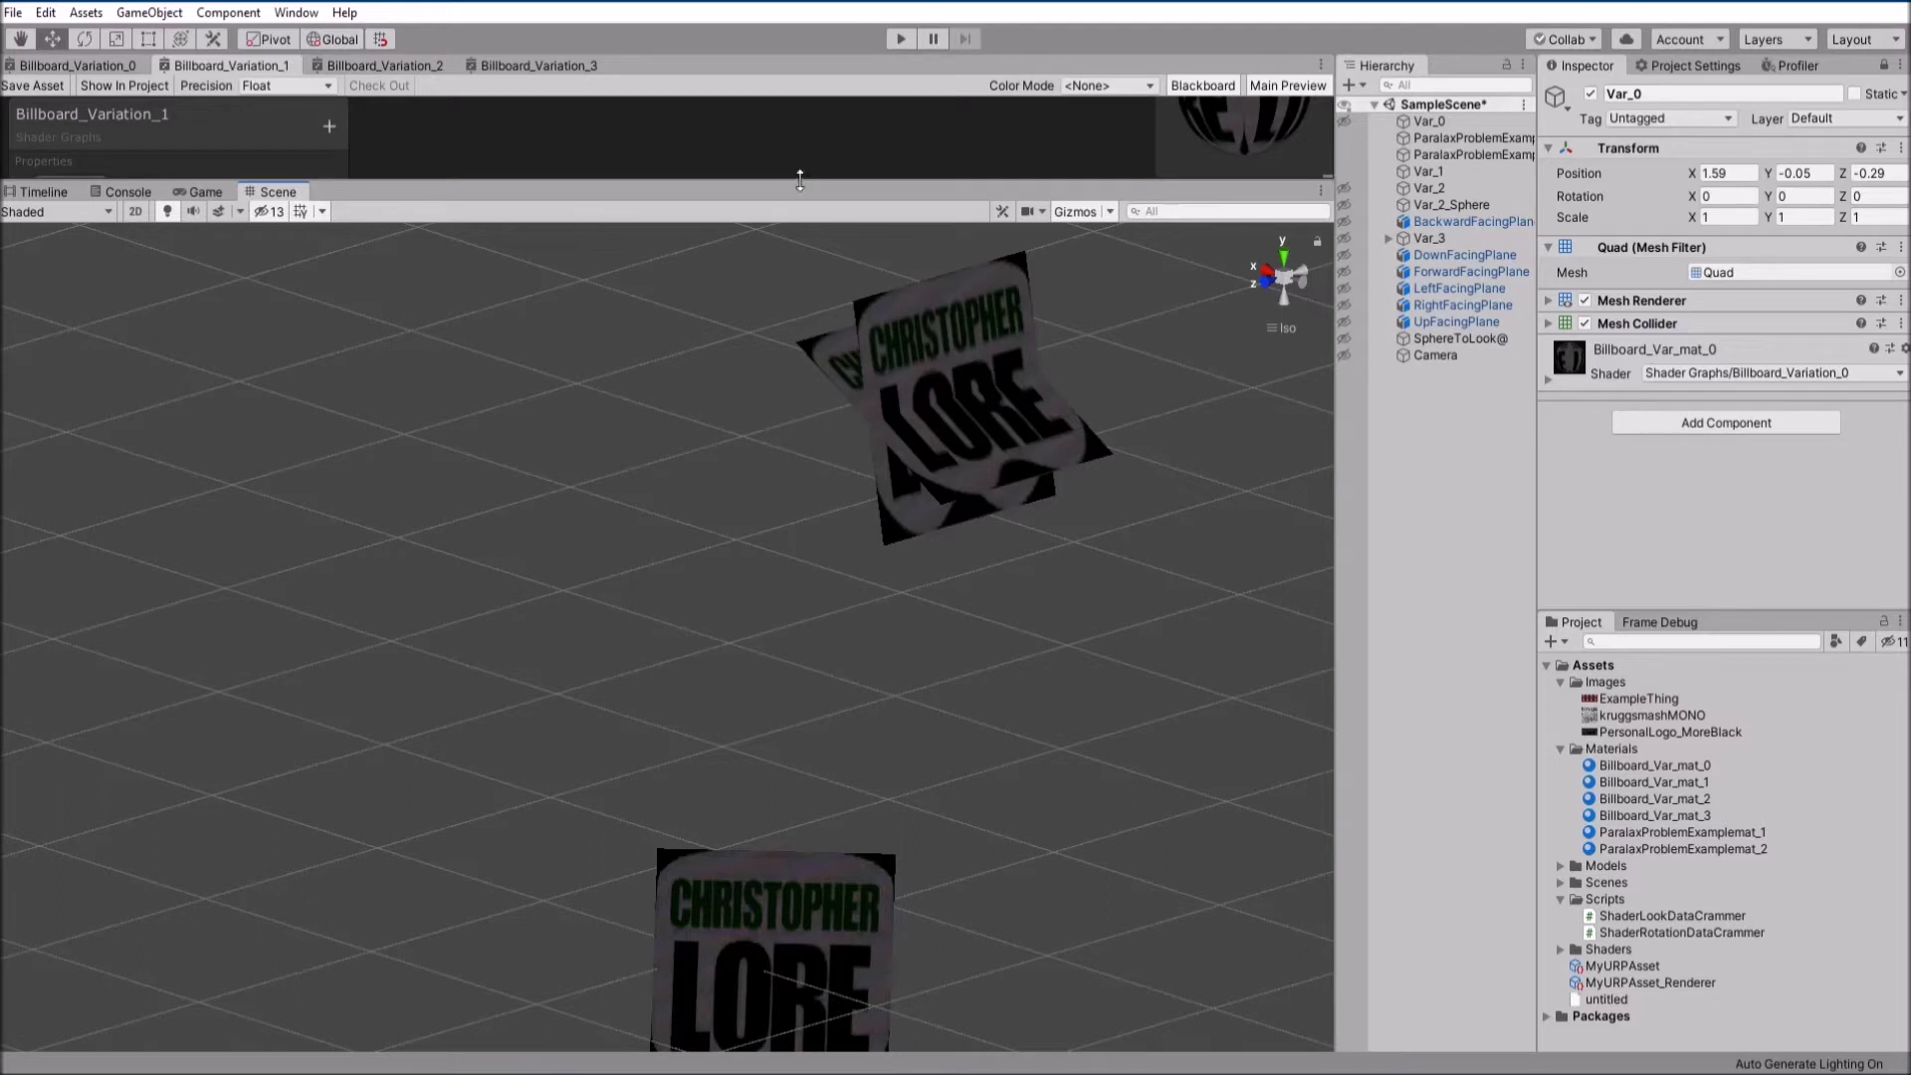
left_click_drag(799, 181, 824, 662)
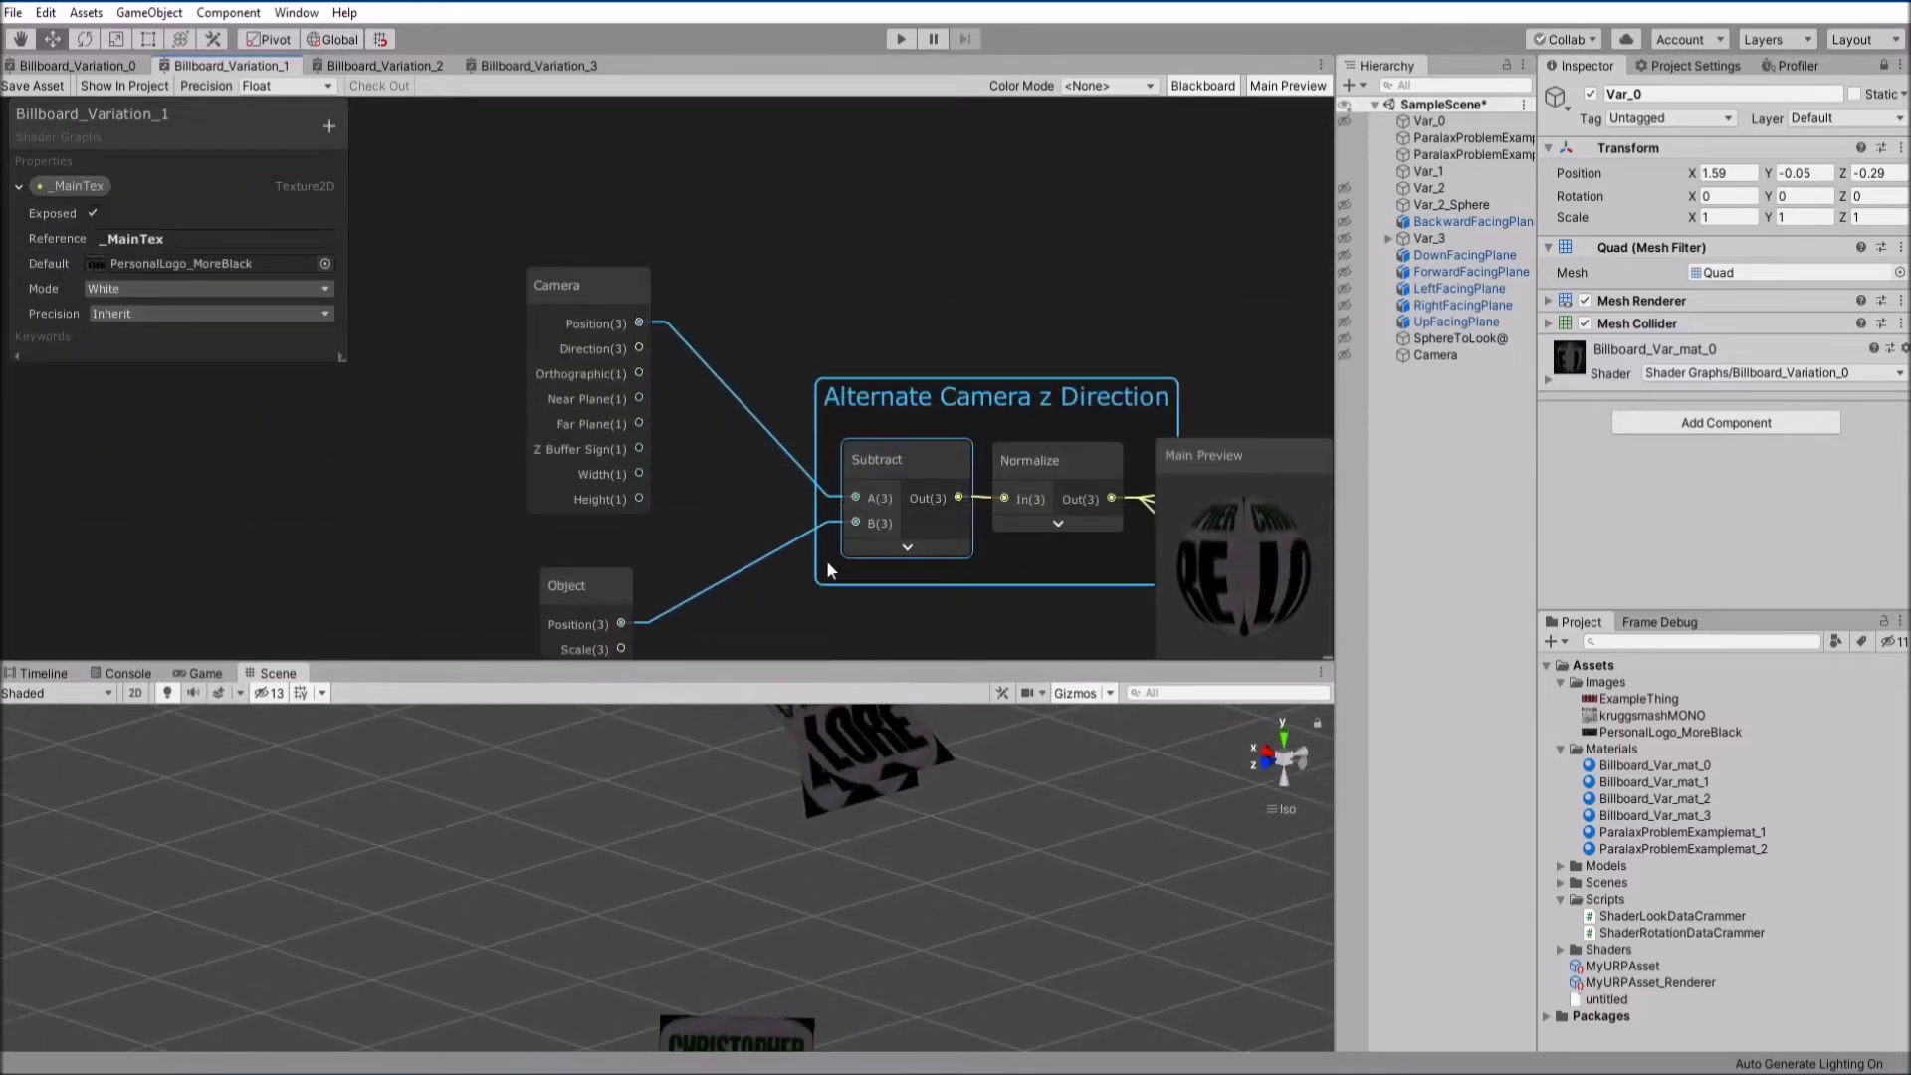
middle_click_drag(777, 315, 713, 199)
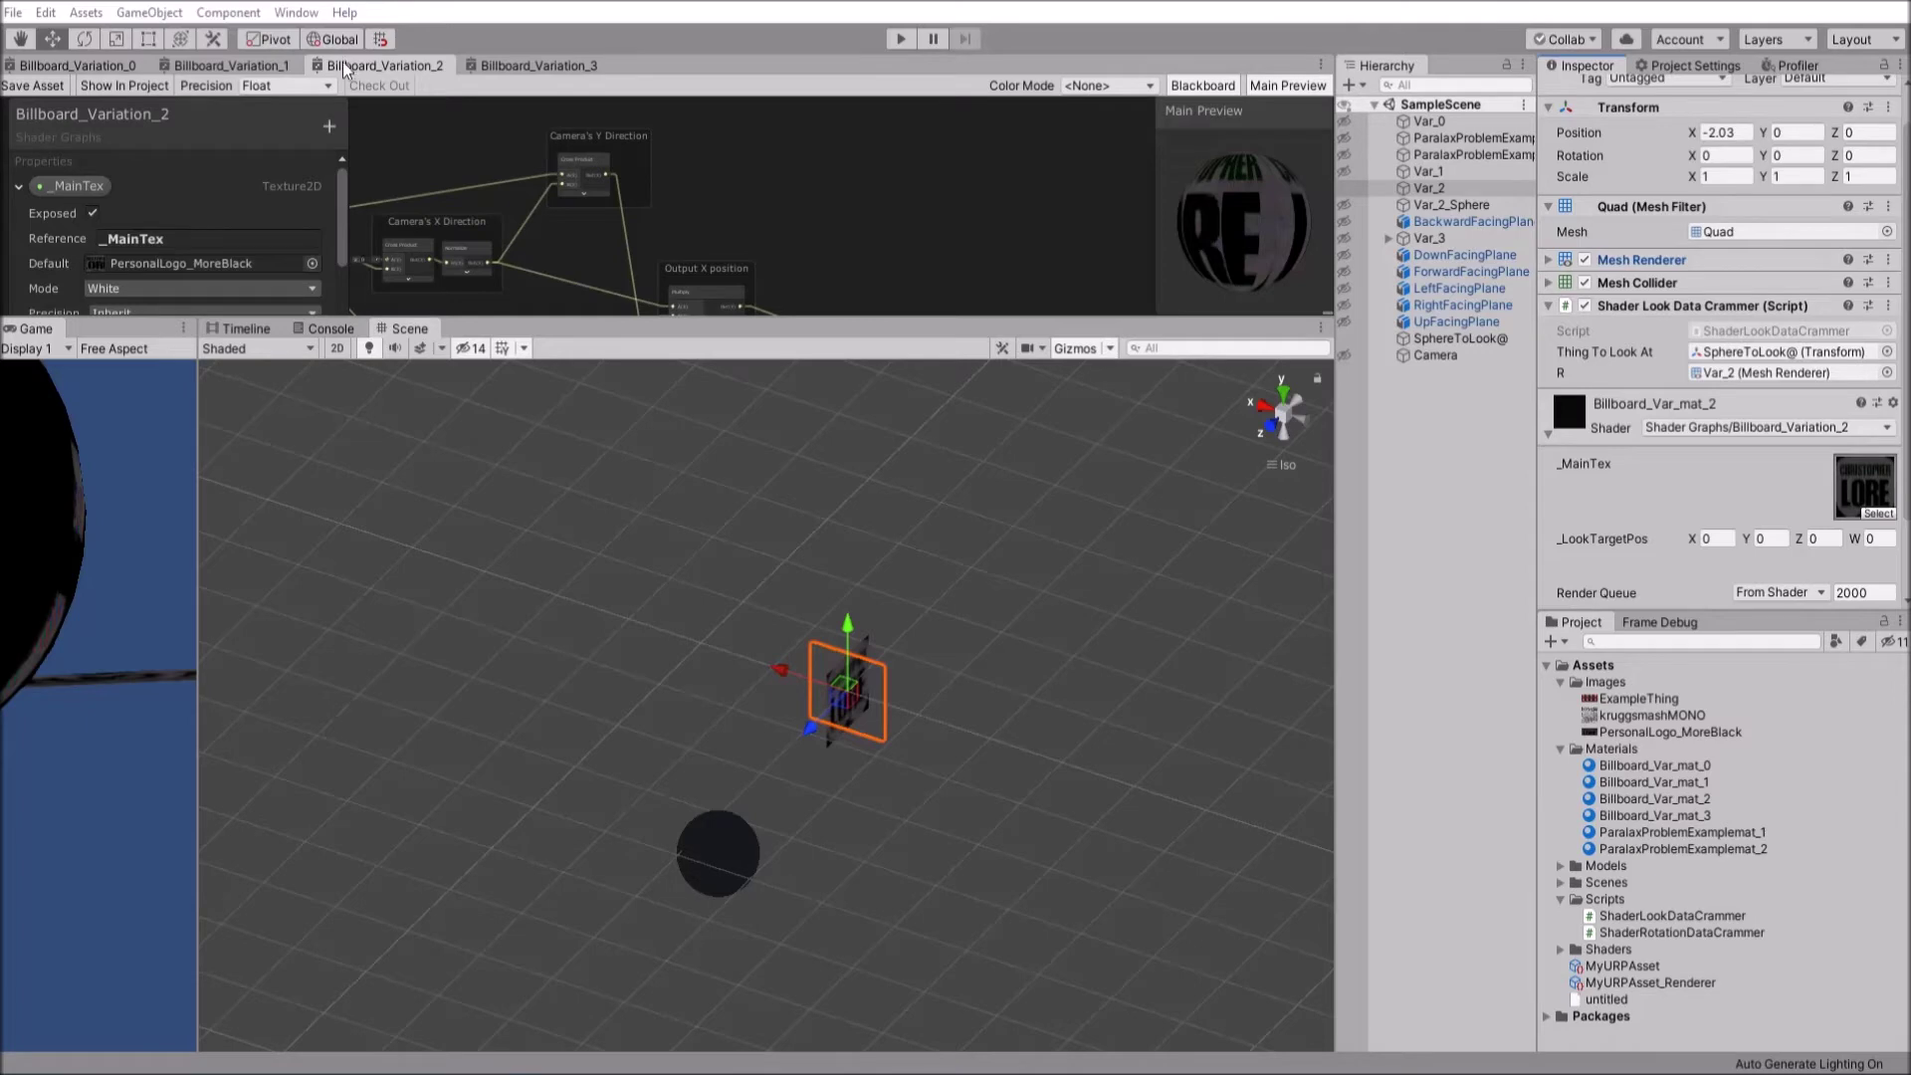
View Var_2 and its target sphere, try a different _LookTargetPos Y value on Billboard_Var_mat_2, and reset it to 0
right_click_drag(964, 772, 1104, 894)
left_click_drag(1103, 894, 1294, 926, "alt")
mouse_move(1755, 543)
left_mouse_down()
mouse_move(1558, 496)
mouse_move(1761, 545)
left_mouse_up()
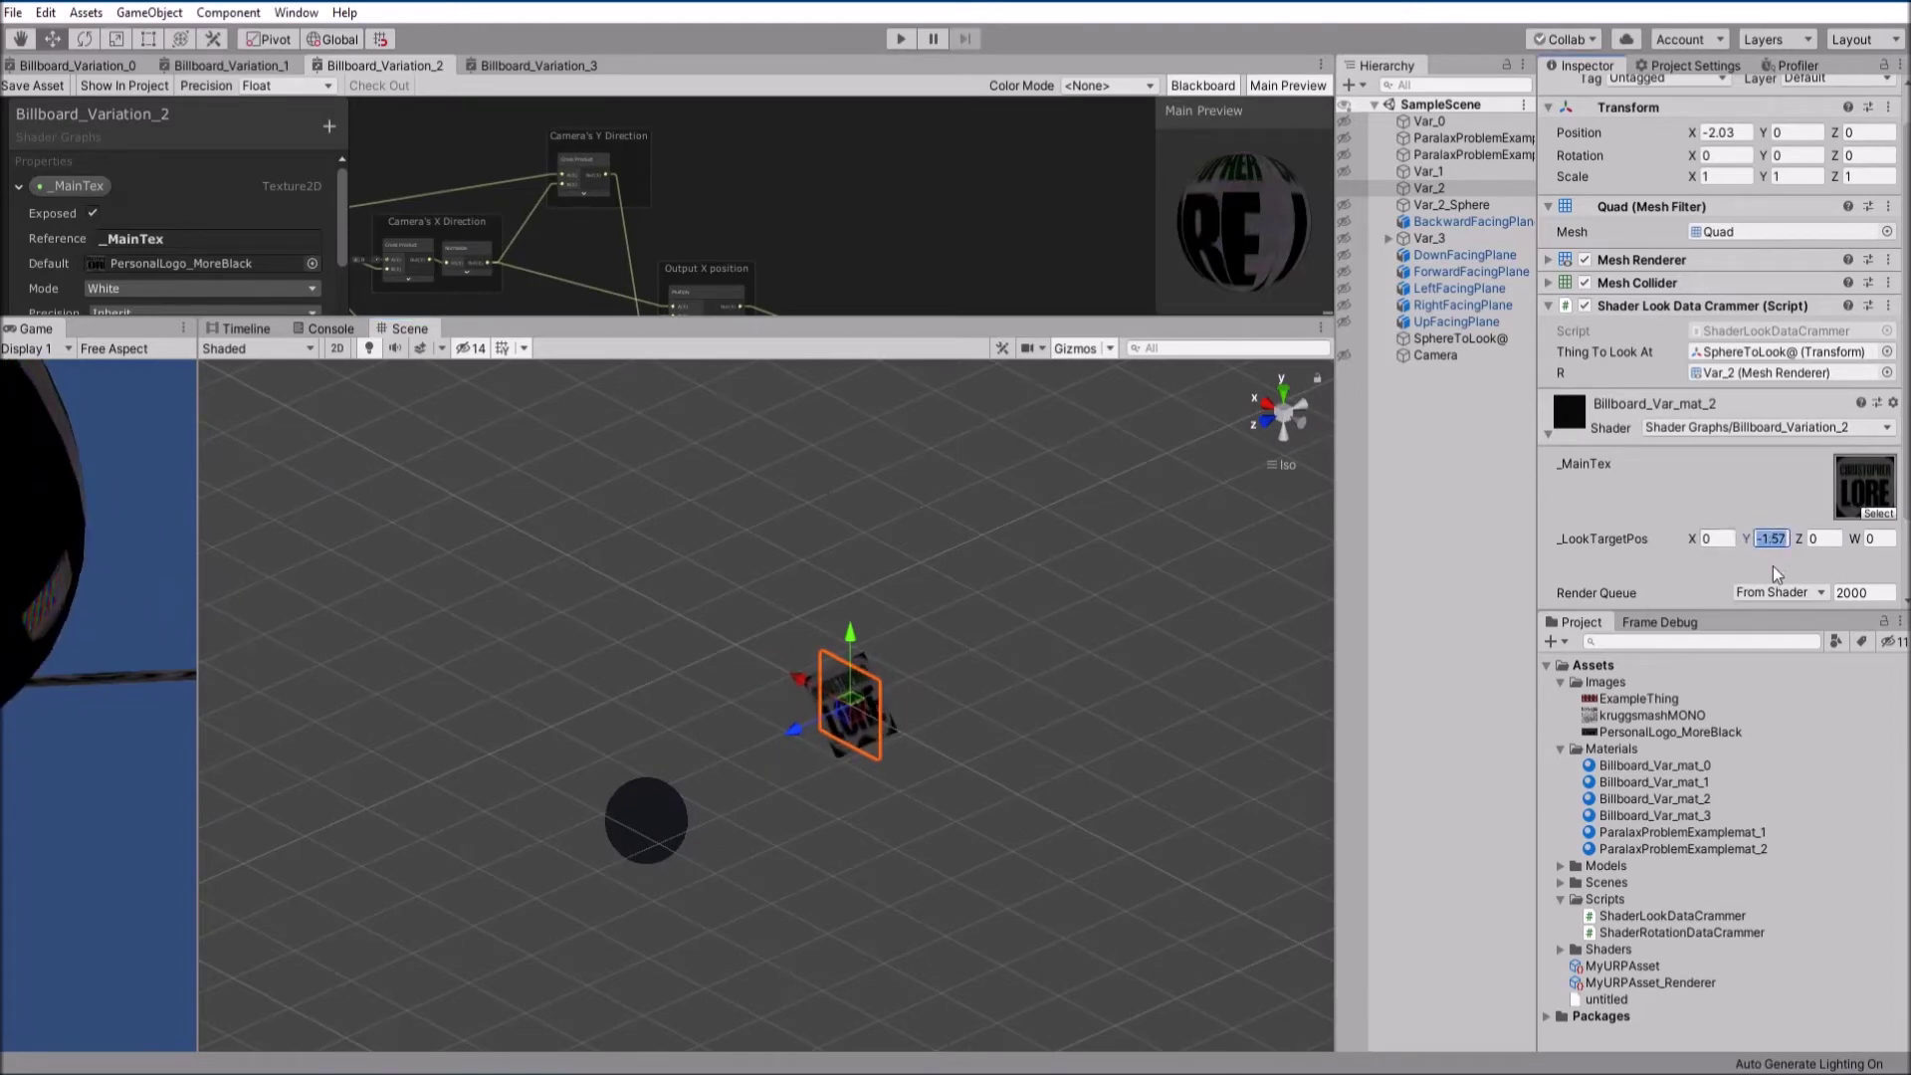
type("0")
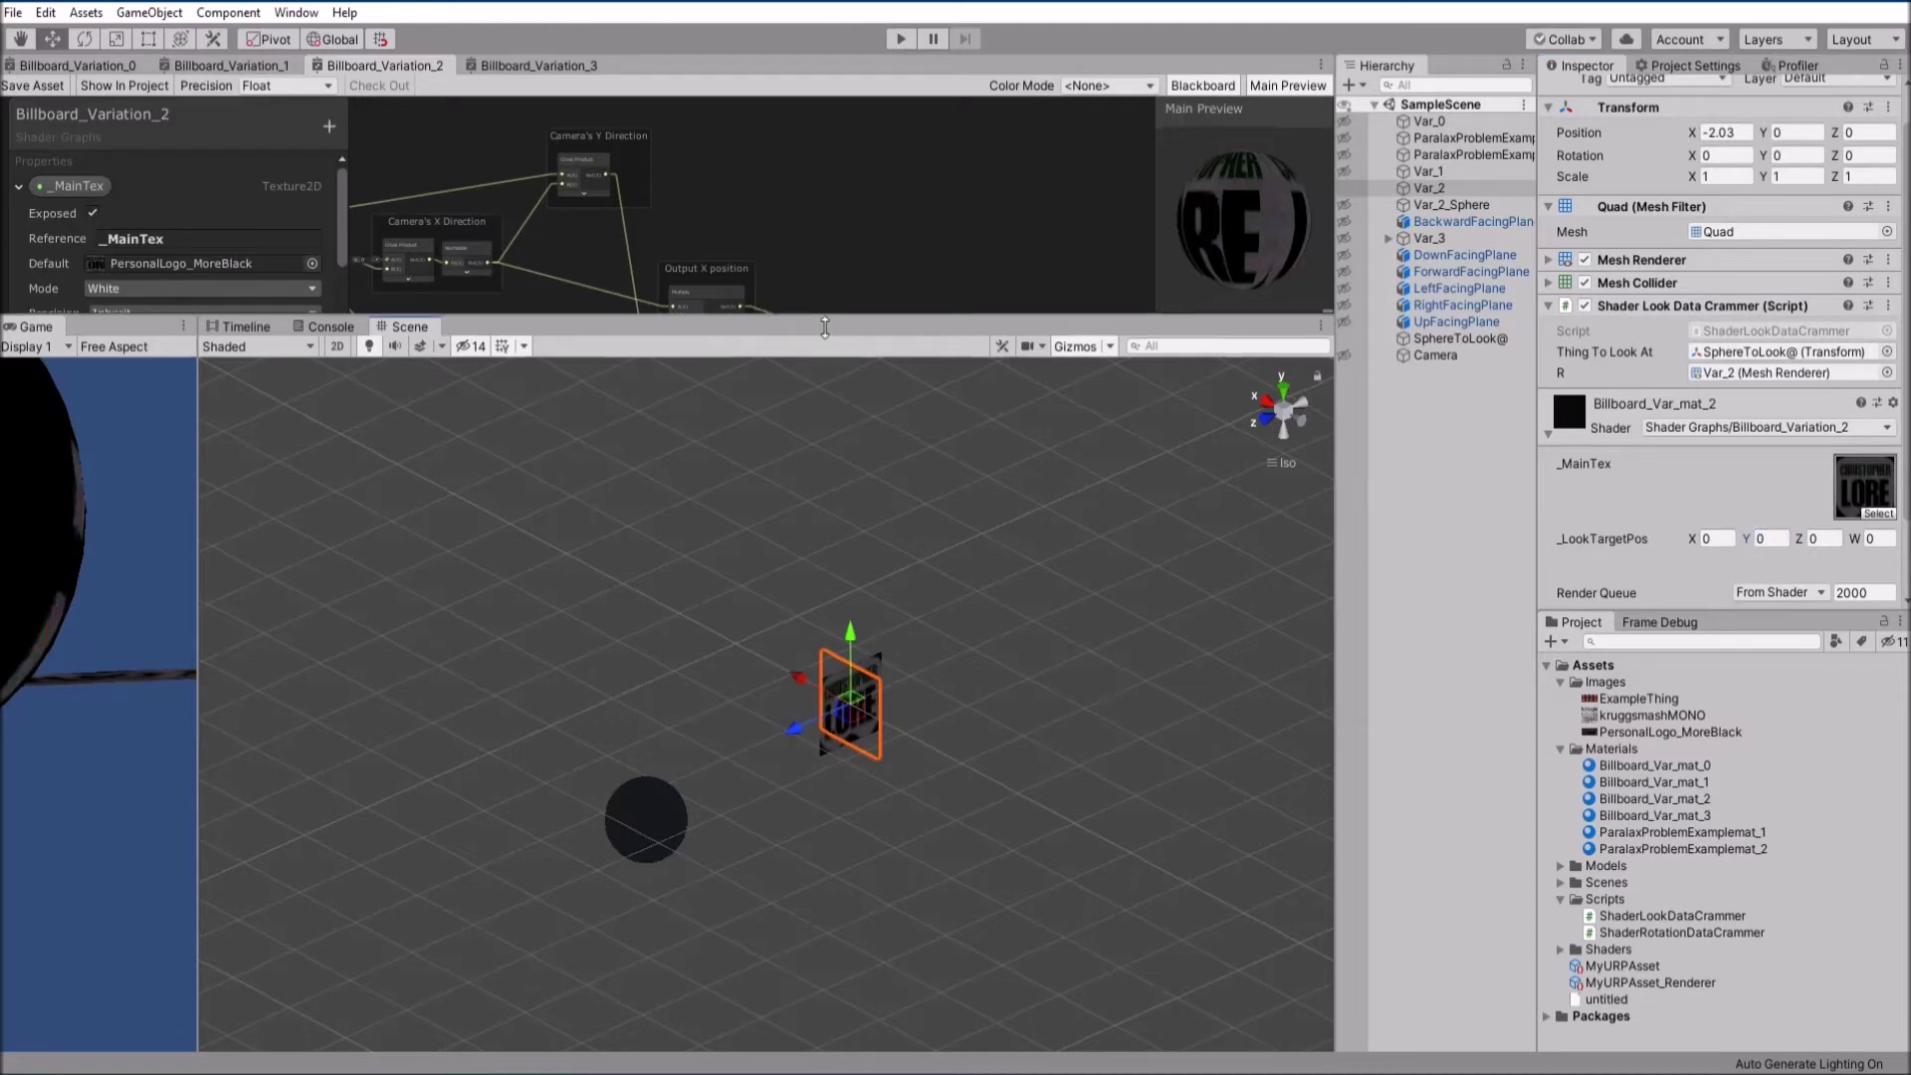
Enlarge the Billboard_Variation_2 graph and show the _LookTargetPos property feeding the Camera z Direction group
left_click_drag(828, 320, 836, 818)
scroll(651, 390, "up", 6)
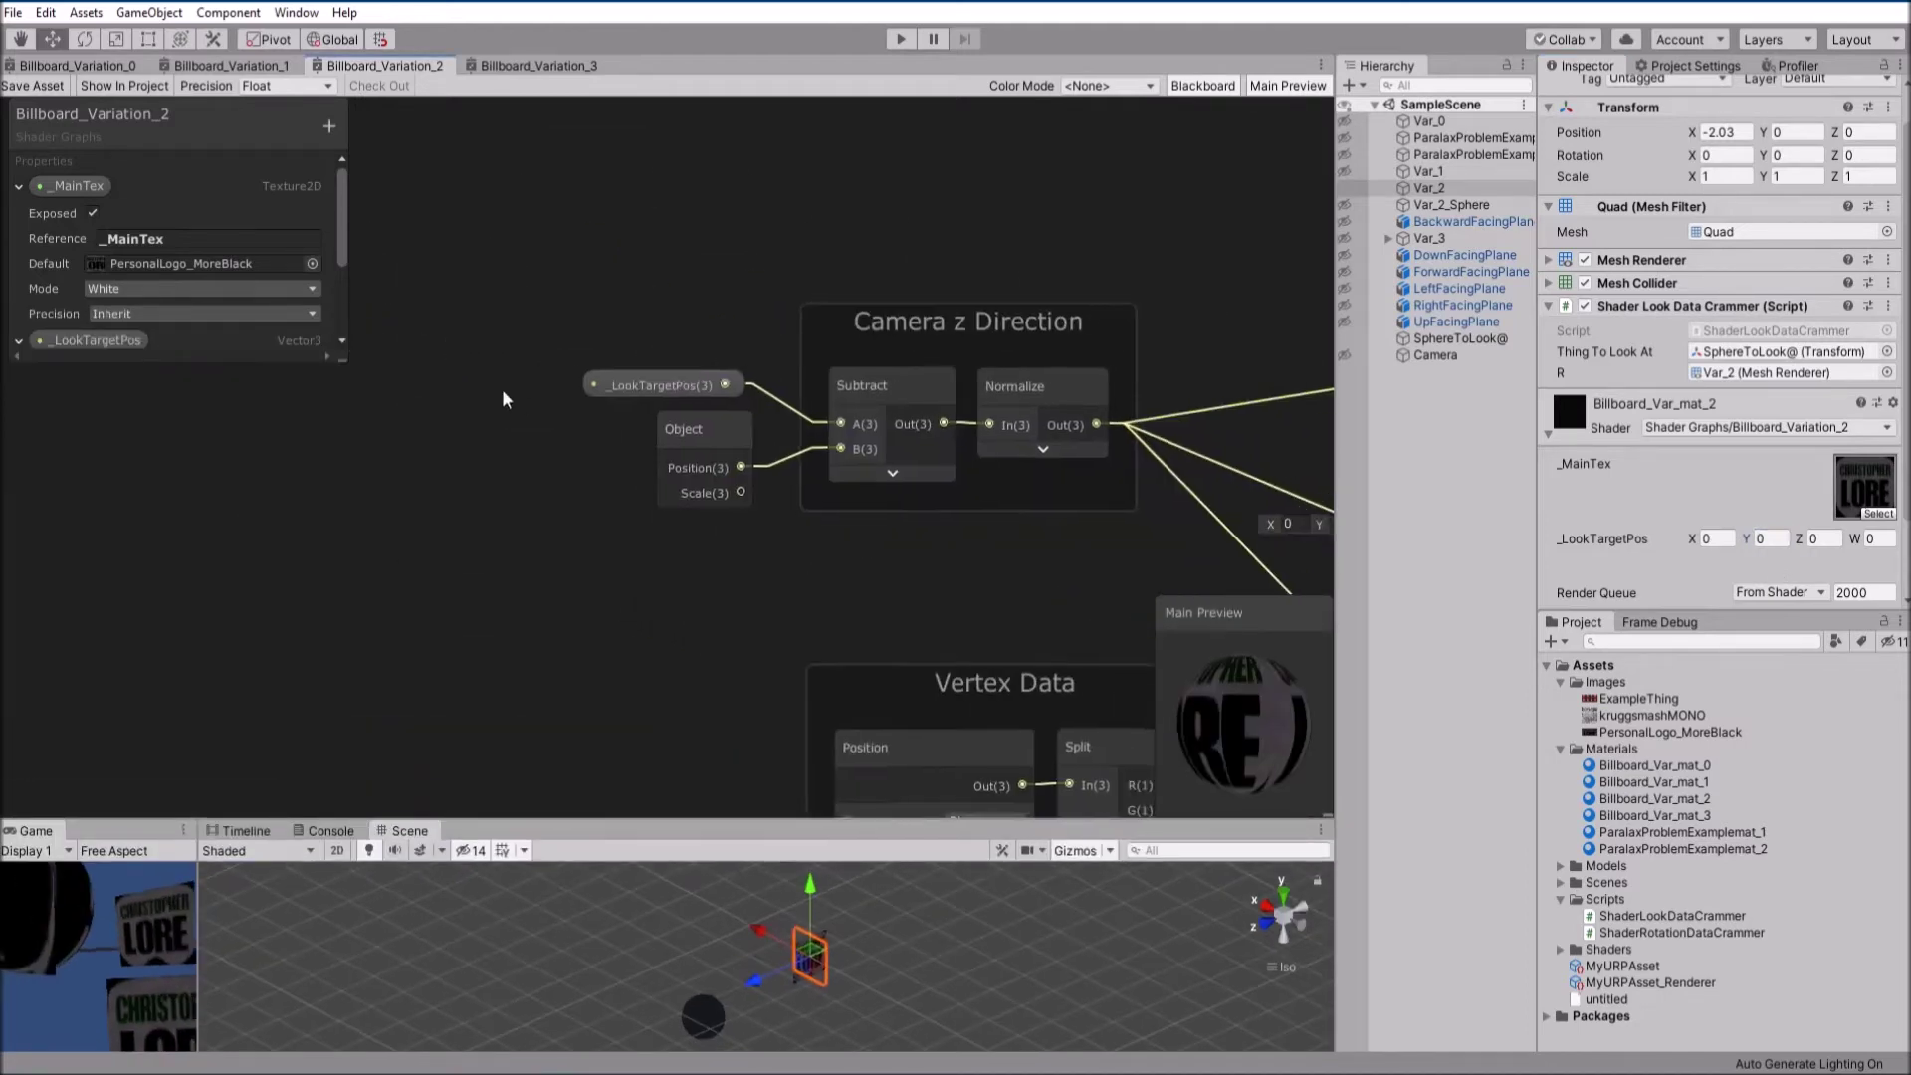
left_click_drag(340, 221, 350, 289)
Switch to Visual Studio and examine the Renderer and ThingToLookAt fields and the Update method of the ShaderLookDataCrammer script
key("alt+Tab")
key("alt+Tab")
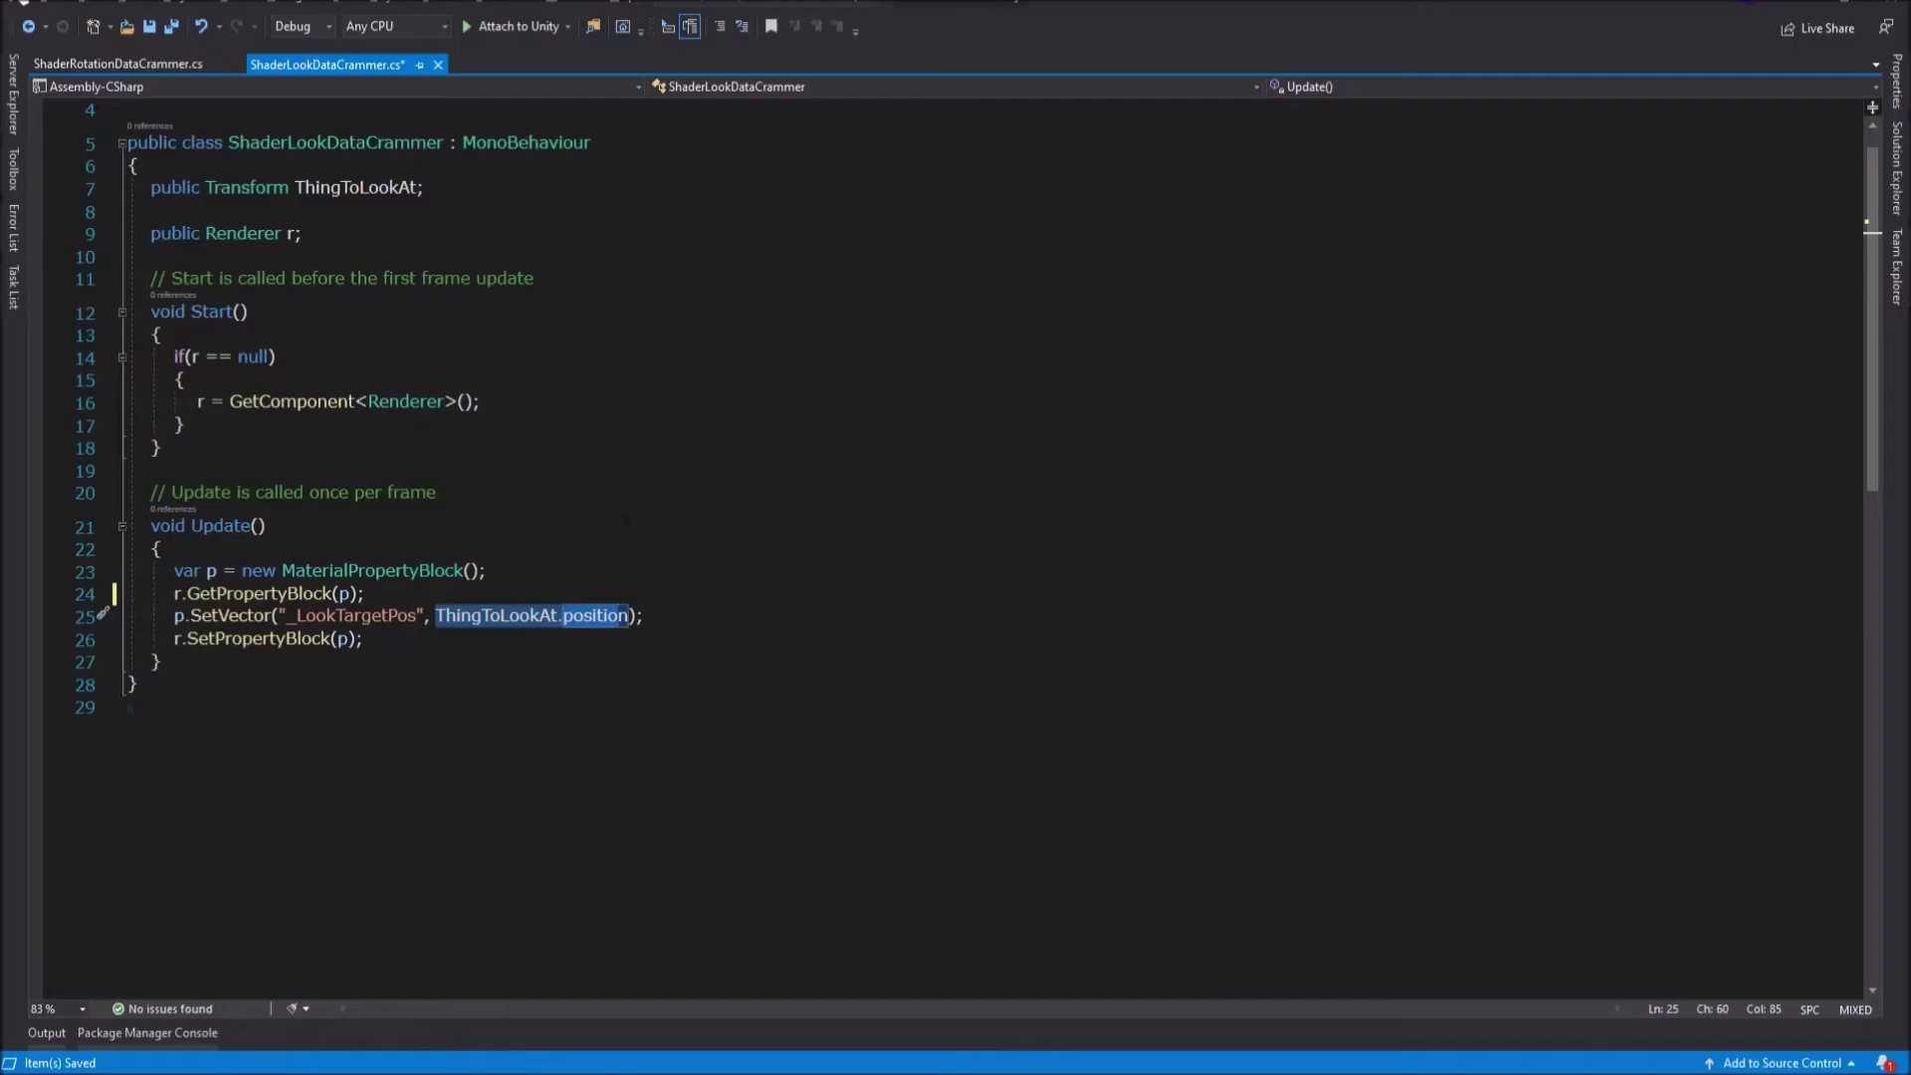
left_click(266, 526)
double_click(213, 236)
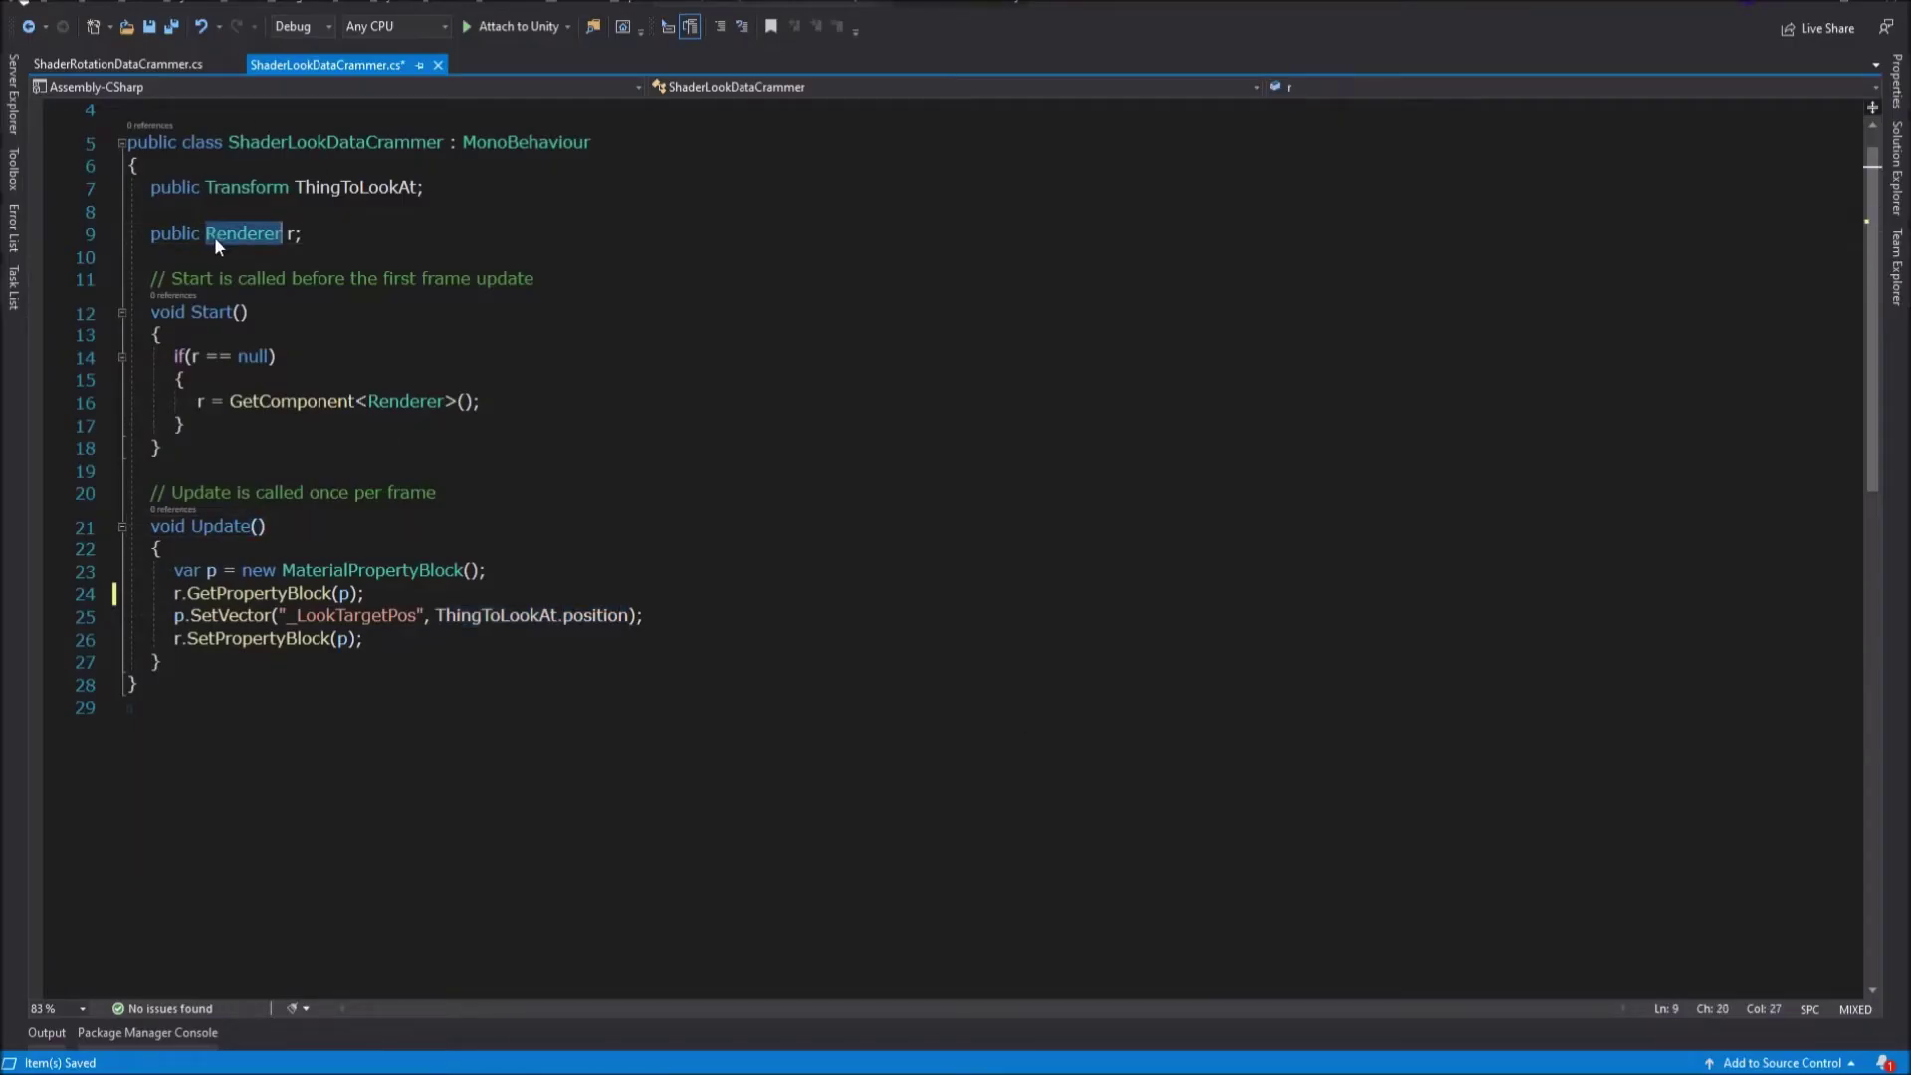
double_click(240, 186)
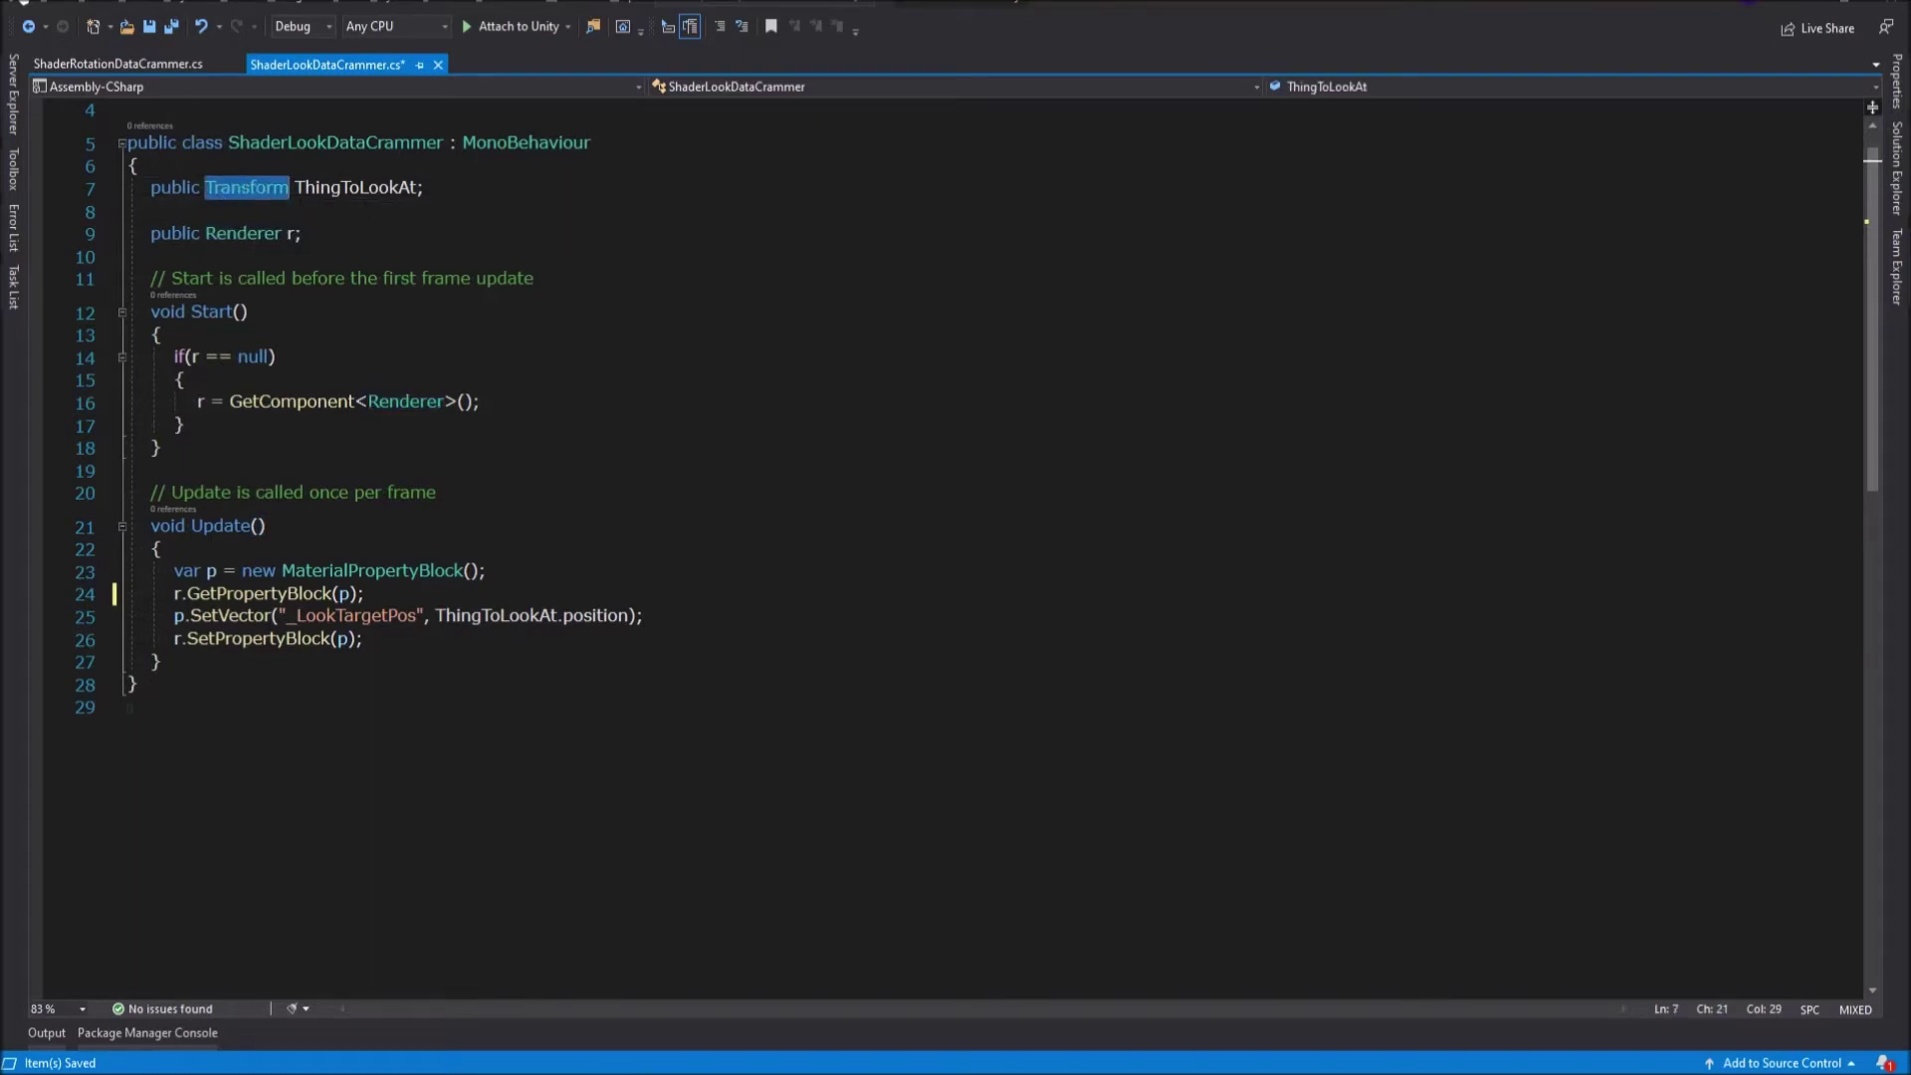
left_click(137, 165)
double_click(406, 187)
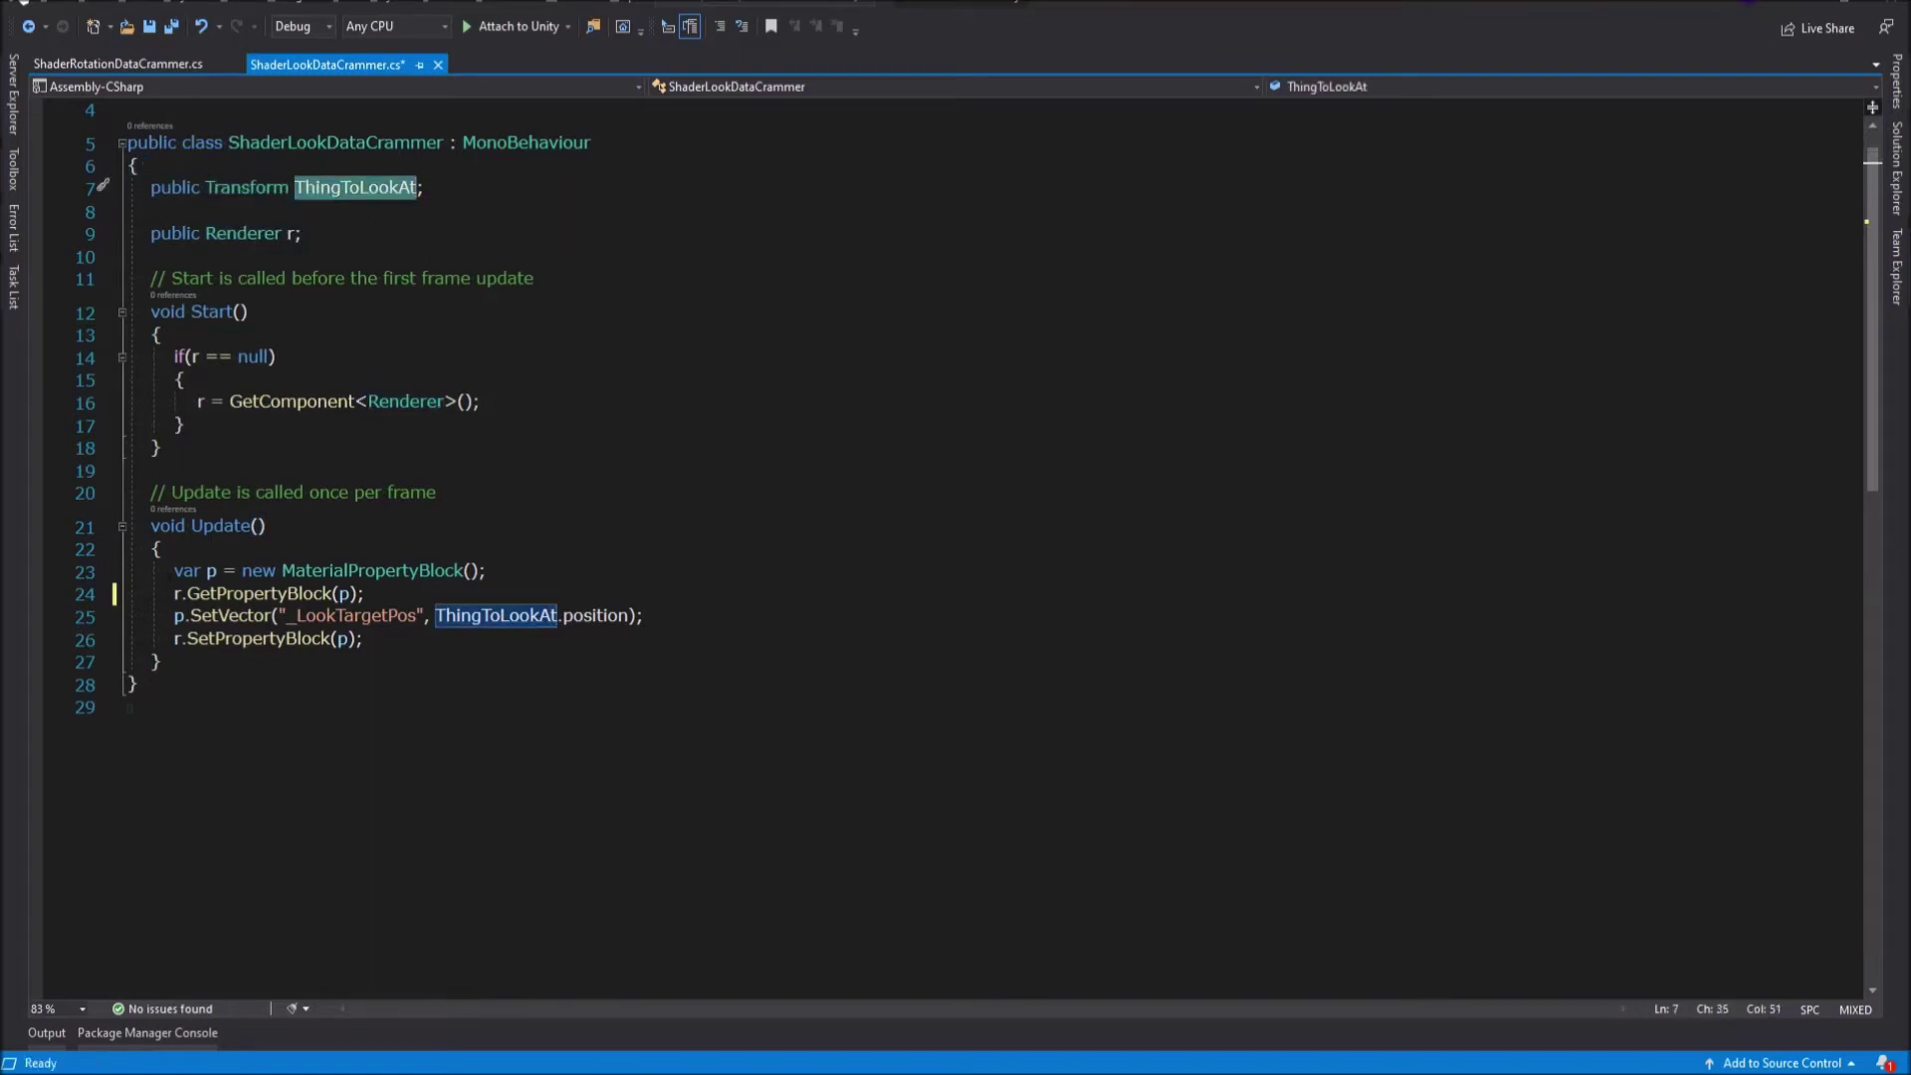
left_click(423, 700)
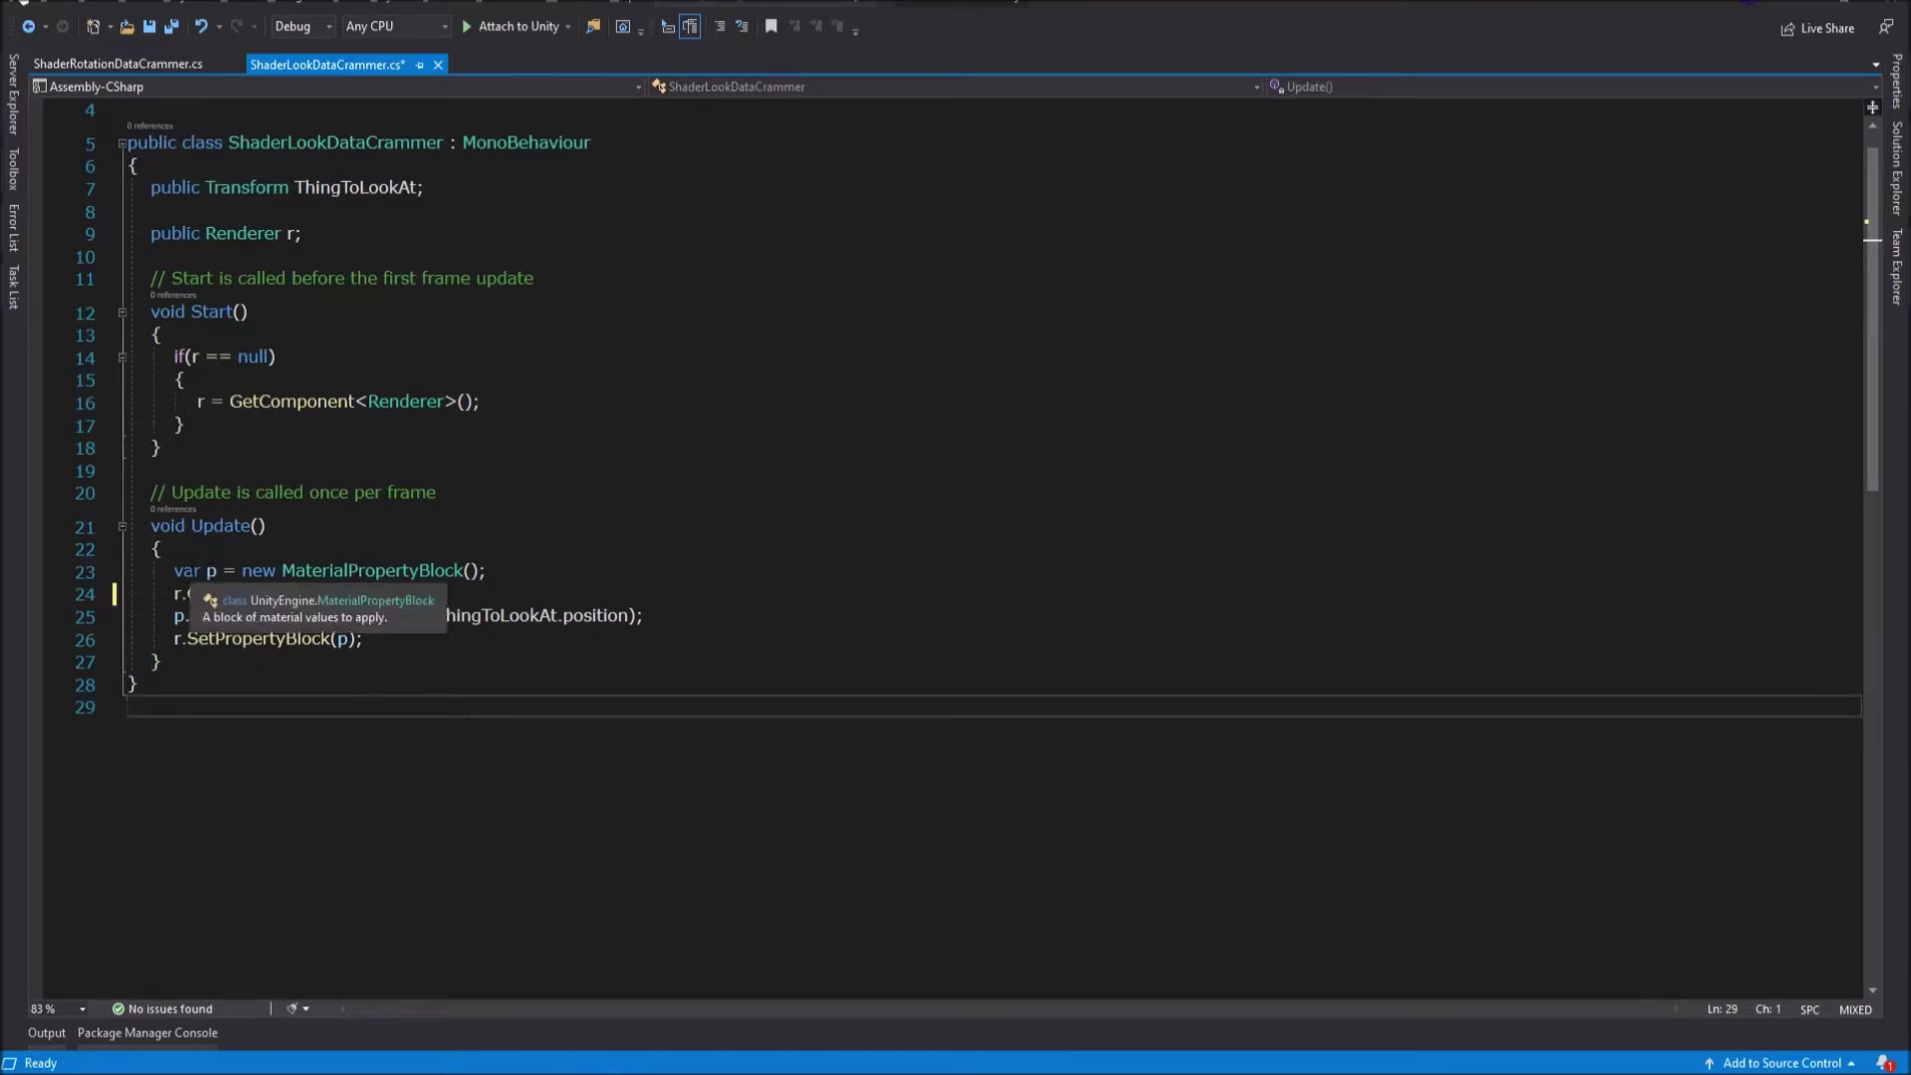
Replace var with the explicit MaterialPropertyBlock type in the declaration of p in Update, and save the script
left_click_drag(174, 570, 488, 574)
left_click(489, 597)
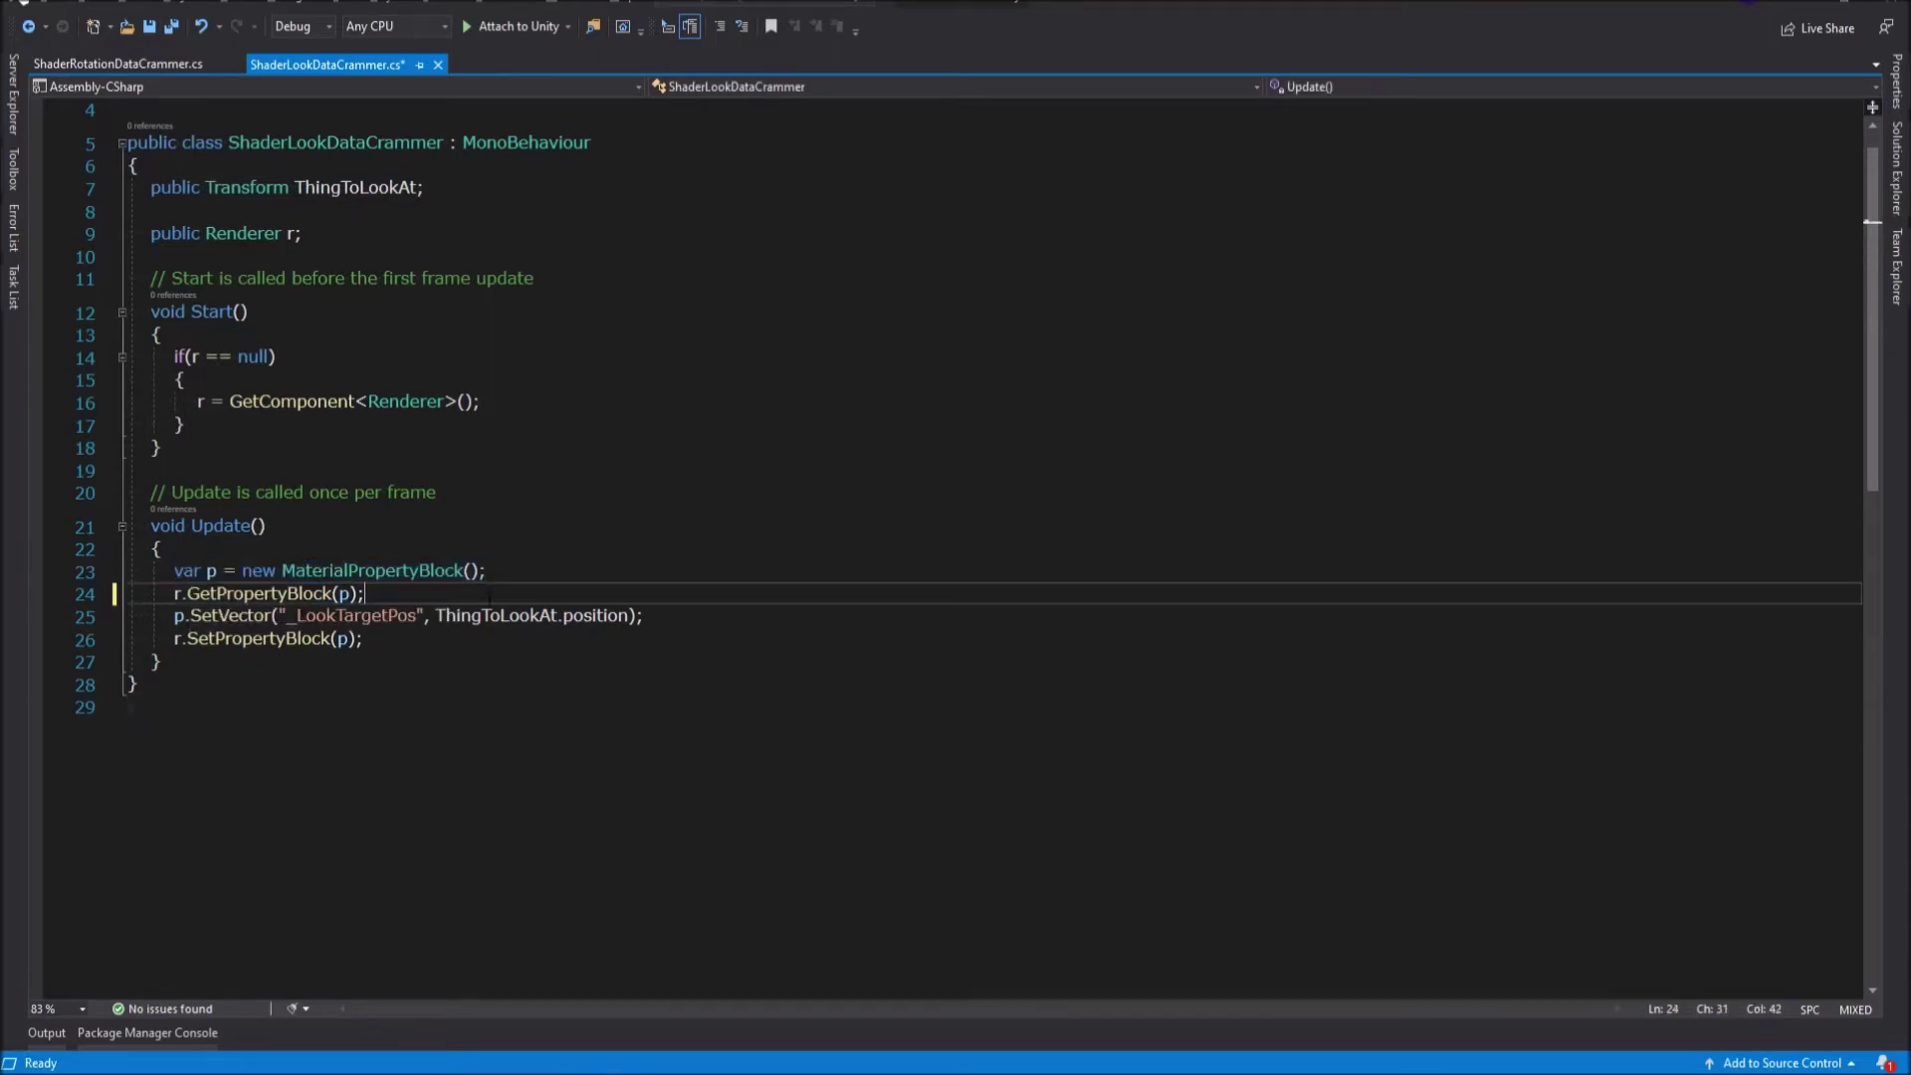
double_click(364, 571)
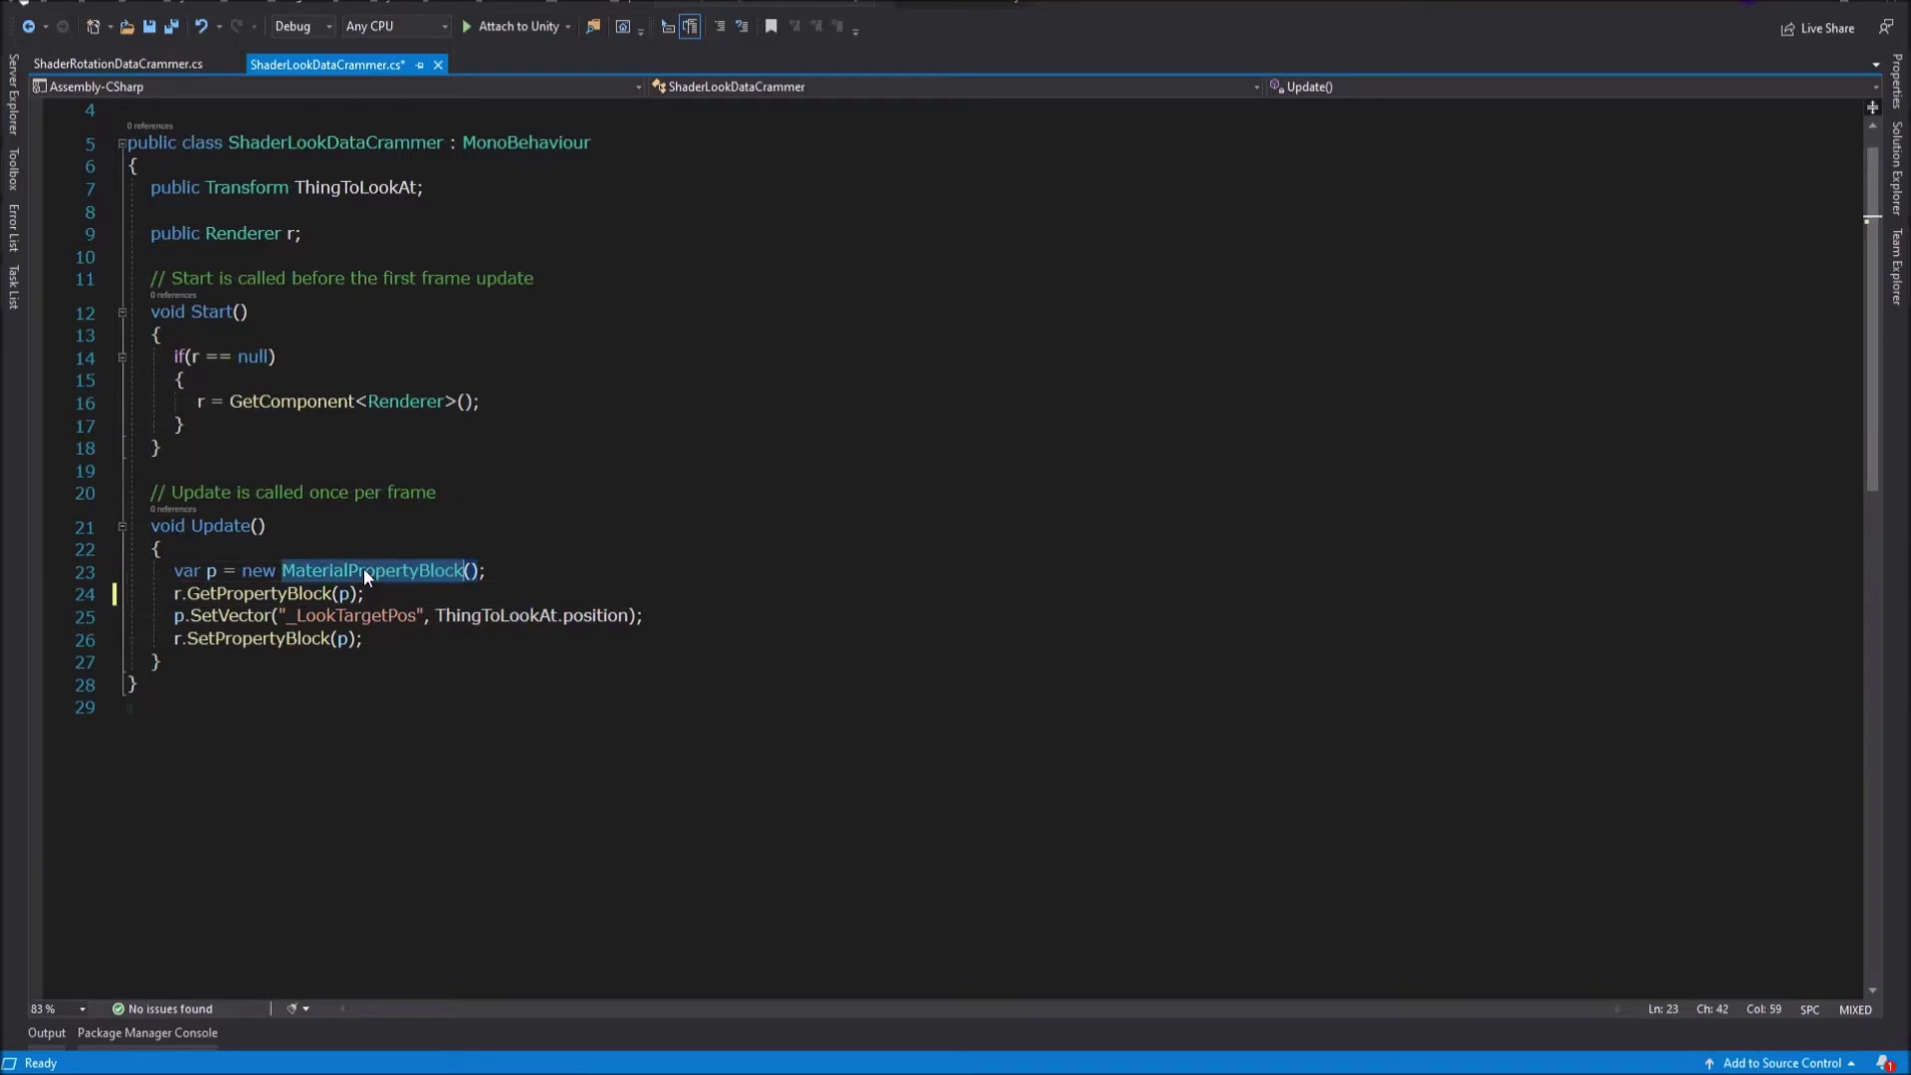
key("ctrl+c")
double_click(186, 571)
key("ctrl+v")
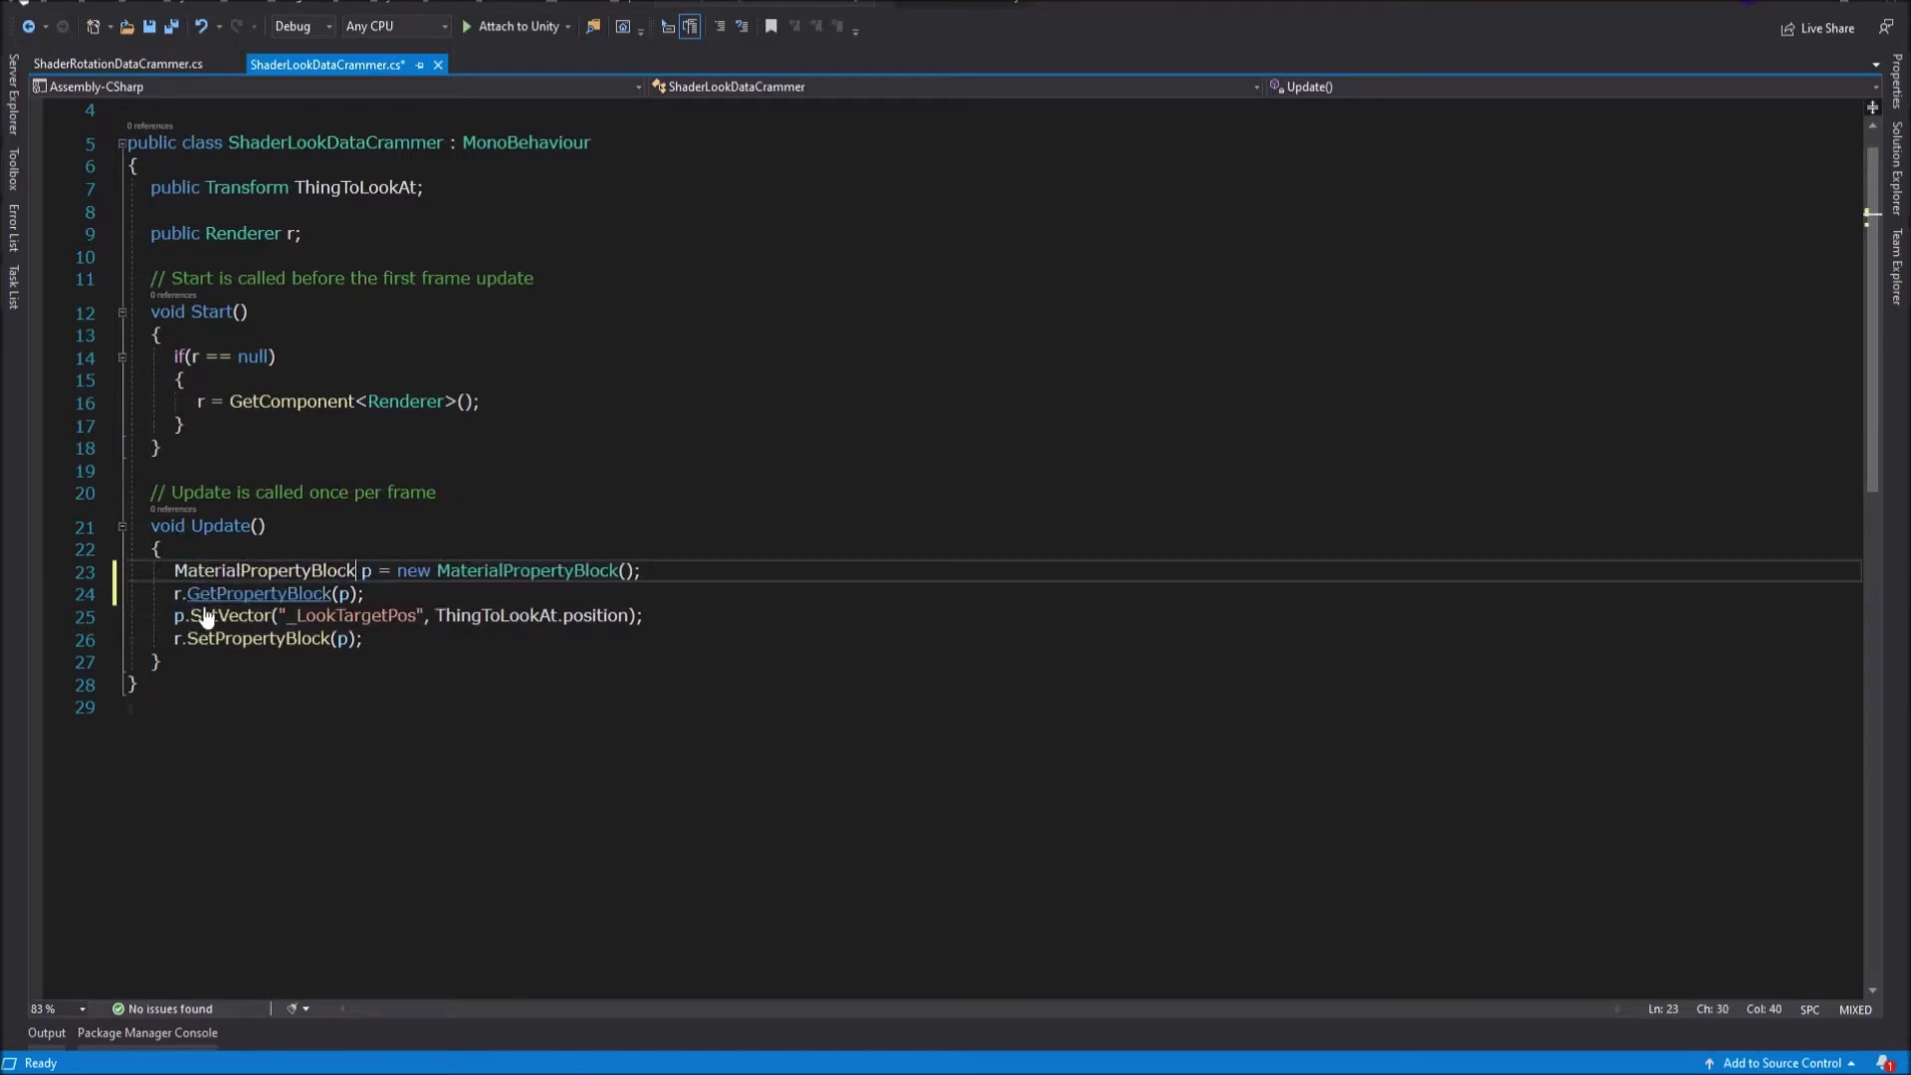
left_click(514, 673)
key("ctrl+s")
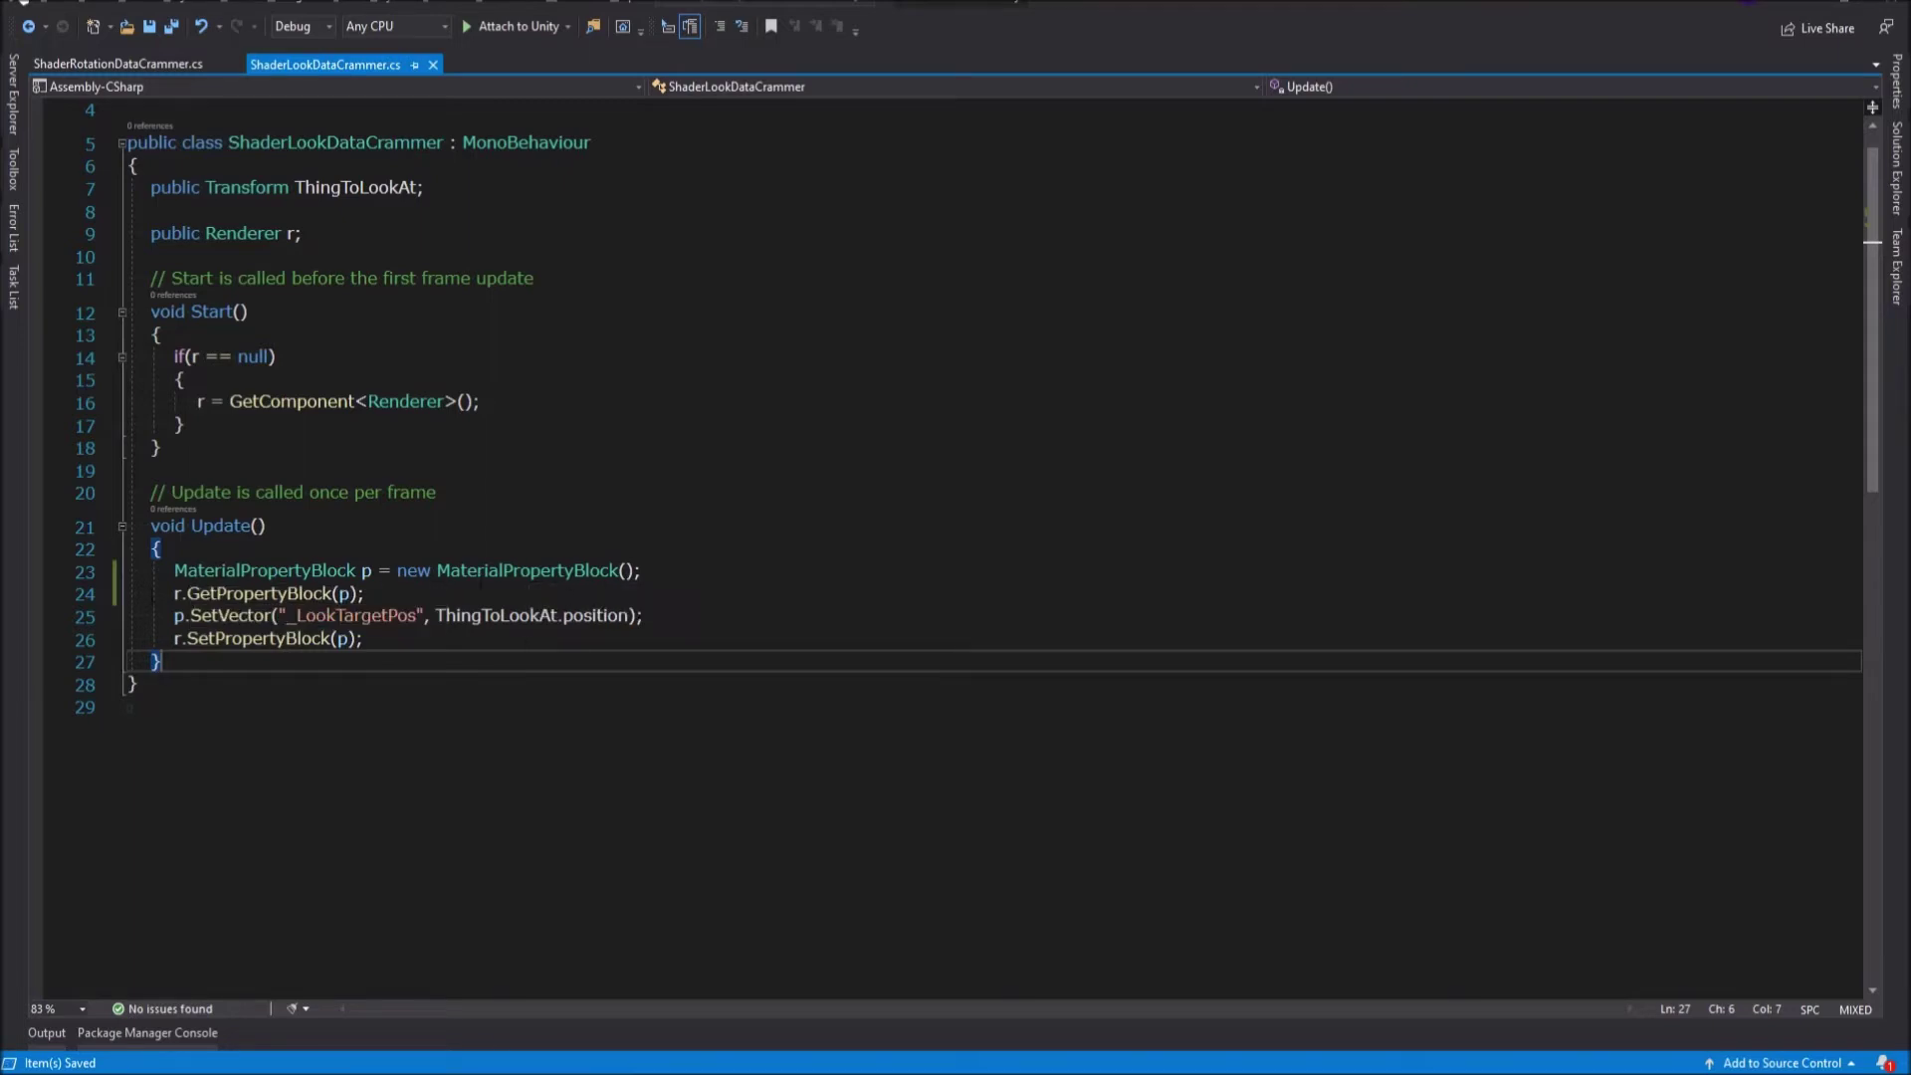
Examine how Update fetches the renderer's property block into p and sets the _LookTargetPos vector from ThingToLookAt.position
left_click(179, 593)
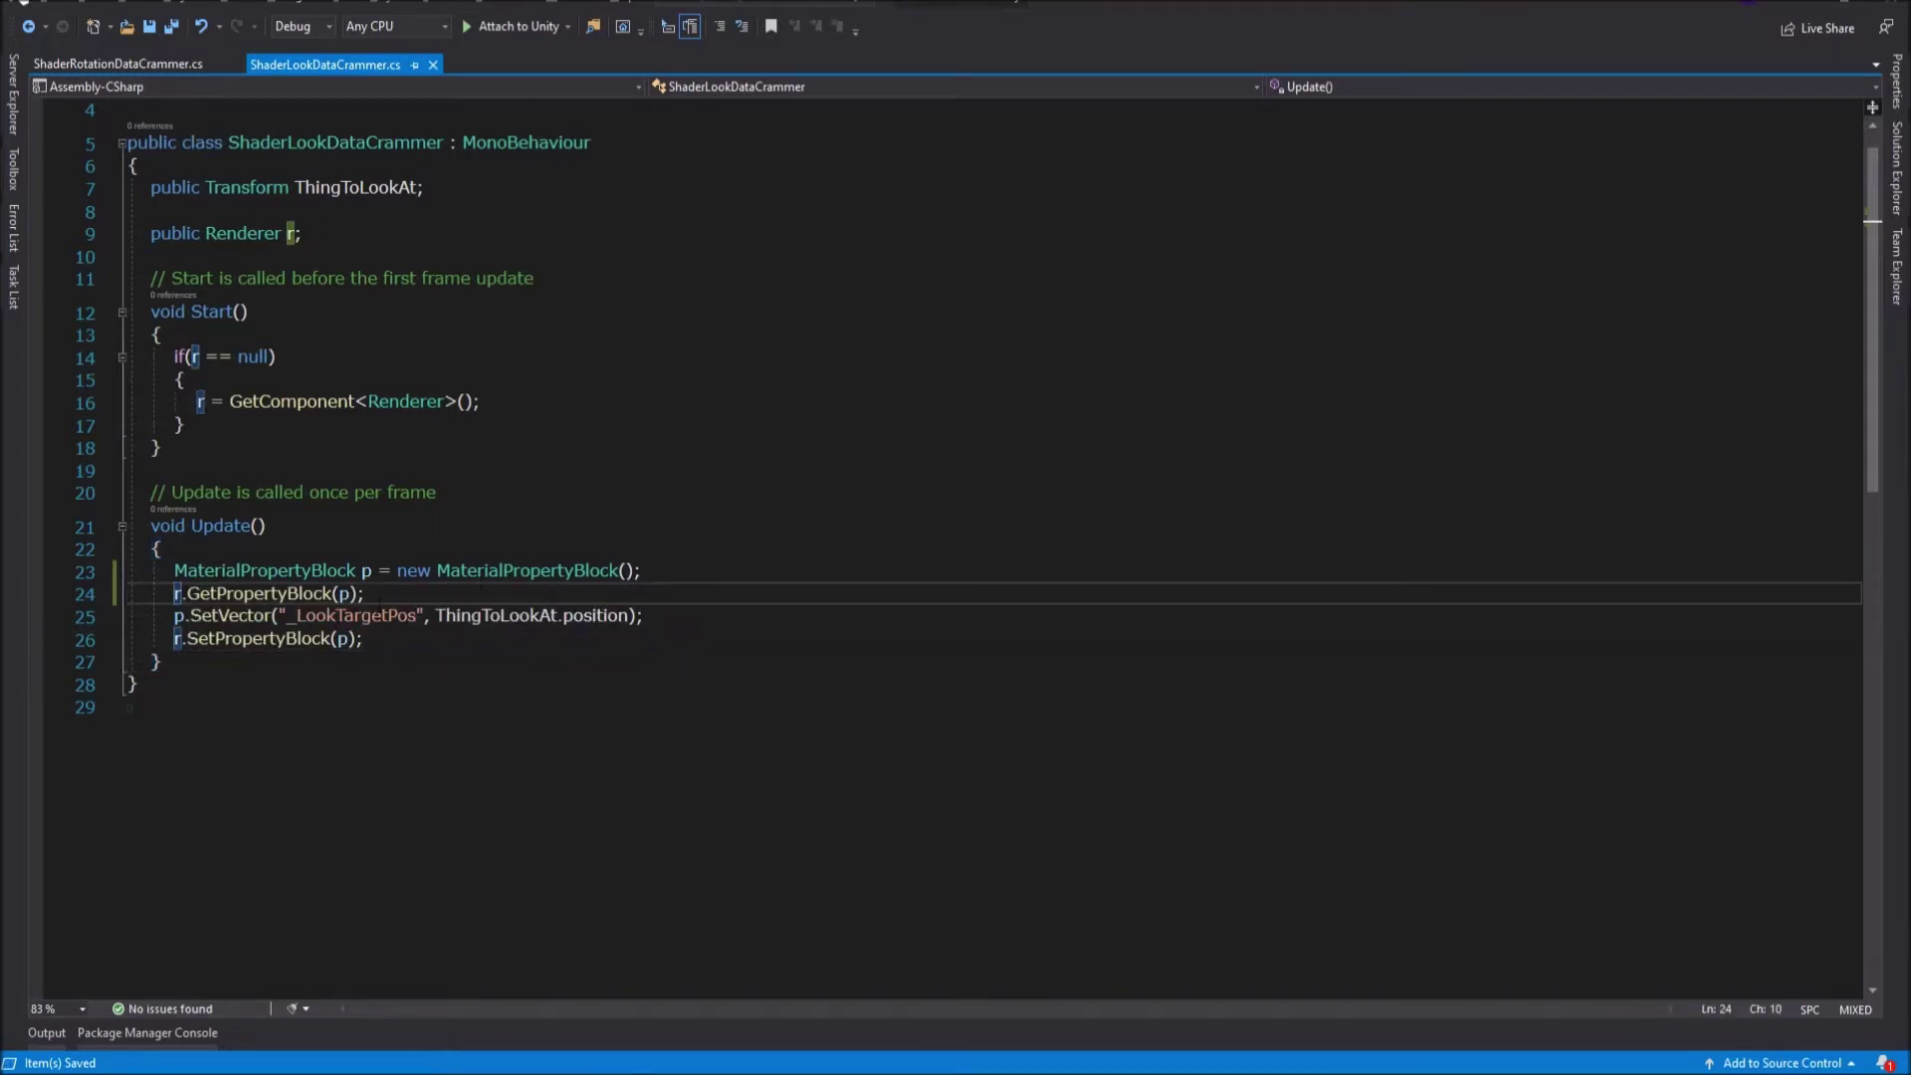
double_click(203, 593)
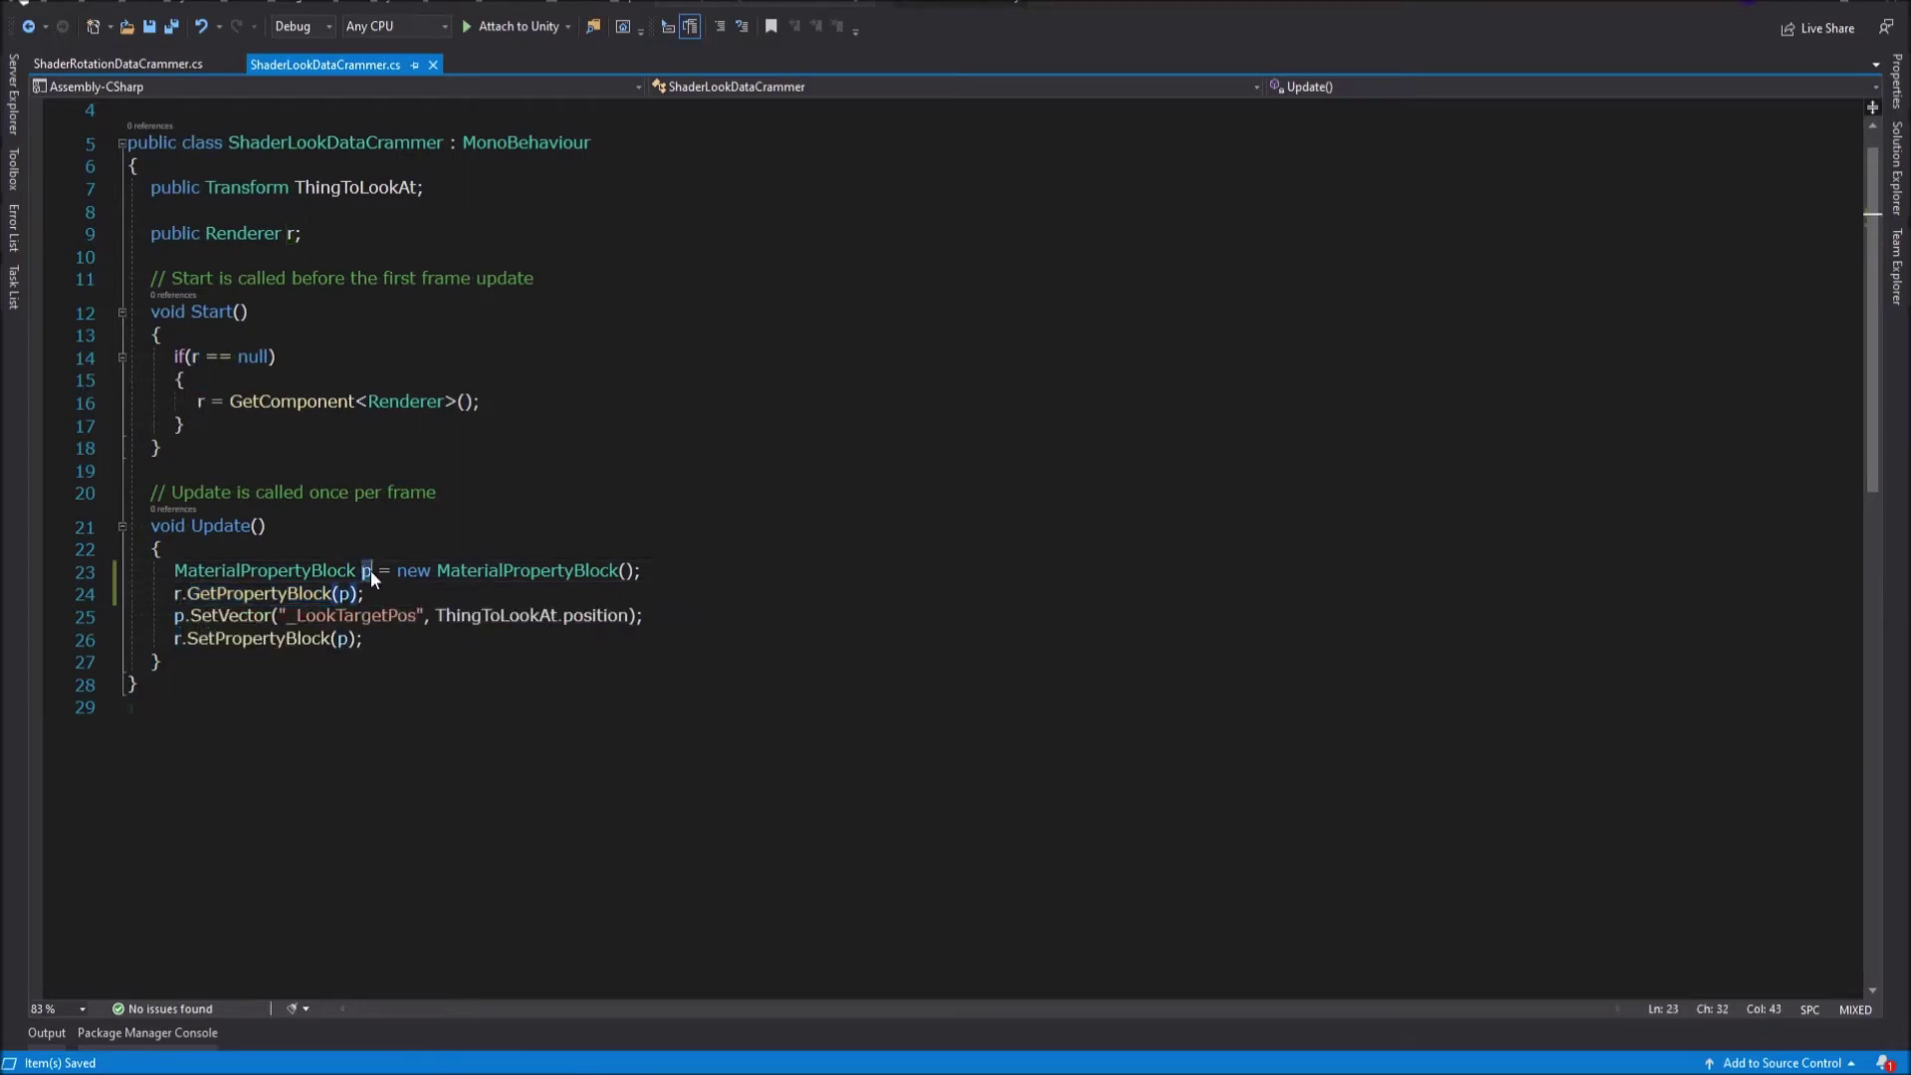
left_click(382, 615)
left_click(347, 594)
double_click(298, 593)
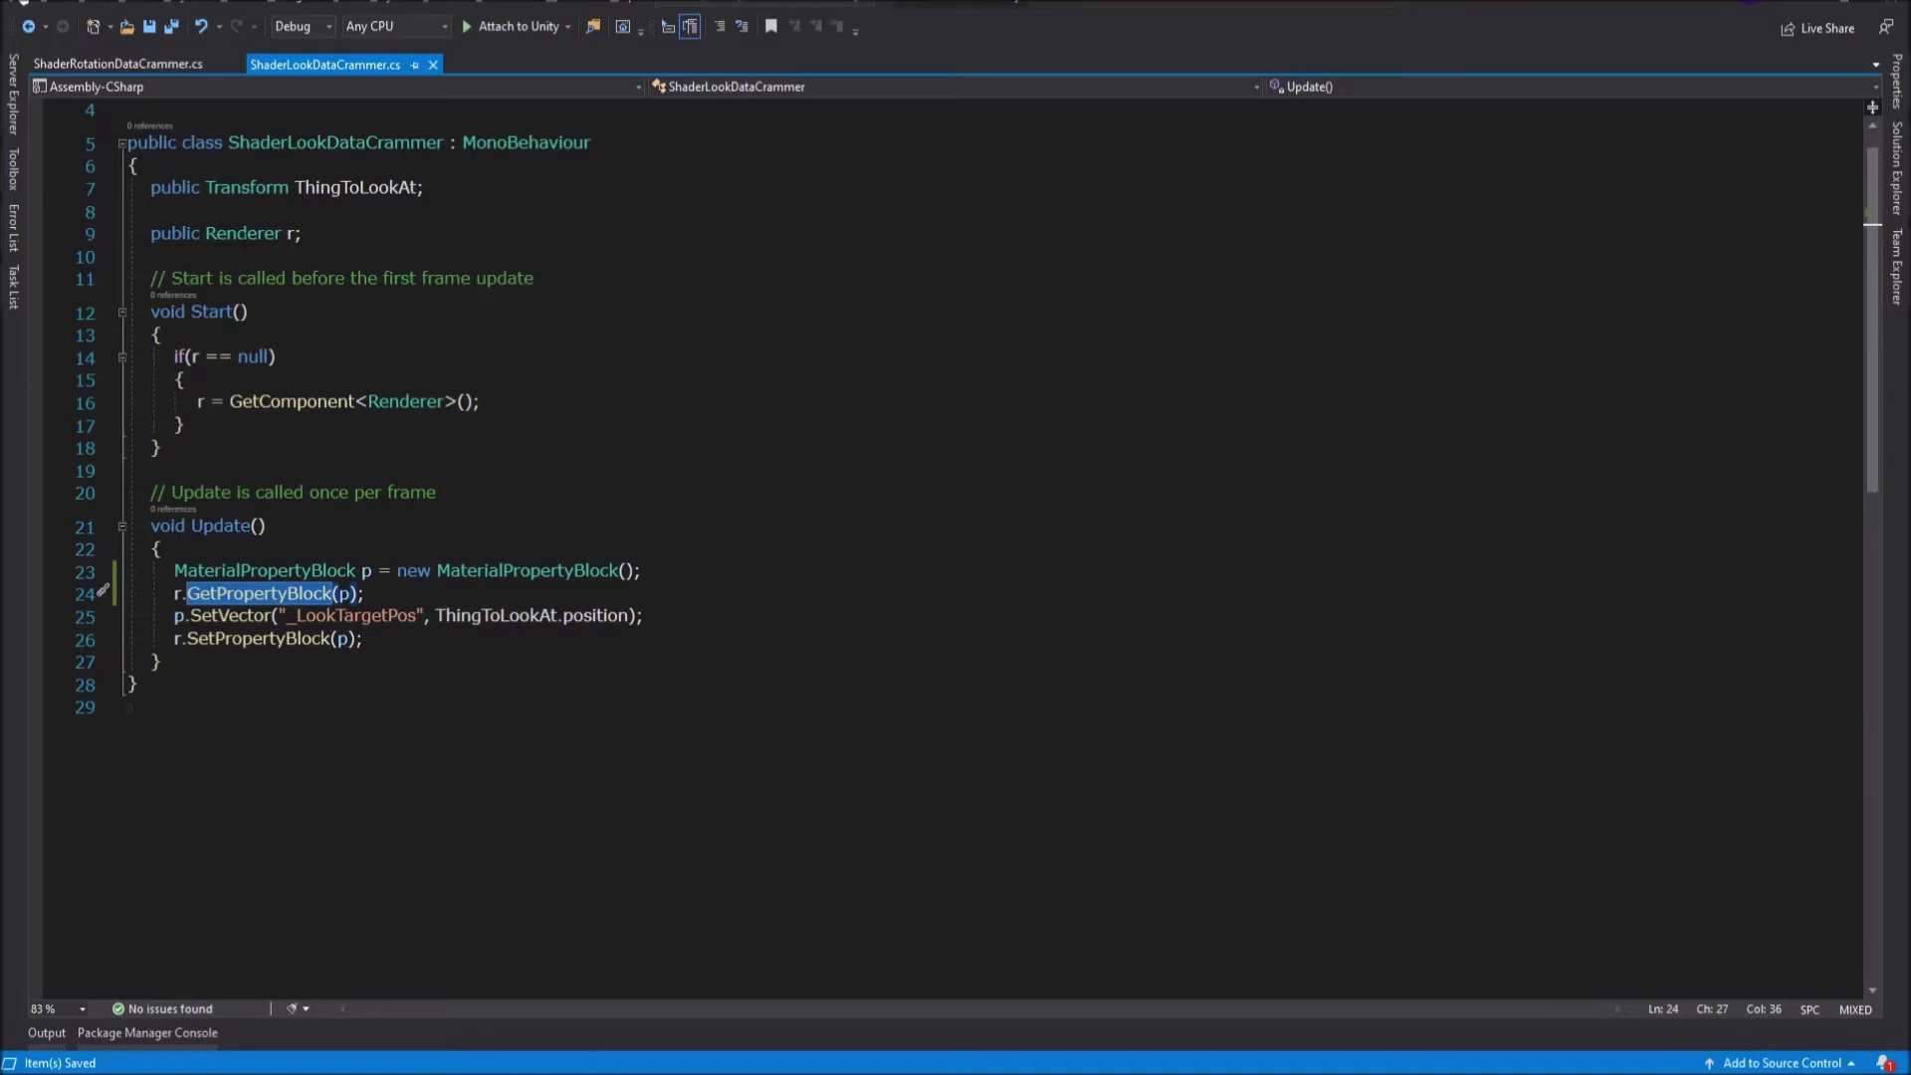
left_click(178, 616)
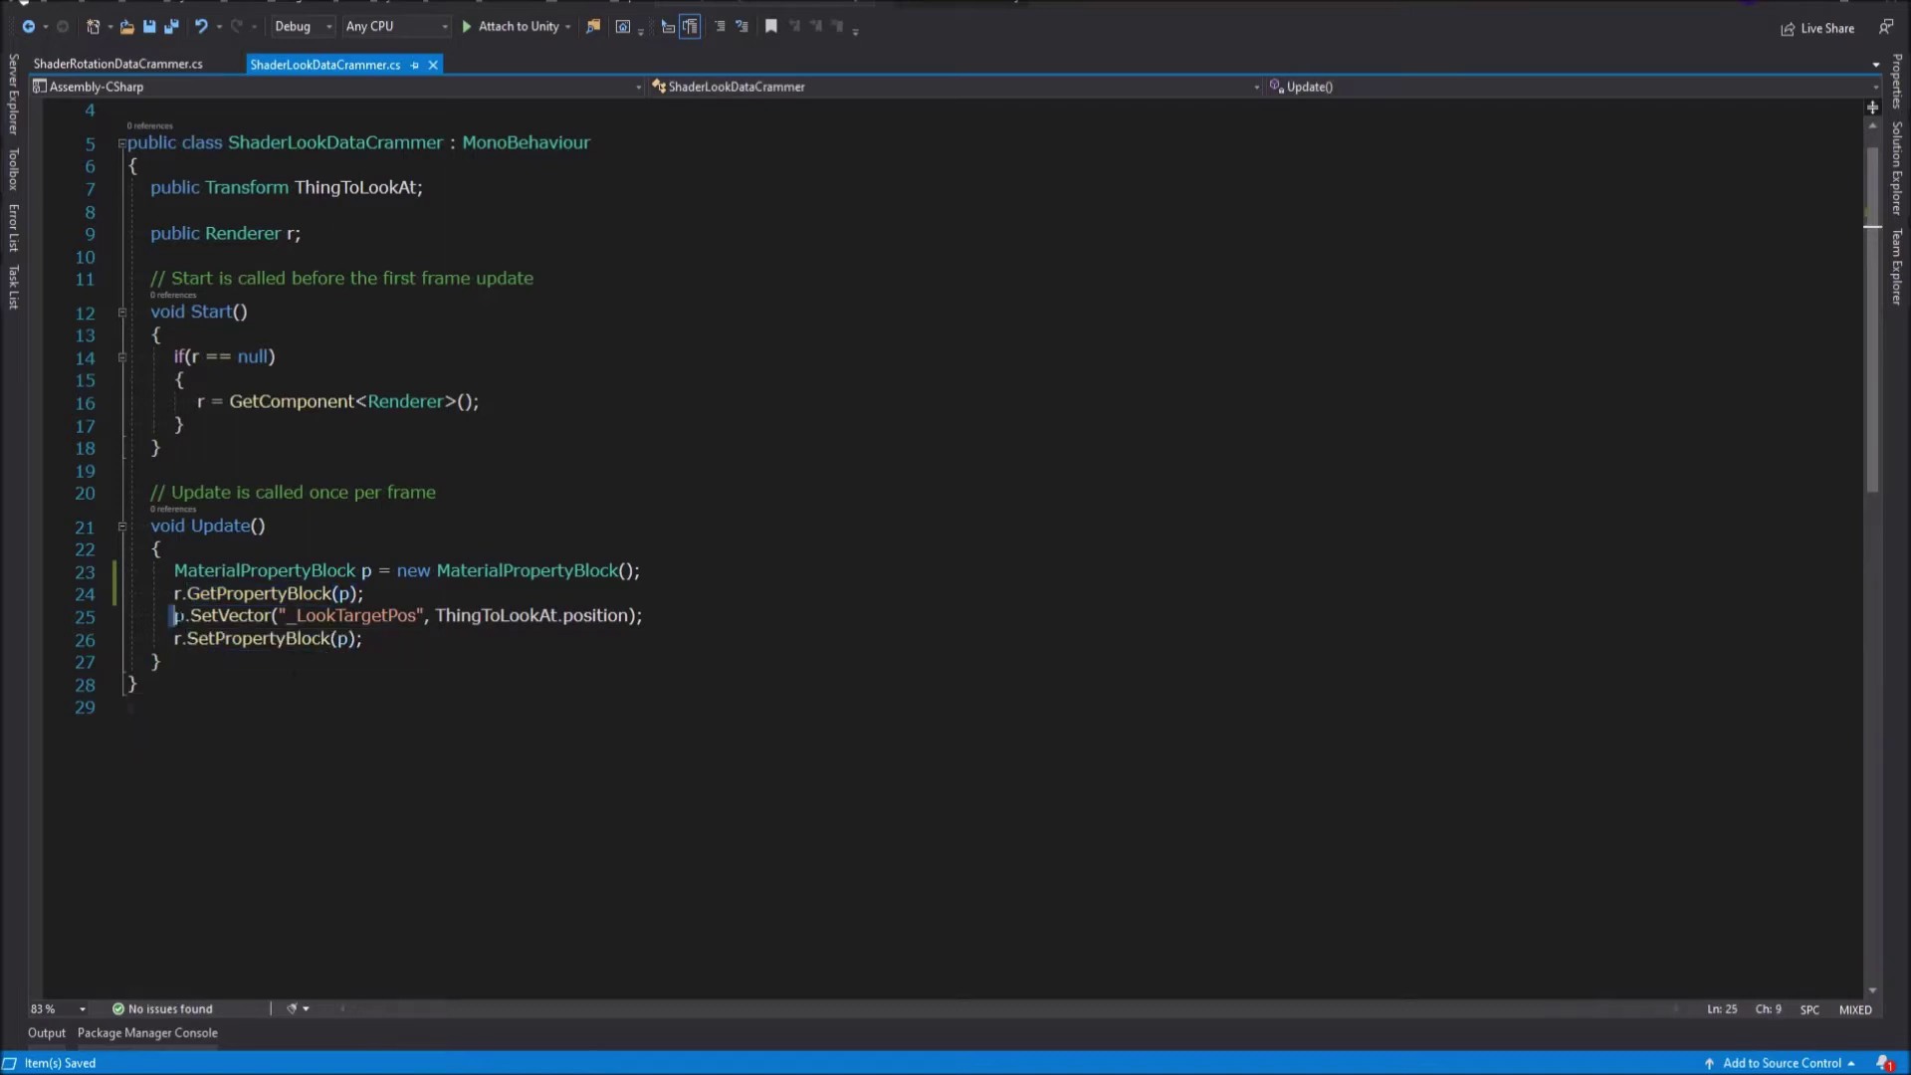
left_click(530, 615)
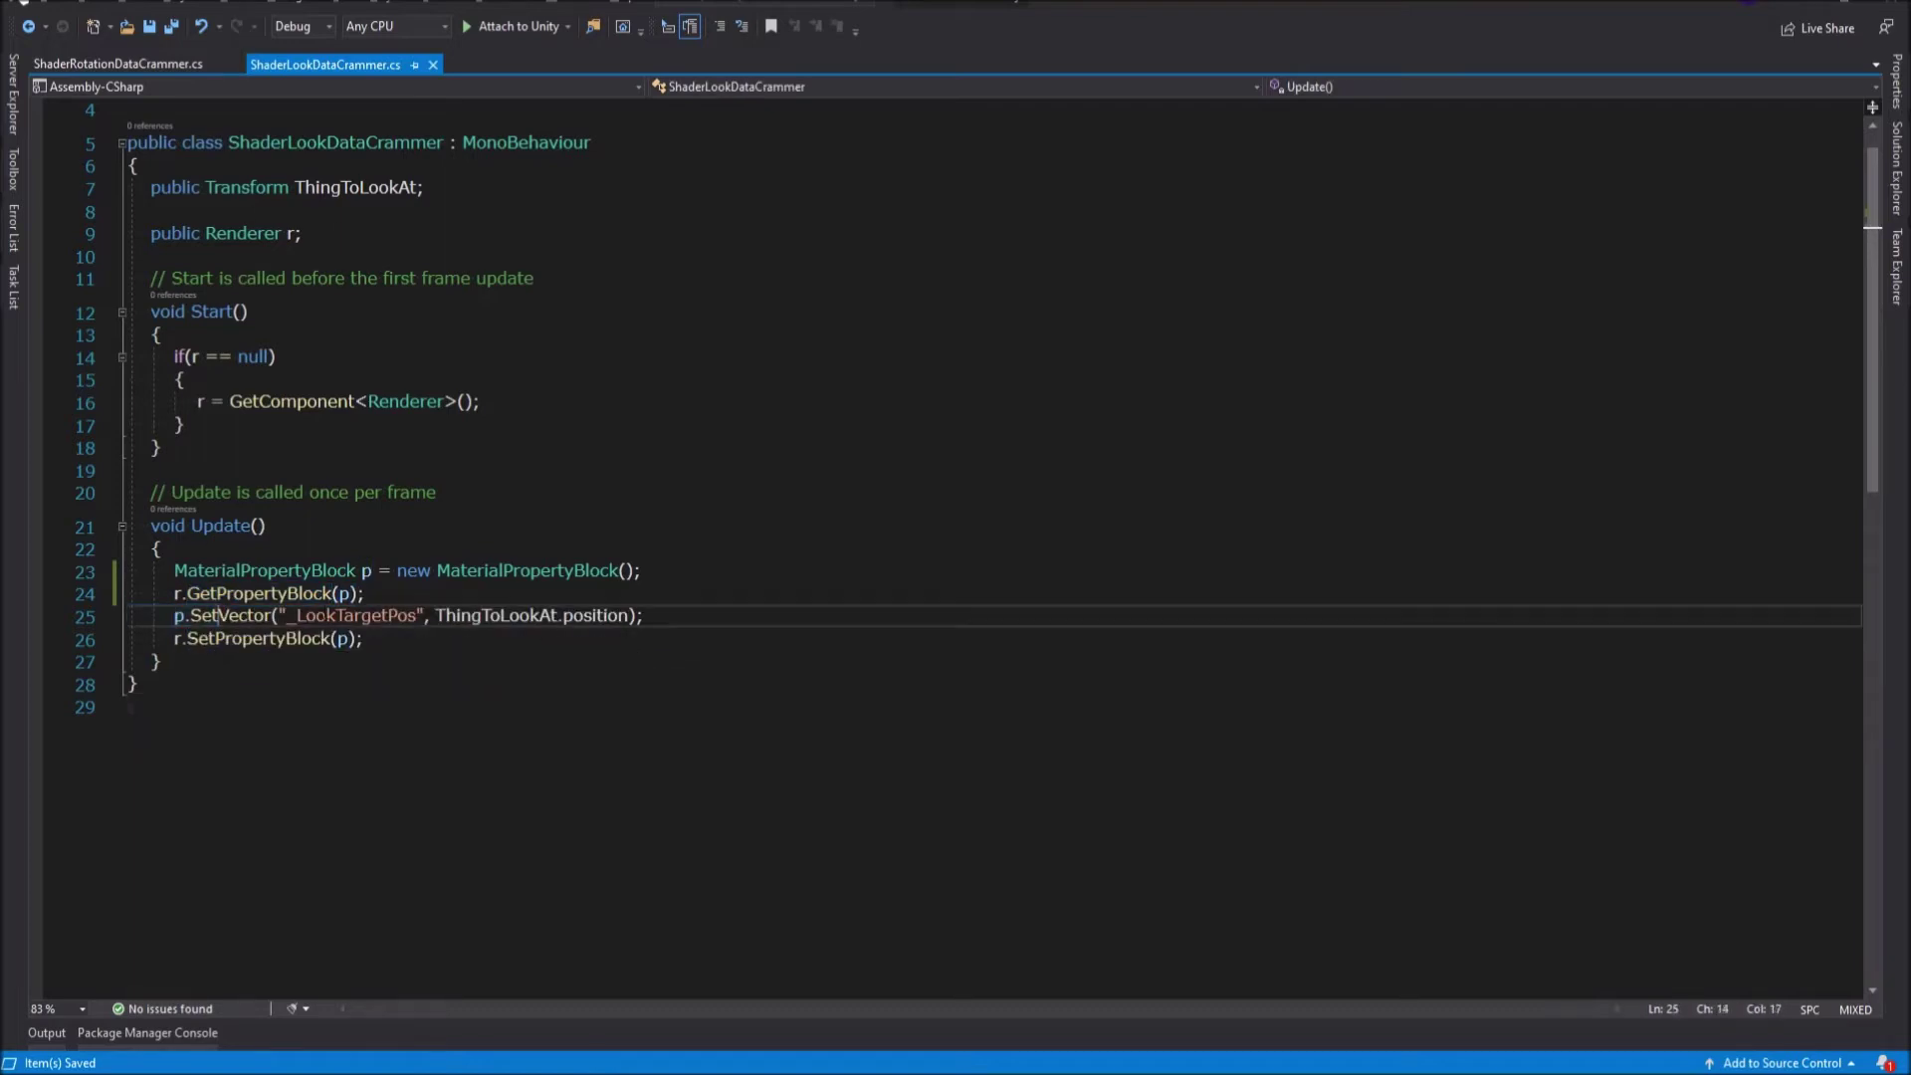
double_click(531, 615)
double_click(337, 614)
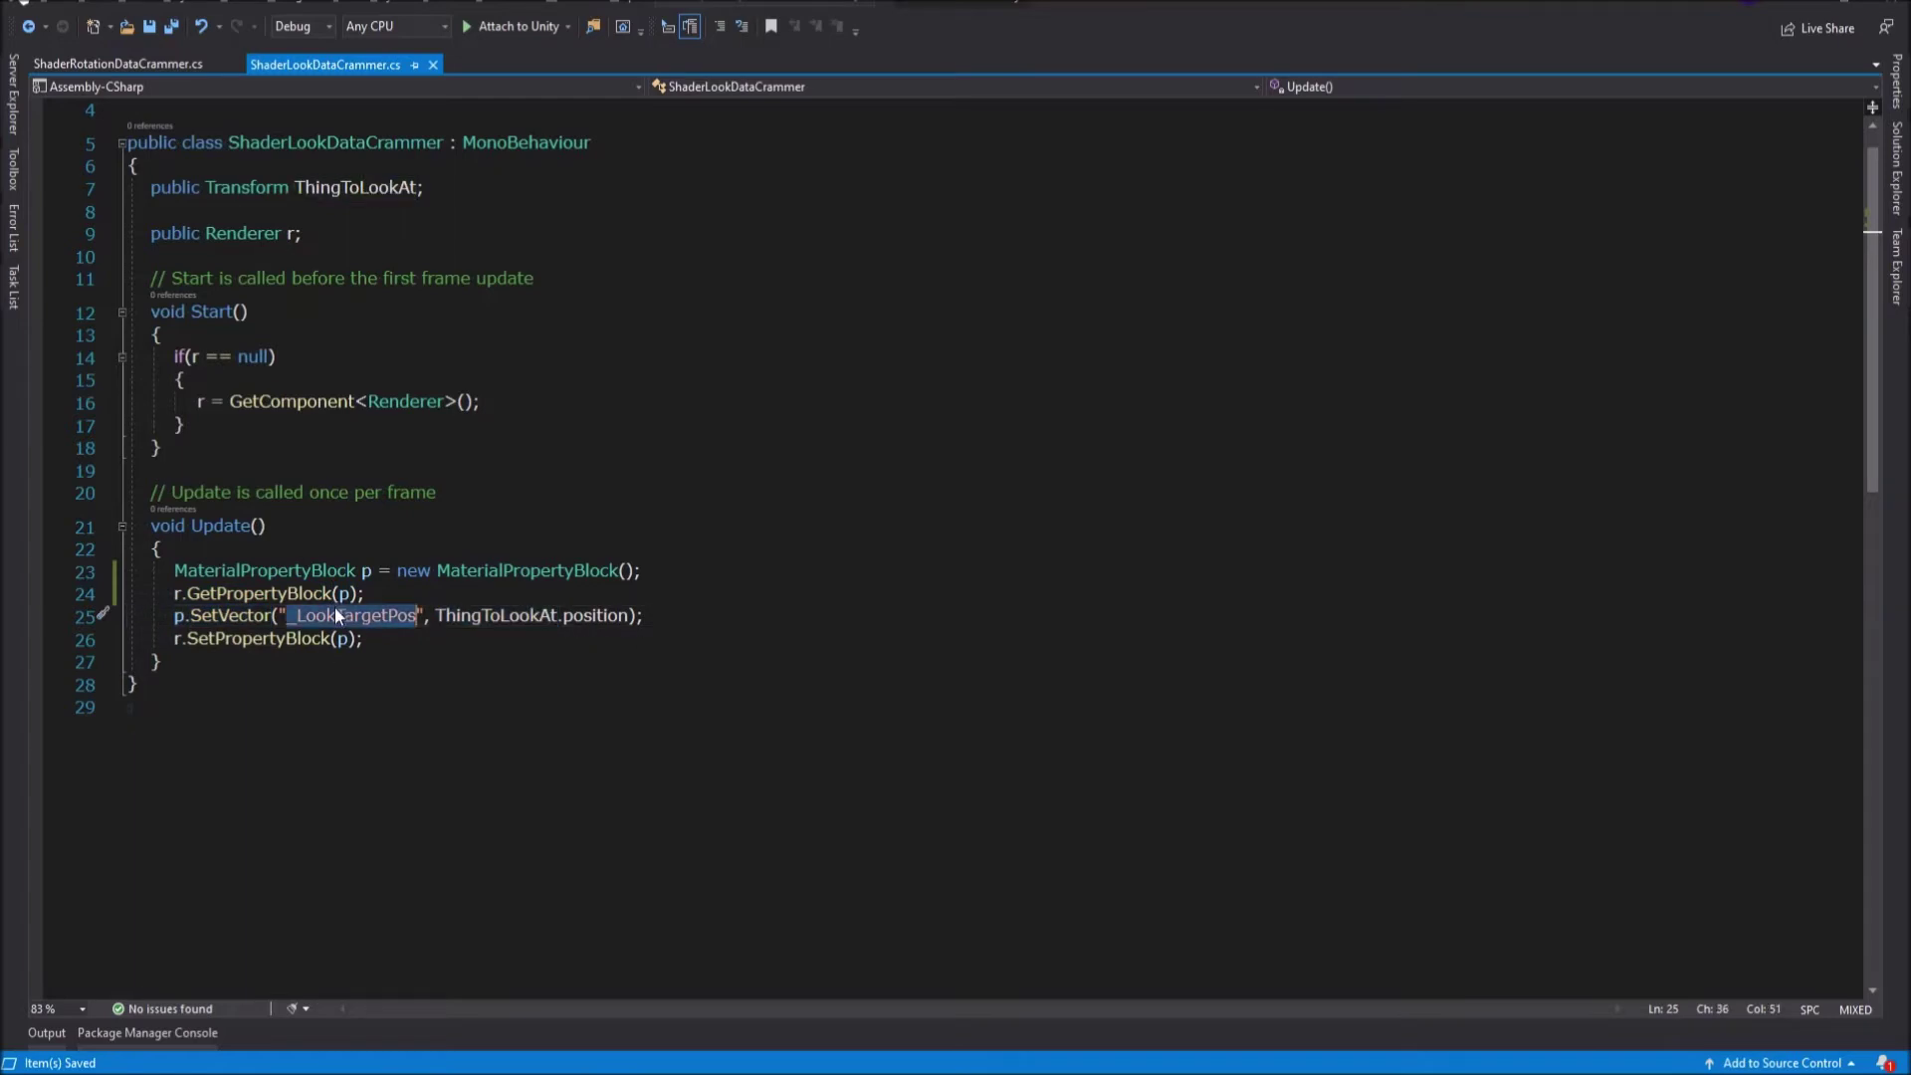
Switch to Unity, rename the _LookTargetPos property of the Billboard_Variation_2 graph to DumbThingWithBadName, and check its Reference name
key("alt+Tab")
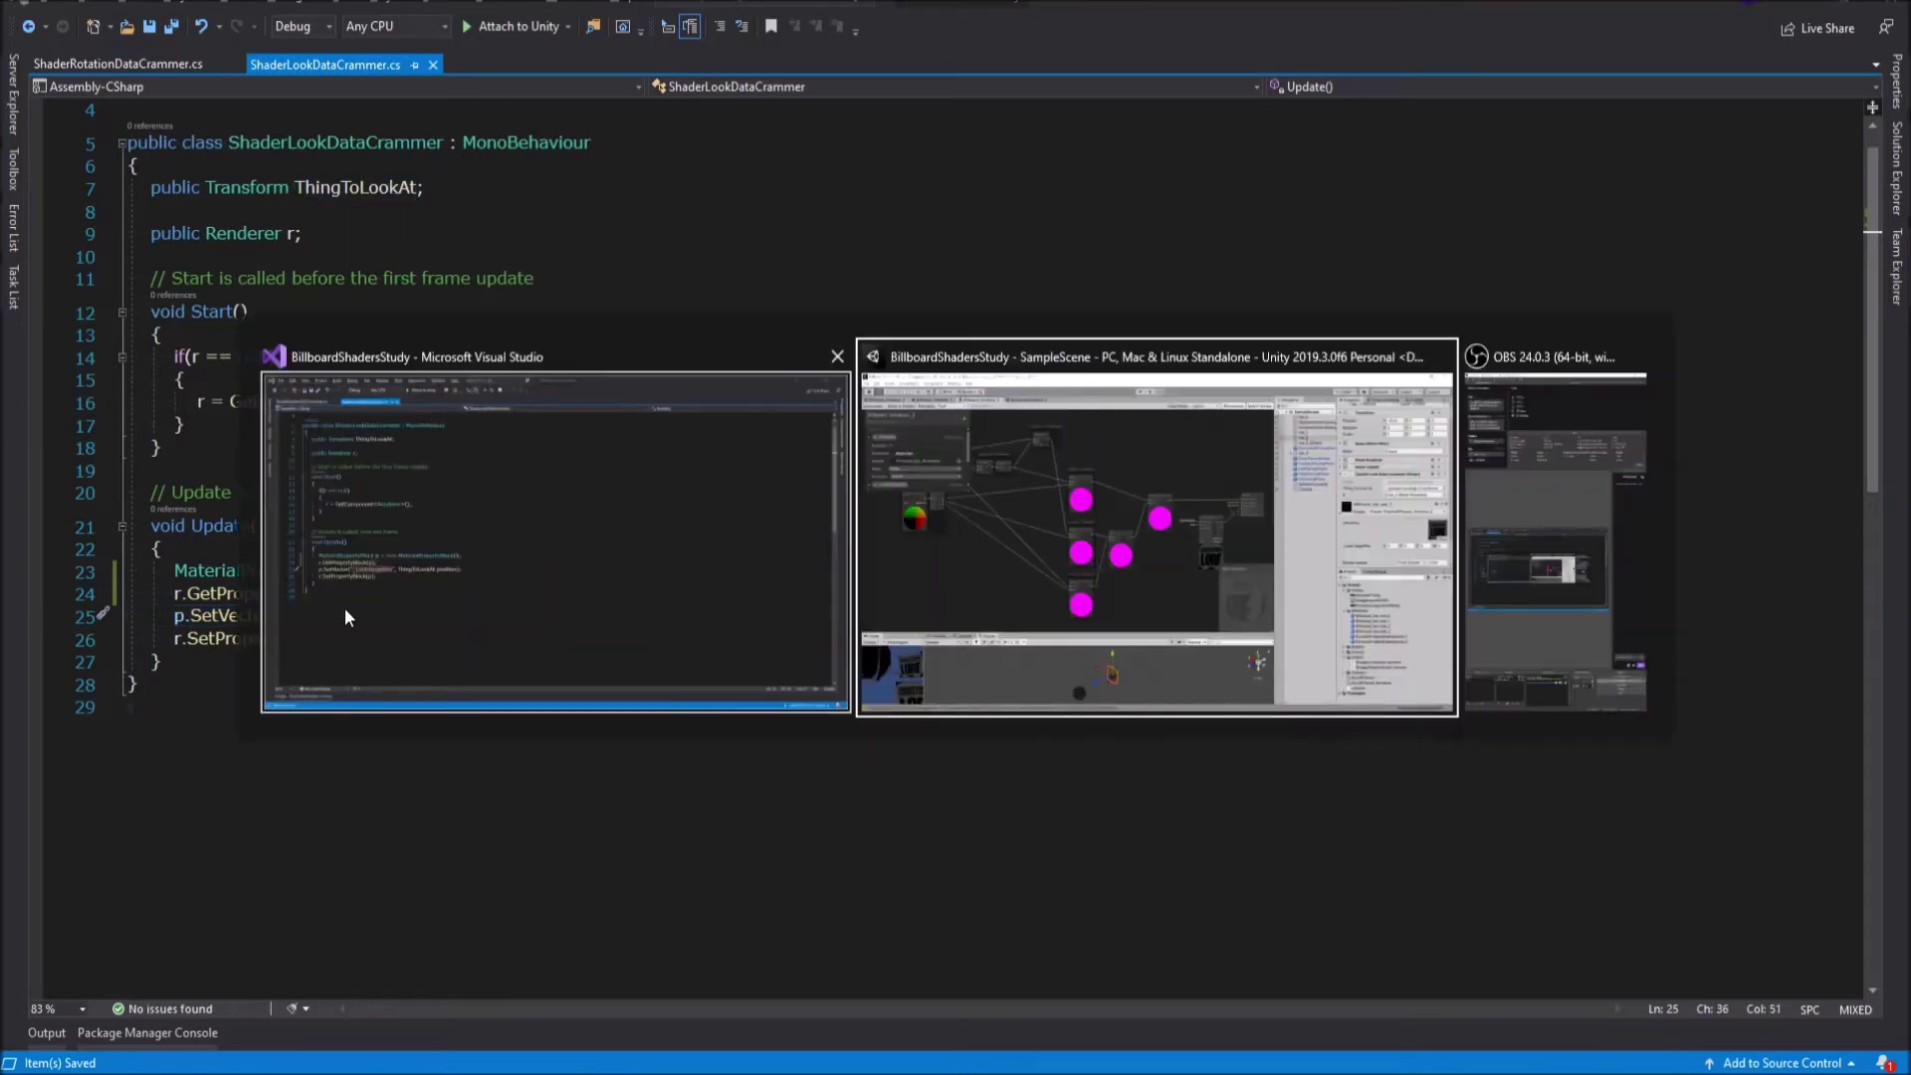
scroll(154, 275, "down", 3)
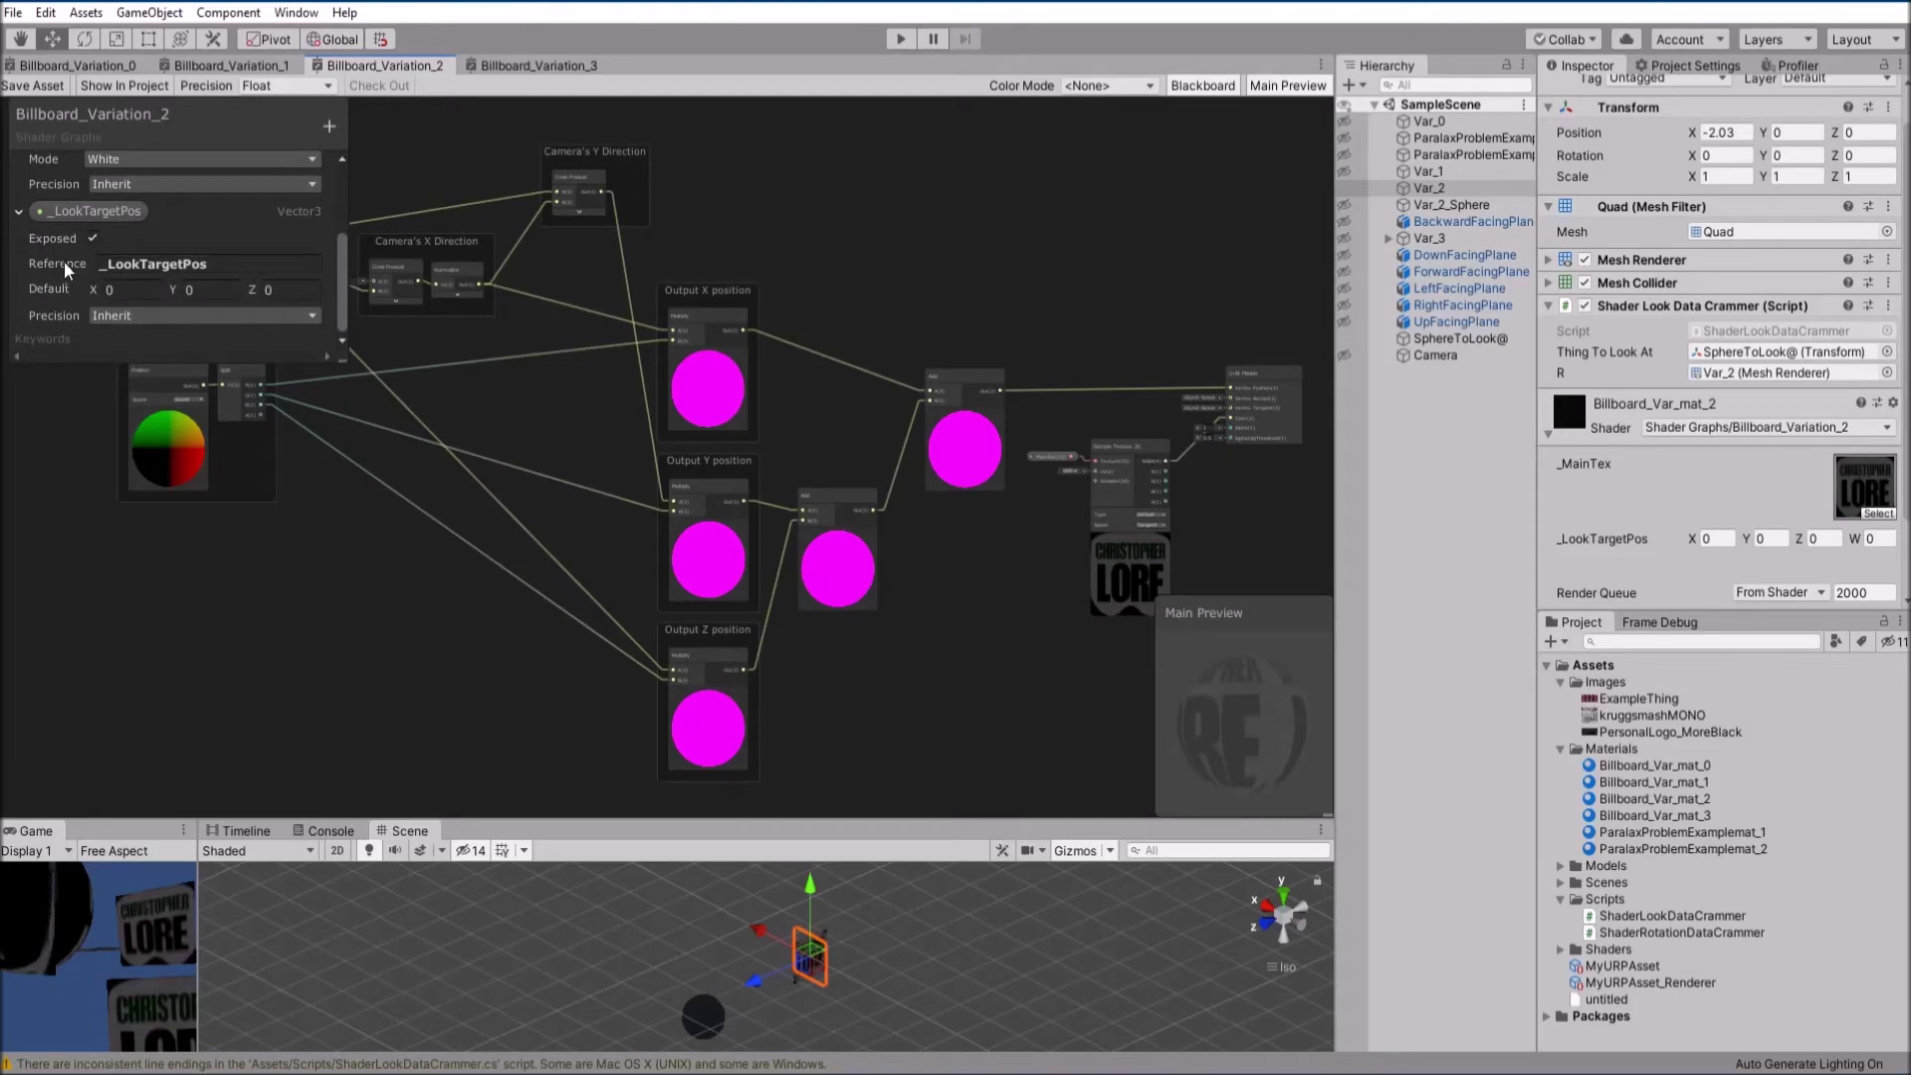
right_click(77, 208)
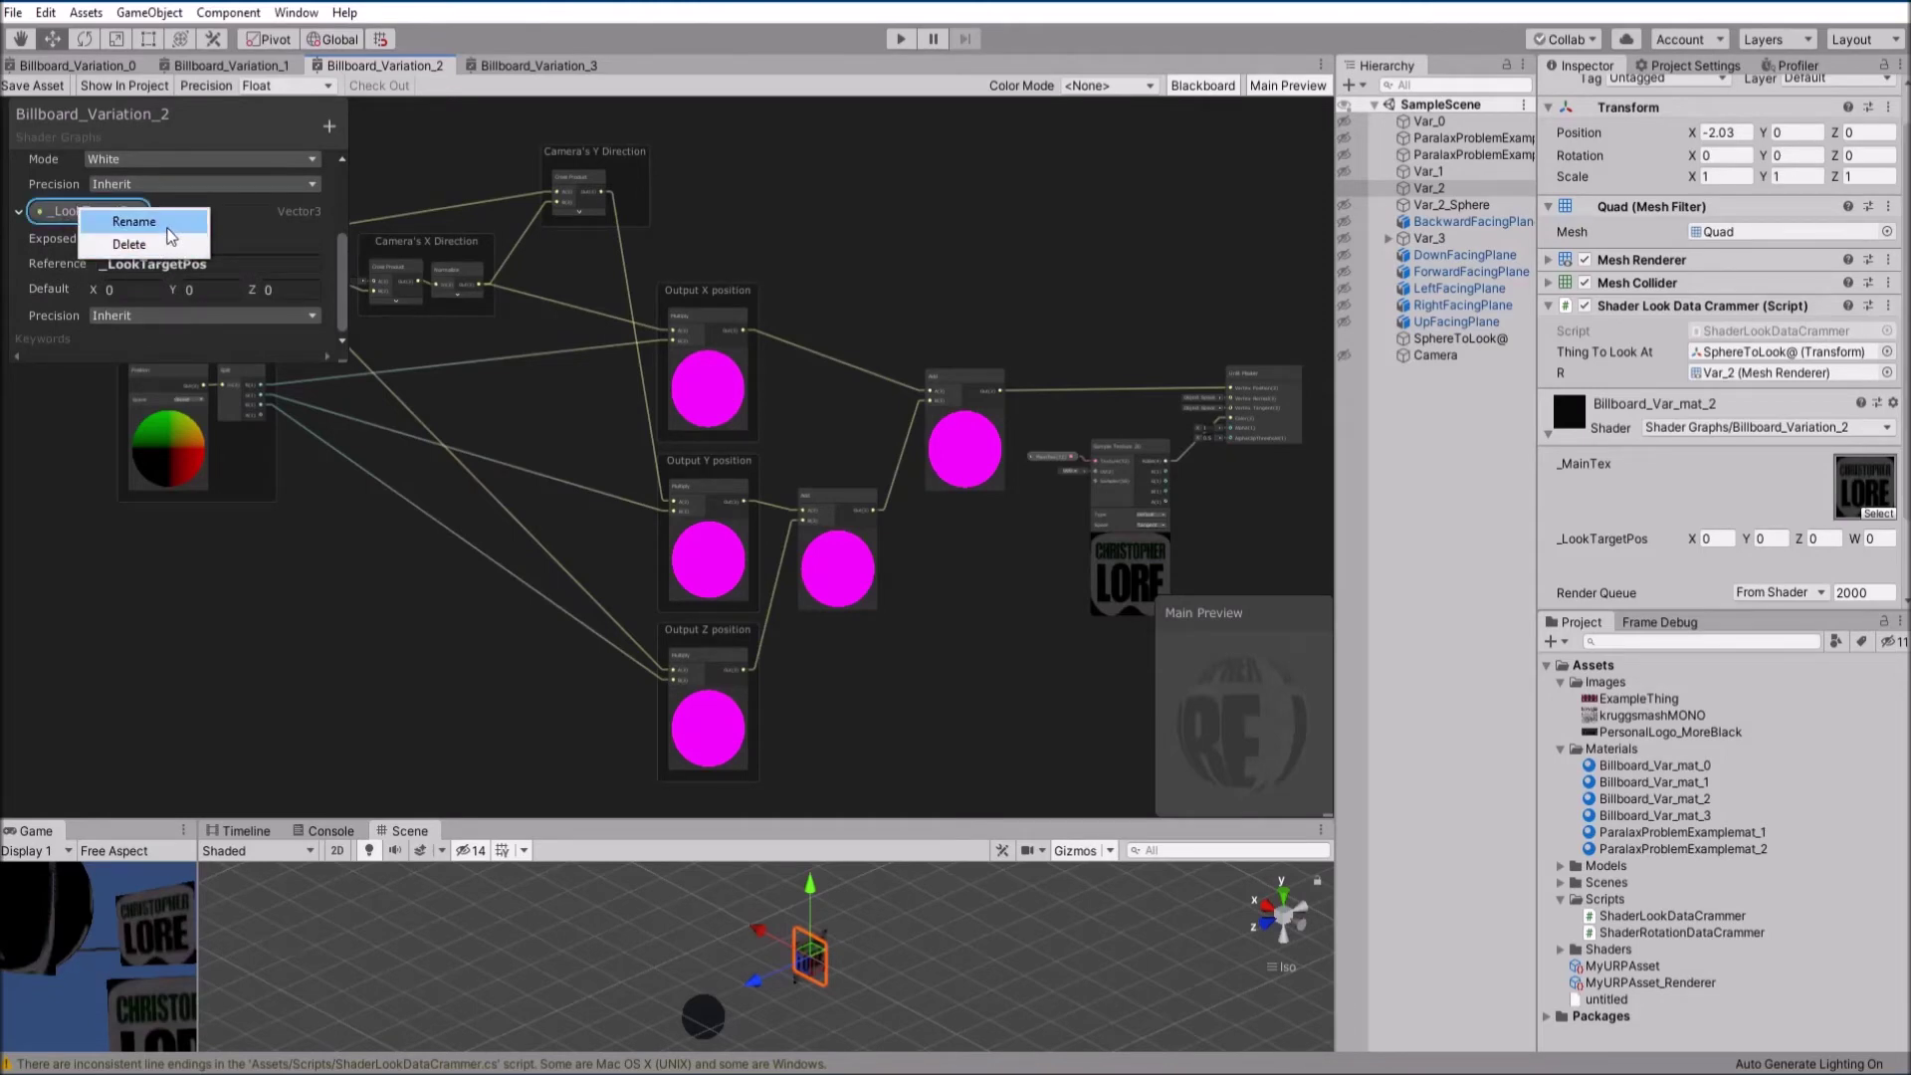
left_click(133, 221)
type("Dumb")
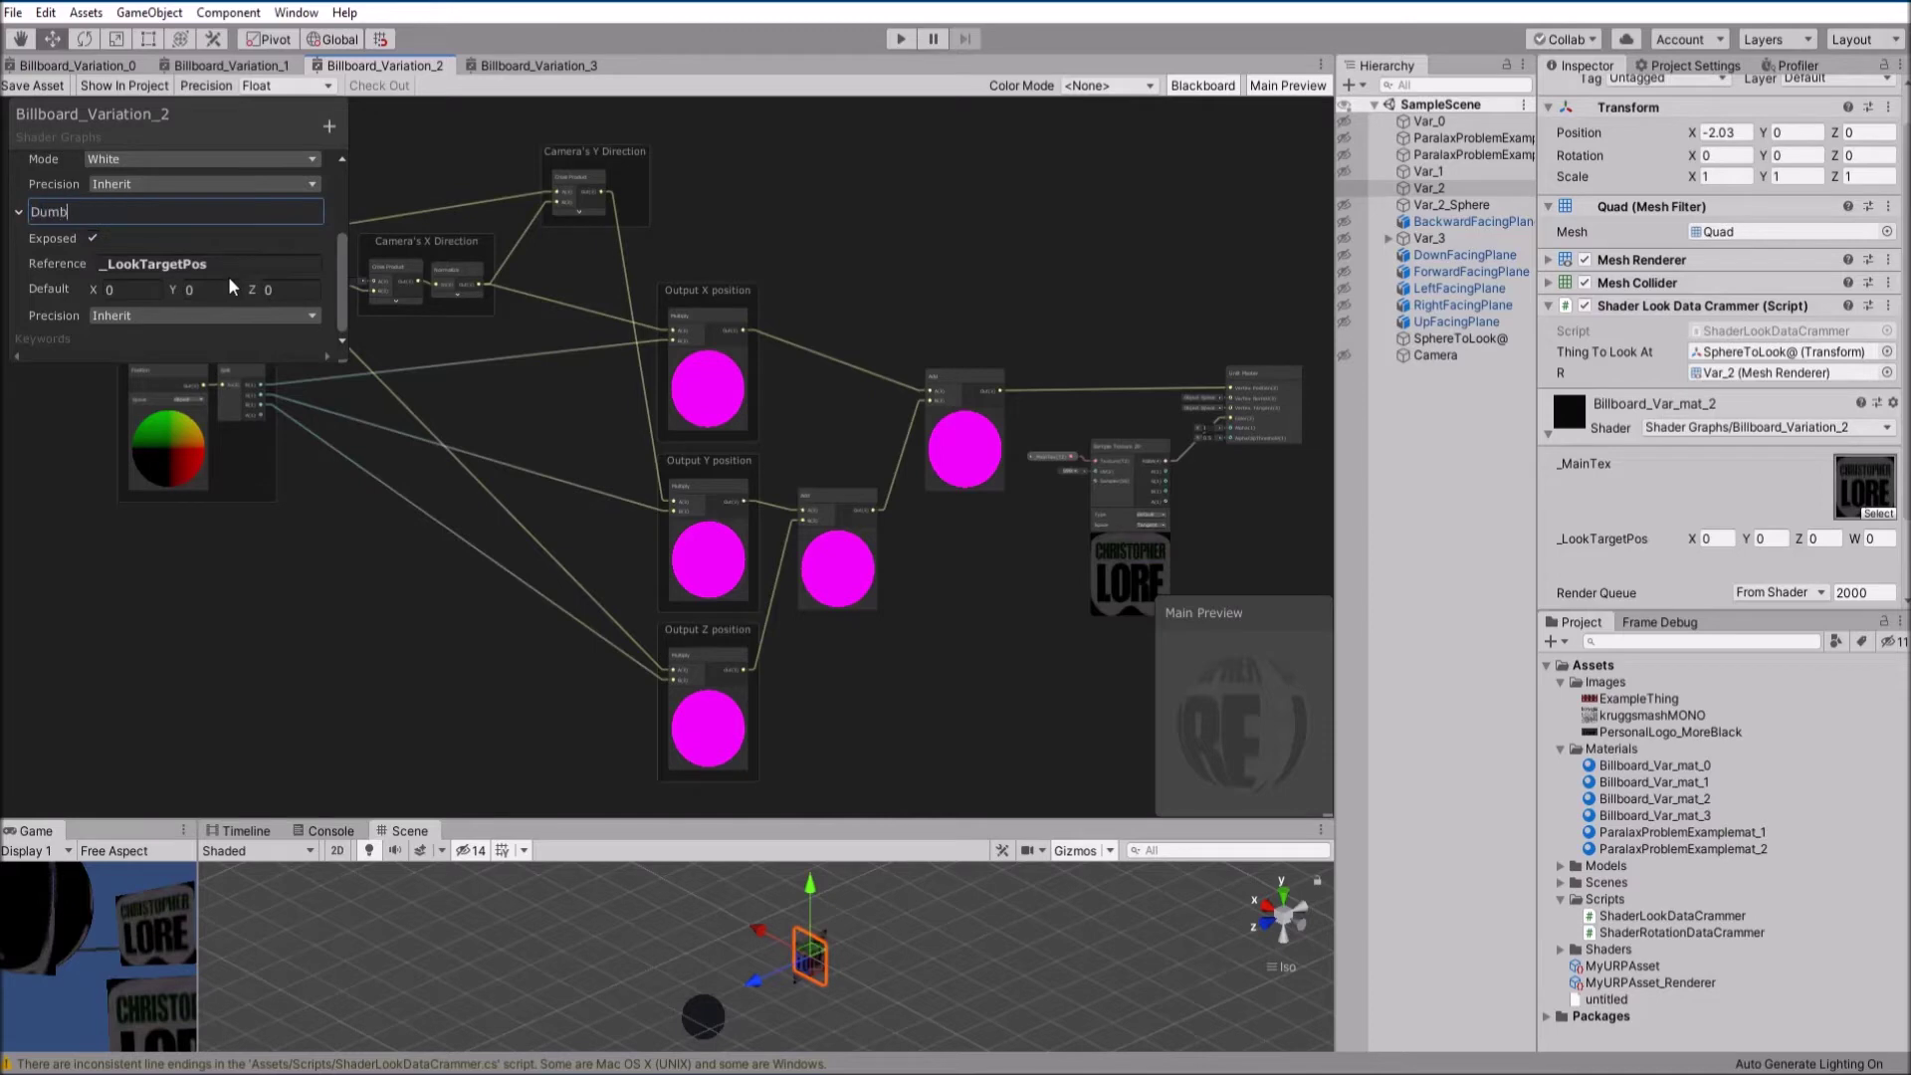
type("ThingWithBadName")
key("Return")
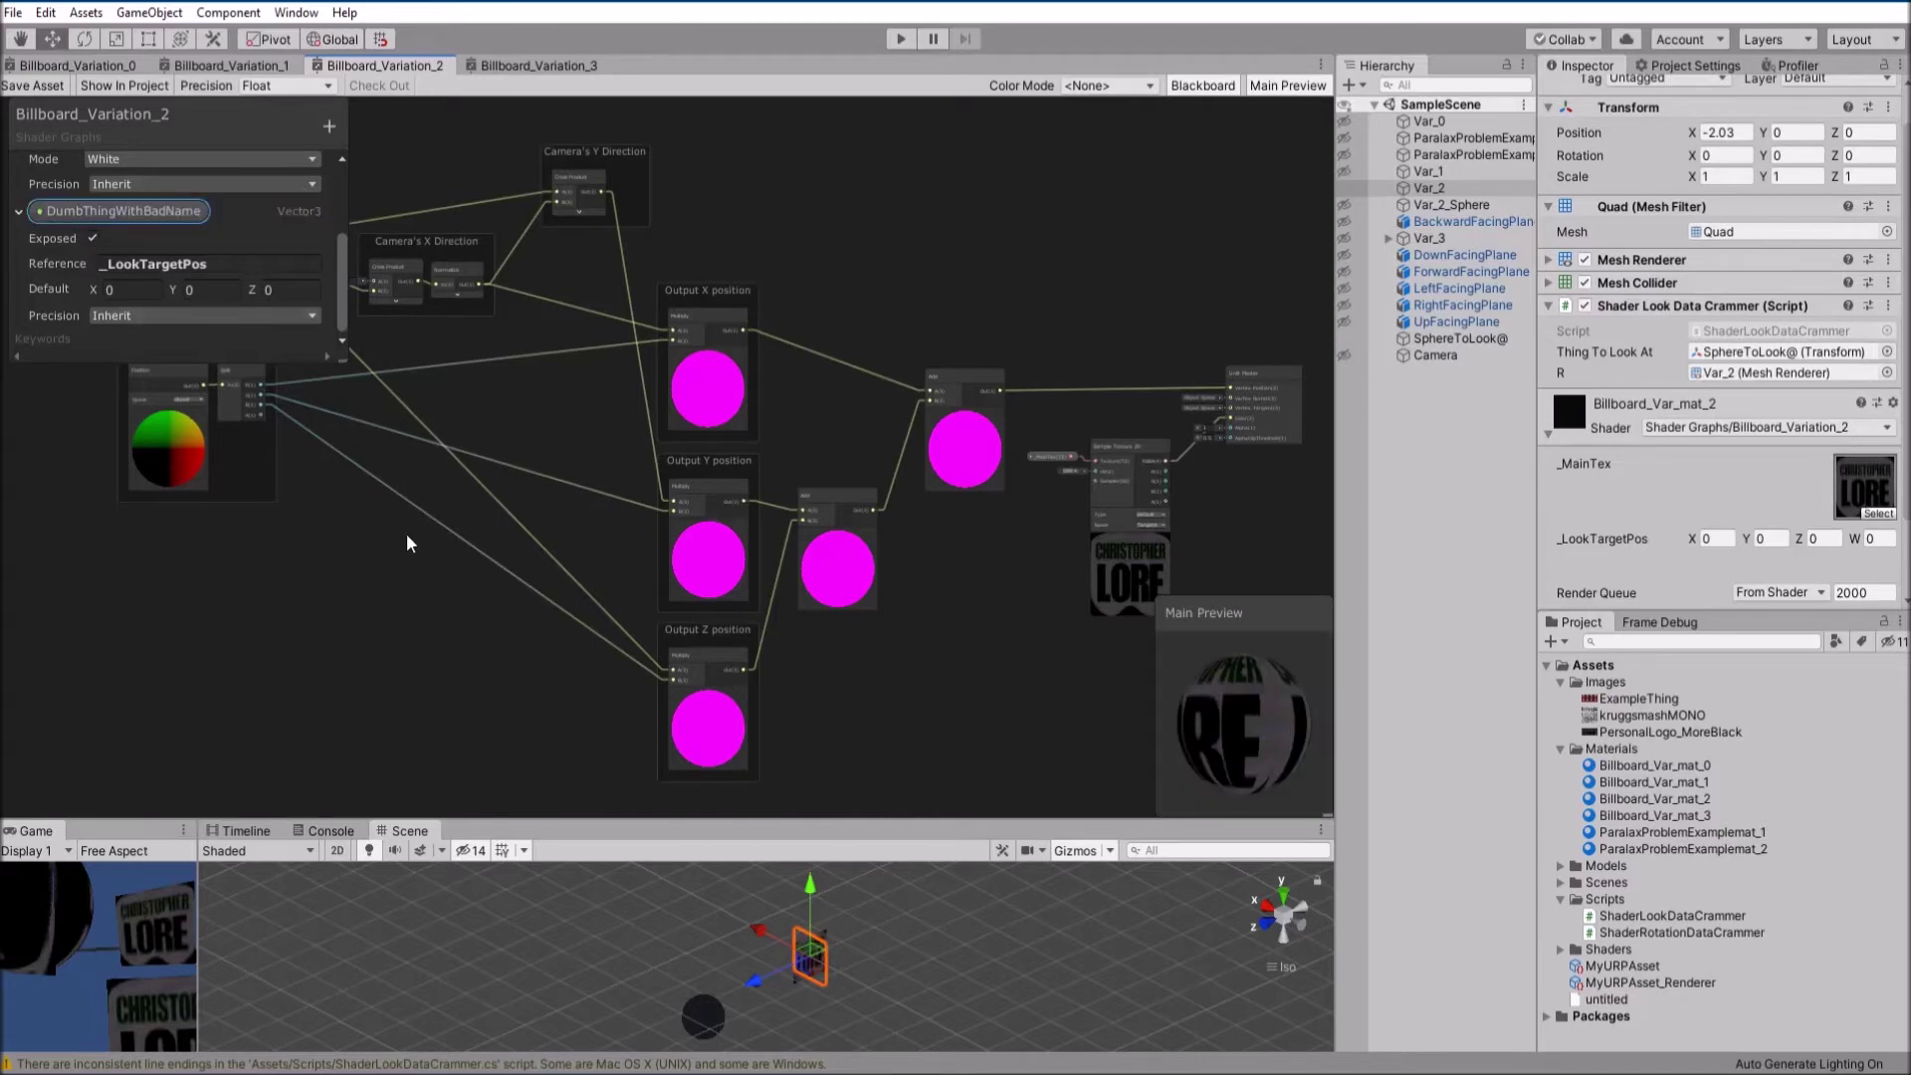
left_click(162, 265)
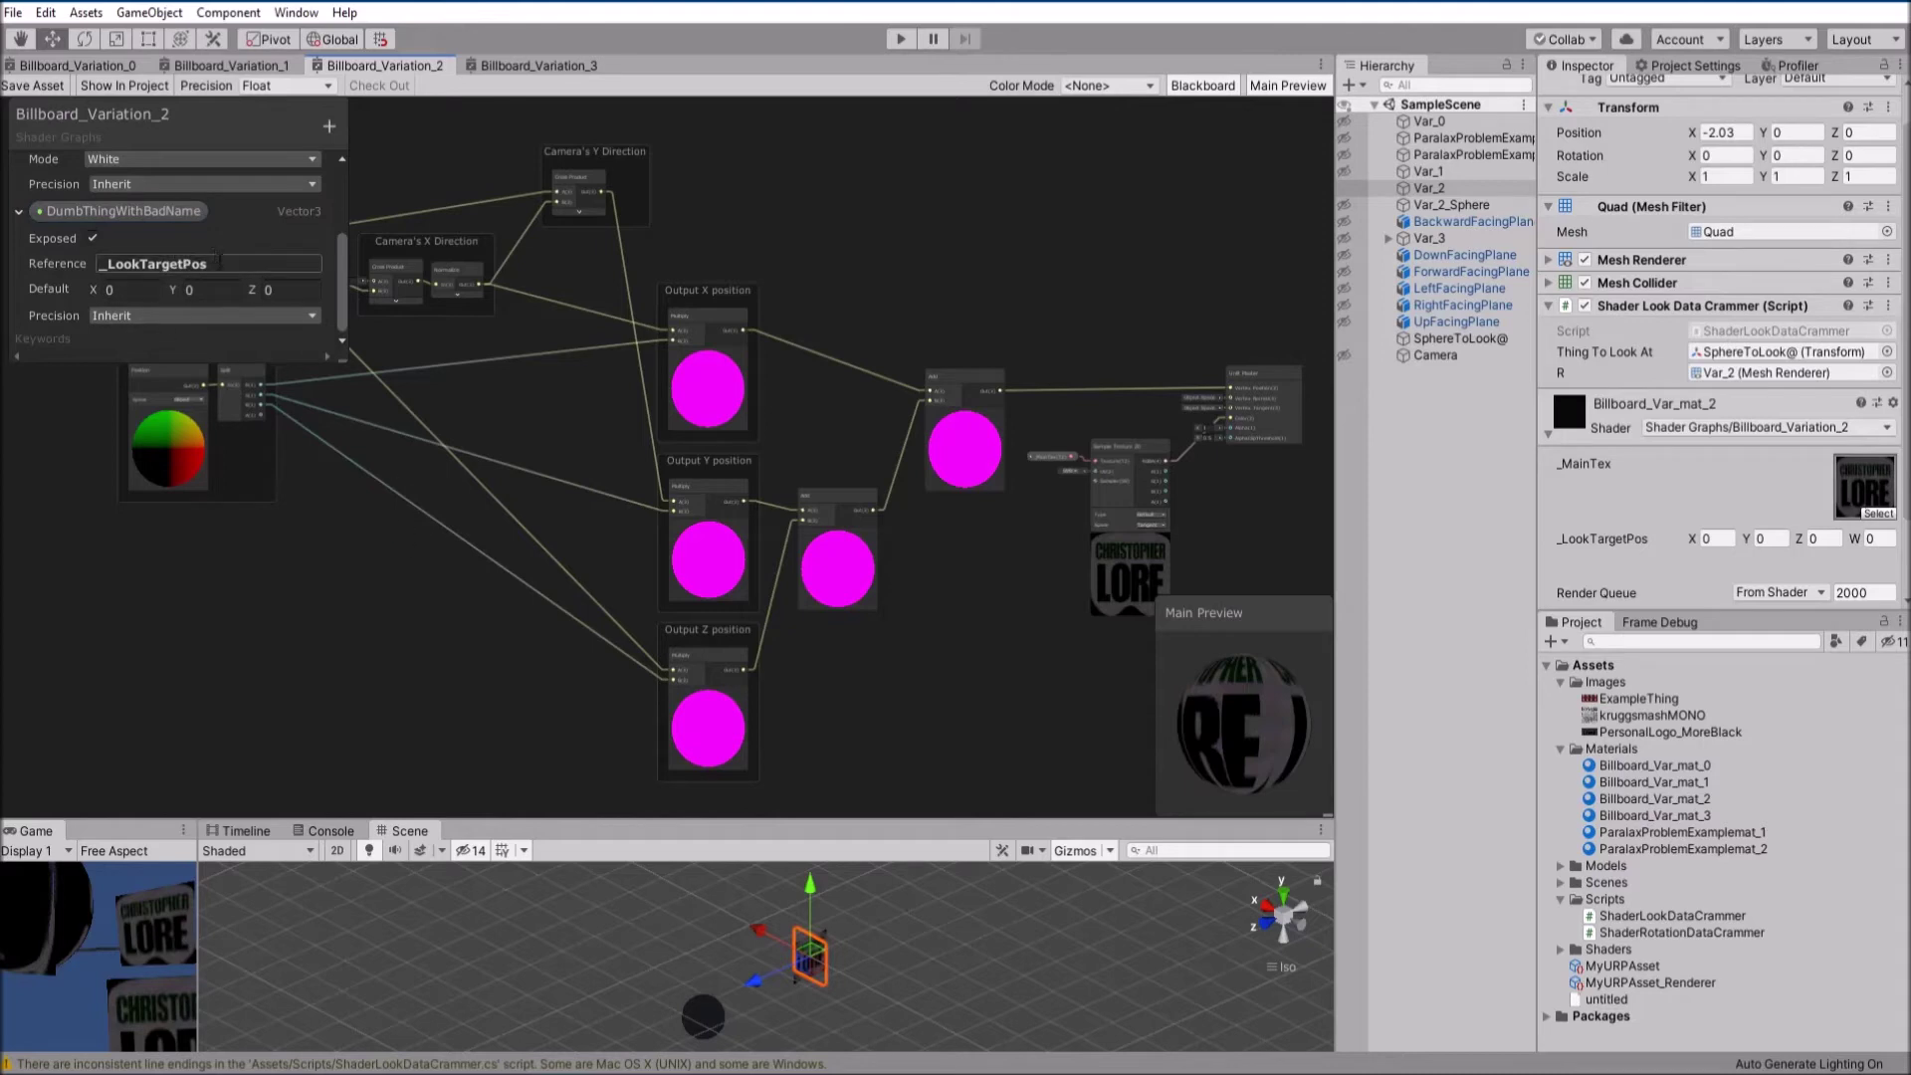
left_click_drag(220, 261, 62, 256)
left_click(341, 606)
Run the scene, move SphereToLook@ along X in an enlarged Scene view to test Var_2's orientation, and stop play mode
left_click(899, 40)
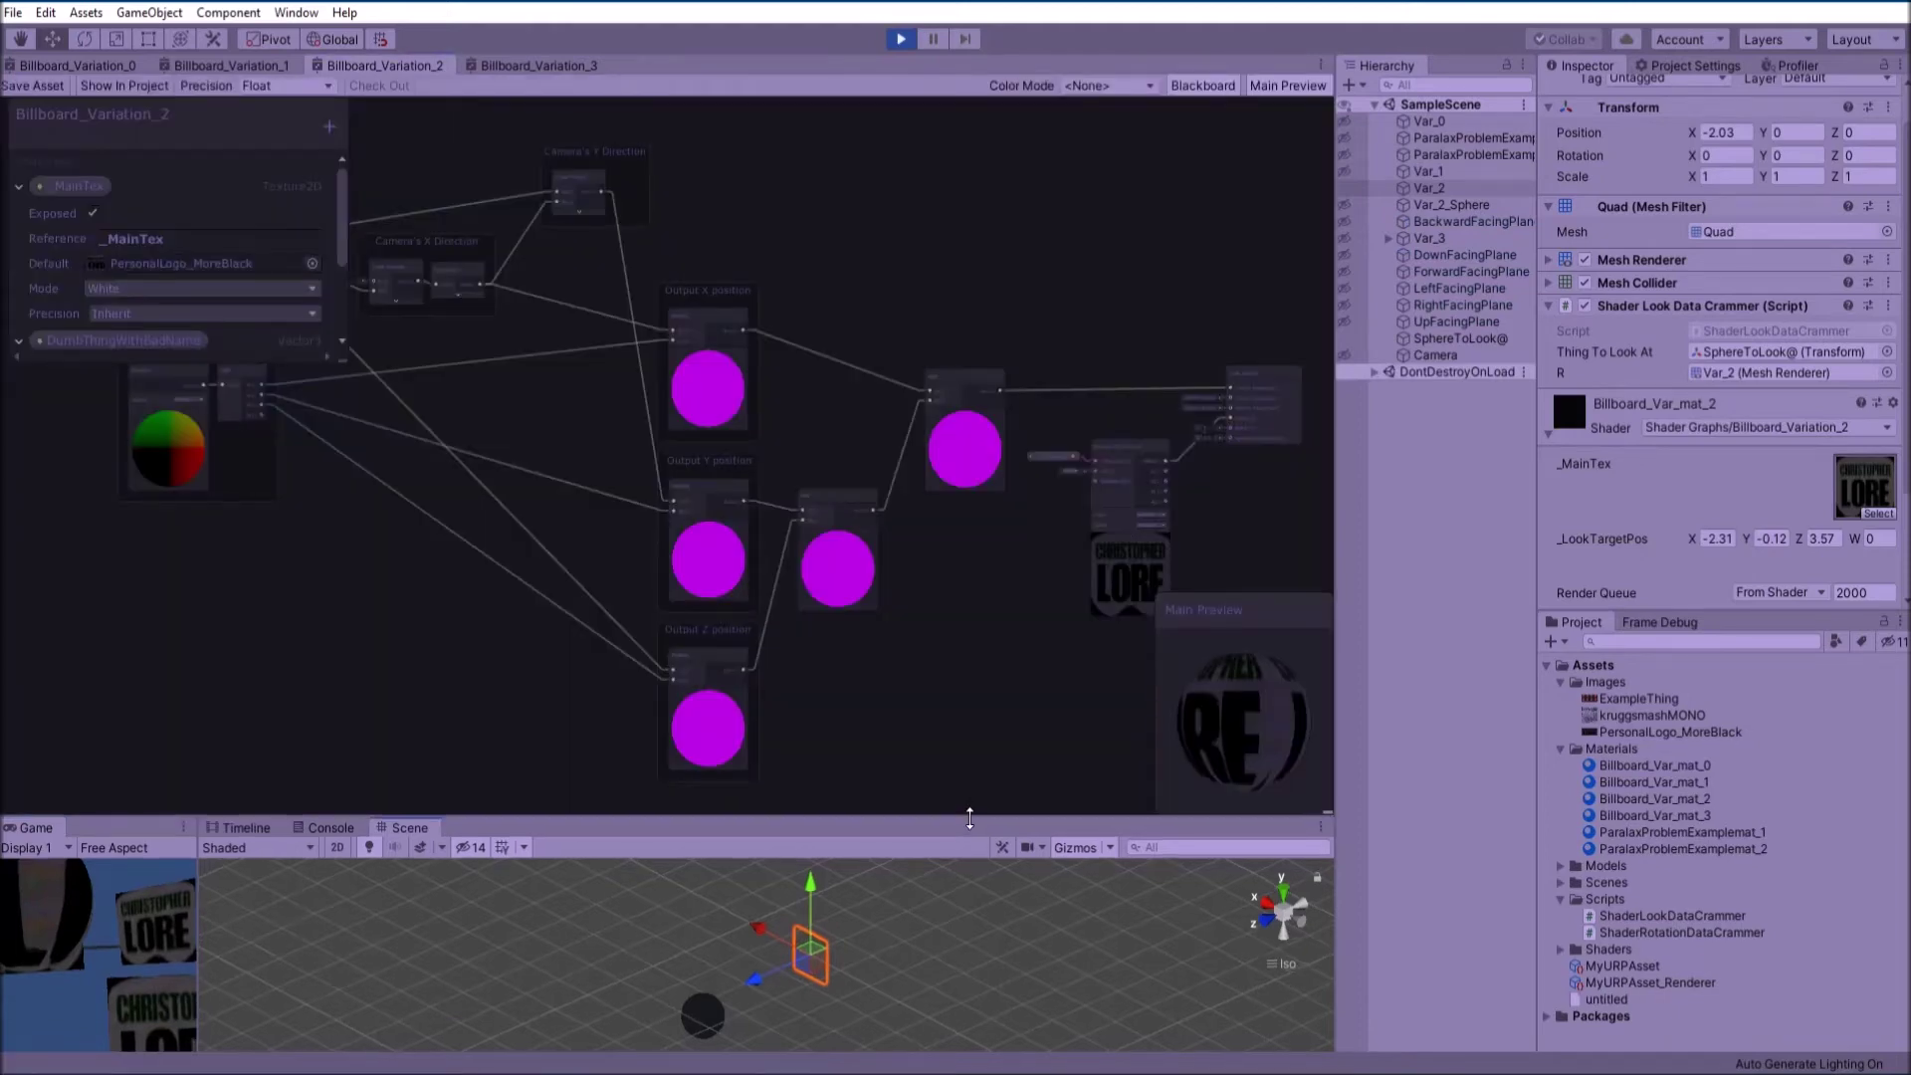
left_click_drag(968, 822, 945, 343)
right_click_drag(901, 696, 1545, 767)
left_click(842, 597)
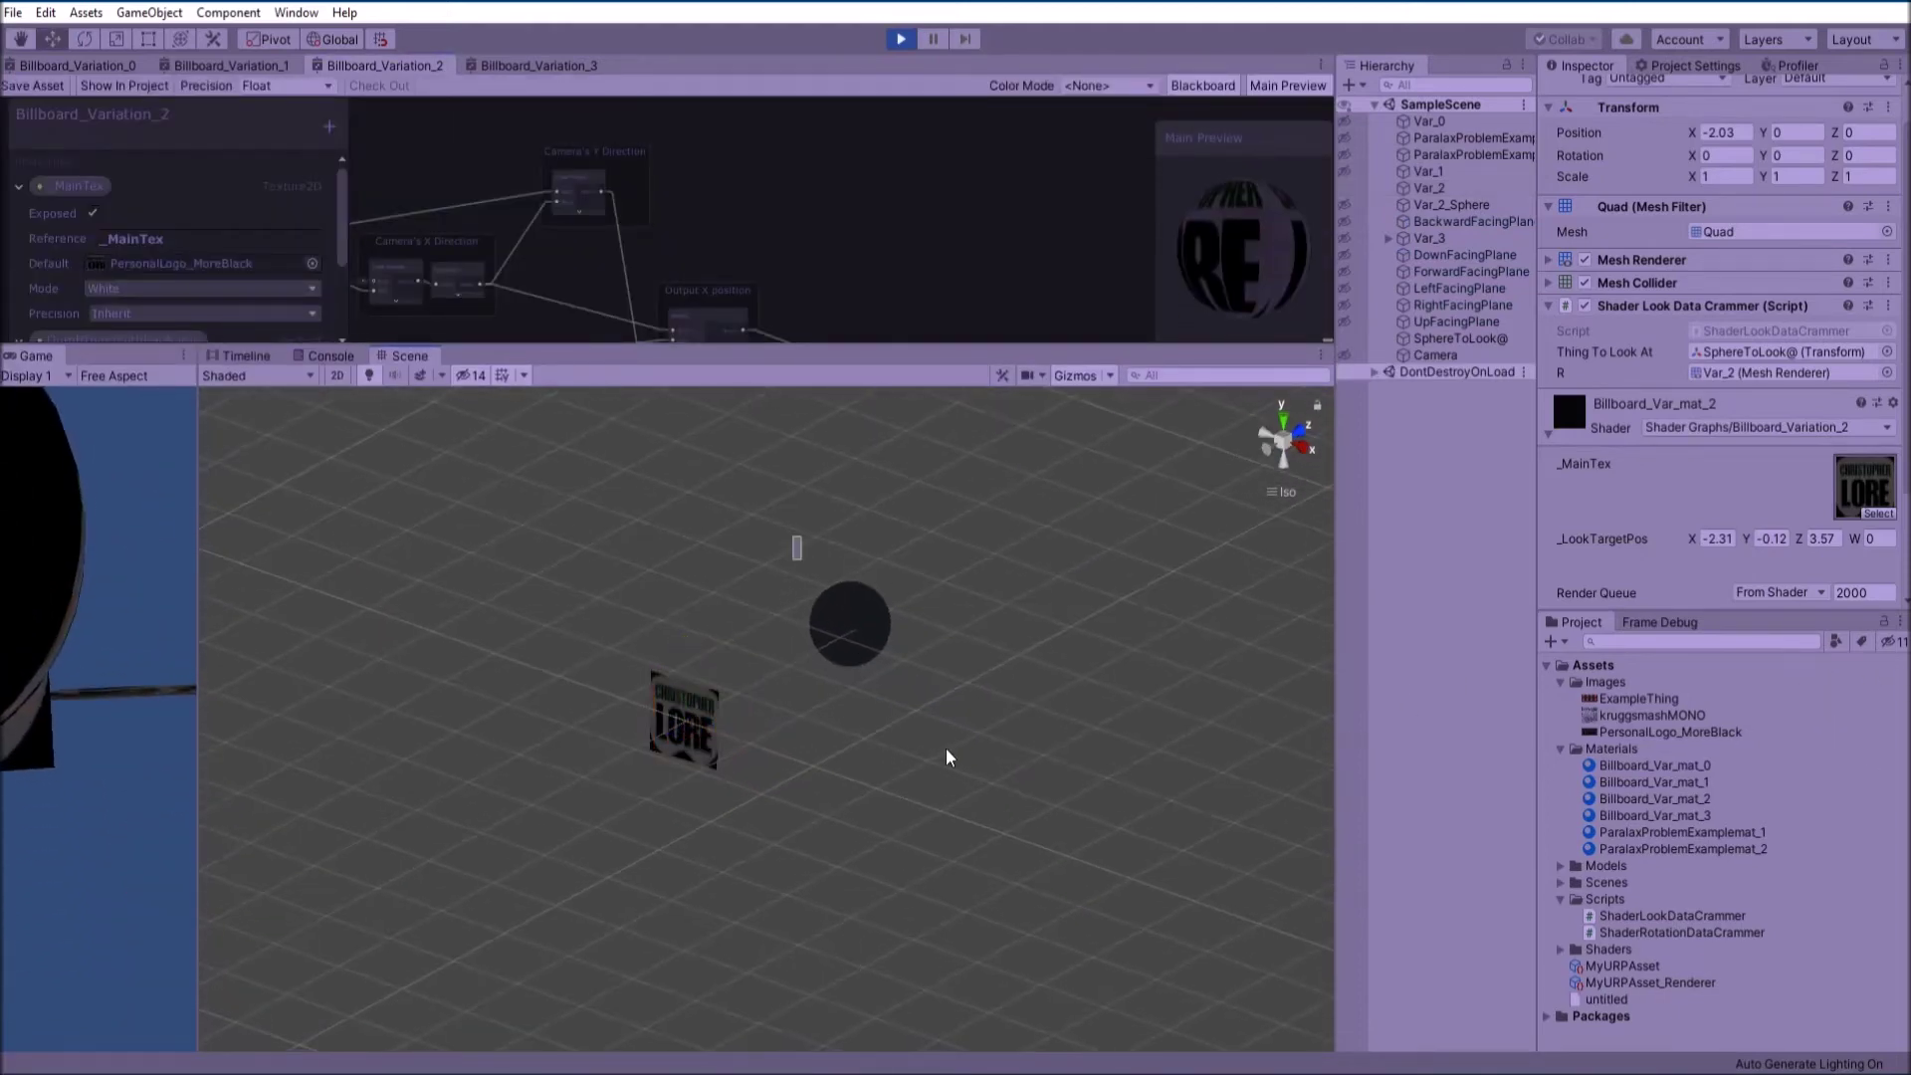
mouse_move(906, 645)
left_mouse_down()
mouse_move(1036, 738)
mouse_move(906, 676)
left_mouse_up()
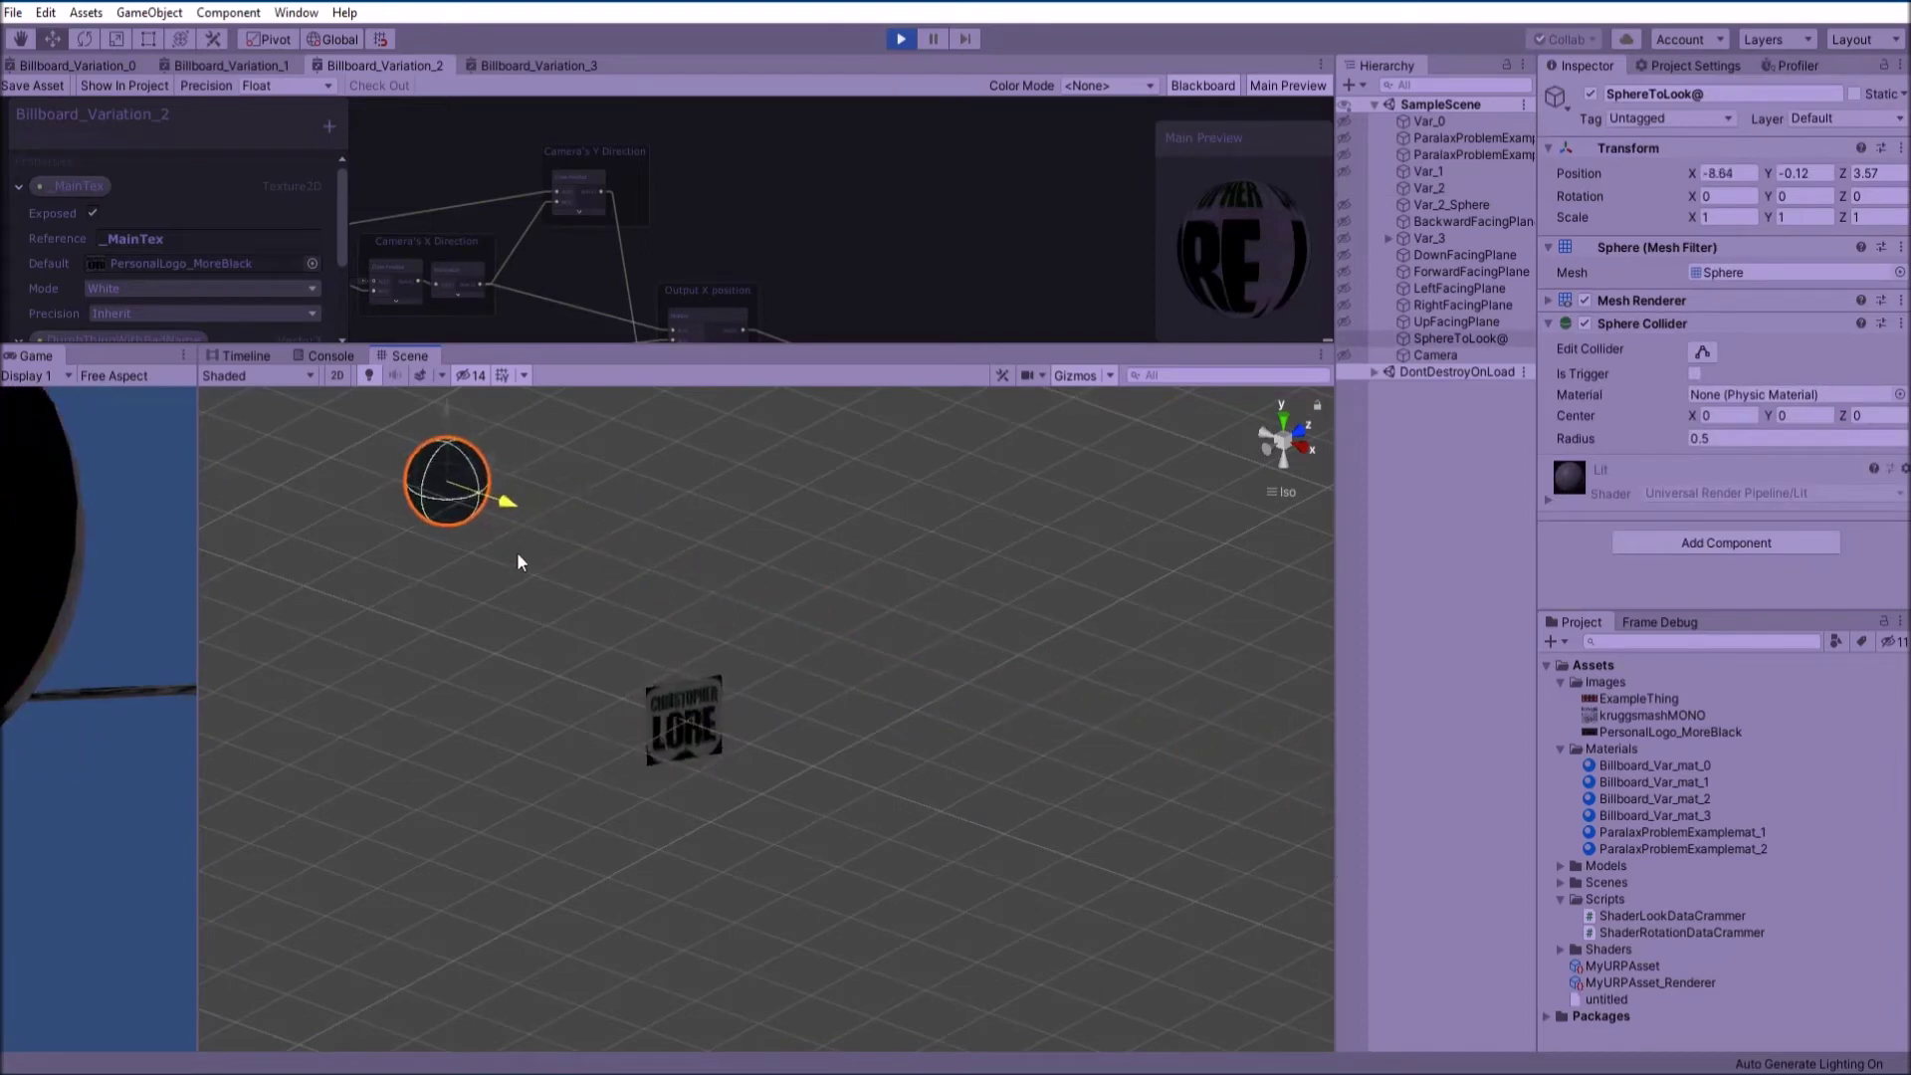
left_click(899, 37)
Swap the Subtract inputs in the Camera z Direction group, with object Position in A and DumbThingWithBadName in B, and save the graph
left_click_drag(910, 349, 876, 791)
middle_click_drag(341, 469, 637, 613)
scroll(421, 330, "up", 9)
middle_click_drag(424, 528, 705, 492)
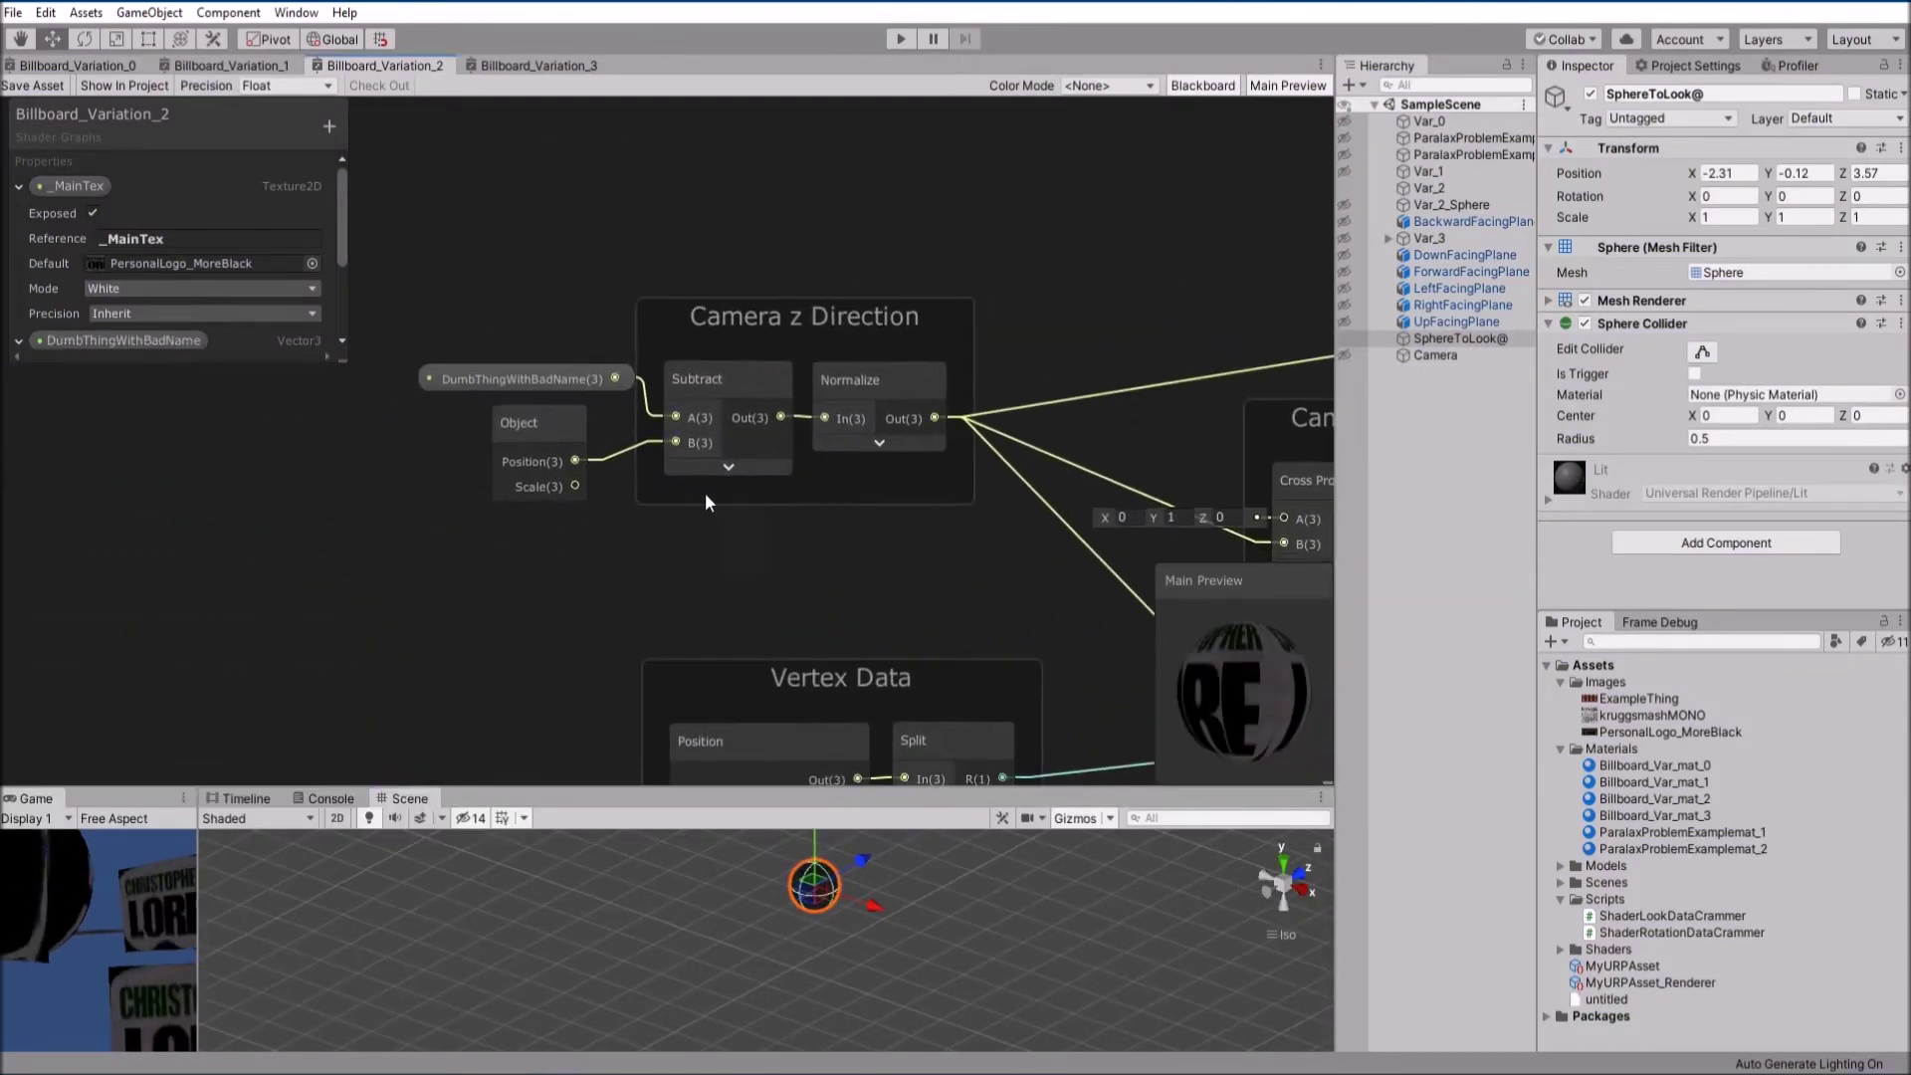
left_click_drag(535, 433, 677, 417)
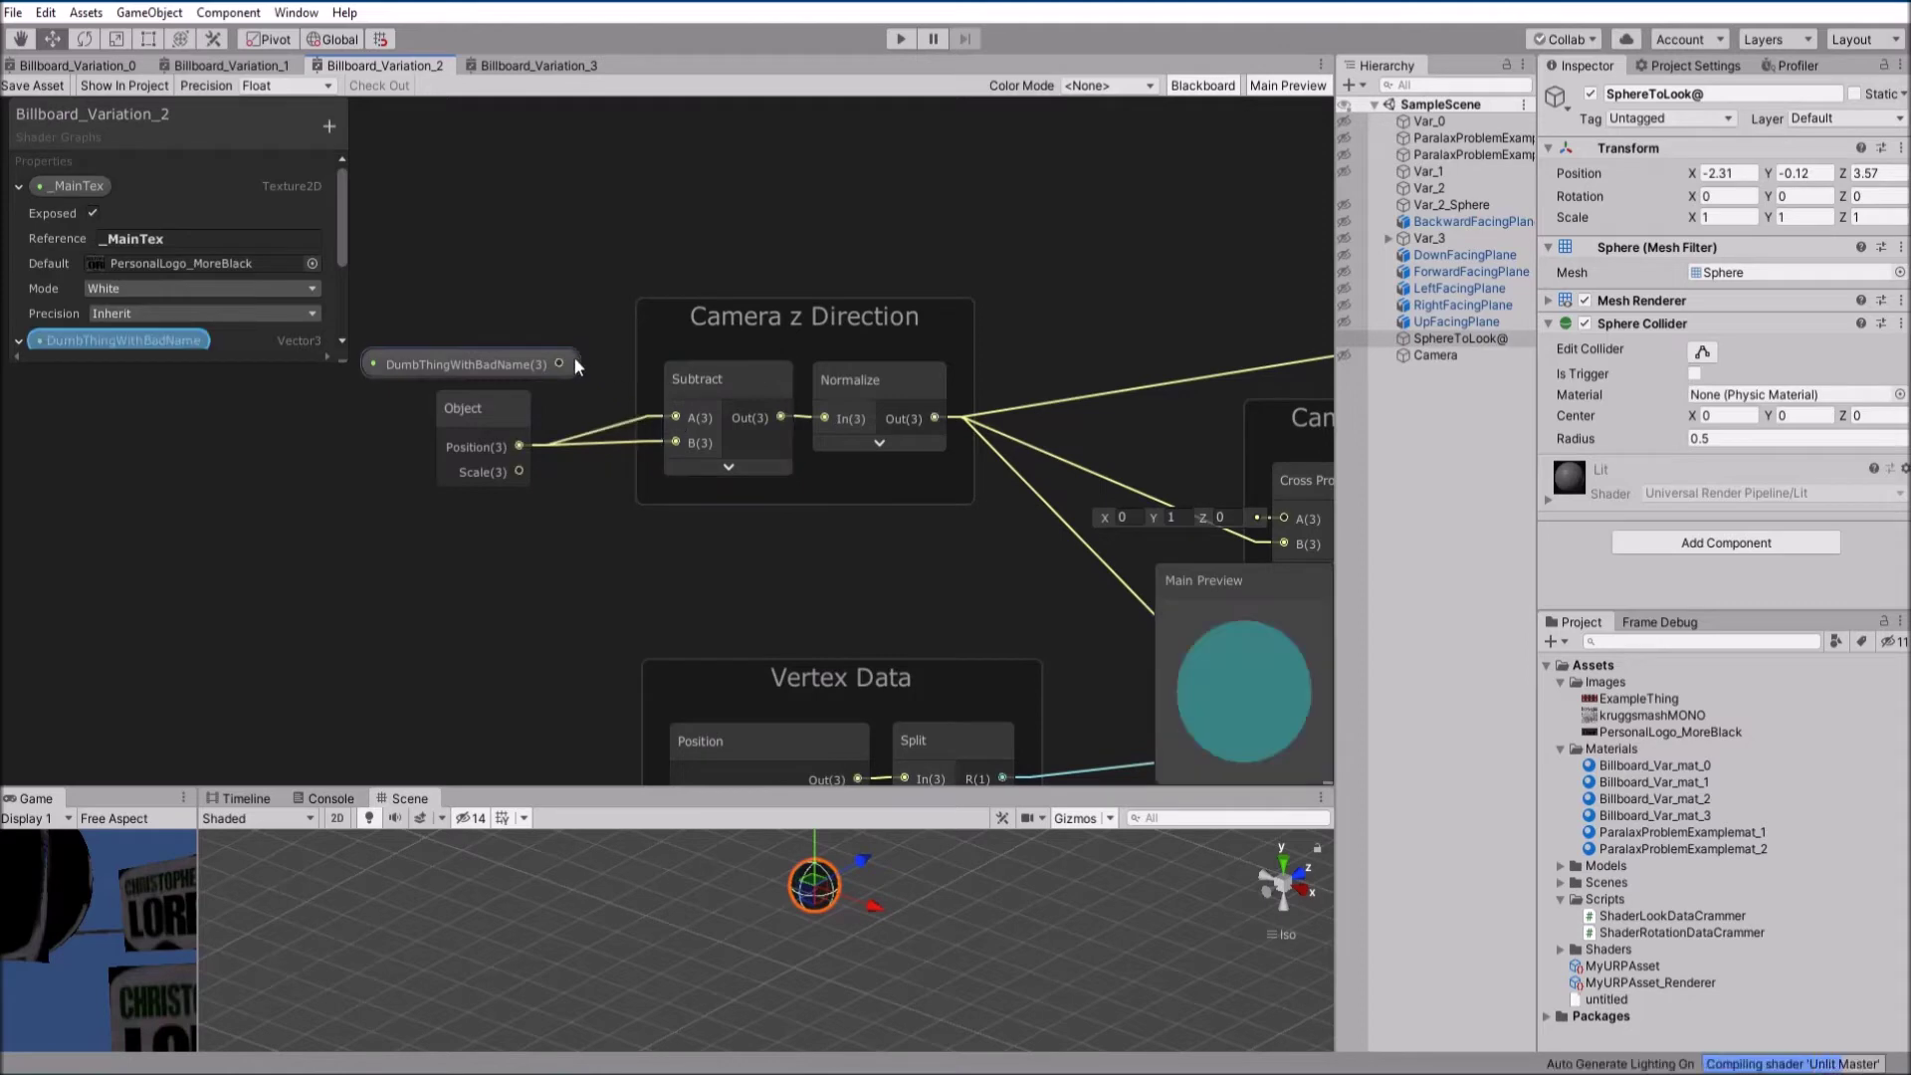
left_click_drag(563, 363, 677, 442)
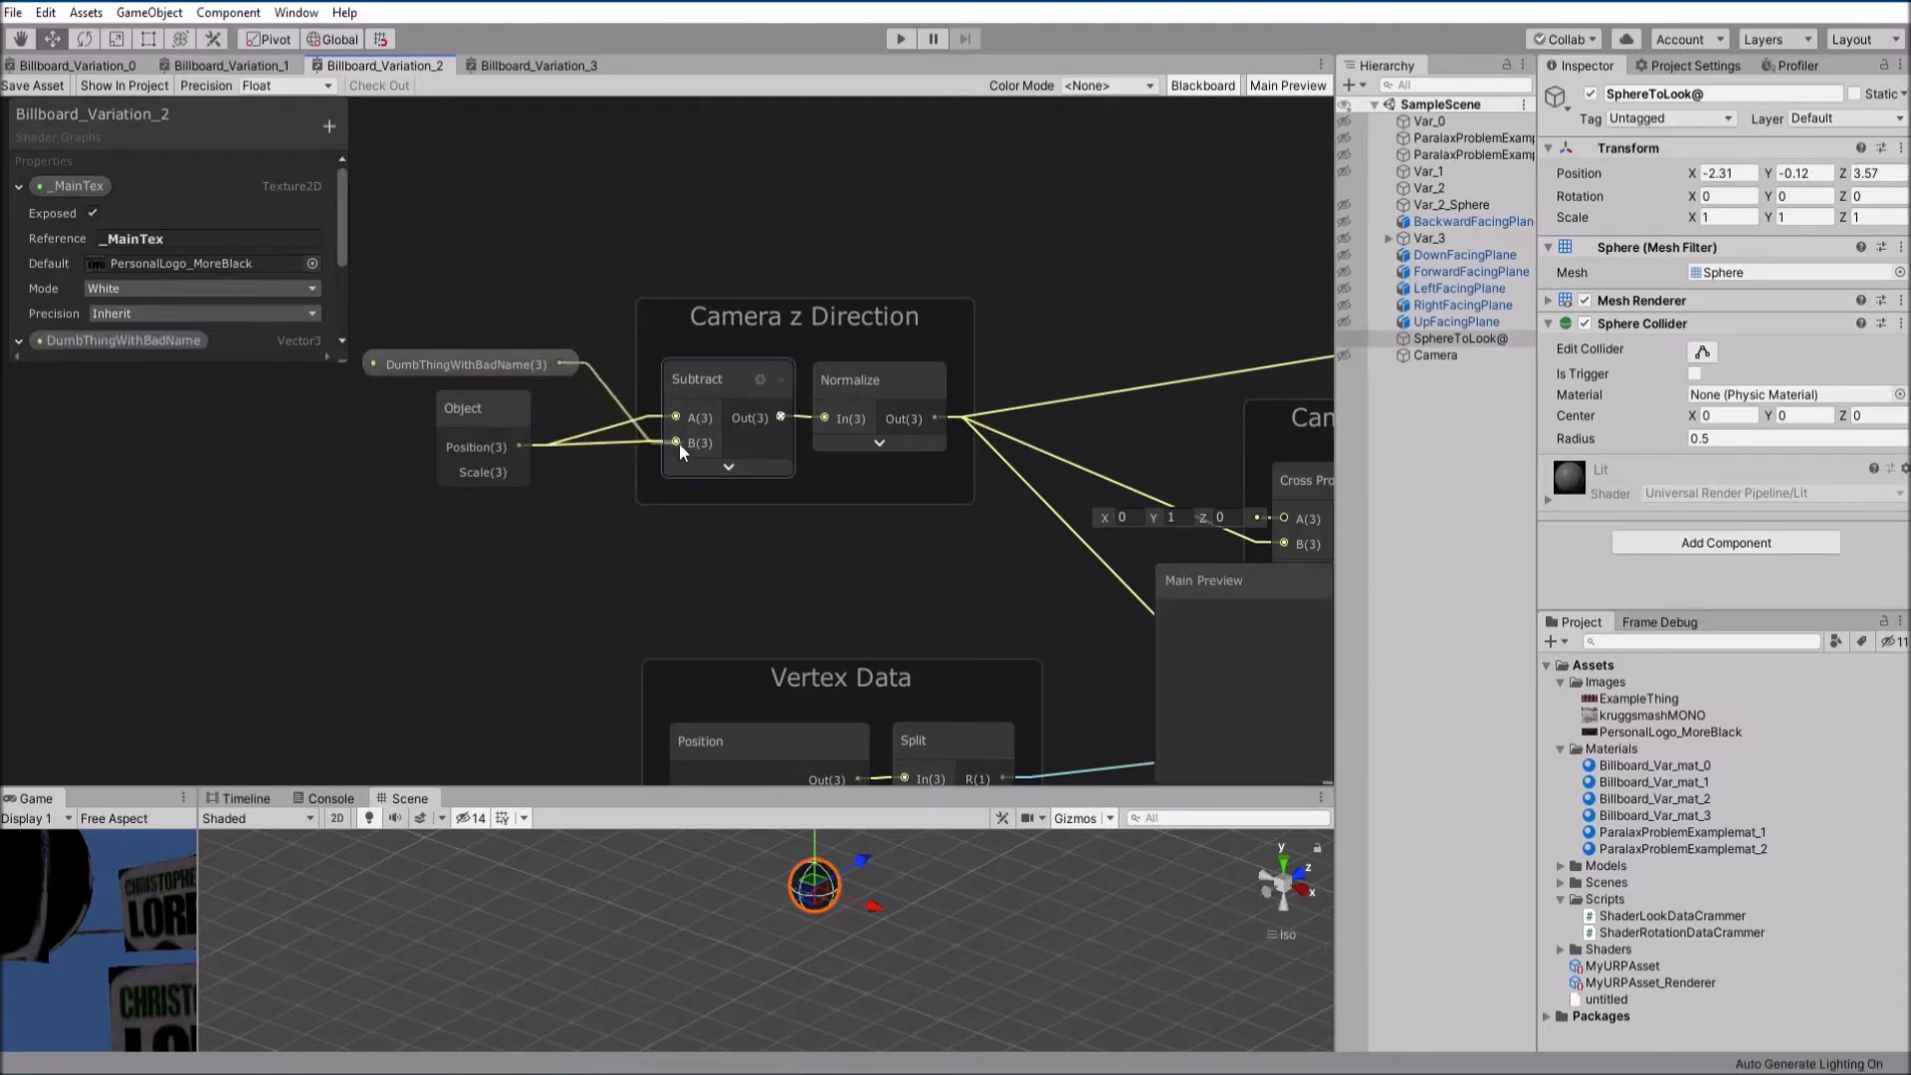
left_click(30, 84)
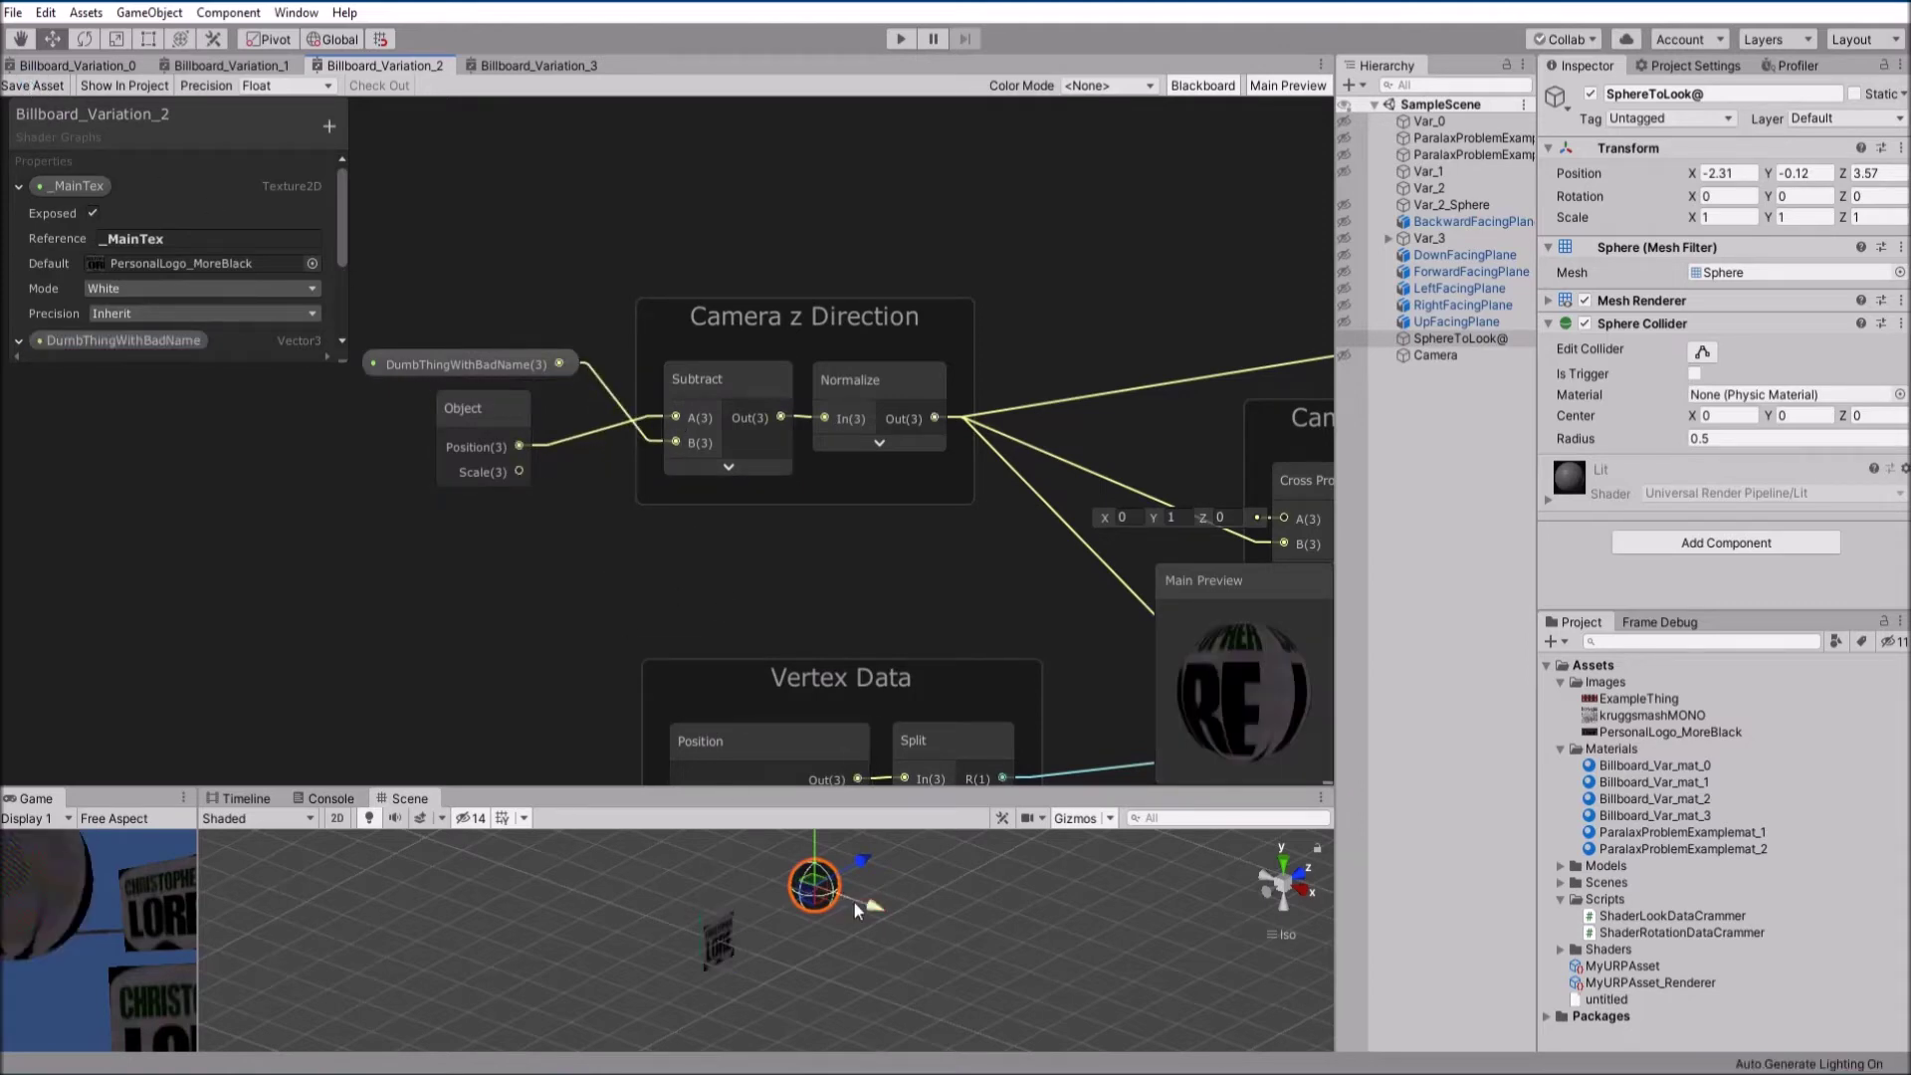
Run the scene again, move SphereToLook@ around and above Var_2 while viewing from the side, and stop play mode
left_click_drag(854, 910, 558, 836, "alt")
left_click(902, 40)
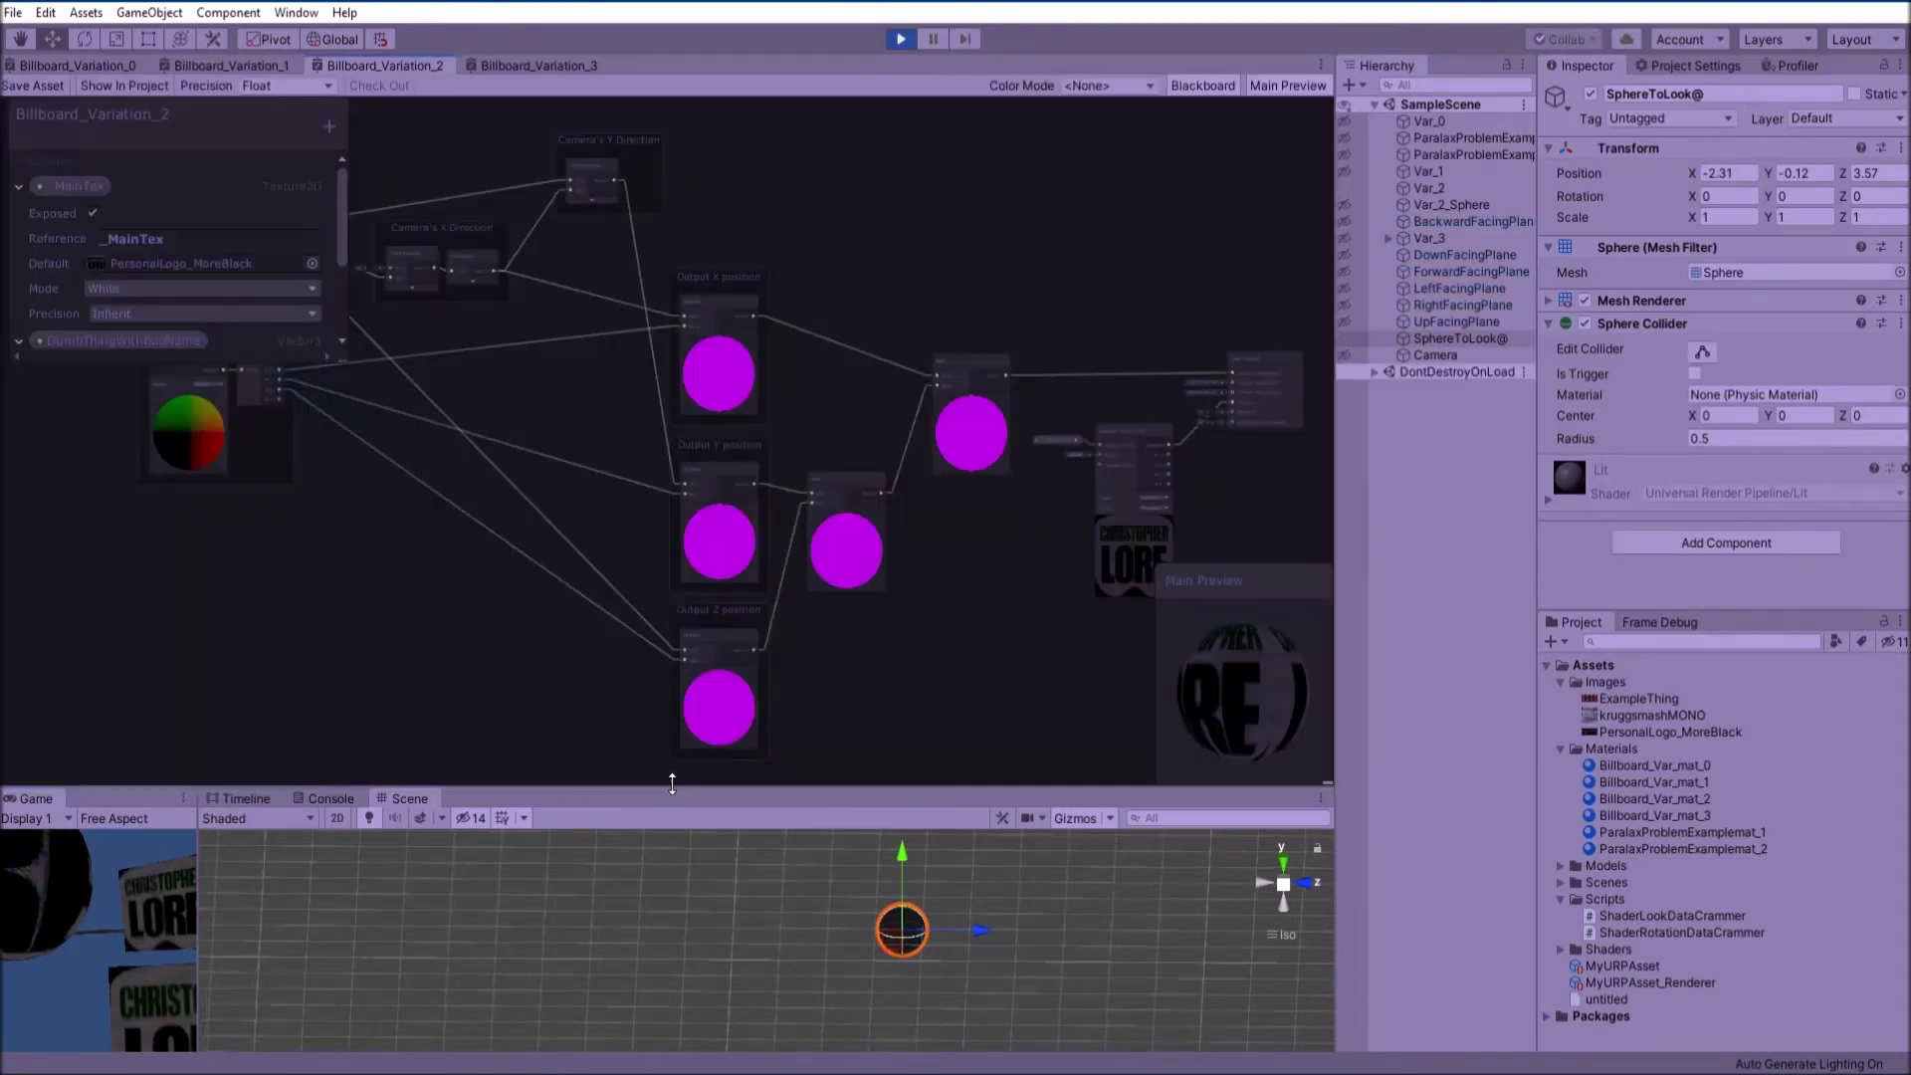
left_click_drag(670, 784, 656, 593)
left_click_drag(717, 766, 592, 901, "alt")
left_click_drag(993, 853, 1203, 796, "alt")
left_click_drag(1034, 665, 856, 683)
middle_click_drag(1060, 799, 1020, 900)
left_click_drag(827, 666, 1043, 873)
left_click_drag(931, 682, 986, 819)
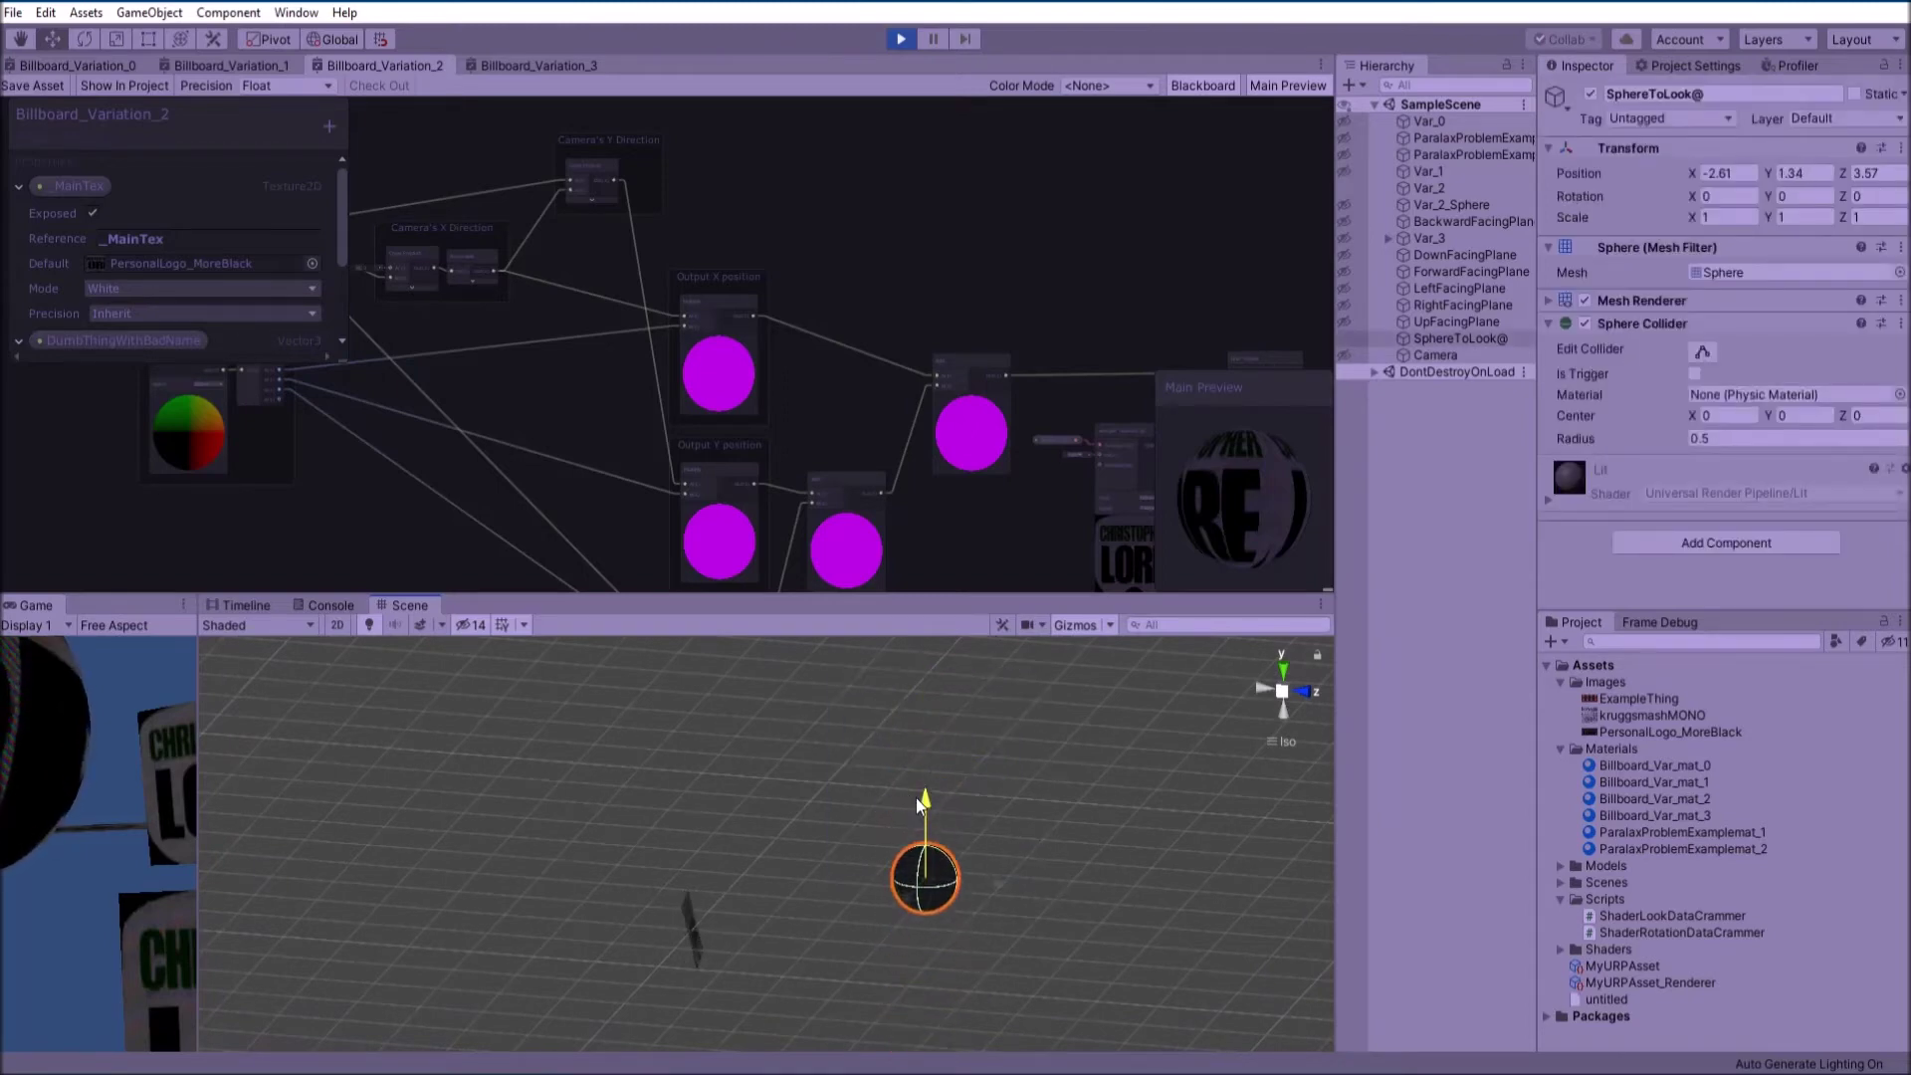
left_click(900, 39)
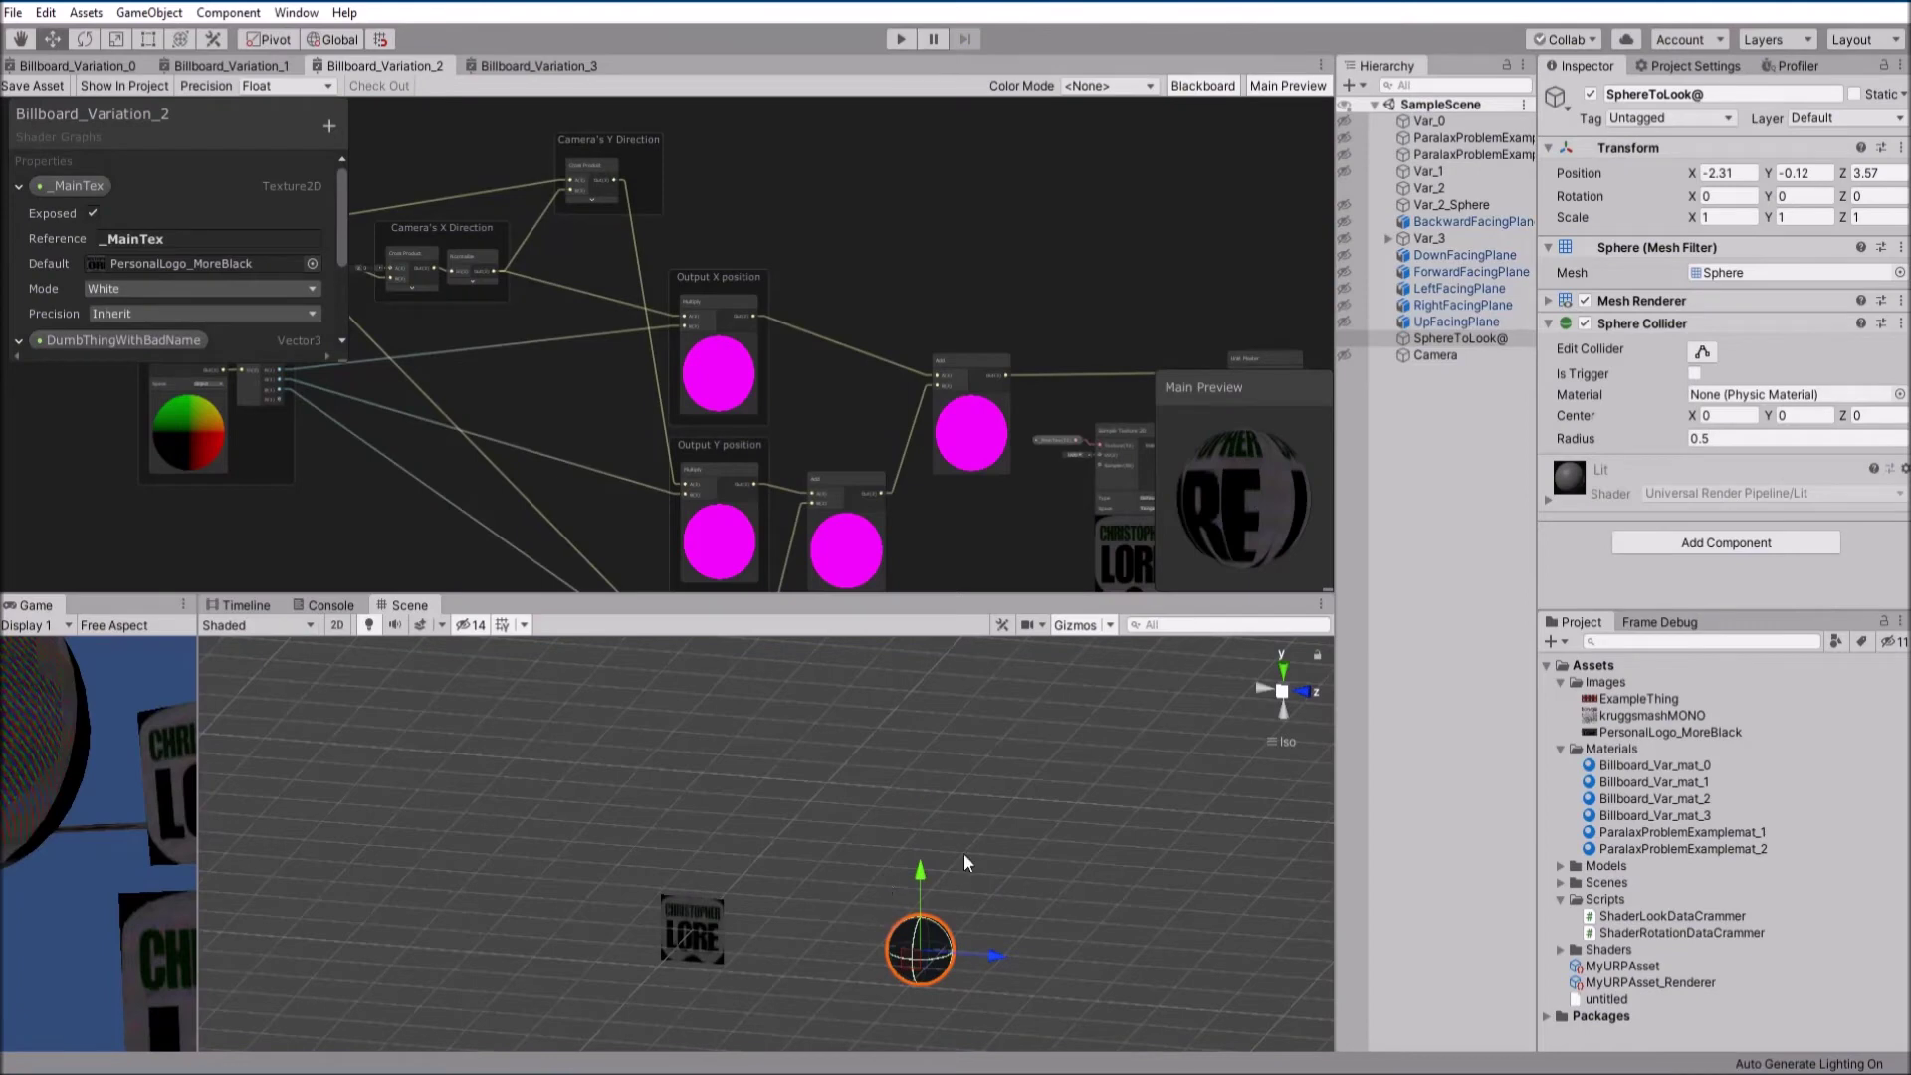
Assign the Camera as the Thing To Look At of Var_2's Shader Look Data Crammer script
left_click_drag(964, 852, 690, 909, "alt")
middle_click_drag(691, 910, 698, 729)
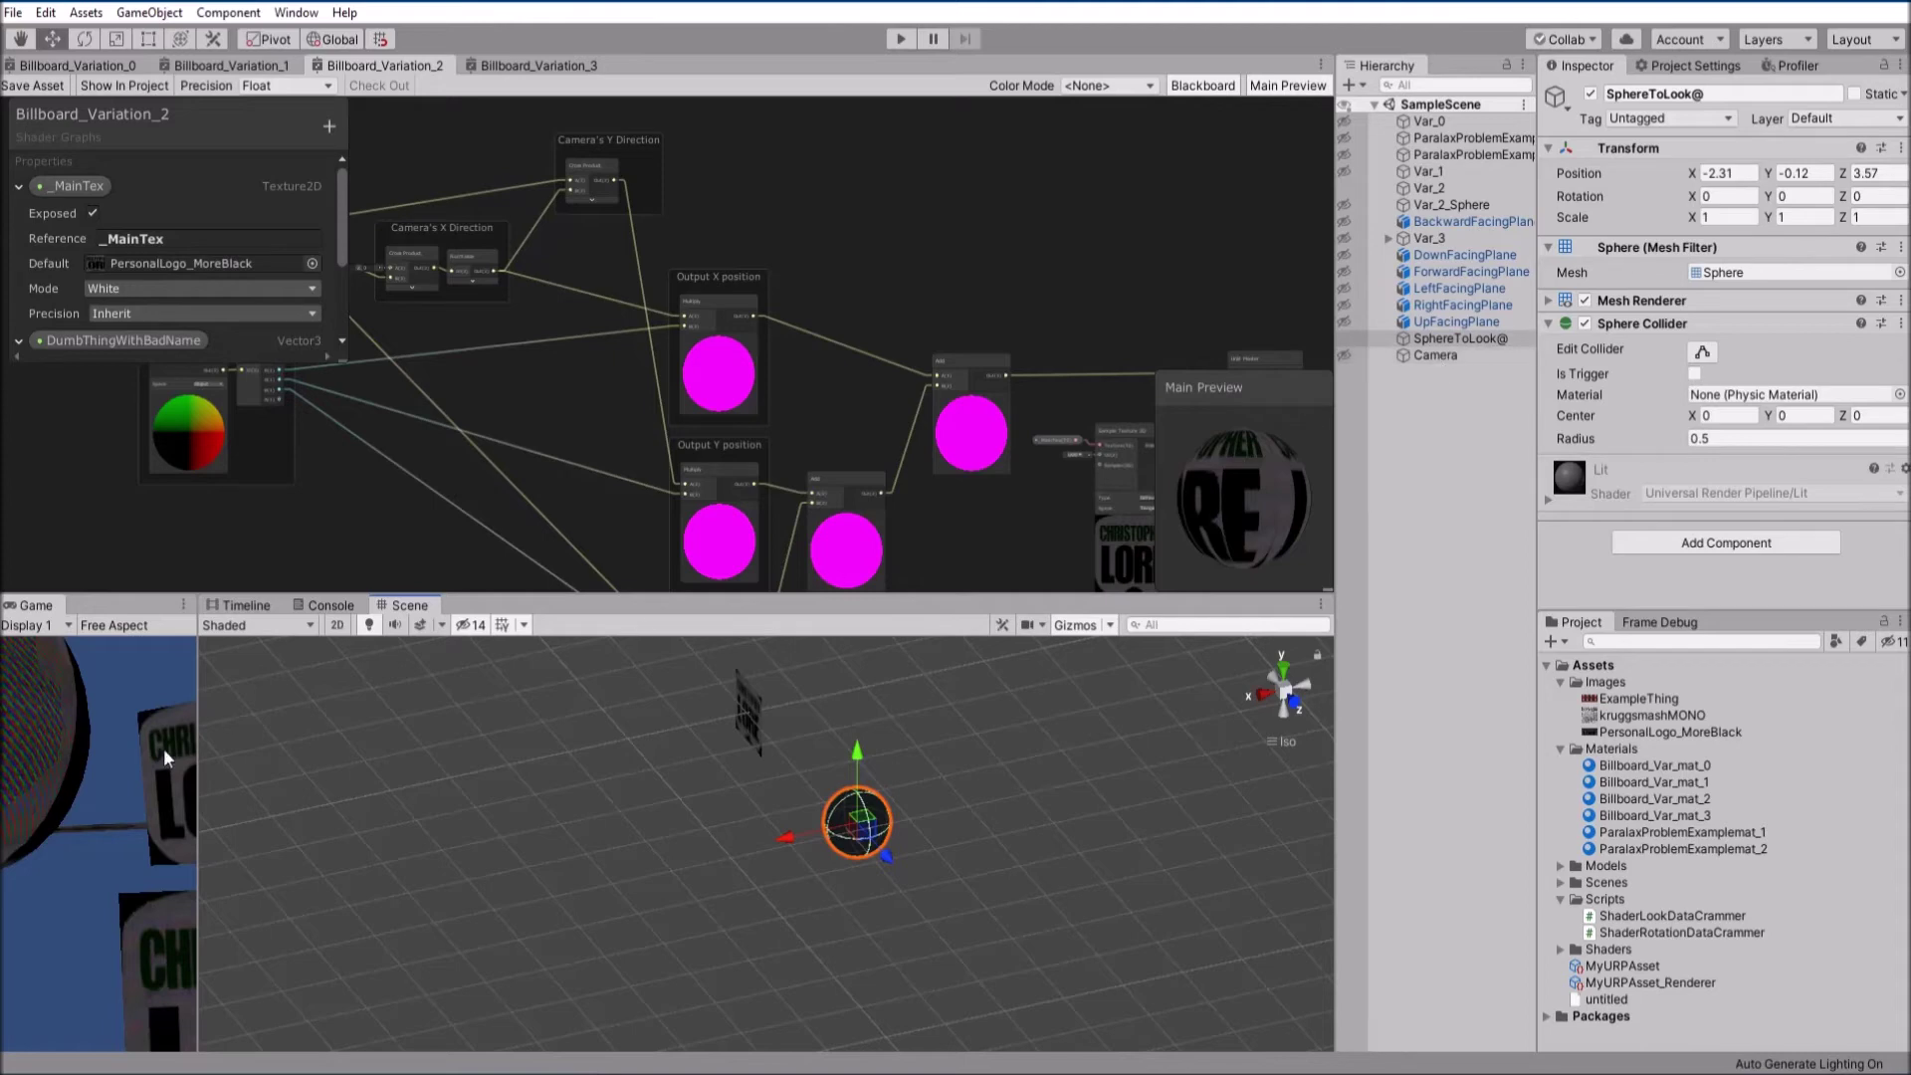
left_click(1419, 358)
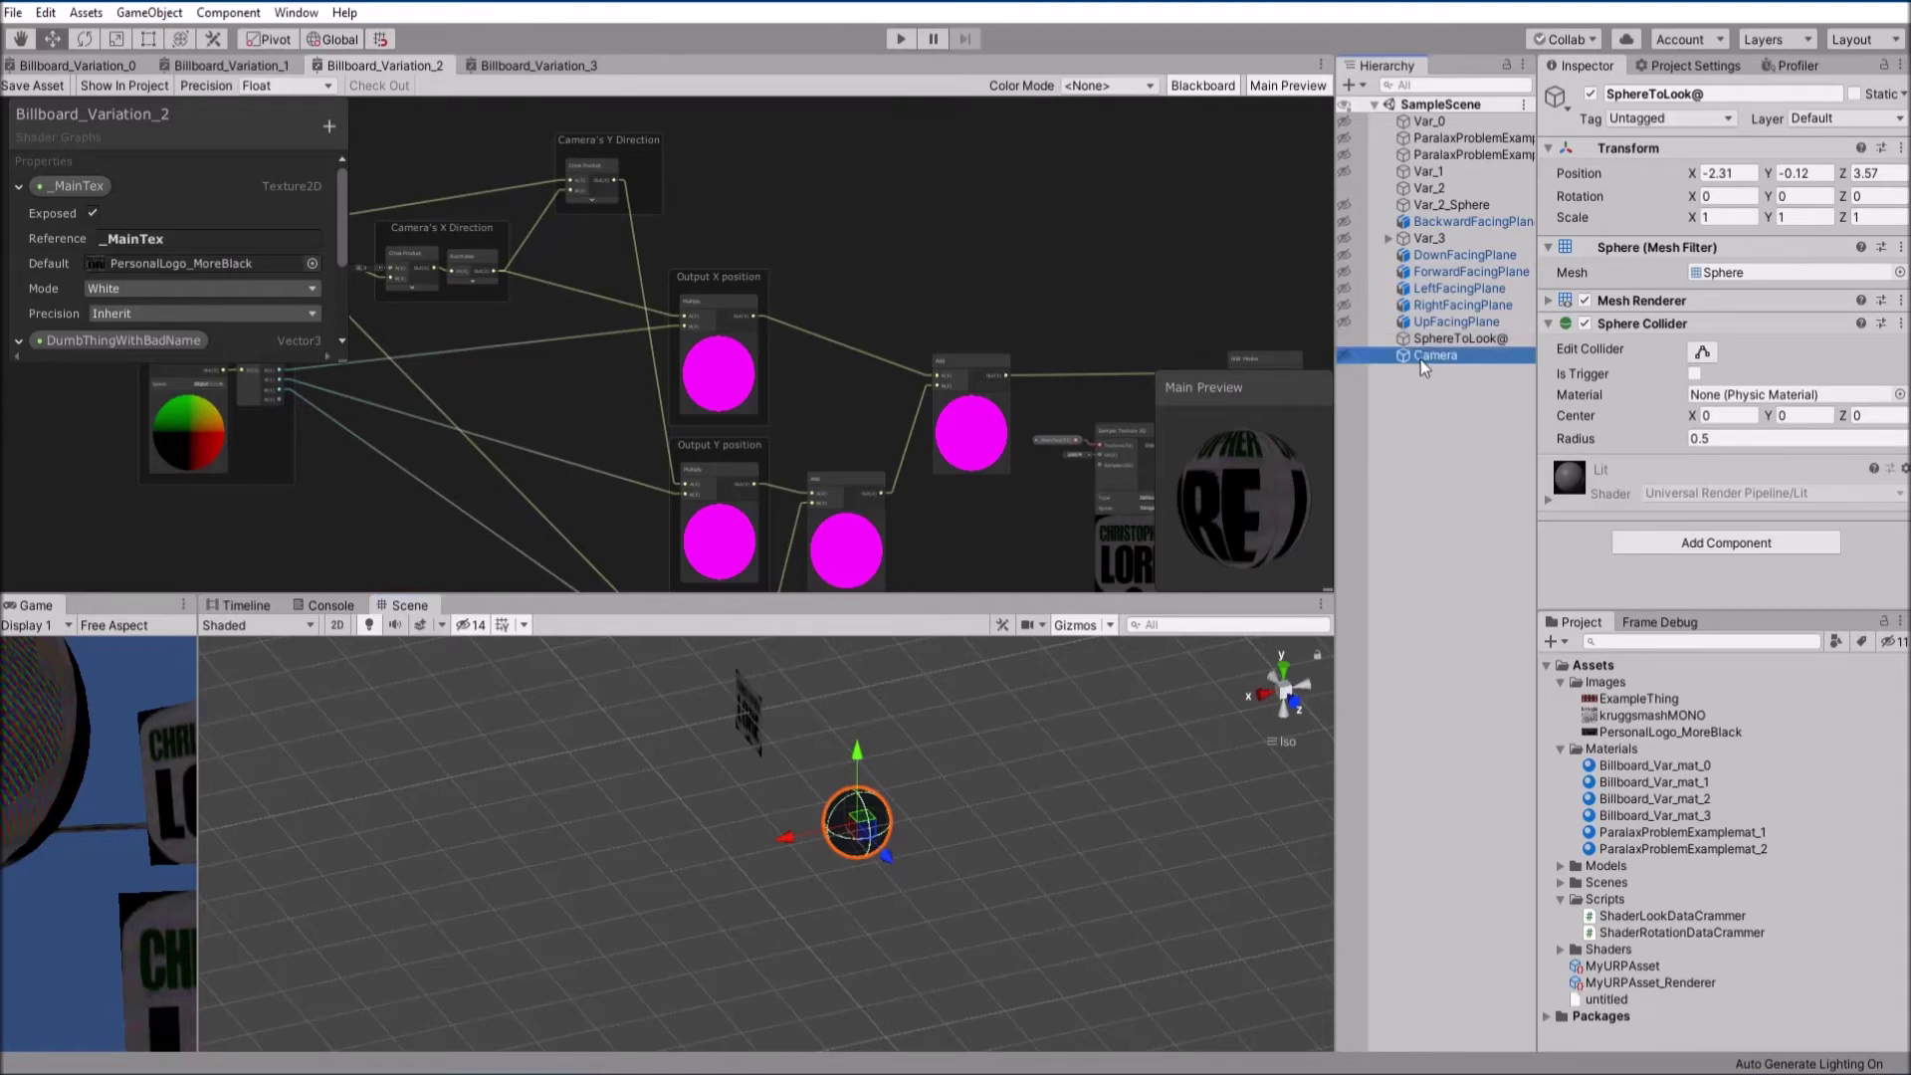
left_click(1448, 186)
left_click_drag(1430, 356, 1736, 394)
Enlarge the Game view, move Var_2 to about X 0.34, Y 2.84, and reposition the Camera to about Y 1.85, Z -2.76
left_click_drag(1031, 600, 1025, 351)
left_click_drag(201, 522, 921, 524)
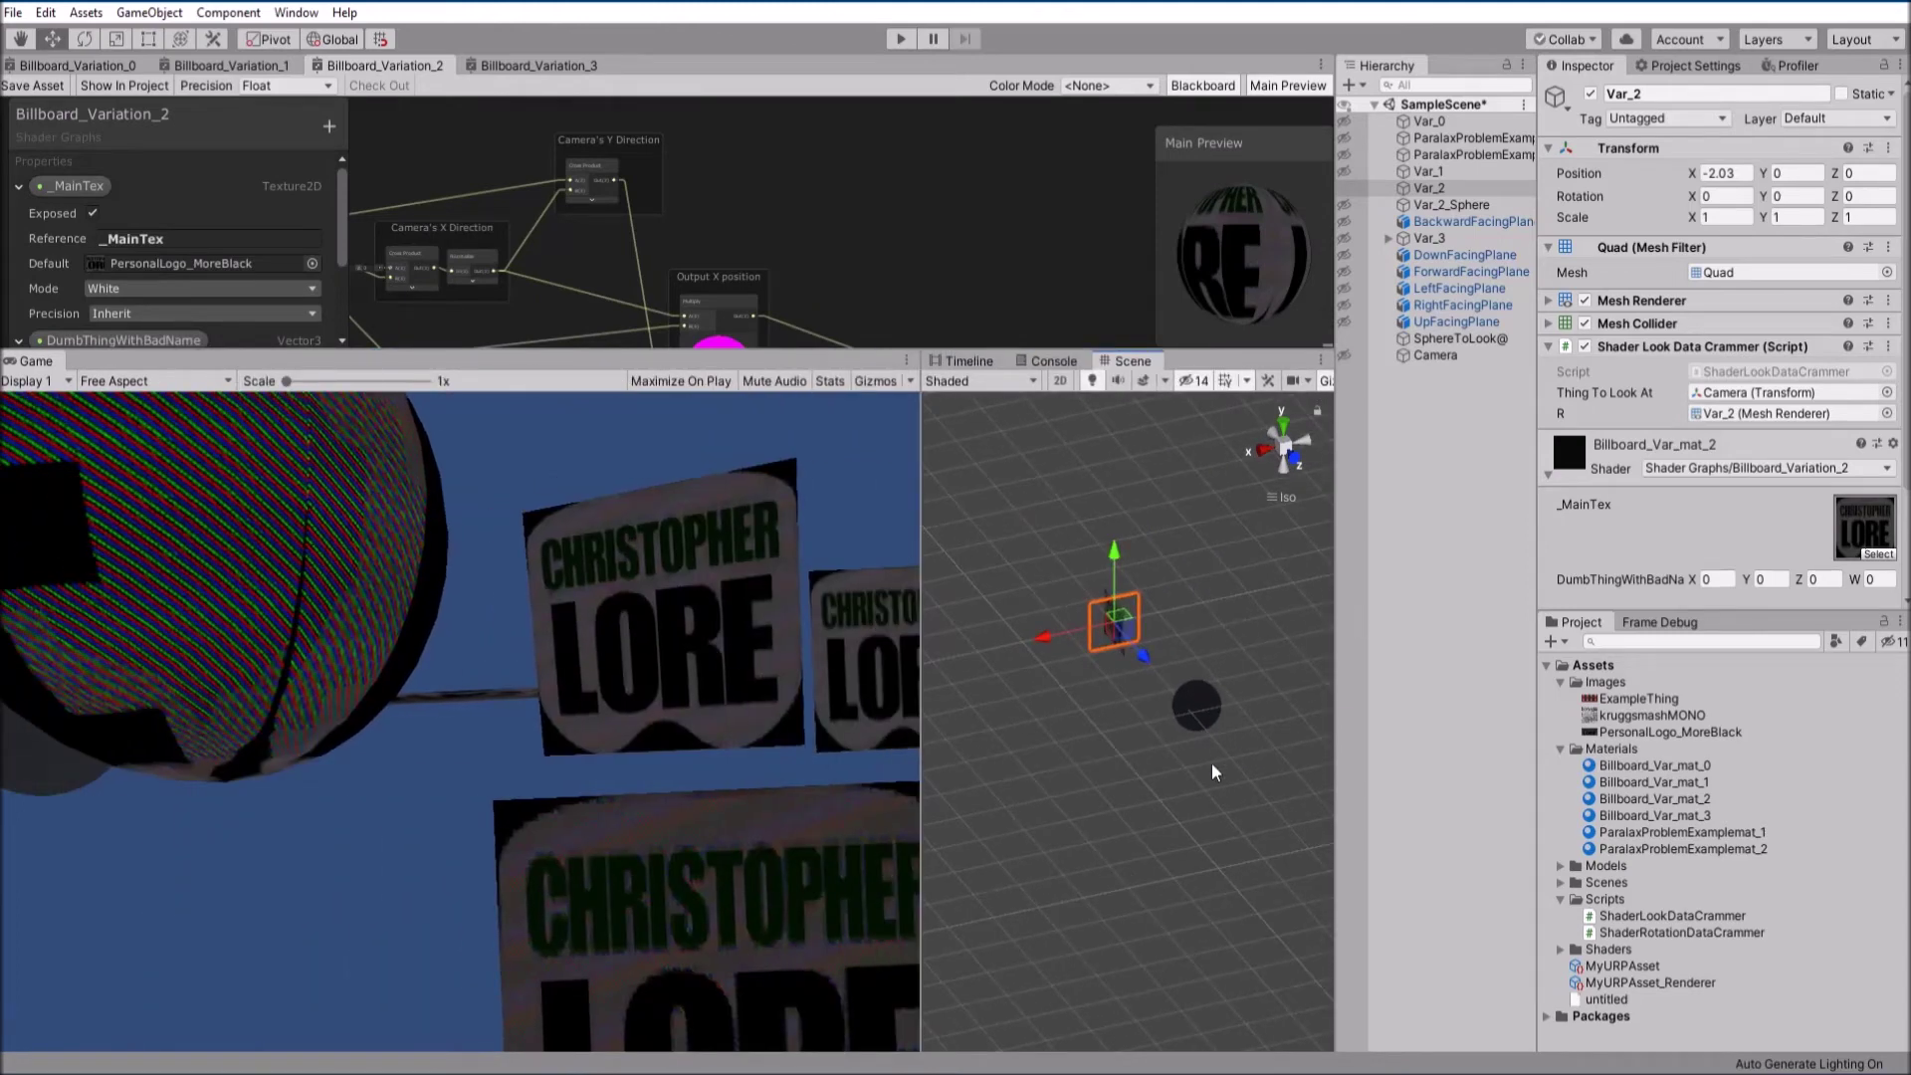
scroll(1085, 695, "down", 2)
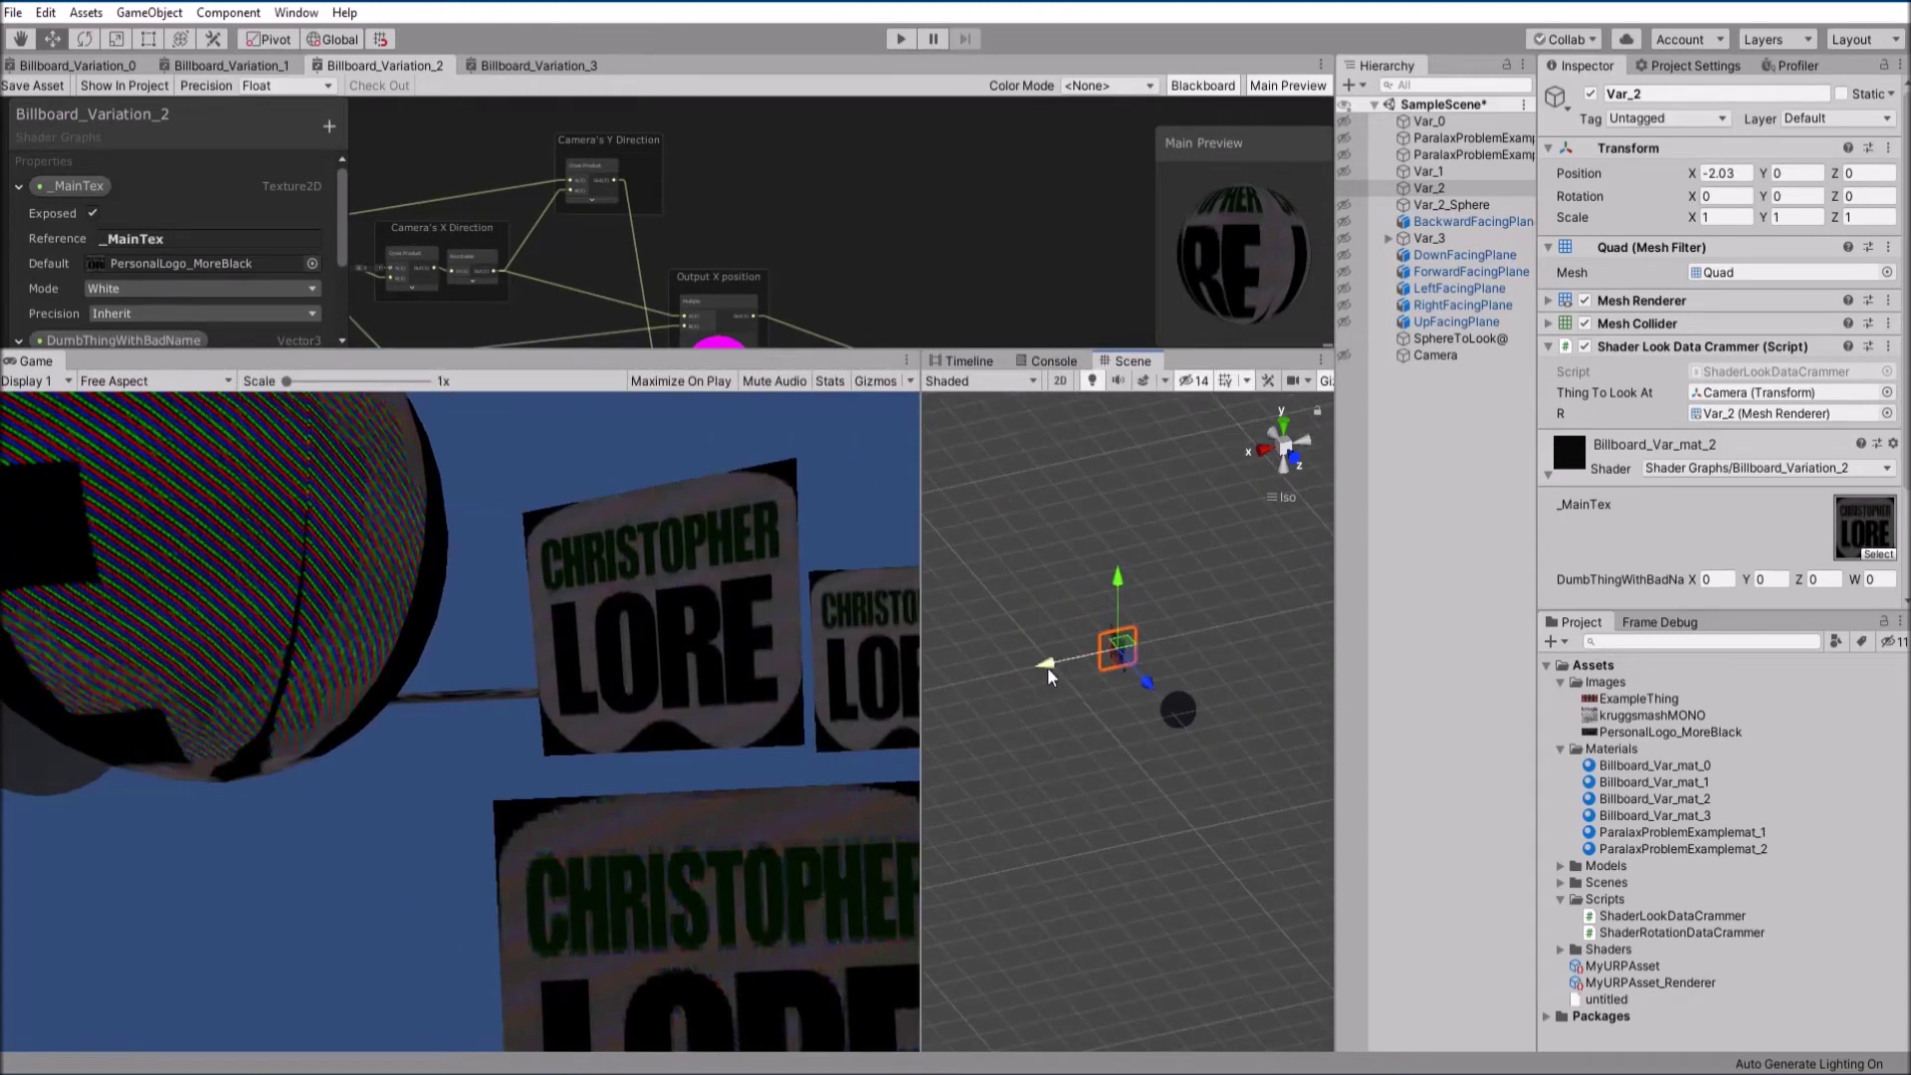
left_click_drag(1049, 675, 1003, 504)
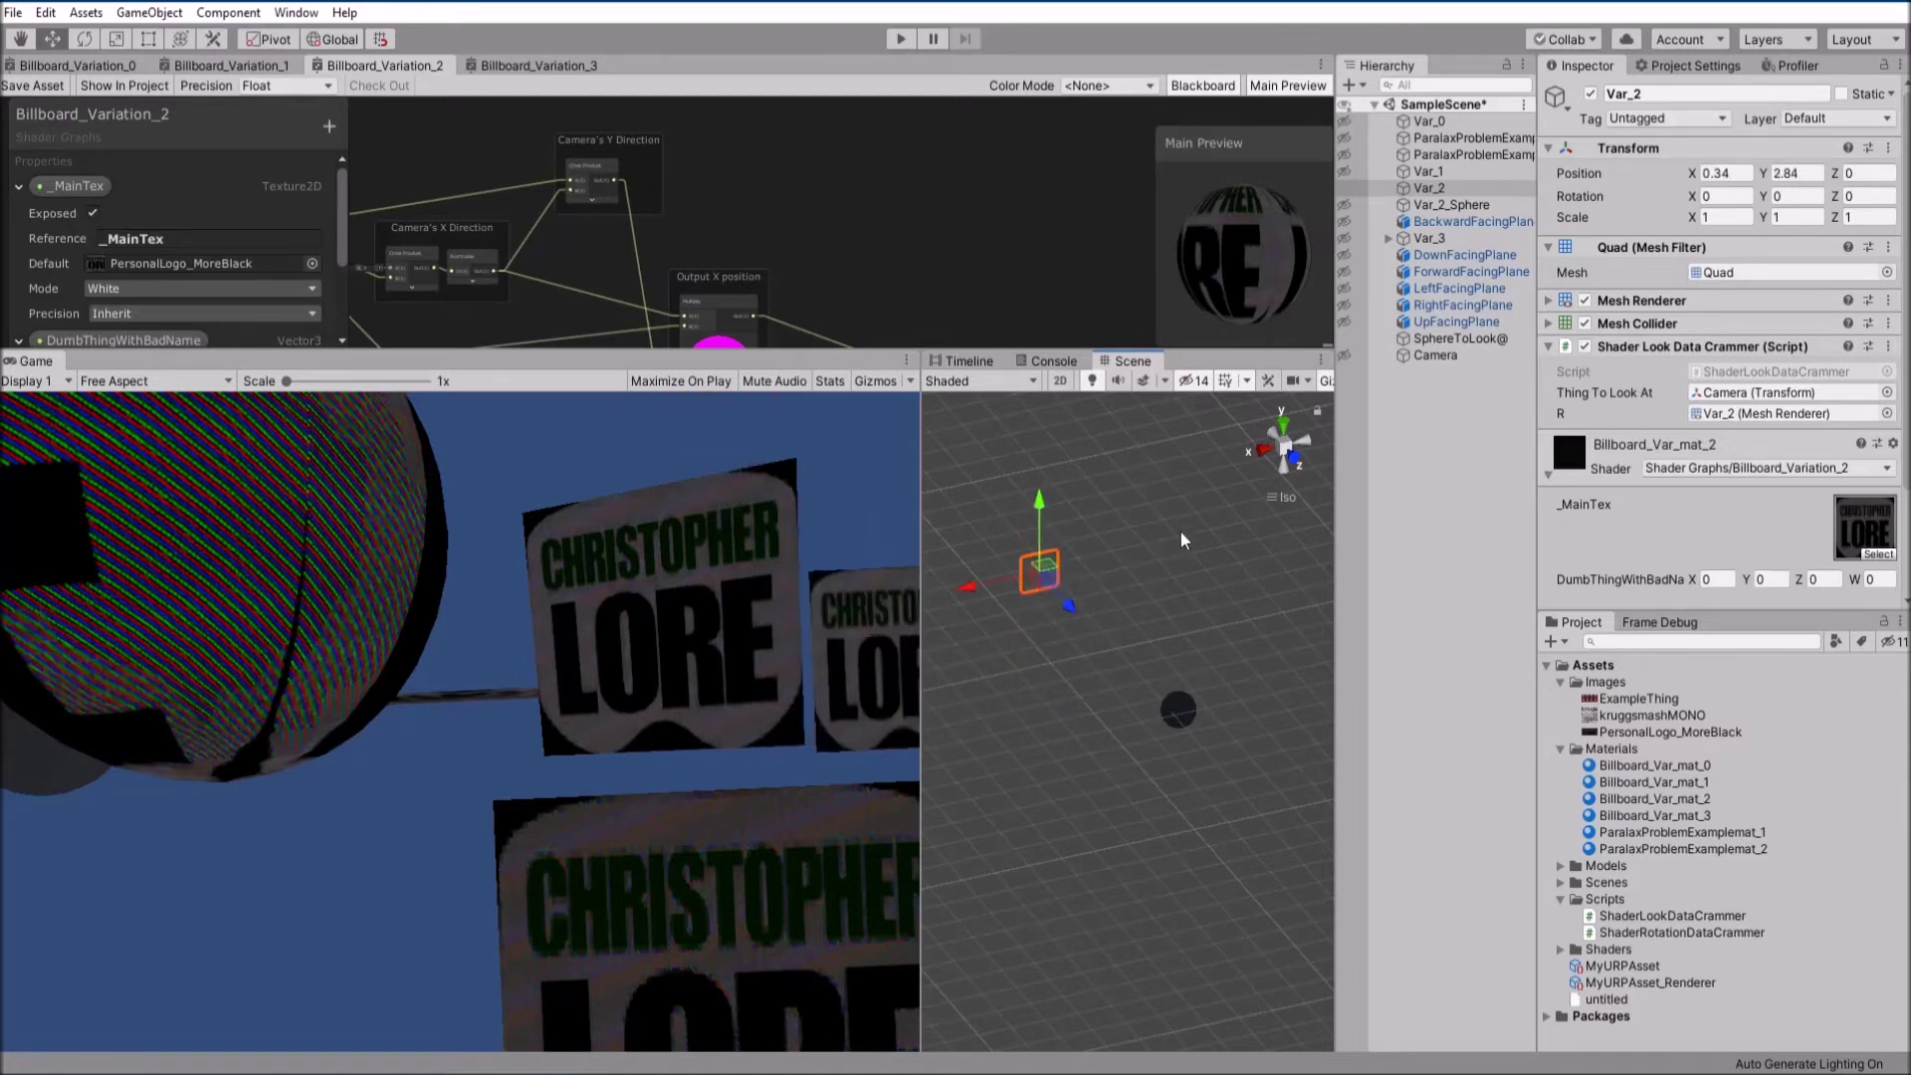
left_click(1437, 361)
mouse_move(1113, 569)
left_mouse_down()
mouse_move(1119, 470)
mouse_move(1137, 612)
mouse_move(1090, 577)
mouse_move(1107, 577)
left_mouse_up()
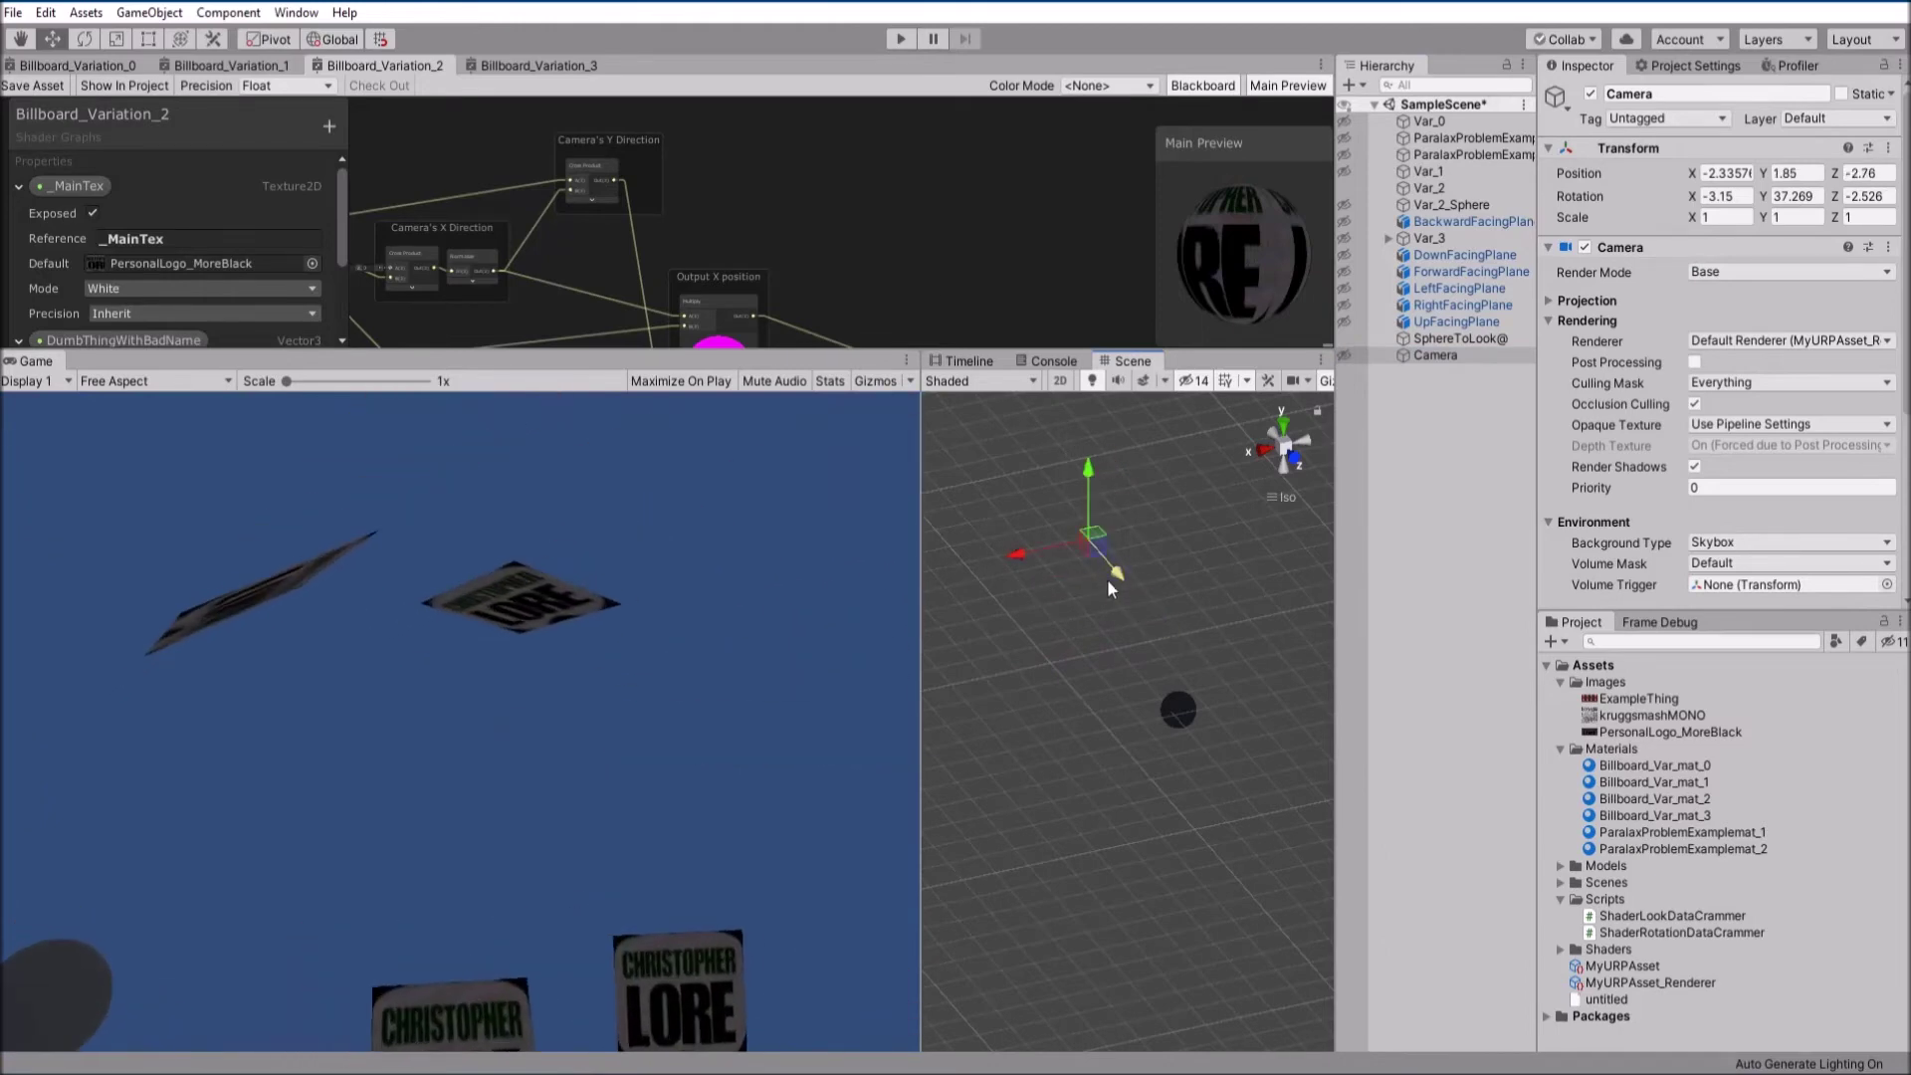
Run the scene, move the Camera to about X -2.52, Y 3.02, Z -5.96, and slide Var_2 along its X axis
left_click(899, 39)
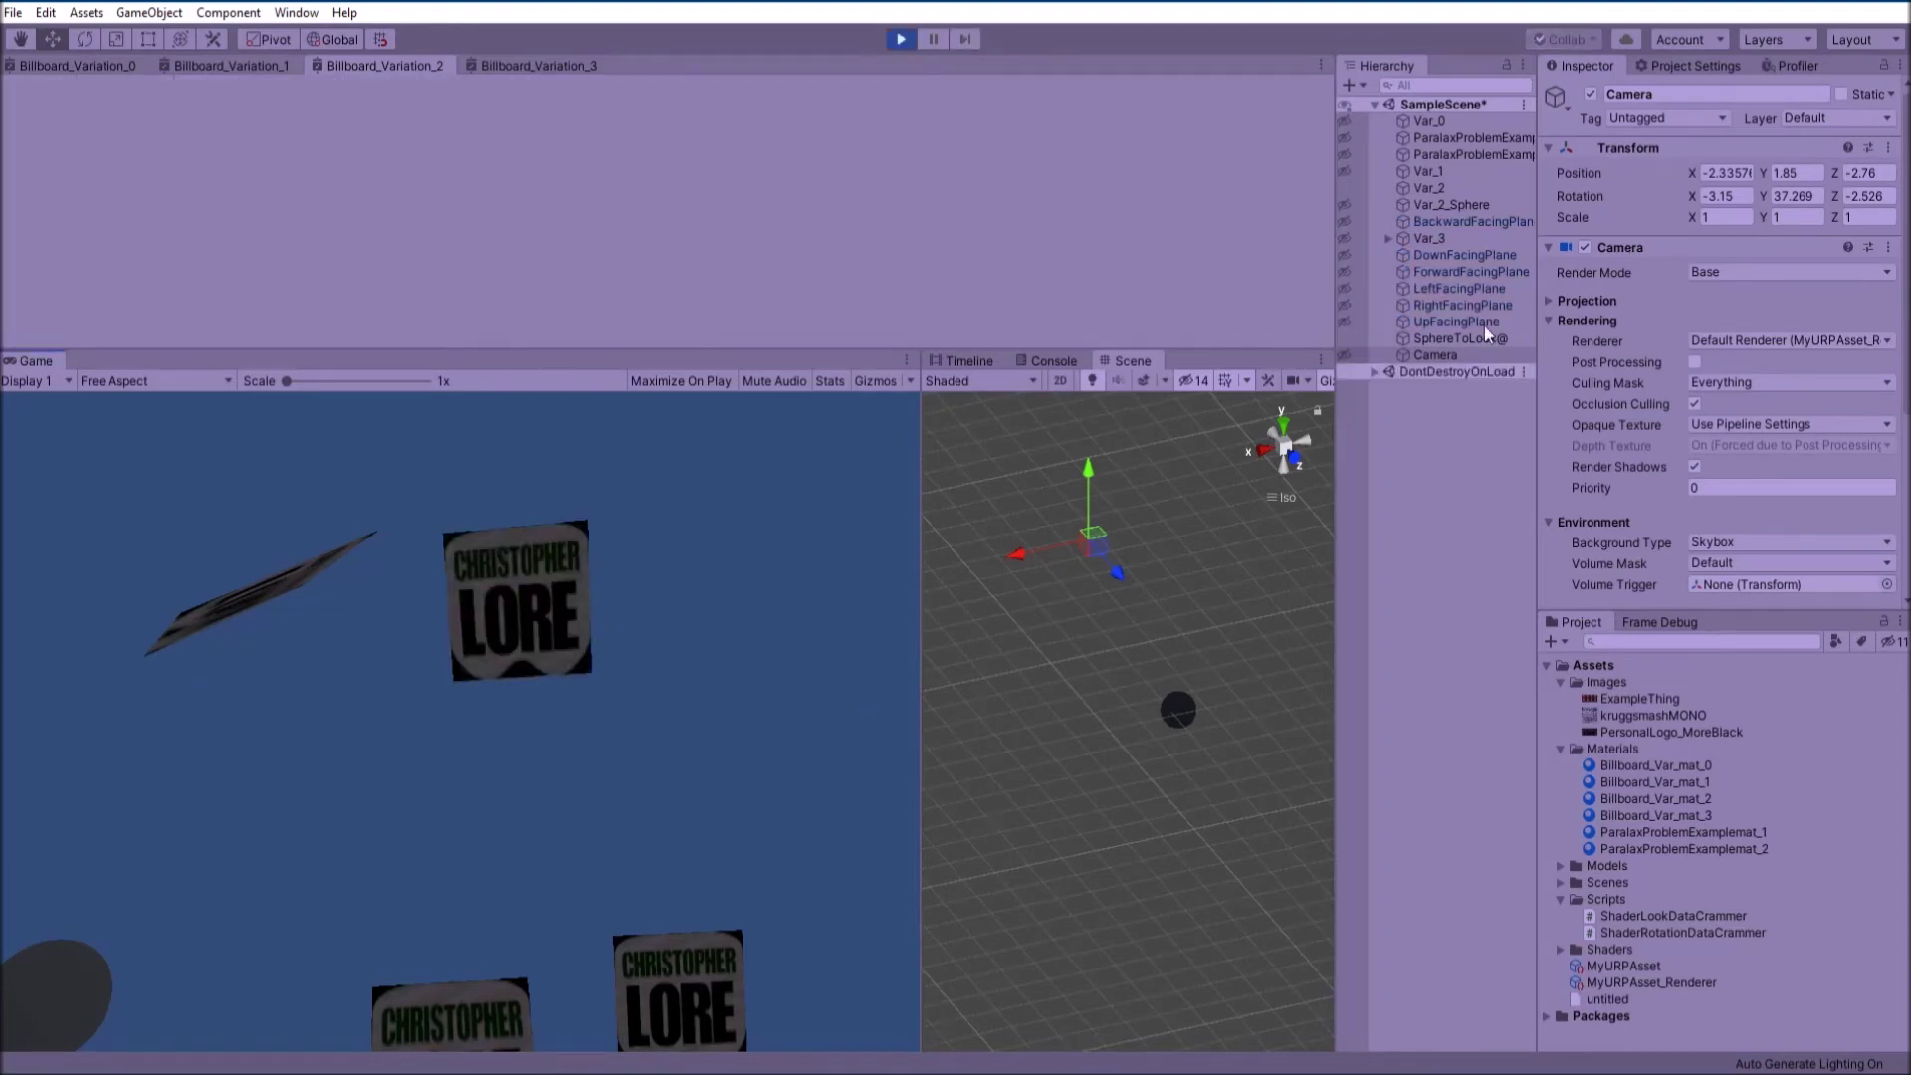
left_click(1460, 340)
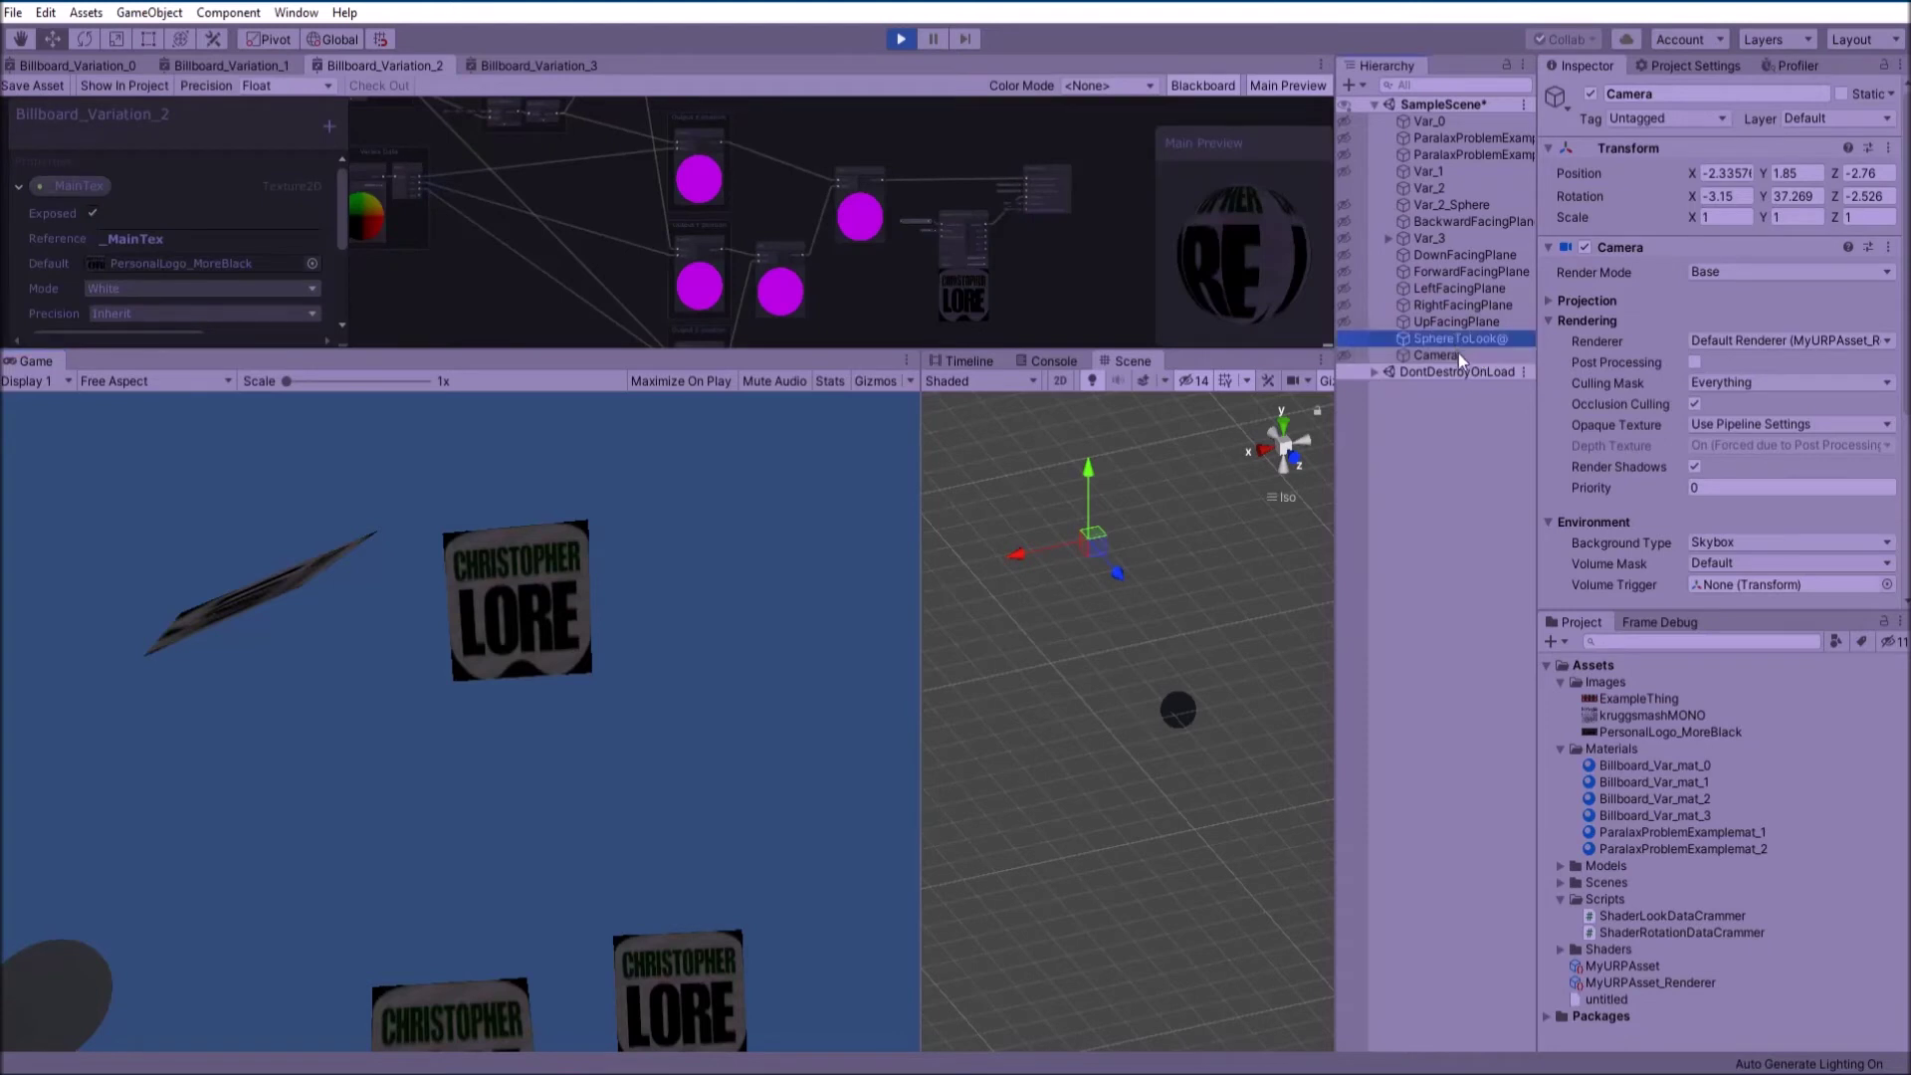
left_click(1454, 358)
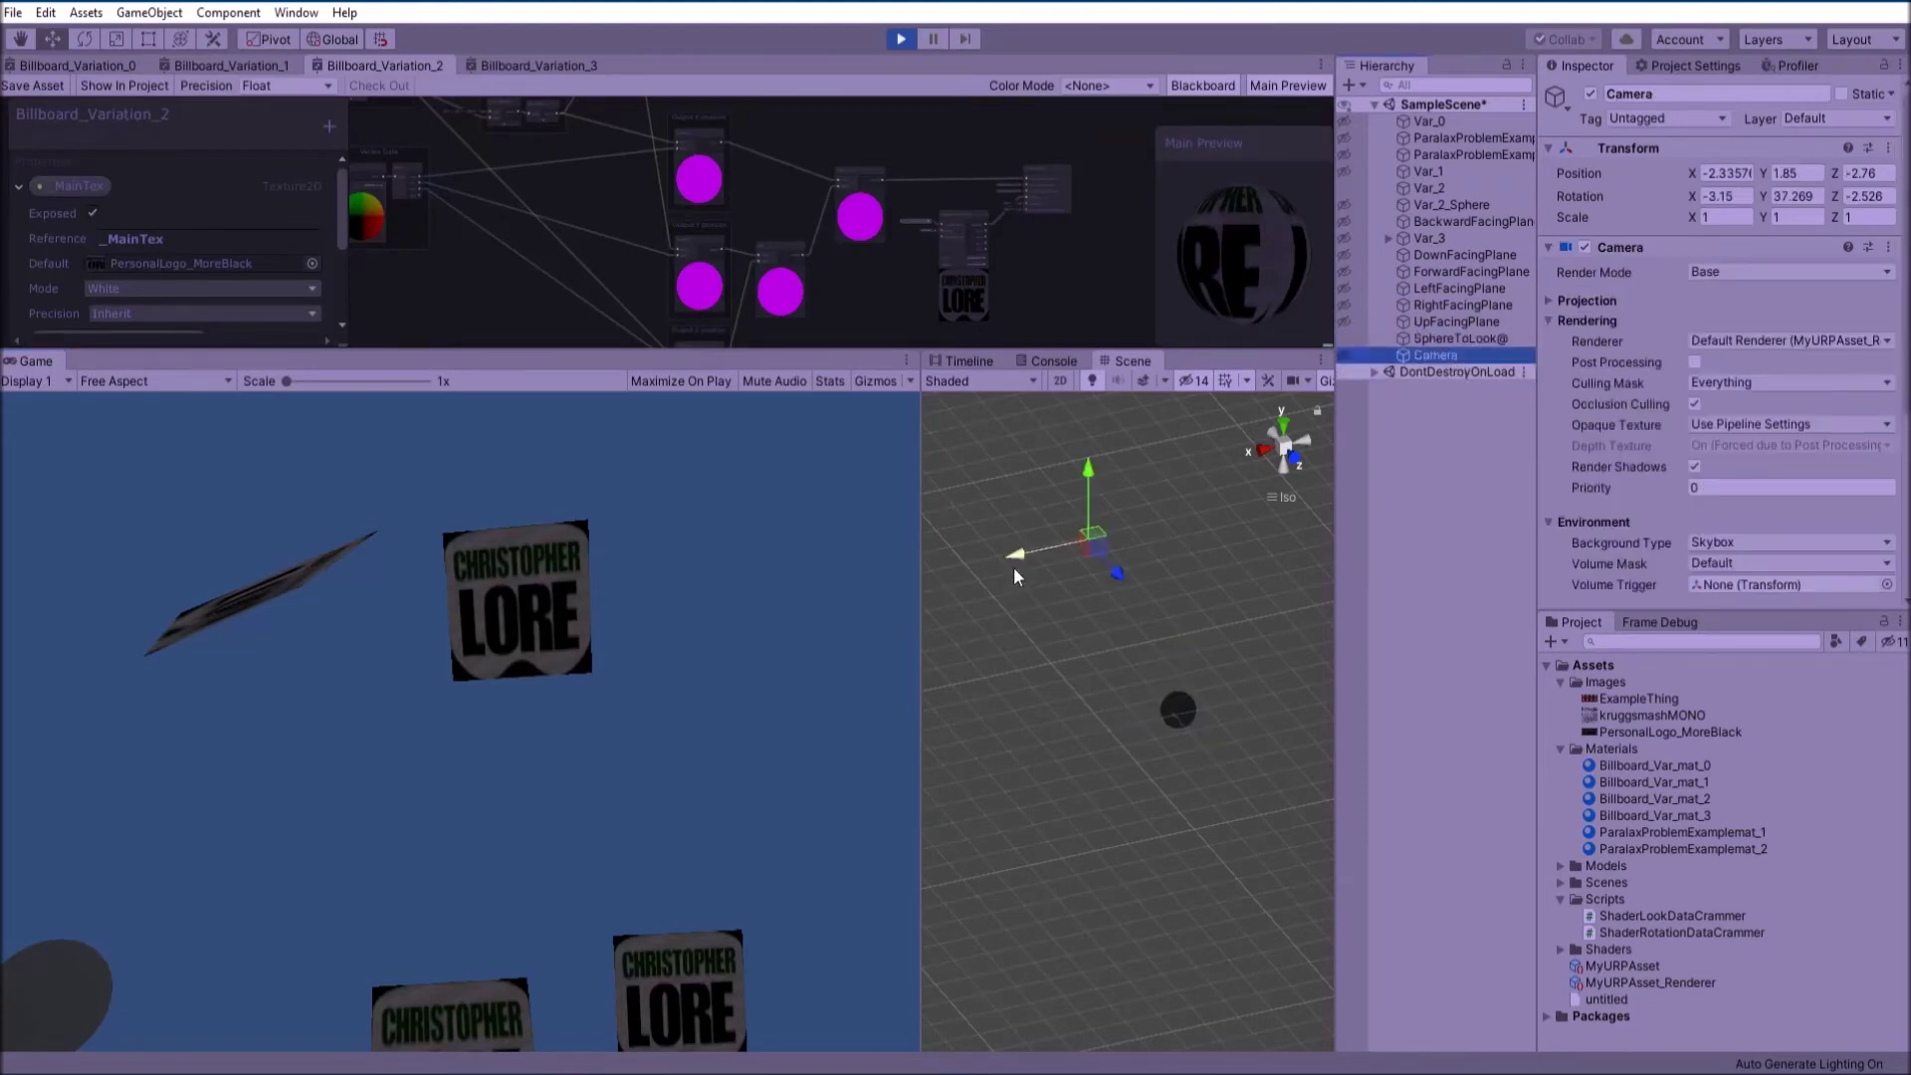
left_click_drag(1014, 566, 1037, 522)
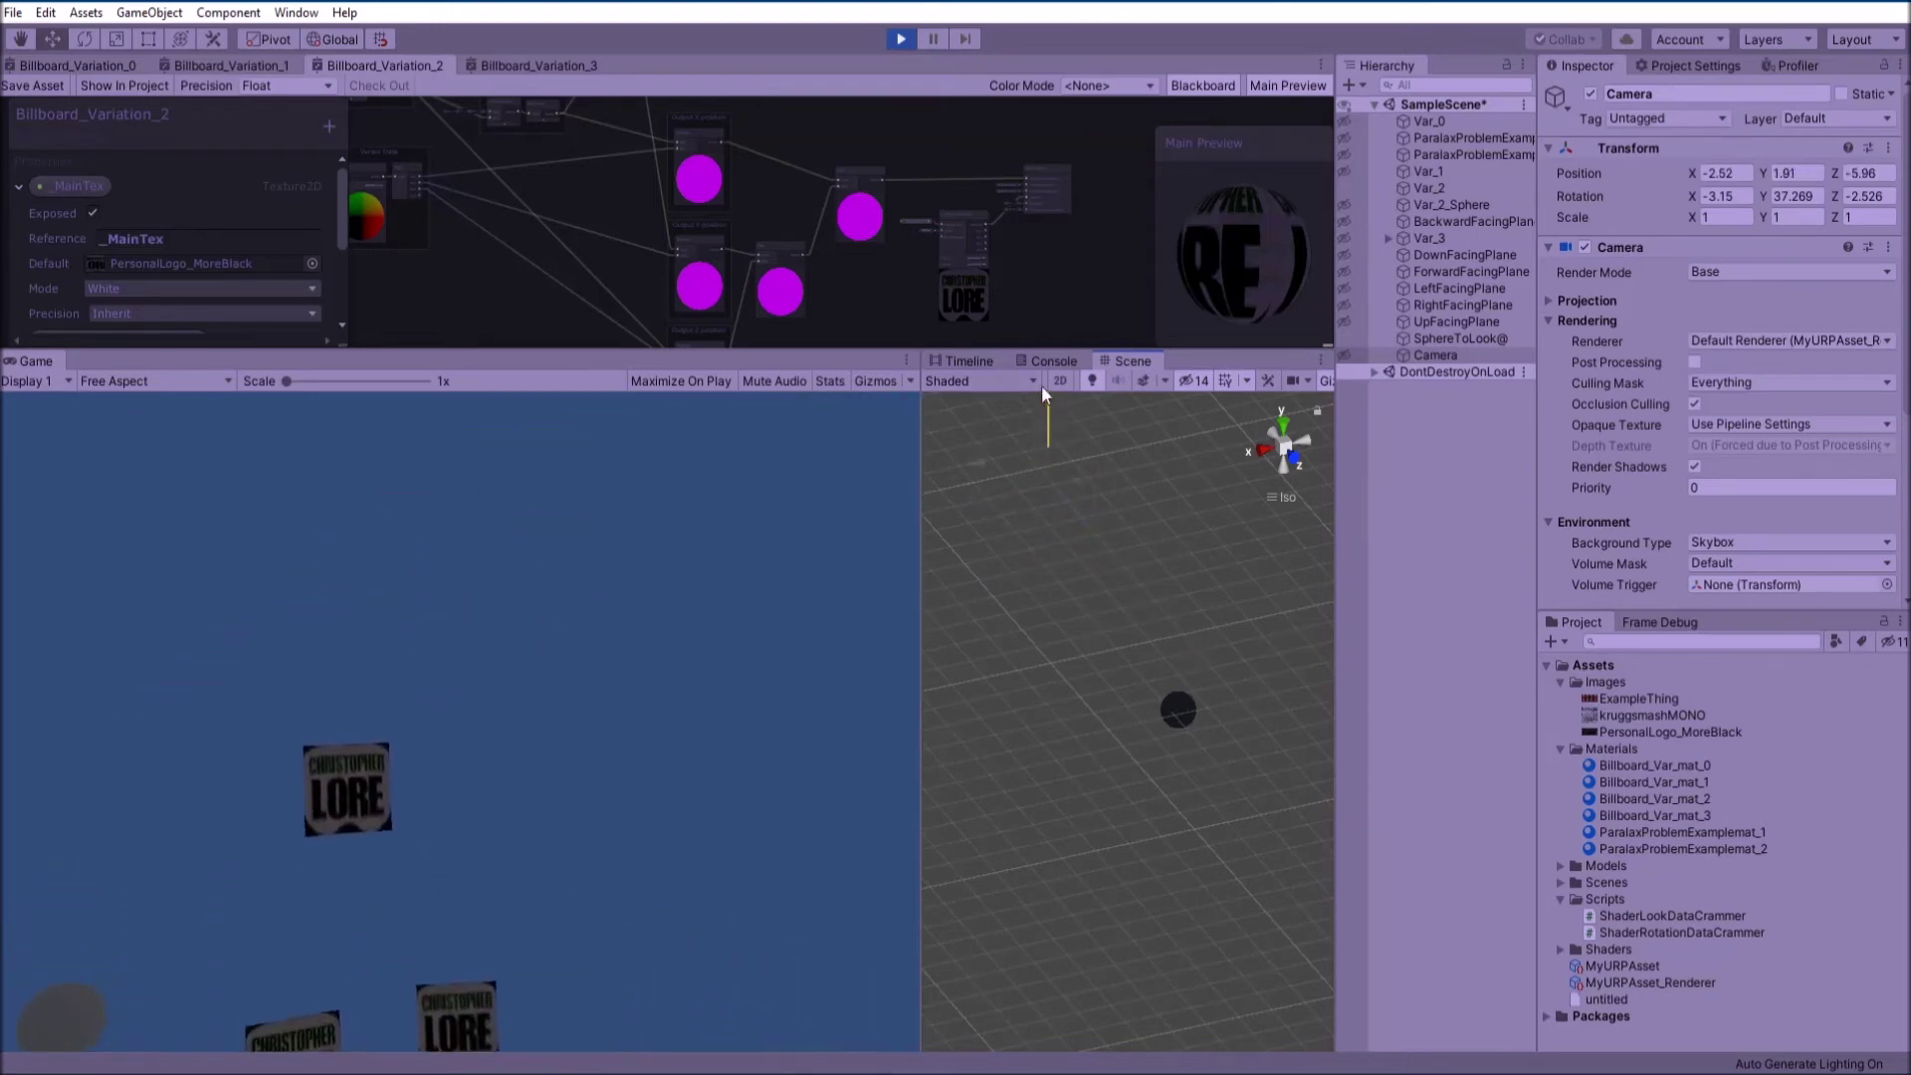
left_click(1473, 187)
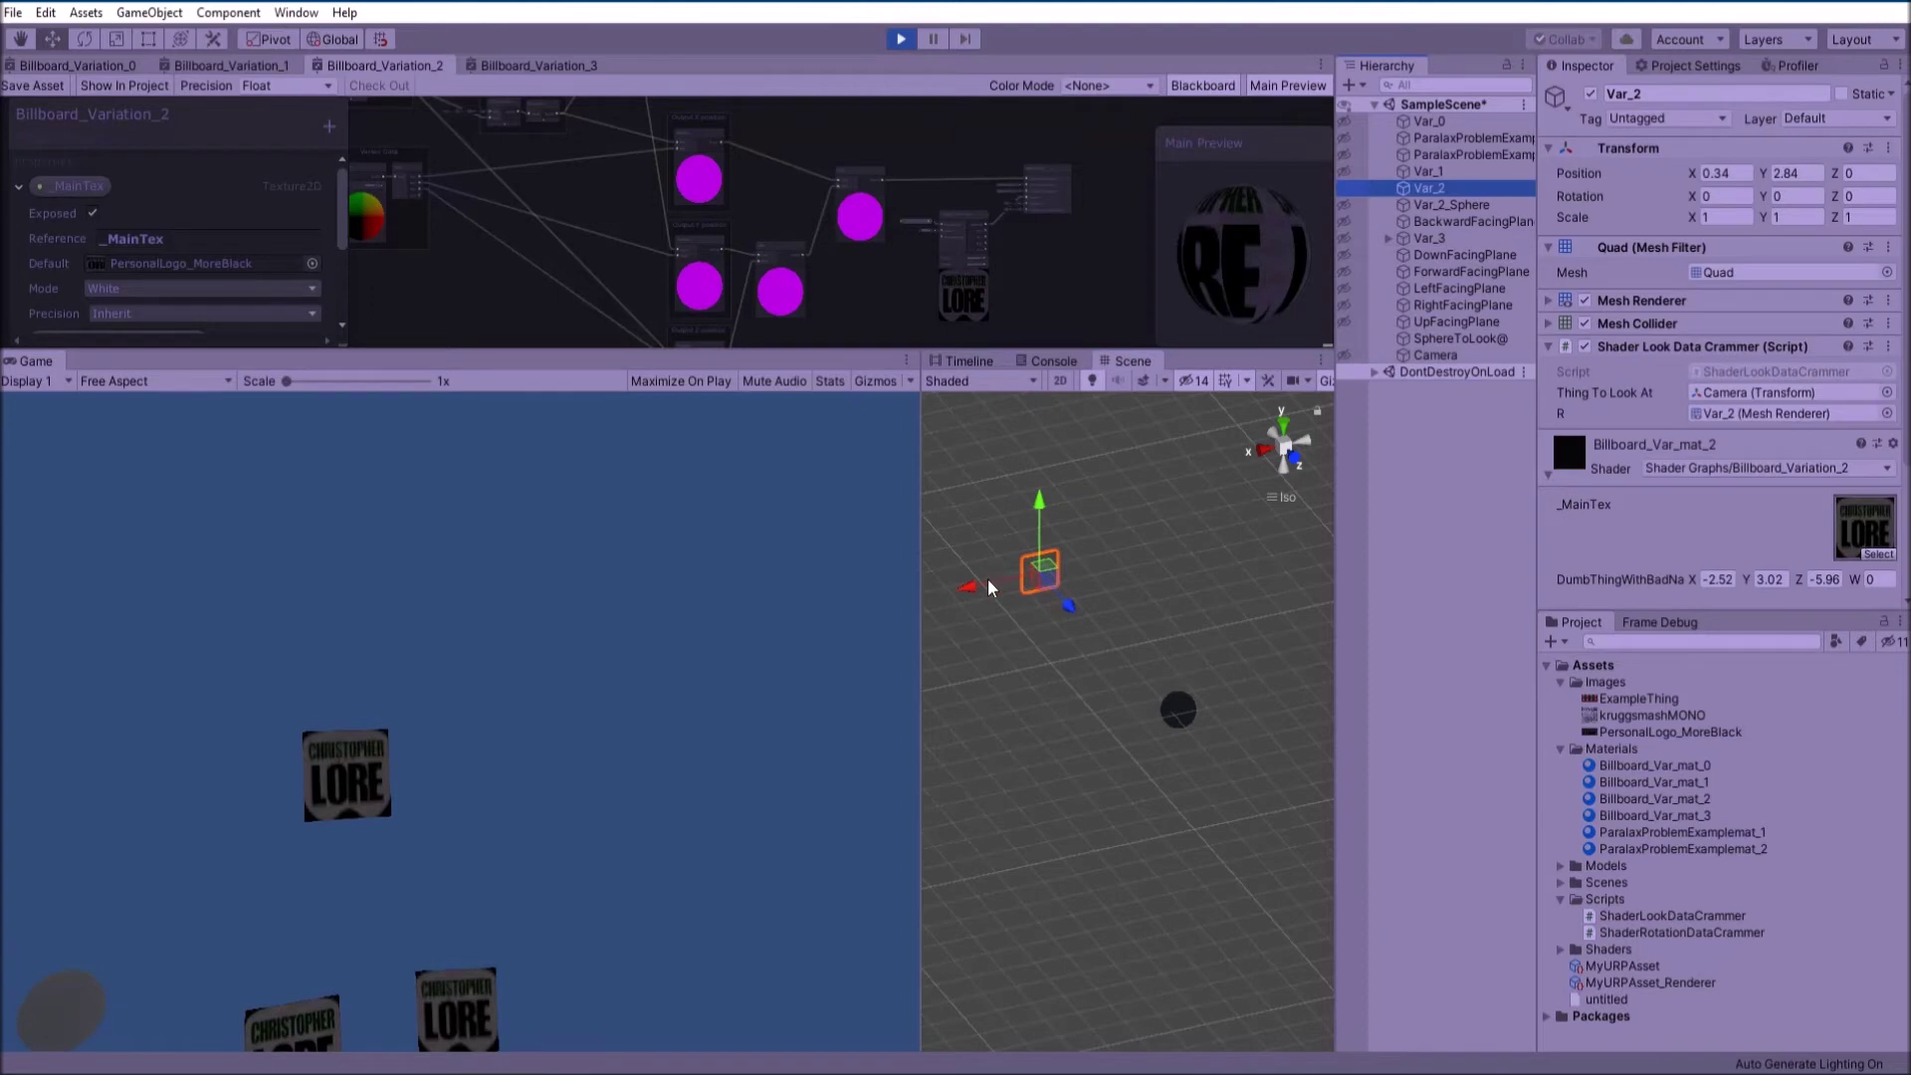
left_click_drag(971, 591, 1001, 579)
Move the Camera around Var_2, ending at about X -4.2, Y 2.08, Z -3.79, and stop play mode
left_click(1455, 355)
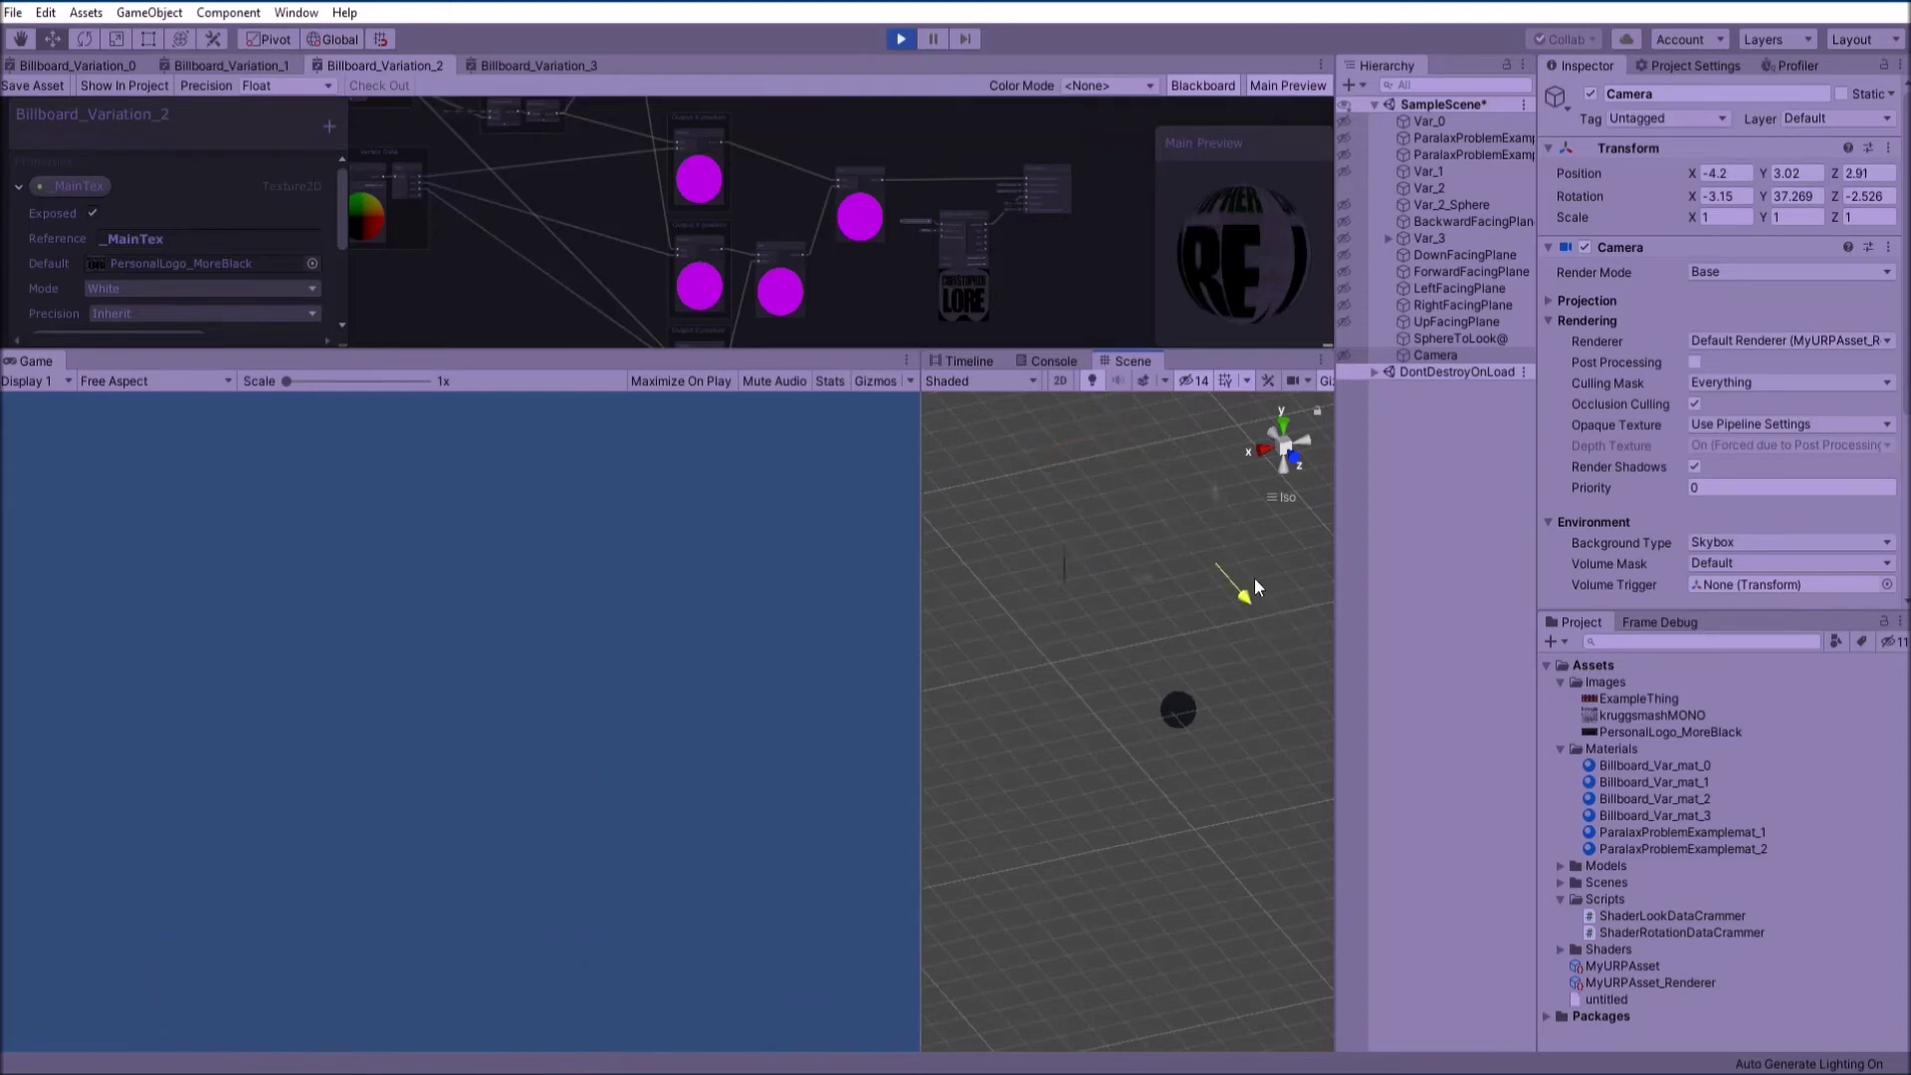
left_click_drag(1254, 577, 1176, 496)
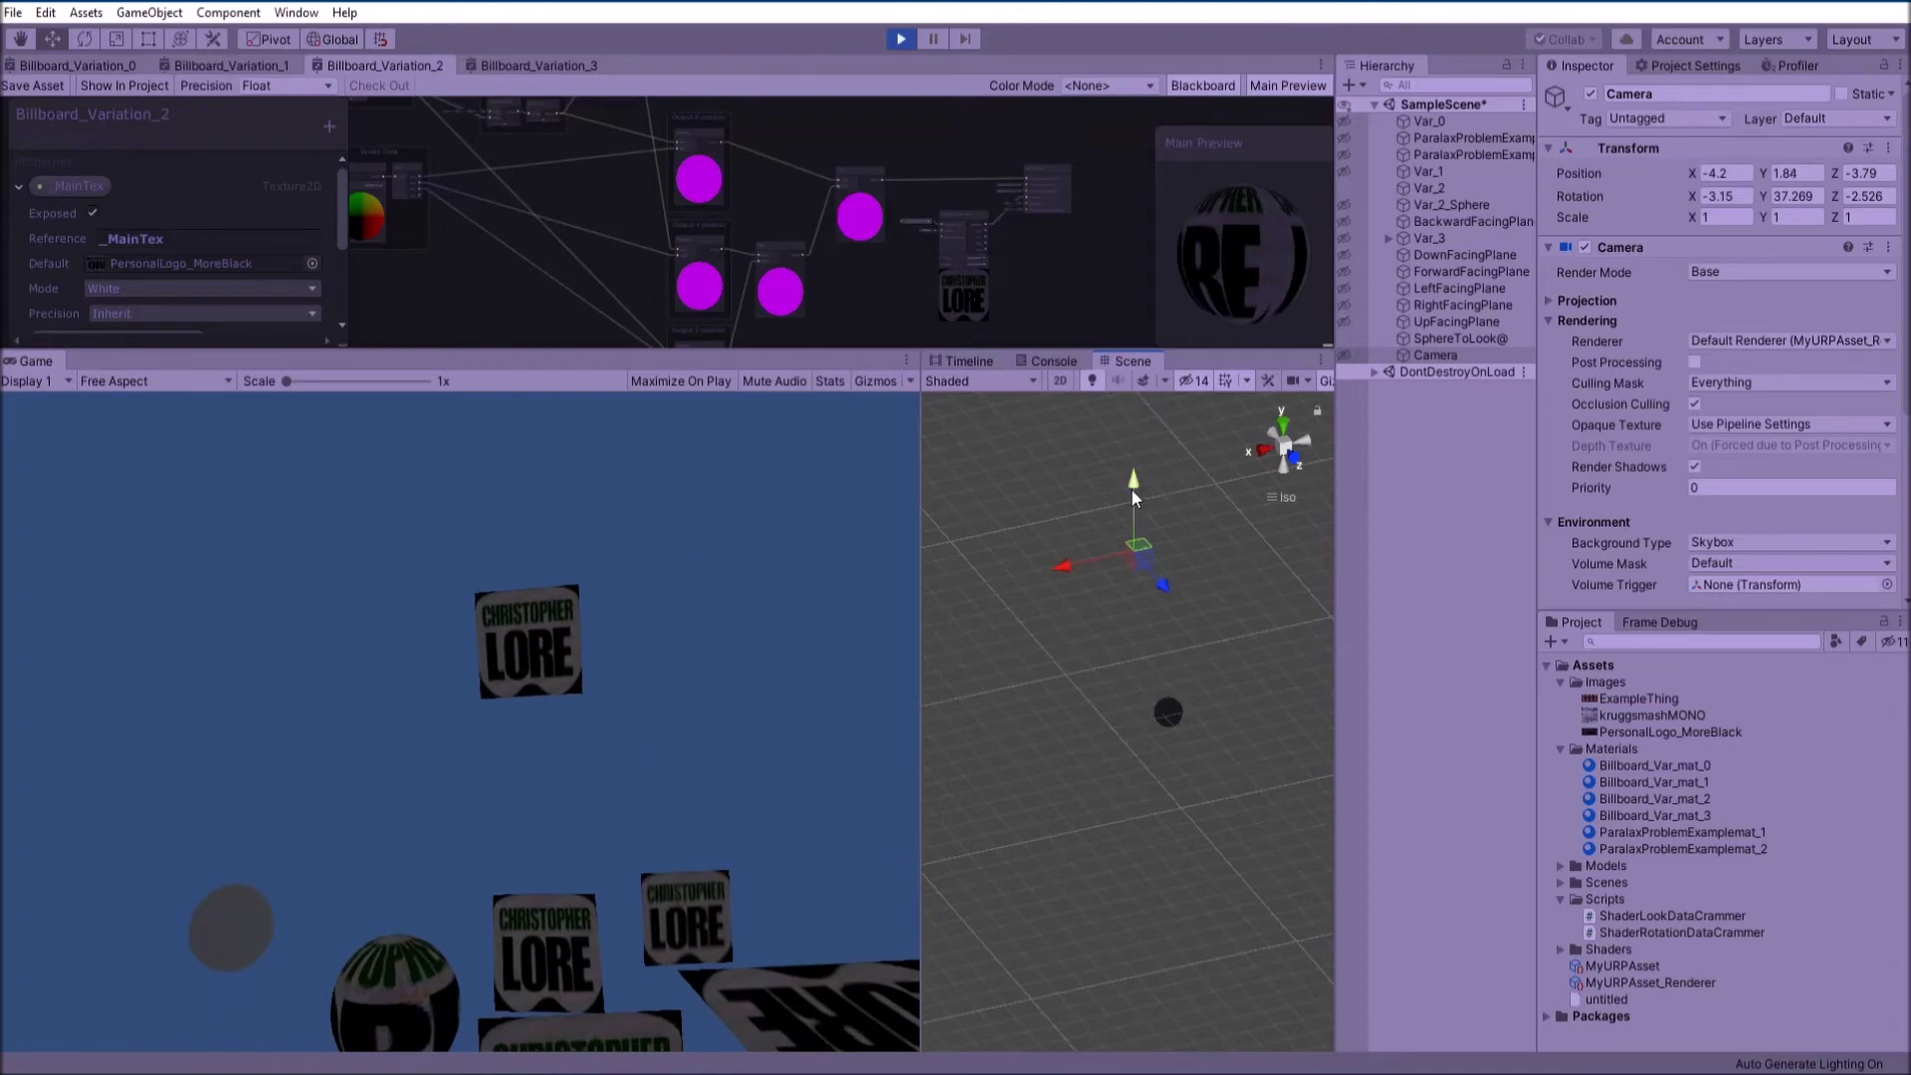
left_click_drag(1131, 487, 1124, 452)
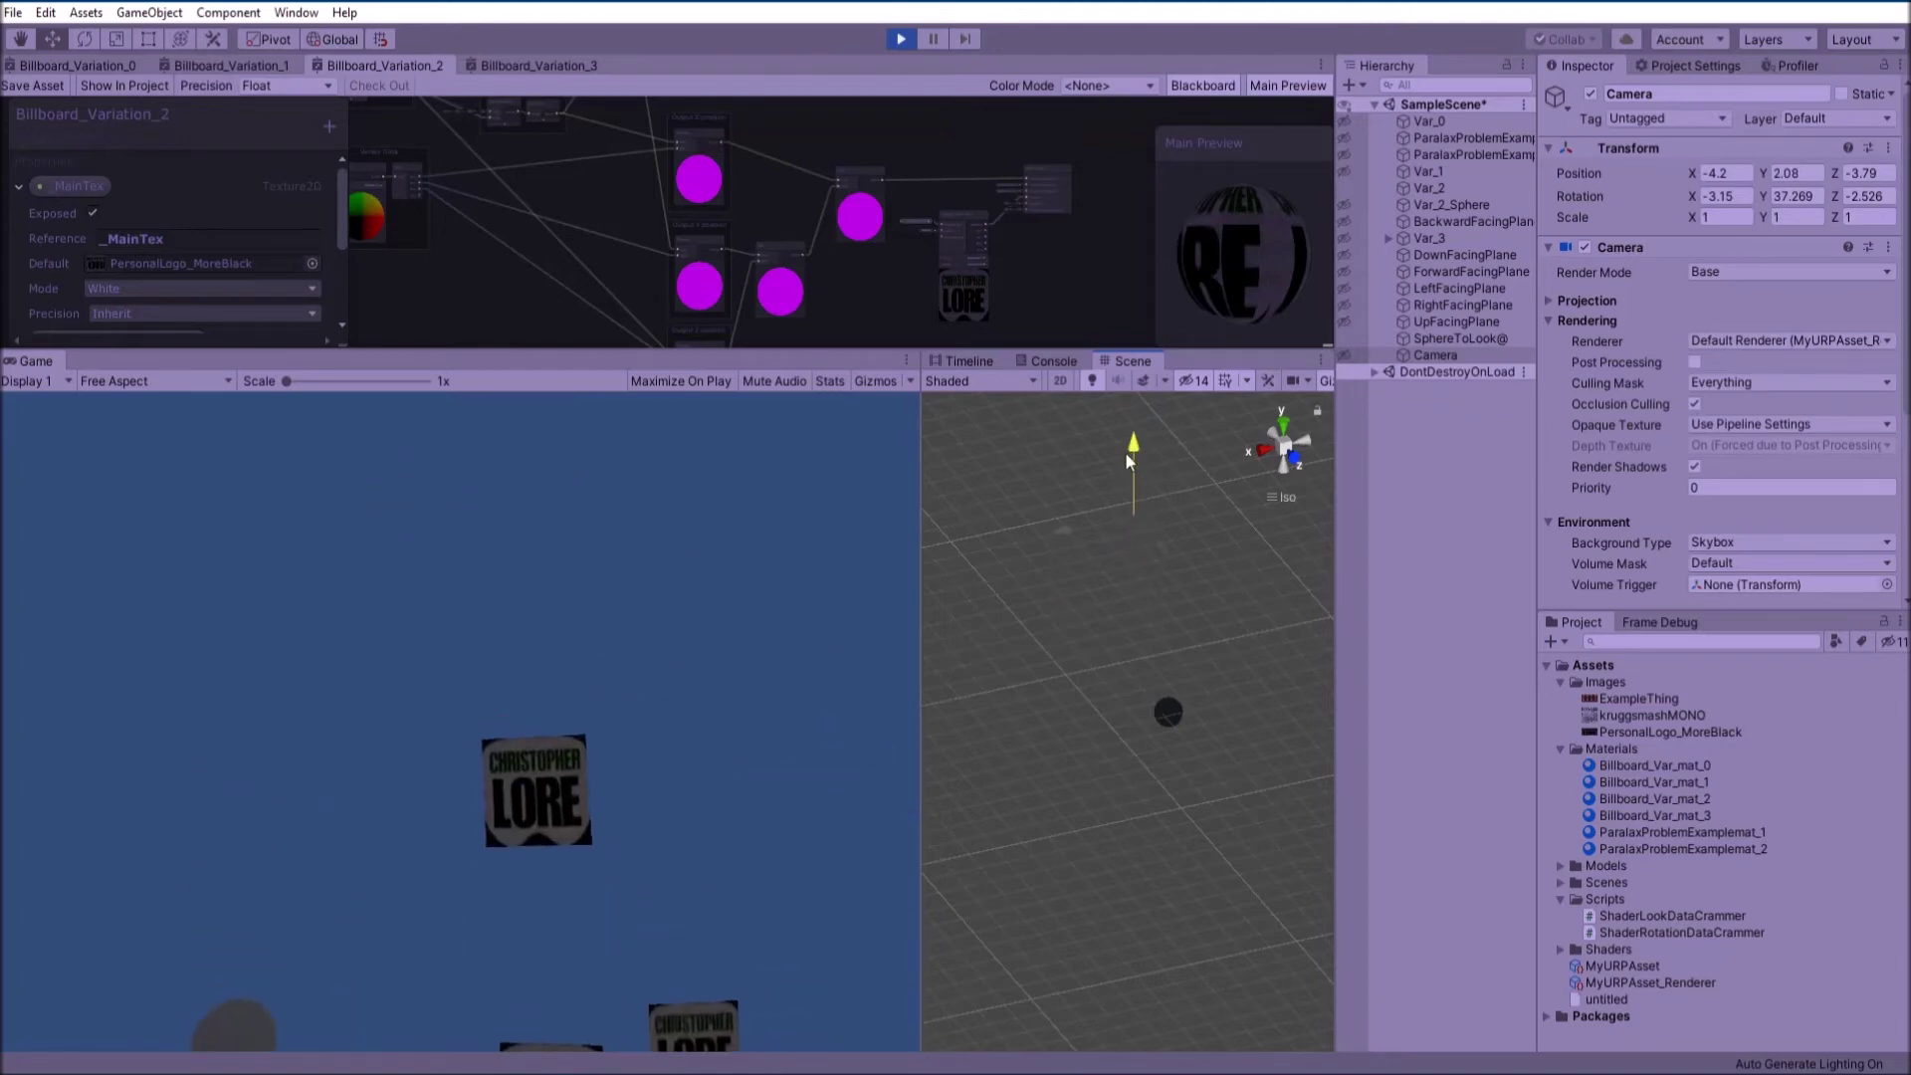
left_click(900, 38)
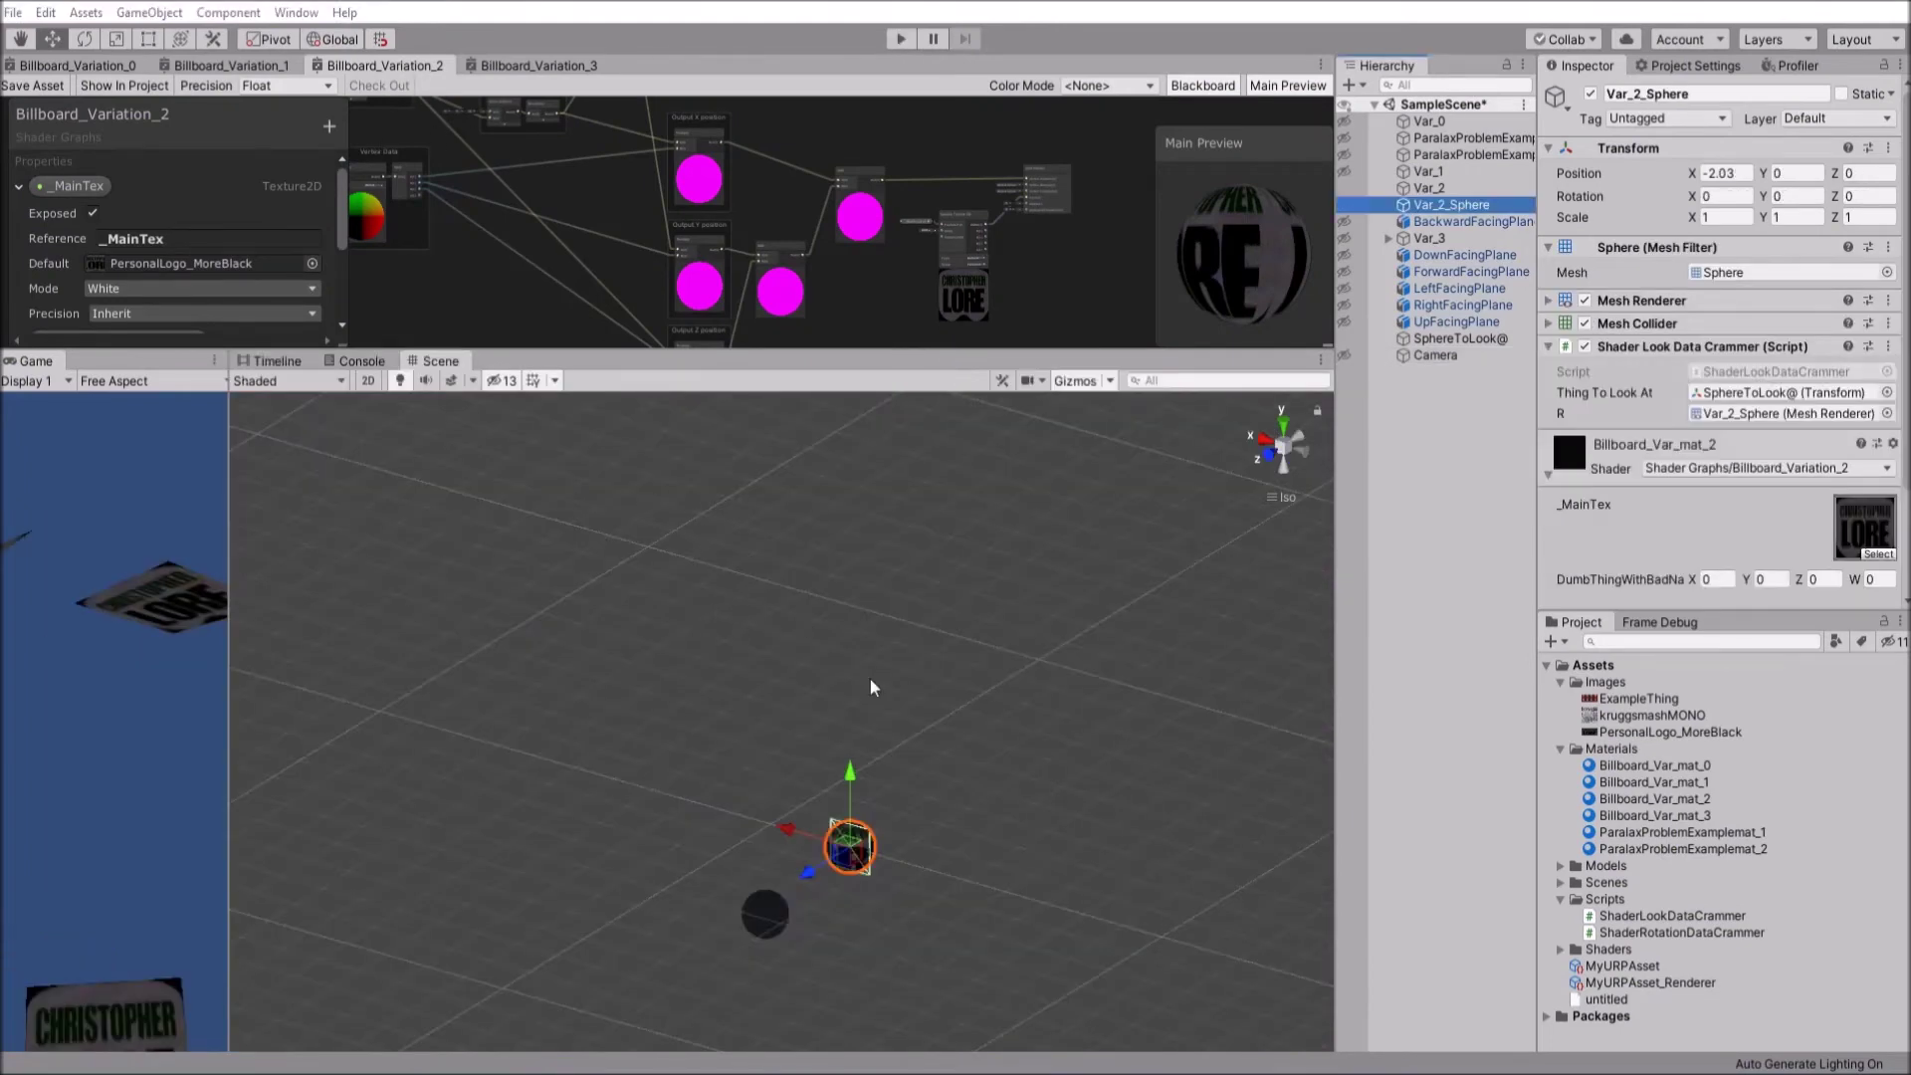
Run the scene to test how Var_2_Sphere orients toward SphereToLook@
left_click_drag(1078, 845, 846, 787, "alt")
middle_click_drag(924, 767, 900, 519)
left_click_drag(886, 647, 1070, 711, "alt")
scroll(834, 522, "up", 2)
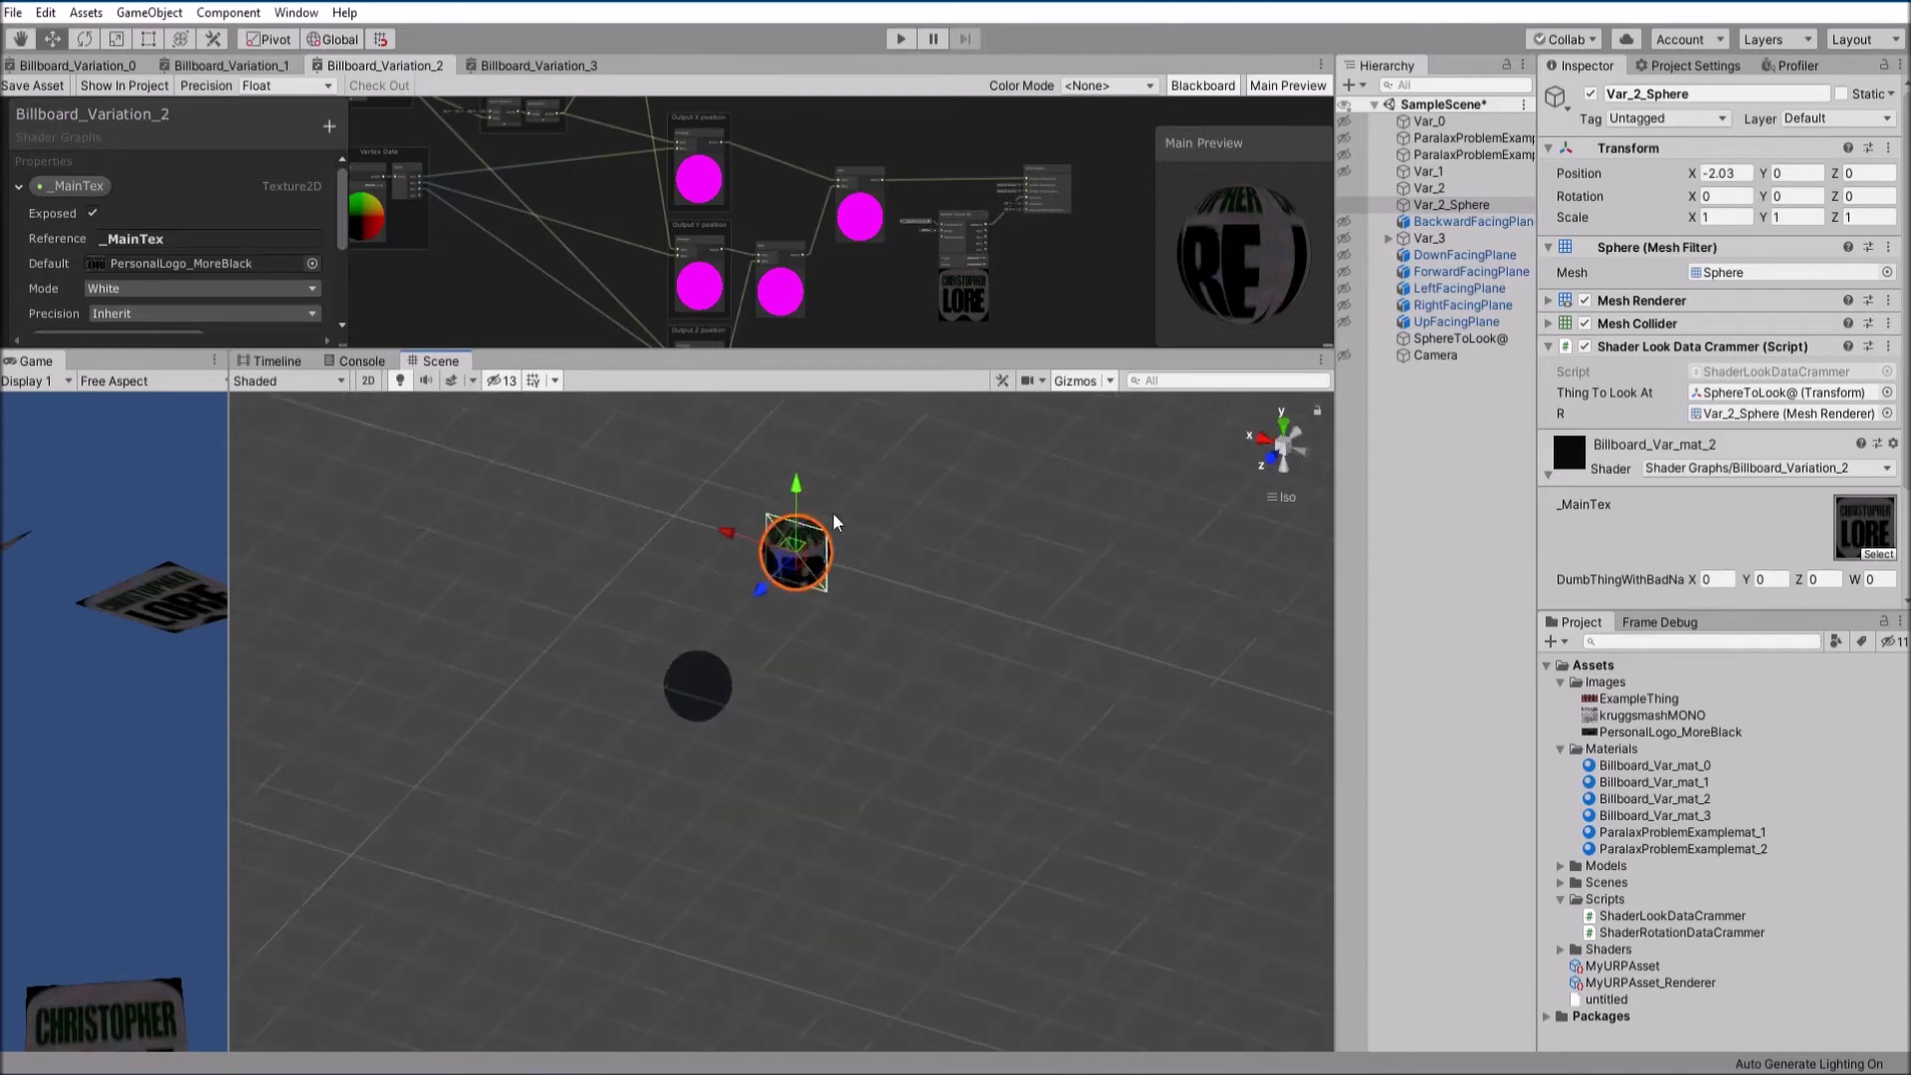
scroll(834, 522, "up", 3)
middle_click_drag(893, 464, 922, 697)
left_click_drag(945, 697, 876, 612, "alt")
left_click(904, 44)
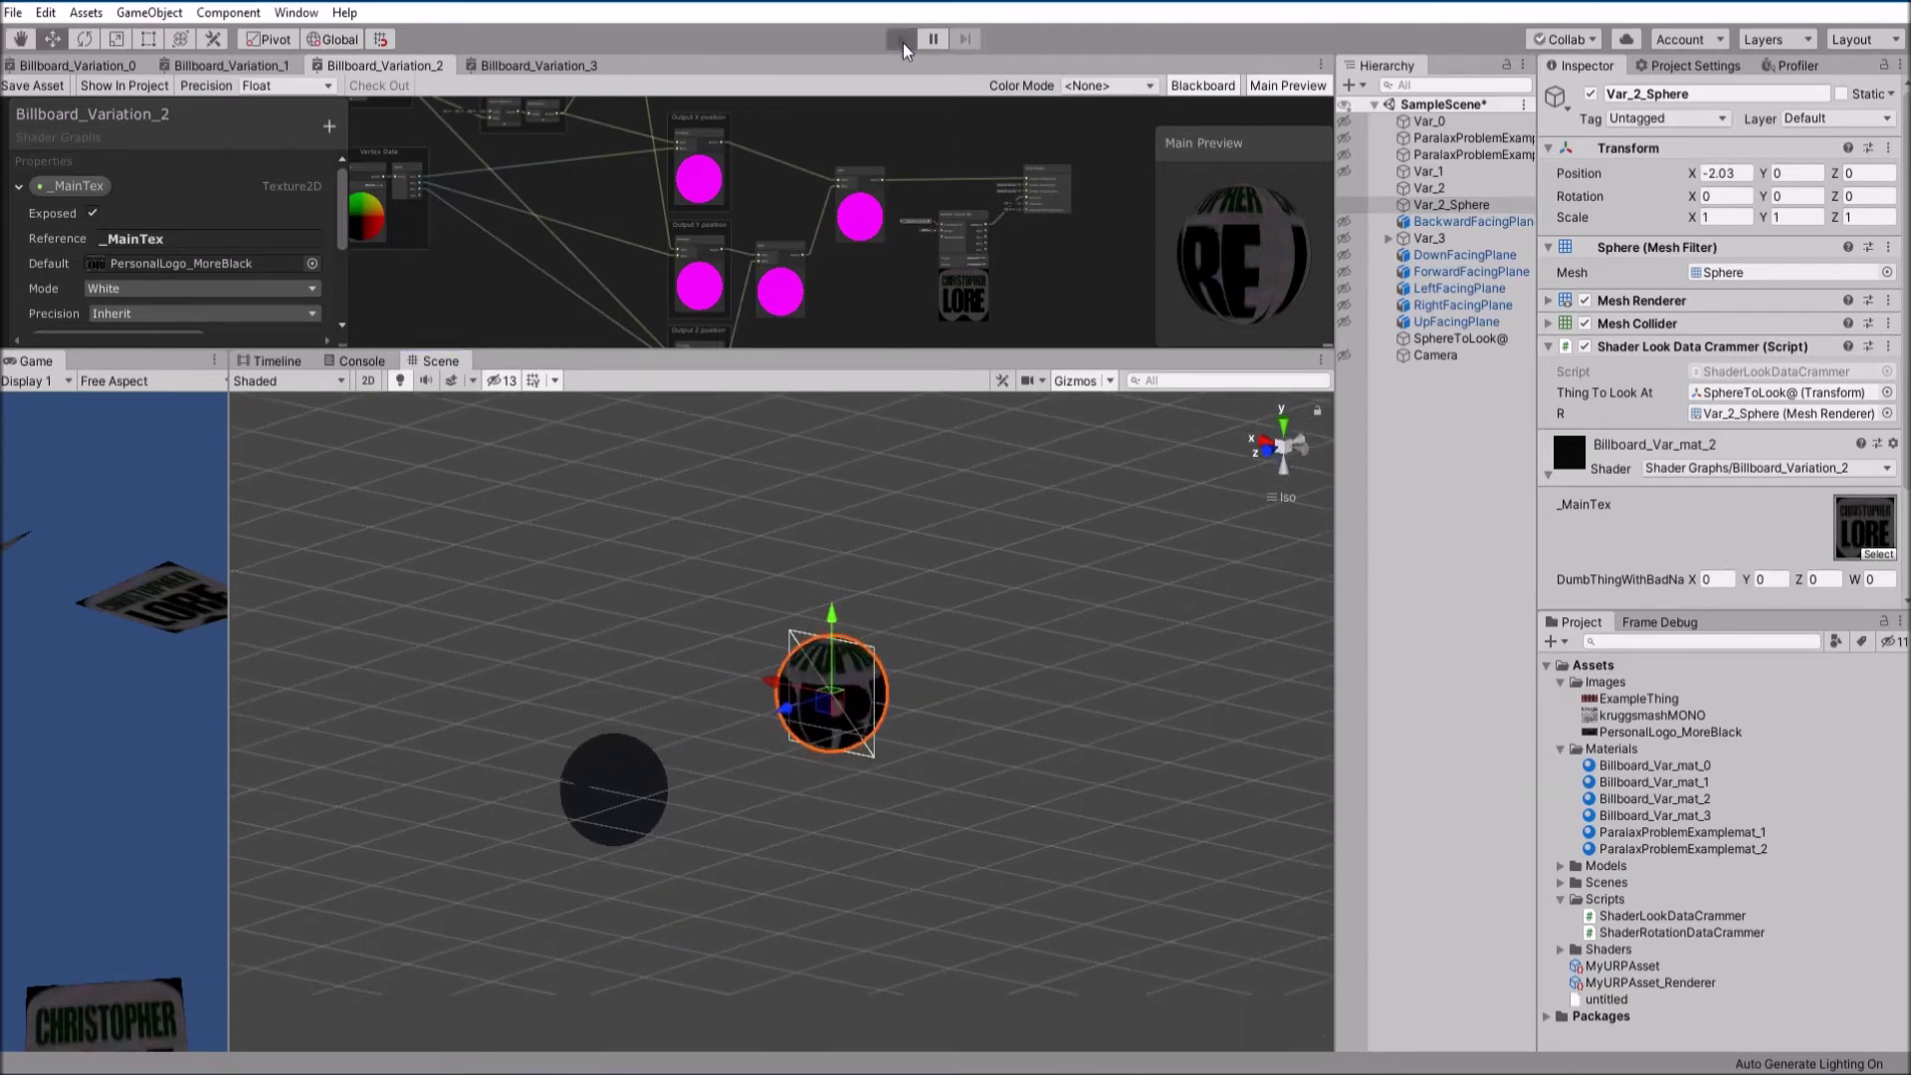
left_click(902, 42)
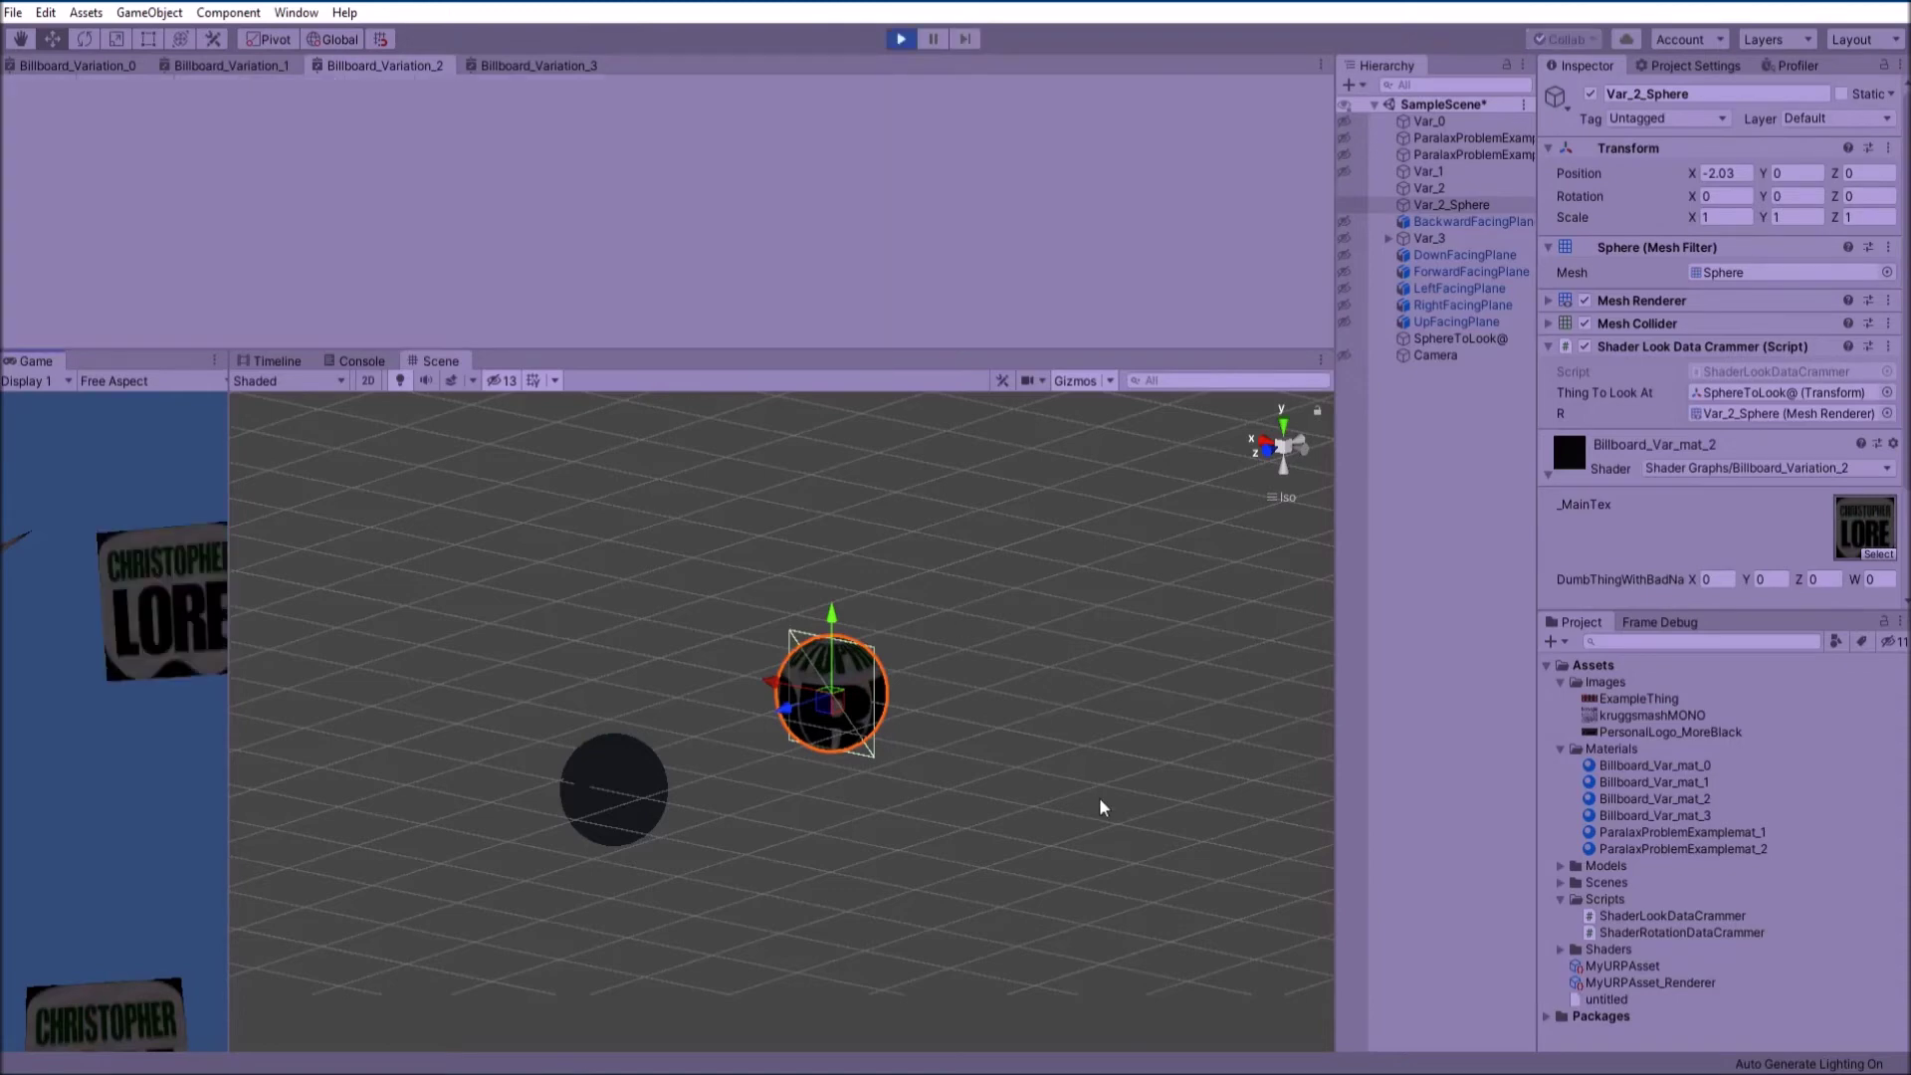
Move SphereToLook@ around Var_2_Sphere to about X -2.744, Y -0.12, Z 3.57
left_click_drag(896, 689, 940, 826, "alt")
middle_click_drag(940, 826, 1088, 746)
left_click_drag(505, 650, 891, 625)
right_click_drag(901, 677, 1027, 604)
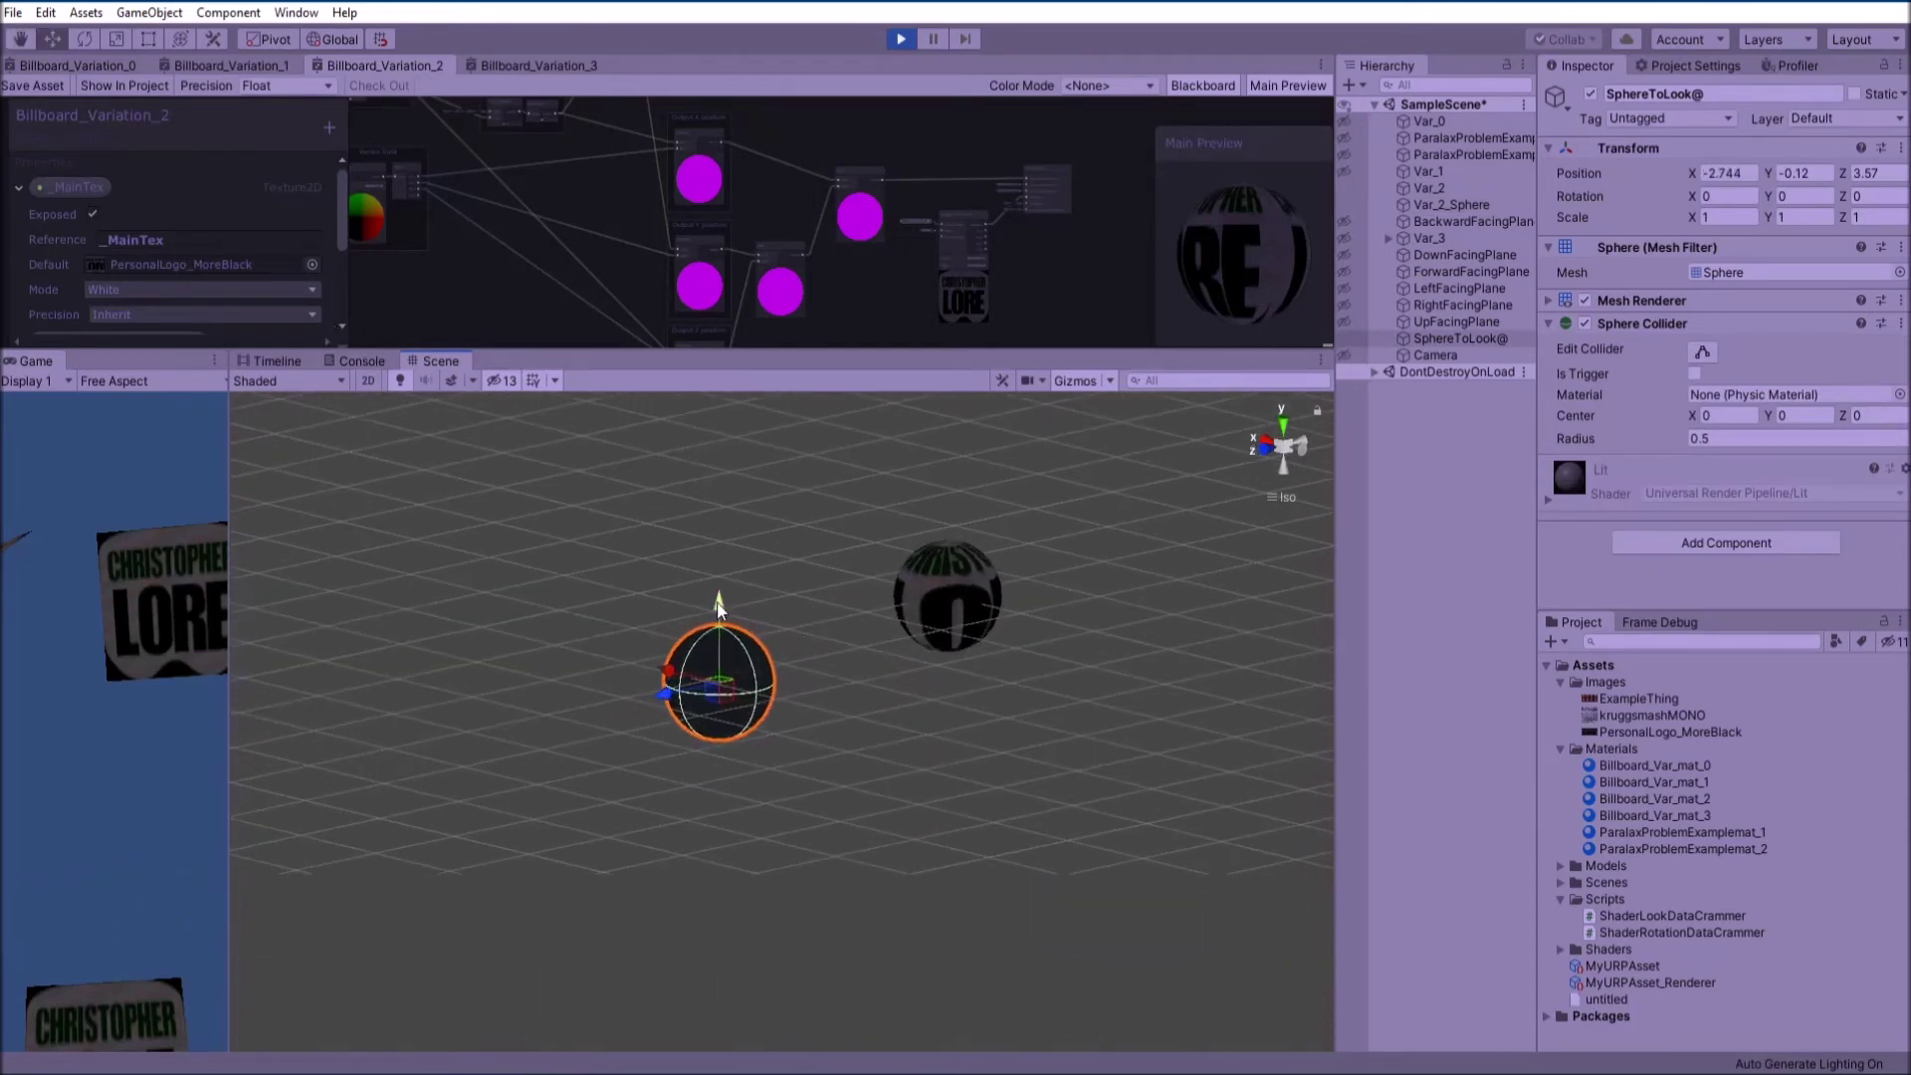
Check Var_2_Sphere's DumbThingWithBadName values while moving SphereToLook@ along X to about -1.967 and 1.678, and stop play mode
left_click_drag(853, 512, 1099, 727)
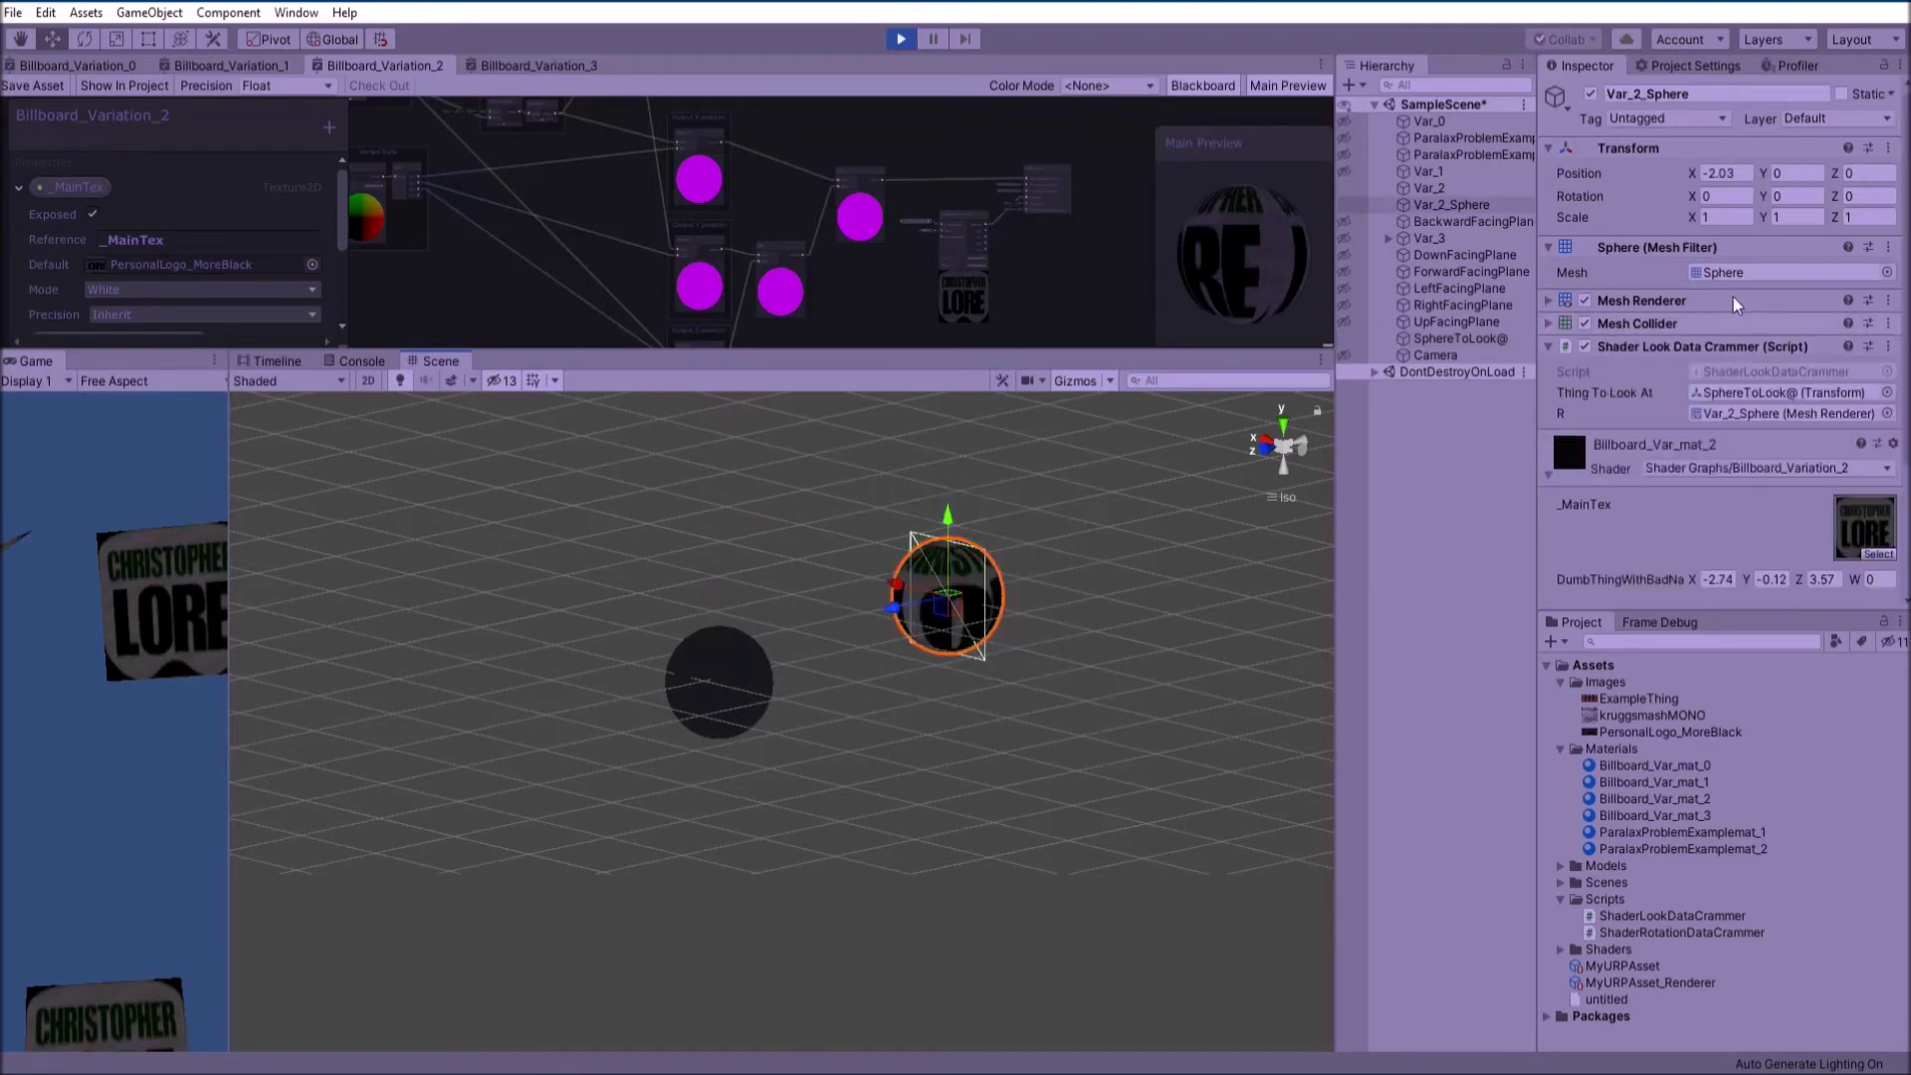
left_click_drag(629, 625, 802, 764)
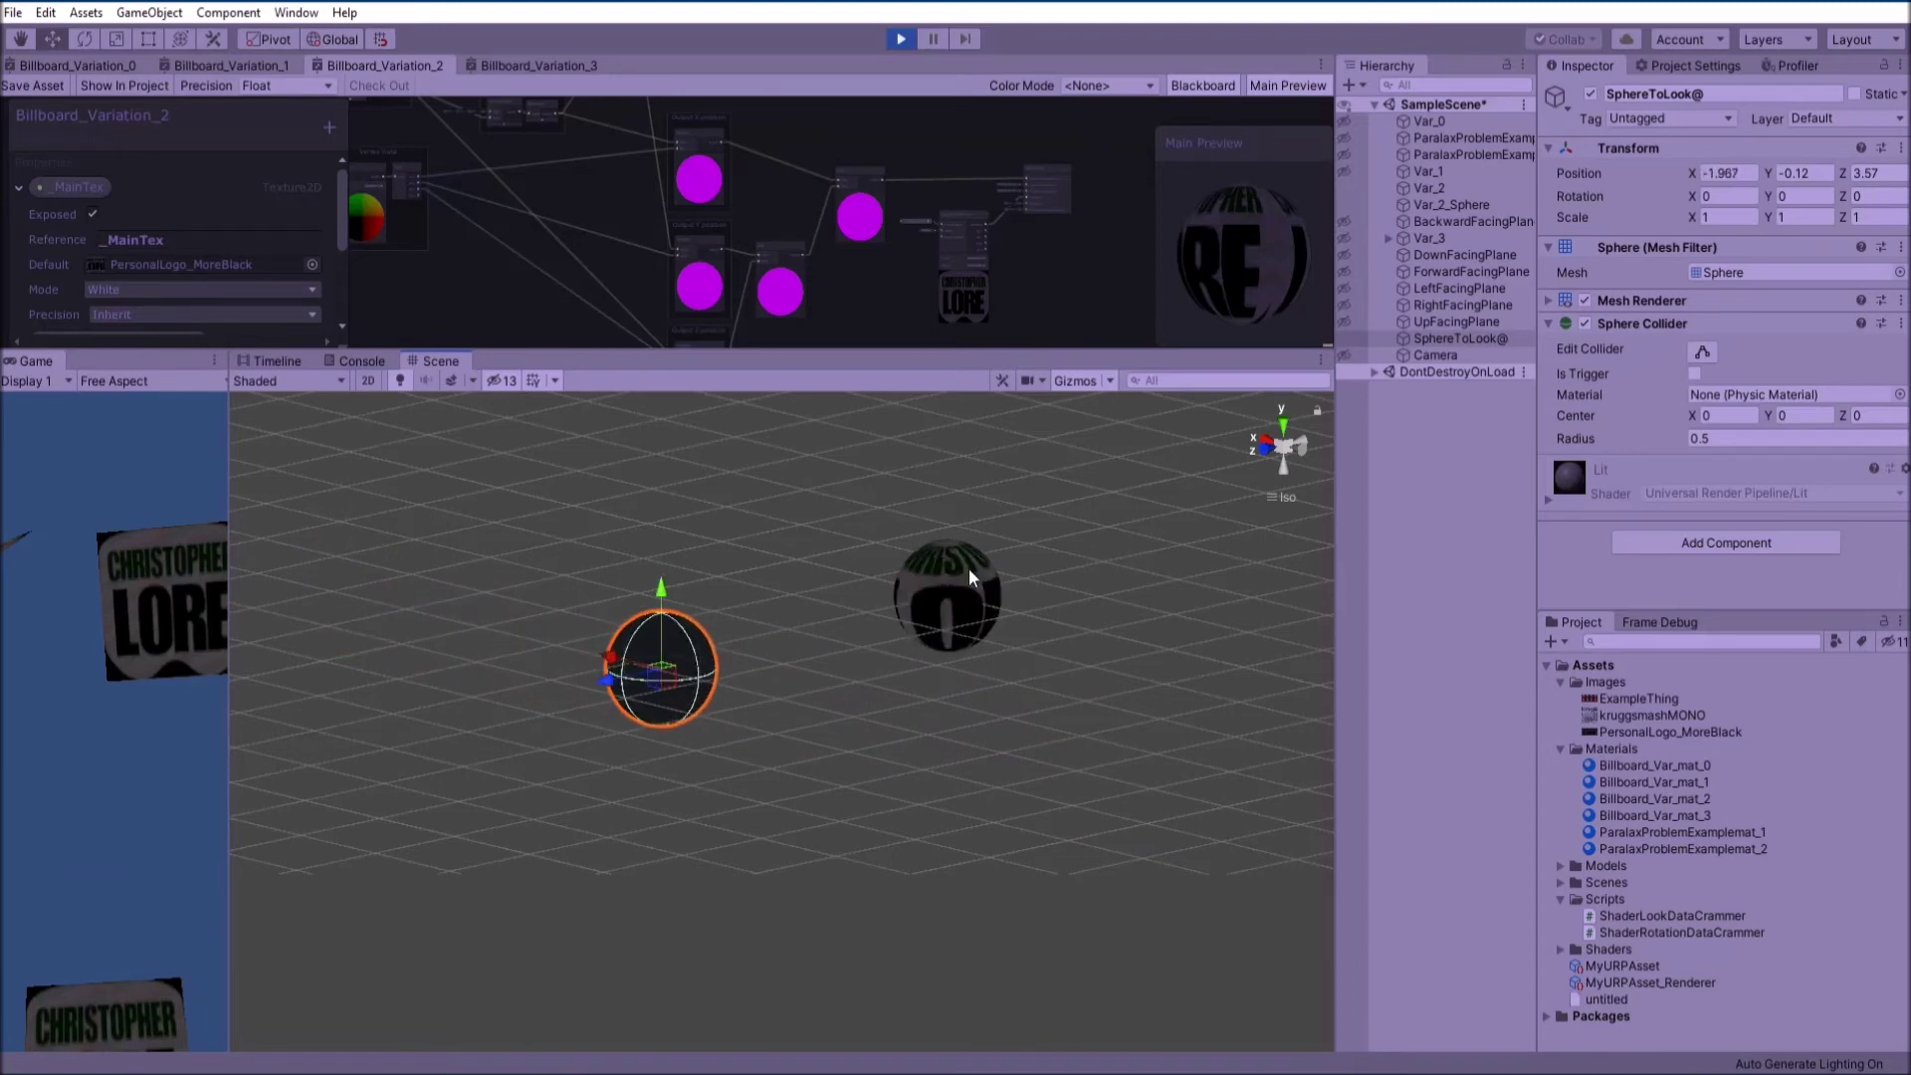
left_click_drag(838, 490, 1109, 723)
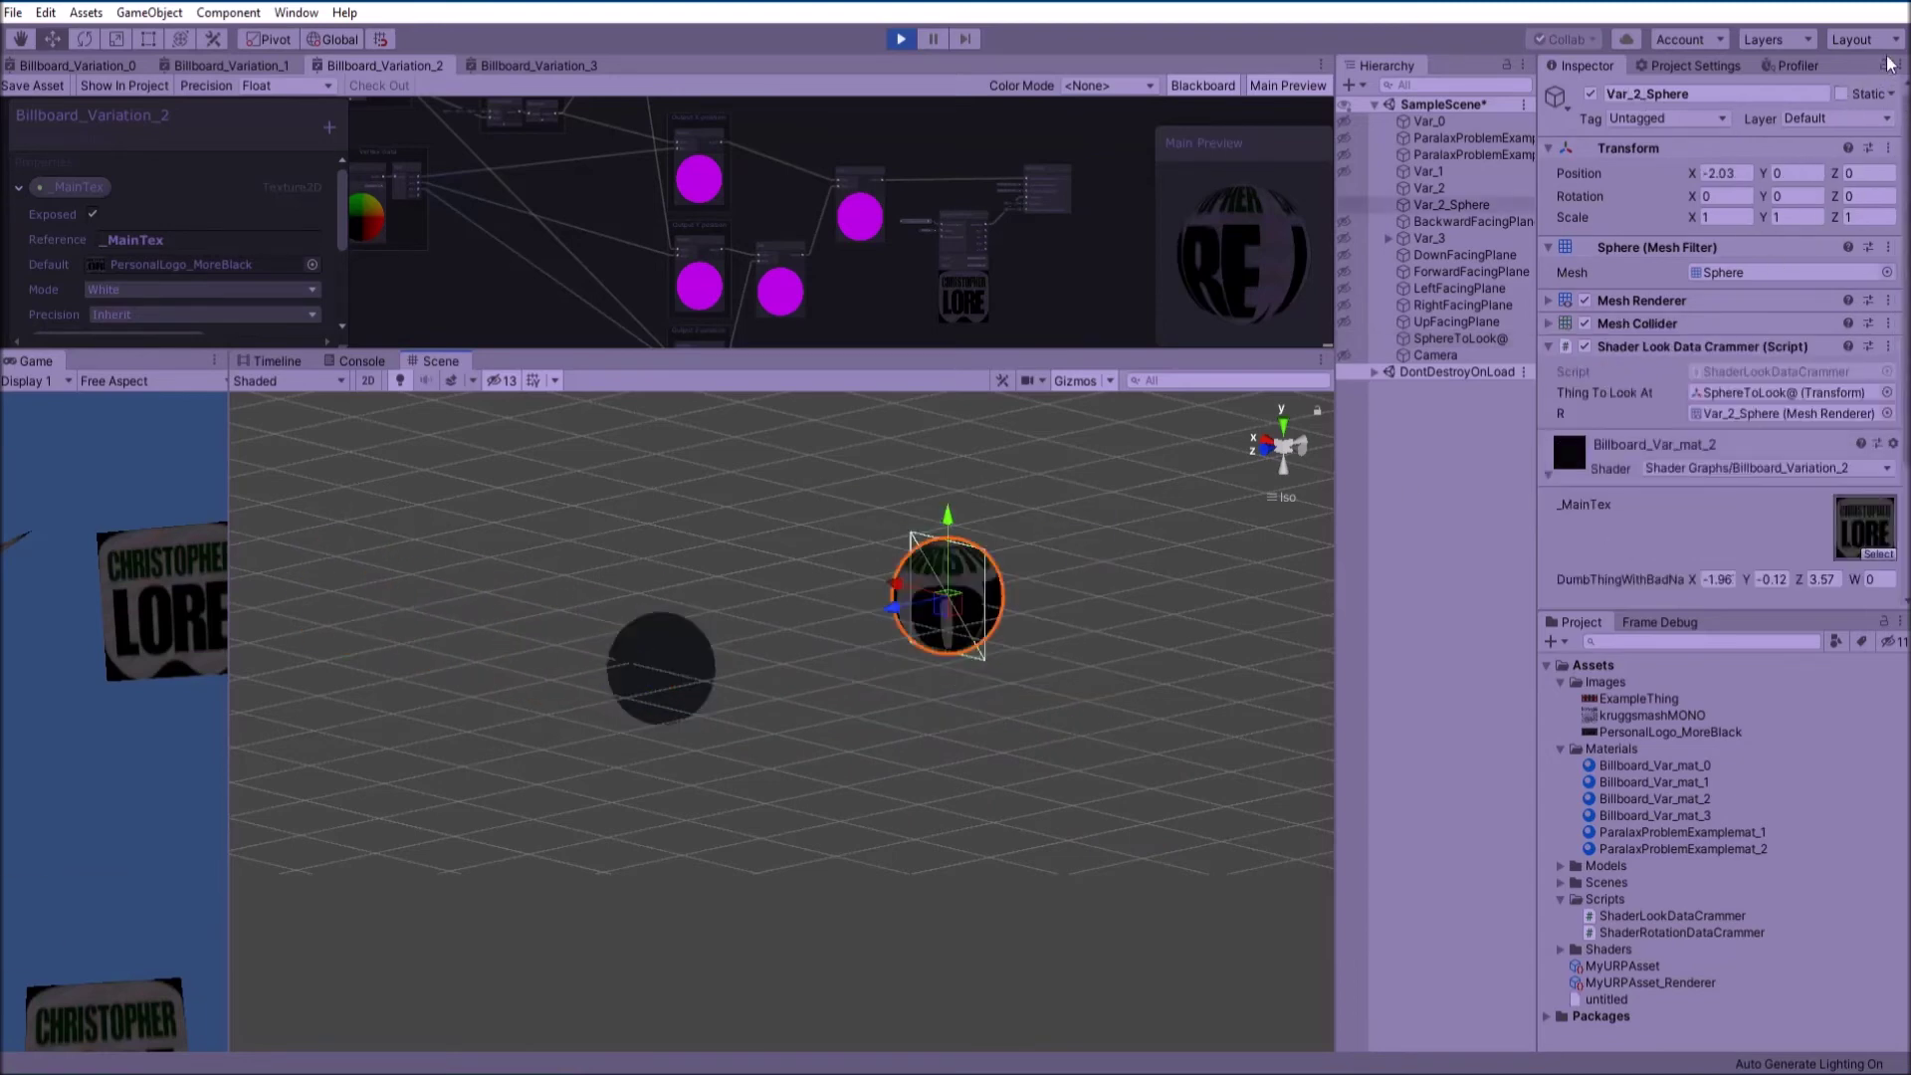
left_click_drag(555, 511, 781, 798)
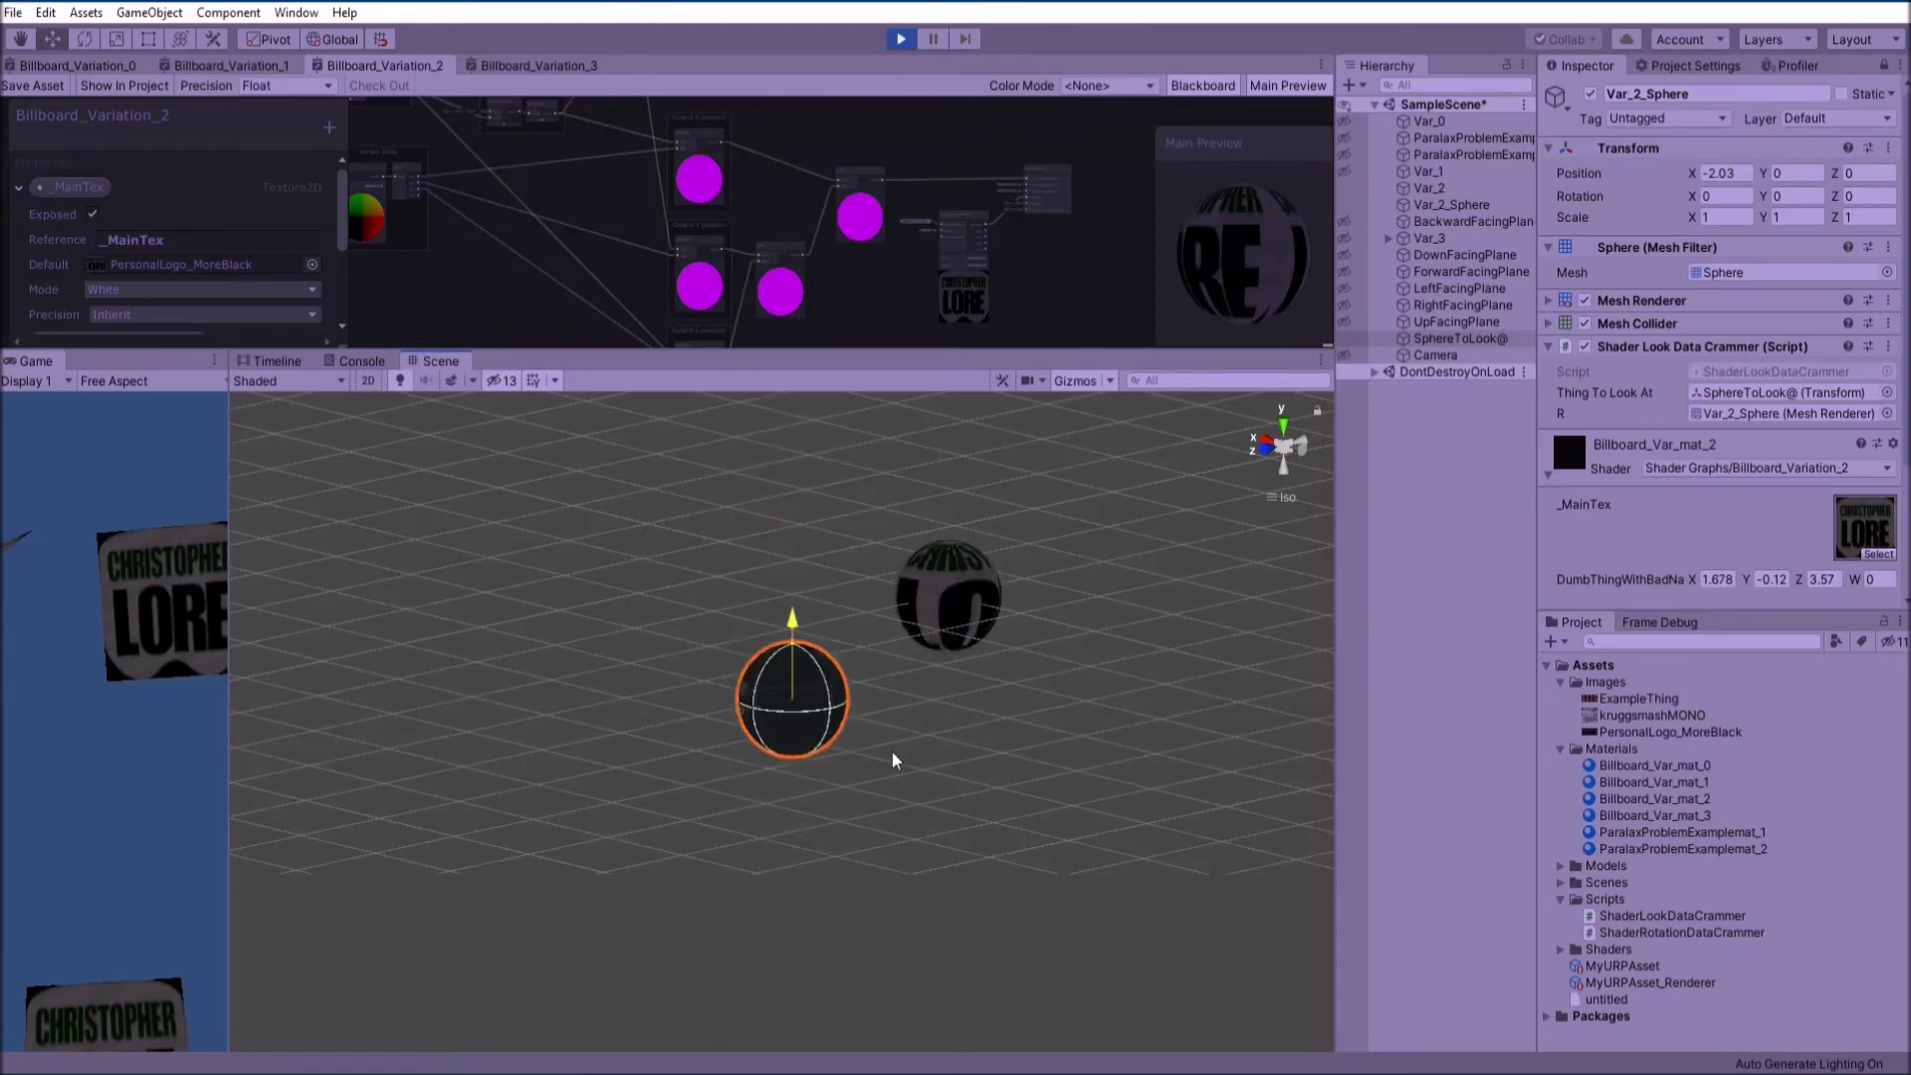
left_click(903, 38)
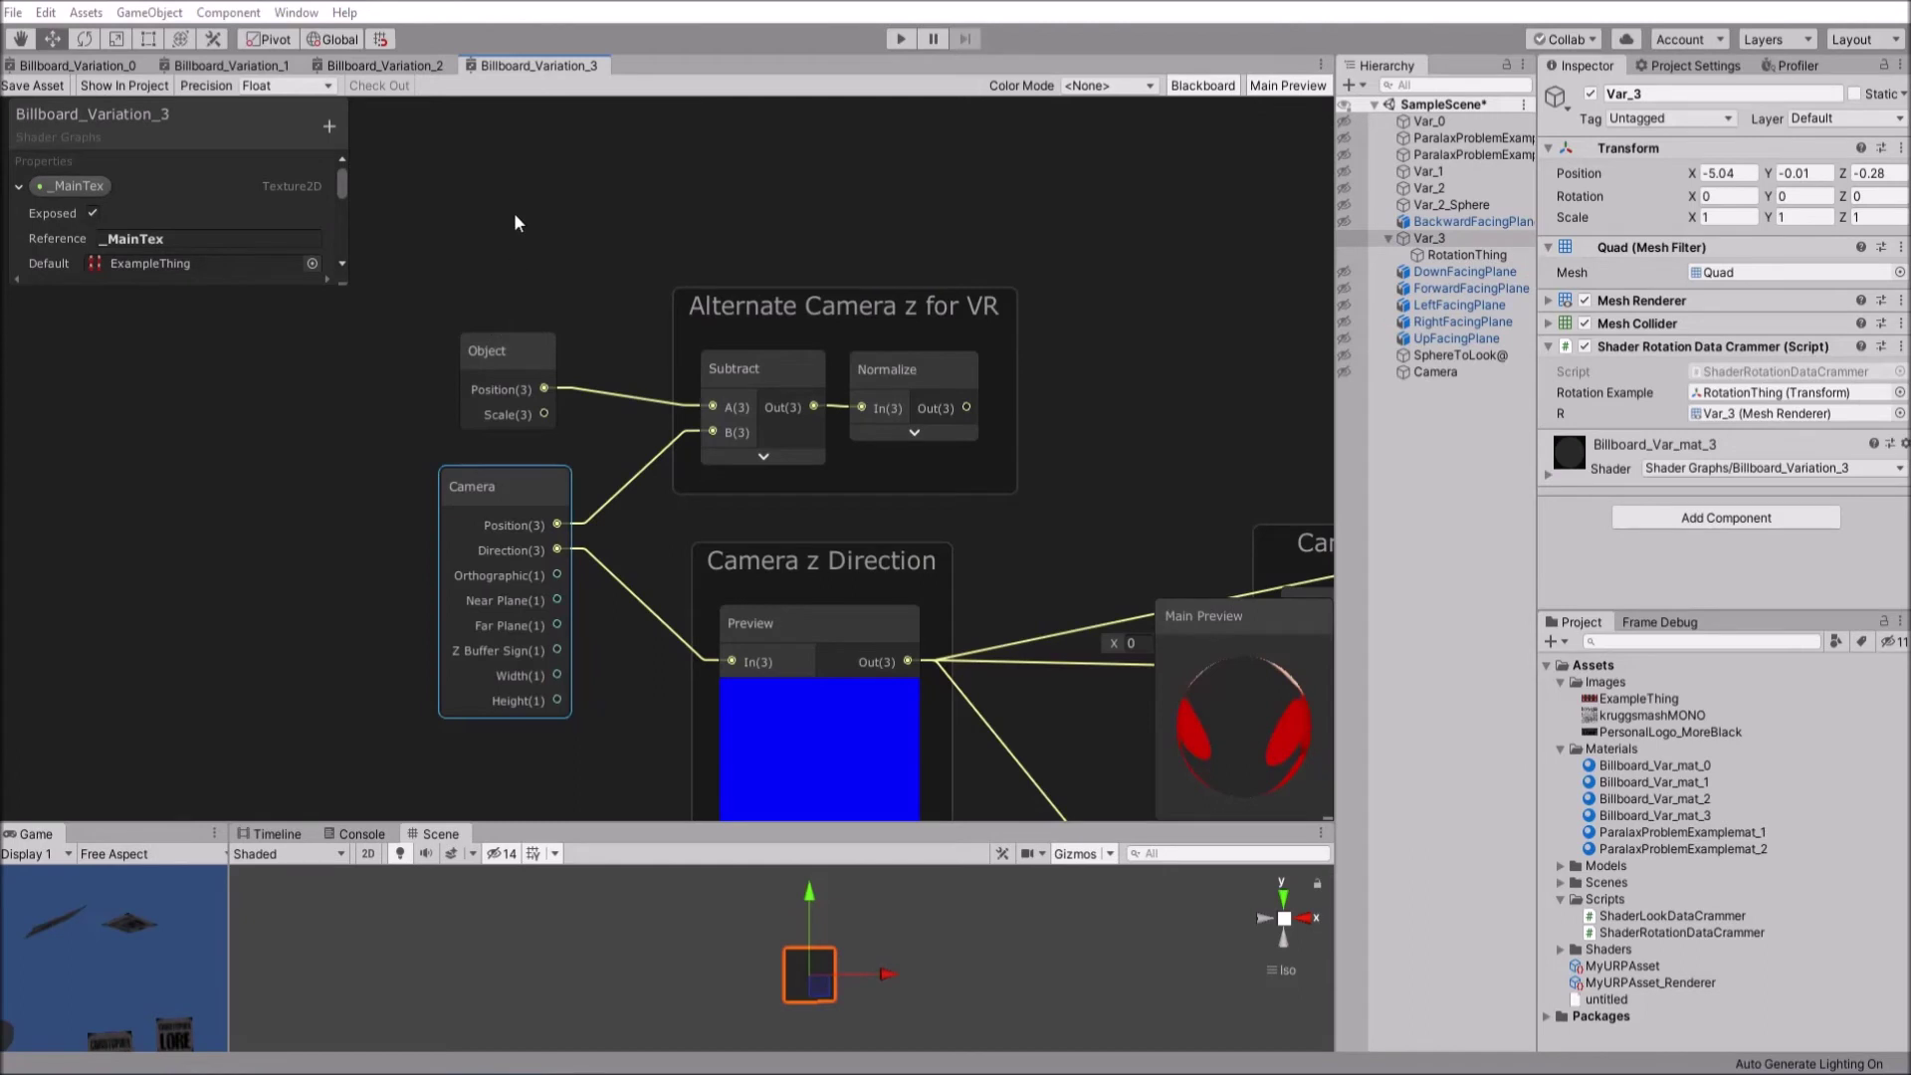
Examine the camera direction groups and the vertex output section of the Billboard_Variation_3 graph
scroll(490, 194, "down", 3)
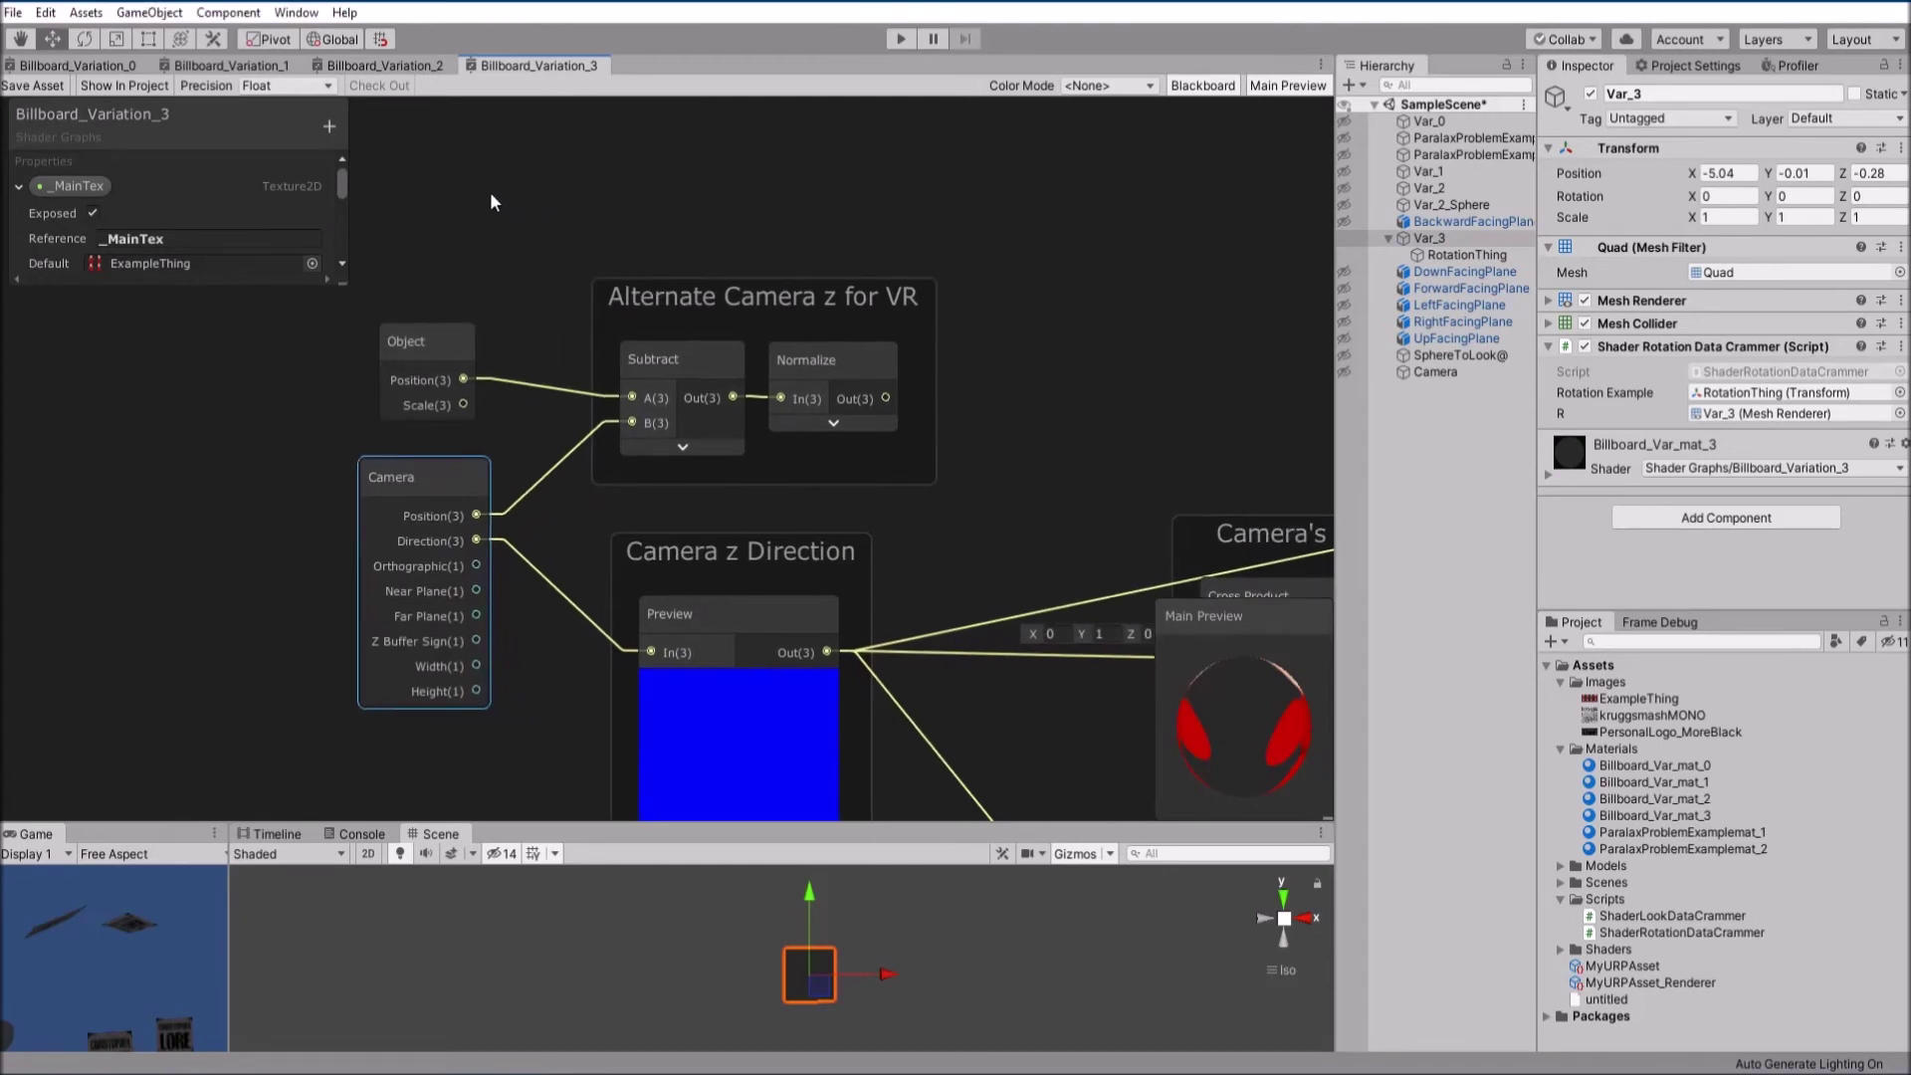
middle_click_drag(712, 397, 570, 310)
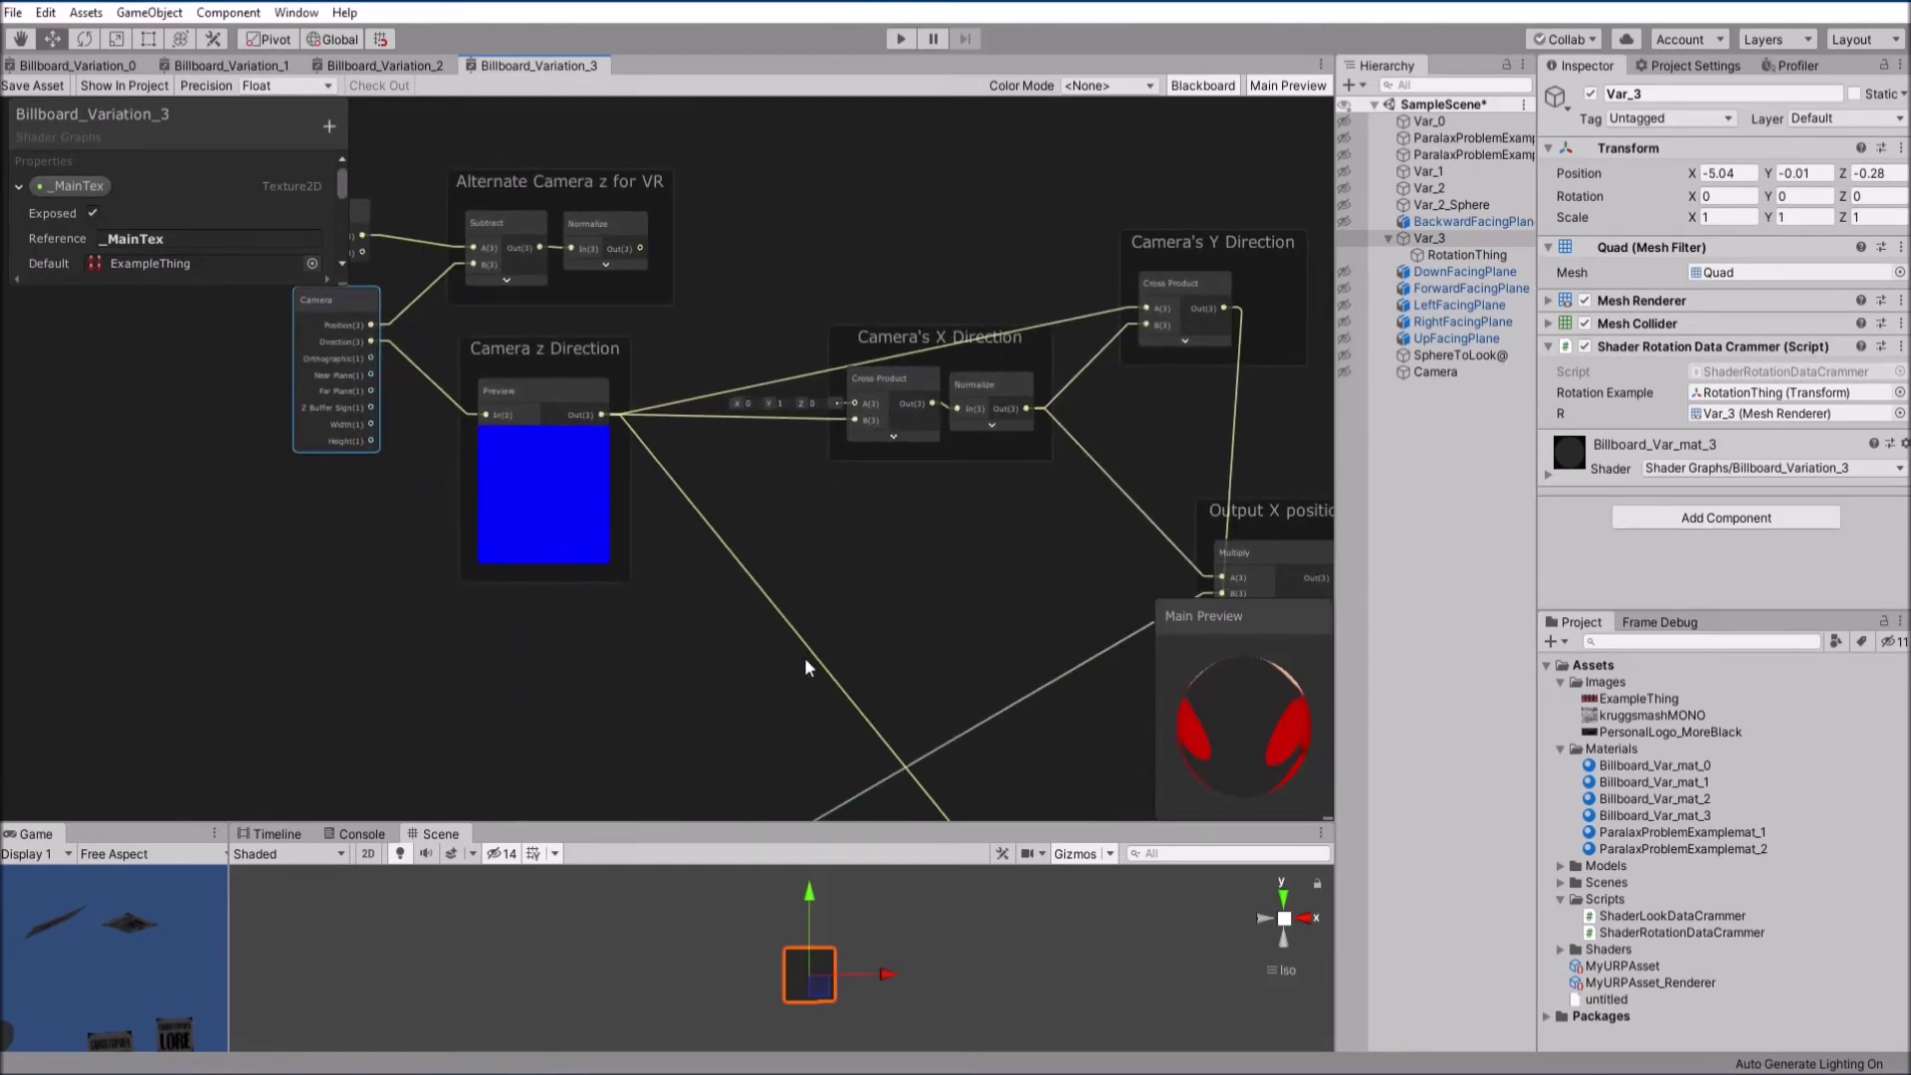
middle_click_drag(806, 658, 497, 508)
scroll(698, 434, "down", 6)
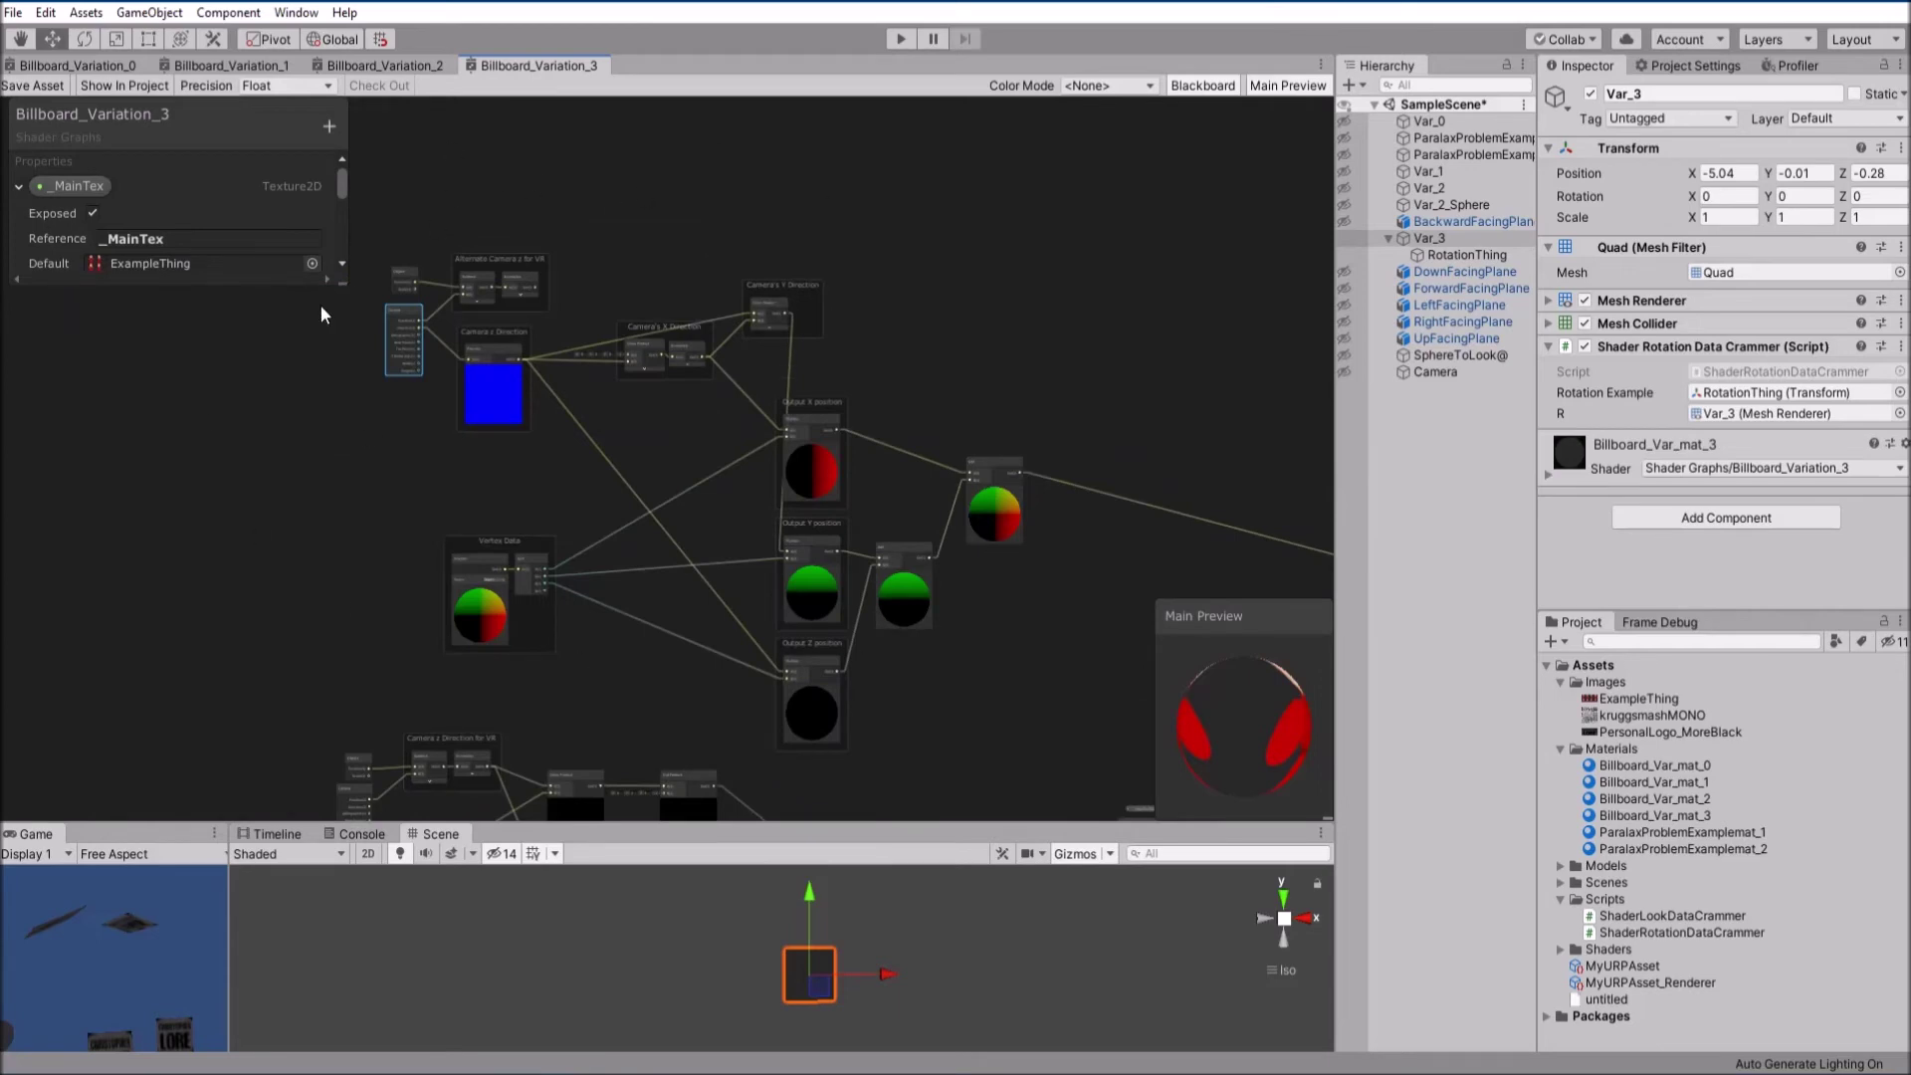
Examine the Camera z Direction for VR chain through to the Flipbook and Sample Texture 2D nodes
scroll(597, 548, "up", 5)
middle_click_drag(609, 565, 619, 429)
middle_click_drag(536, 607, 623, 163)
scroll(320, 458, "up", 4)
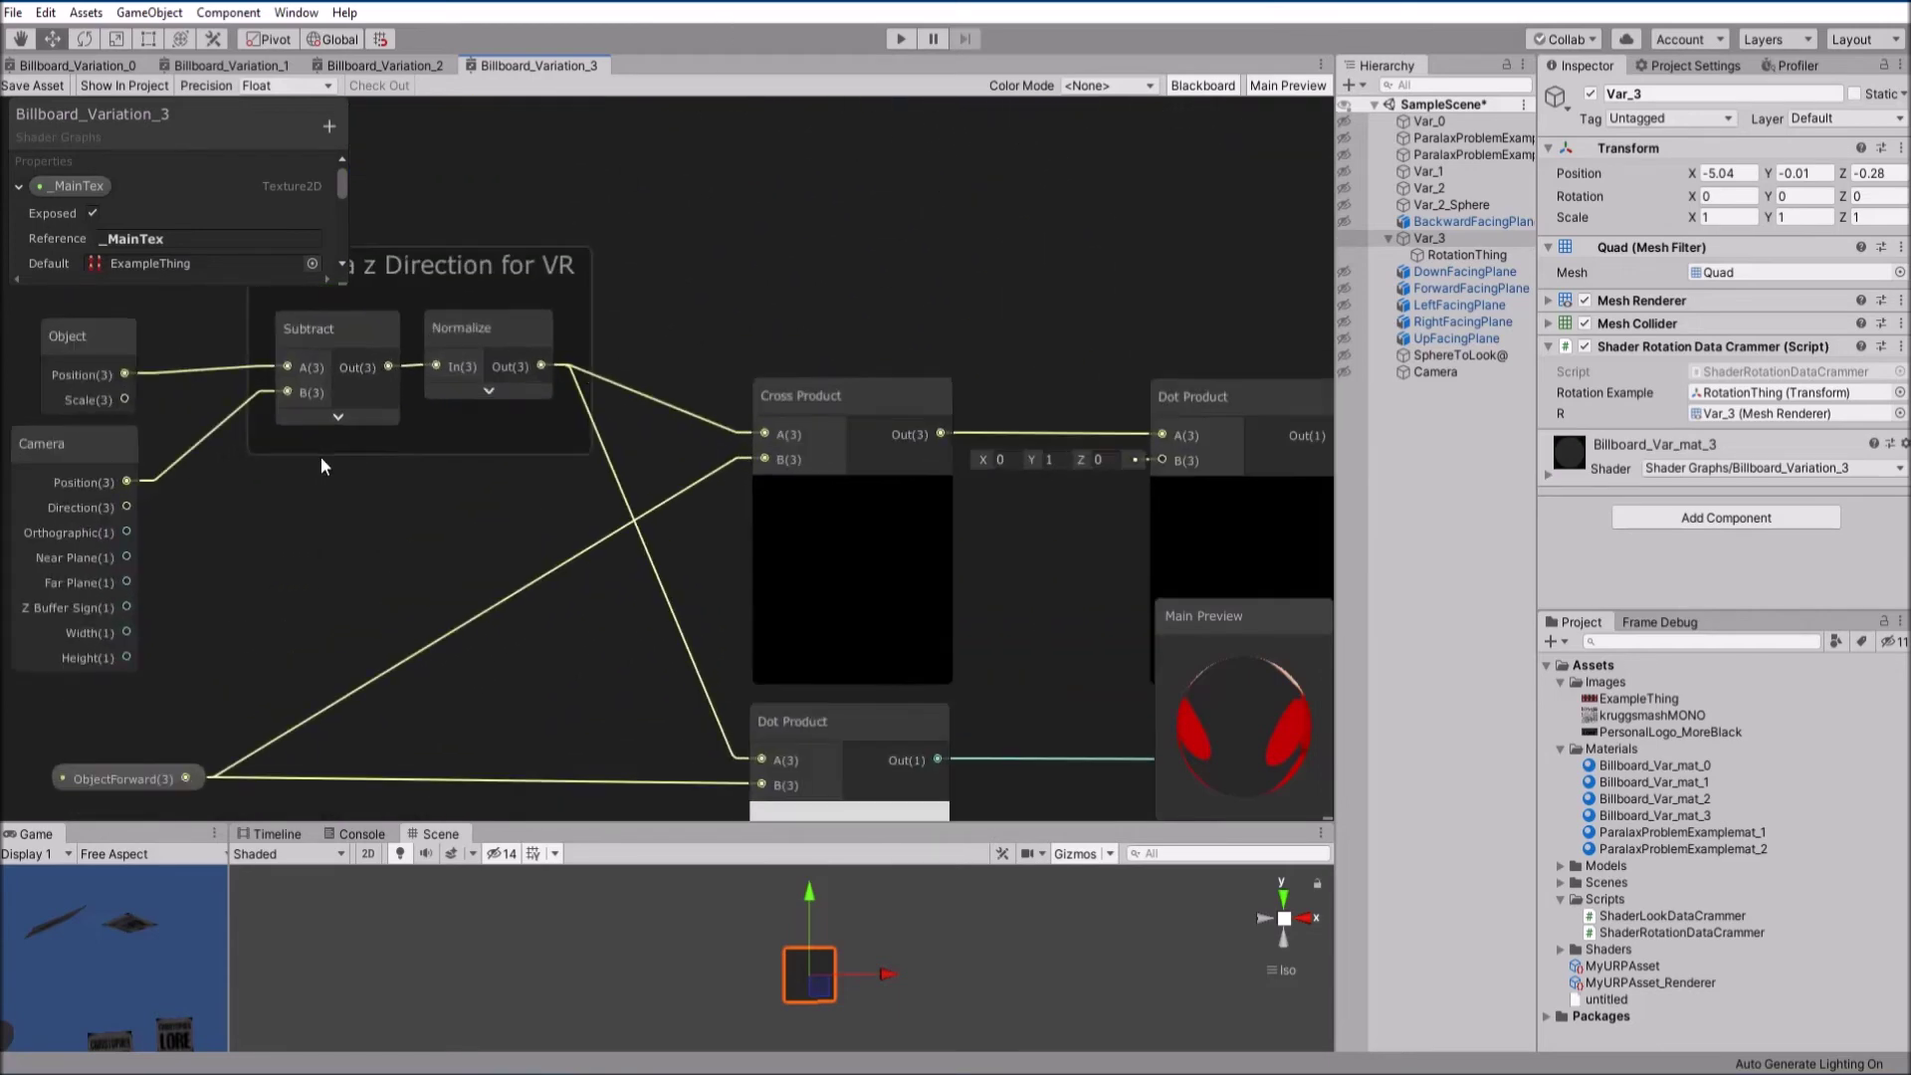
middle_click_drag(321, 478, 550, 463)
scroll(550, 465, "down", 3)
middle_click_drag(1125, 697, 115, 625)
middle_click_drag(1145, 637, 370, 599)
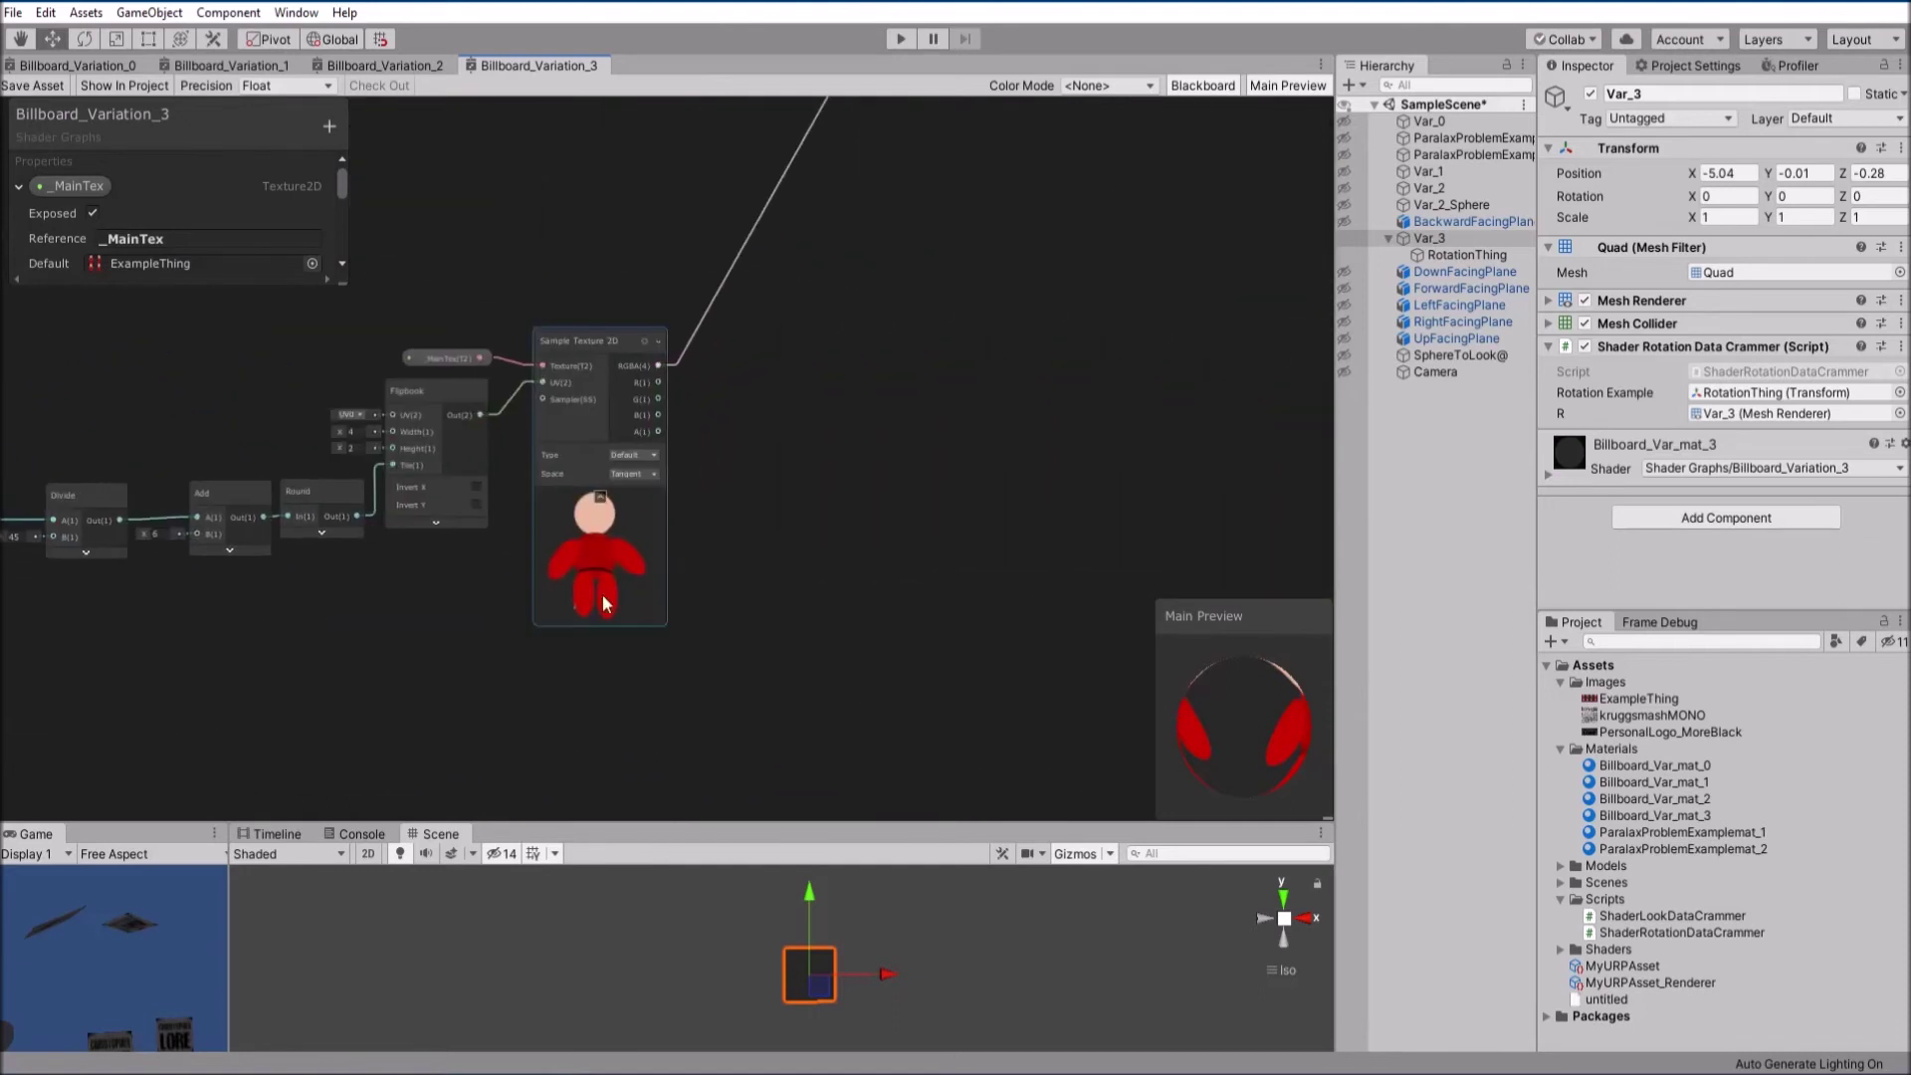
scroll(742, 519, "up", 1)
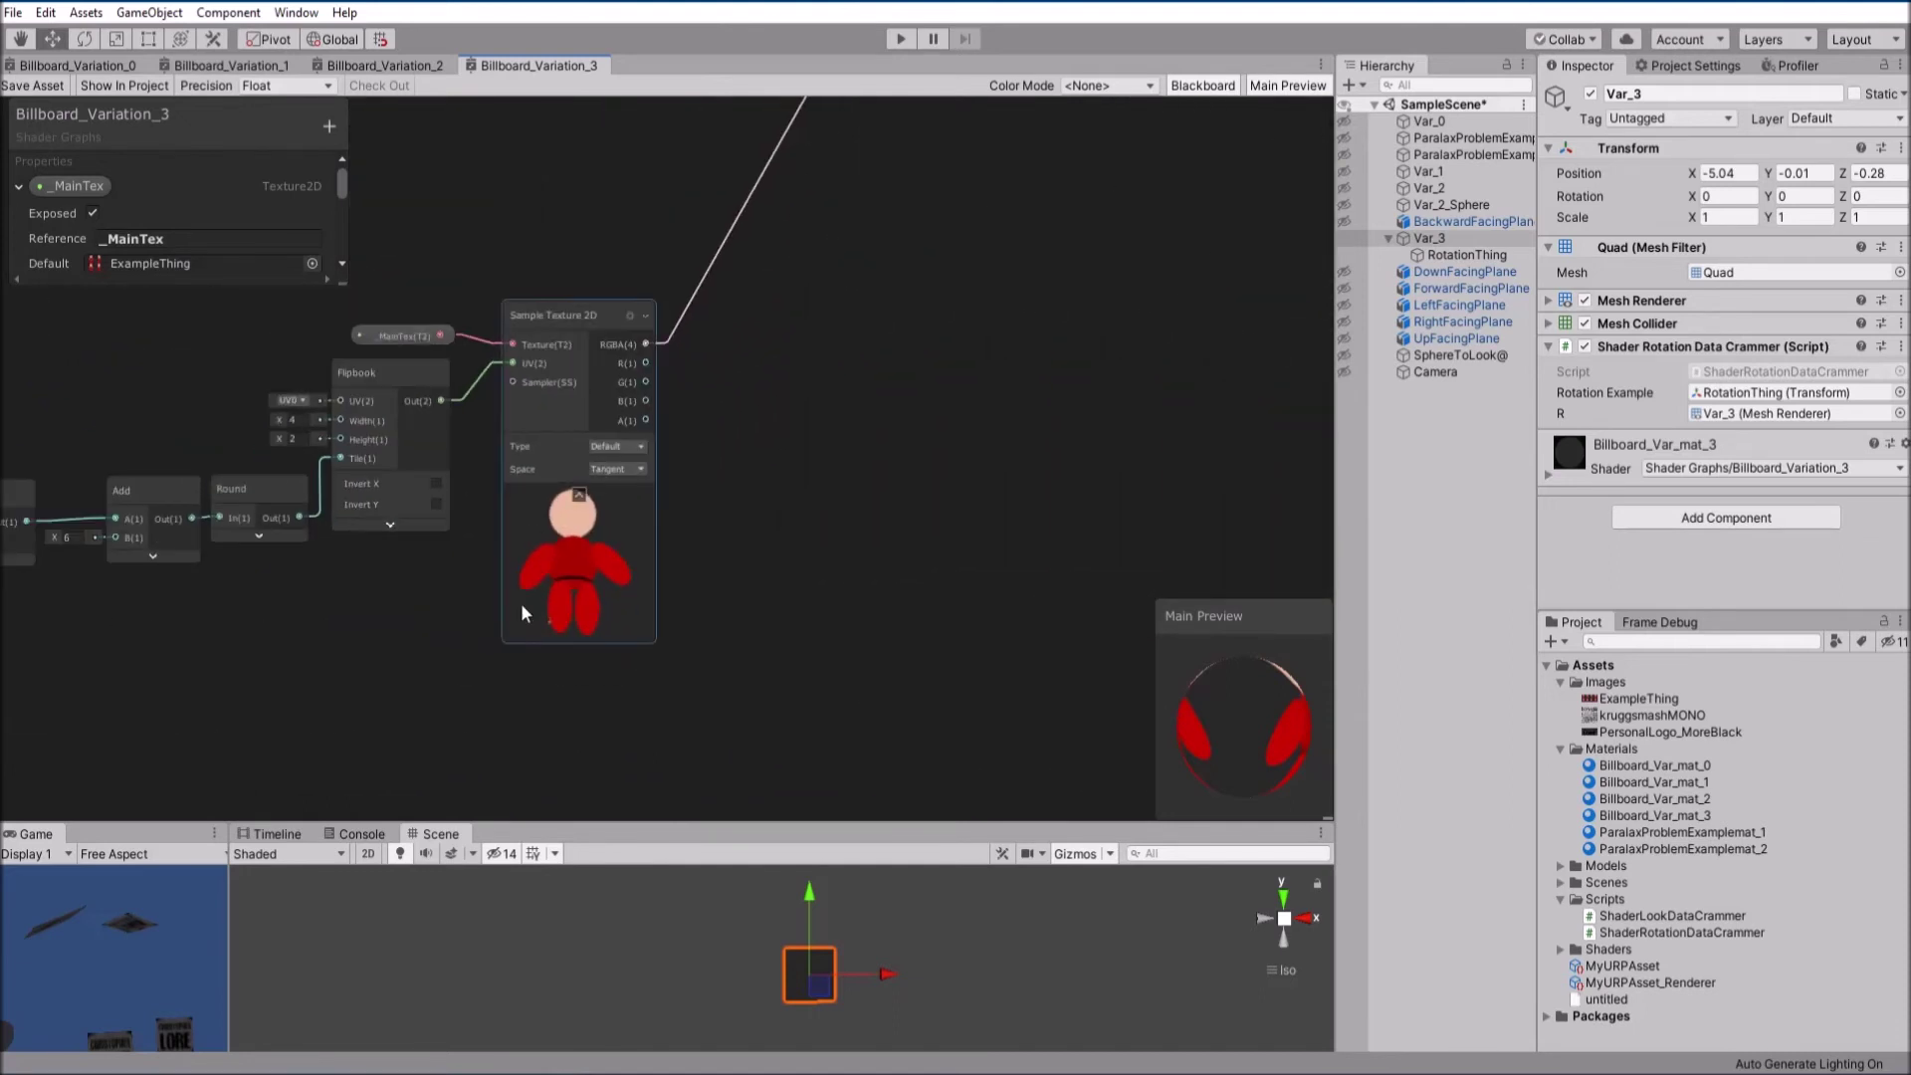
Try other B values on the Add node before Round to preview different Flipbook tiles, and undo the change
middle_click_drag(121, 462, 483, 471)
left_click_drag(428, 555, 456, 699)
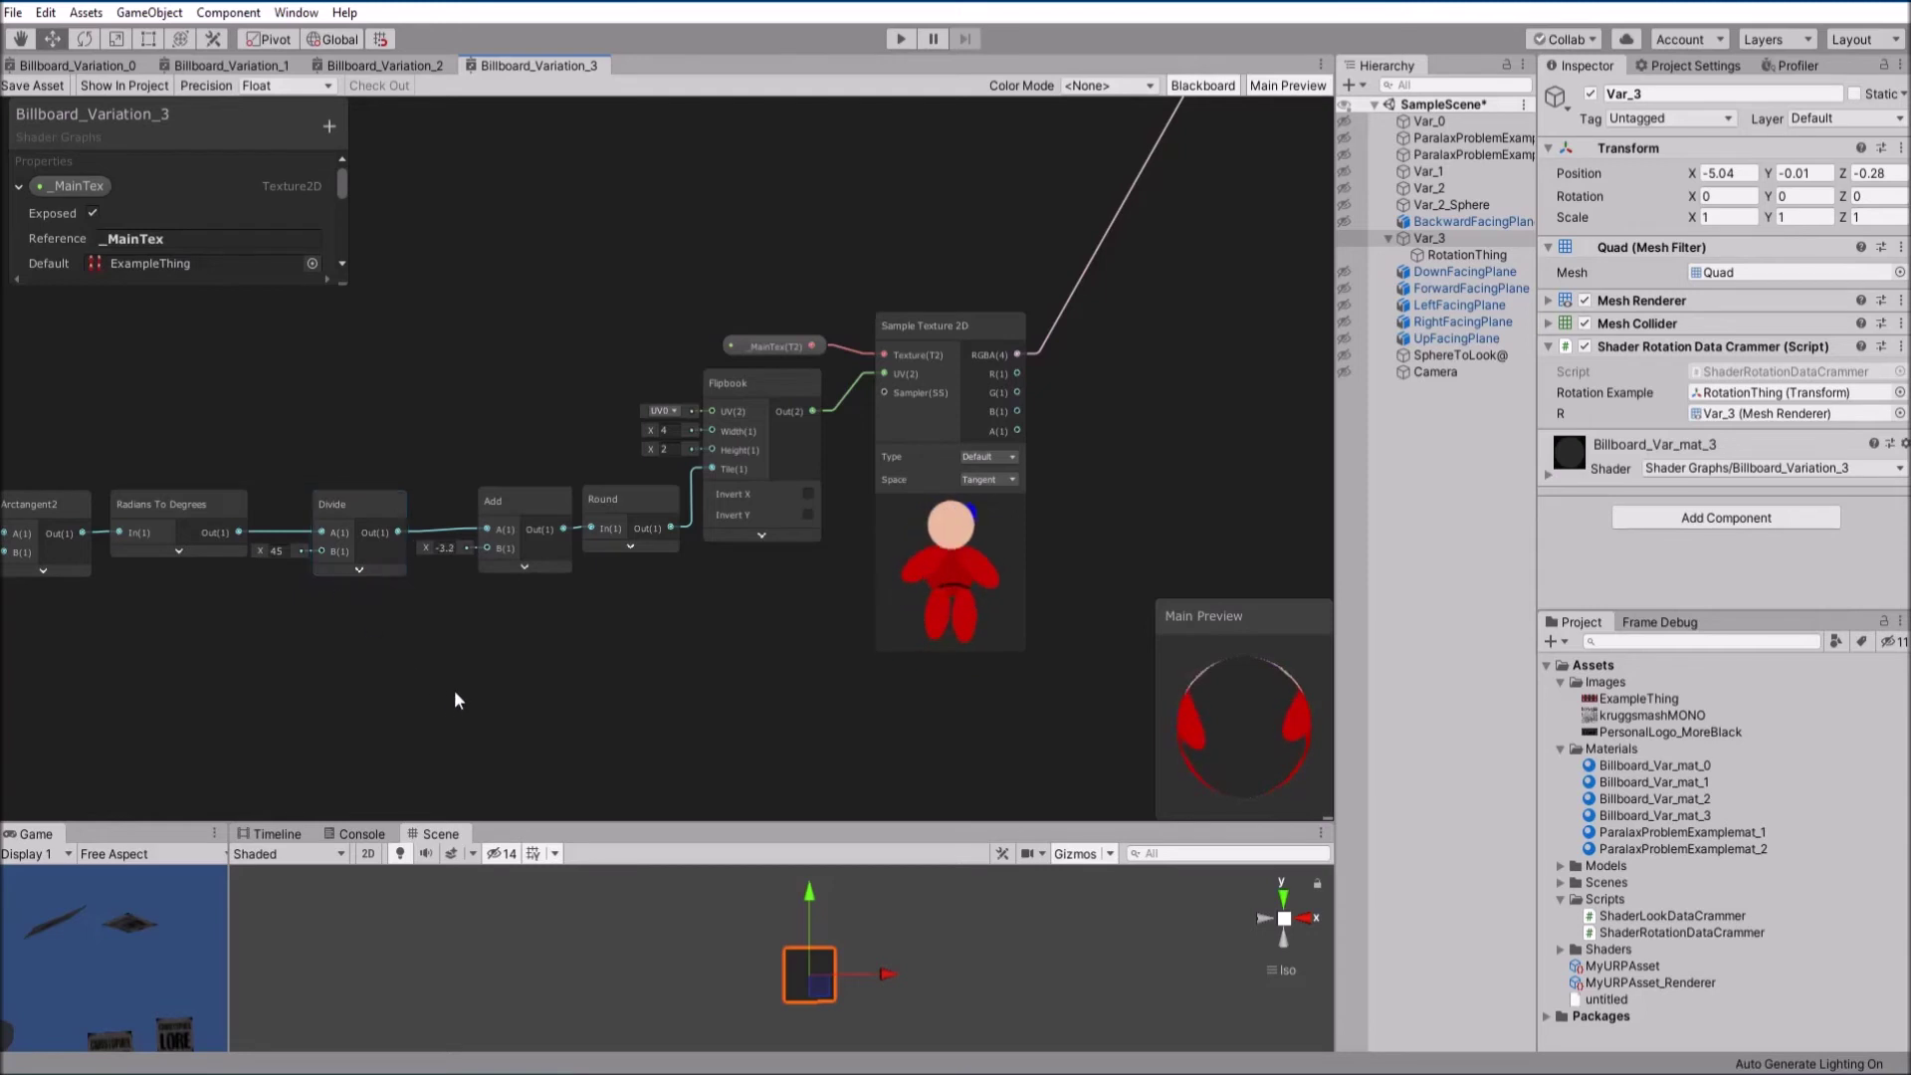
key("ctrl+z")
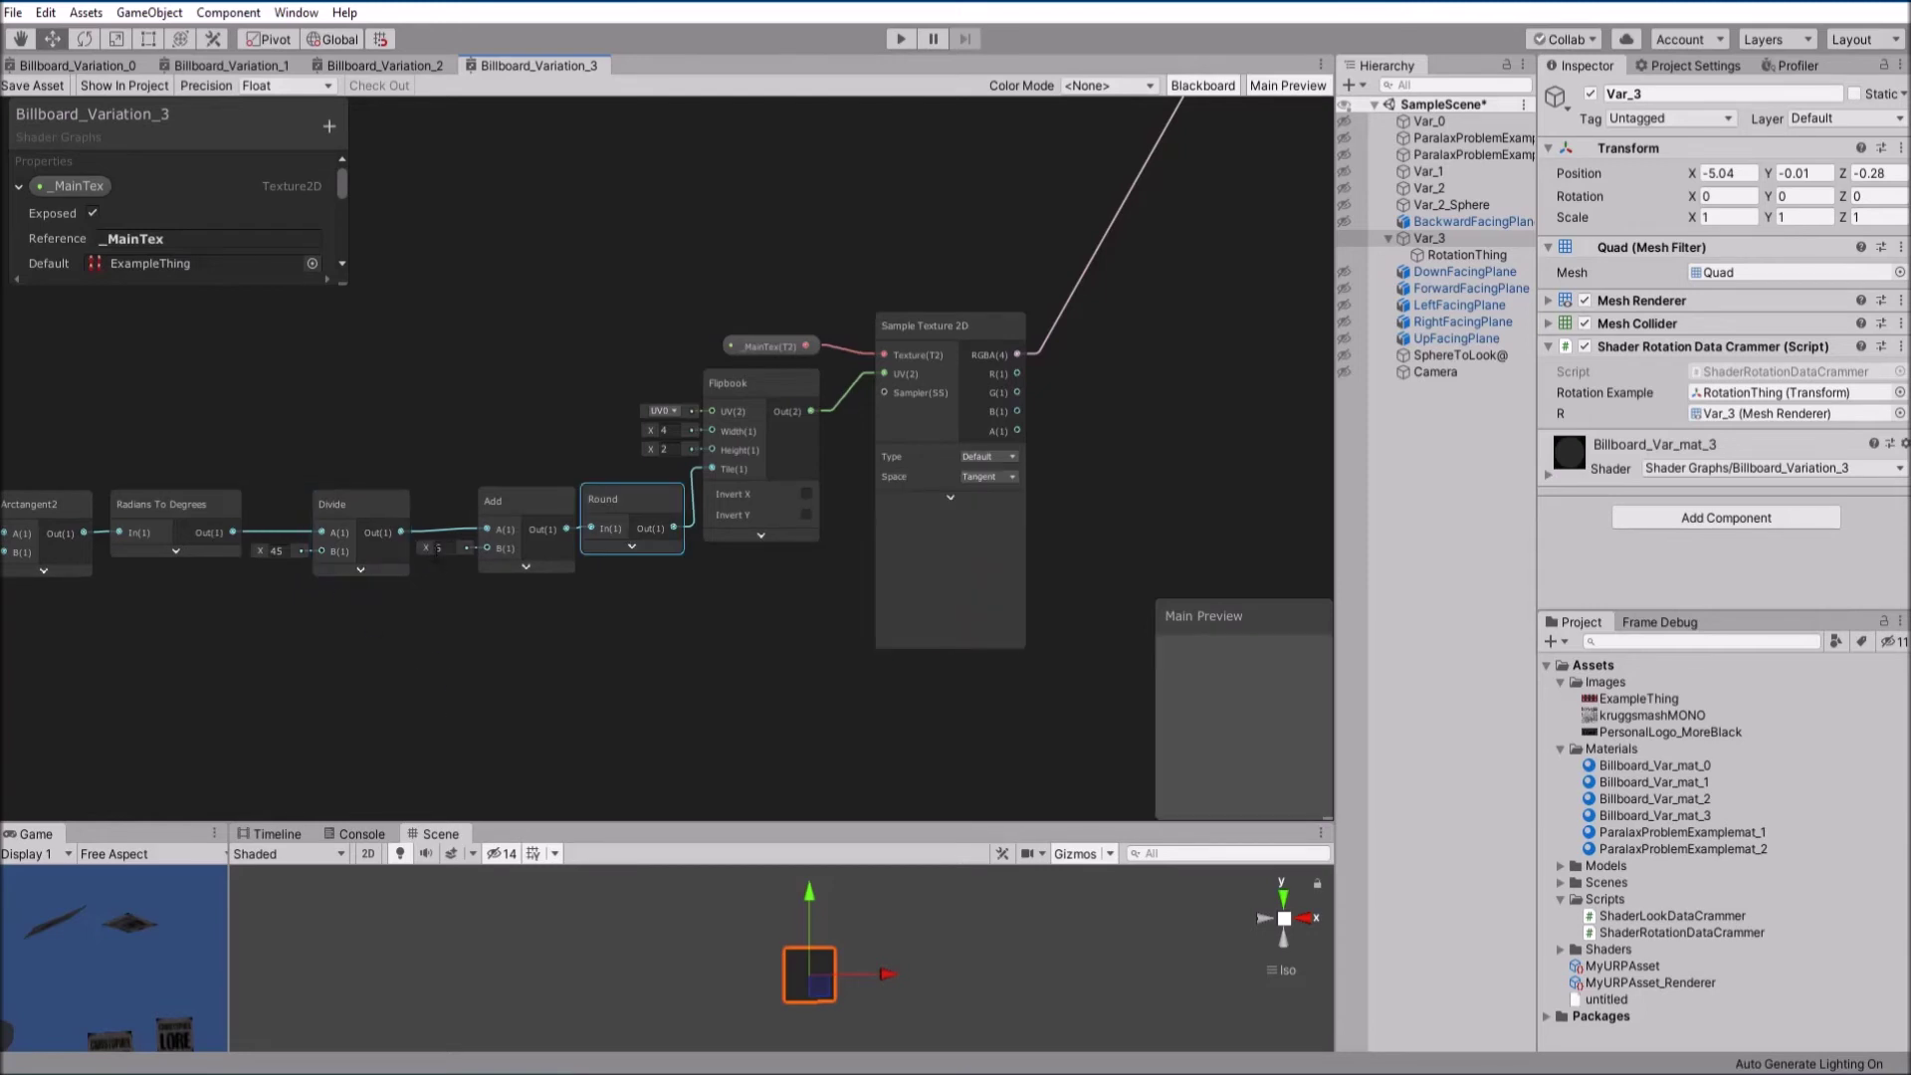
left_click(467, 673)
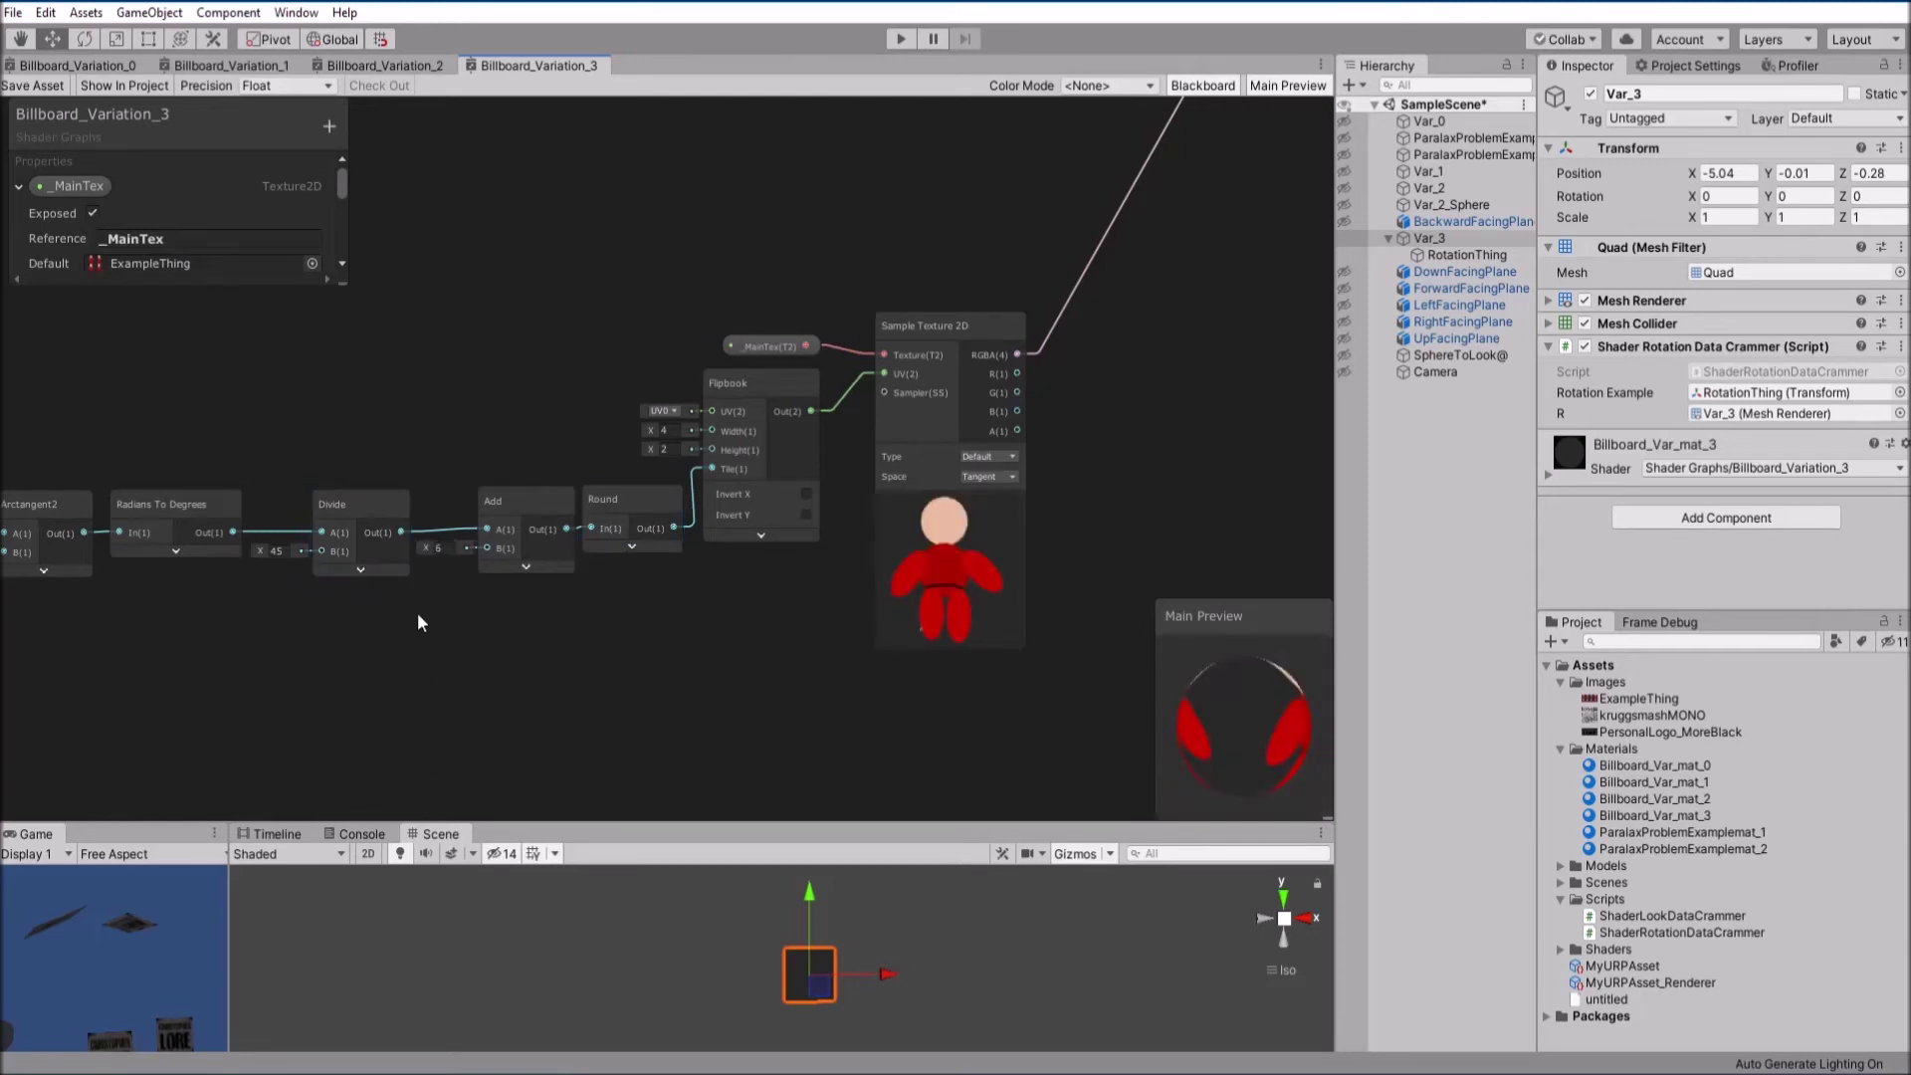
Examine the Camera z Direction for VR group and the ObjectForward property in Billboard_Variation_3
middle_click_drag(255, 695, 1103, 751)
scroll(836, 695, "down", 4)
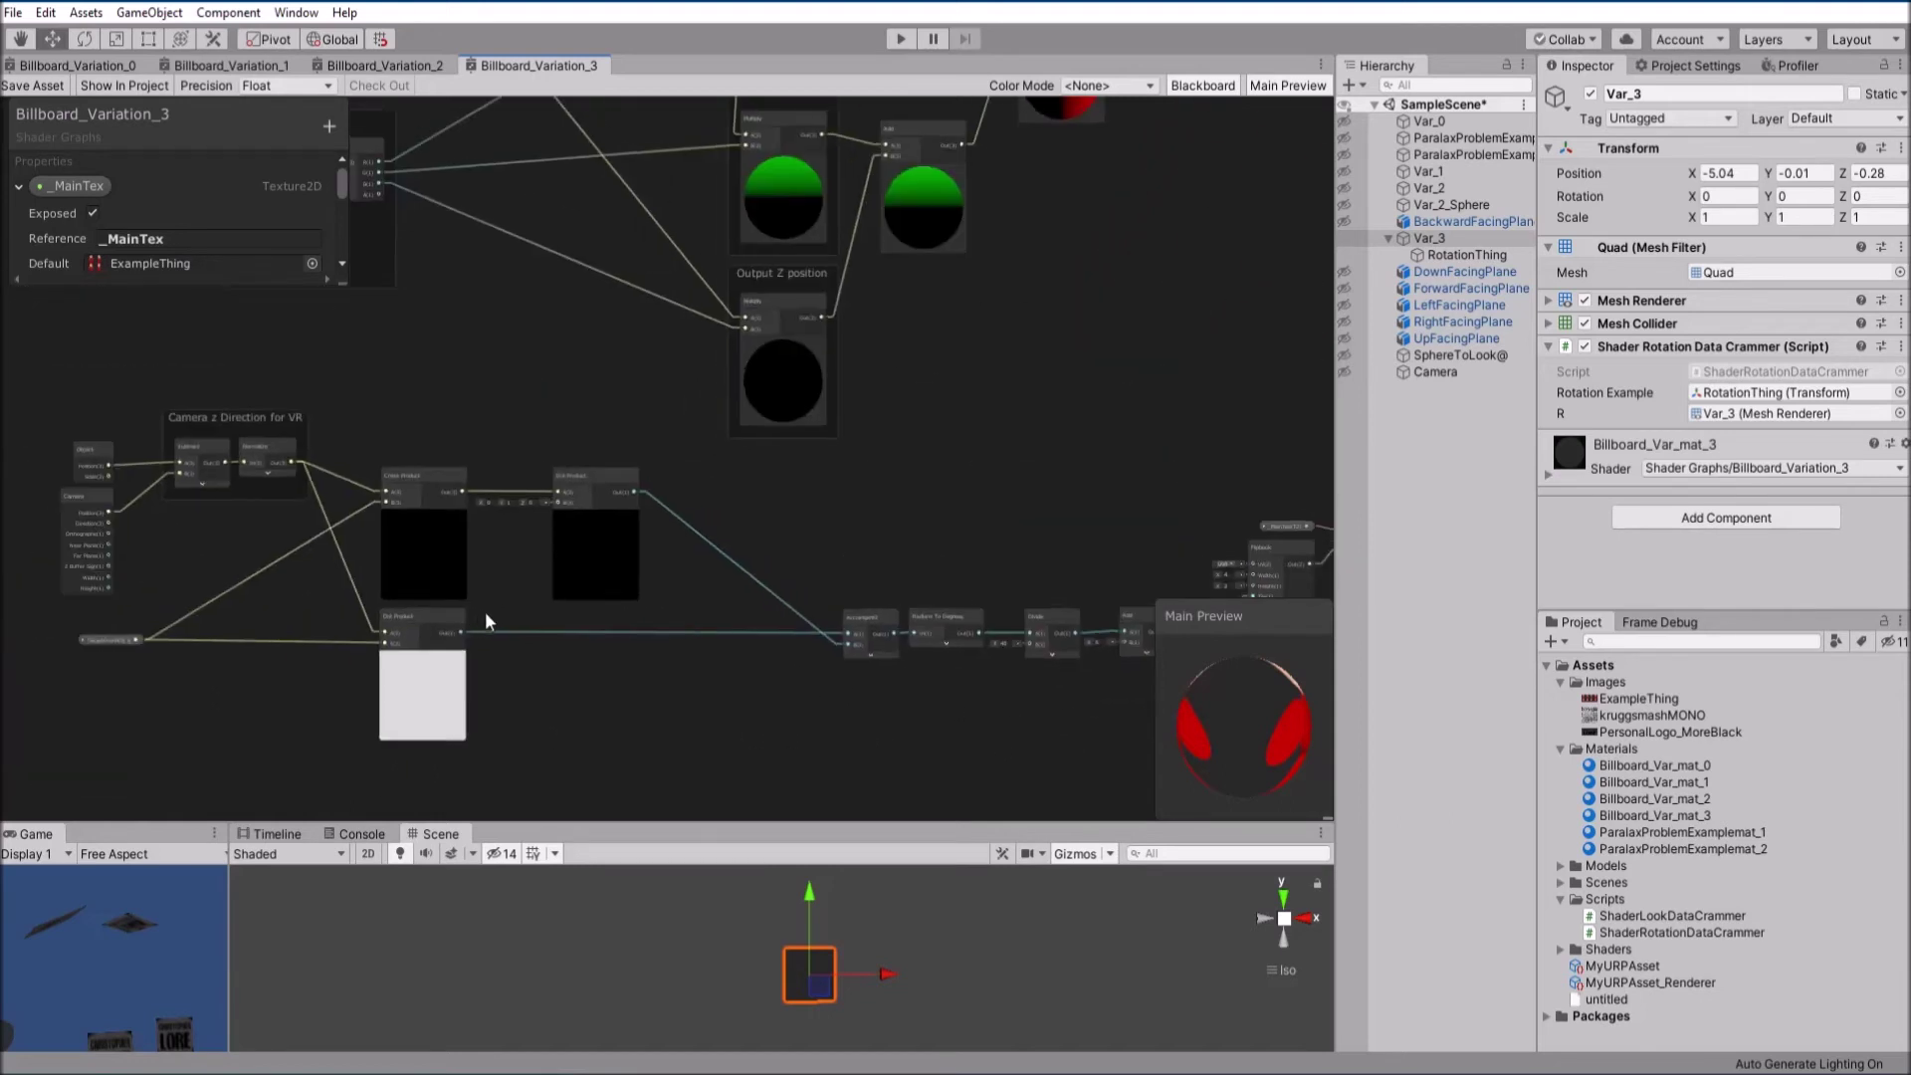
middle_click_drag(486, 613, 756, 617)
scroll(261, 633, "up", 5)
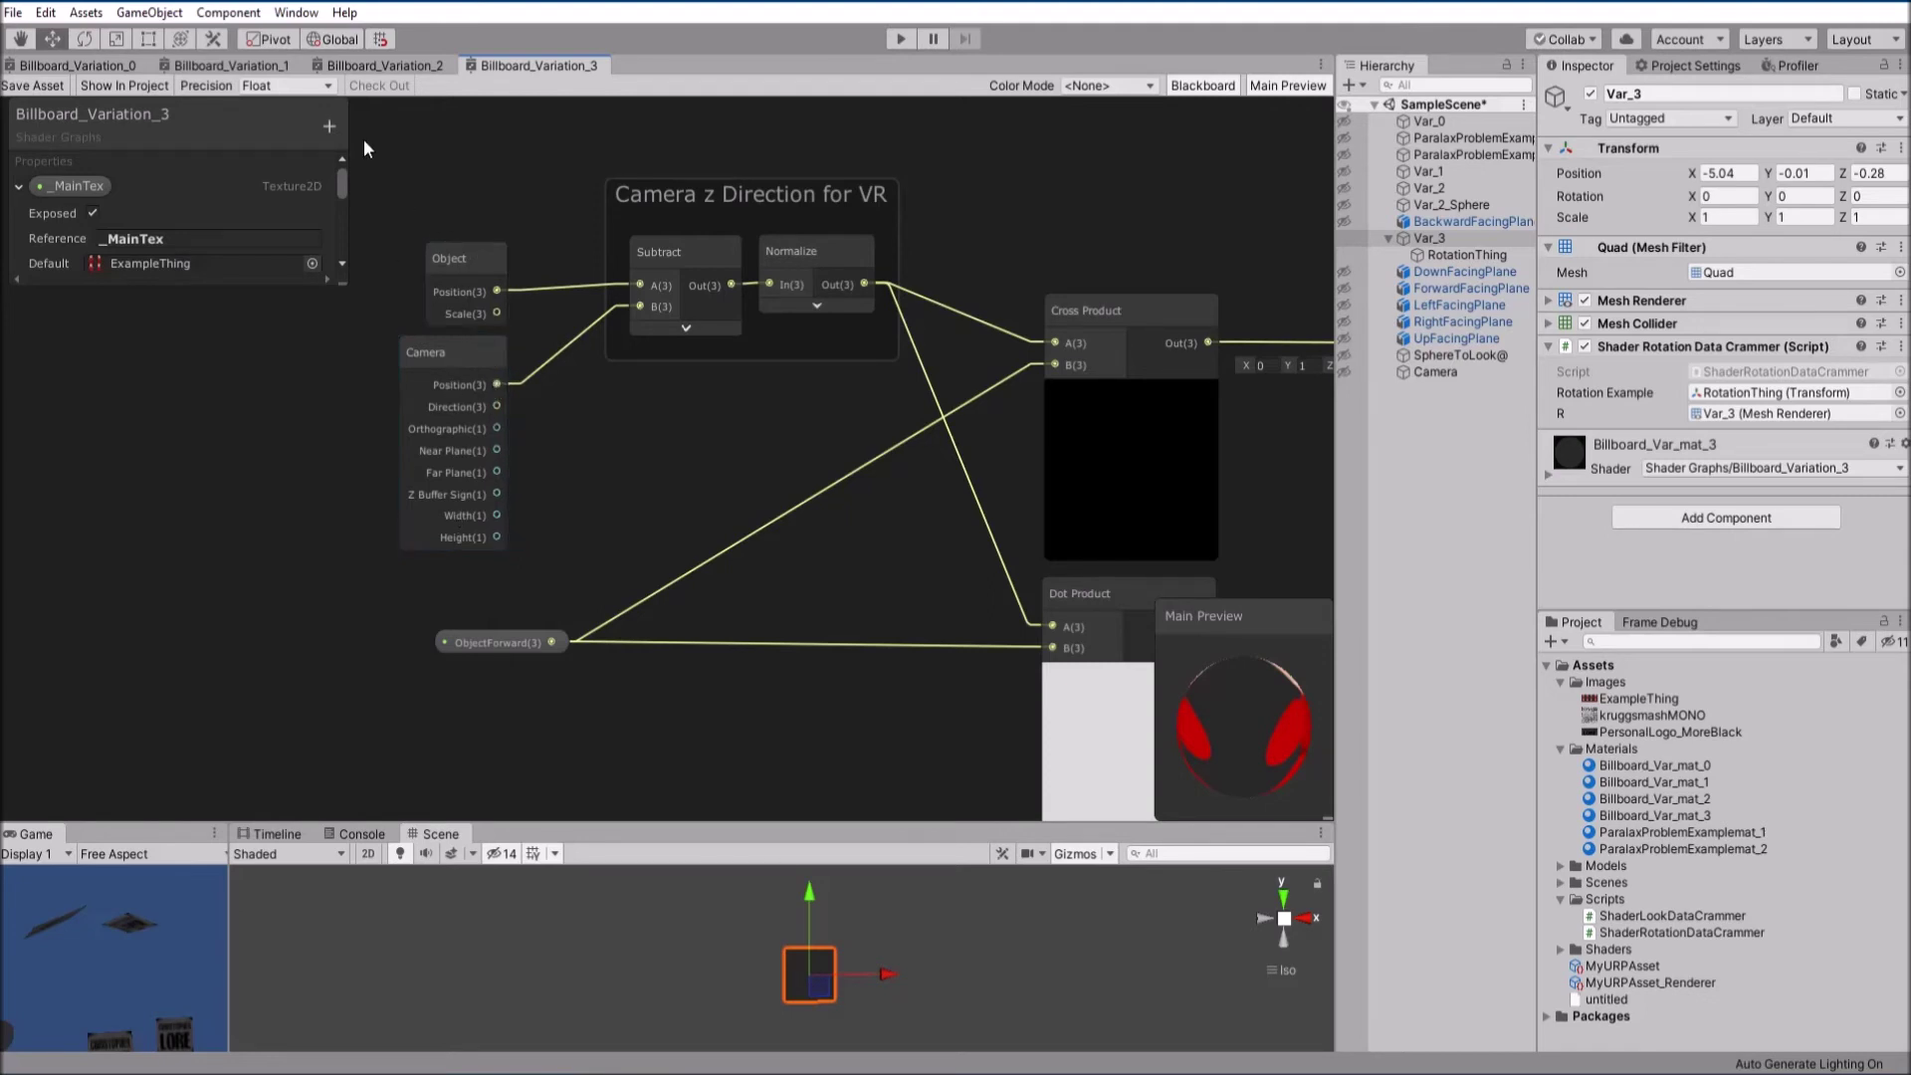
Look at the camera direction section of the Billboard_Variation_2 graph for comparison, and return to Billboard_Variation_3
left_click(398, 65)
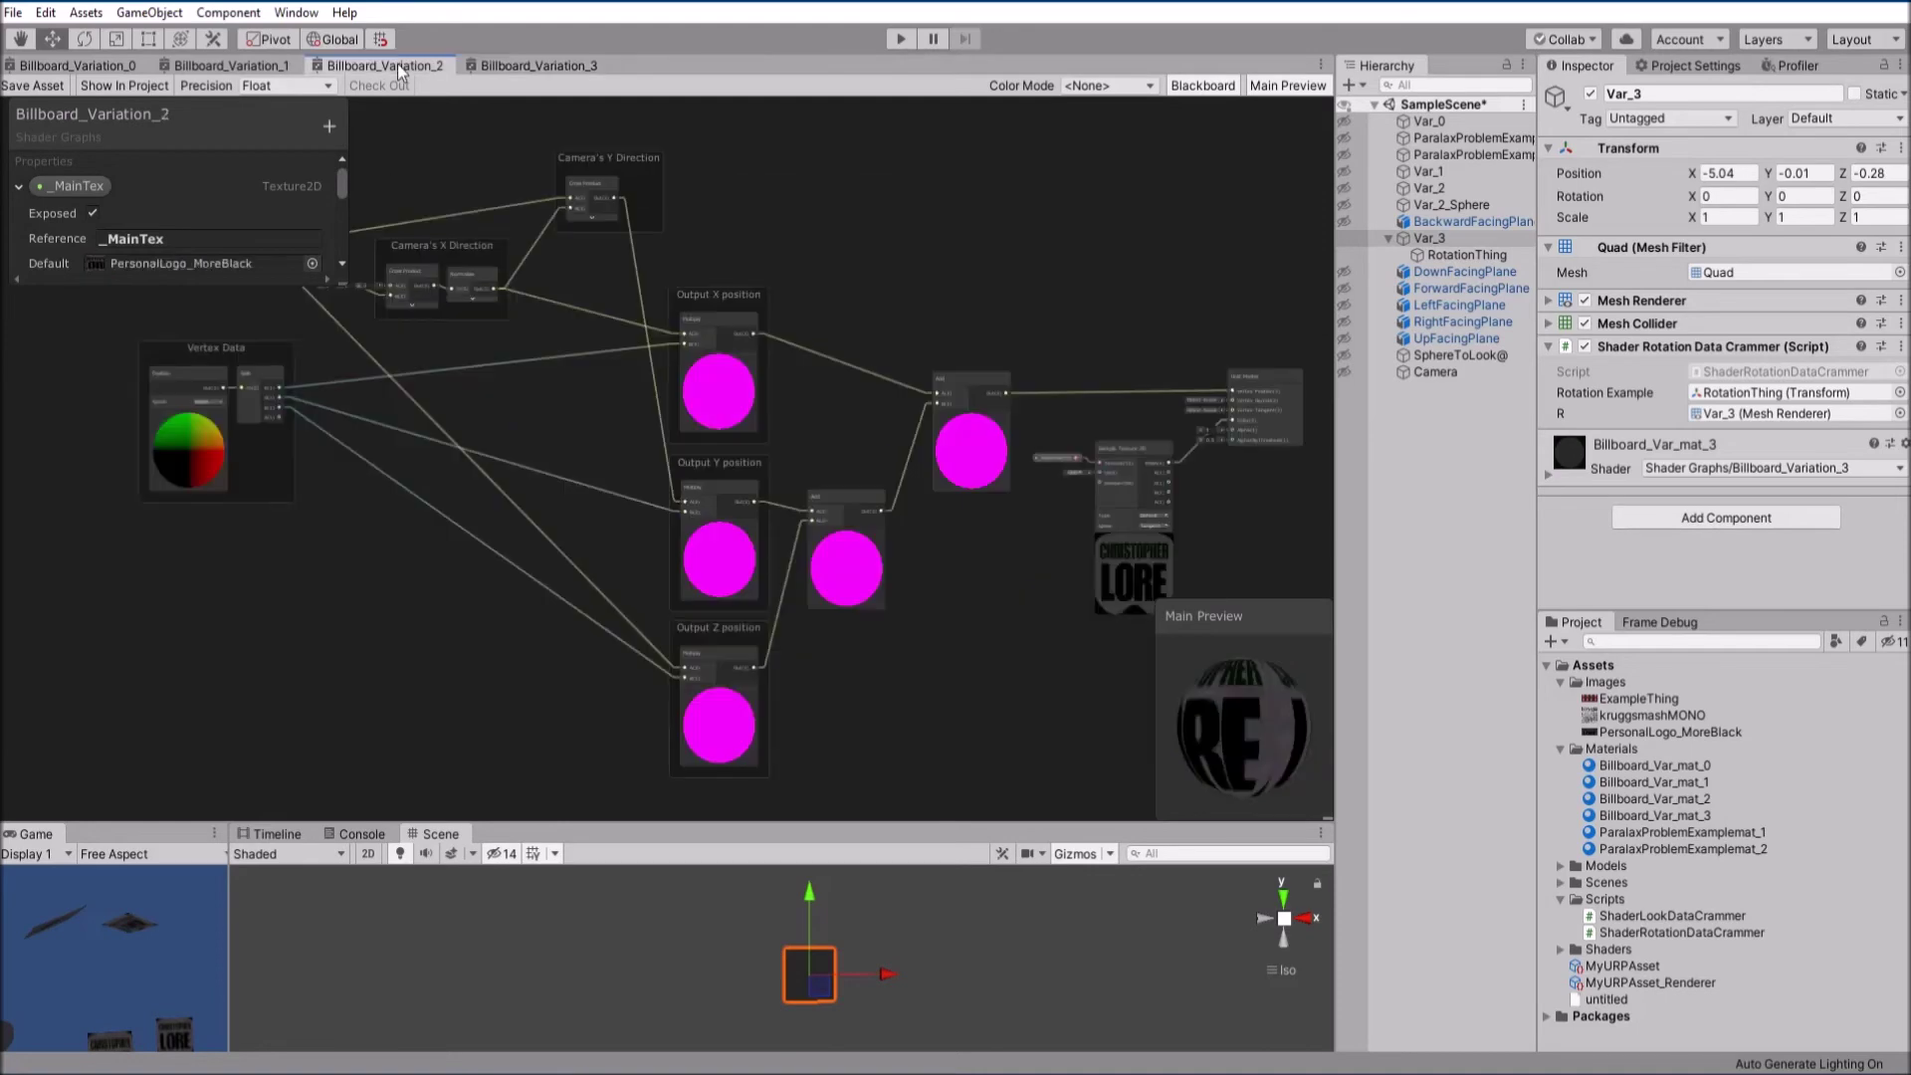
middle_click_drag(299, 498, 851, 657)
scroll(622, 438, "up", 7)
middle_click_drag(711, 547, 620, 530)
left_click(517, 66)
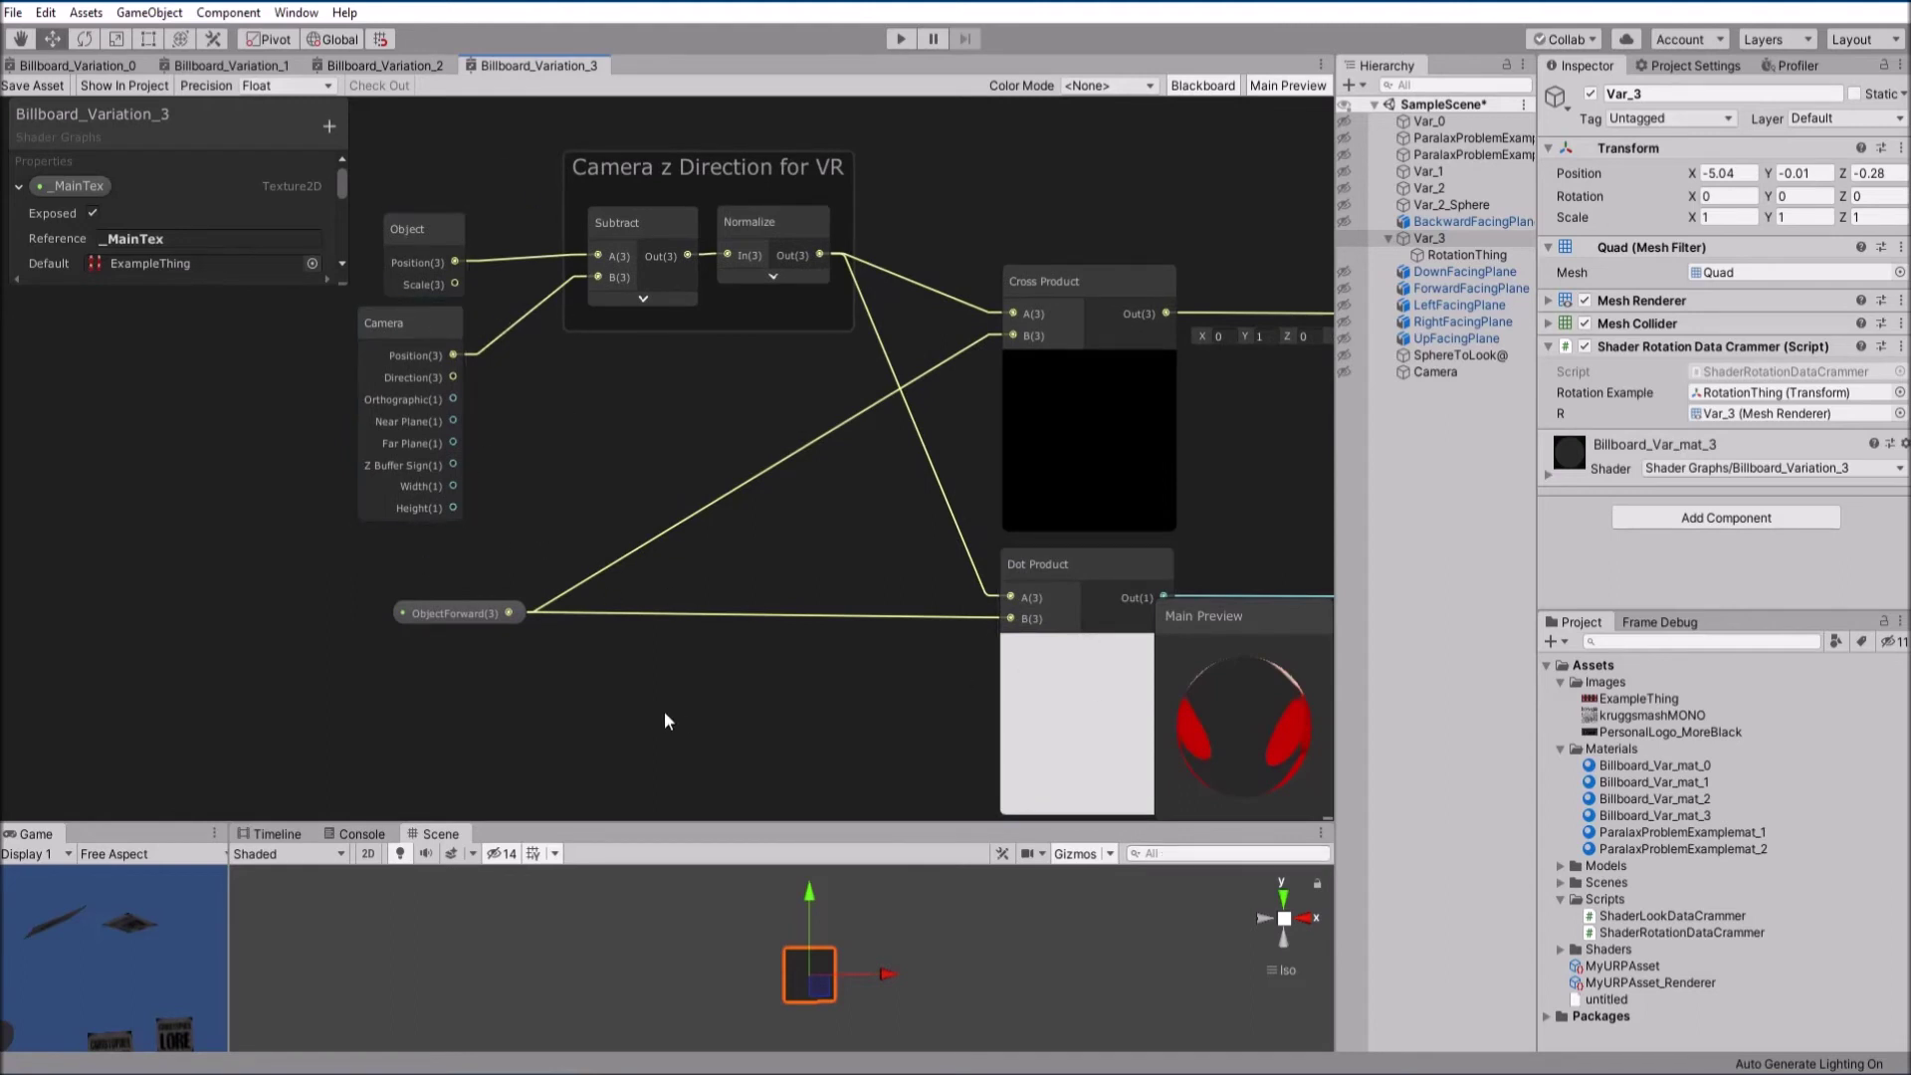
Examine the Cross Product and Dot Product nodes fed by the normalized camera direction and ObjectForward
middle_click_drag(583, 439, 432, 547)
scroll(432, 547, "down", 4)
middle_click_drag(604, 594, 854, 466)
scroll(370, 498, "up", 5)
scroll(338, 456, "down", 1)
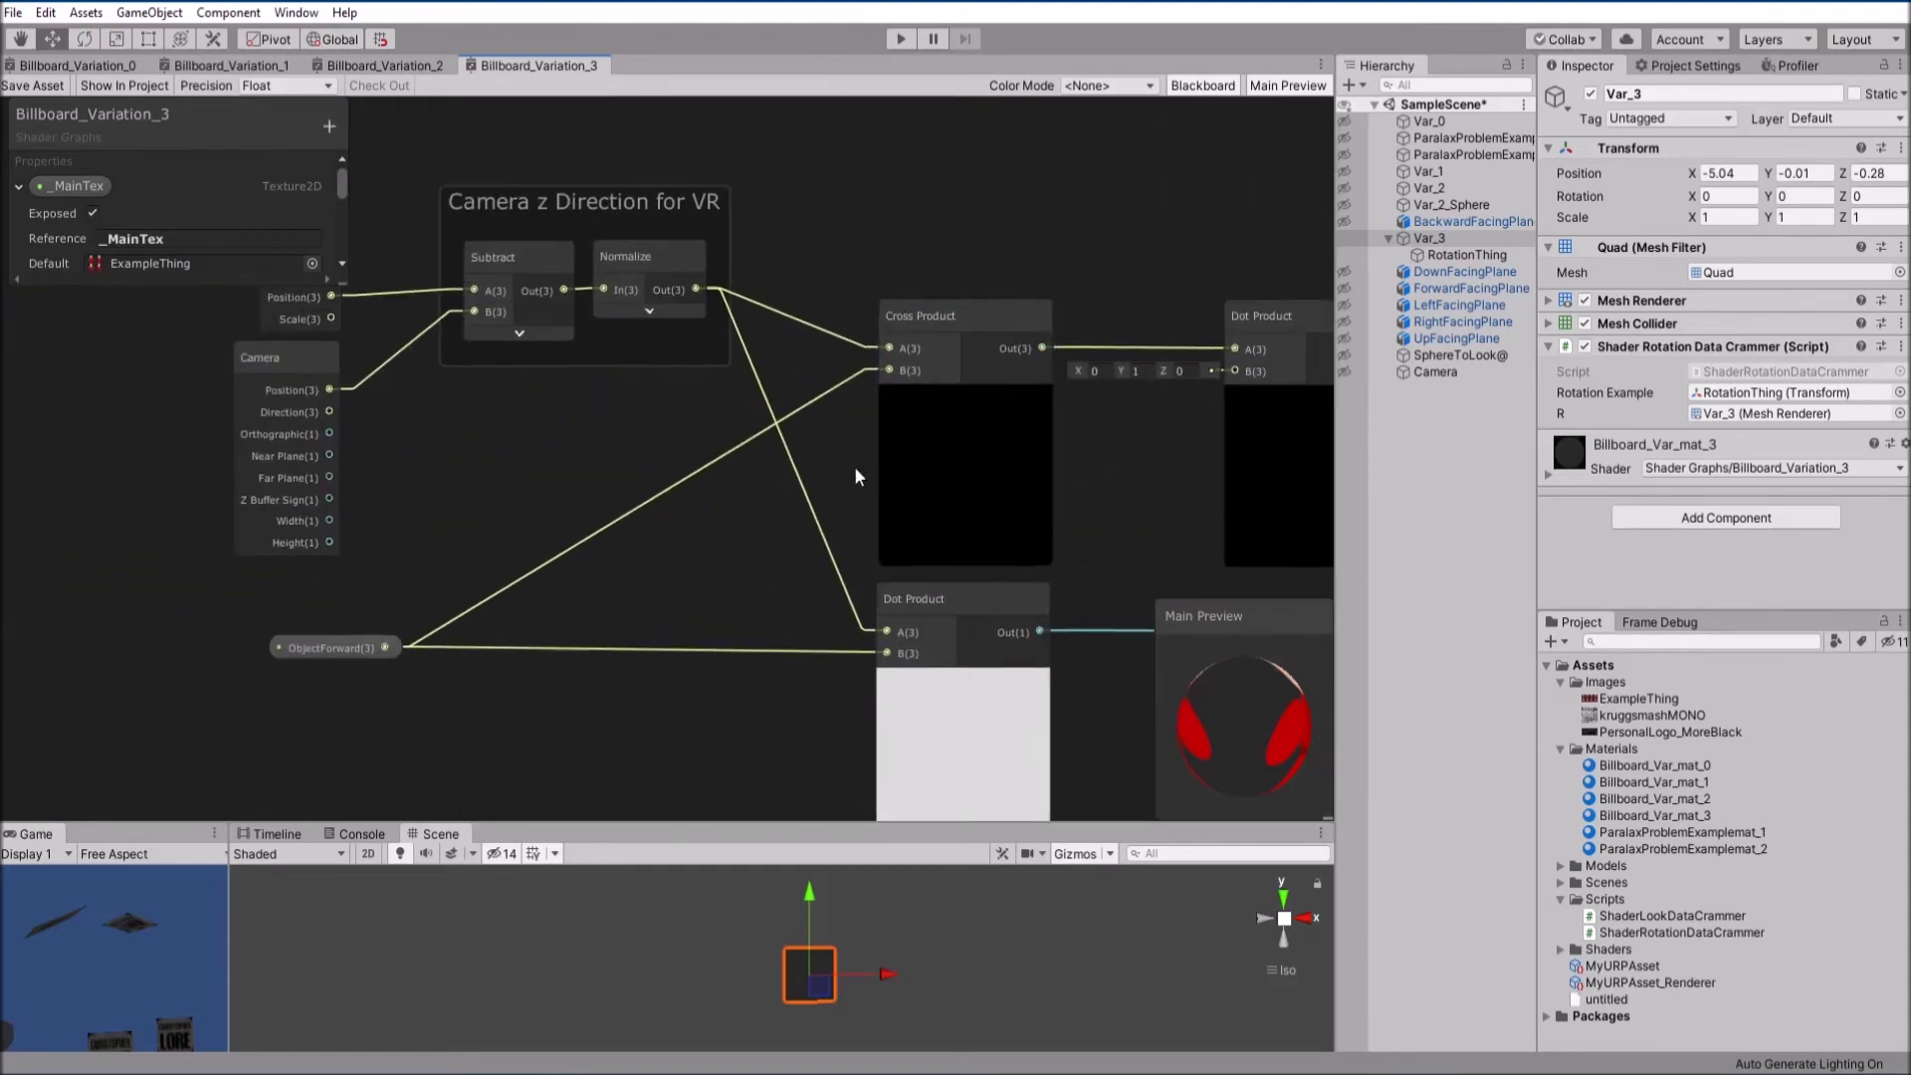
scroll(965, 410, "down", 1)
middle_click_drag(929, 394, 822, 375)
scroll(581, 253, "down", 2)
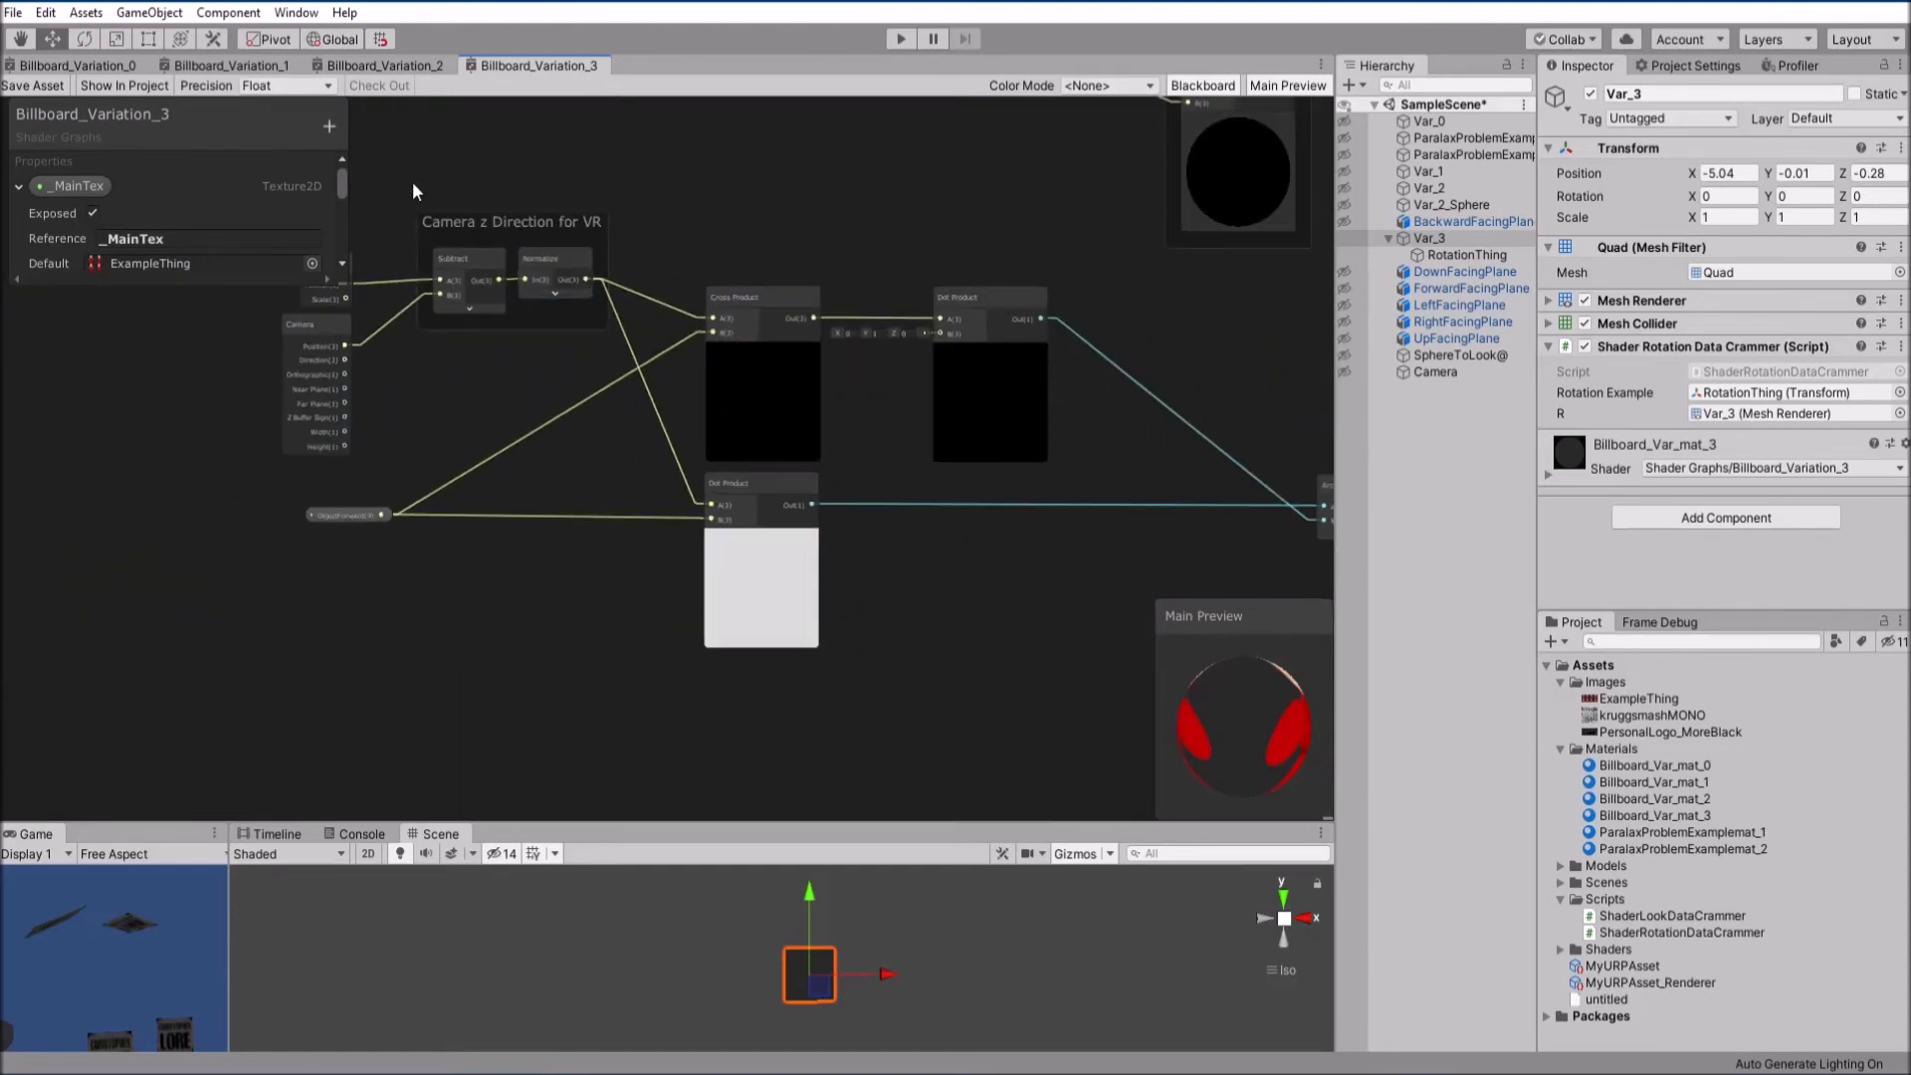
Highlight the cross and dot product nodes together with Arctangent2 to inspect their links, and clear the selection
left_click_drag(549, 331, 1314, 587)
middle_click_drag(1035, 628, 652, 646)
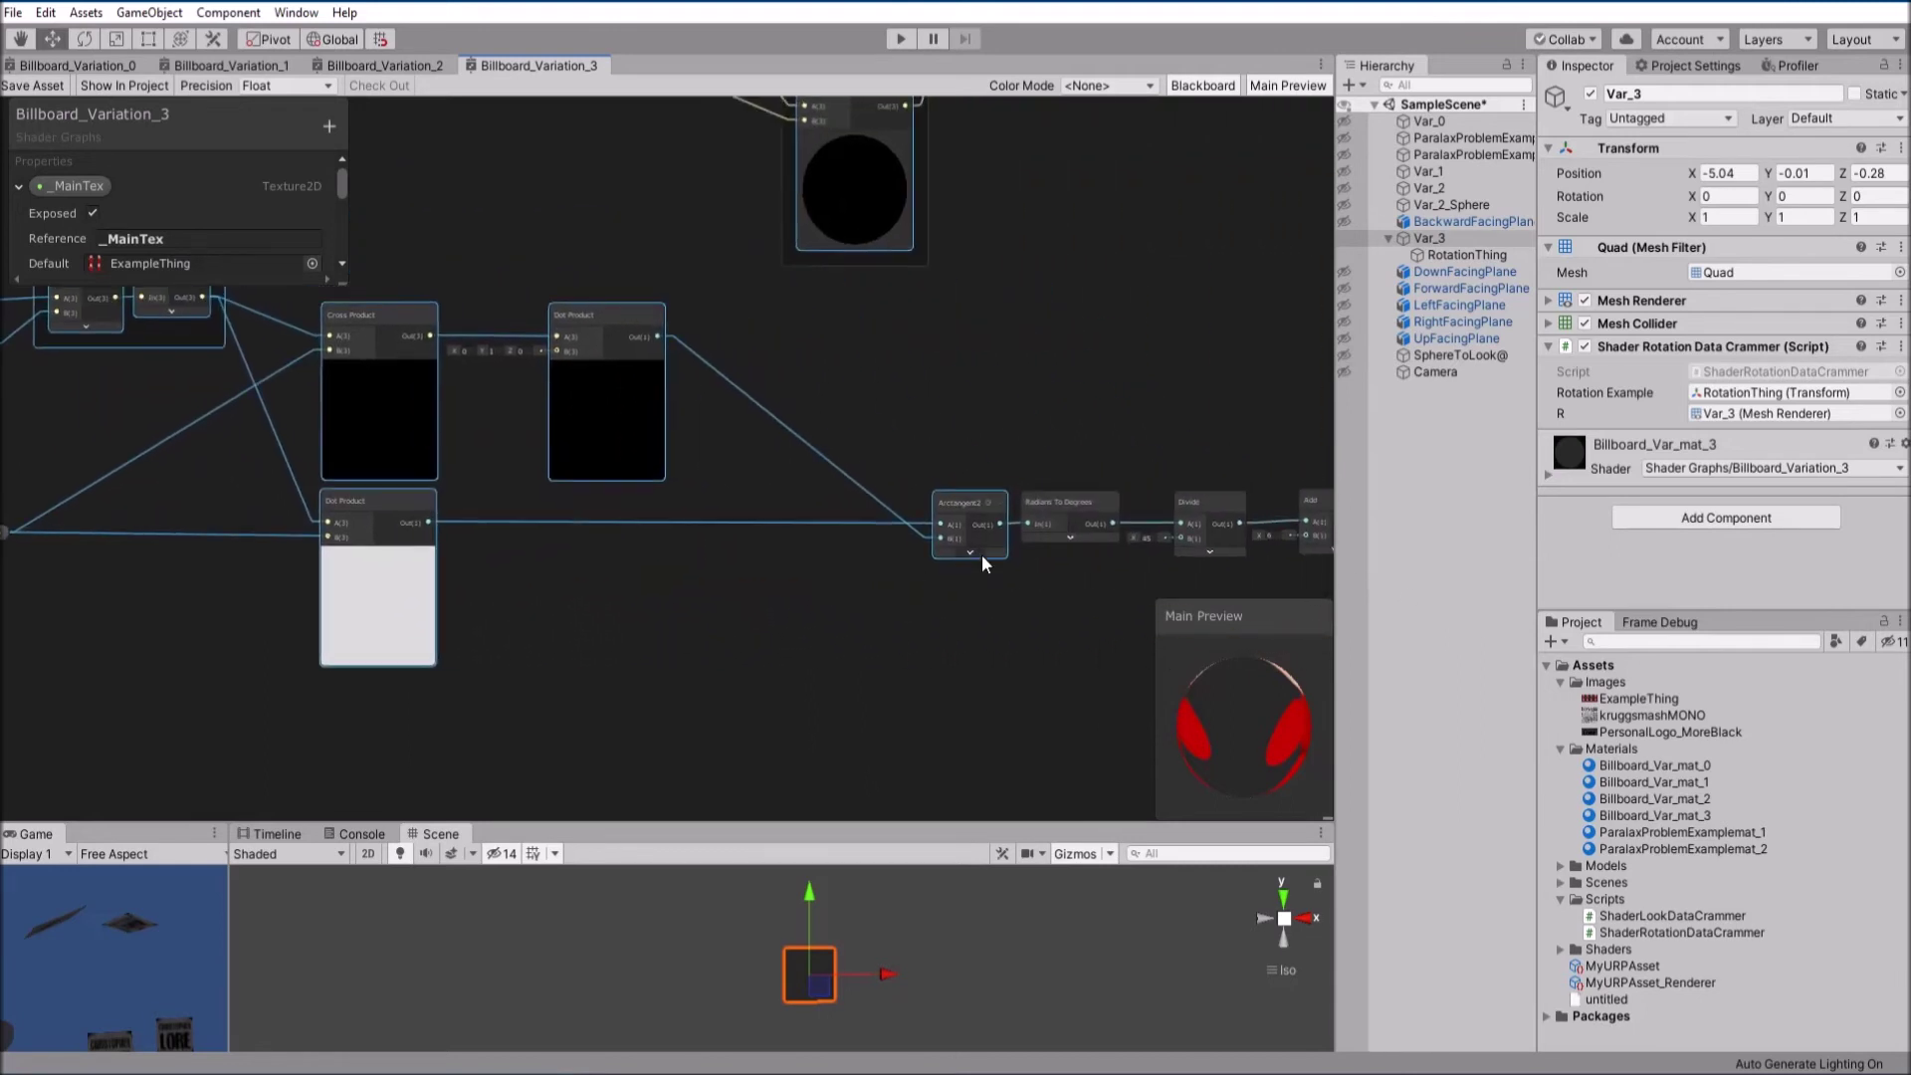
left_click(763, 619)
middle_click_drag(762, 619, 941, 645)
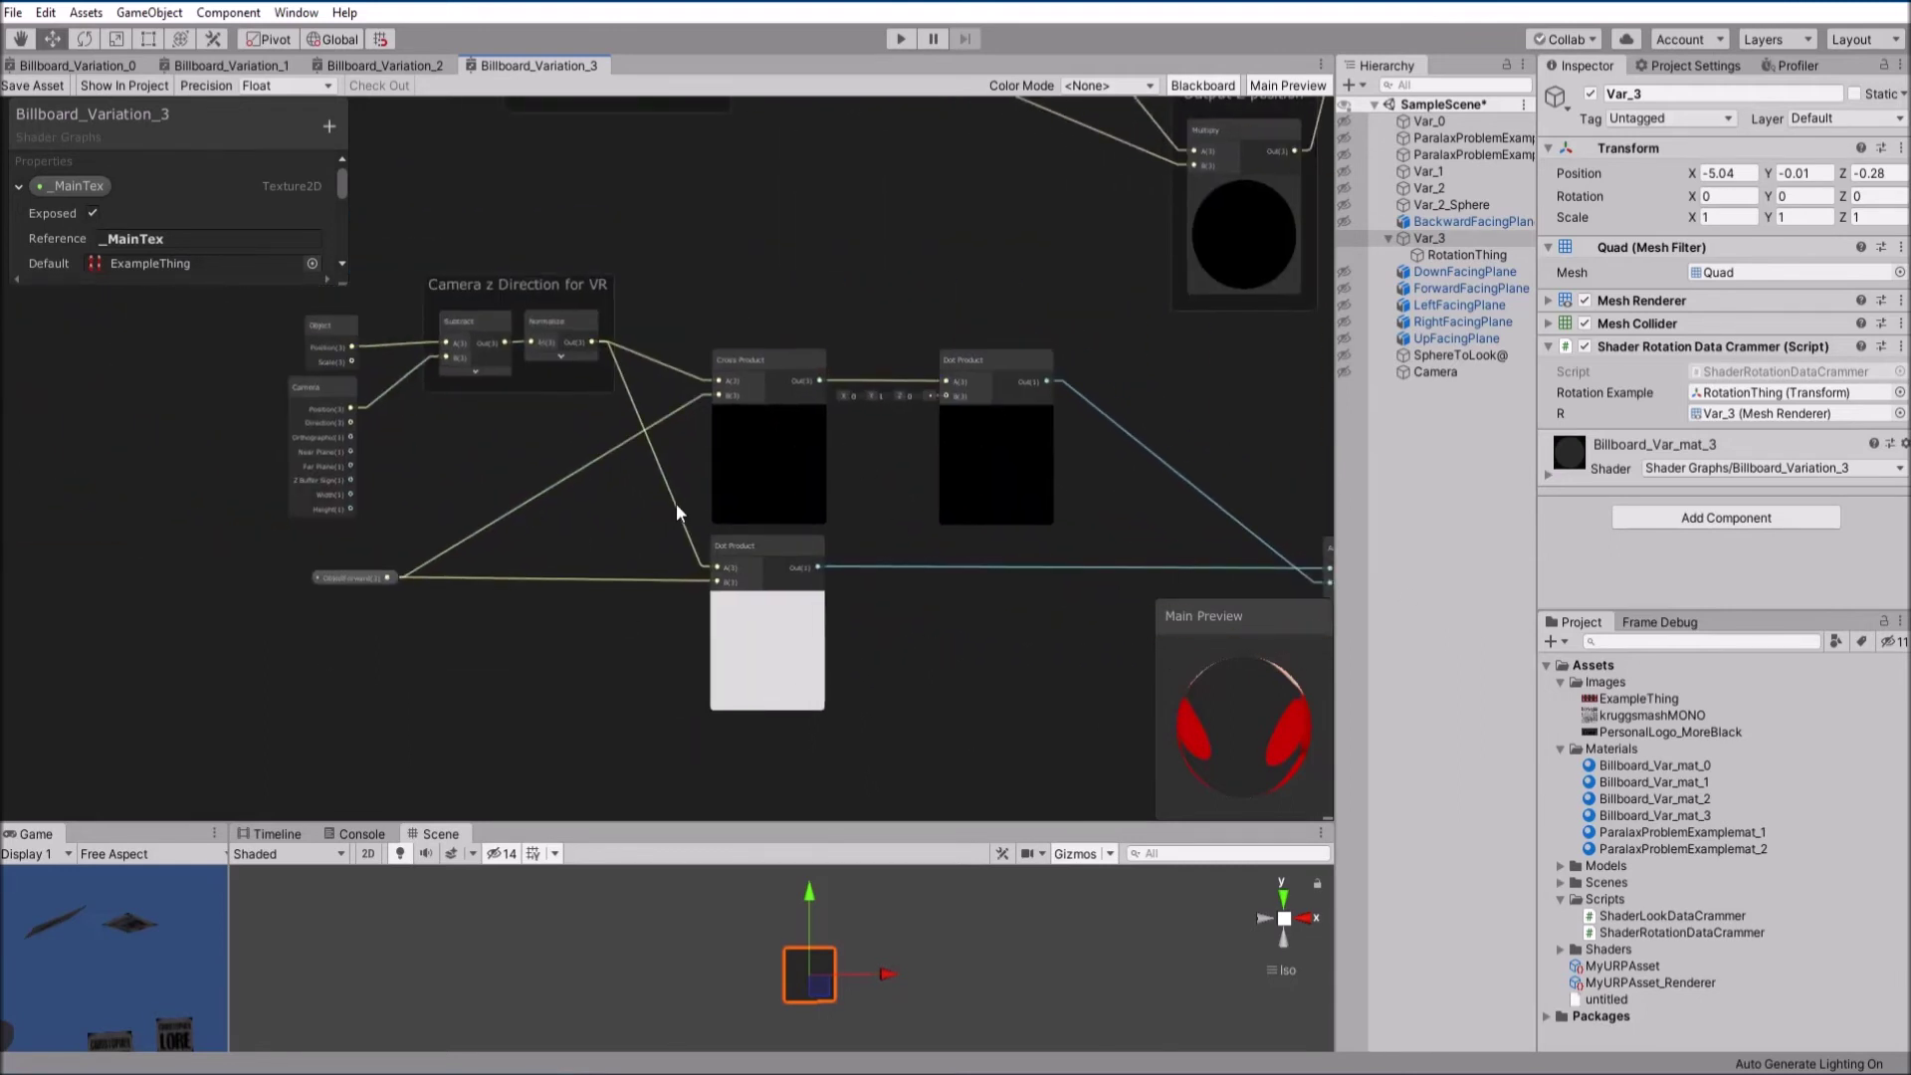
Collapse the lower Dot Product node's preview and move the ObjectForward node between the camera direction group and the product nodes
left_click(766, 600)
scroll(517, 353, "up", 5)
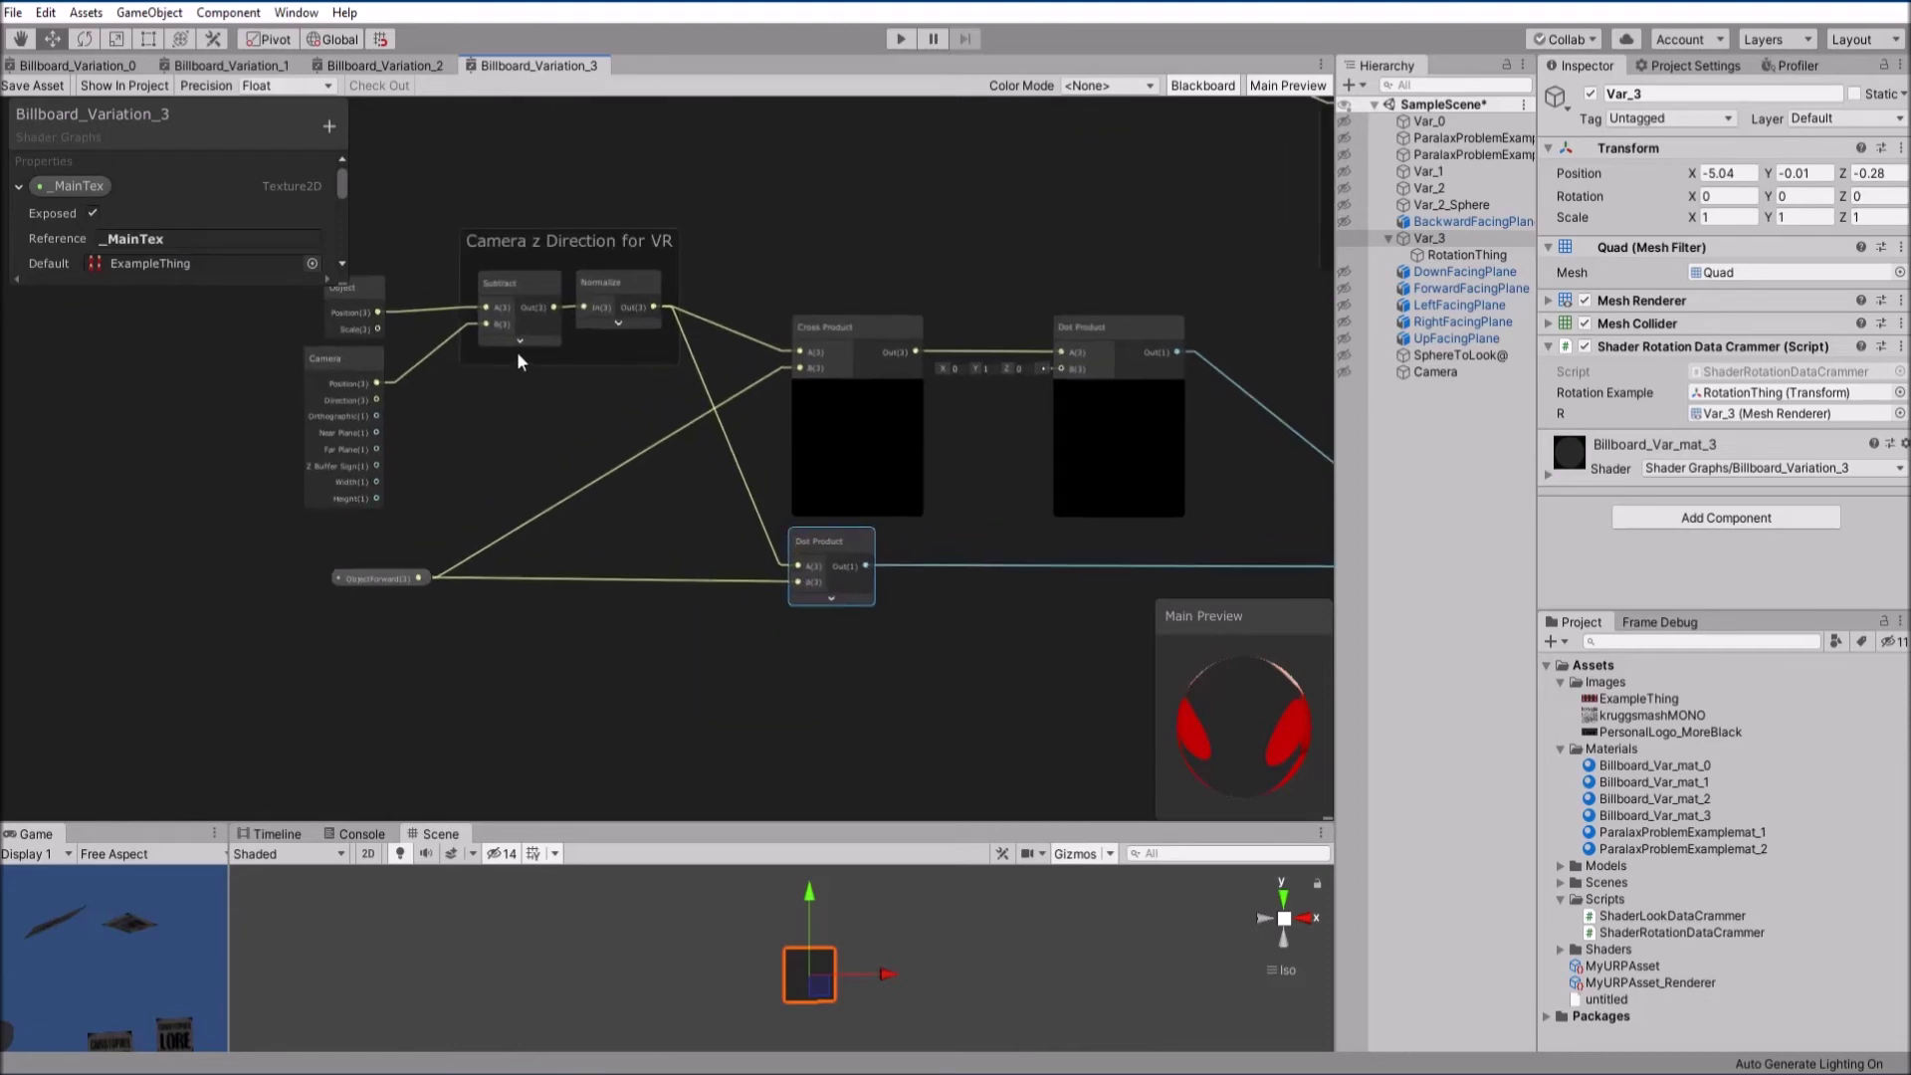
middle_click_drag(469, 408, 534, 469)
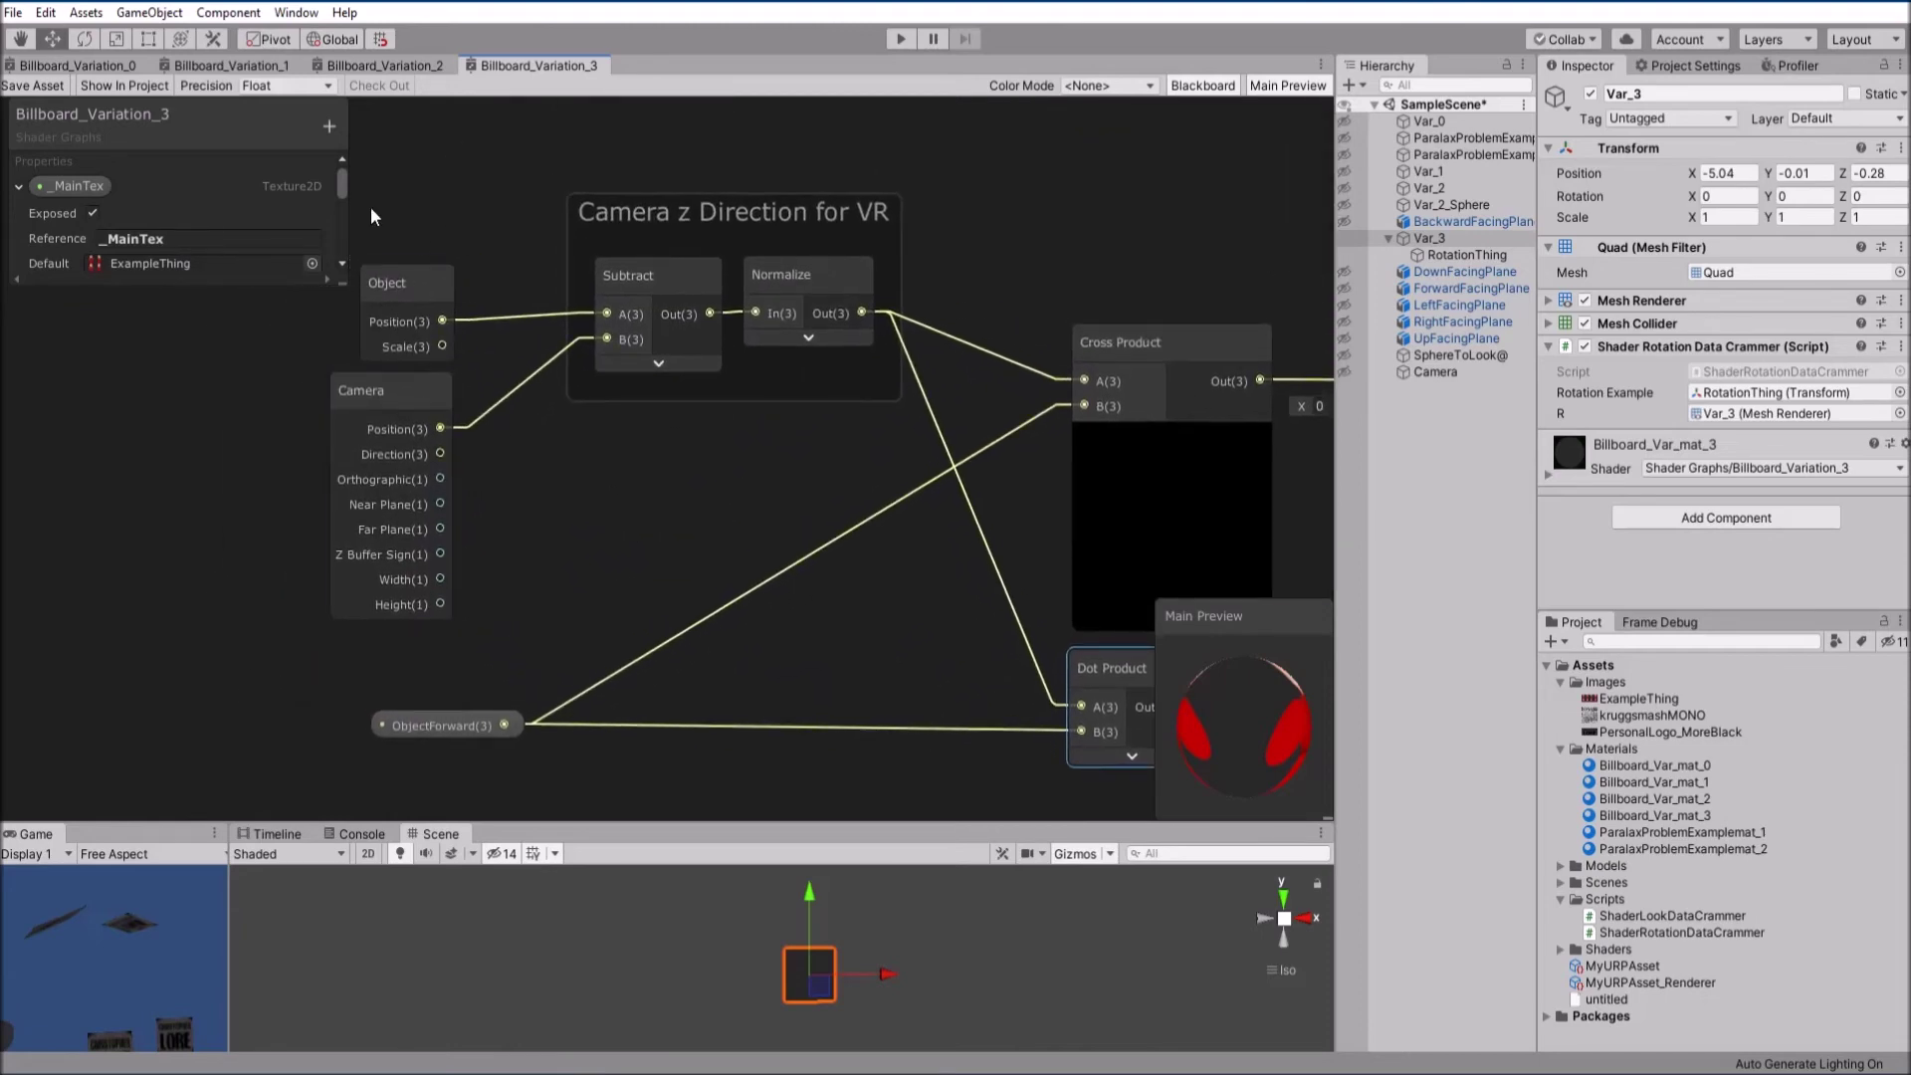
middle_click_drag(607, 554, 351, 600)
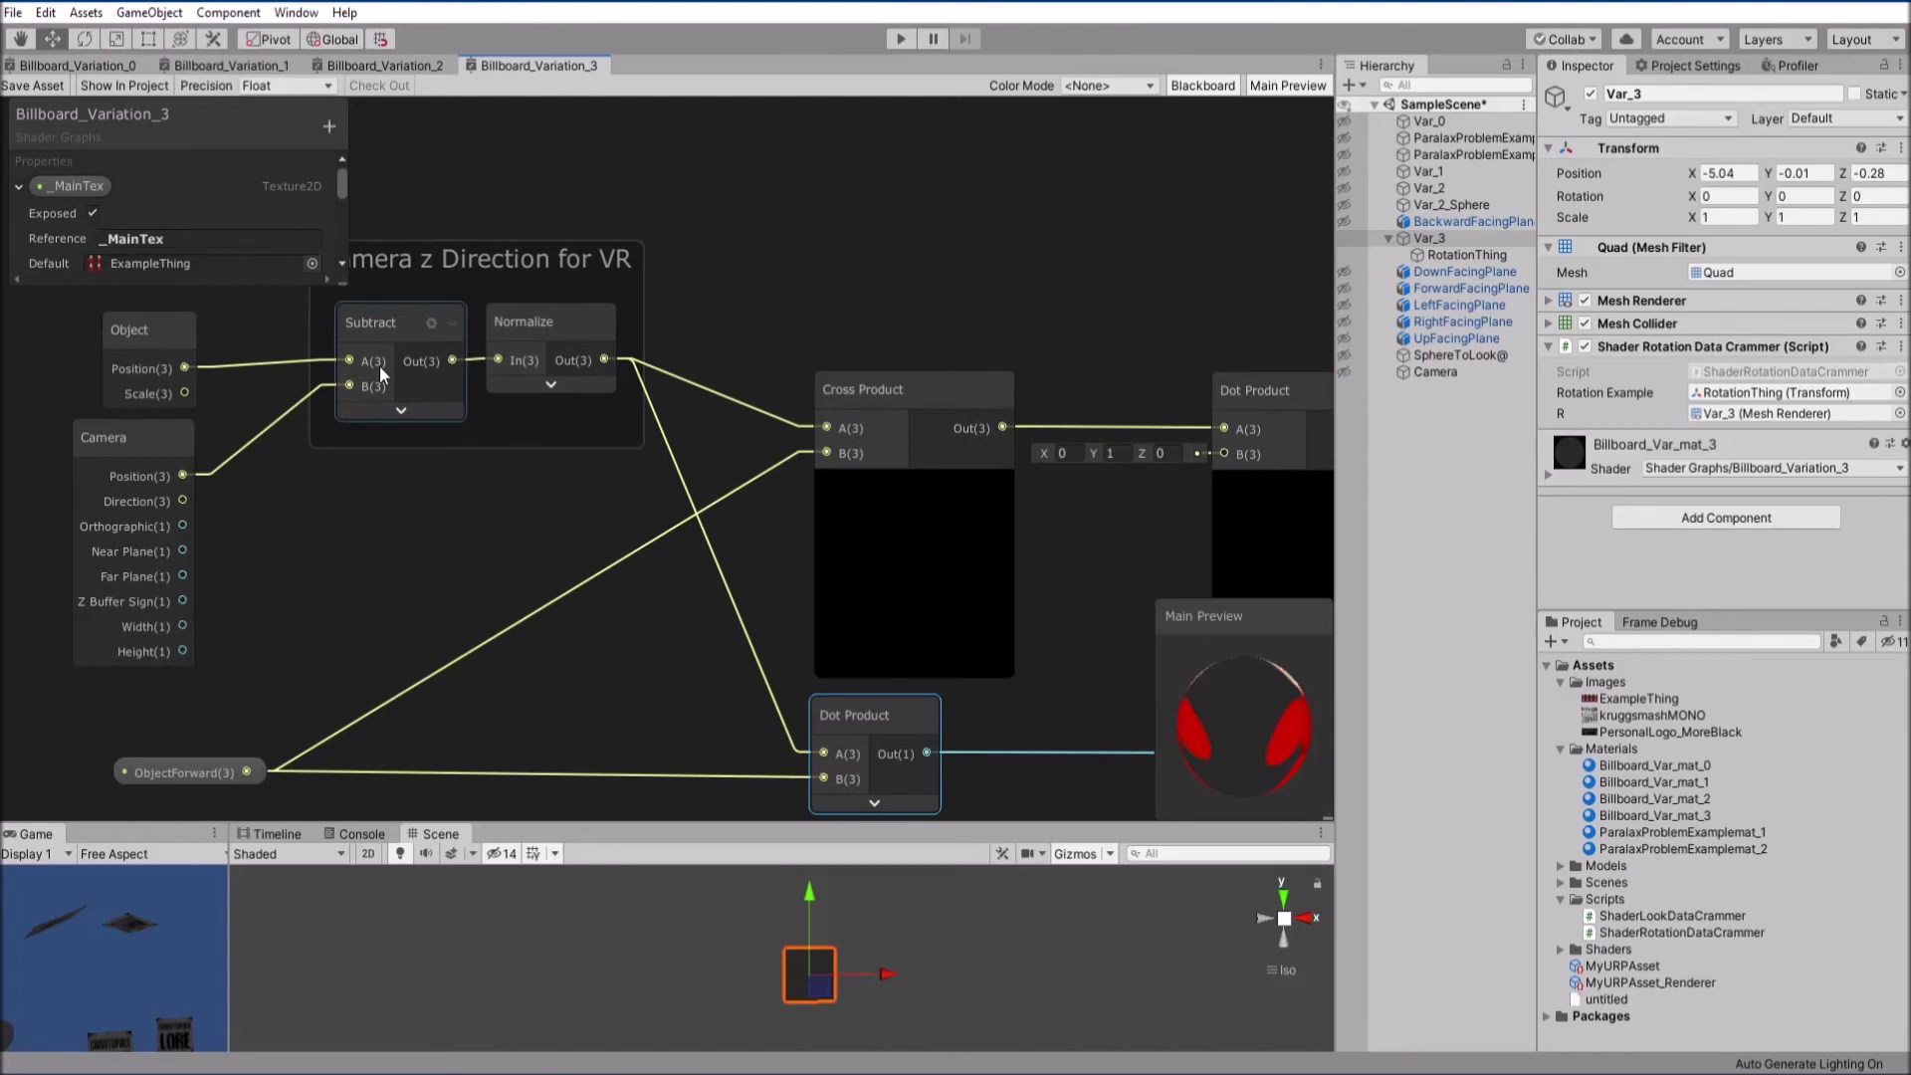
middle_click_drag(571, 470, 523, 410)
scroll(361, 379, "down", 1)
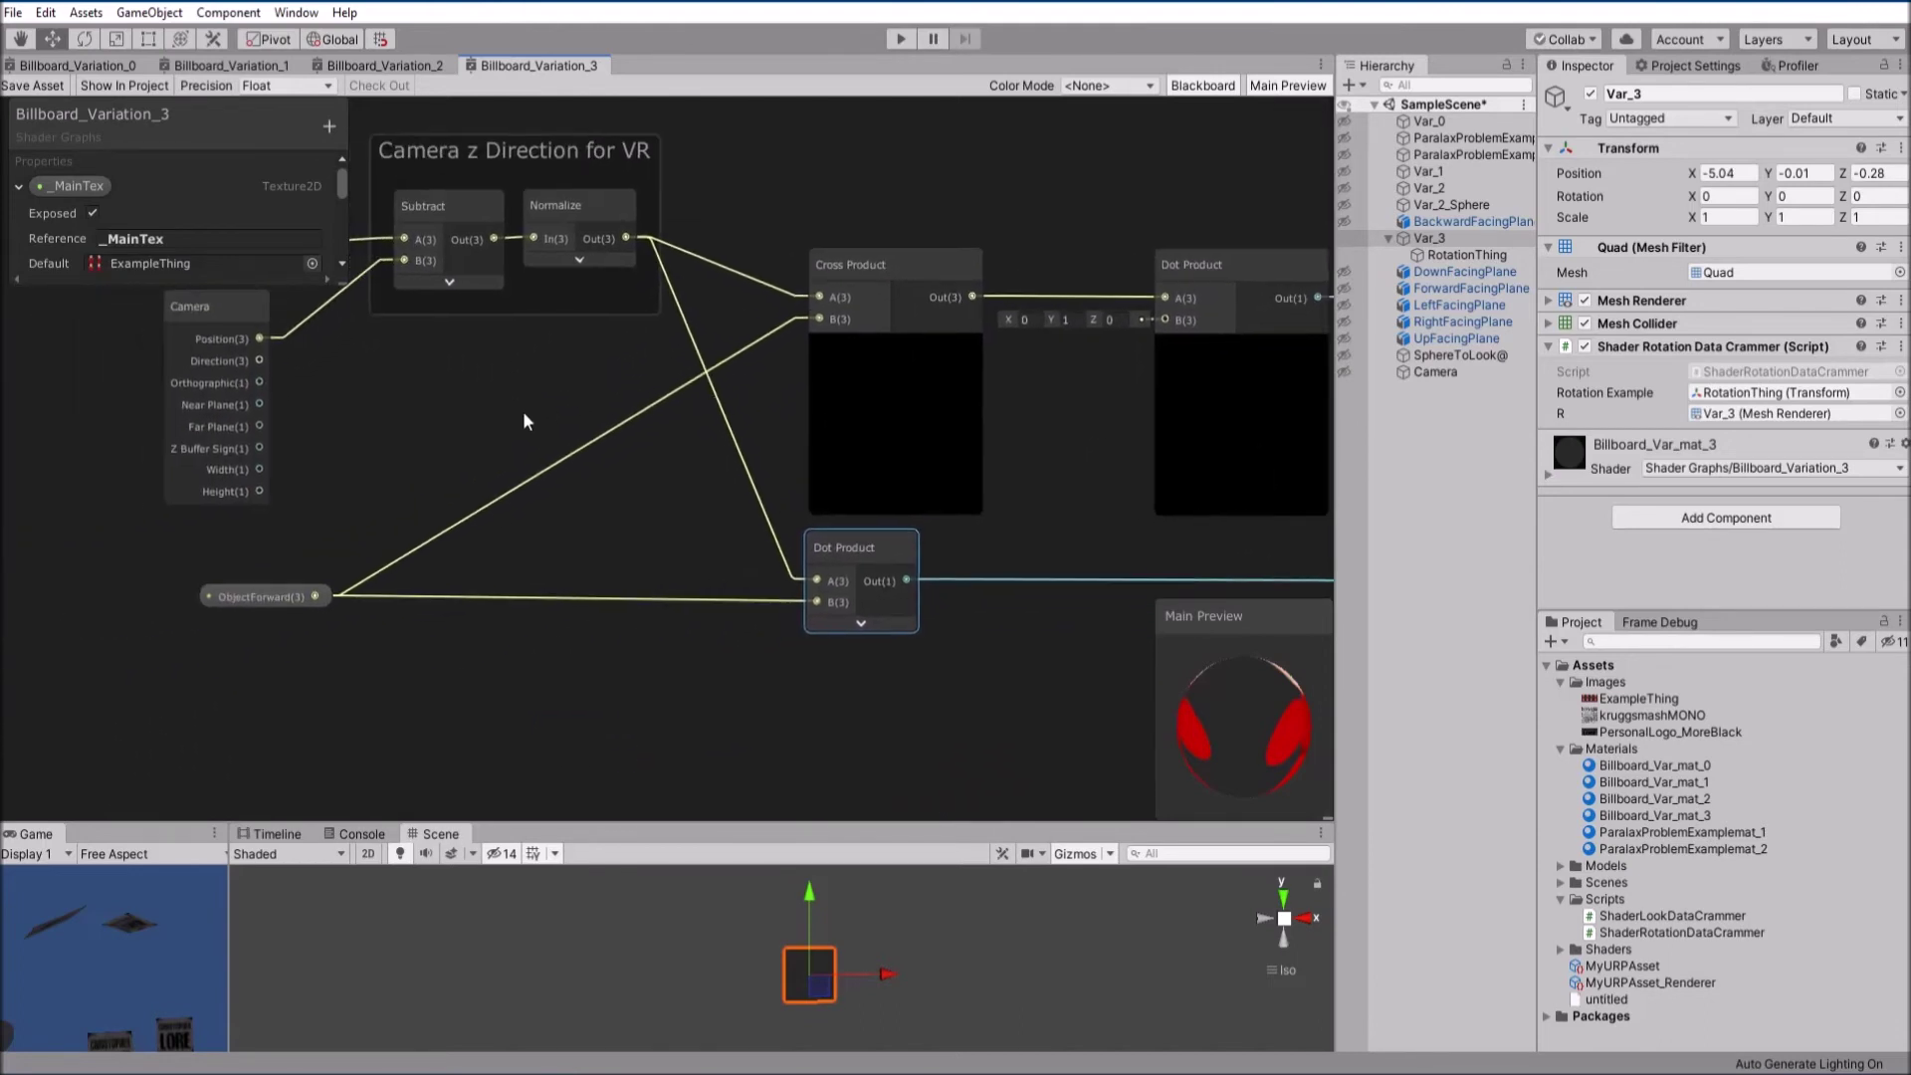
left_click_drag(263, 594, 577, 438)
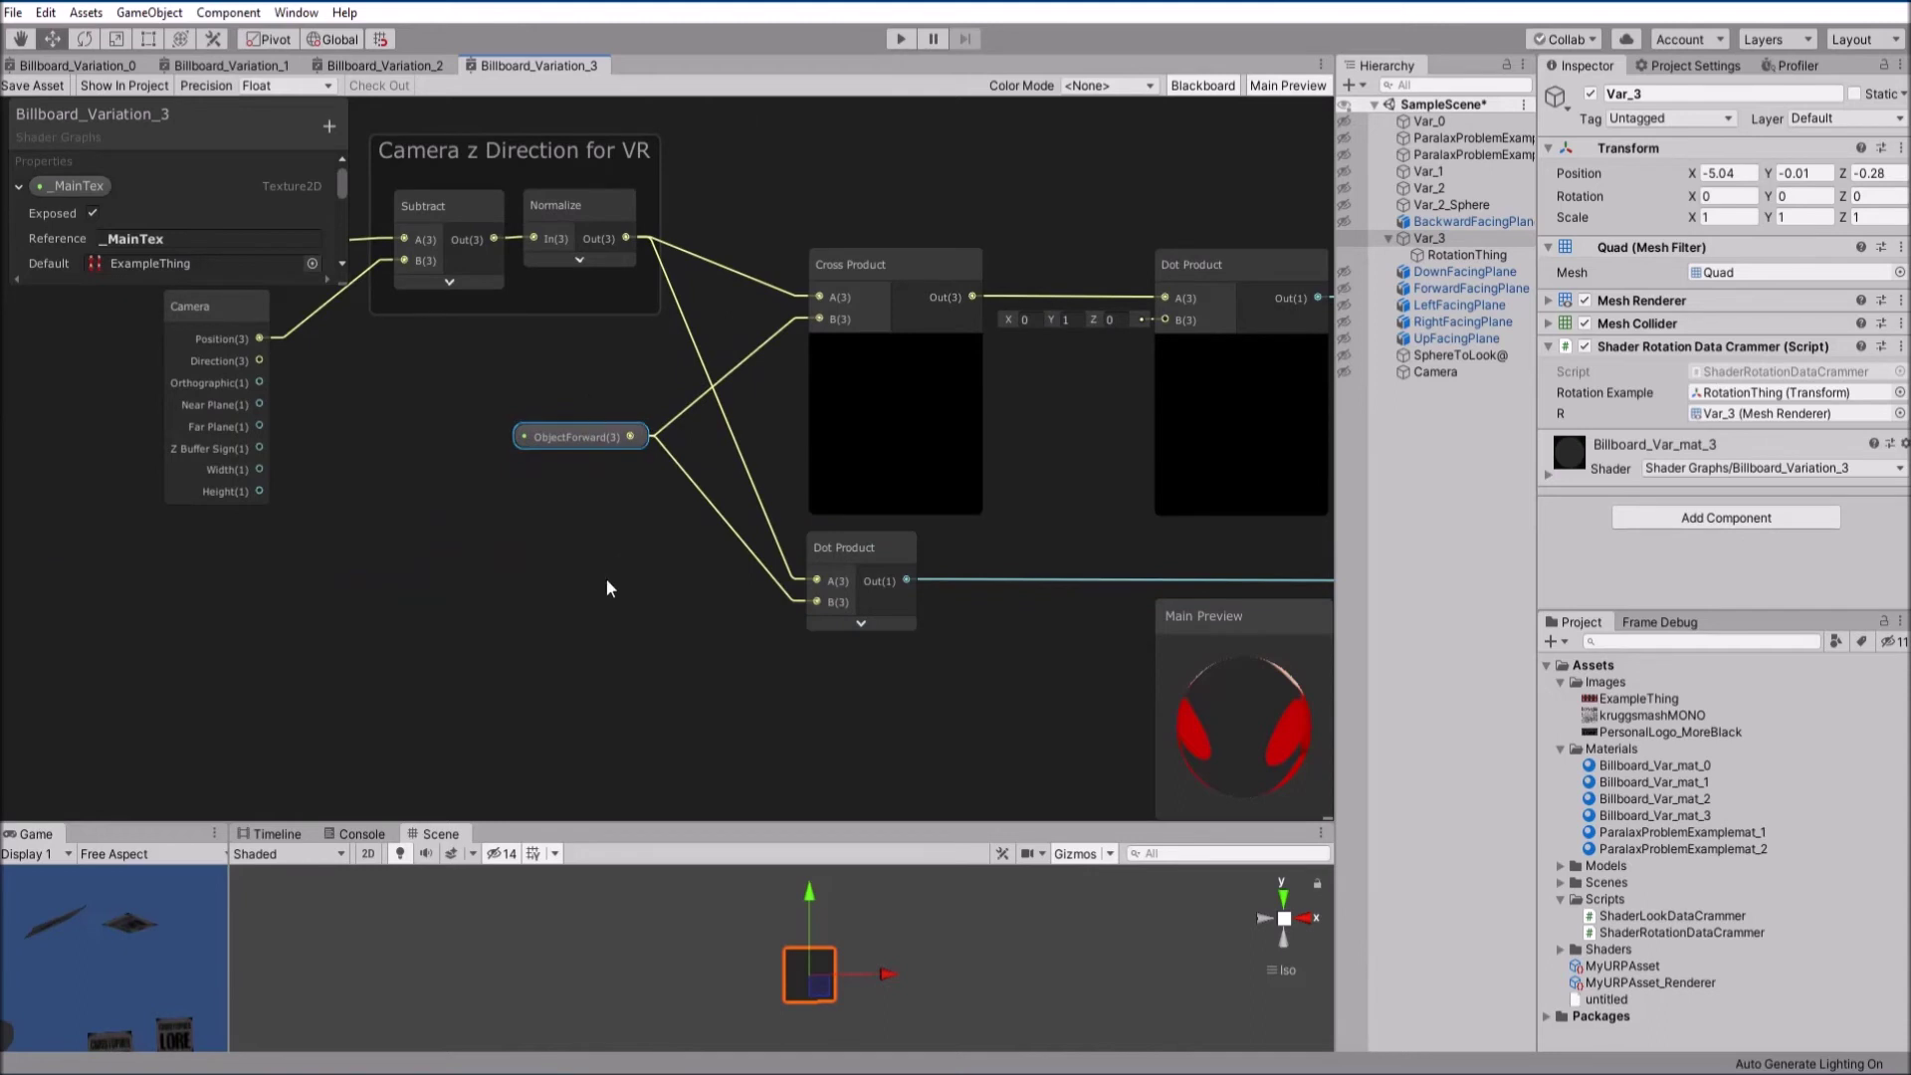
middle_click_drag(606, 587, 289, 637)
left_click(557, 613)
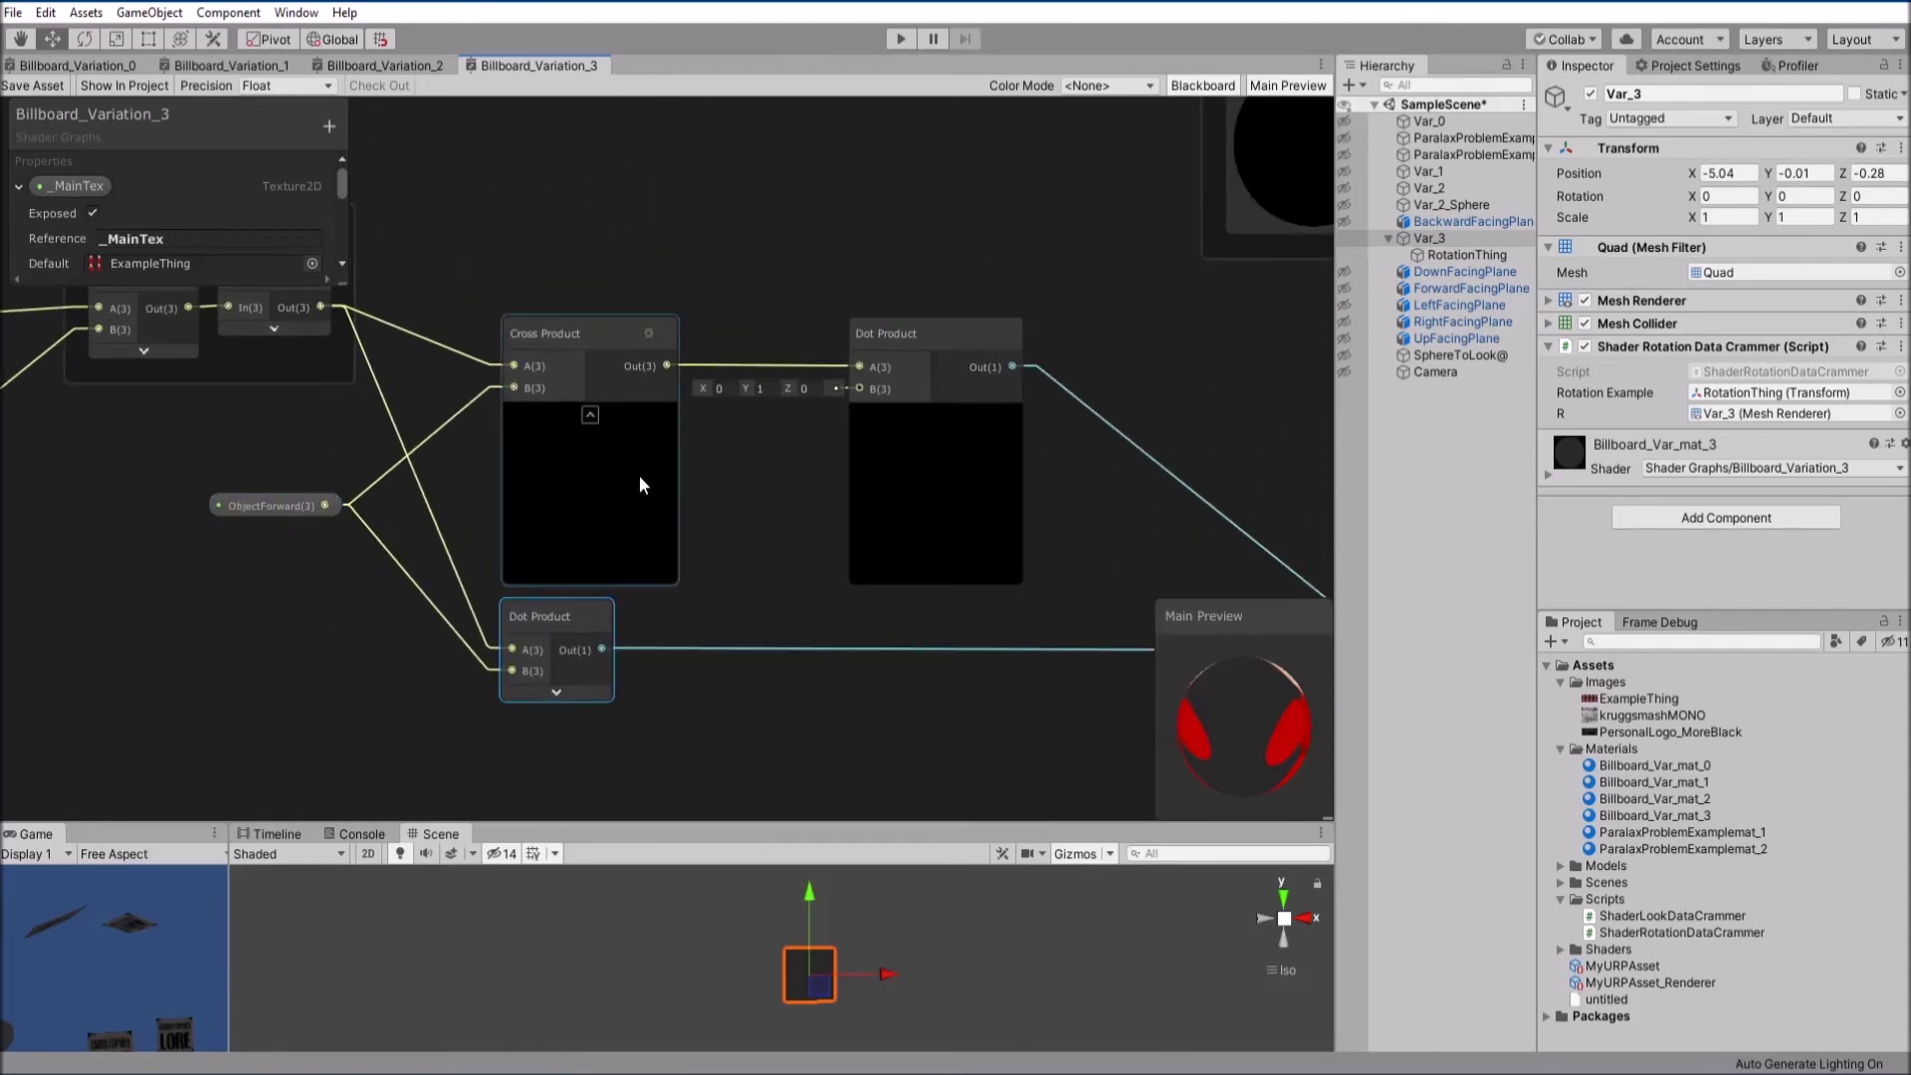
Trace how the camera direction and ObjectForward feed the Cross Product node and how its output enters the second Dot Product
middle_click_drag(463, 225, 673, 296)
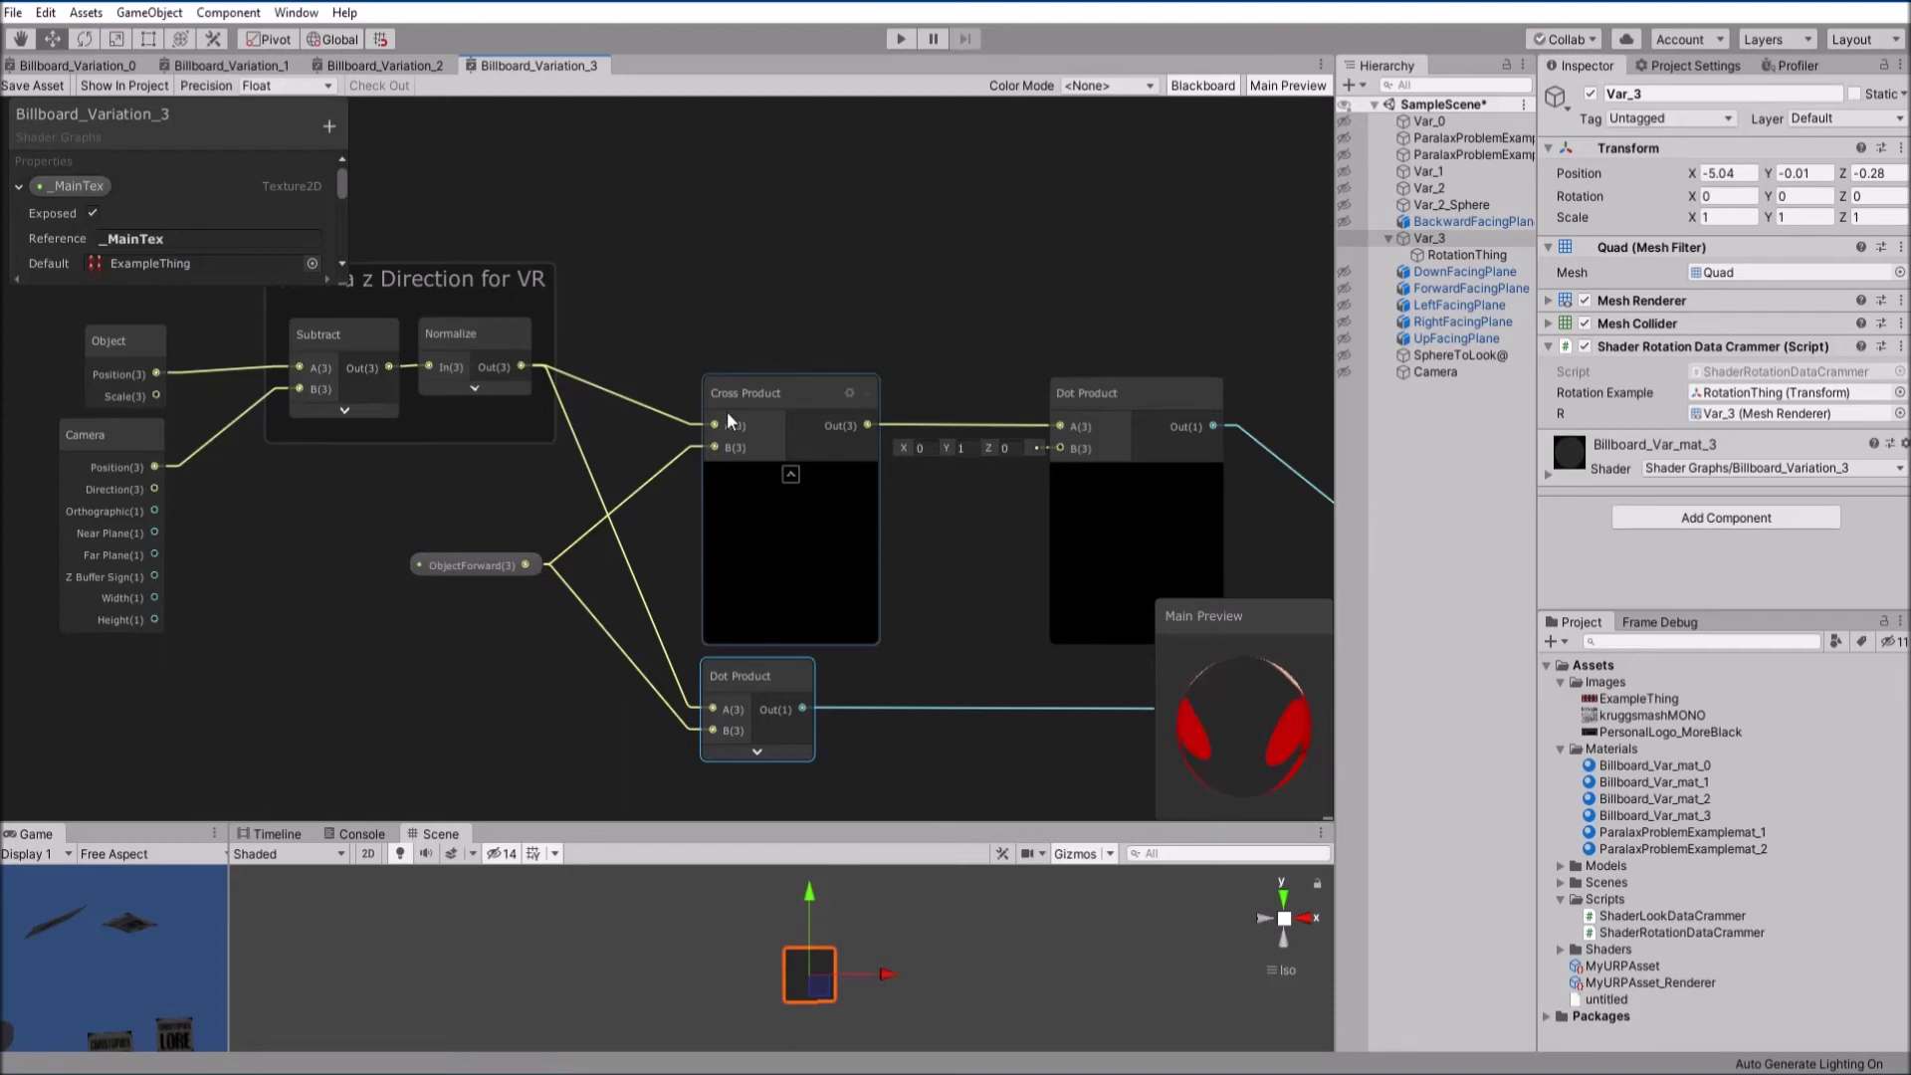
middle_click_drag(460, 527, 572, 548)
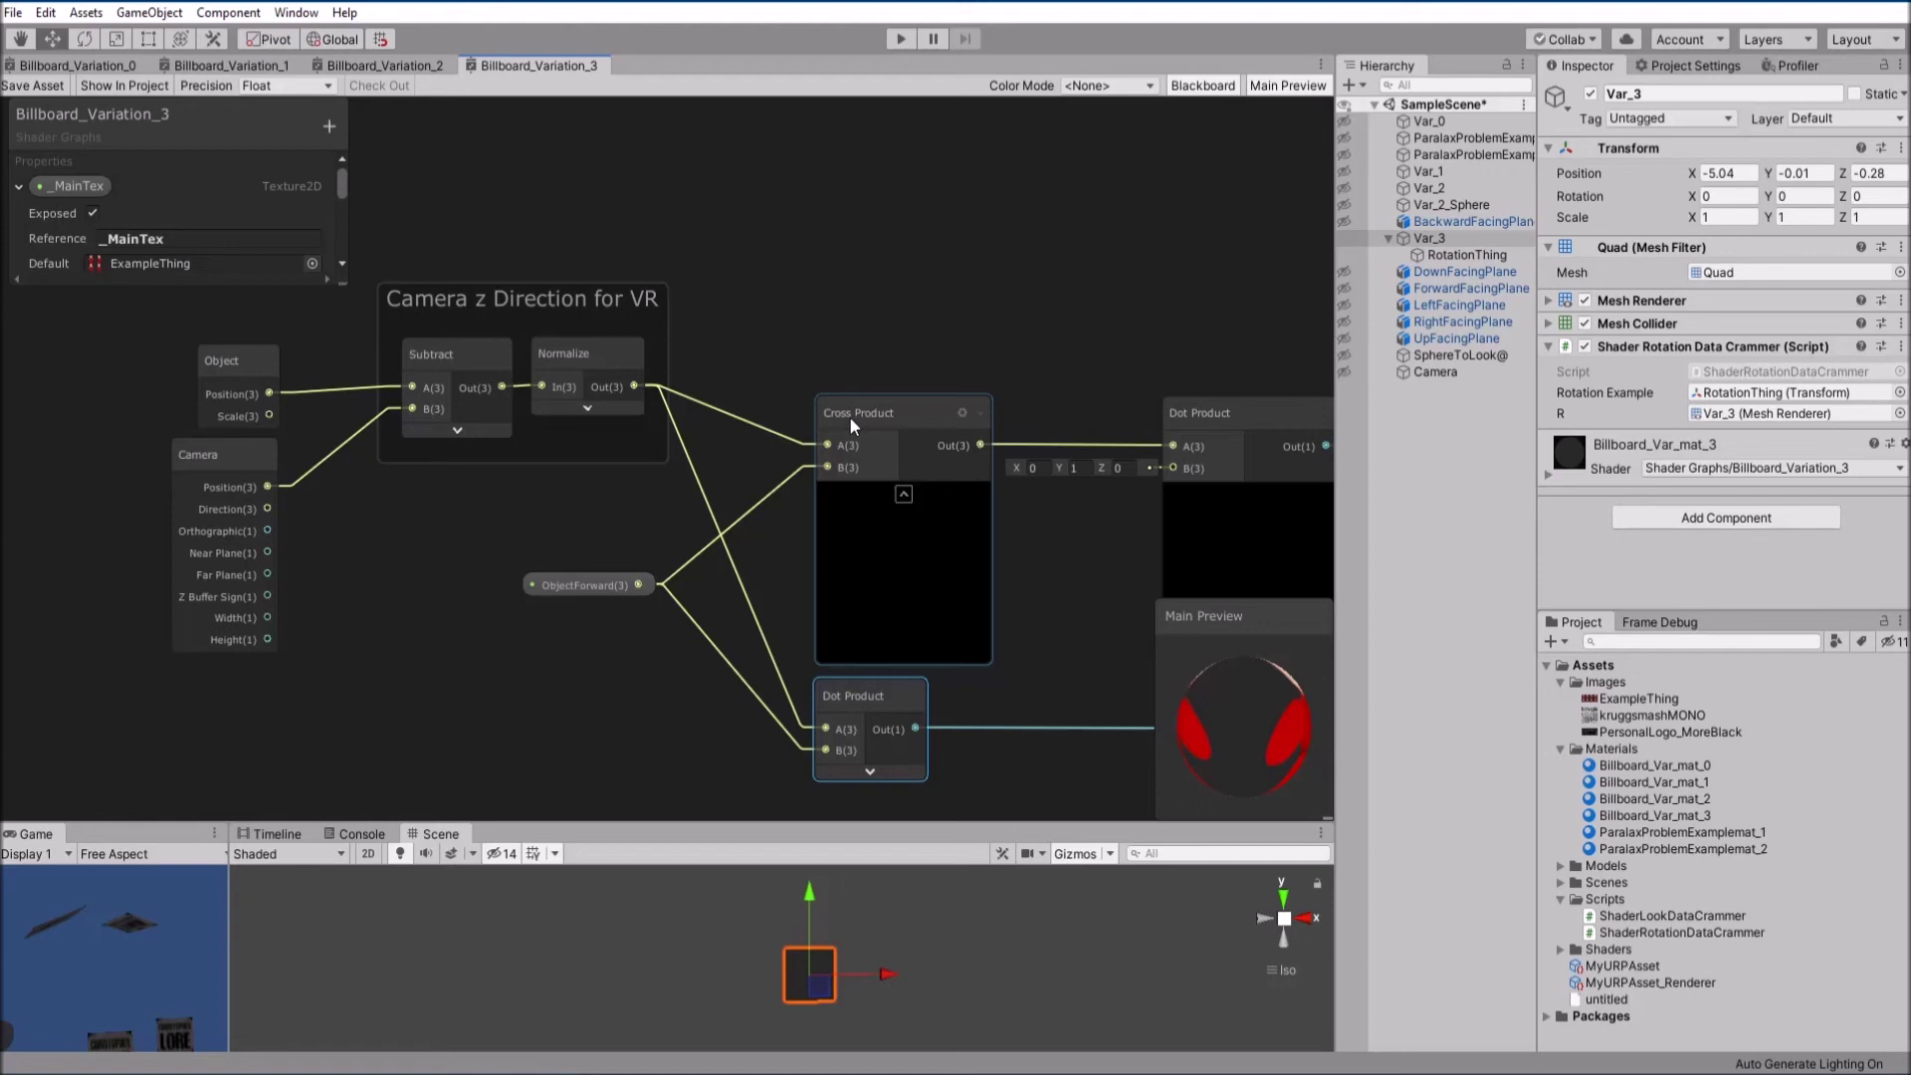
middle_click_drag(1075, 607, 822, 569)
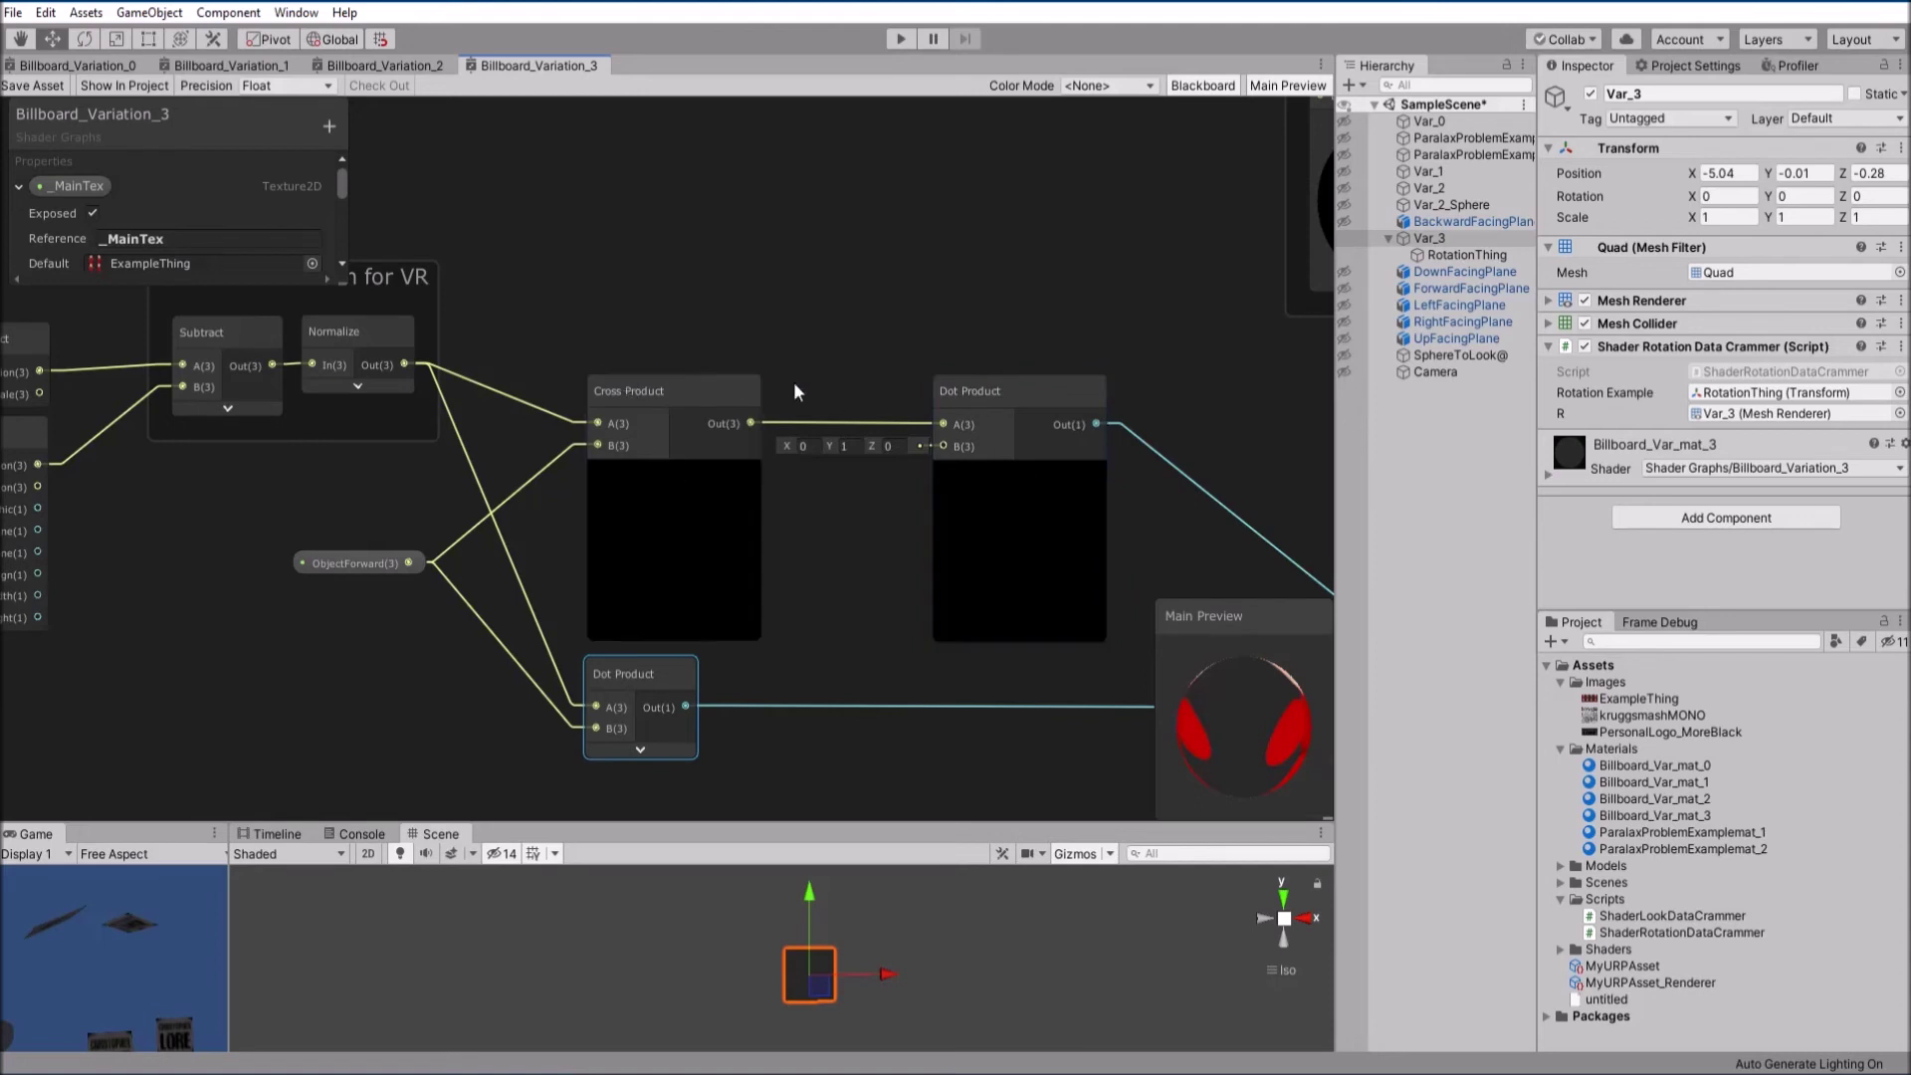
middle_click_drag(1124, 586, 723, 428)
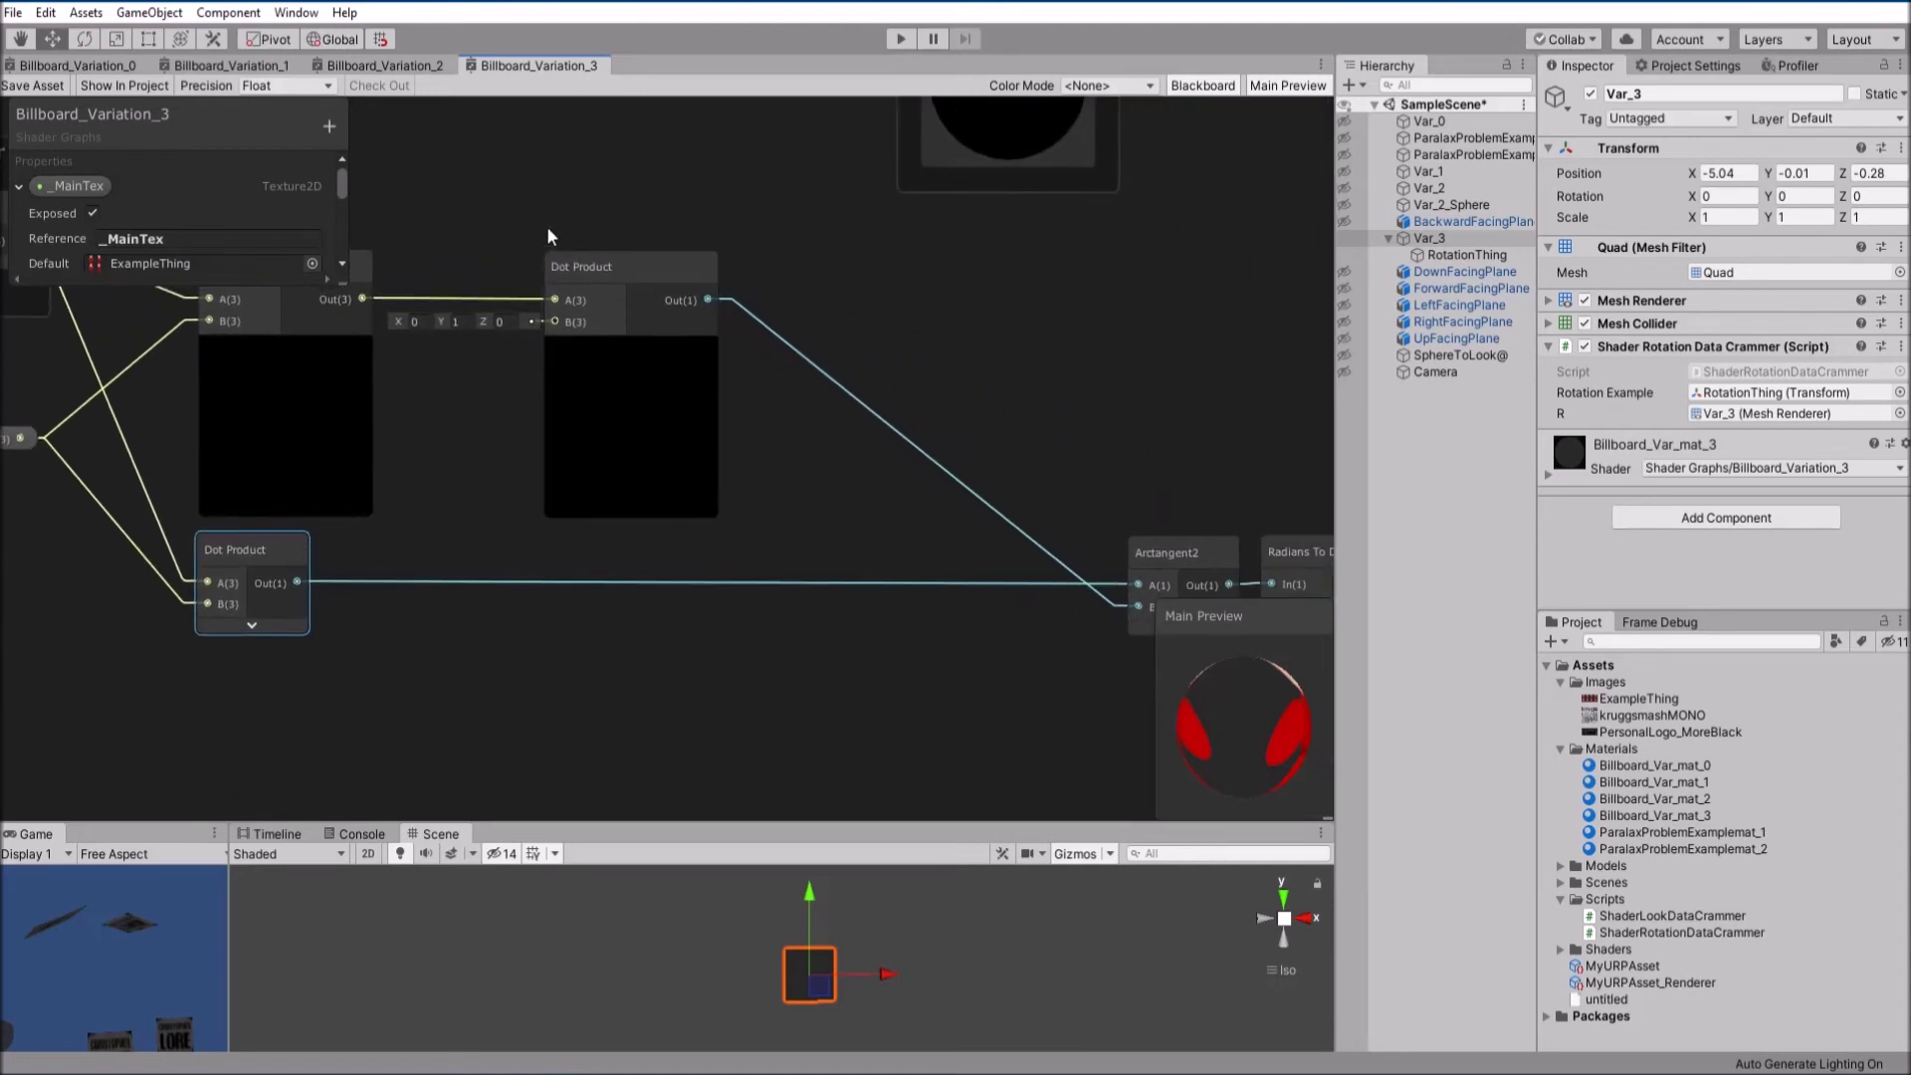
middle_click_drag(874, 494, 1069, 529)
scroll(1085, 529, "down", 1)
middle_click_drag(685, 511, 882, 506)
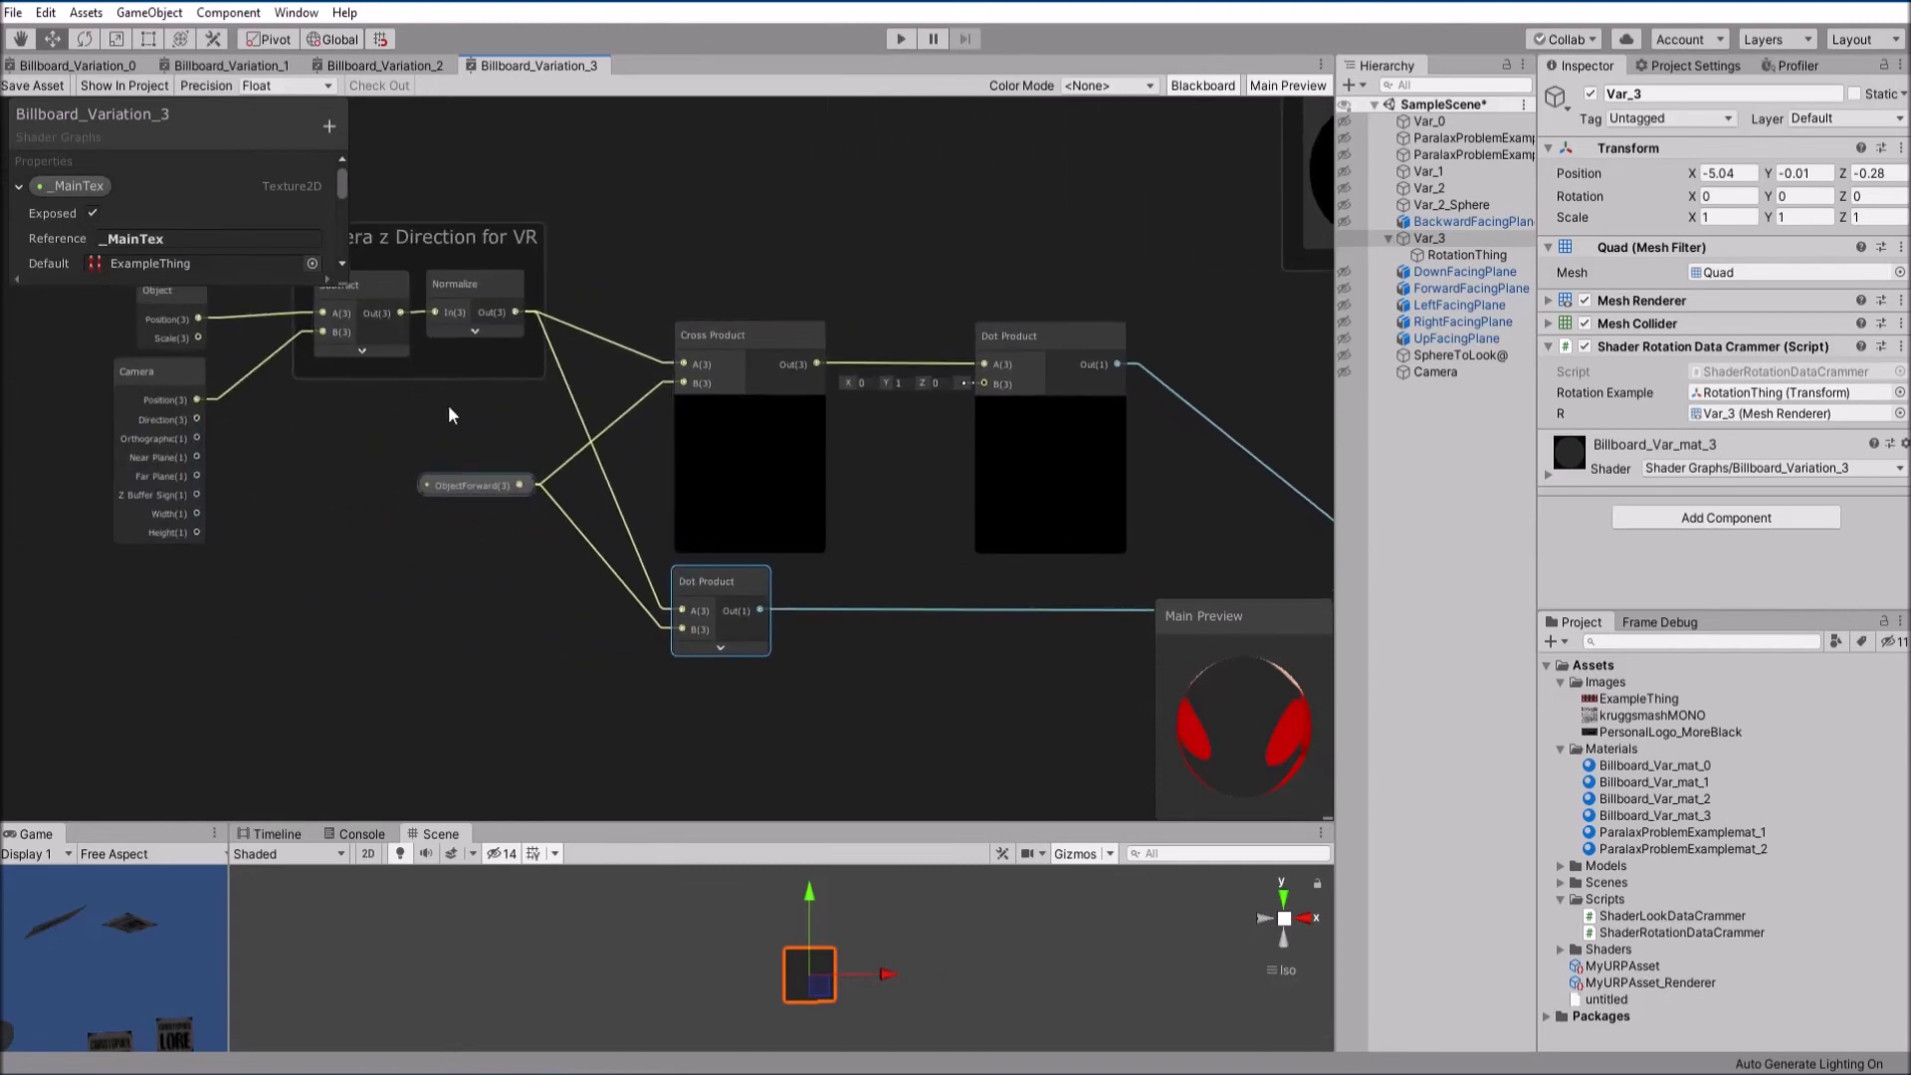
Follow the outputs of both Dot Product nodes into the Arctangent2 inputs
middle_click_drag(909, 726, 637, 683)
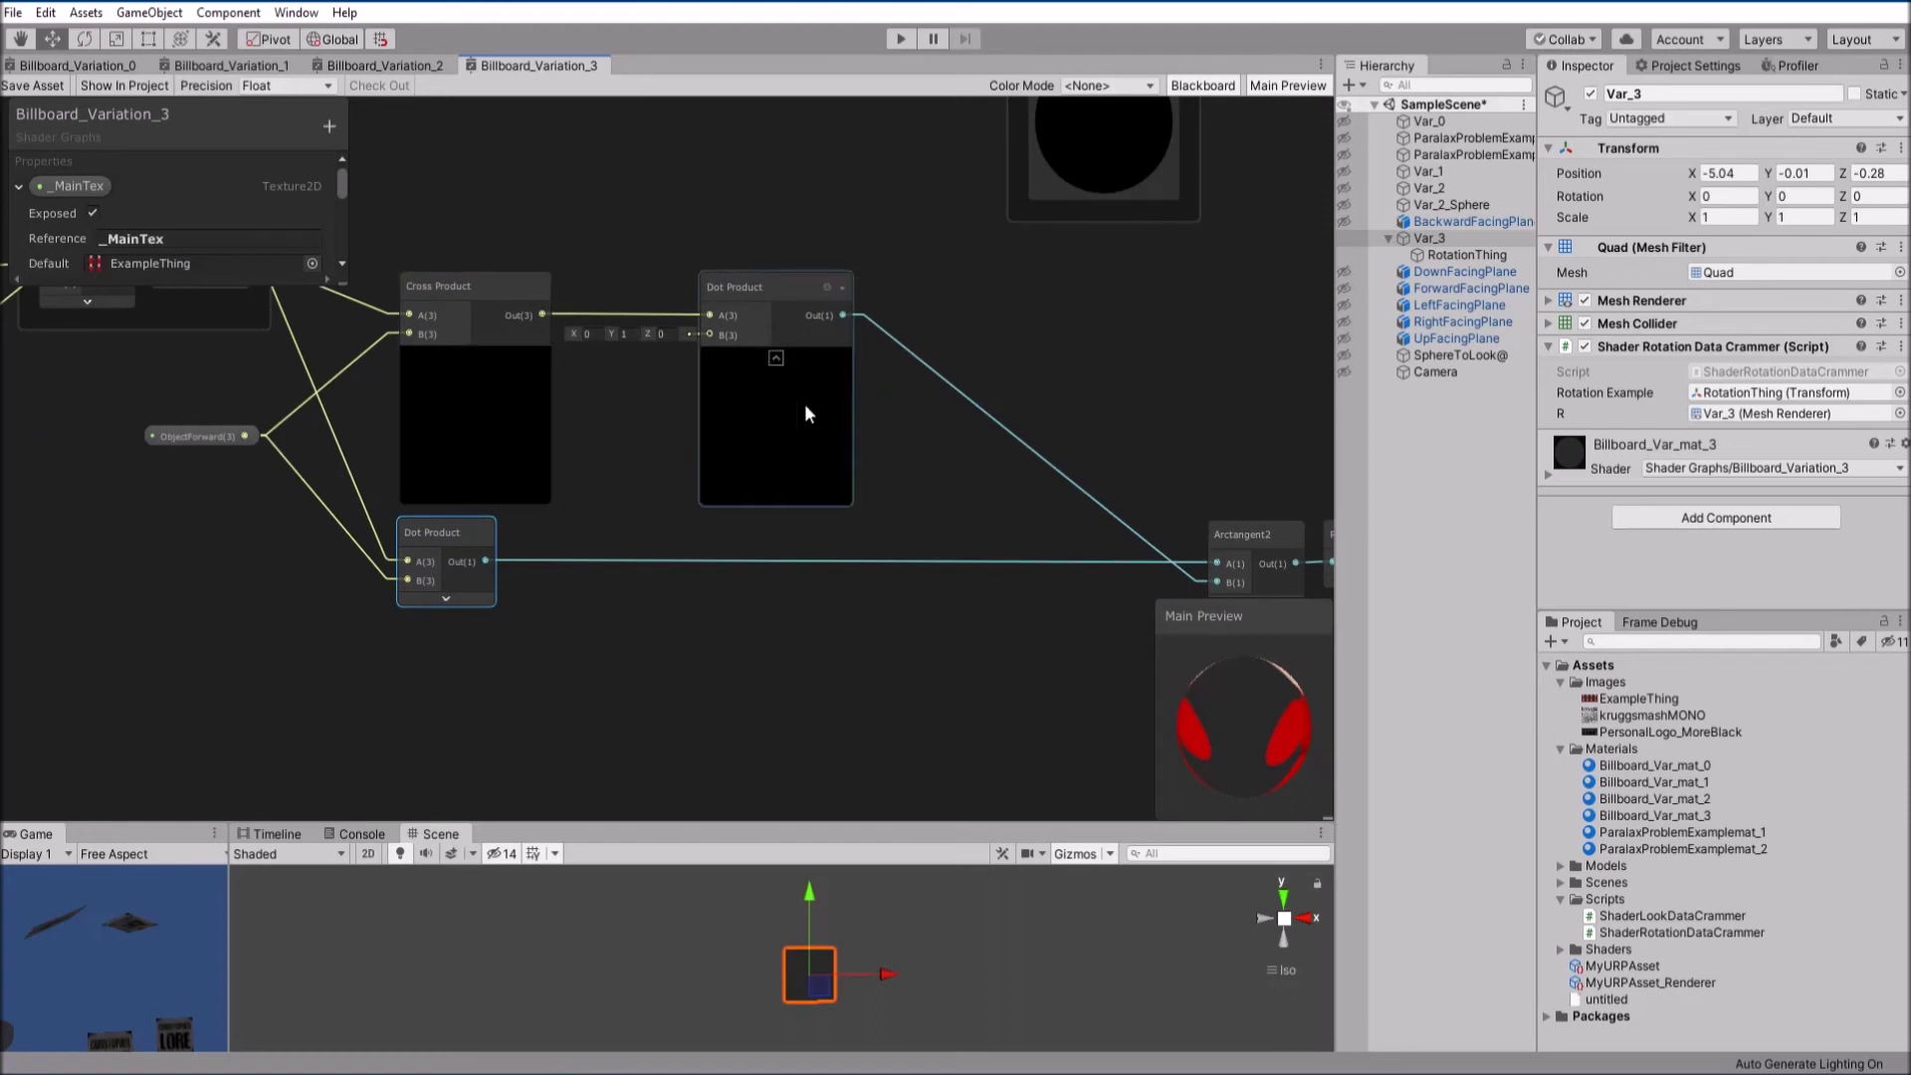
middle_click_drag(805, 548, 459, 526)
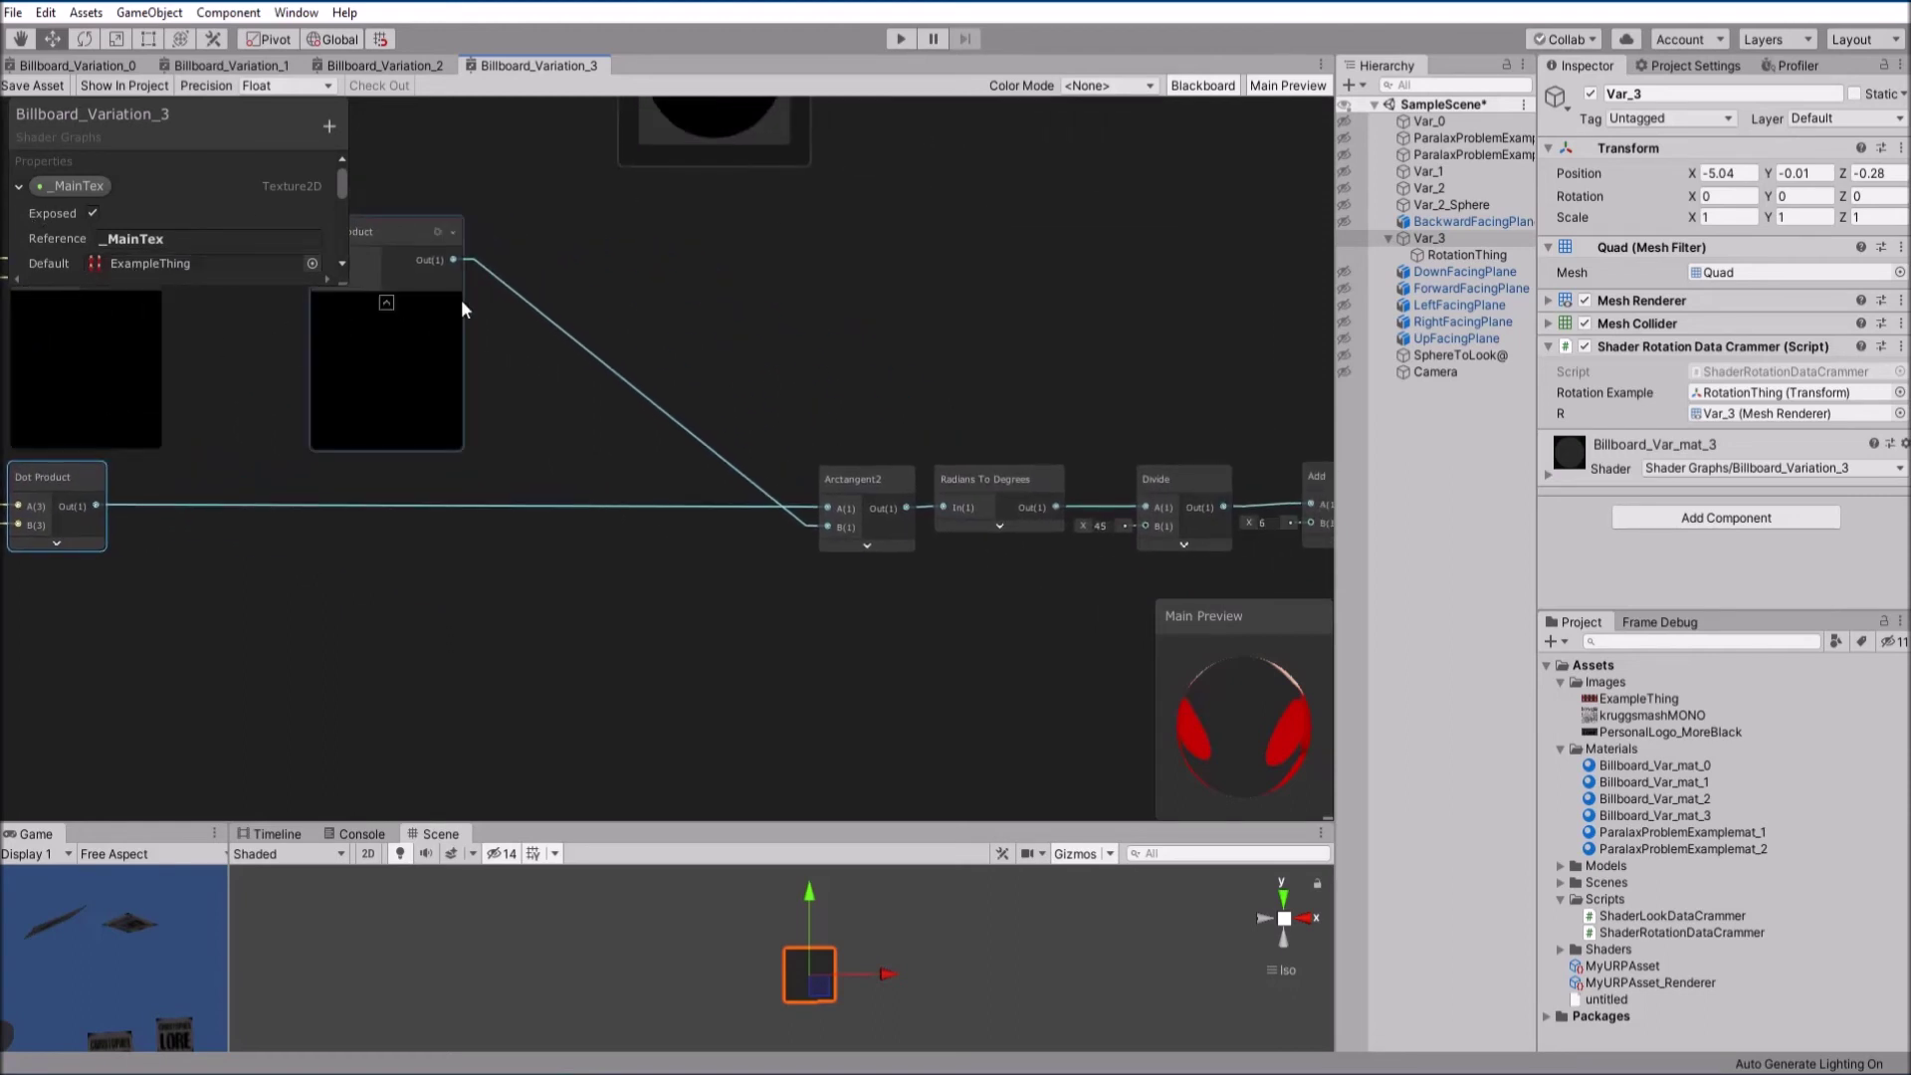
middle_click_drag(464, 317, 793, 339)
middle_click_drag(766, 599, 583, 602)
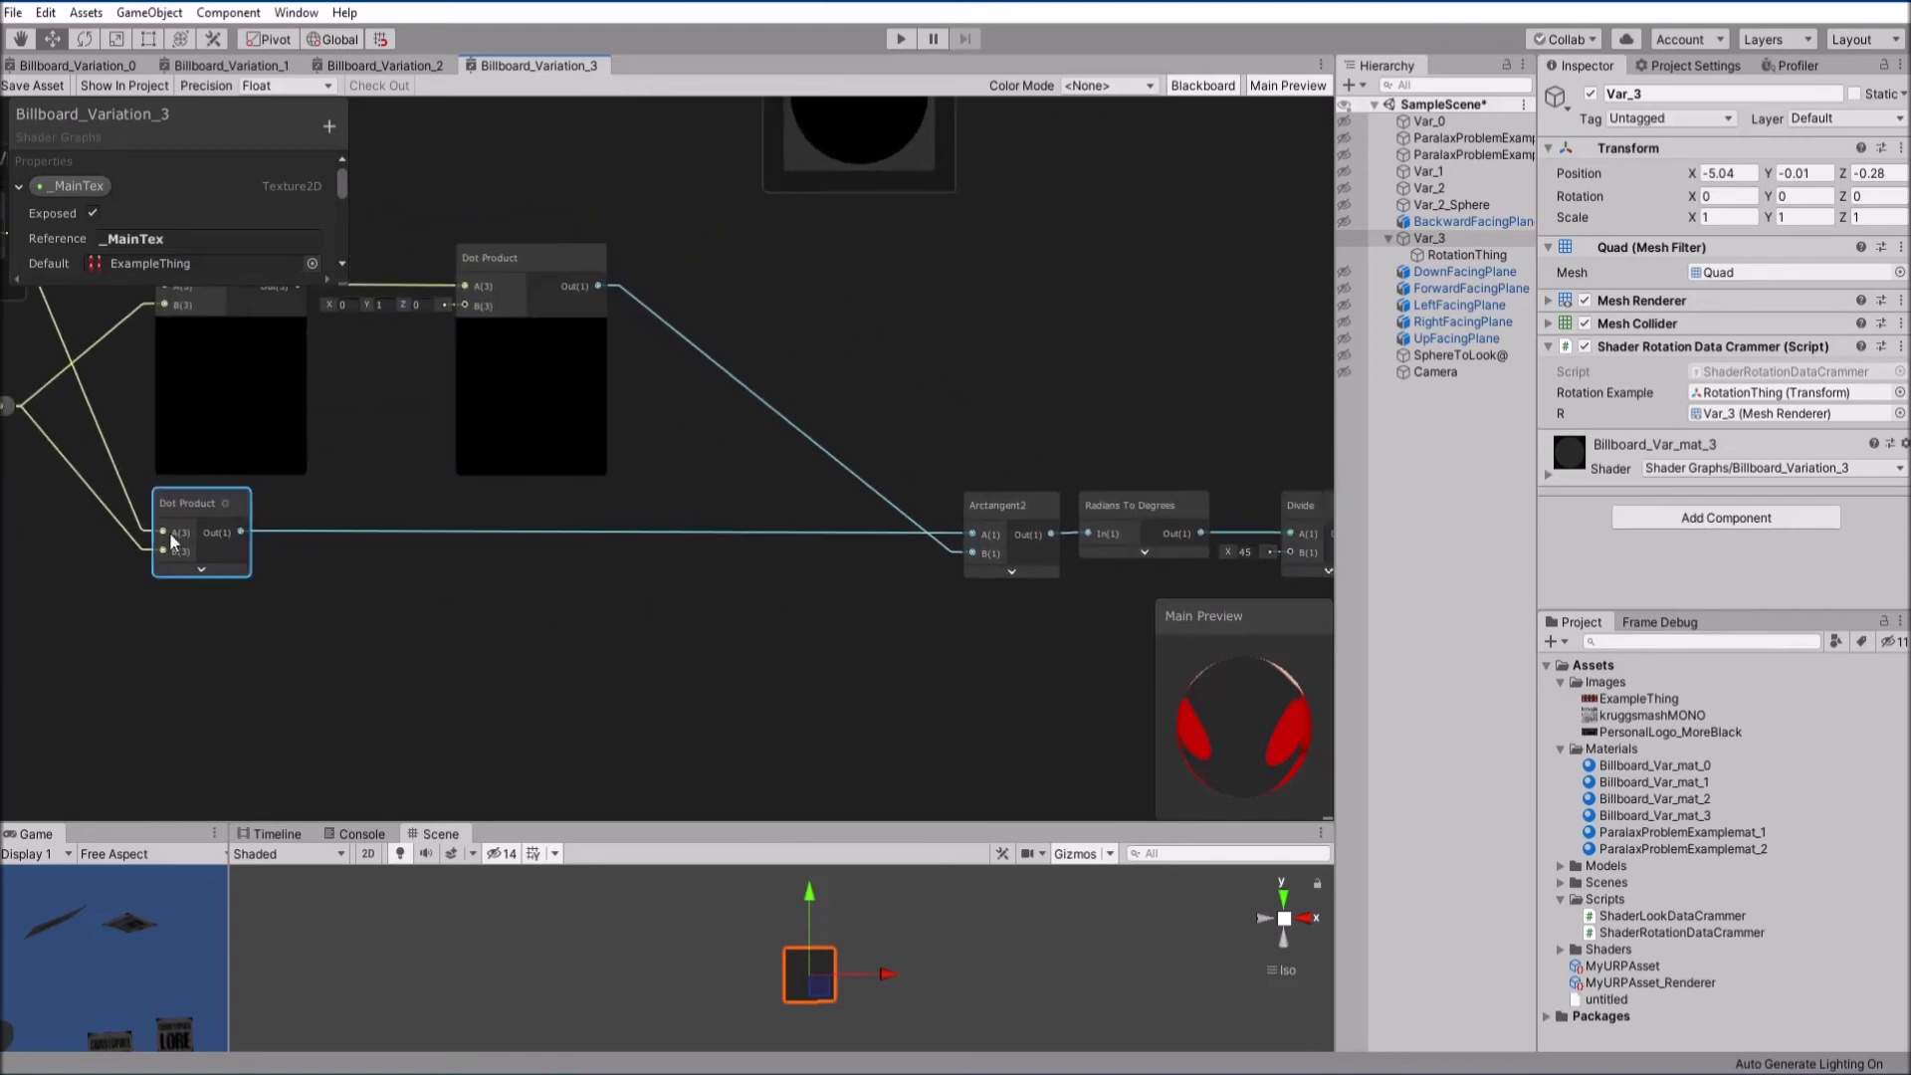
middle_click_drag(820, 632, 705, 618)
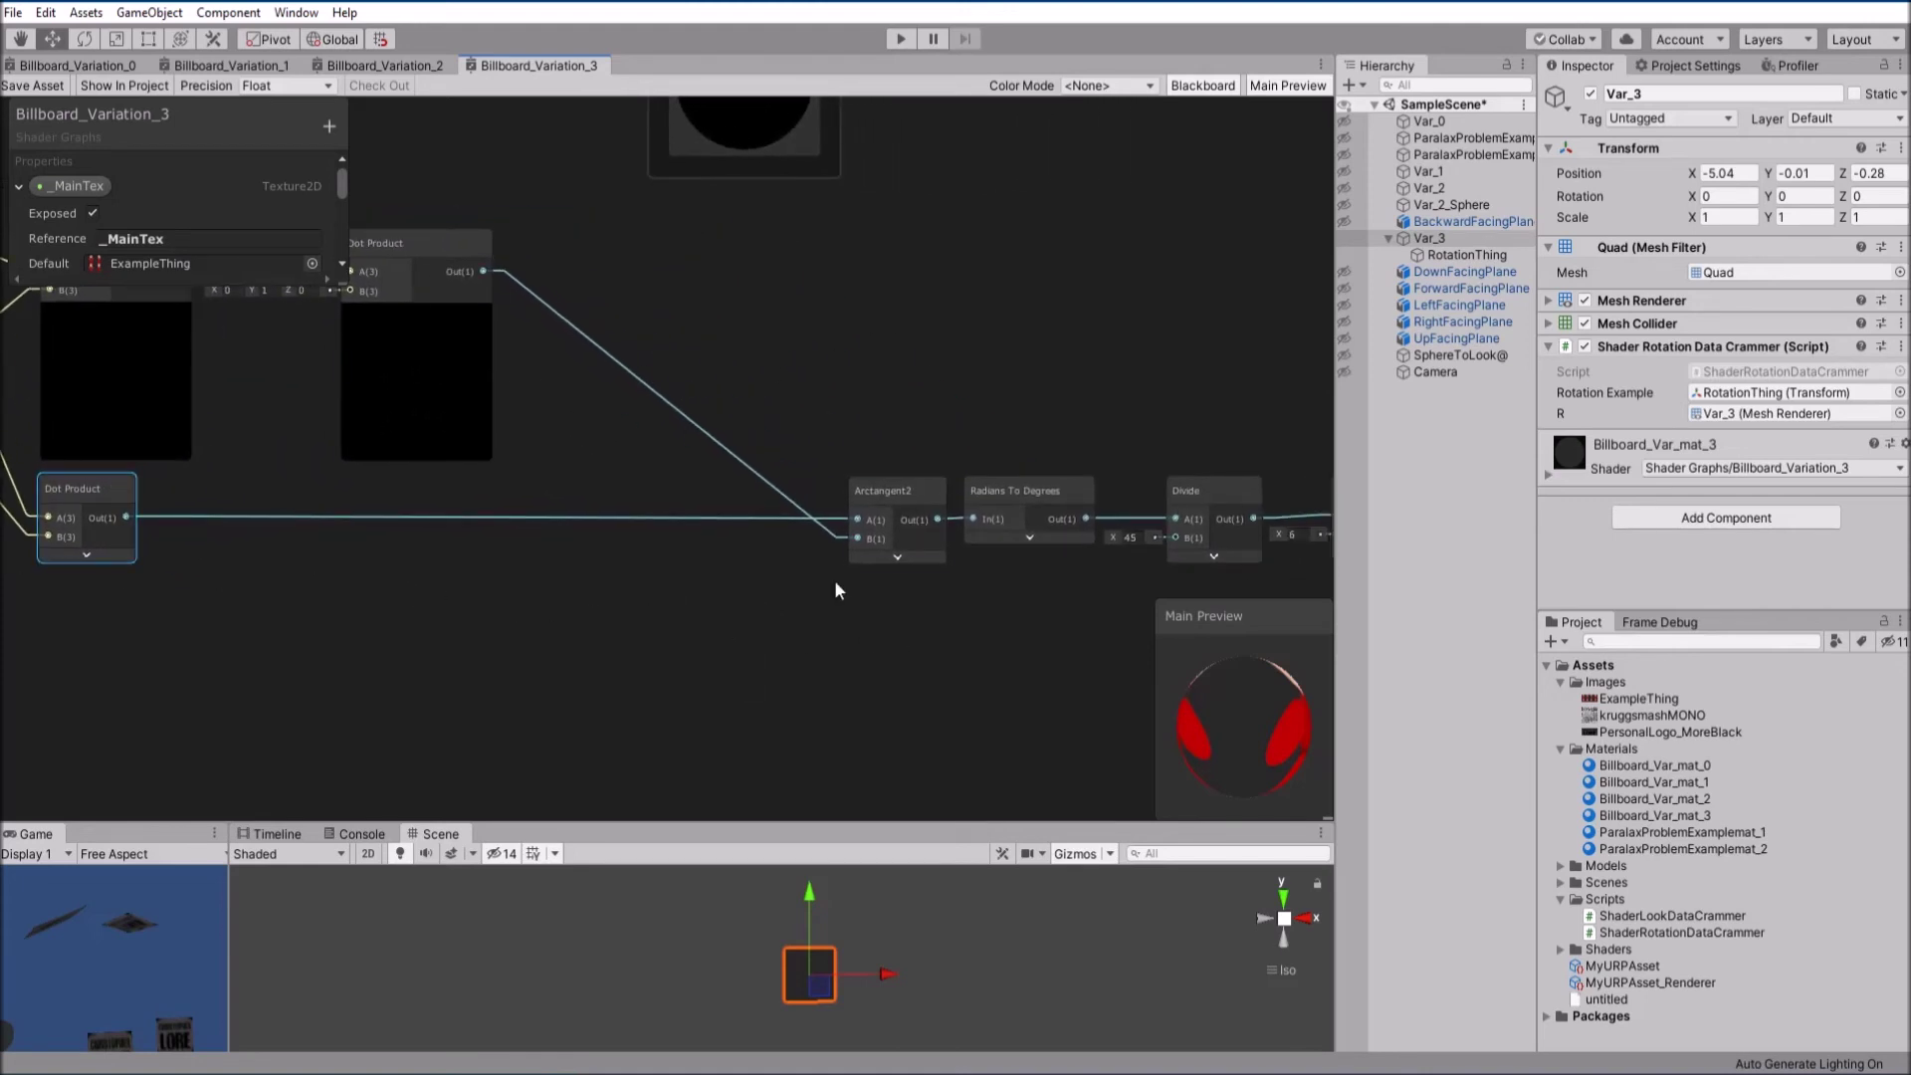
middle_click_drag(834, 590, 435, 638)
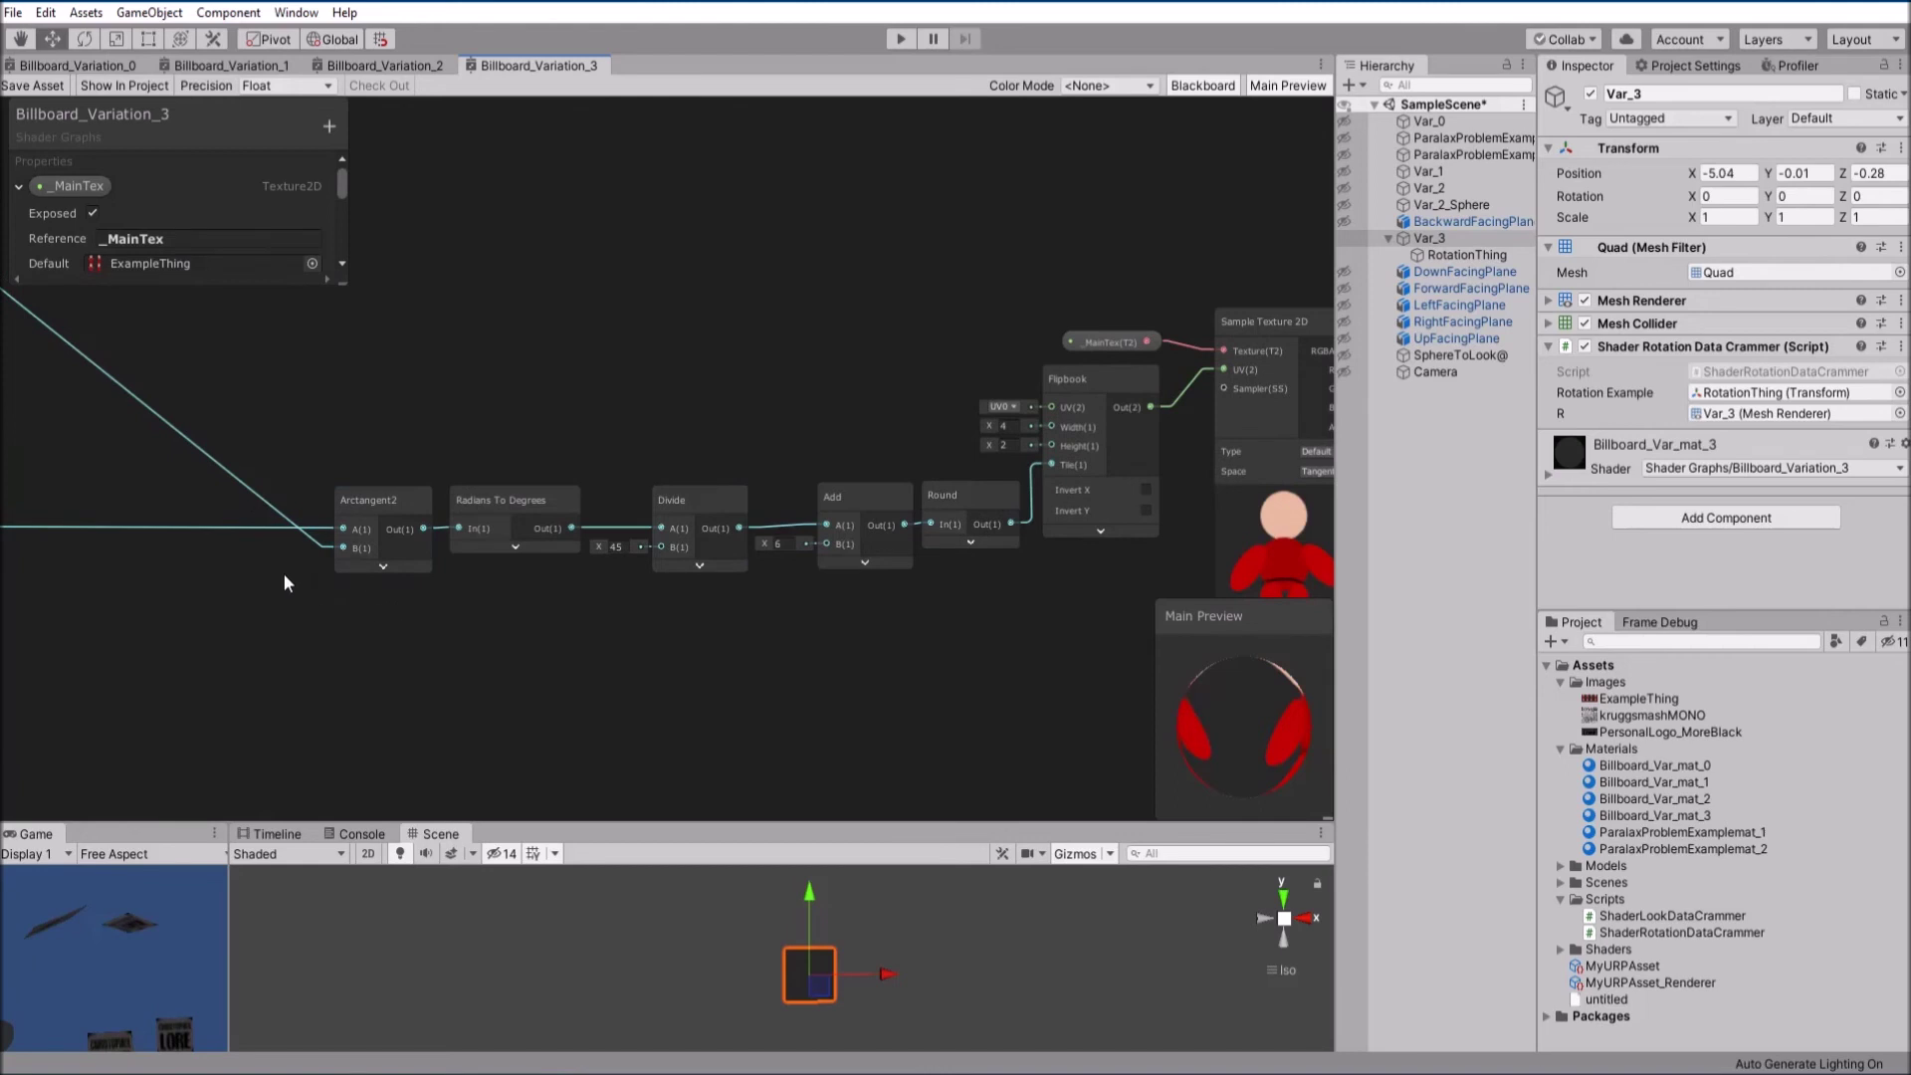
Examine the Arctangent2 and Radians To Degrees nodes within the angle calculation, and clear the node selection
middle_click_drag(282, 571, 855, 765)
scroll(301, 567, "up", 2)
middle_click_drag(348, 527, 16, 428)
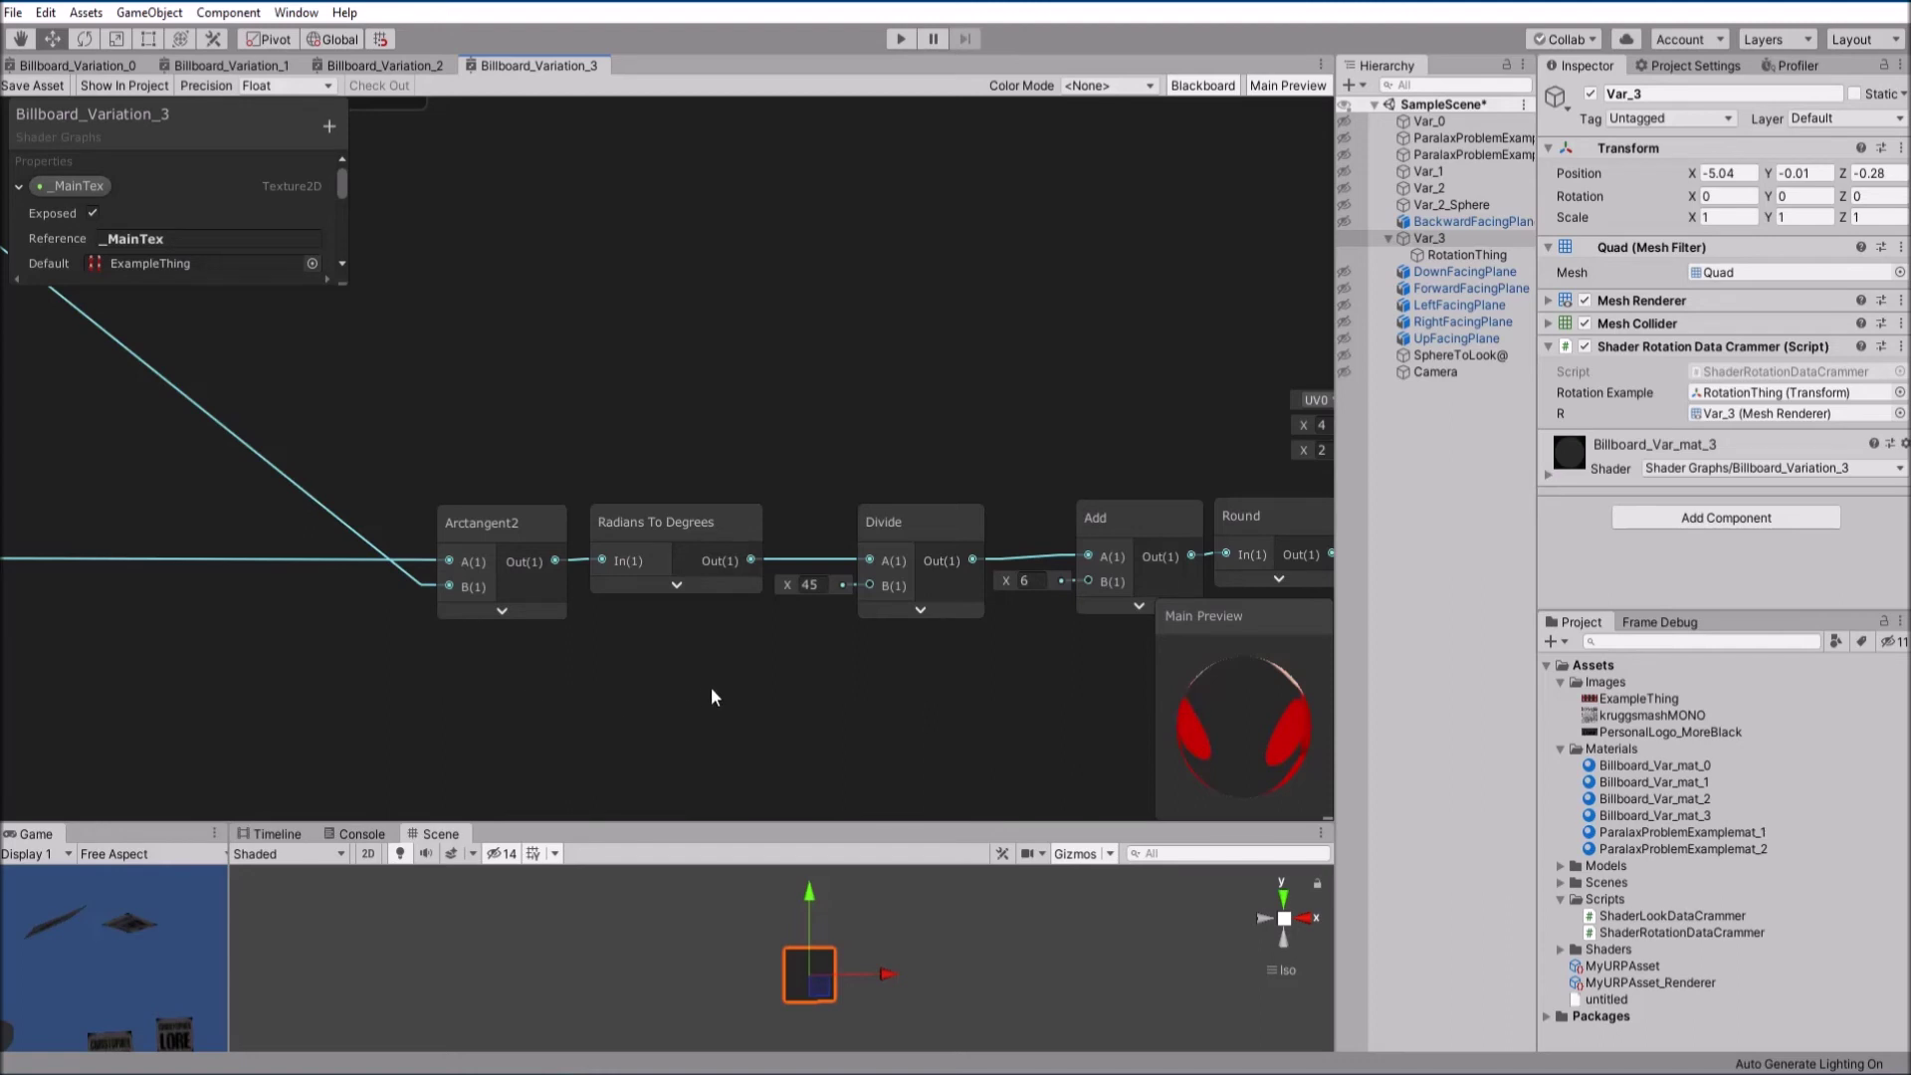
middle_click_drag(711, 687, 398, 638)
left_click(368, 555)
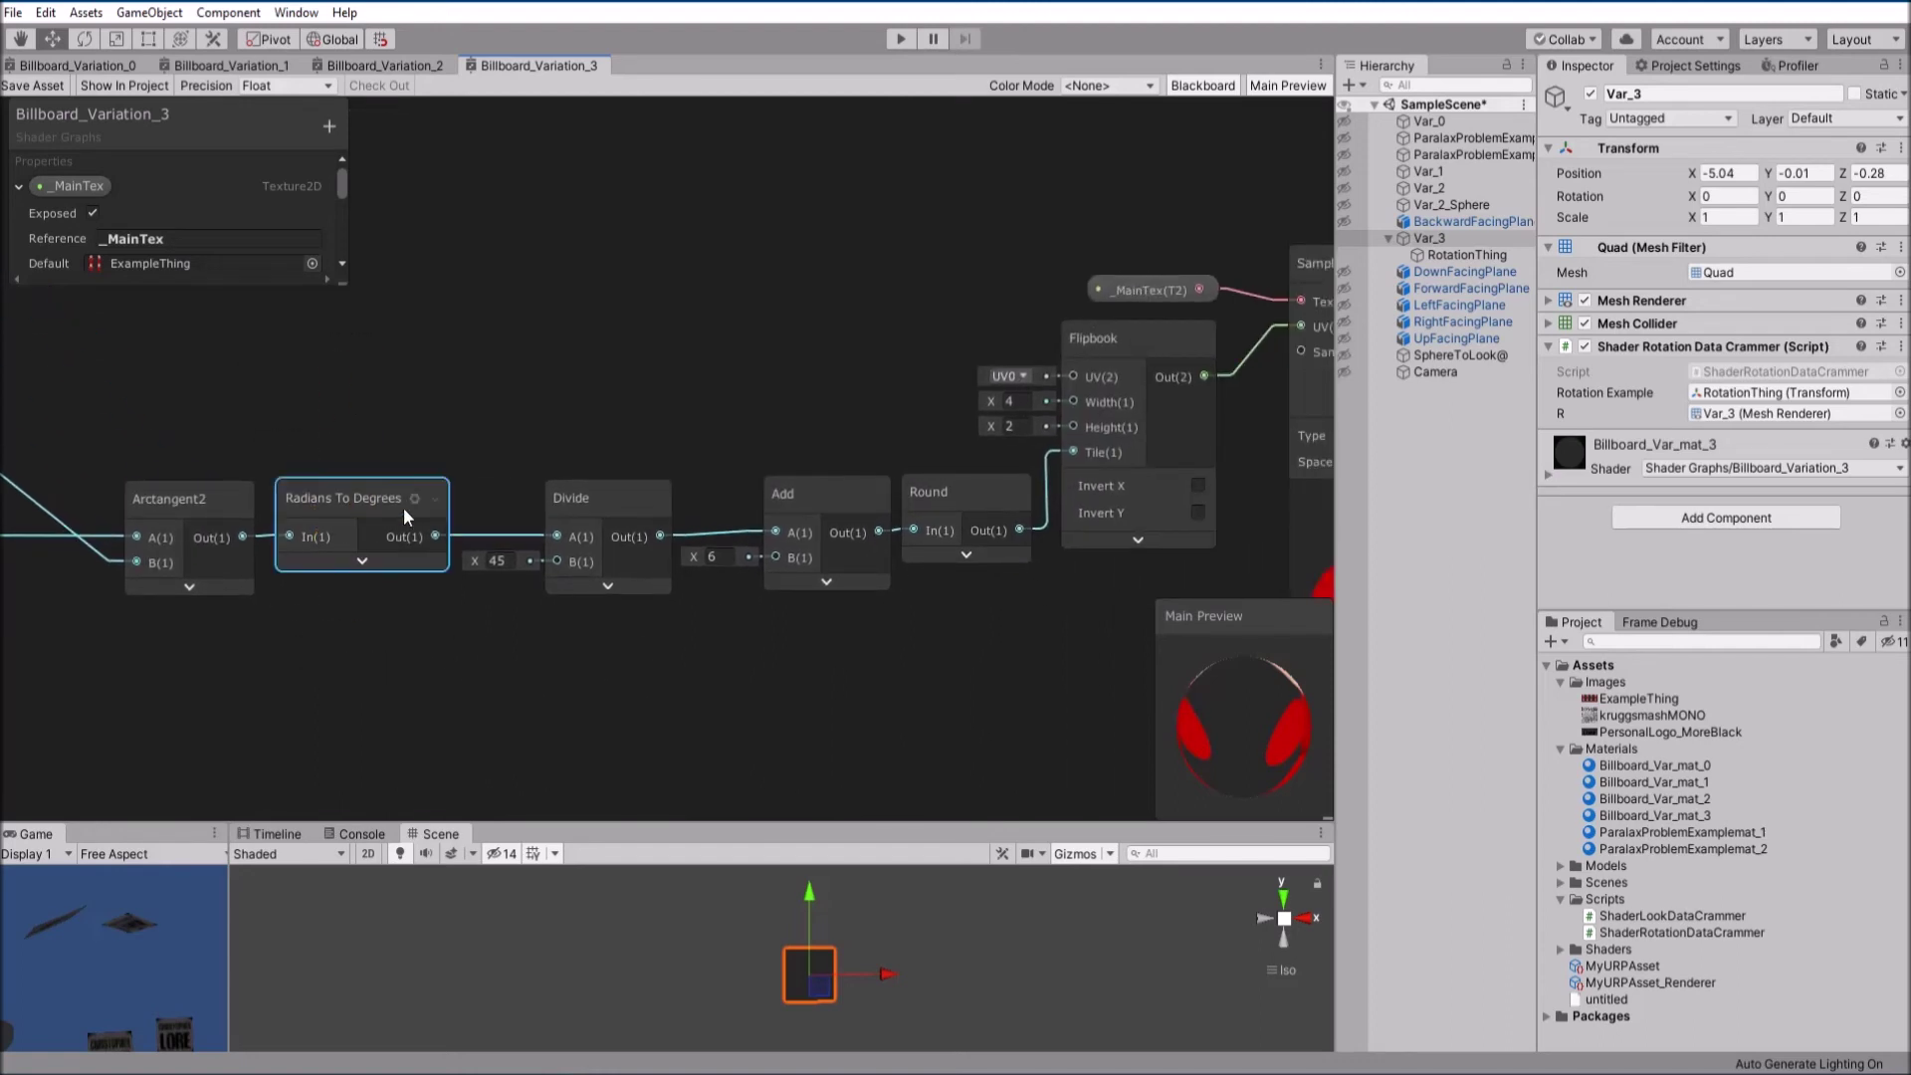
scroll(189, 483, "down", 7)
middle_click_drag(236, 454, 689, 444)
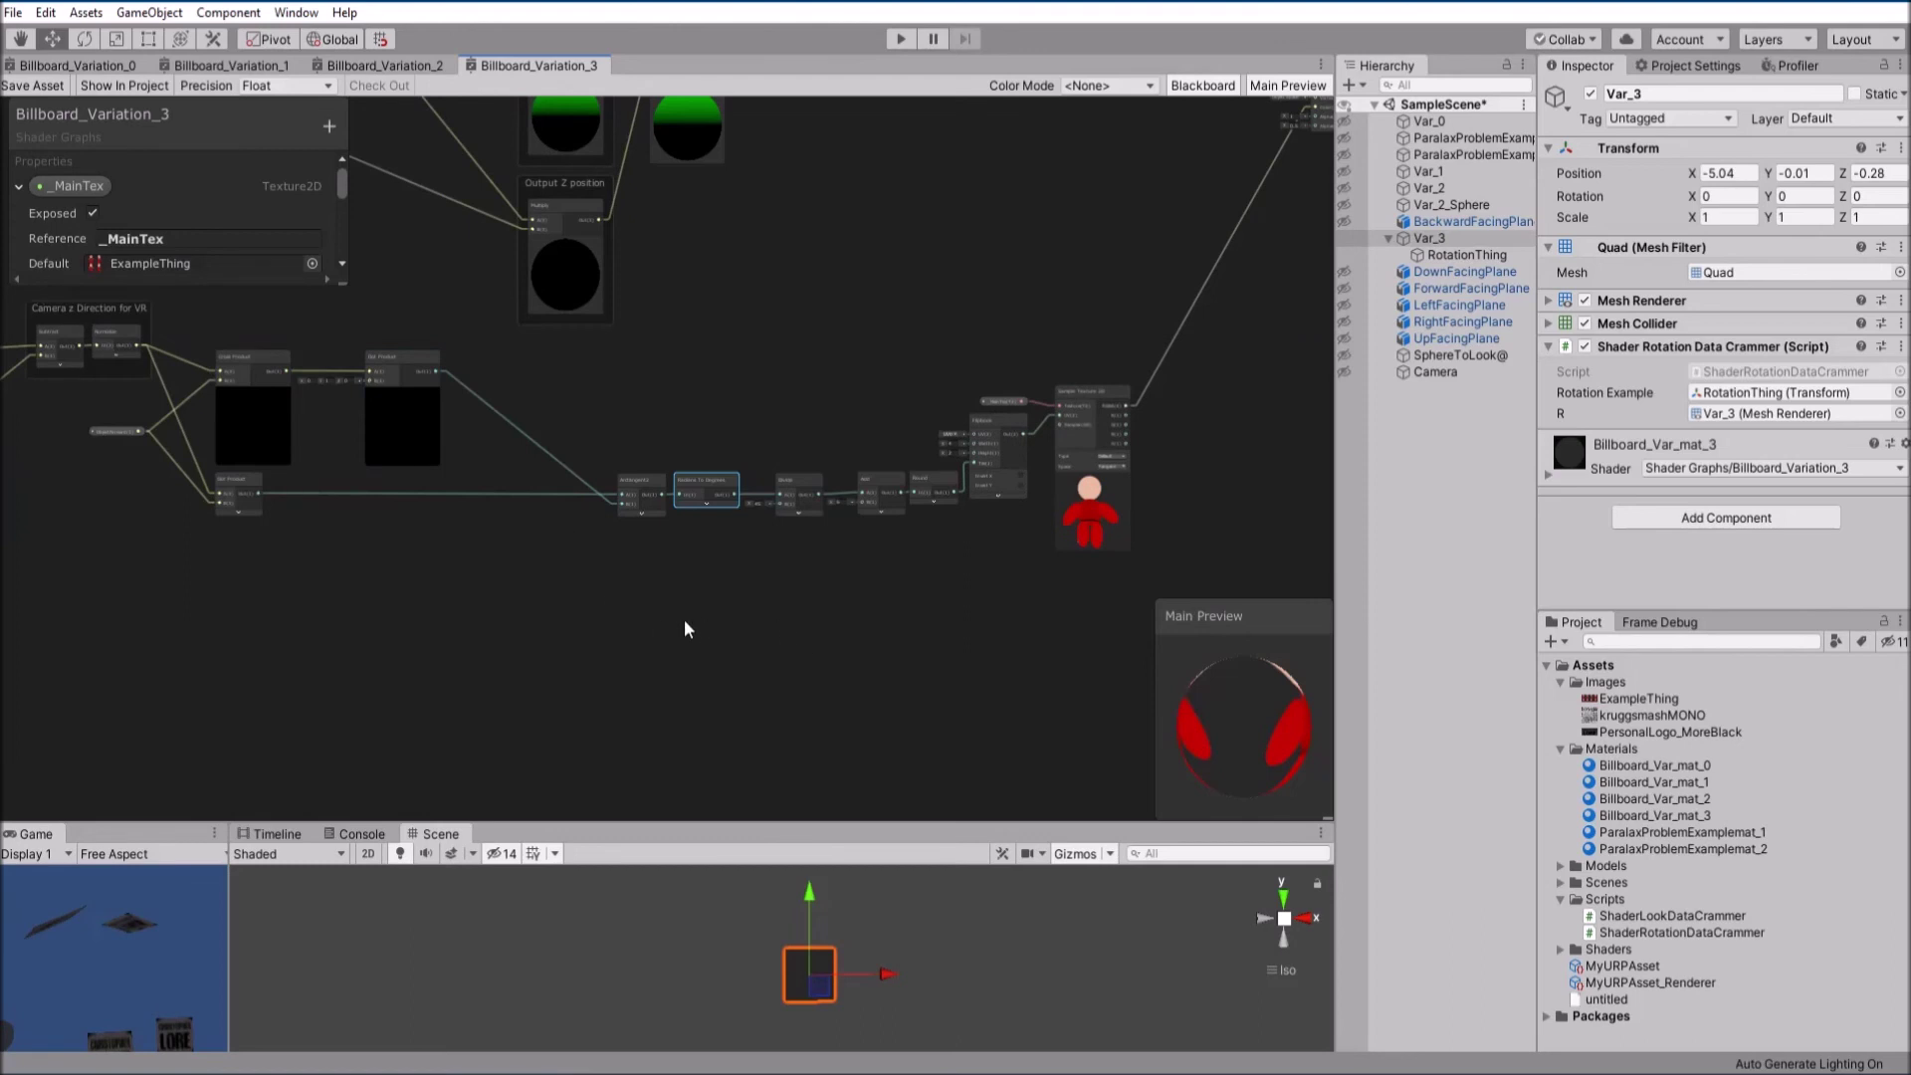
middle_click_drag(684, 629, 601, 649)
left_click(601, 649)
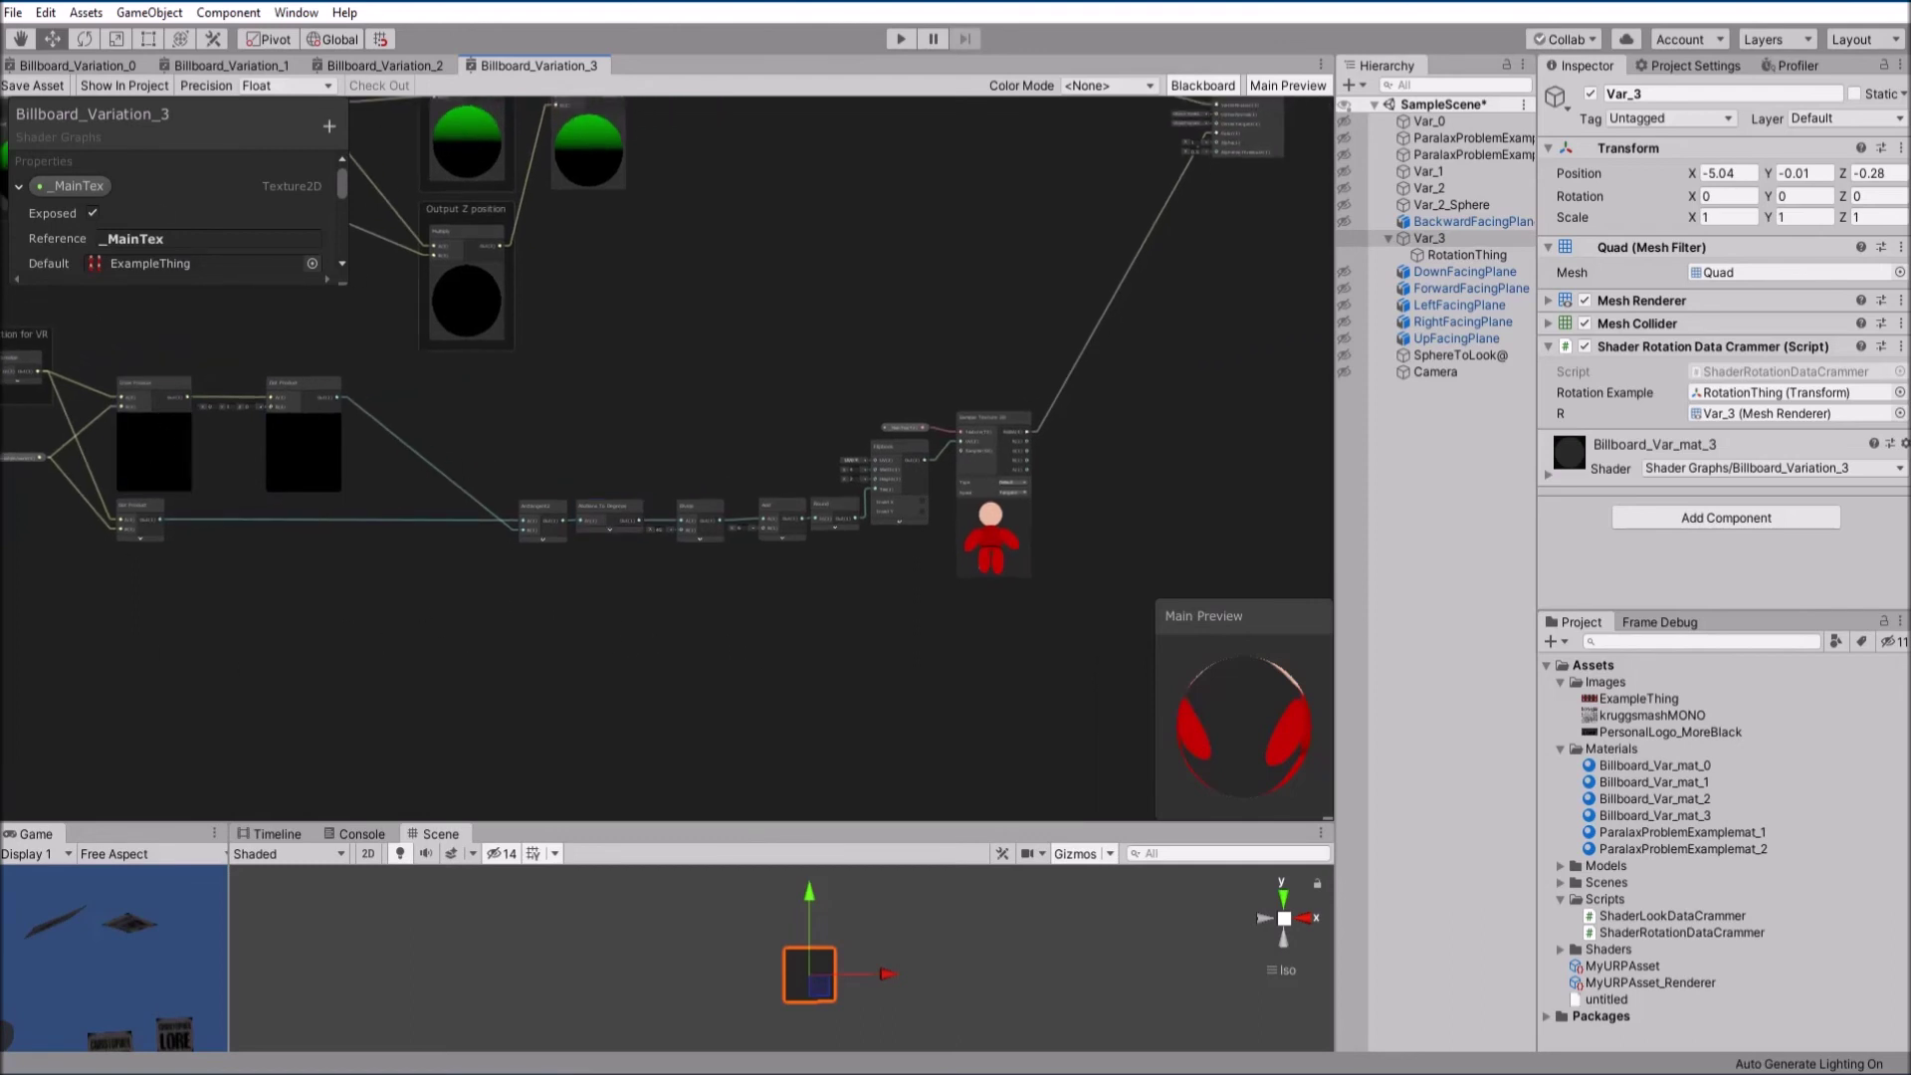
Examine the Divide, Add and Round nodes that drive the Flipbook tile, including the Add offset and the Sample Texture 2D link
scroll(647, 577, "up", 6)
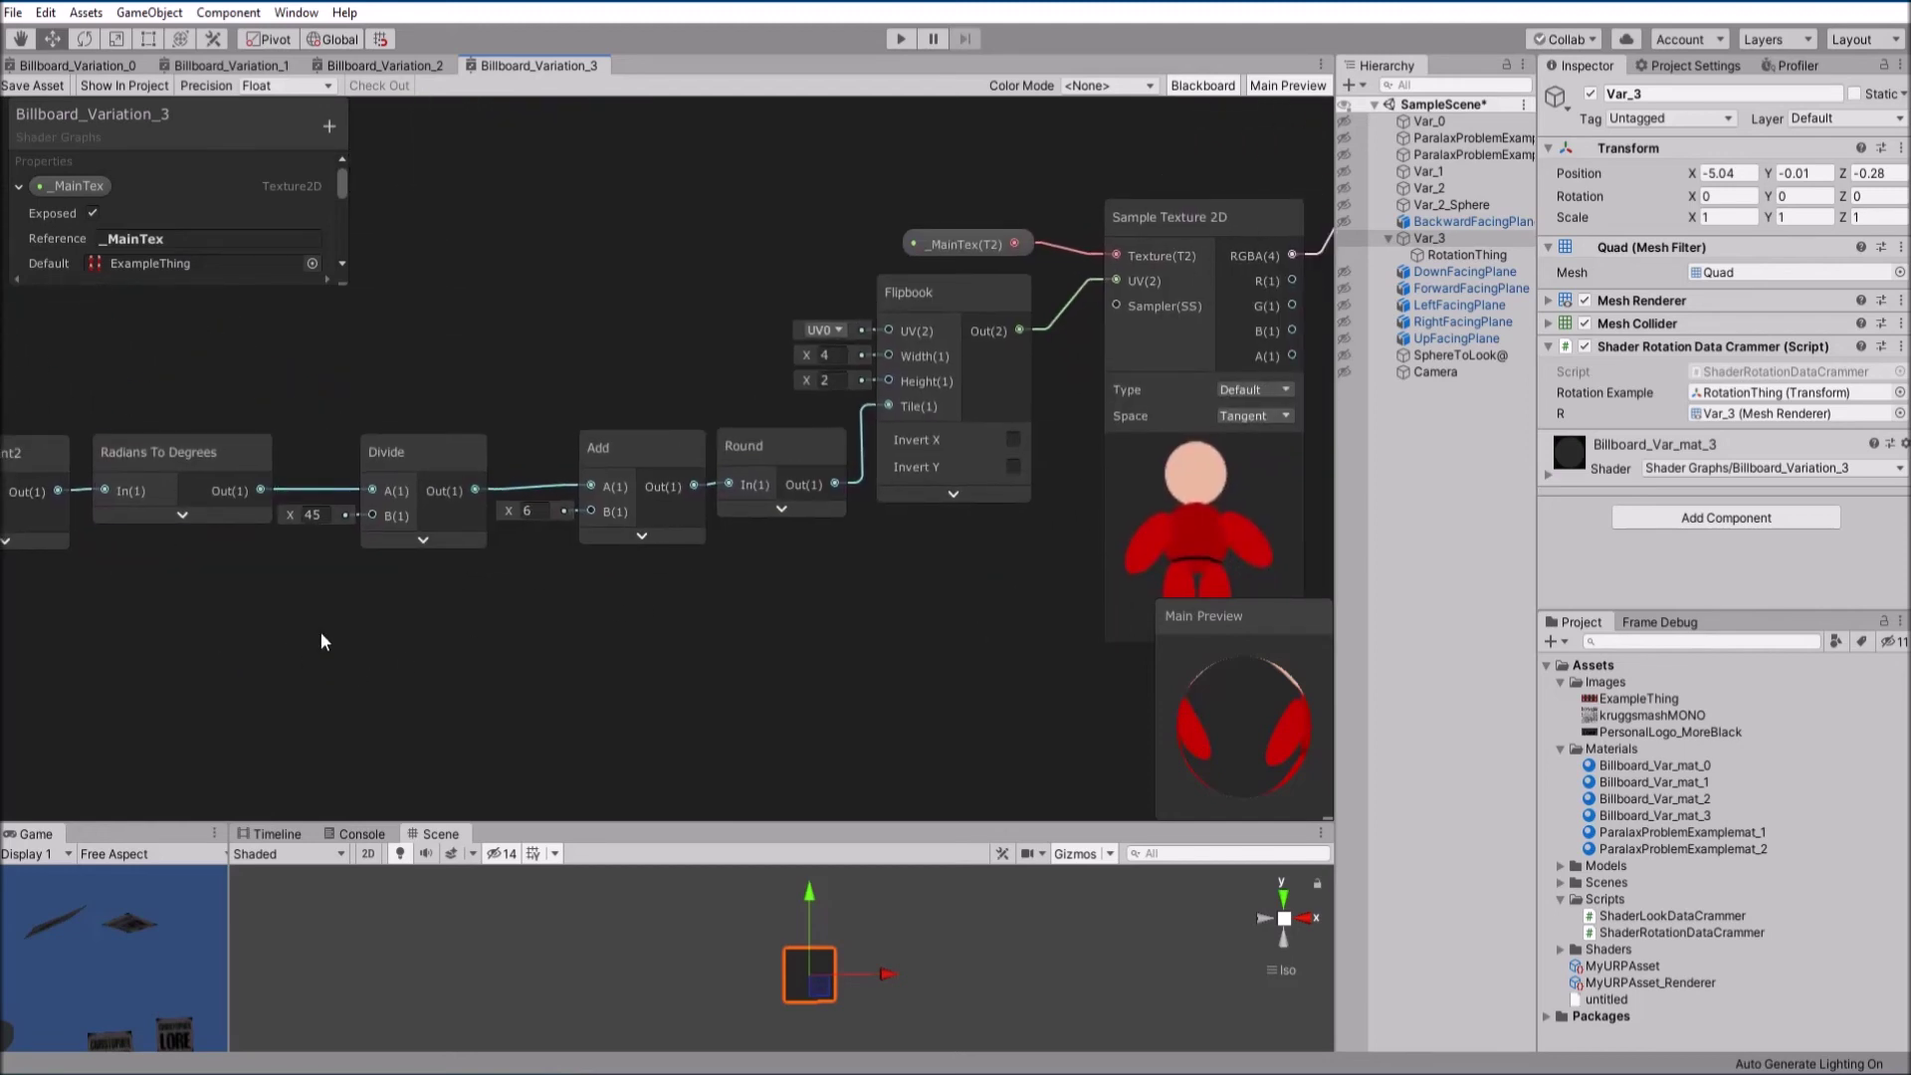
middle_click_drag(382, 462, 193, 495)
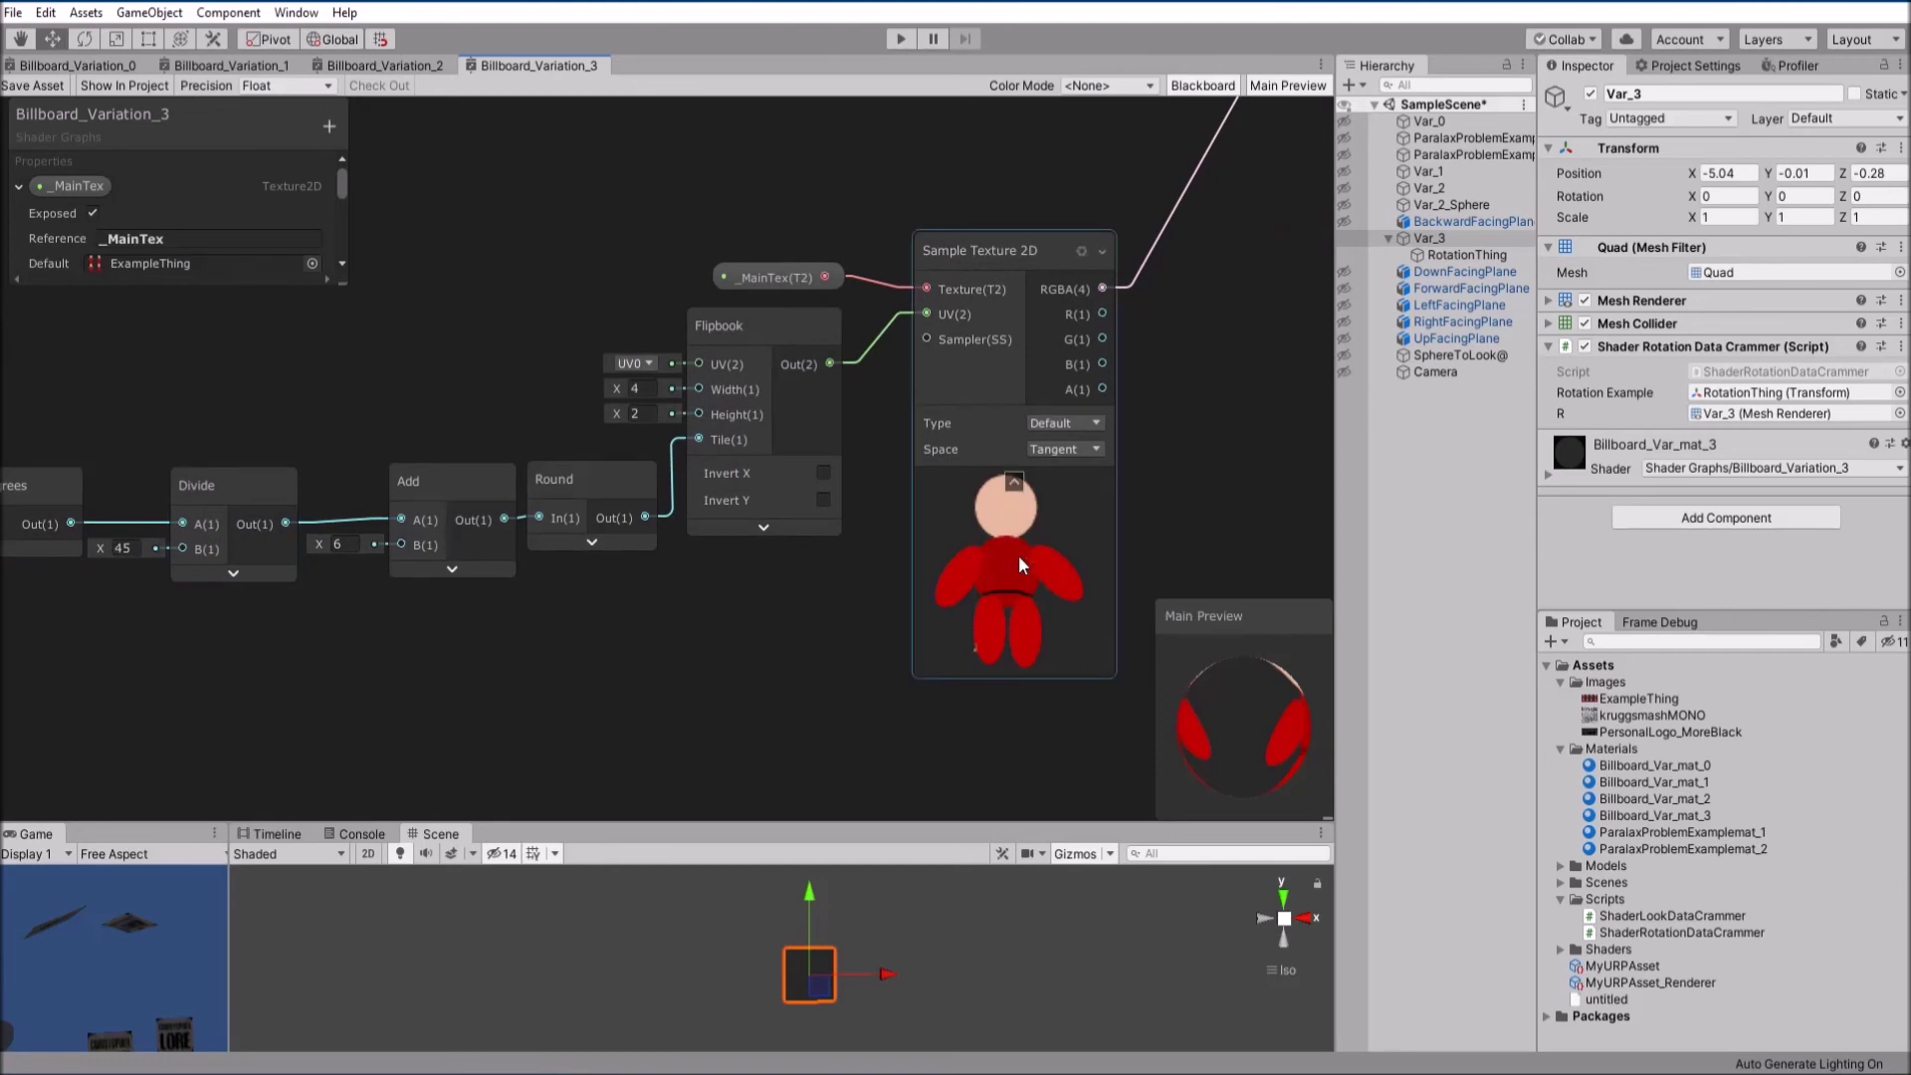
middle_click_drag(781, 639, 738, 683)
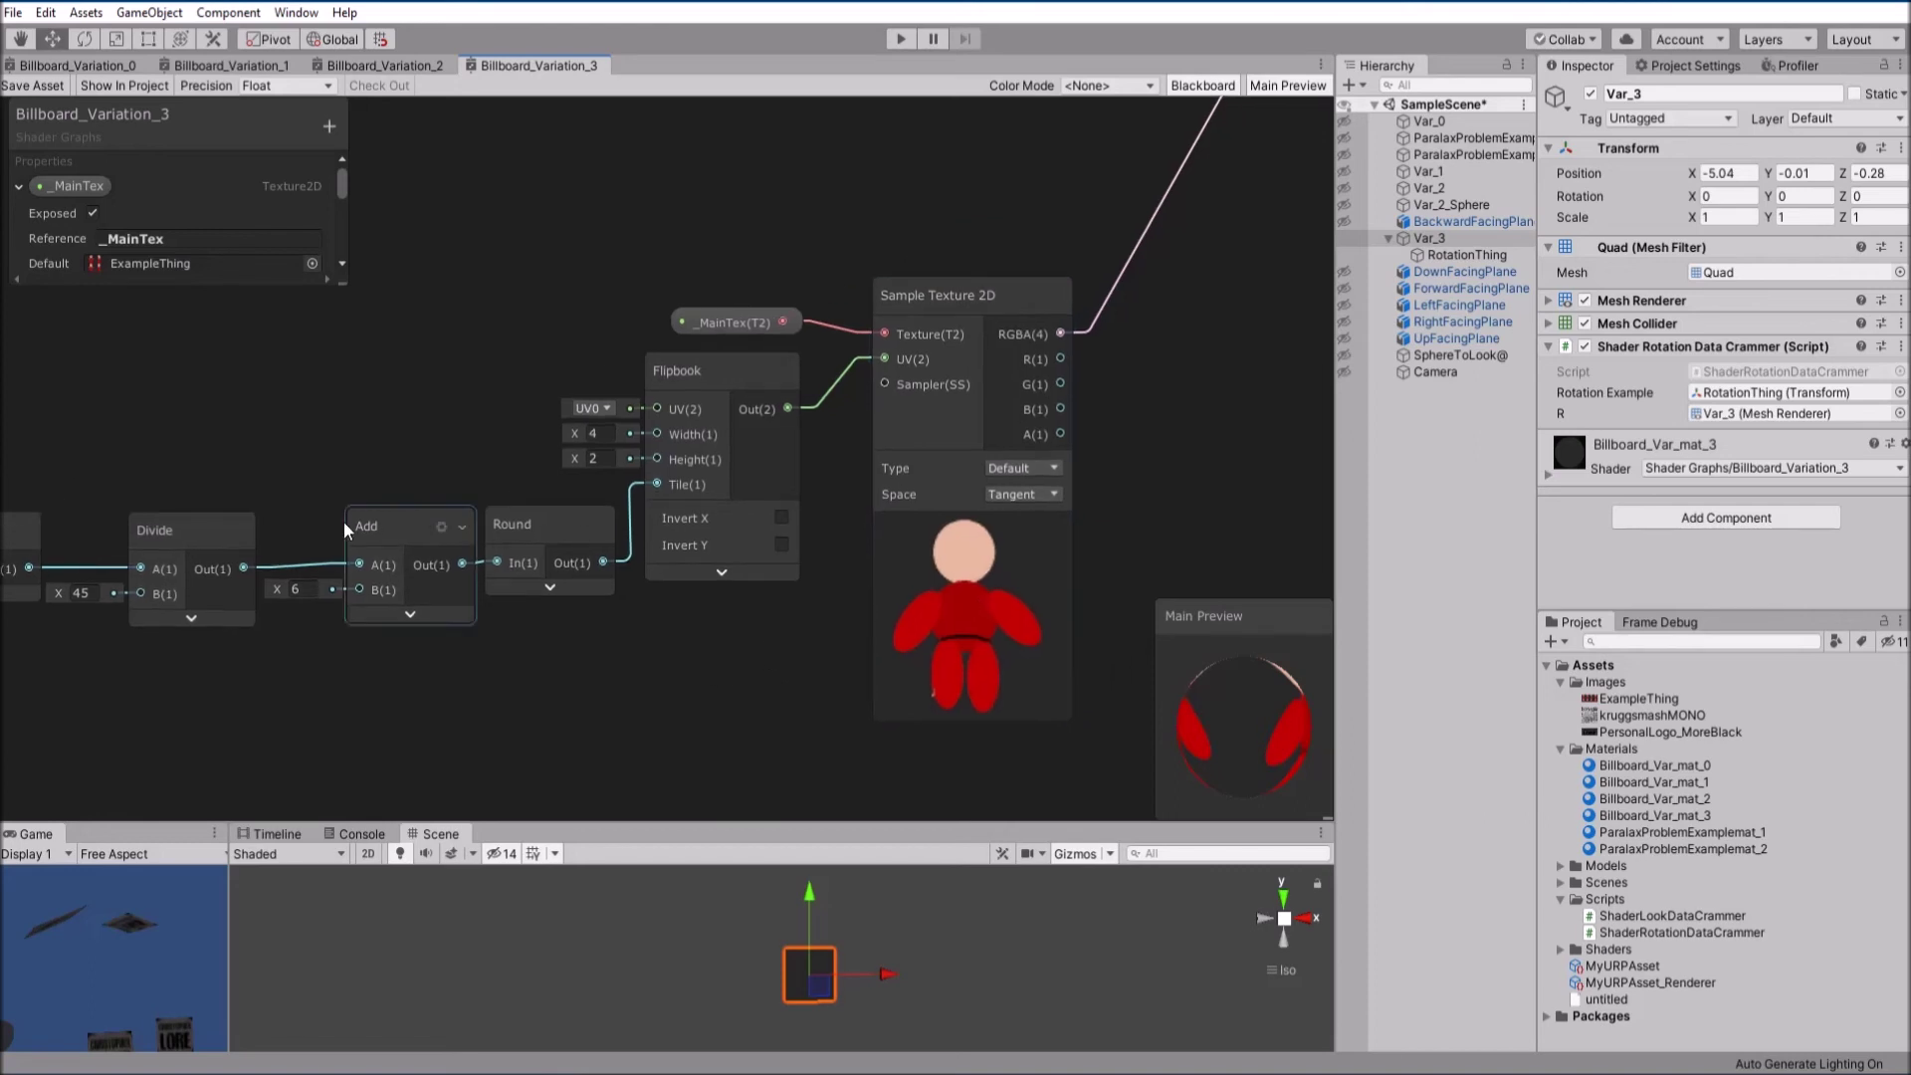
left_click(301, 589)
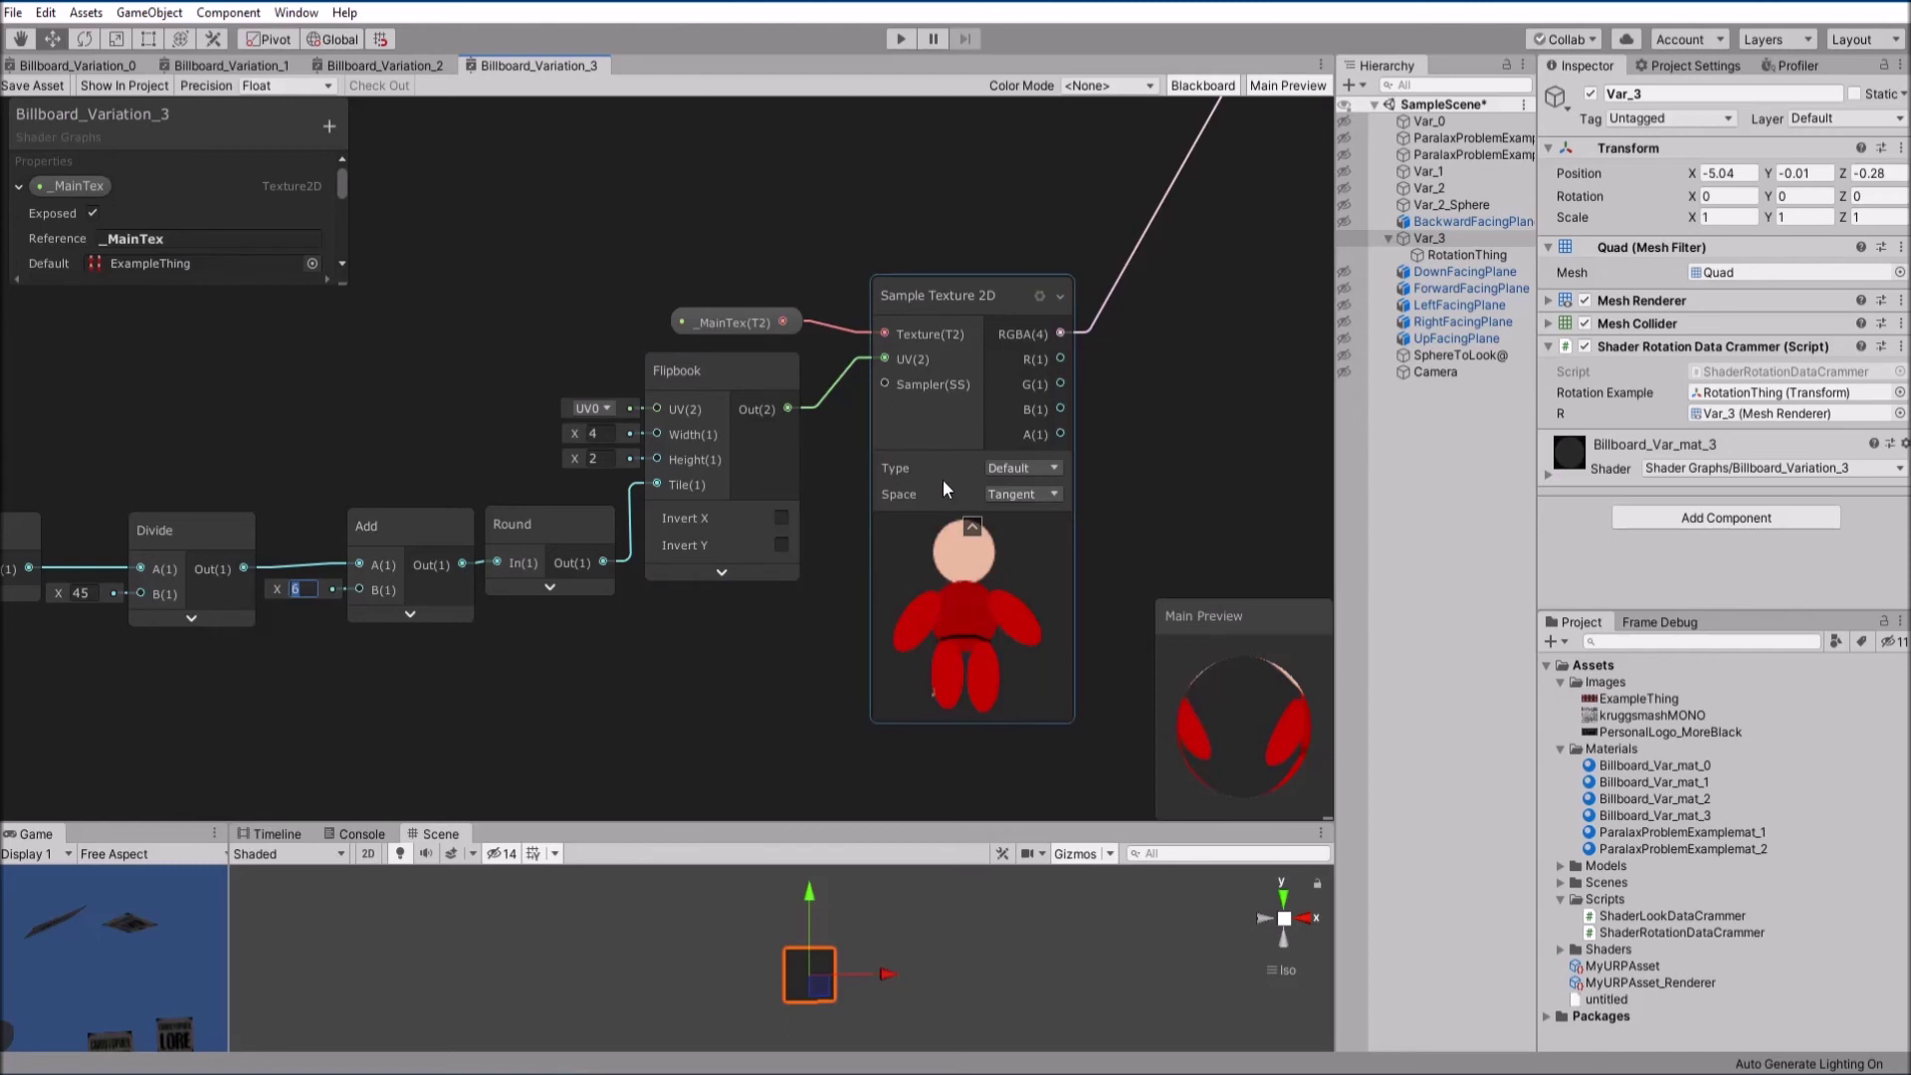
left_click(838, 353)
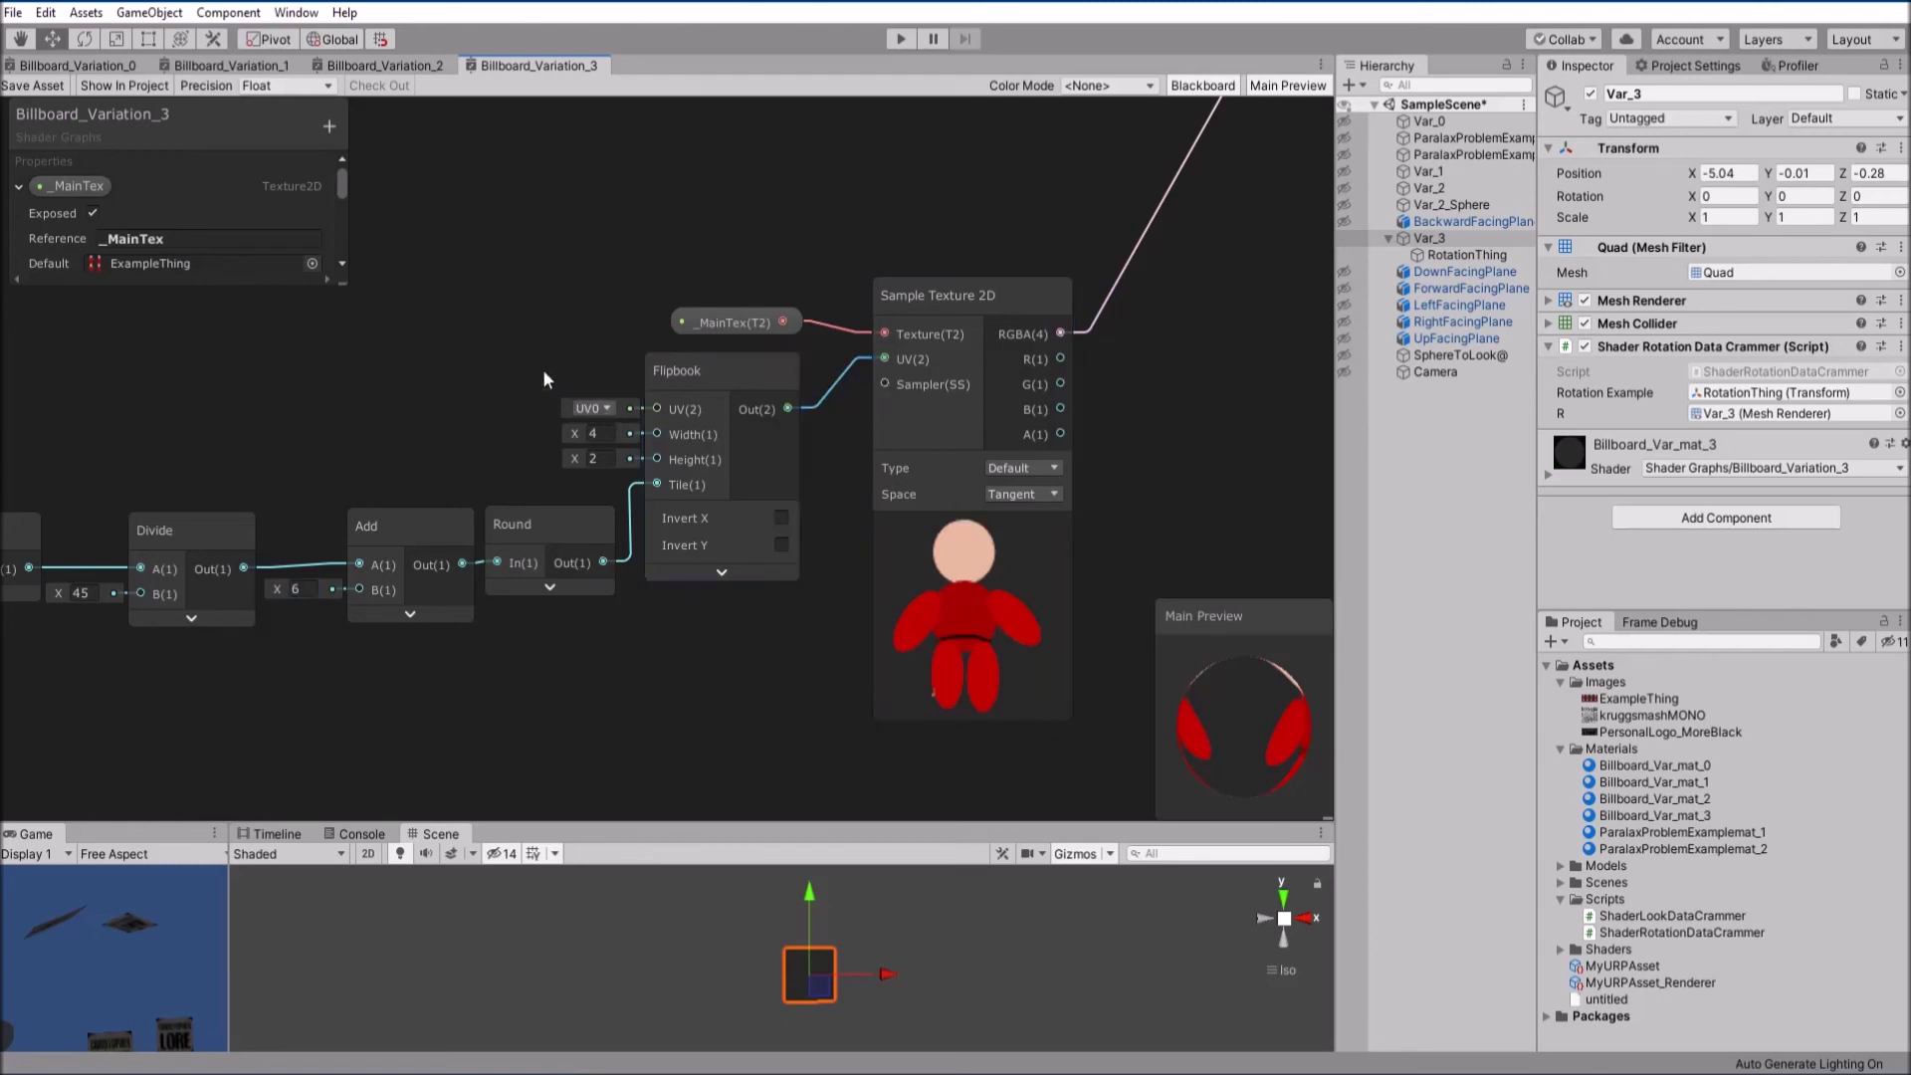
Set the Flipbook node's width and height both to 1 to preview the whole sprite sheet
left_click_drag(628, 500, 700, 715)
key("Escape")
left_click_drag(603, 562, 676, 648)
key("Escape")
type("1")
key("Tab")
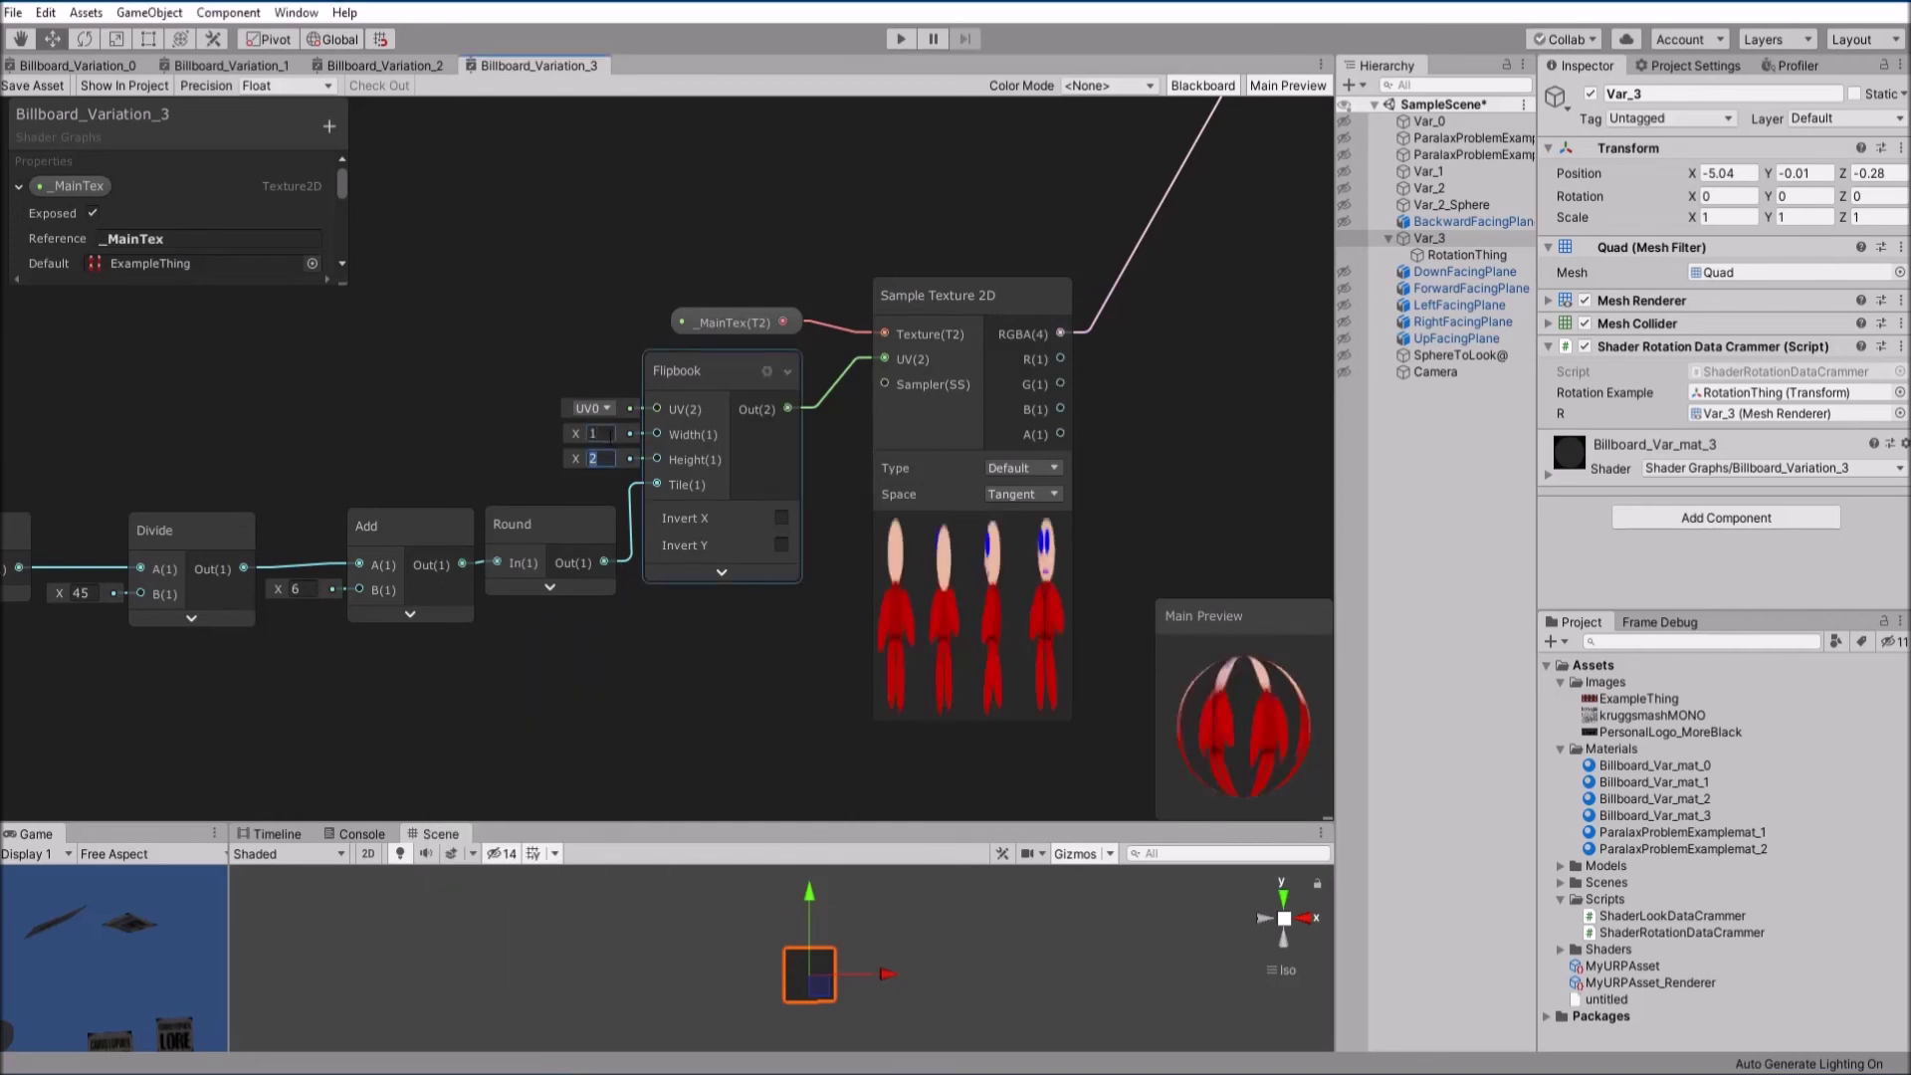
type("1")
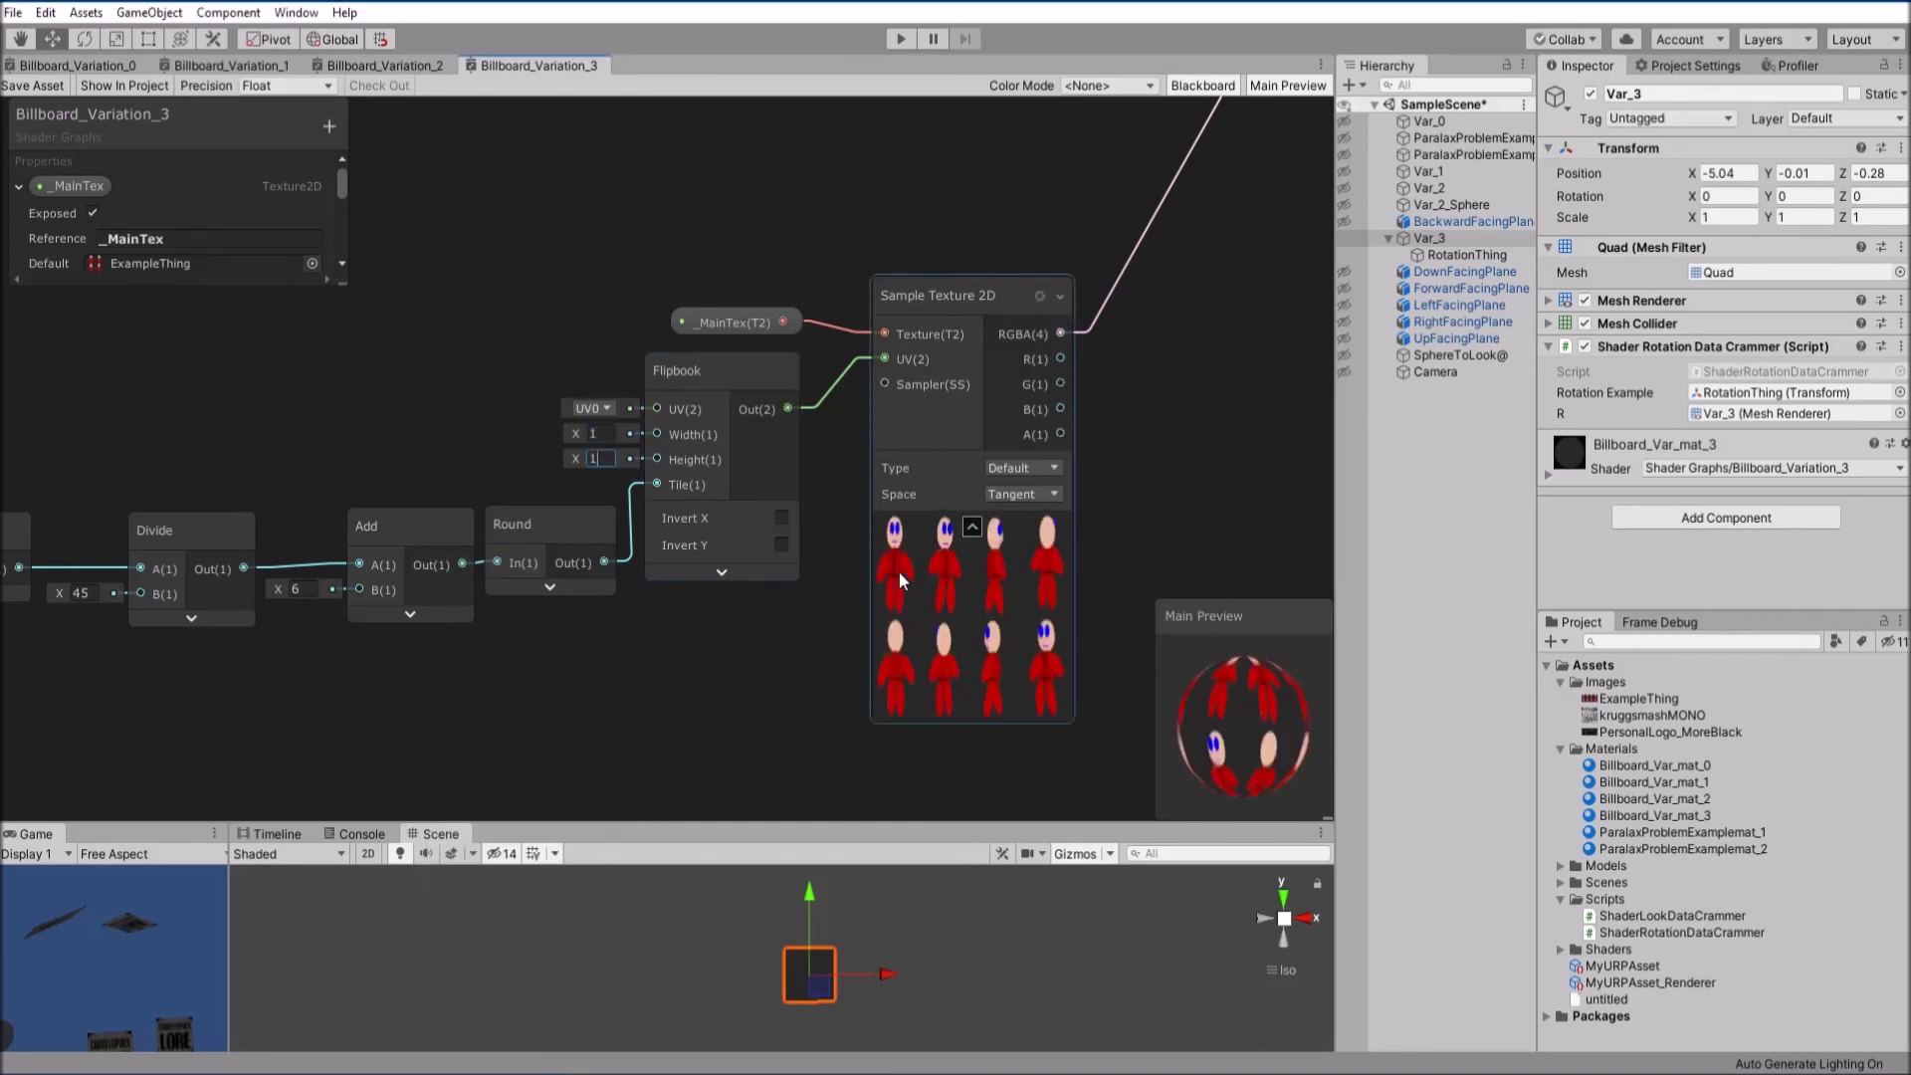
Try a Flipbook width of 2 and height of 4
left_click(602, 434)
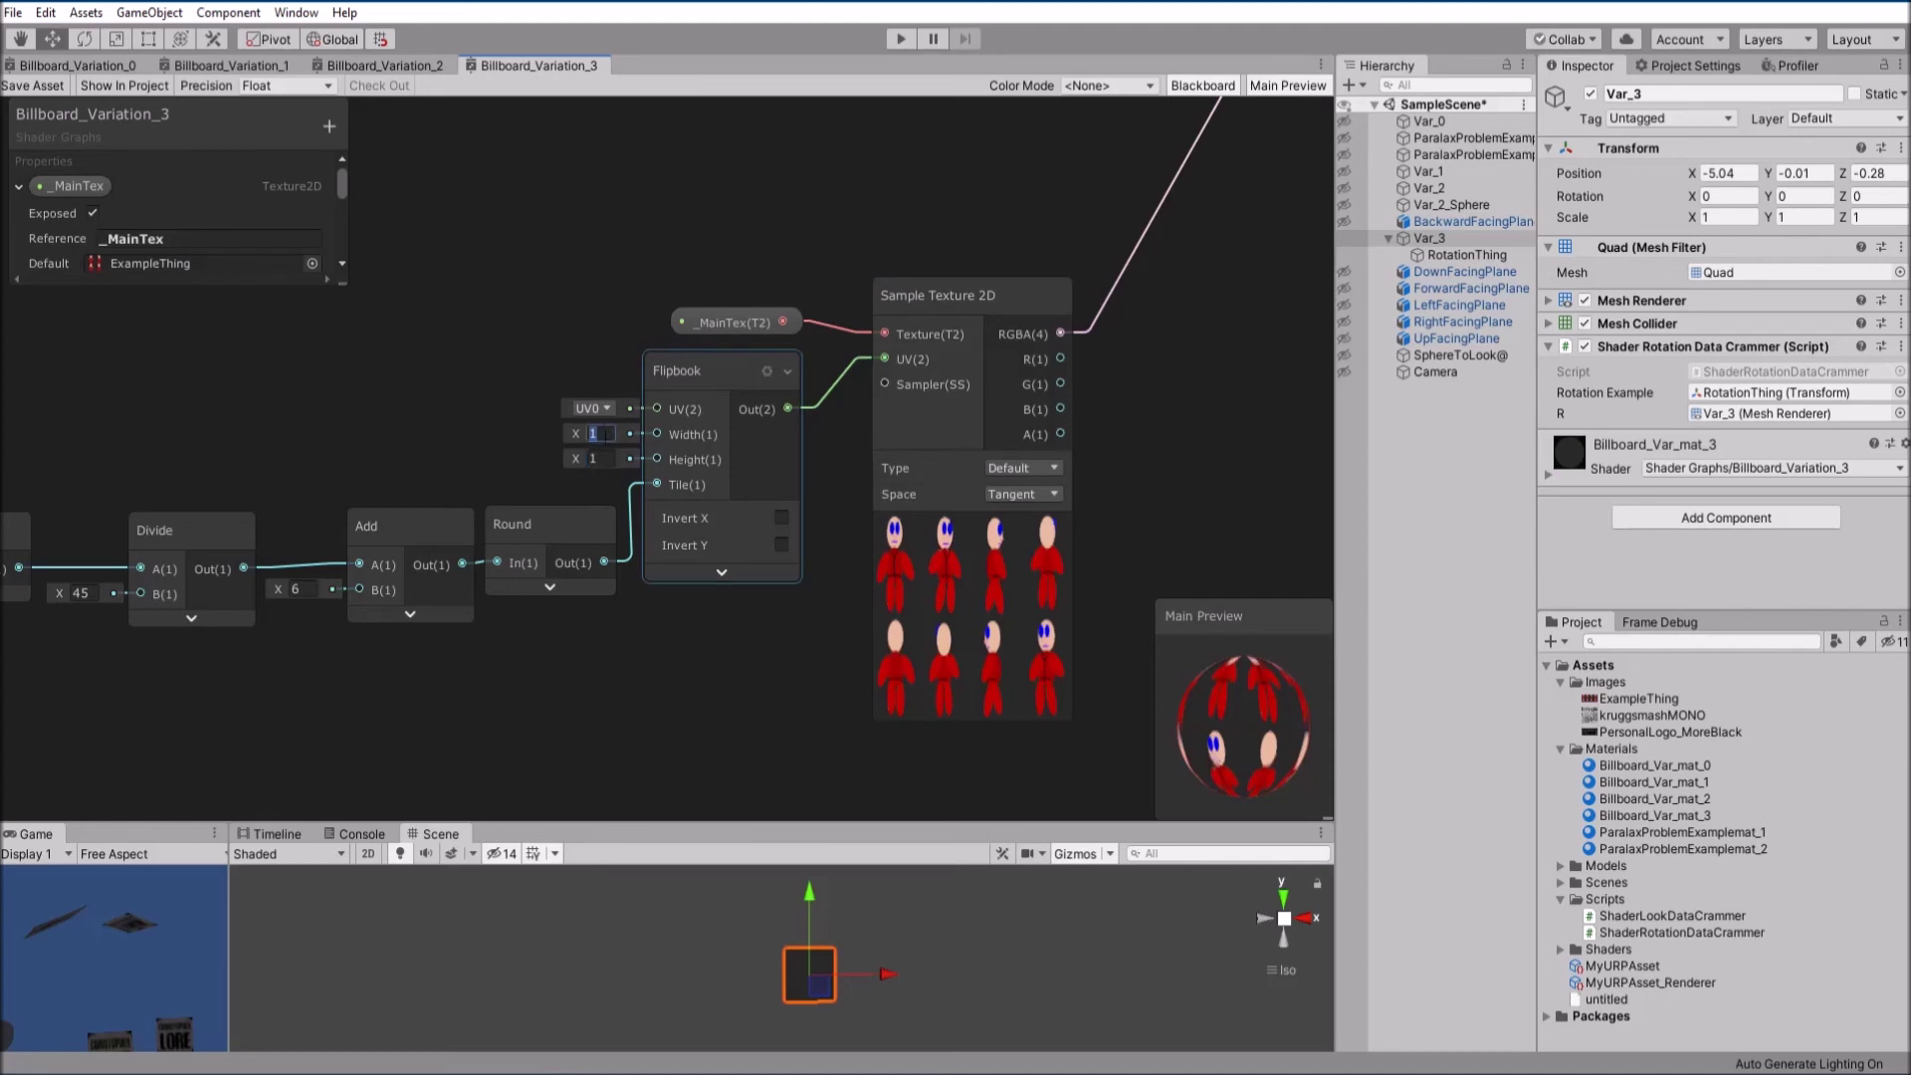
type("2")
key("Tab")
type("4")
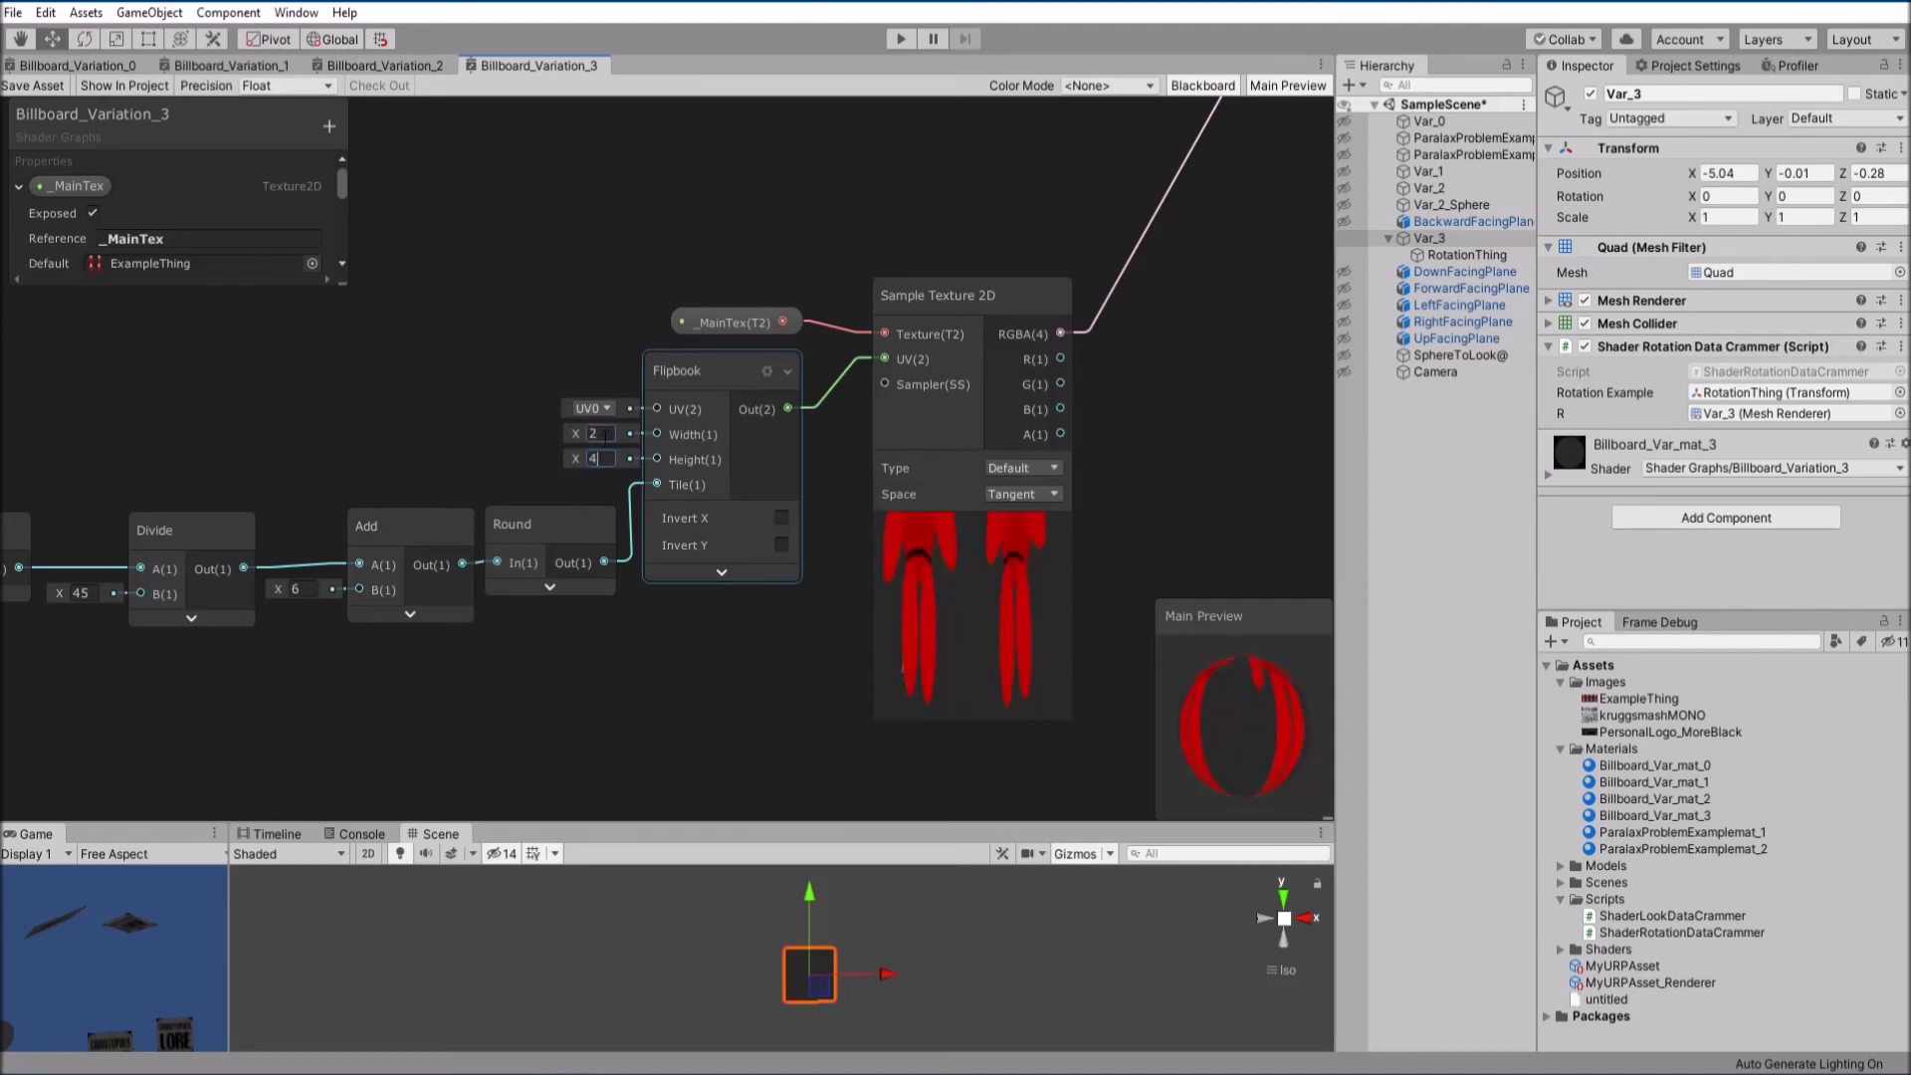
Set the Flipbook node's width to 4 and its height to 2
left_click(602, 434)
type("4")
key("Tab")
type("2")
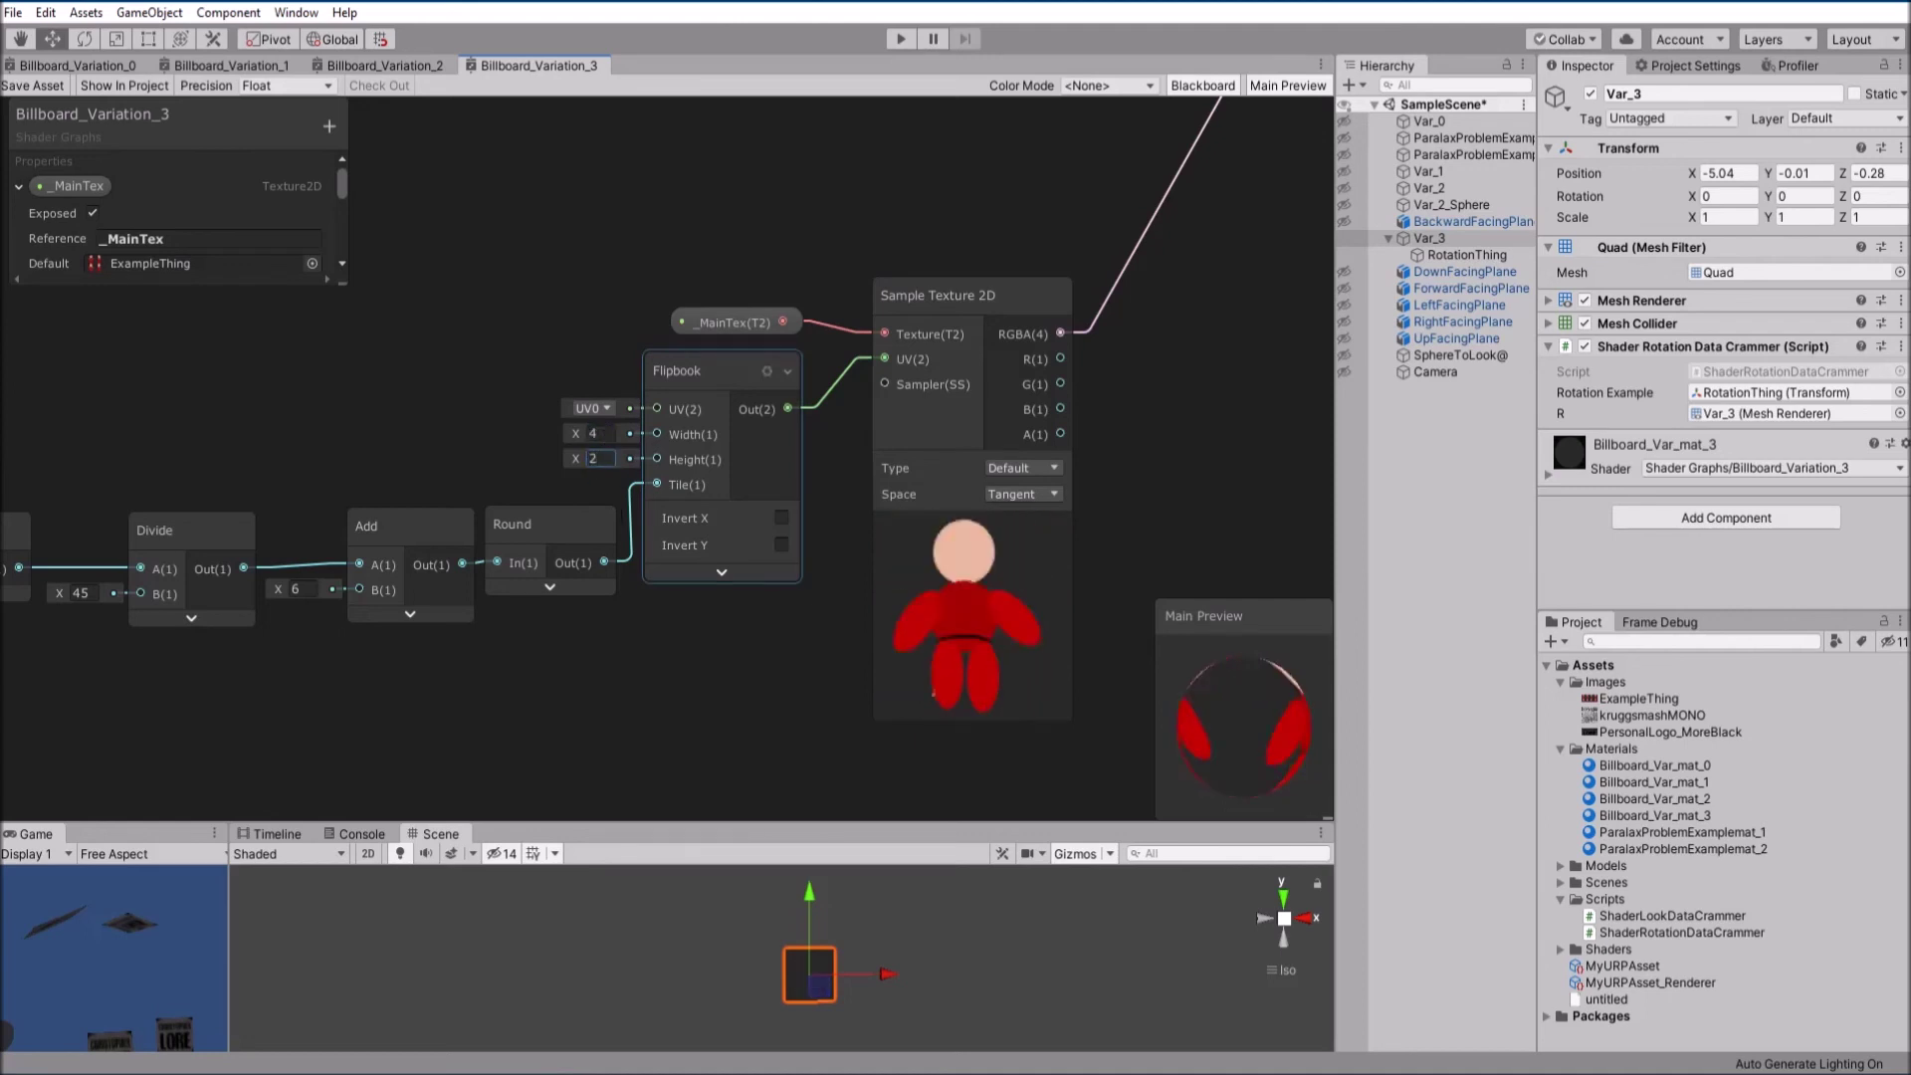
Follow the Sample Texture 2D colour output to the master node and review the overall sprite selection chain
scroll(826, 332, "down", 5)
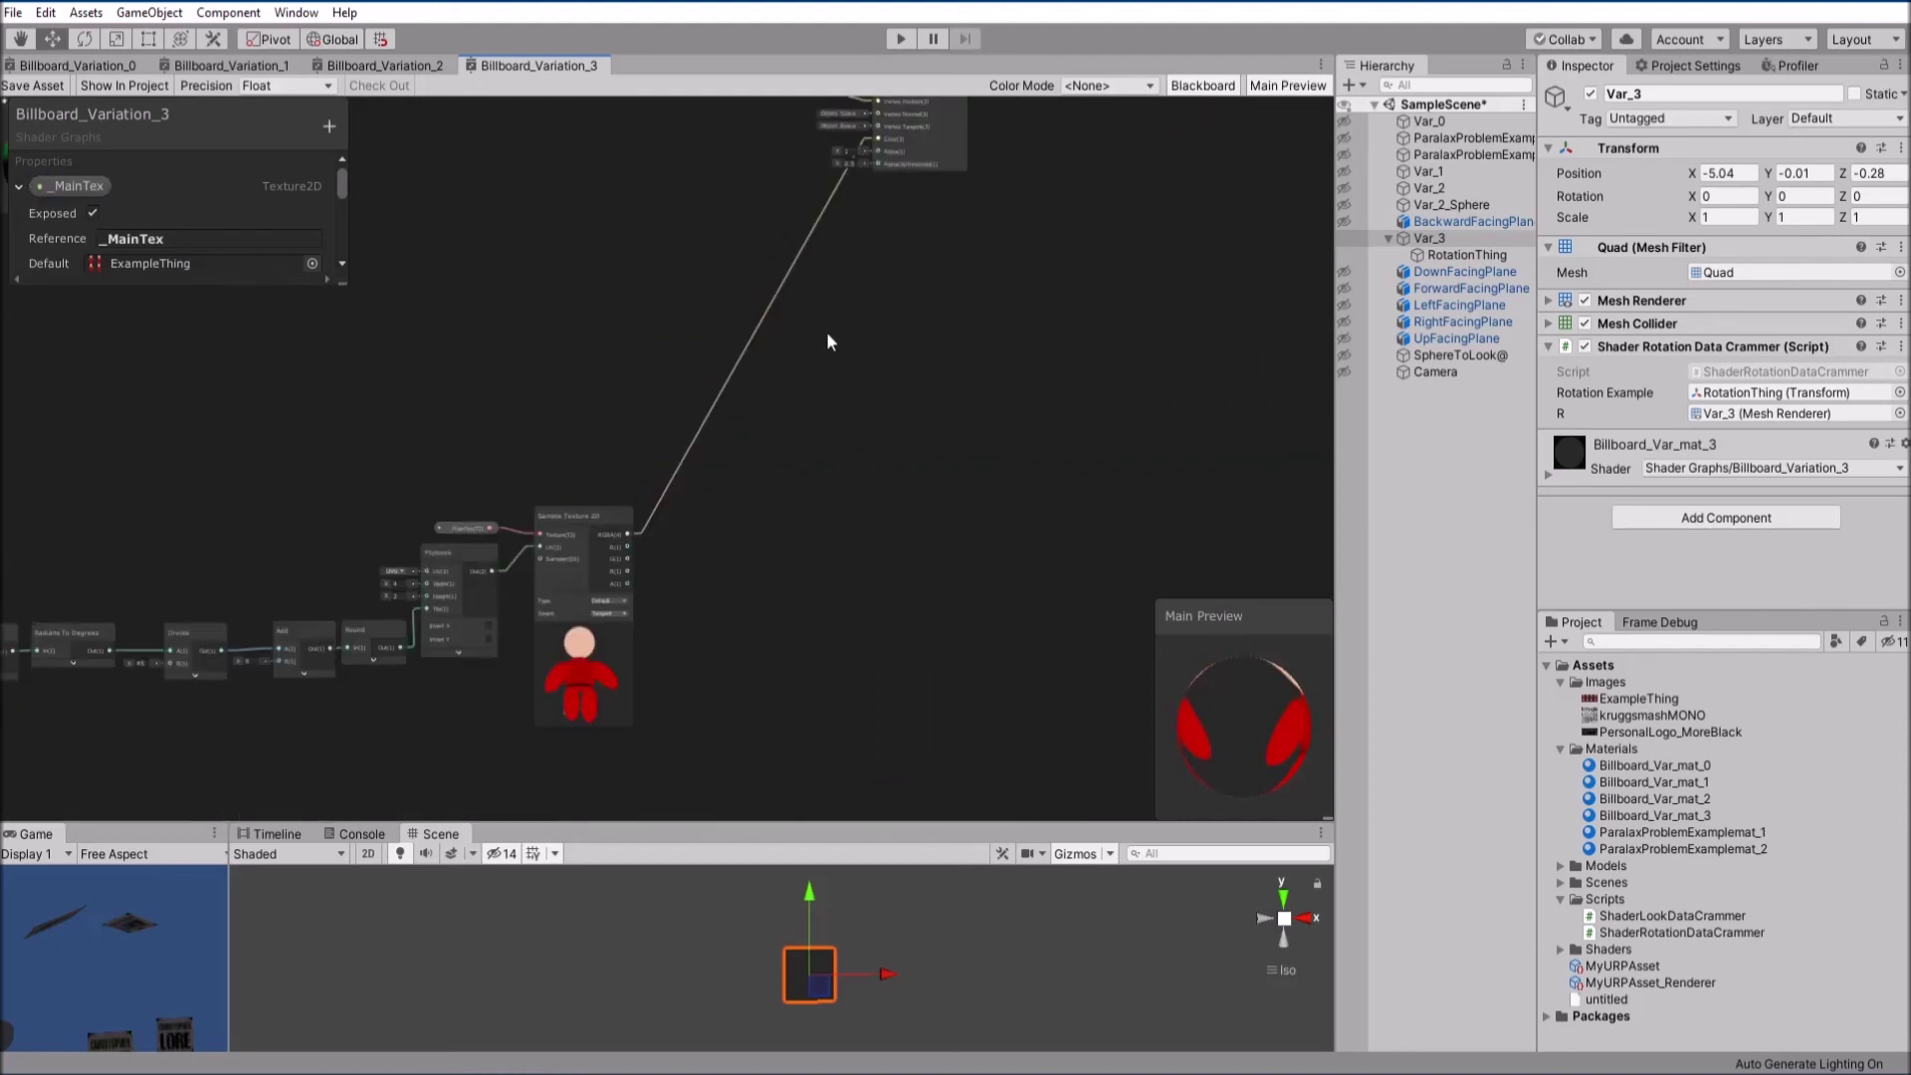
middle_click_drag(909, 101, 778, 355)
scroll(779, 354, "up", 5)
scroll(814, 642, "down", 7)
middle_click_drag(697, 789, 1083, 400)
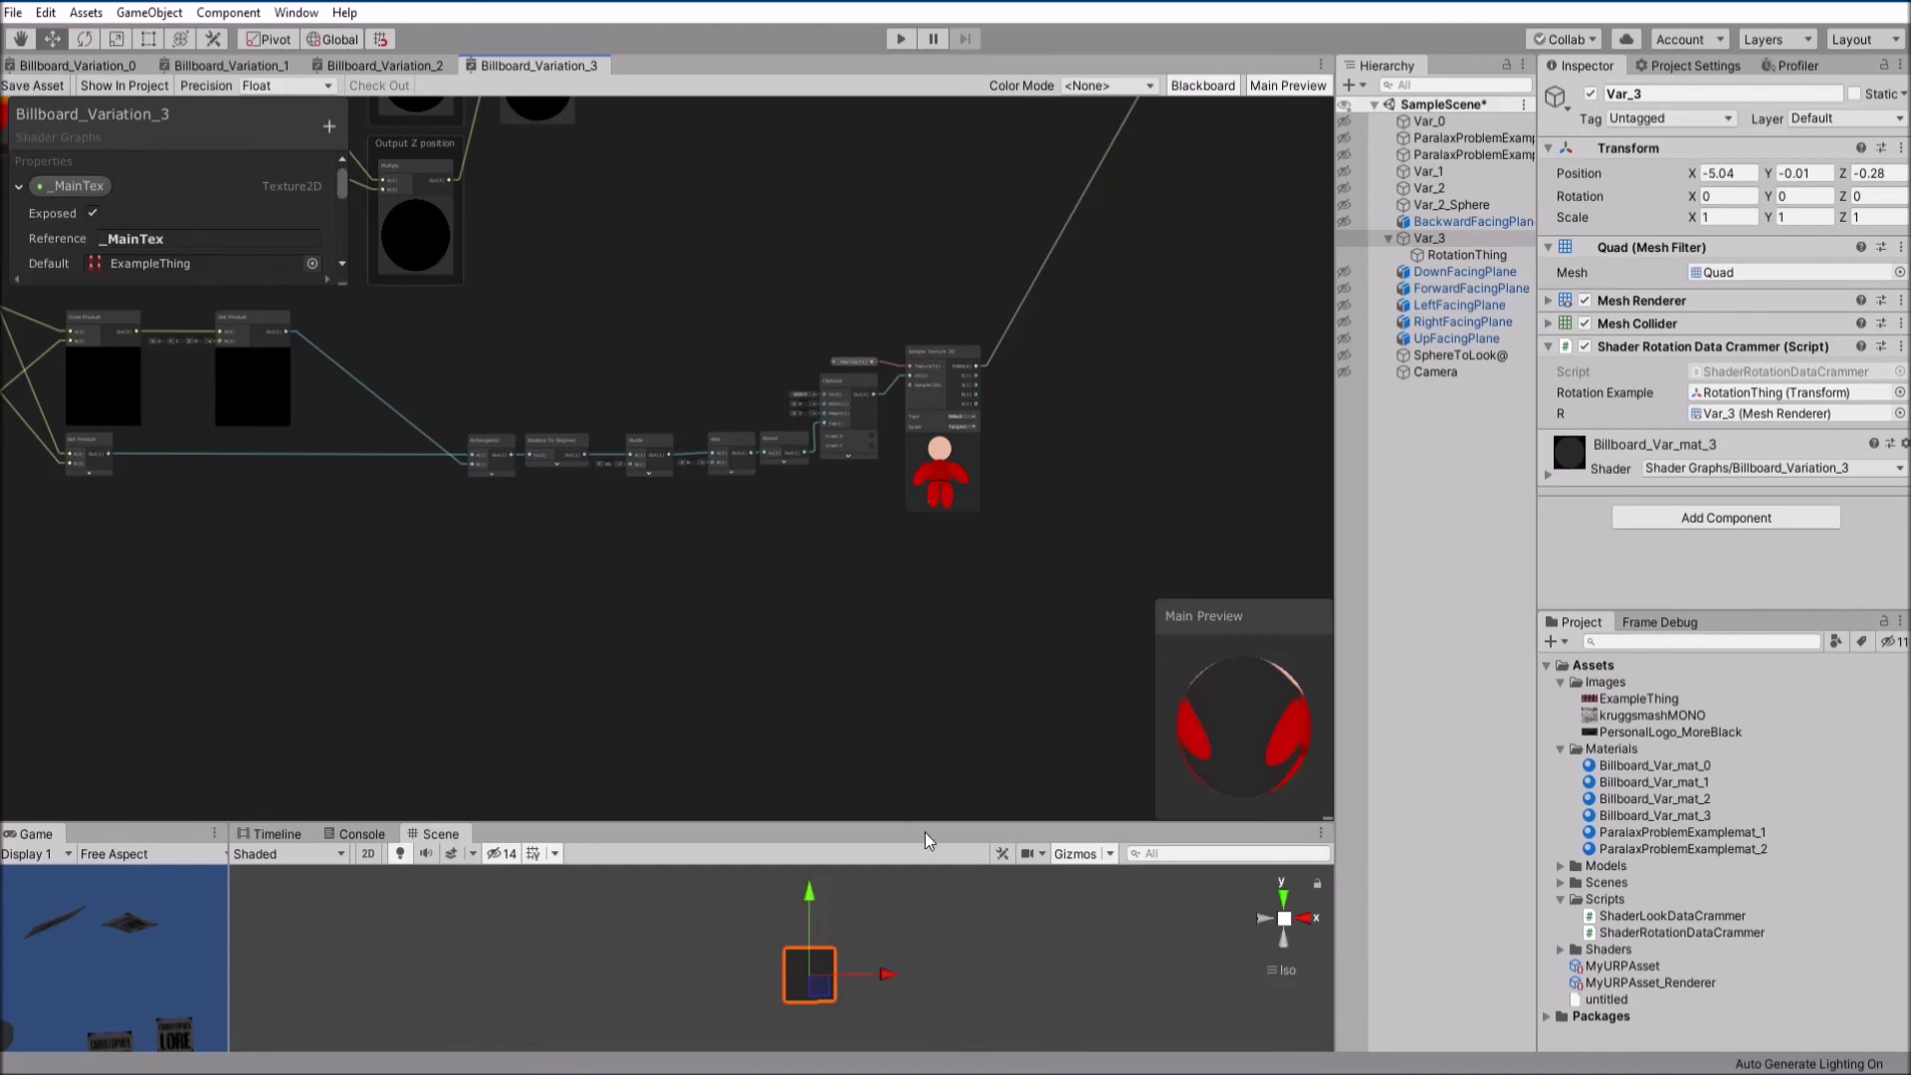
Enlarge the Scene view, start play mode to show the directional sprite on Var_3, and deselect the object
left_click_drag(928, 825, 877, 468)
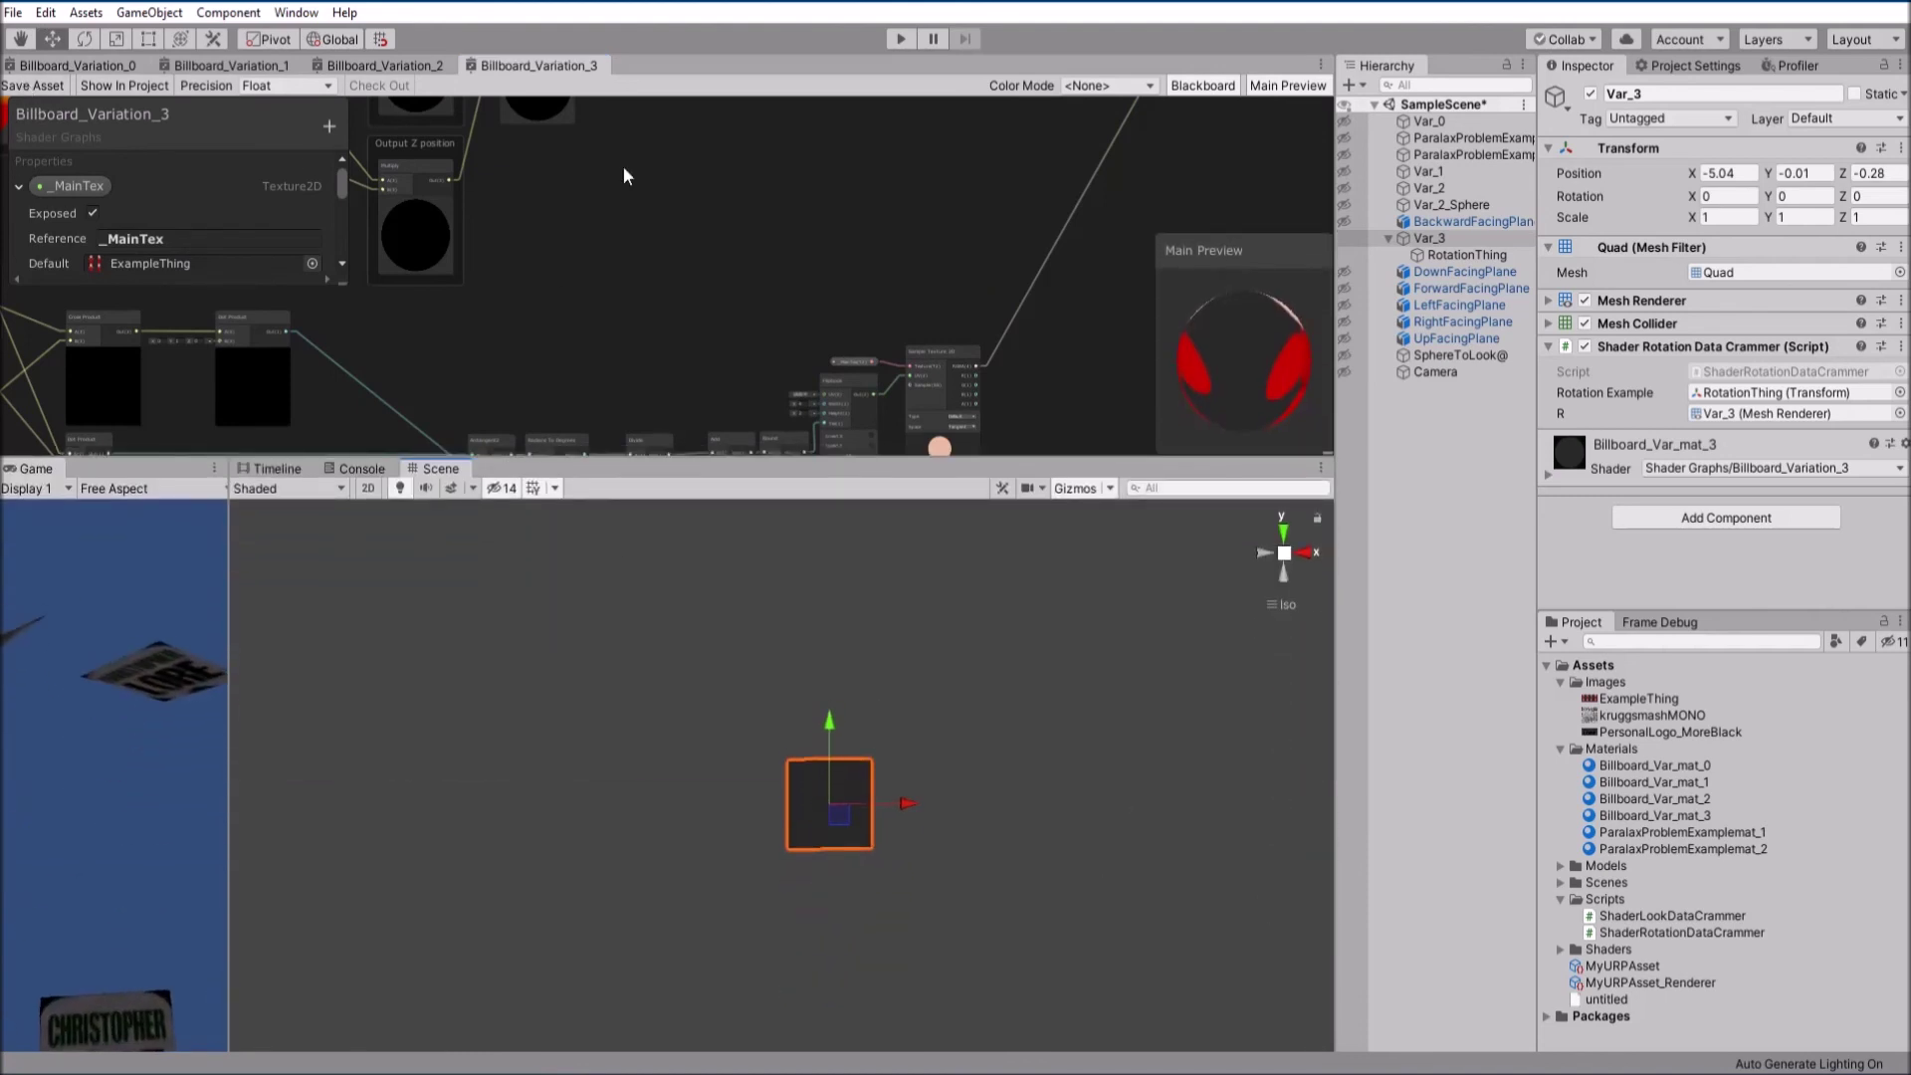
left_click(897, 40)
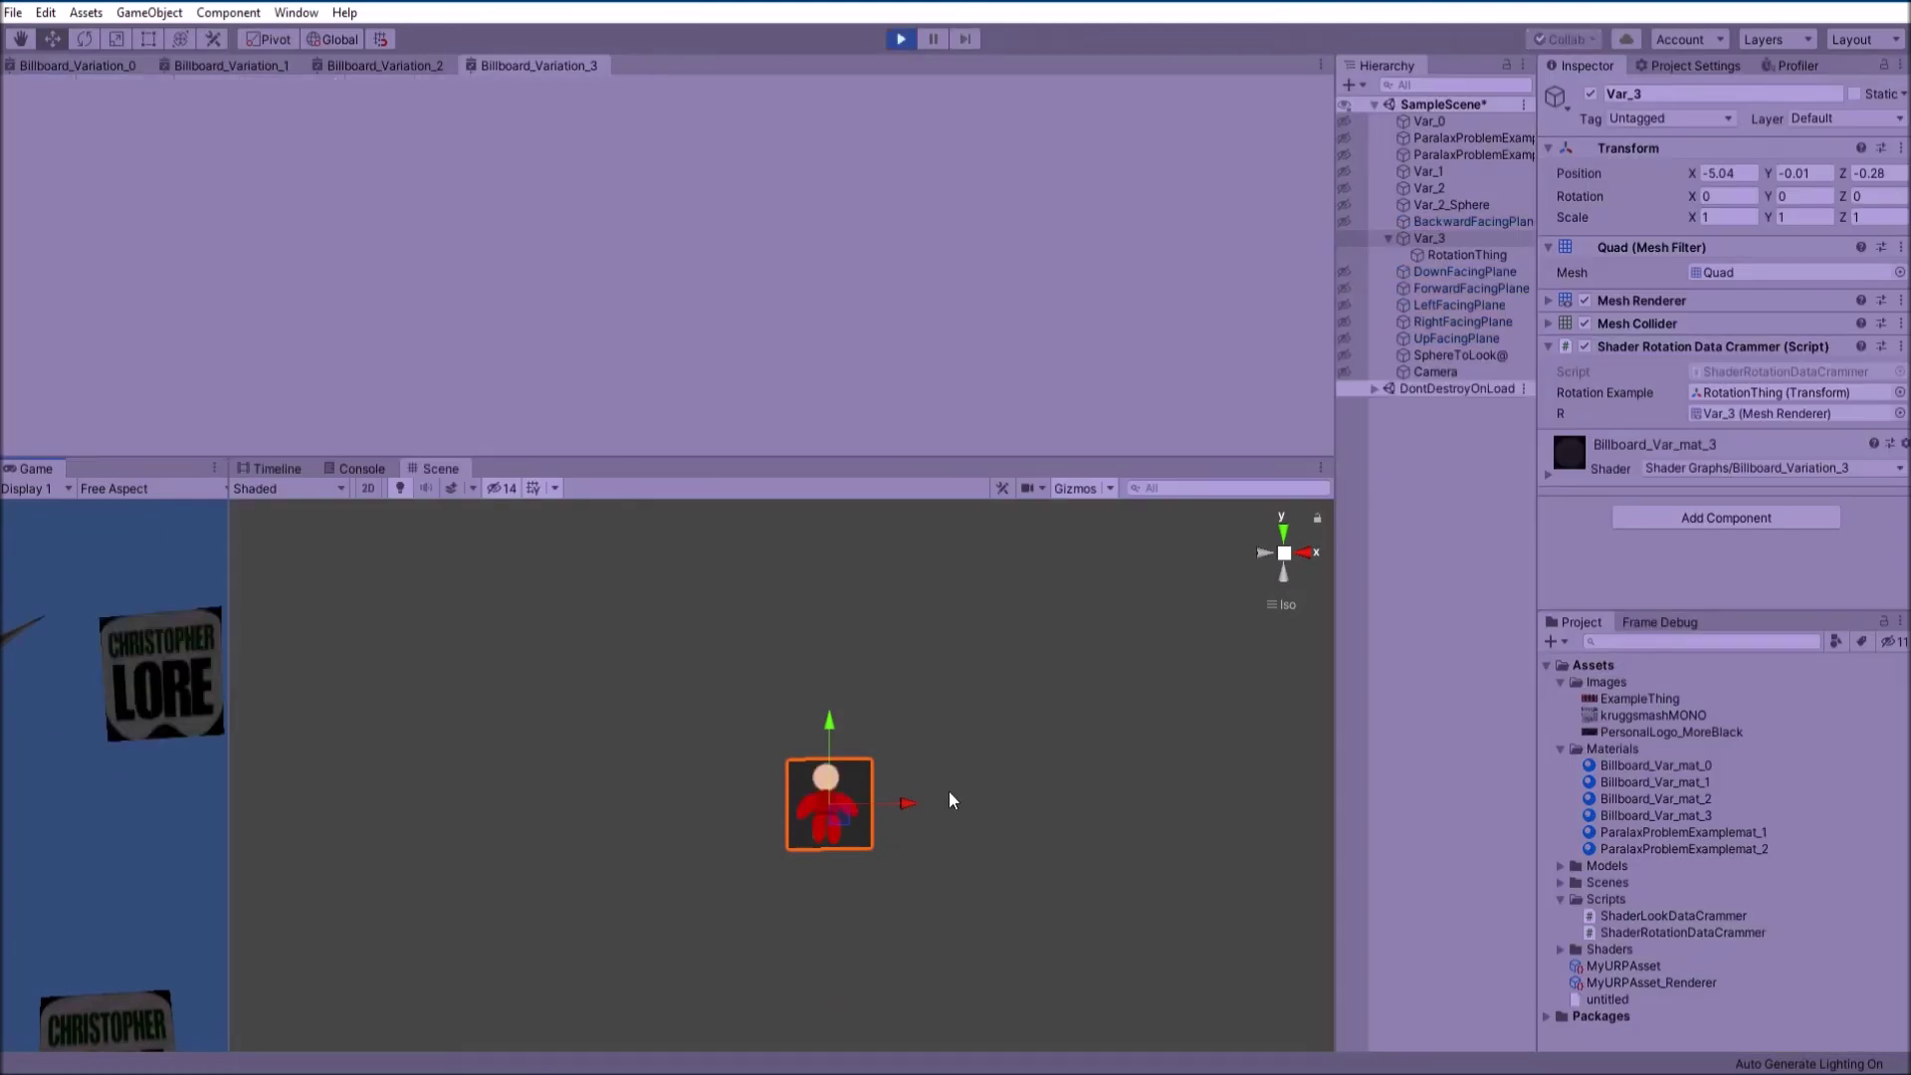
left_click(952, 786)
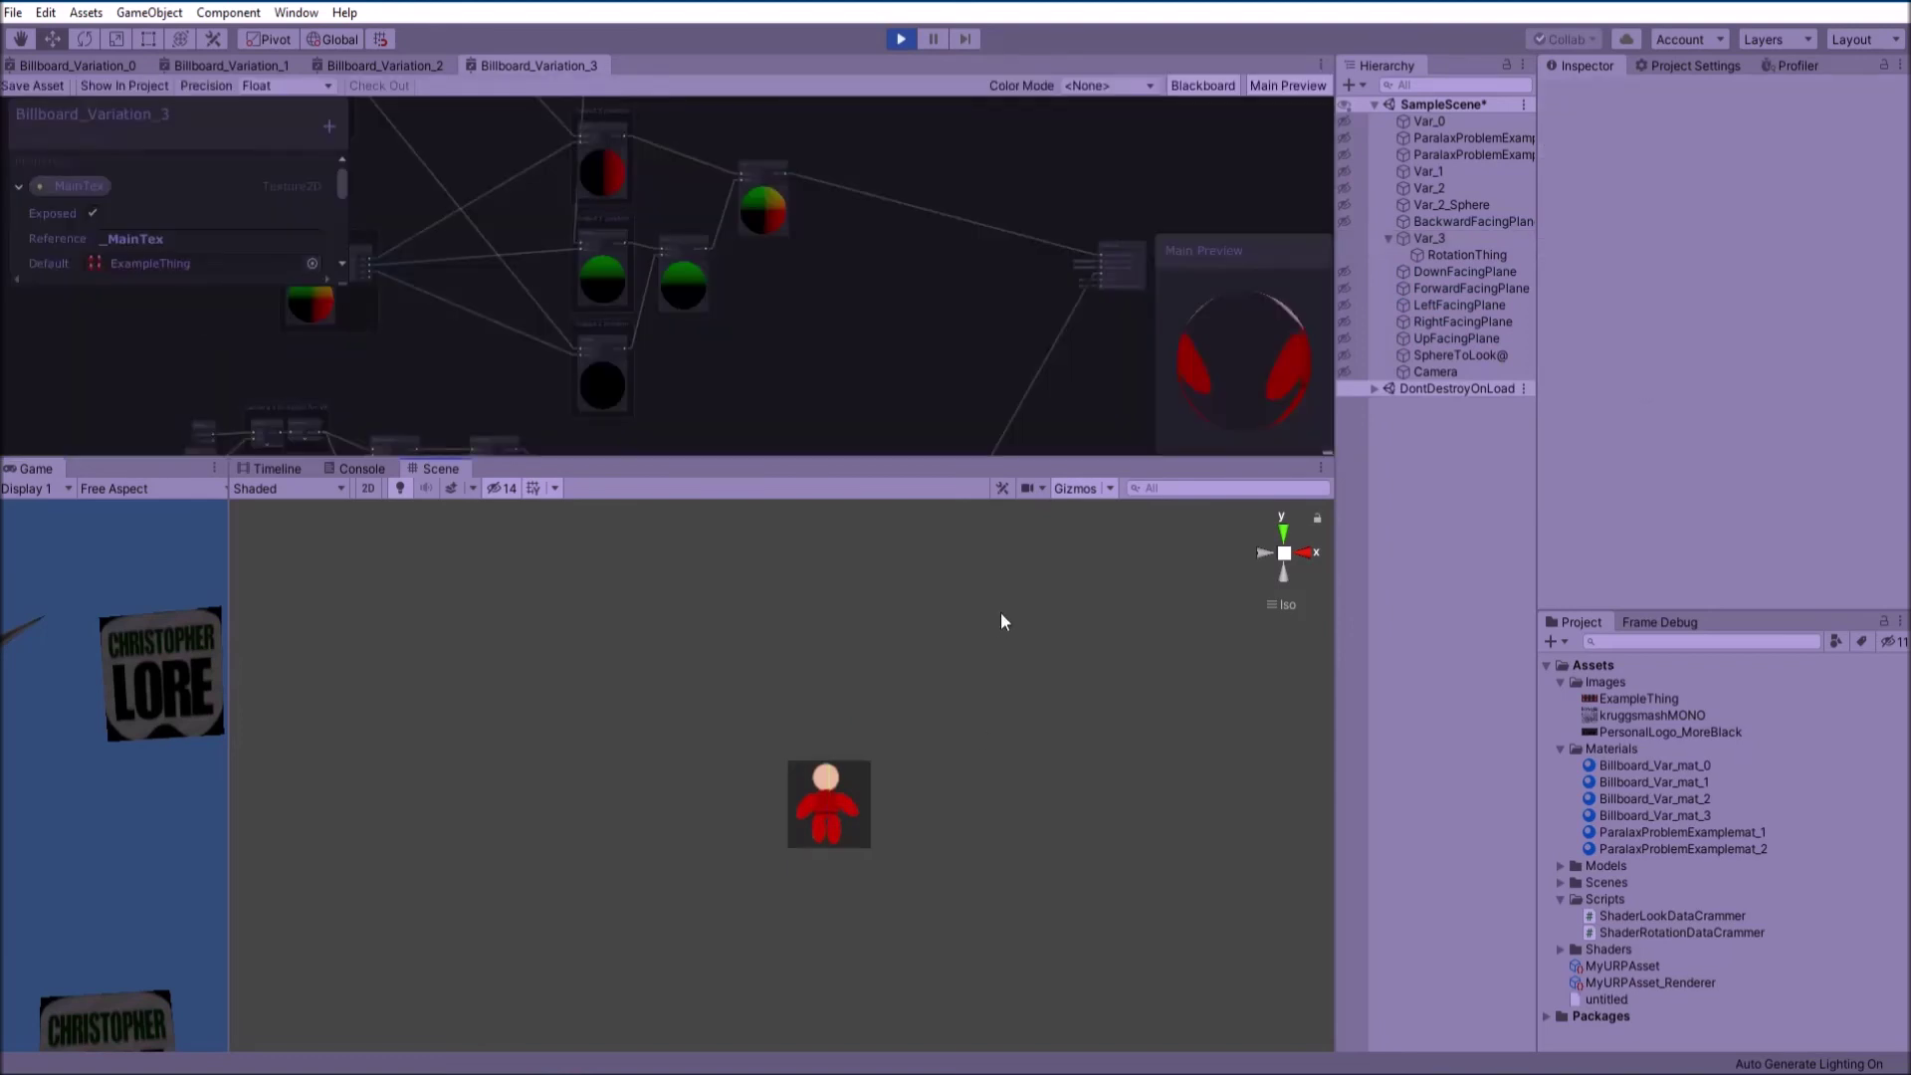
Examine the sprite on Var_3 from the front, back and sides in the Scene view to see how it changes direction
key("KP_4")
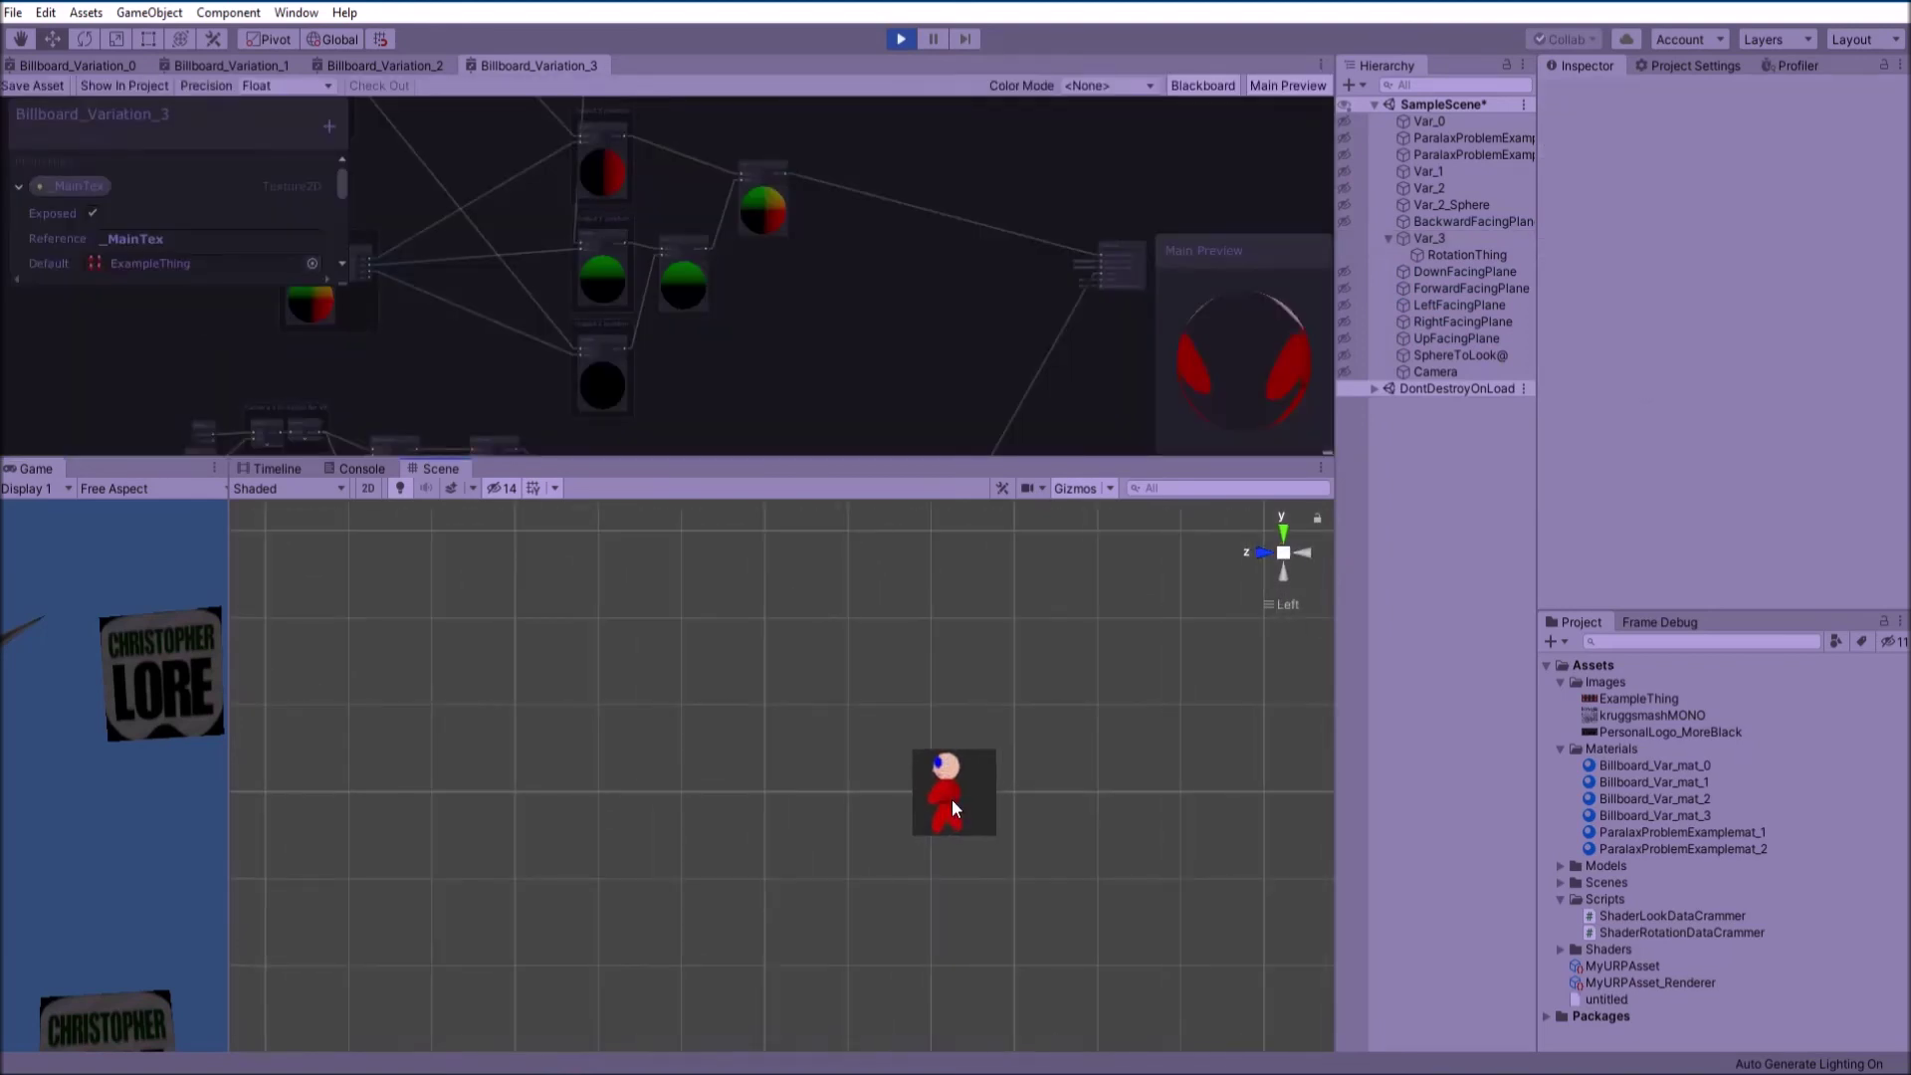
scroll(823, 812, "down", 5)
right_click_drag(824, 812, 1325, 811)
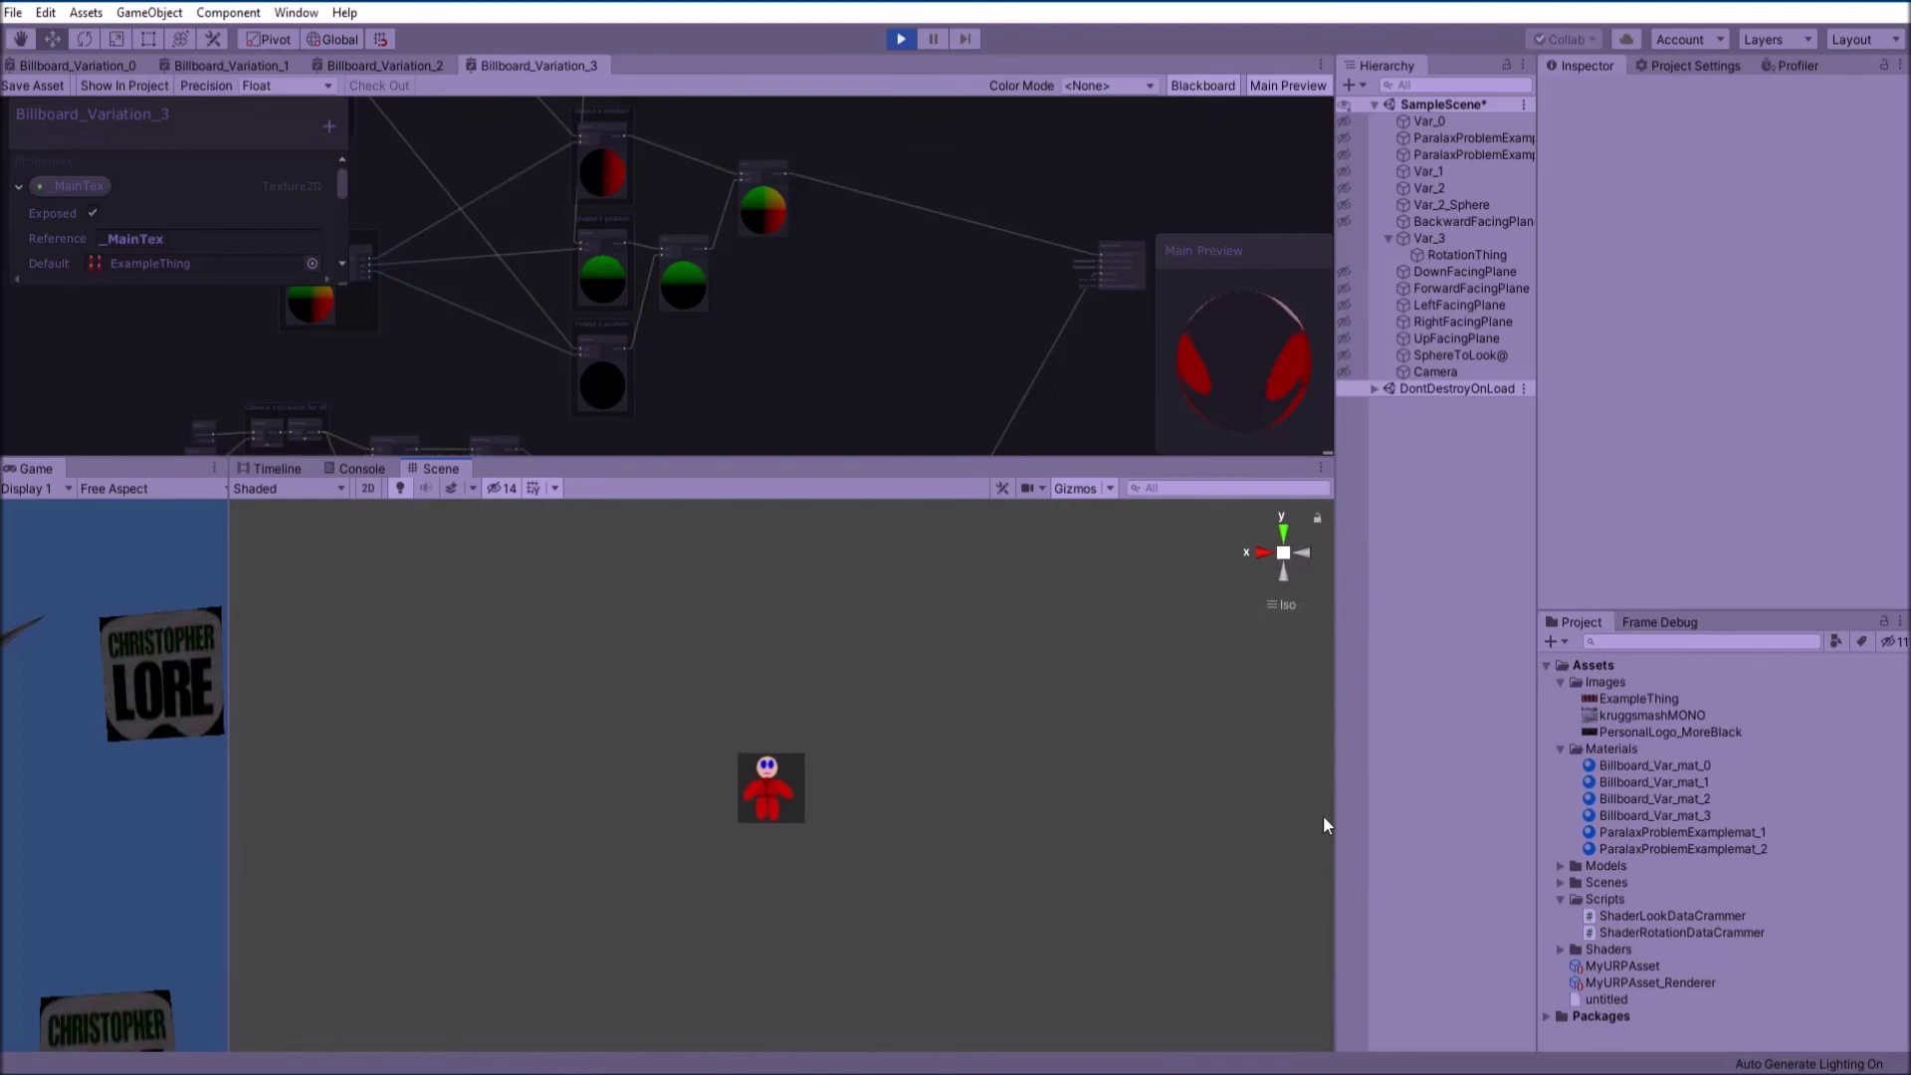
scroll(759, 824, "up", 8)
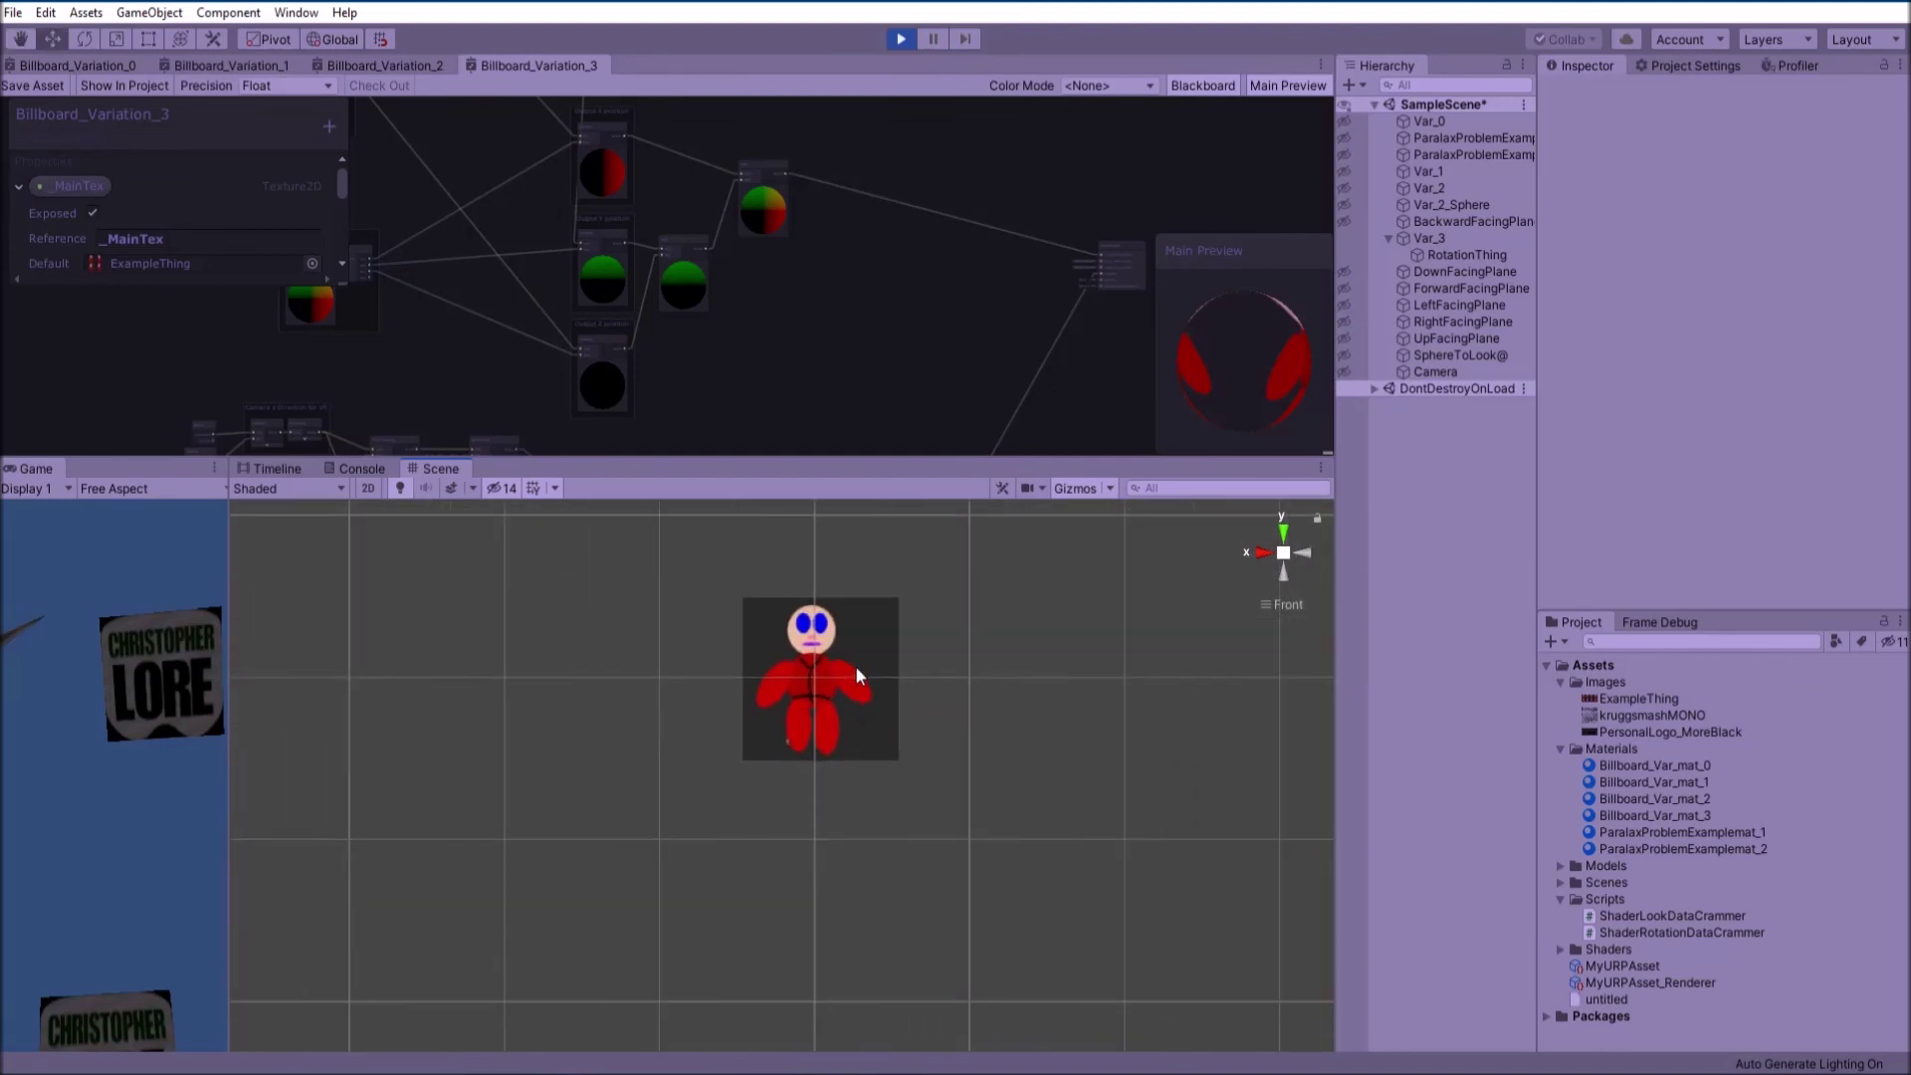
key("KP_4")
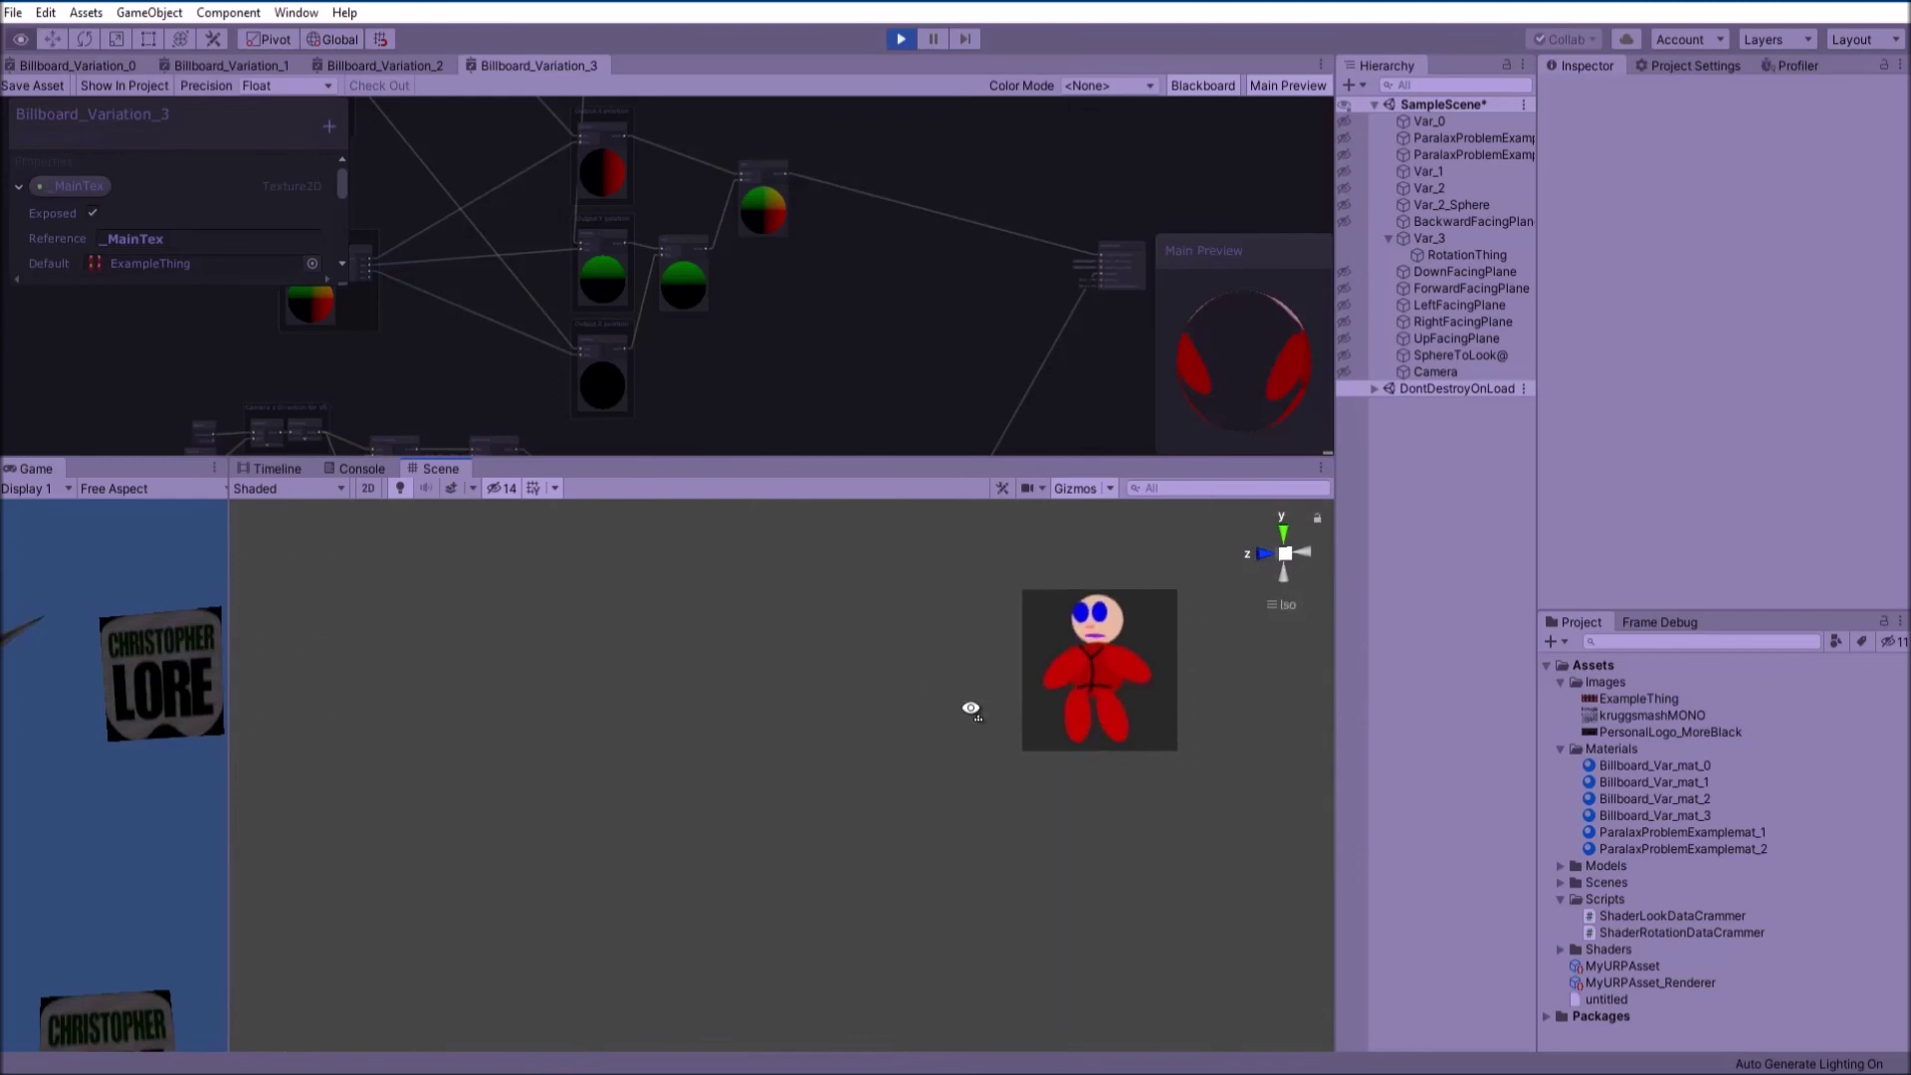
right_click_drag(969, 704, 1192, 706)
Select Var_3 and try a Y rotation of 54.66, viewing the quad from another angle
left_click(1429, 239)
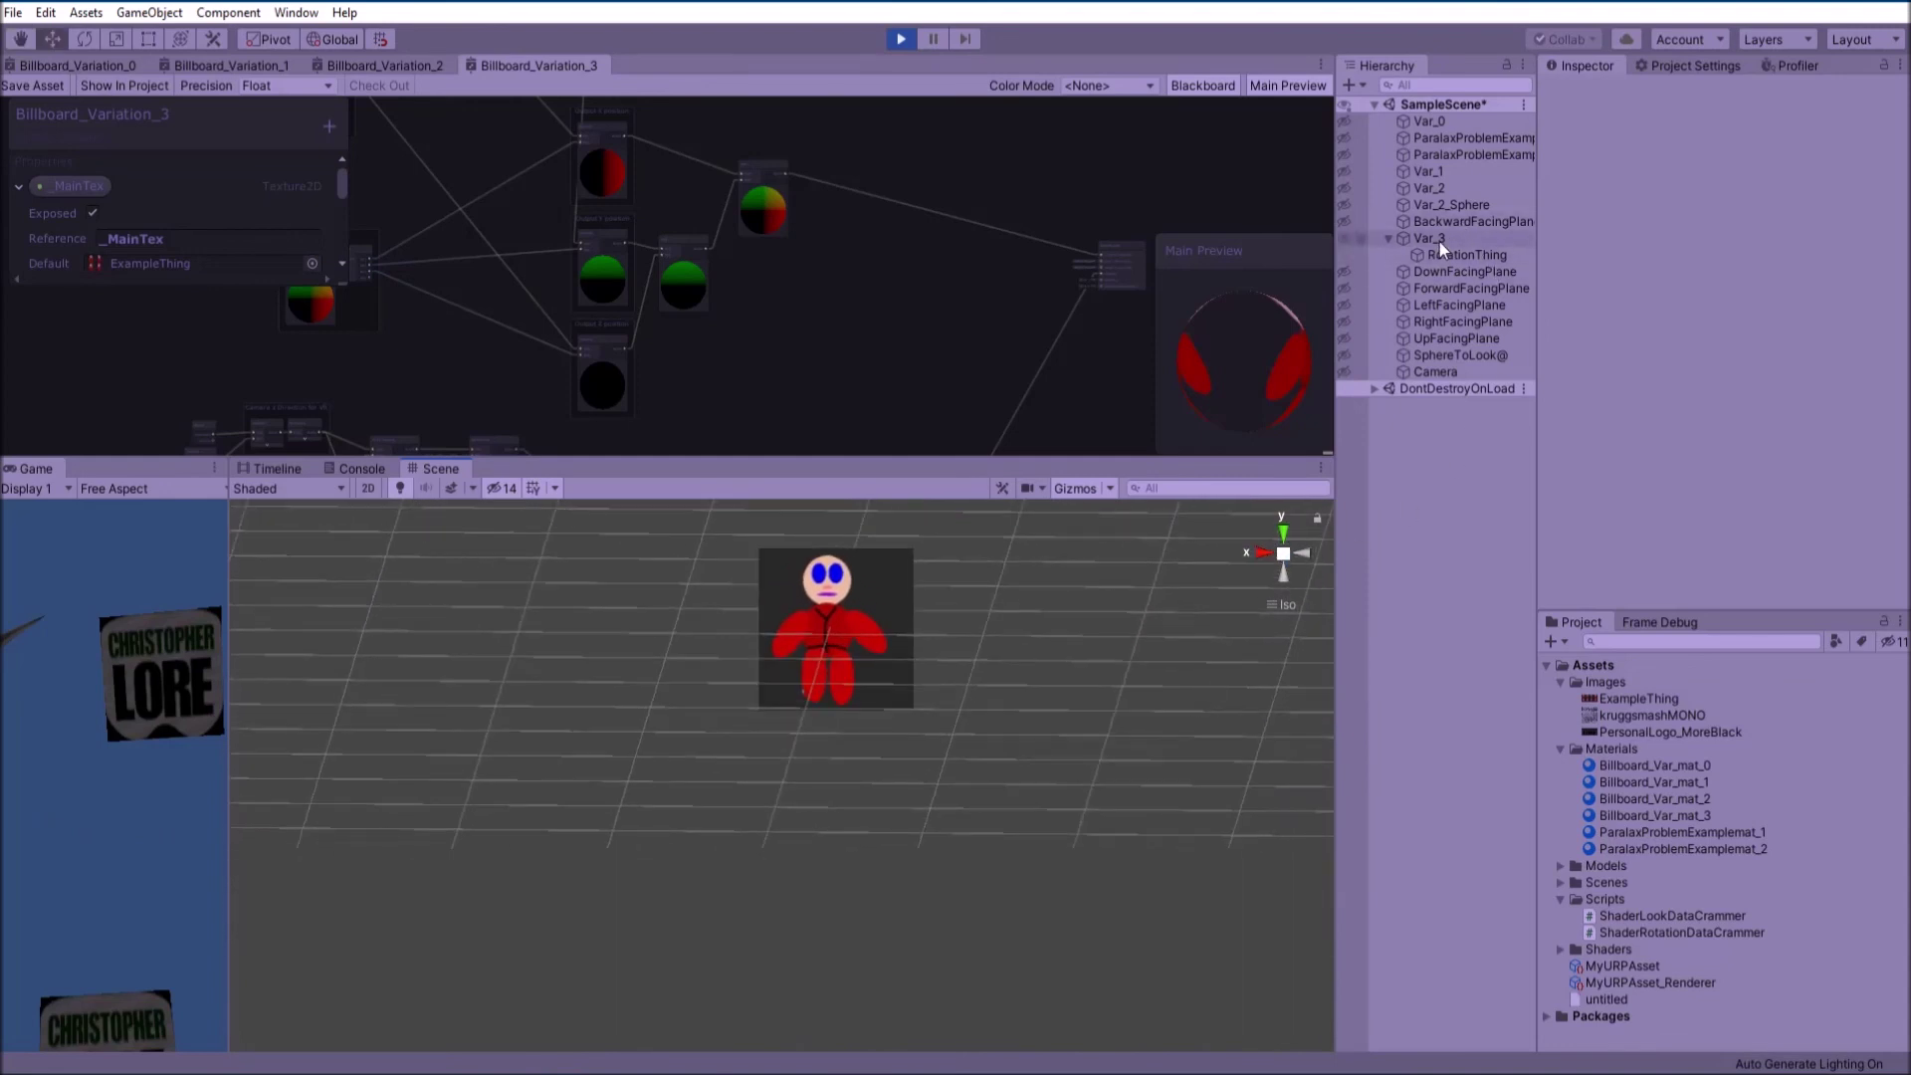
left_click(1781, 196)
type("51.63")
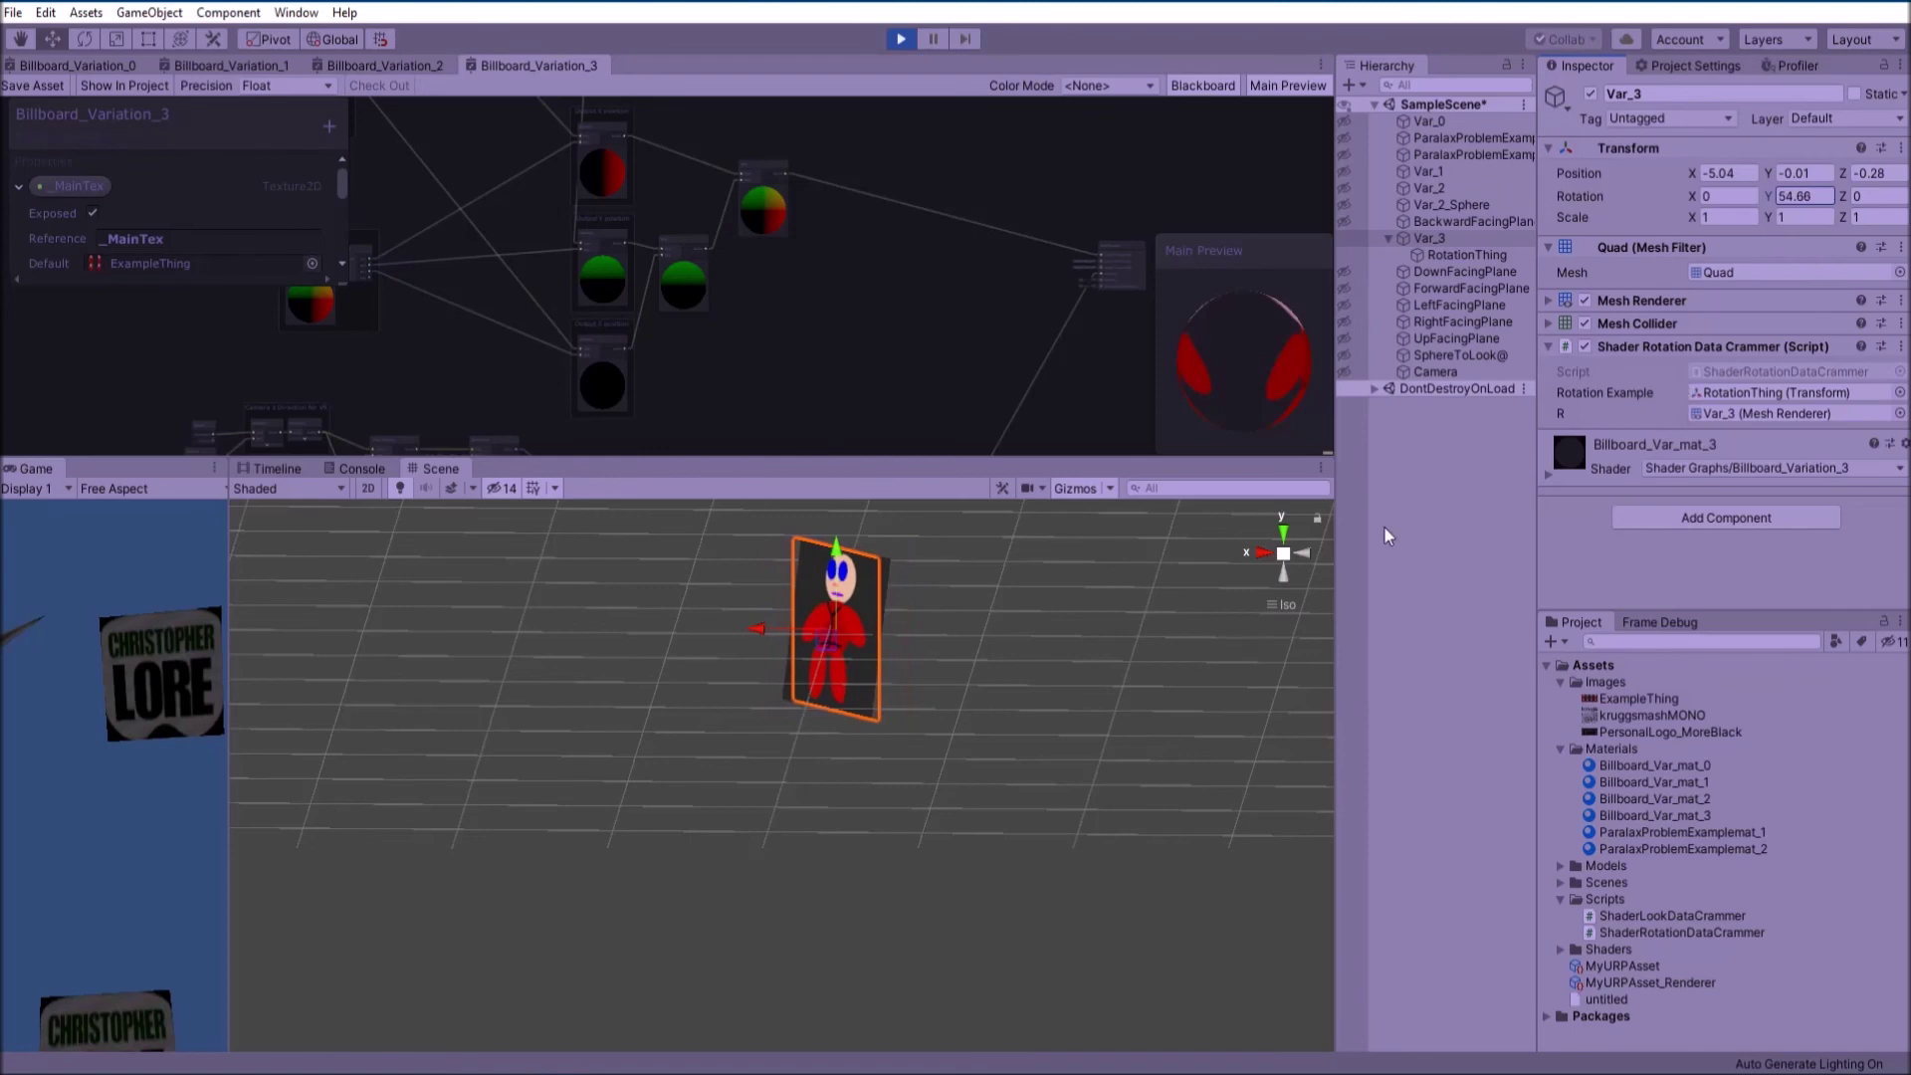
right_click_drag(1114, 603, 338, 637)
Set Var_3's Y rotation to 0 and view the sprite close to front-on
left_click(1821, 192)
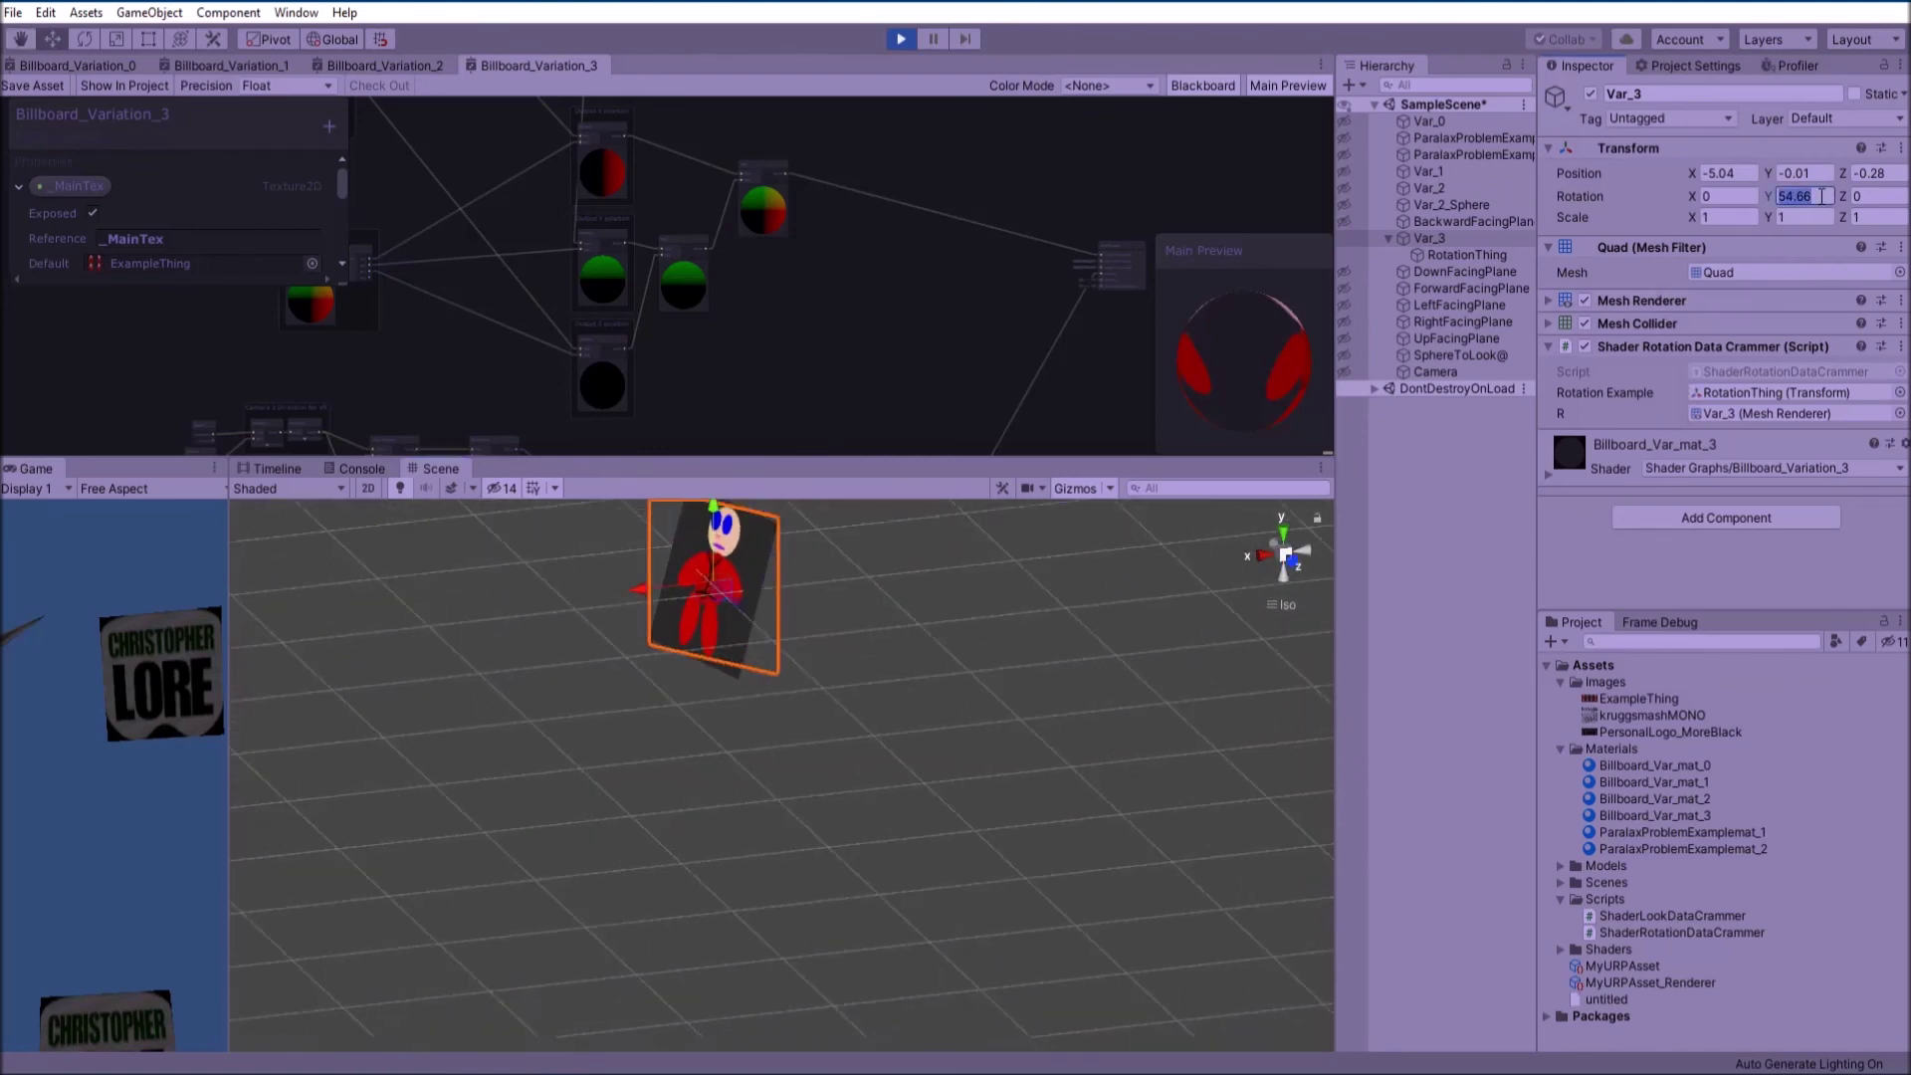
type("0")
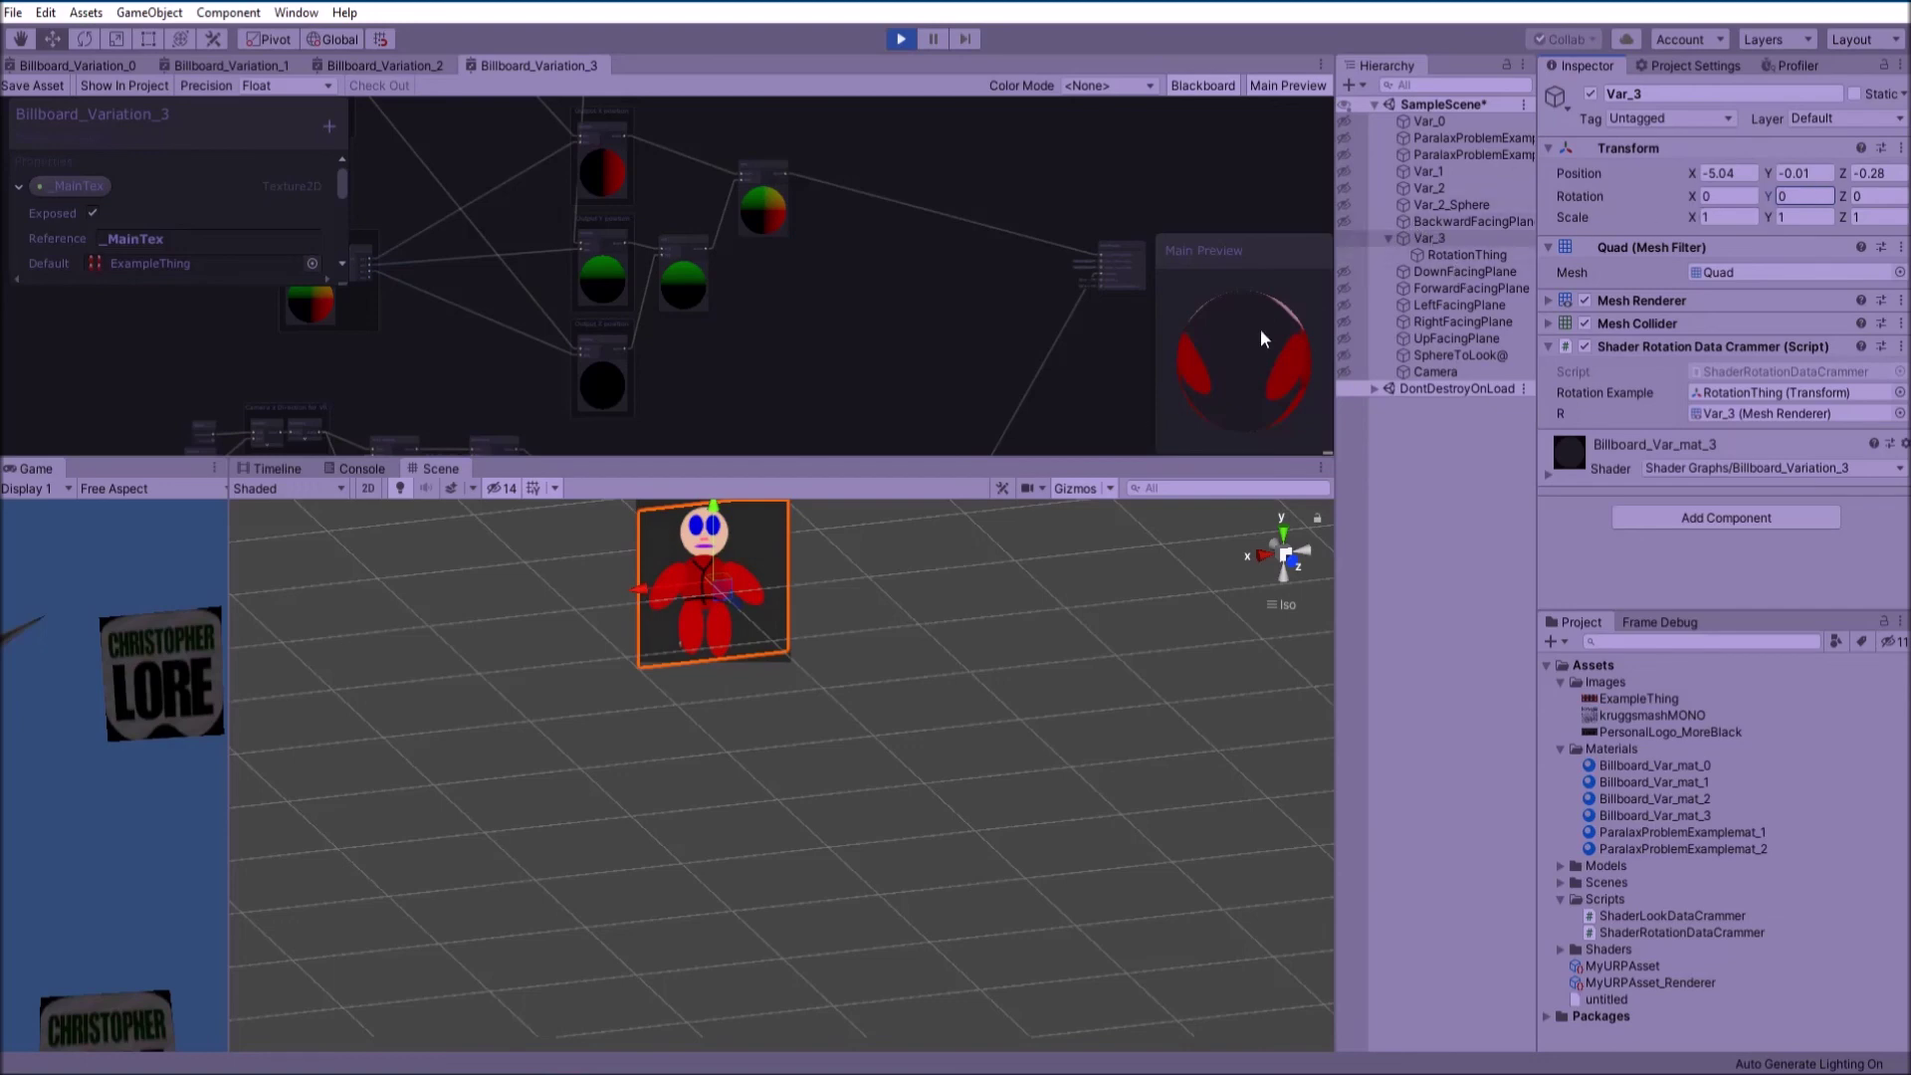
right_click_drag(955, 661, 731, 595)
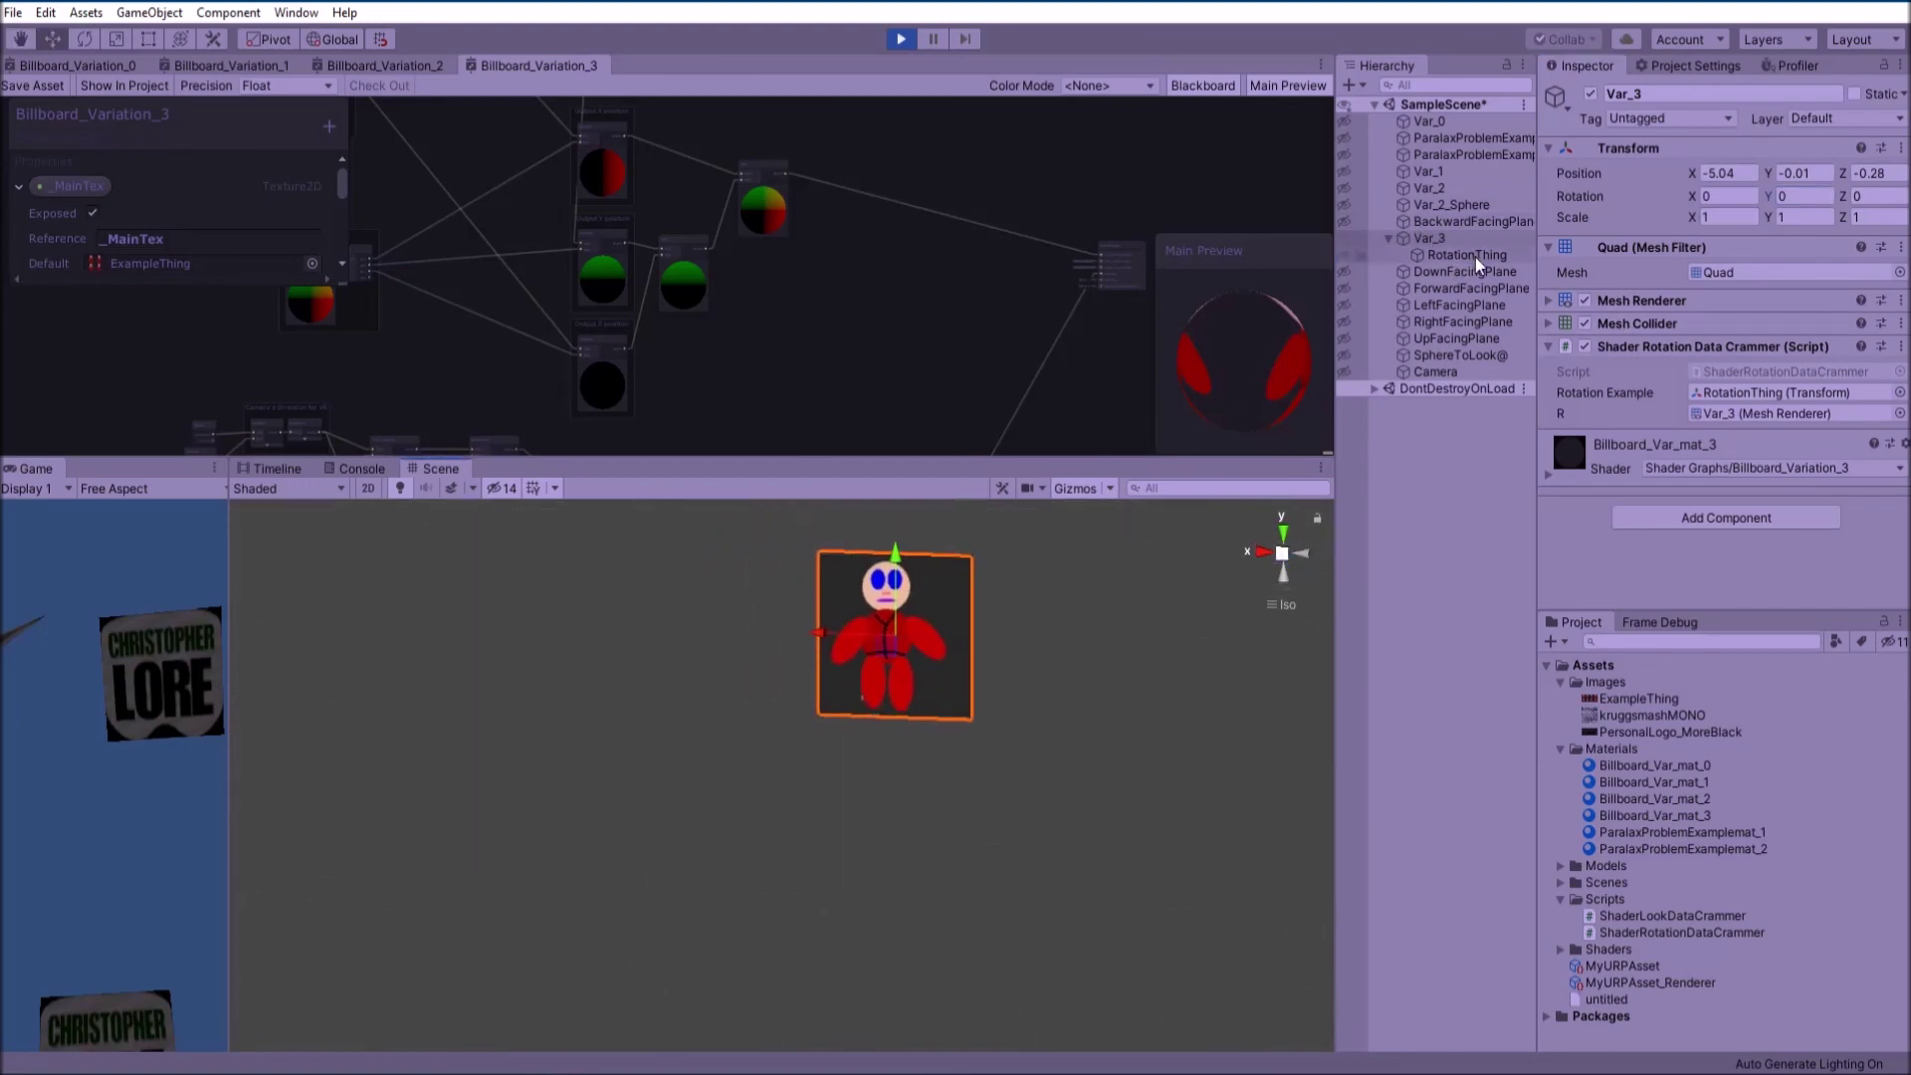
Spin Var_3's child RotationThing around Y through the sprite directions, set its Y rotation to 90, and deselect it
left_click(1475, 257)
left_click_drag(1774, 193, 1483, 515)
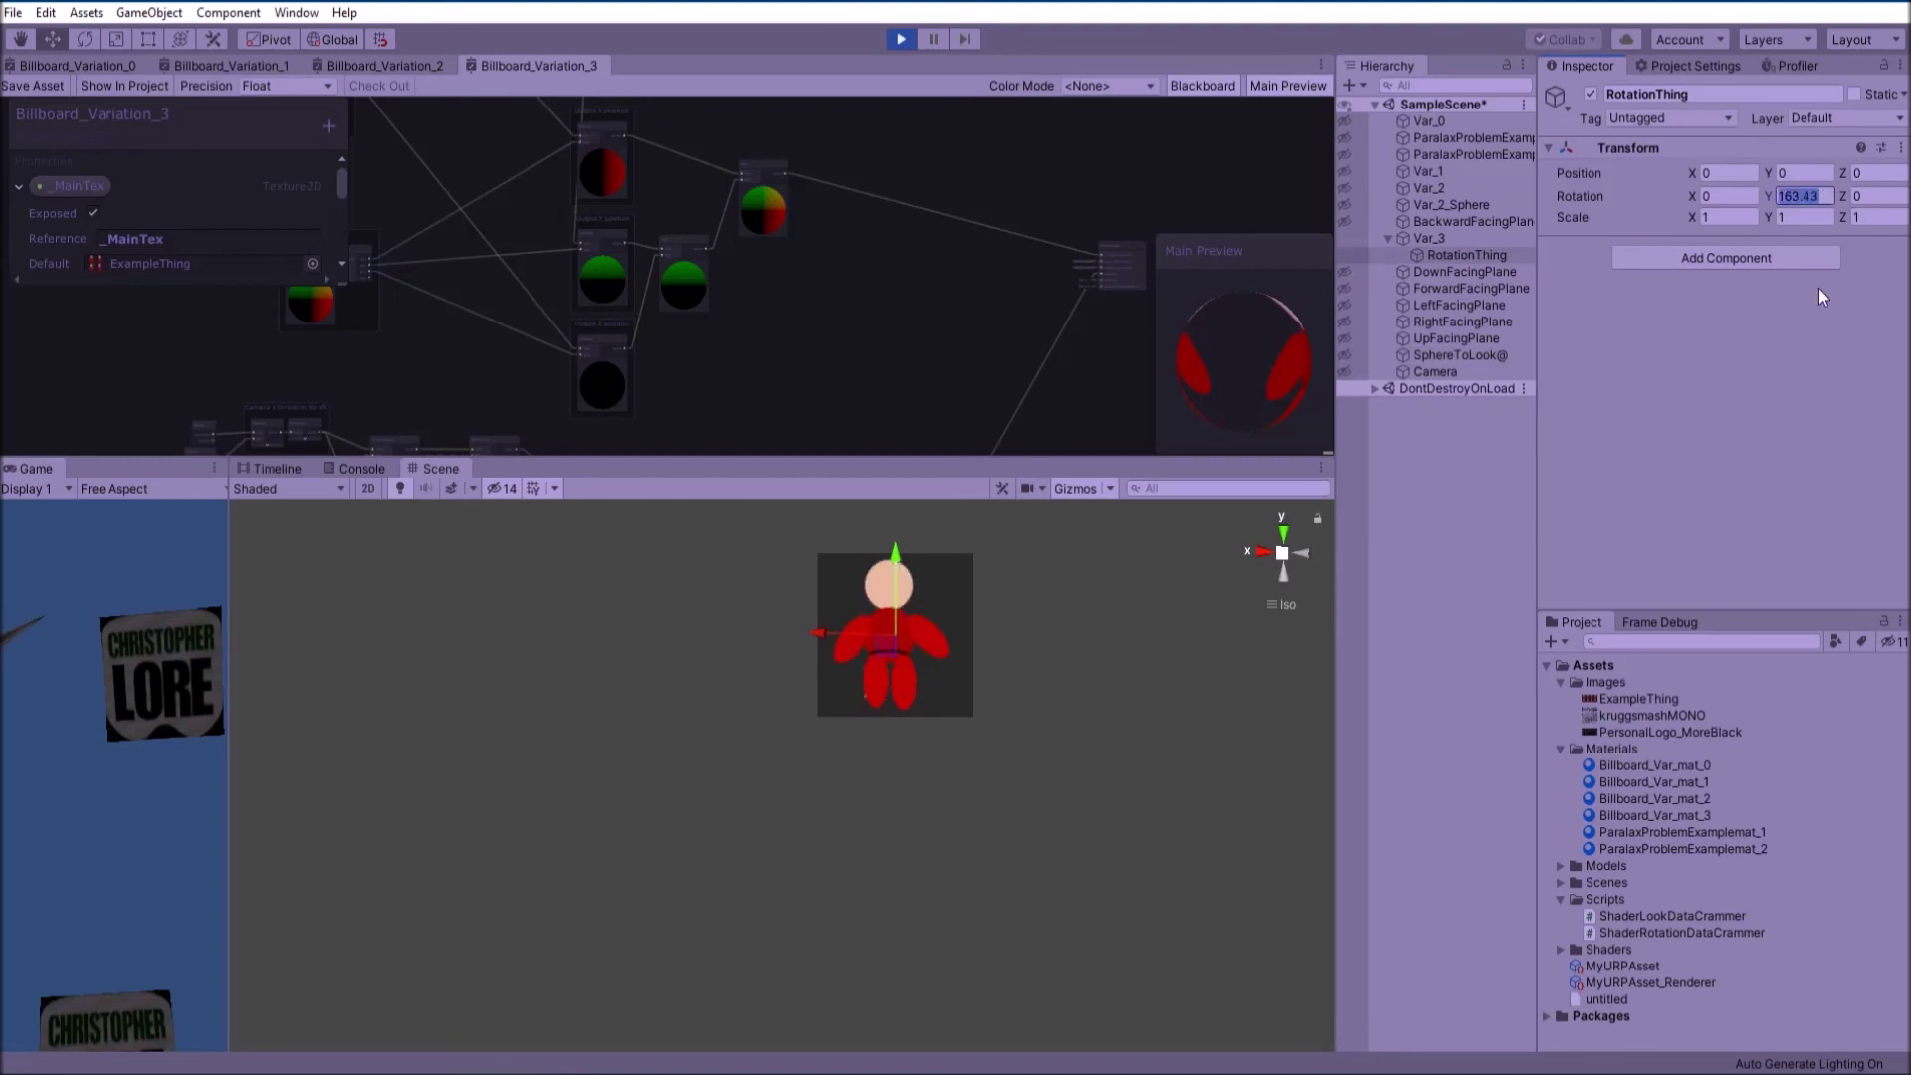
type("90")
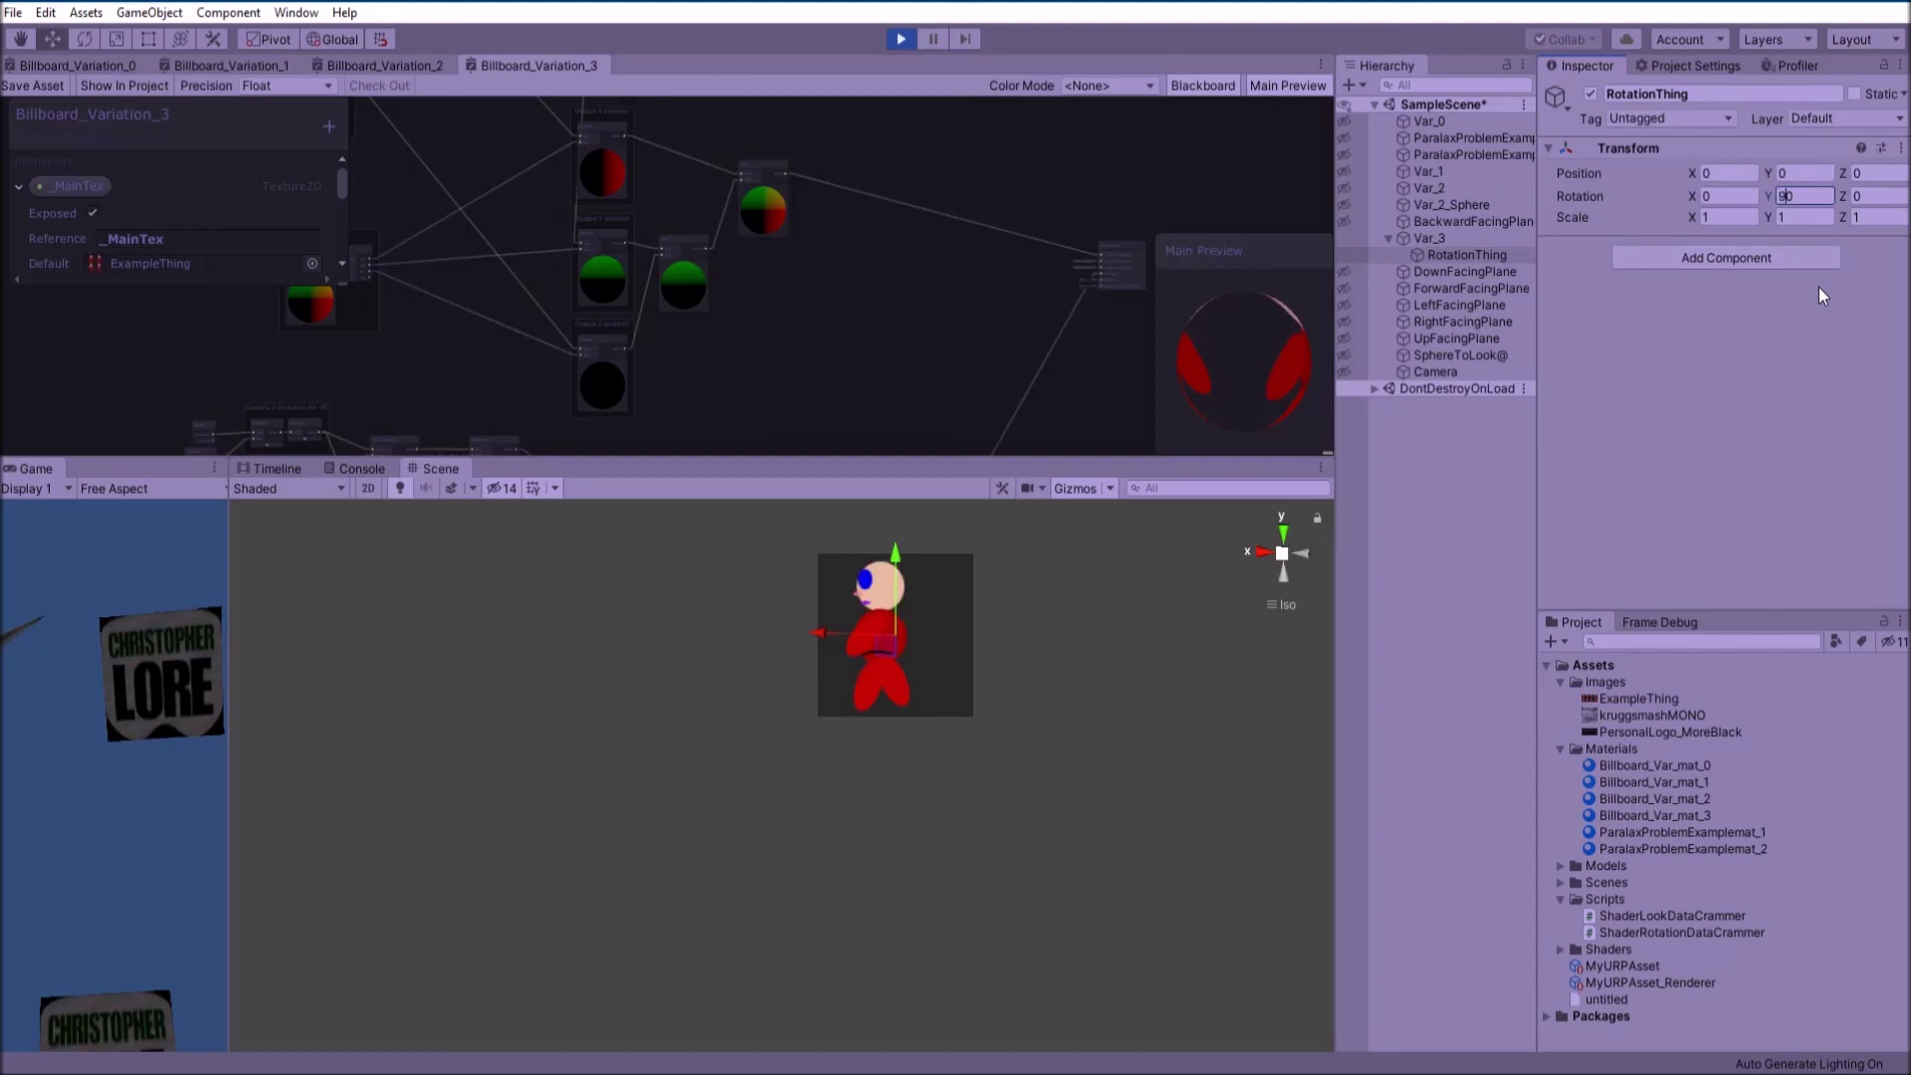
left_click(1118, 685)
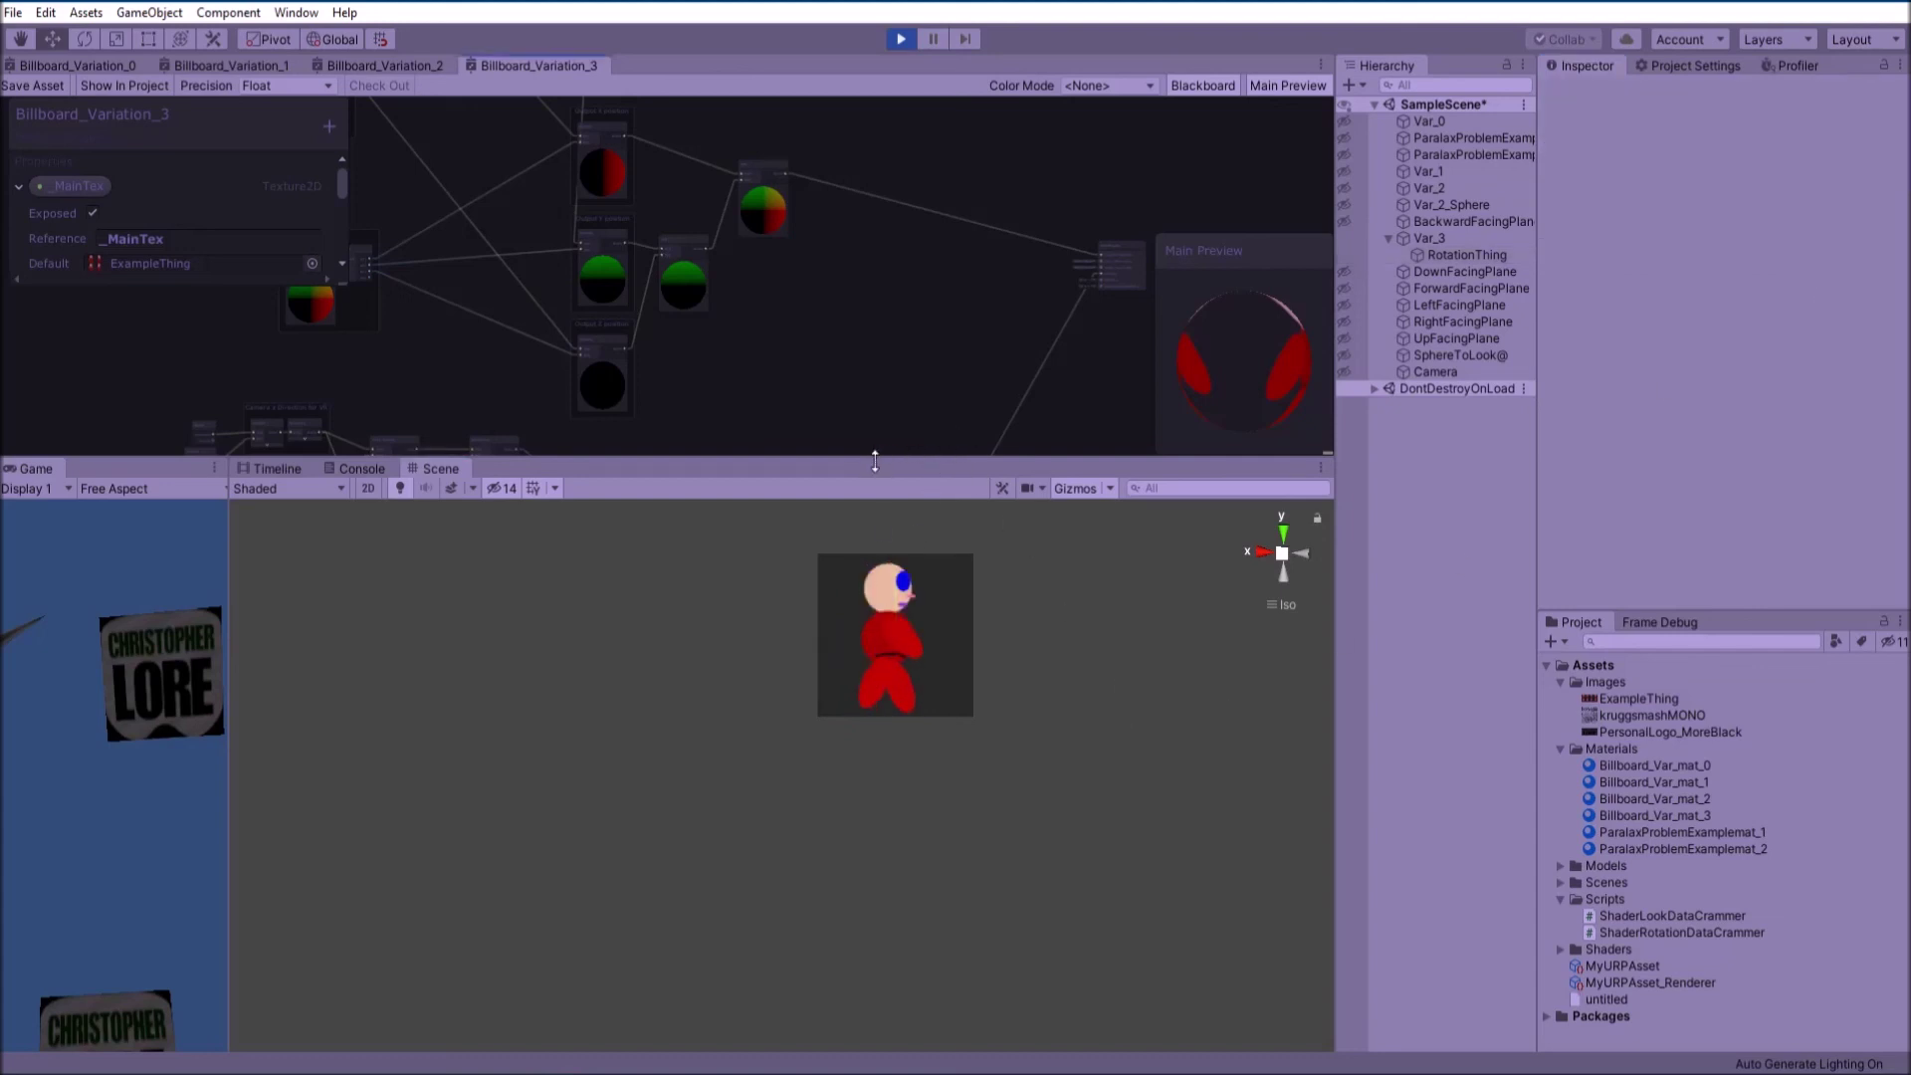
Enlarge the shader graph area and review the chain from the Arctangent2 and Divide nodes through Flipbook to Sample Texture 2D
left_click_drag(875, 461, 874, 826)
middle_click_drag(882, 627, 710, 510)
scroll(742, 515, "up", 5)
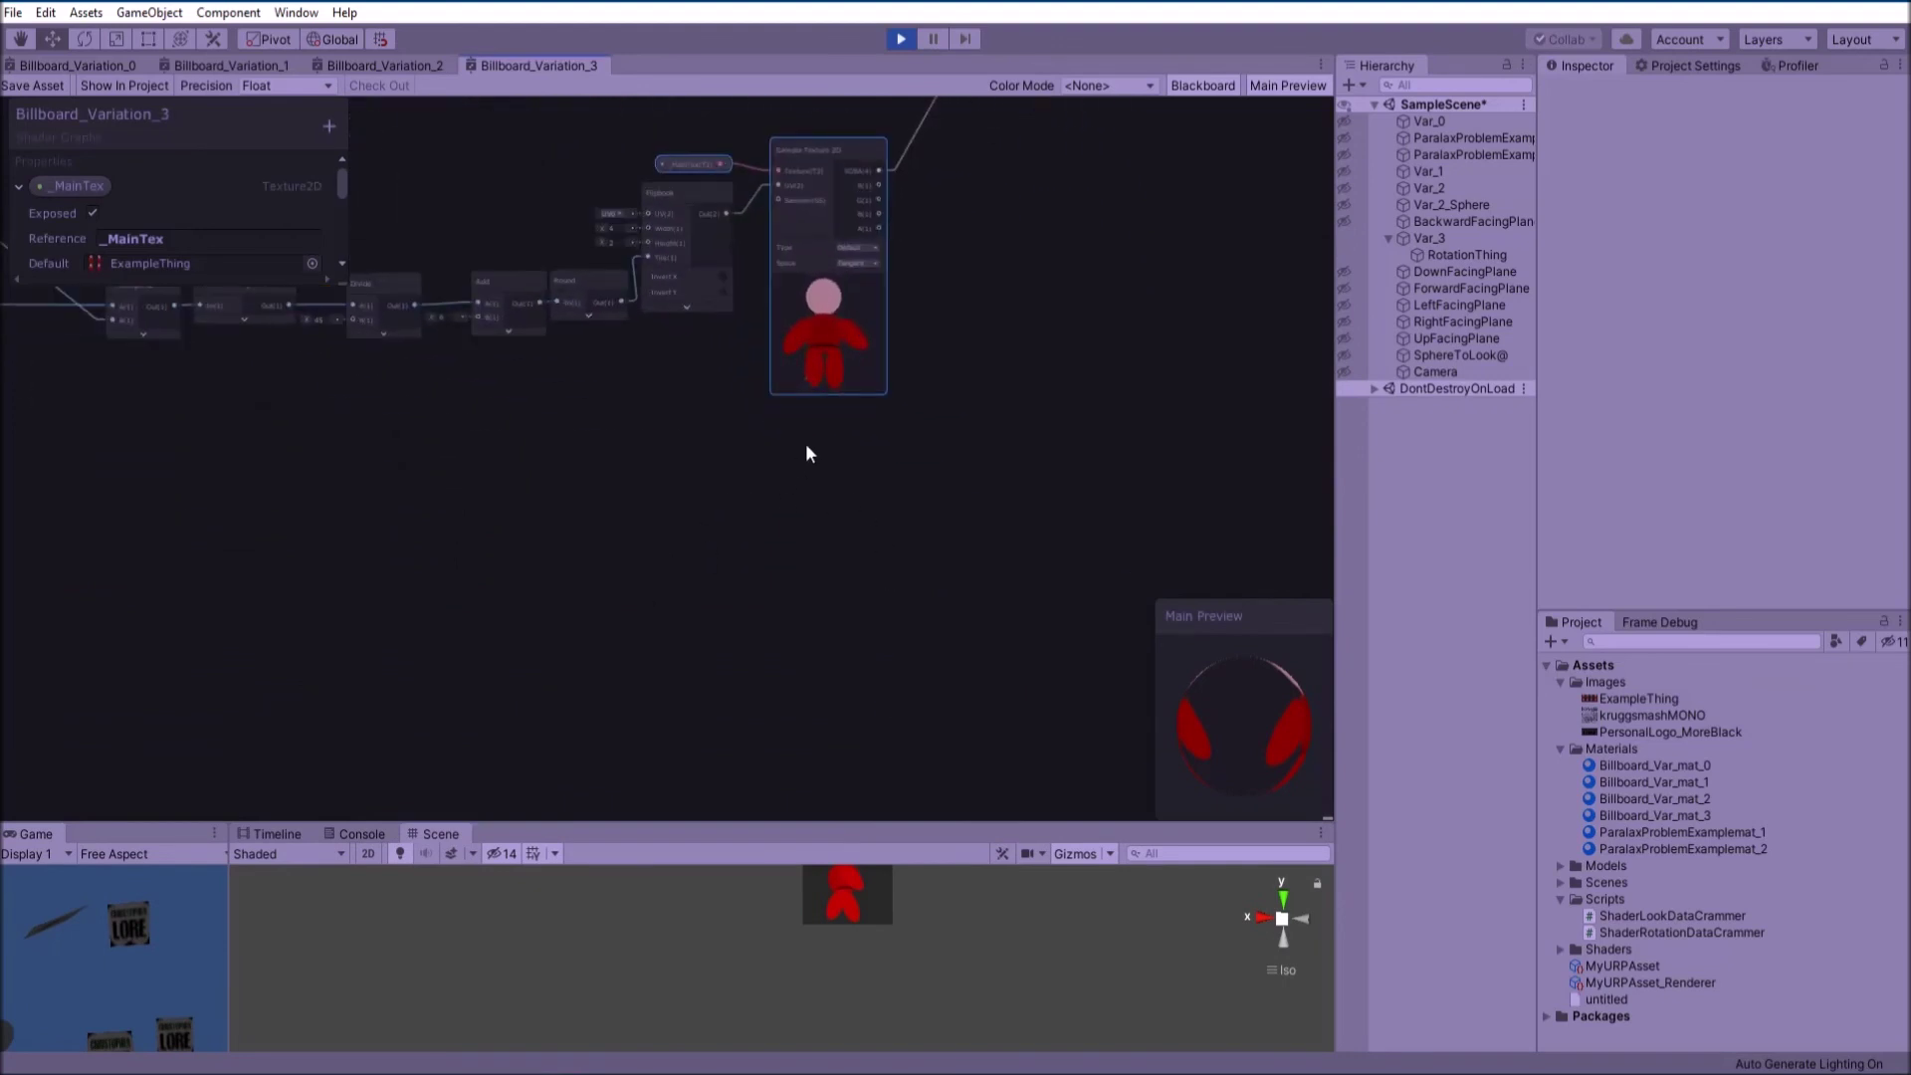
middle_click_drag(989, 393, 910, 613)
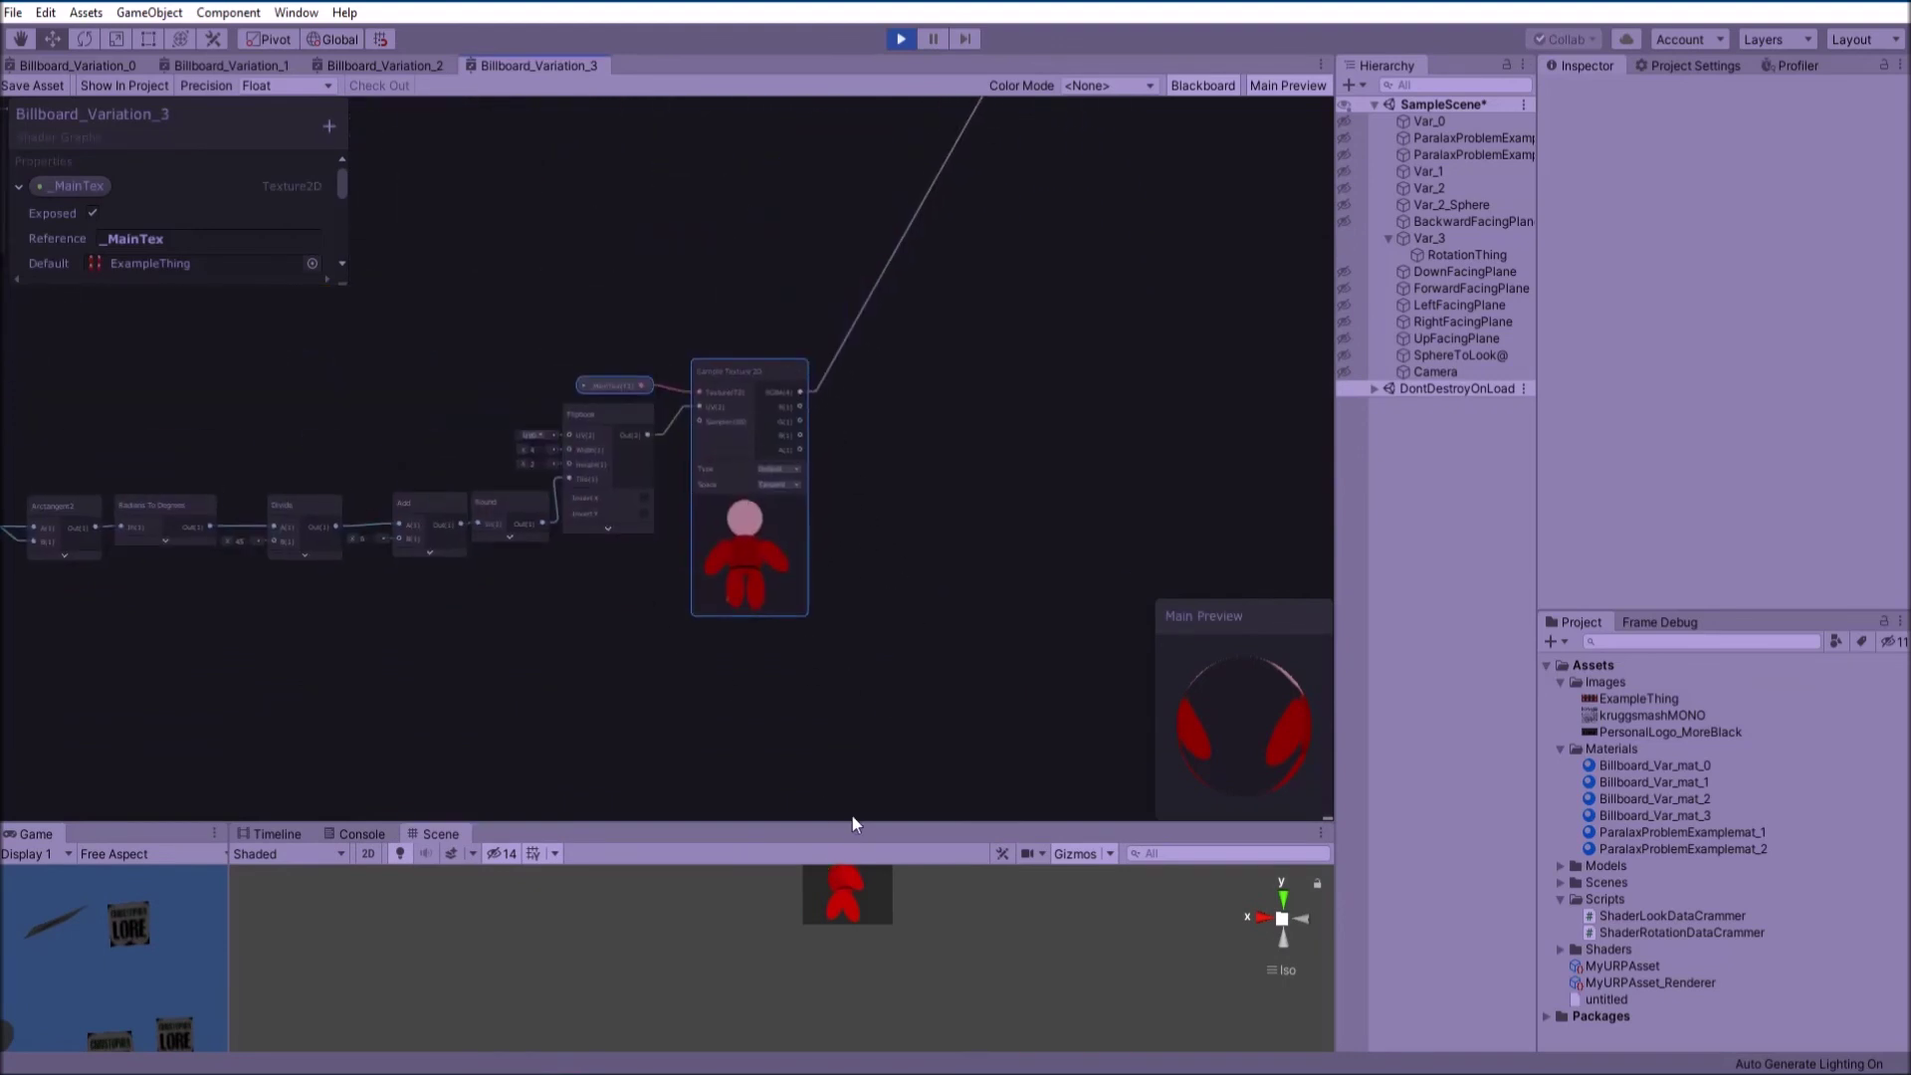
left_click_drag(853, 823, 853, 700)
left_click(279, 585)
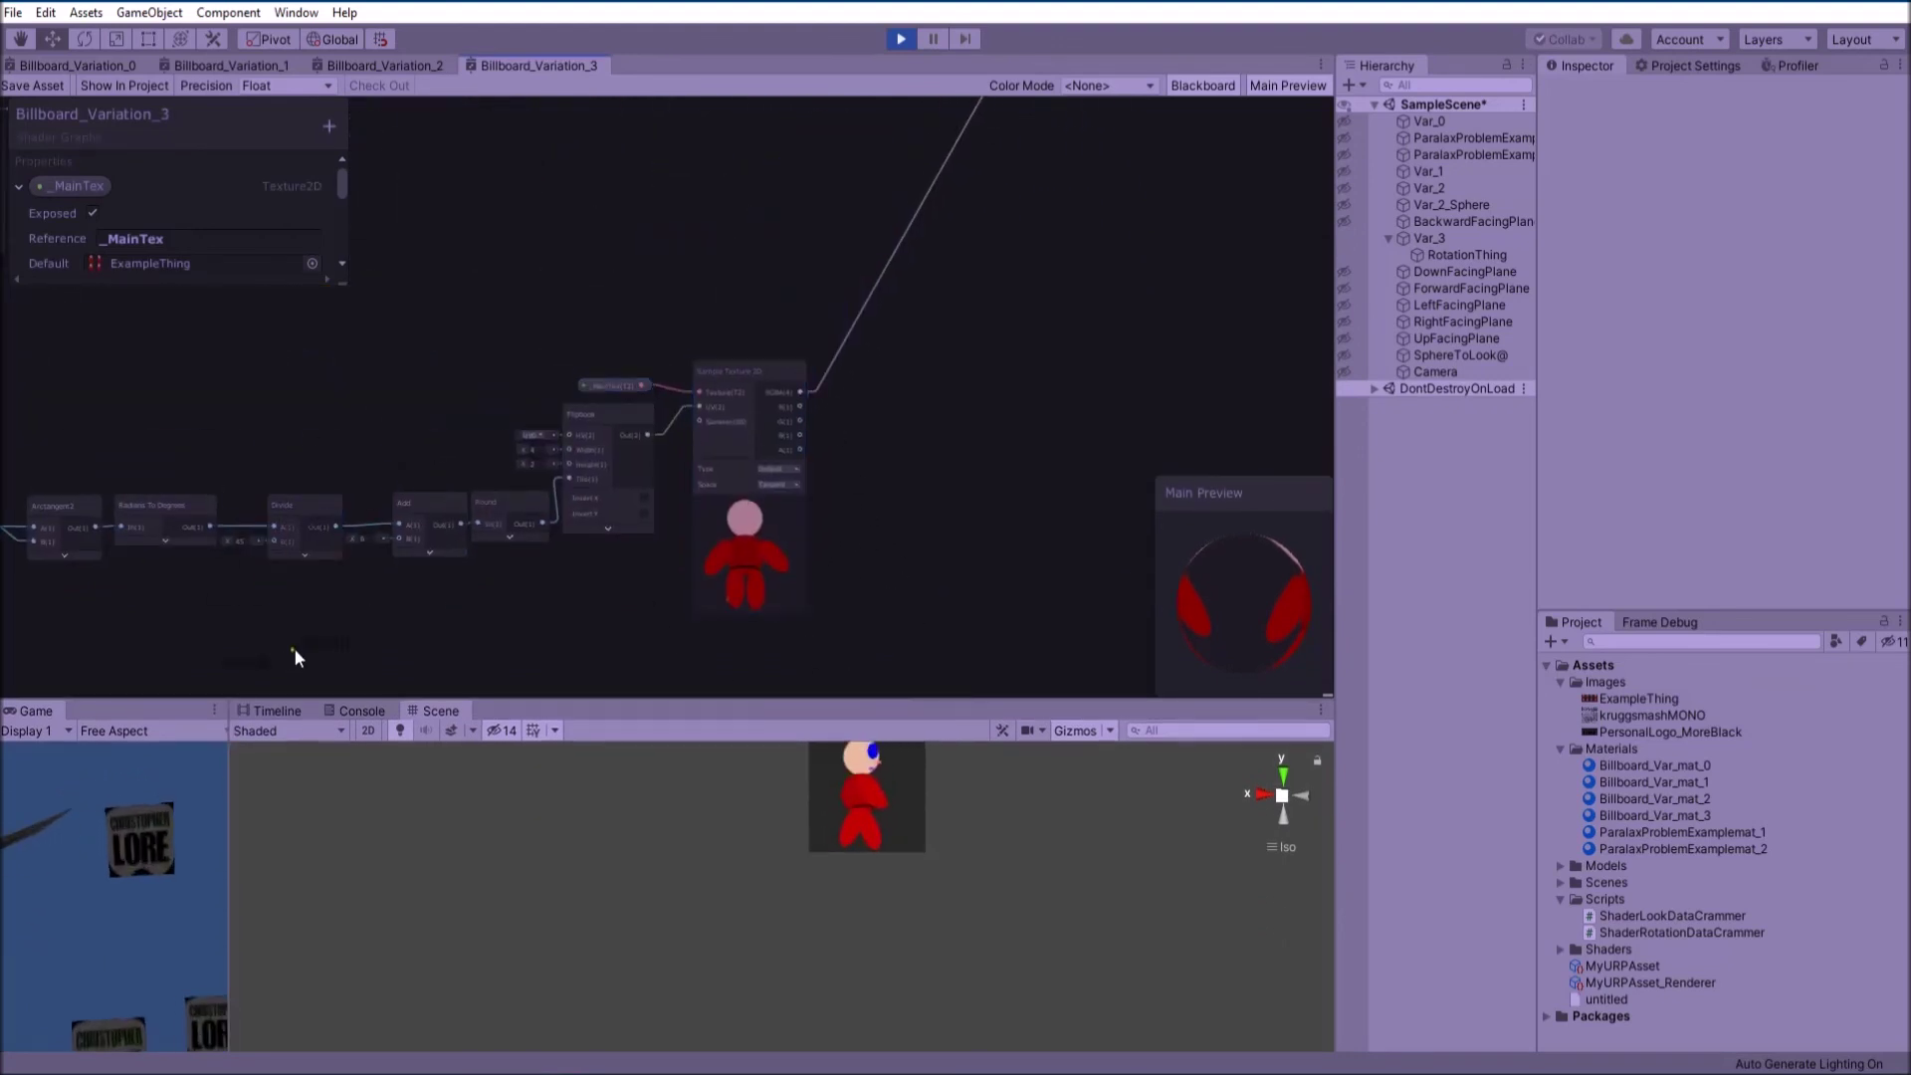
middle_click_drag(295, 647, 643, 627)
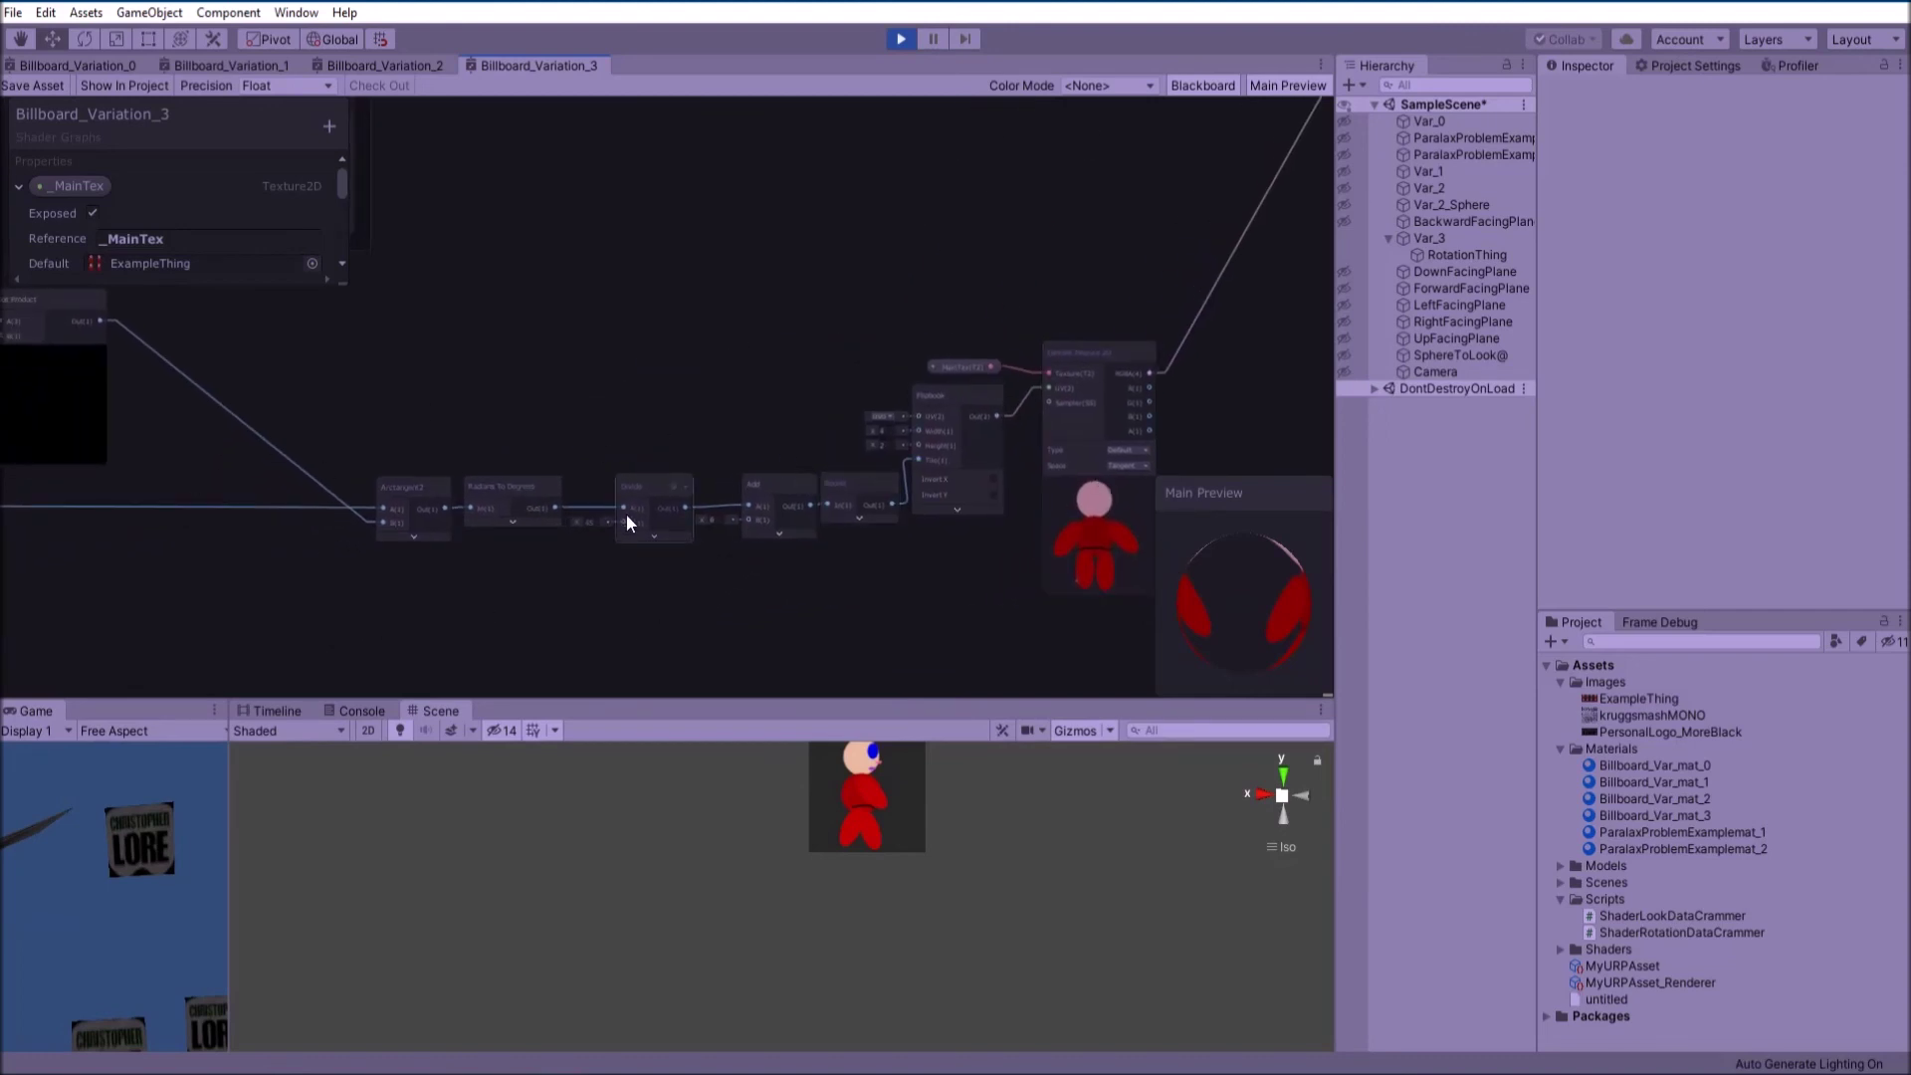
middle_click_drag(768, 634, 325, 597)
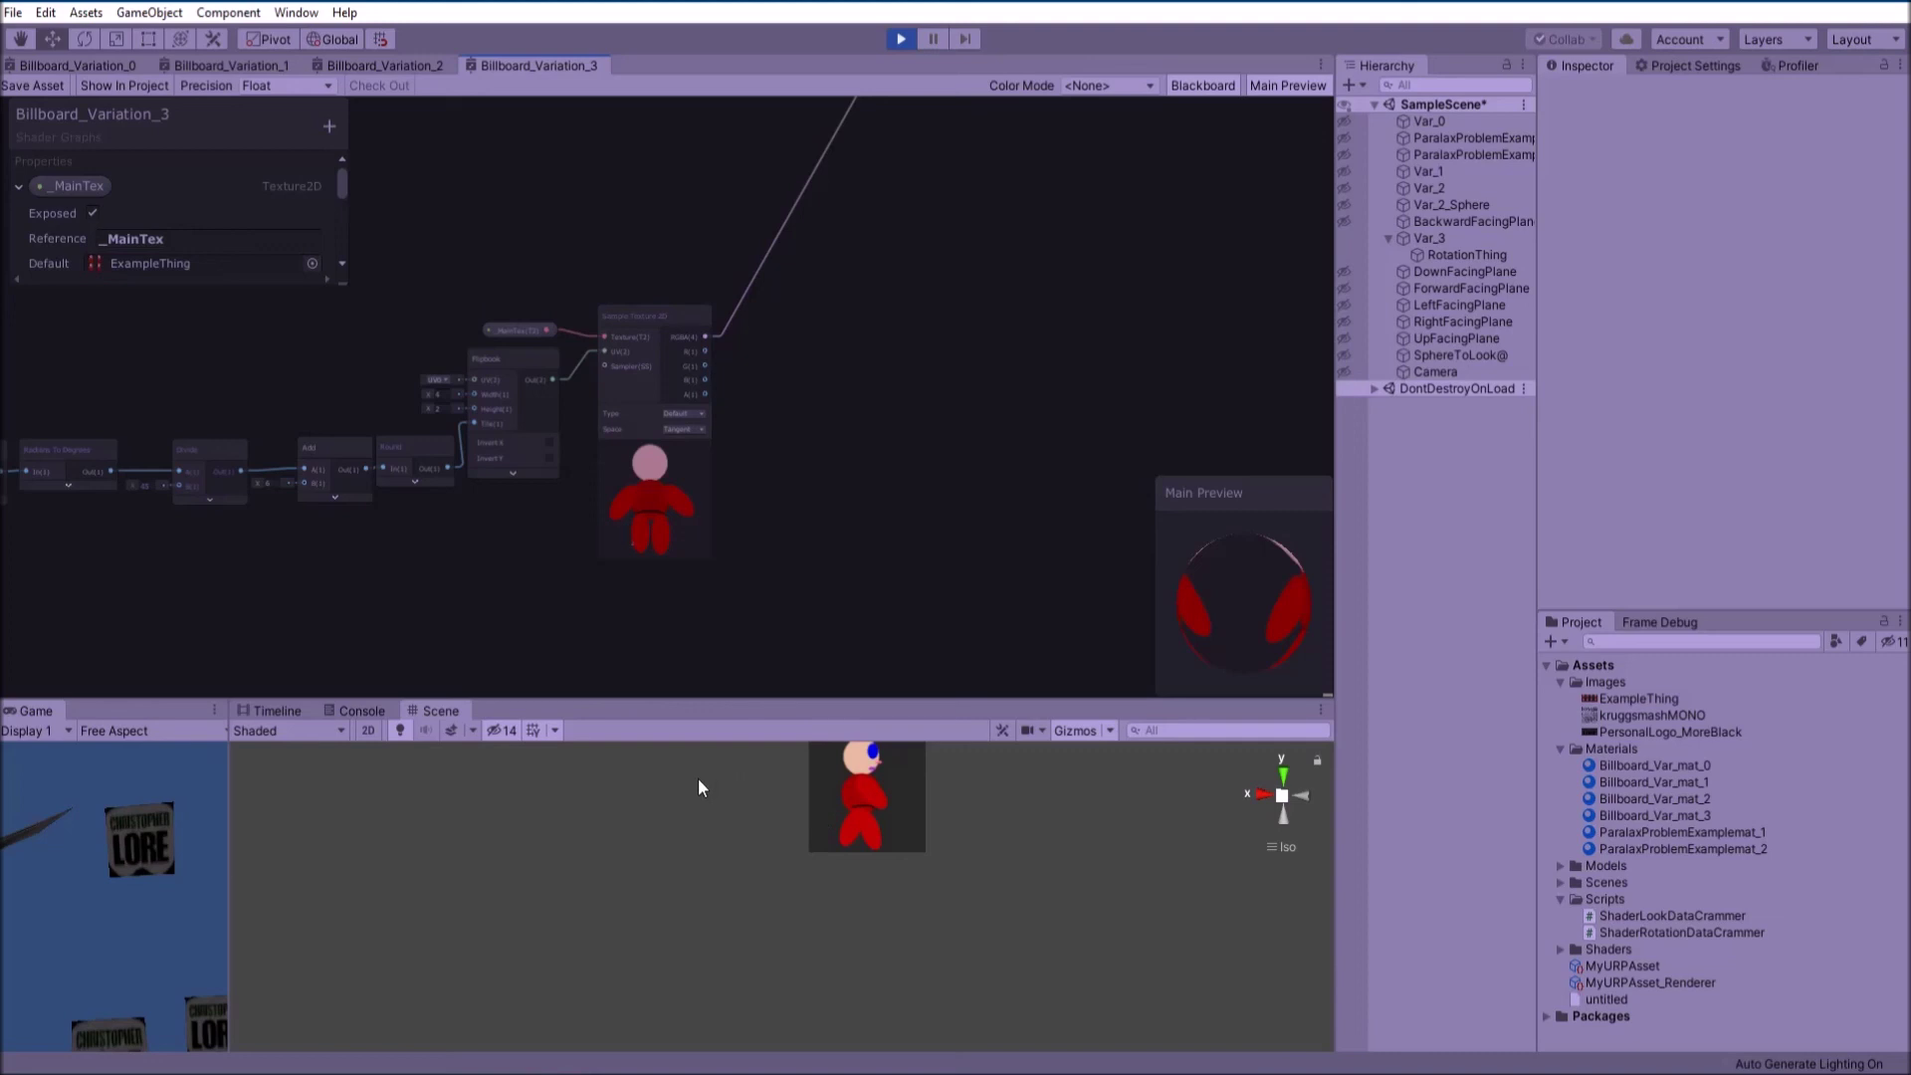
Stop play mode and review the complete Billboard_Variation_3 graph, including the position and sprite selection branches feeding the master node
left_click(900, 40)
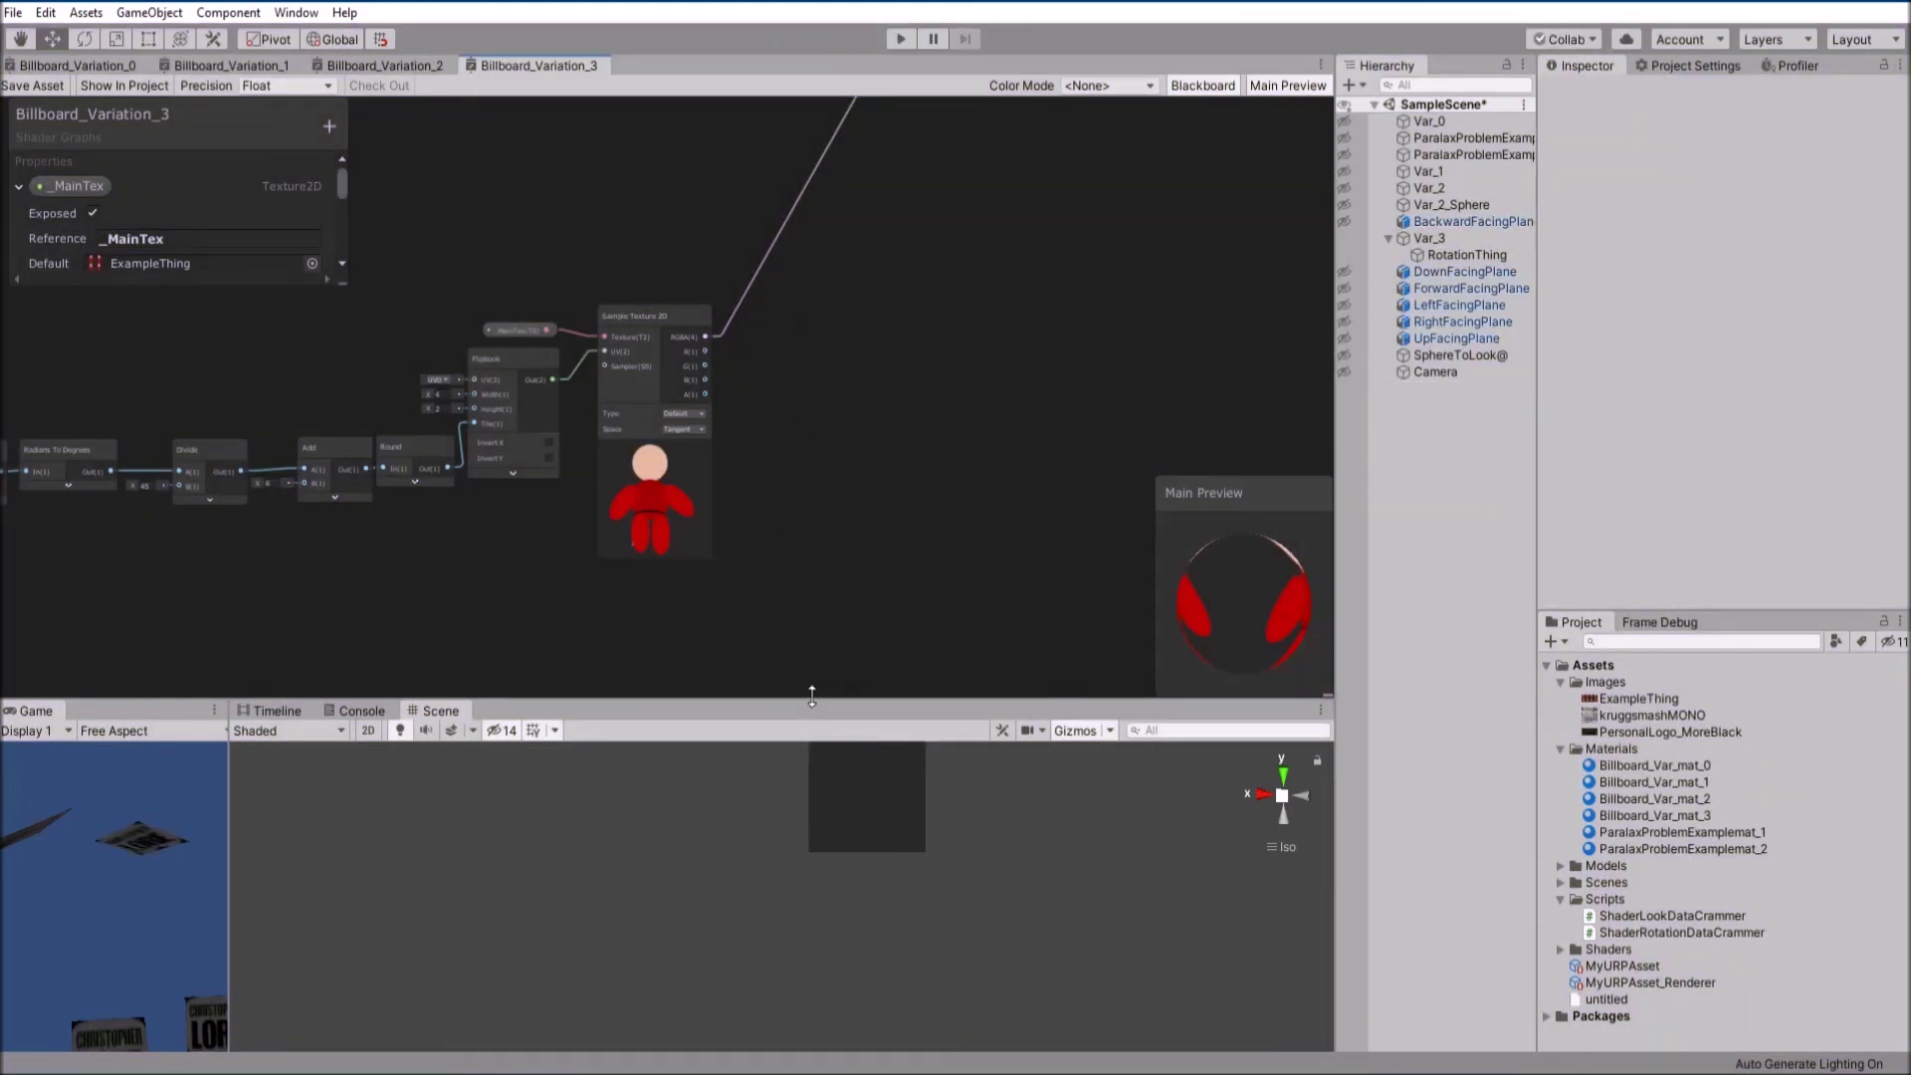
left_click_drag(784, 705, 792, 621)
middle_click_drag(806, 527, 926, 434)
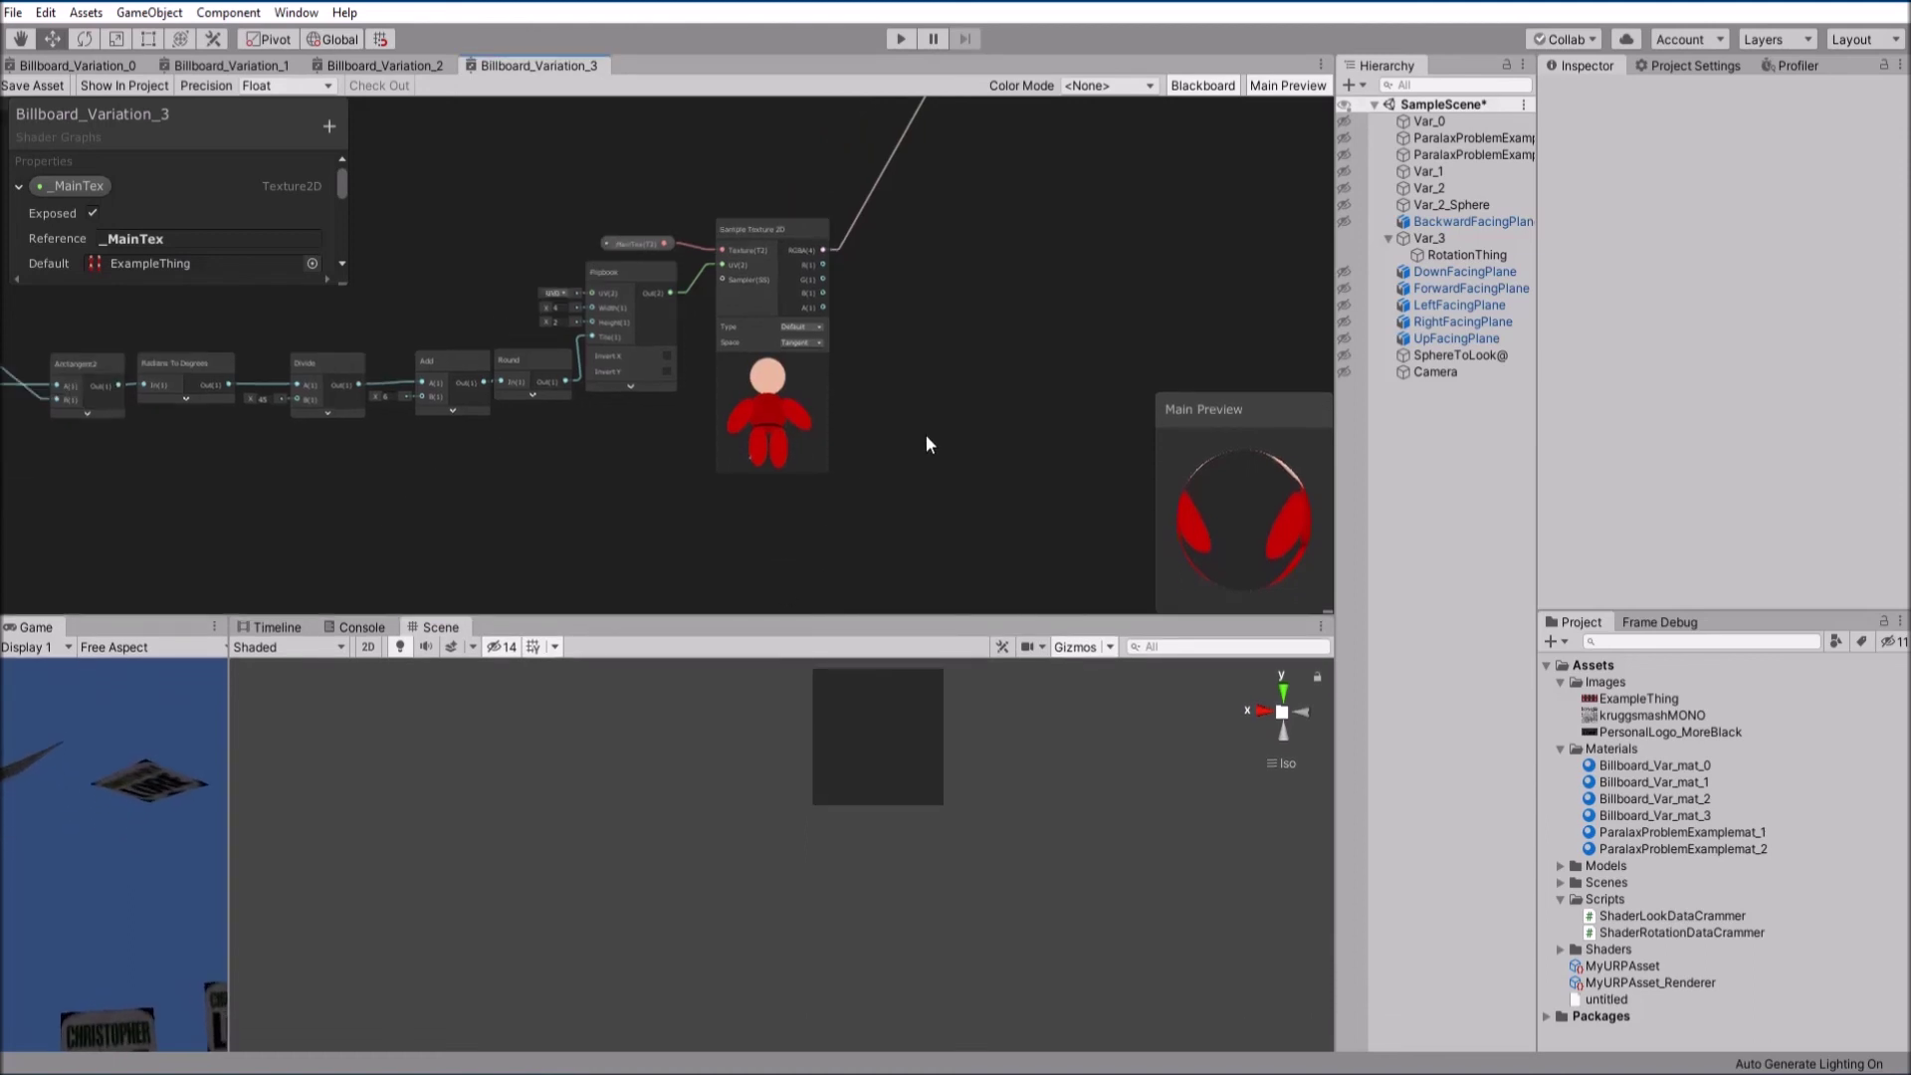
scroll(1061, 425, "down", 5)
middle_click_drag(636, 510, 860, 513)
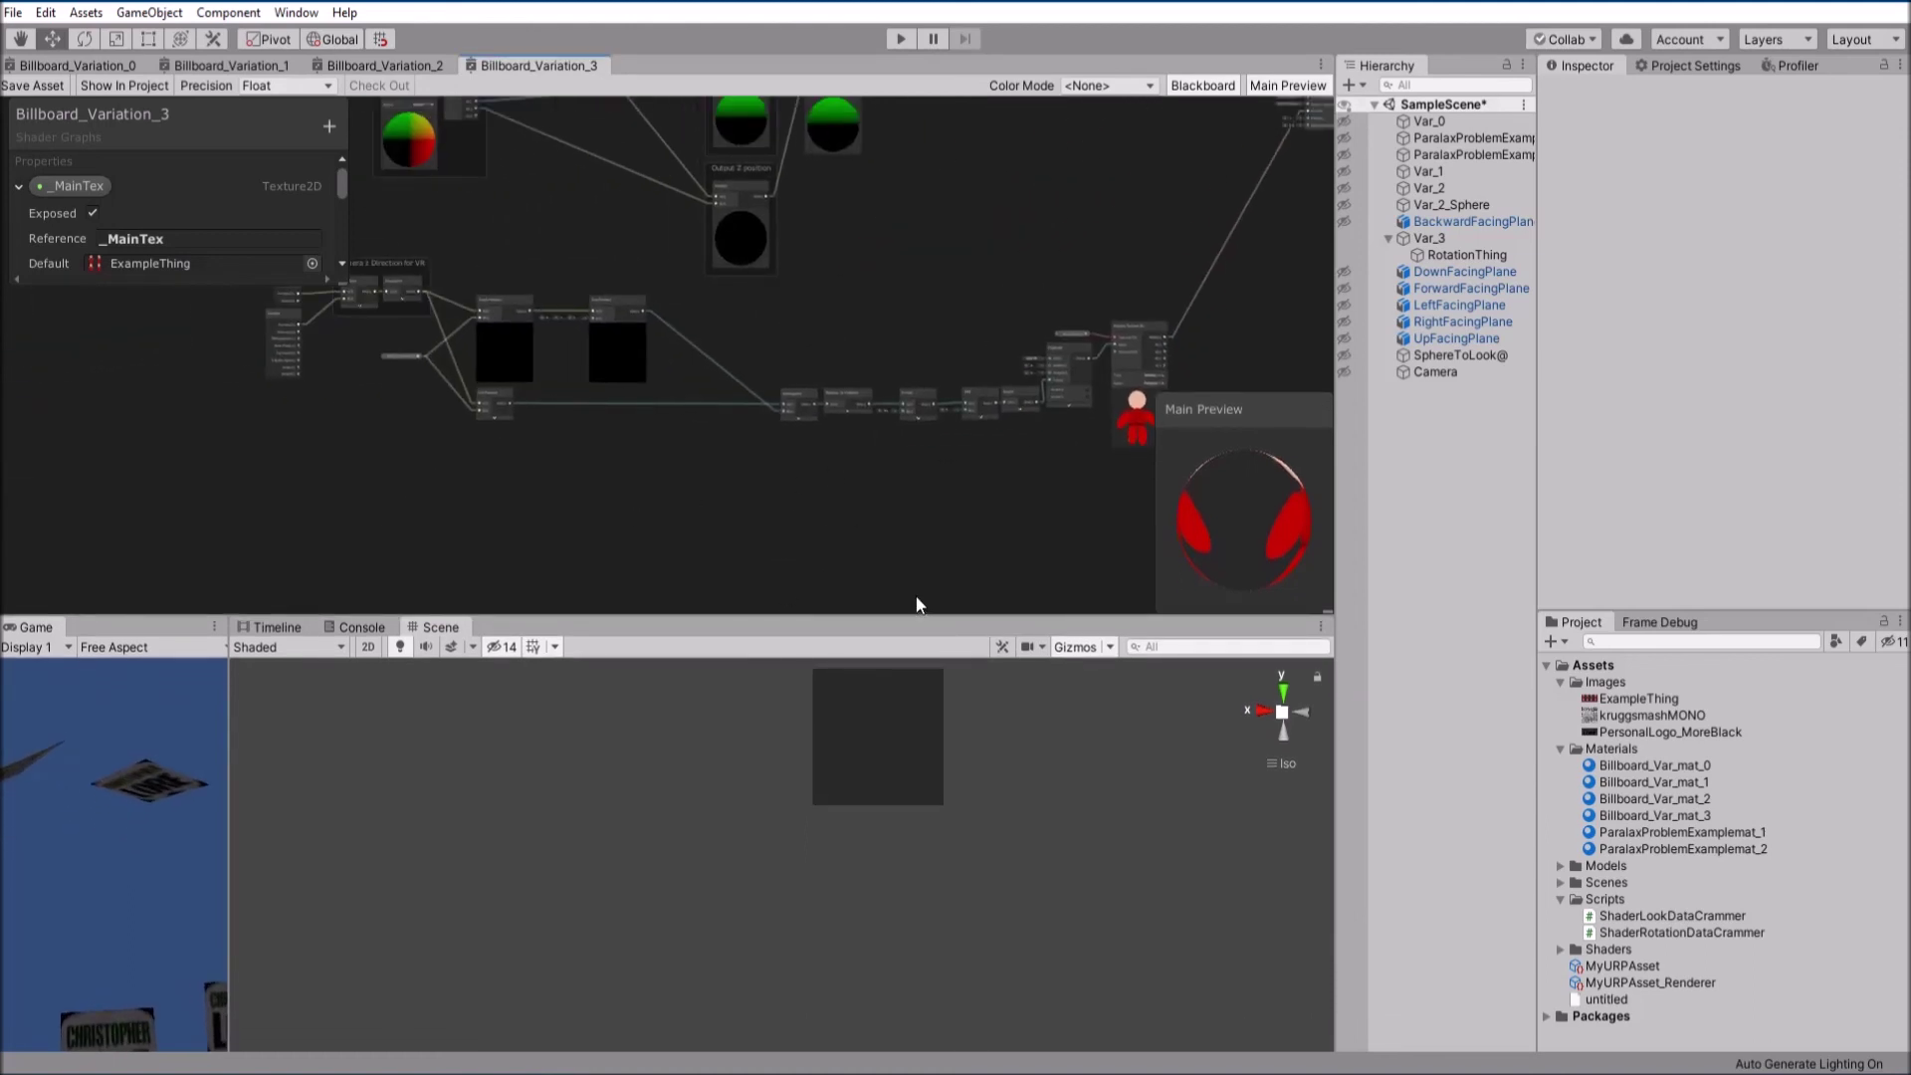
middle_click_drag(983, 503, 868, 563)
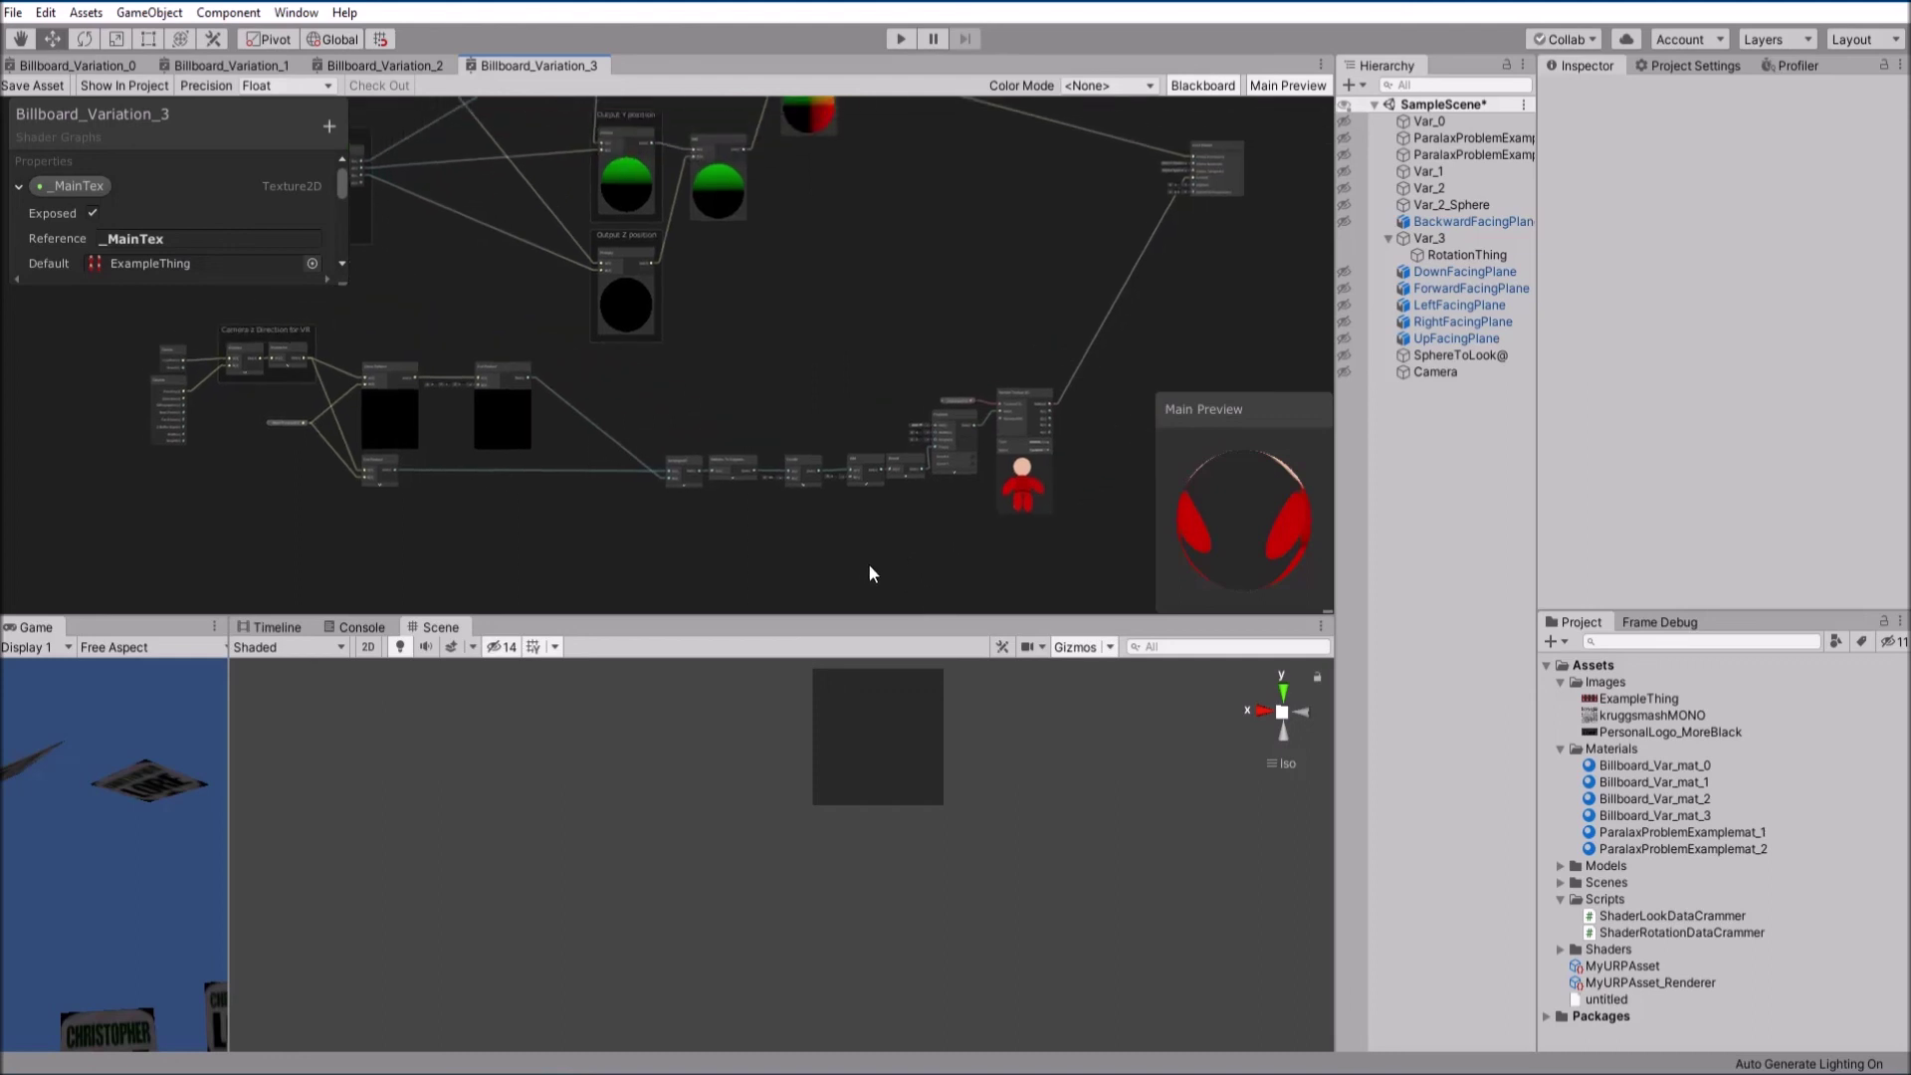
scroll(862, 553, "down", 3)
middle_click_drag(868, 357, 818, 403)
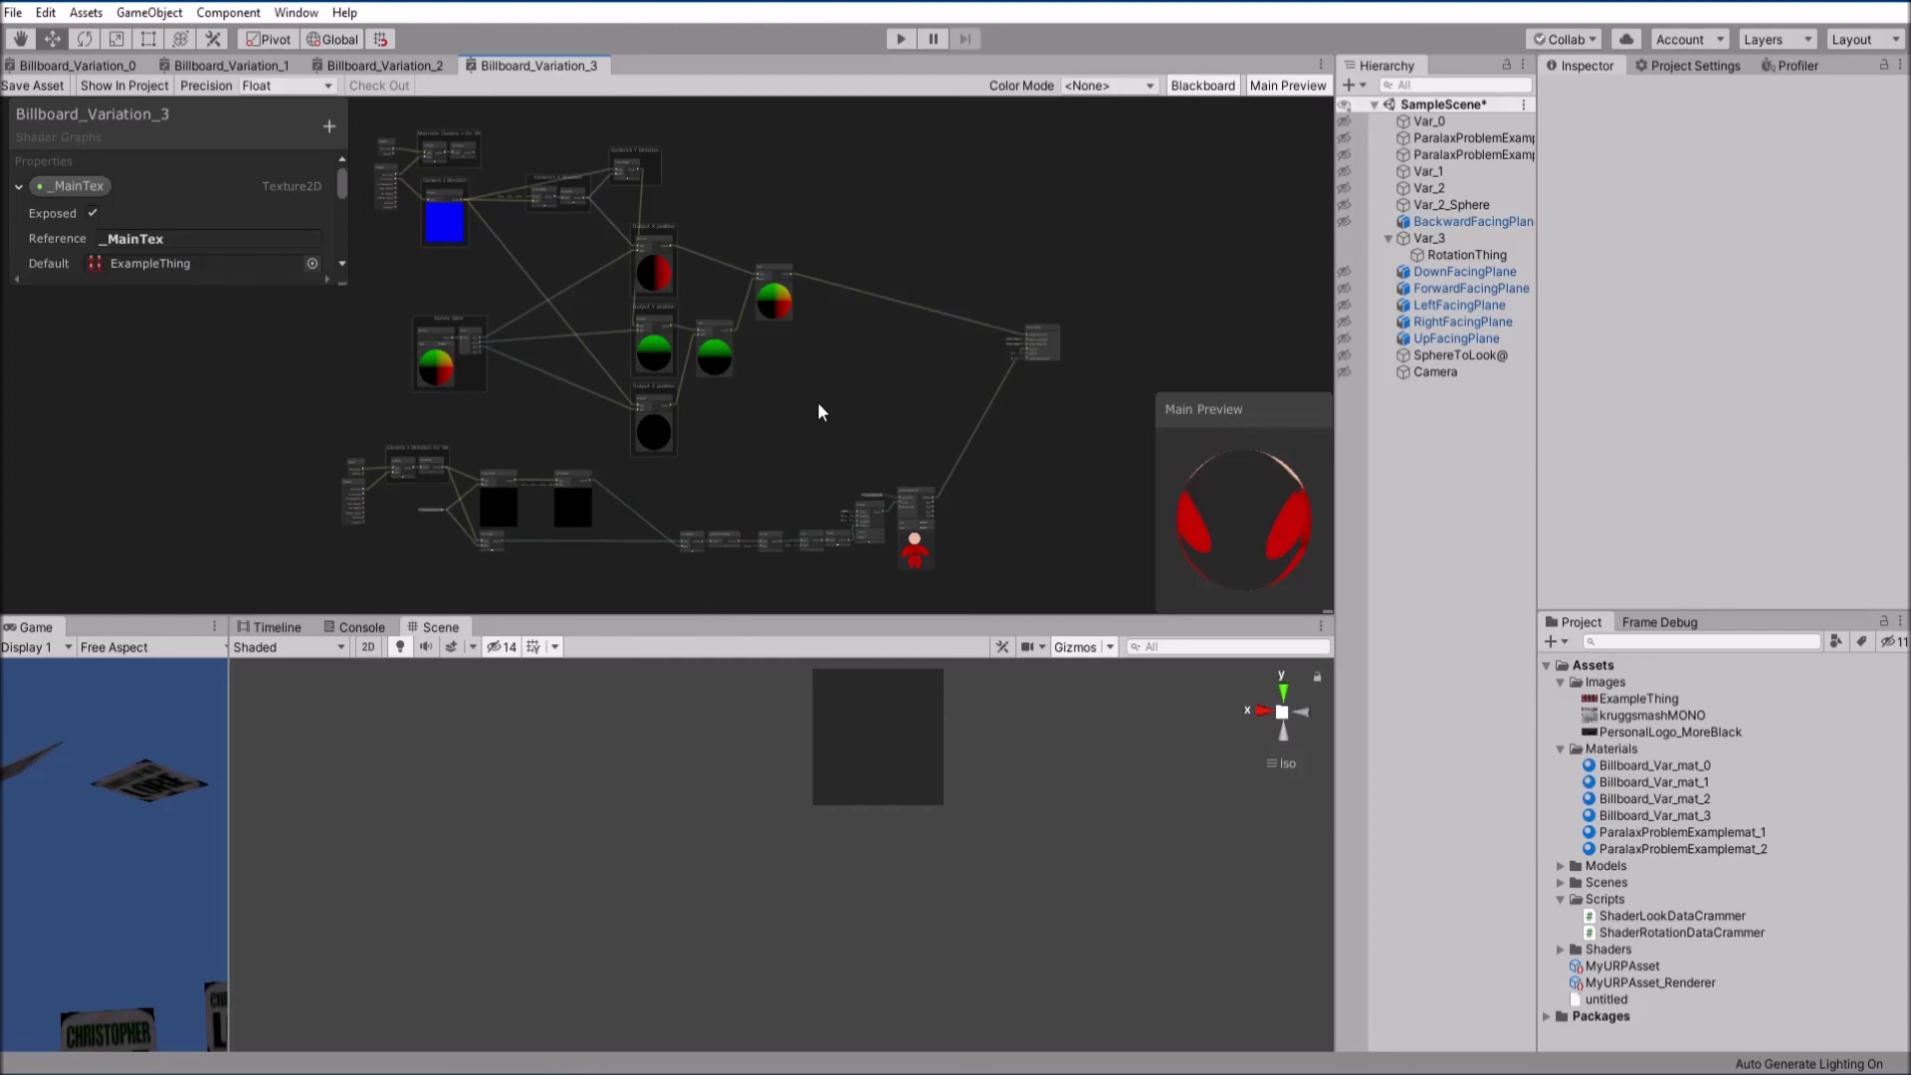
middle_click_drag(851, 412, 868, 405)
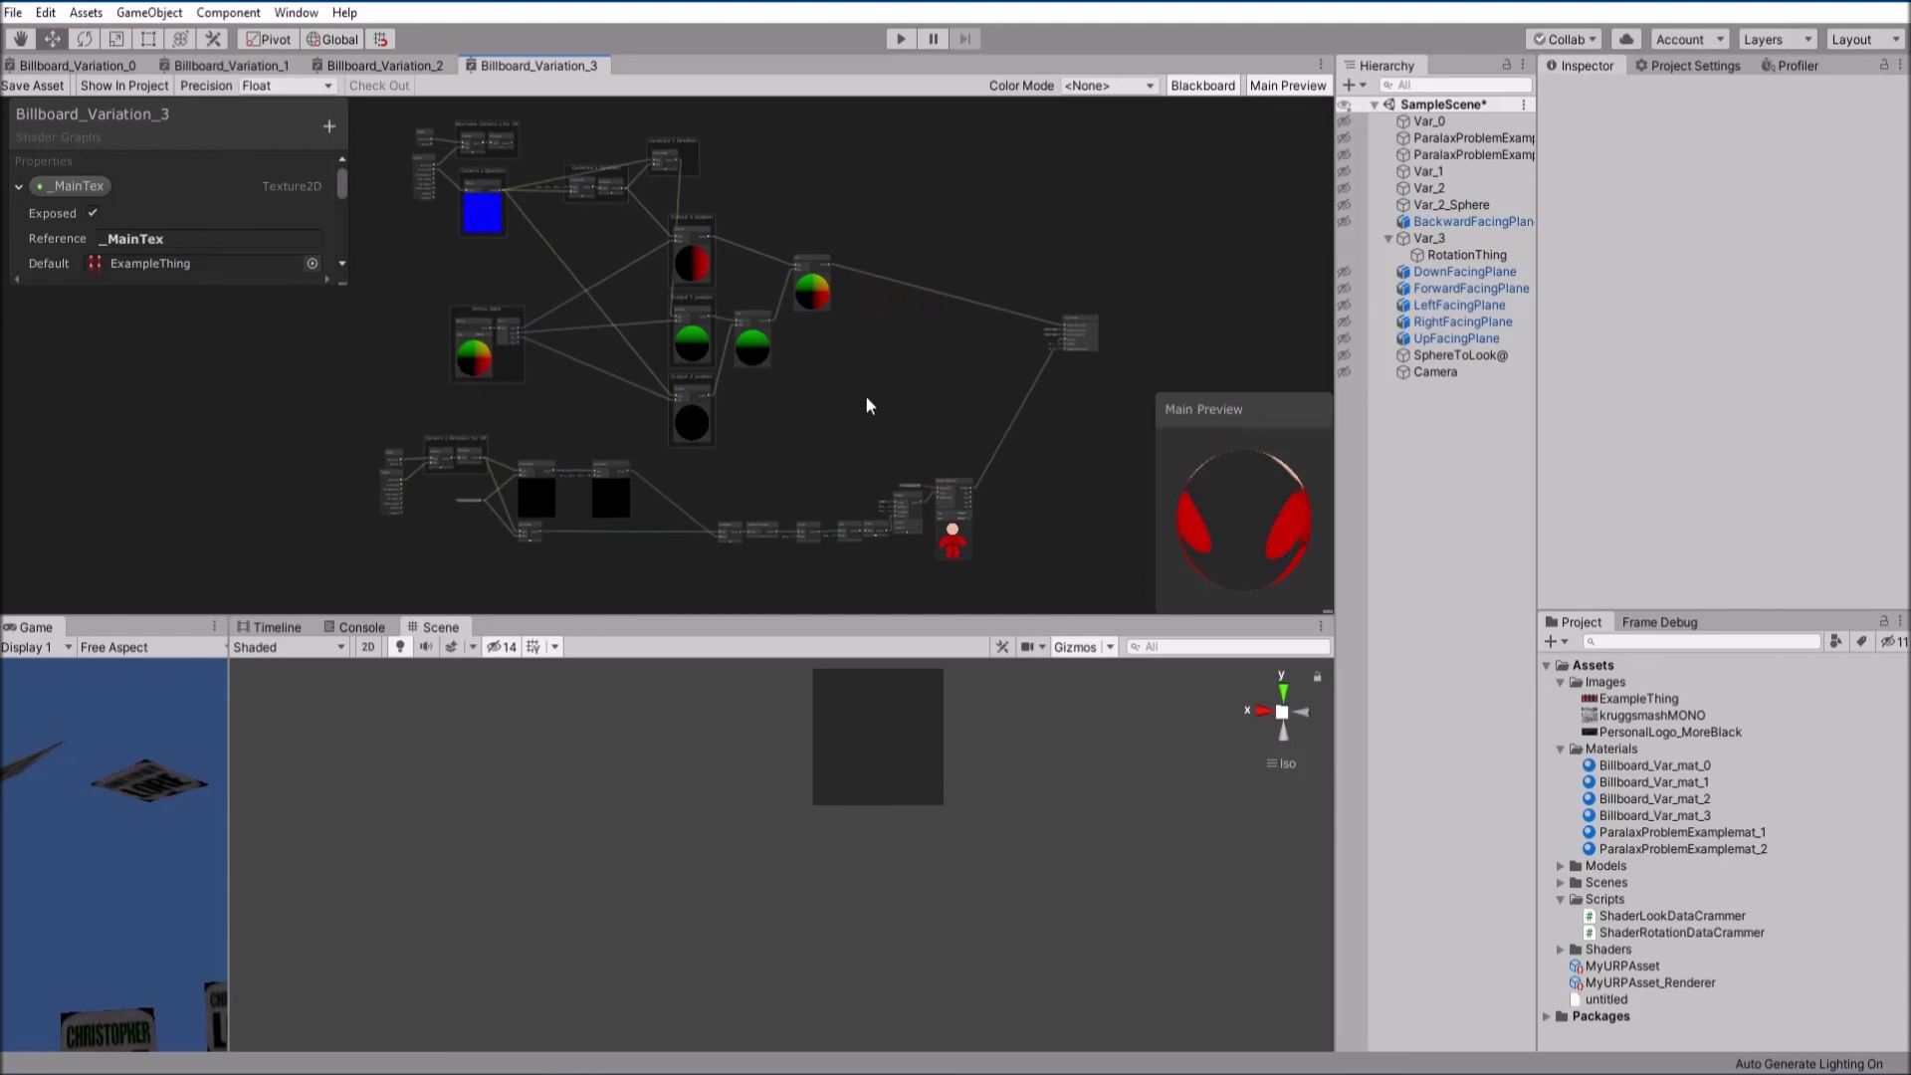